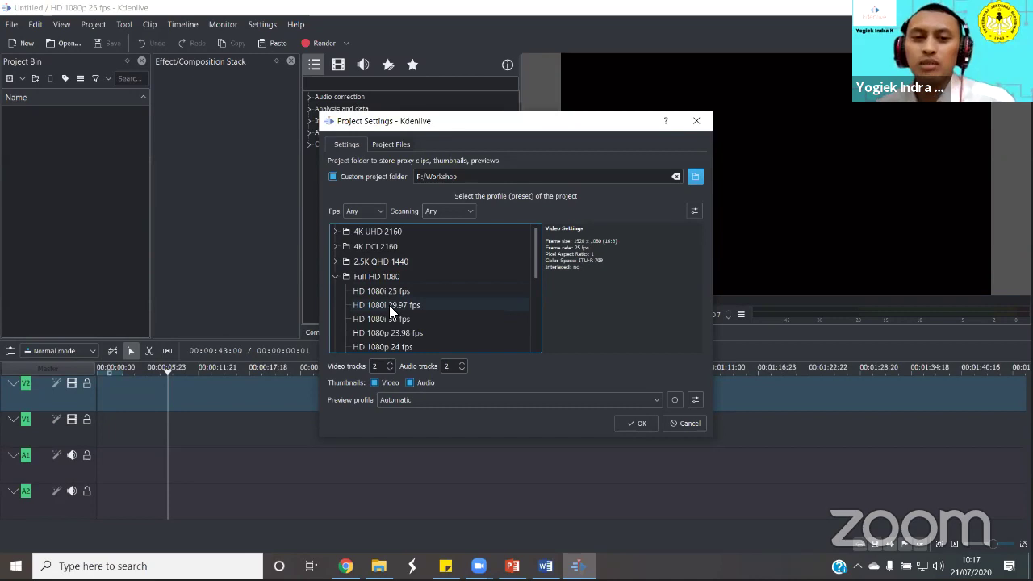
Choose the HD 1080i 25 fps profile for the project and look over the 4K UHD 2160 presets
{"action": "left_click", "coordinate": [383, 293]}
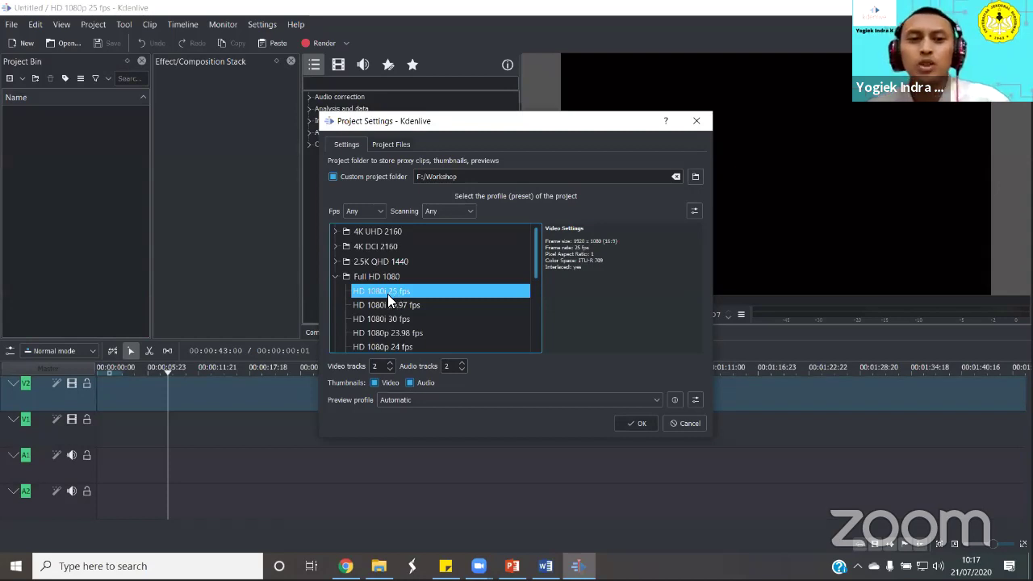
{"action": "left_click", "coordinate": [336, 231]}
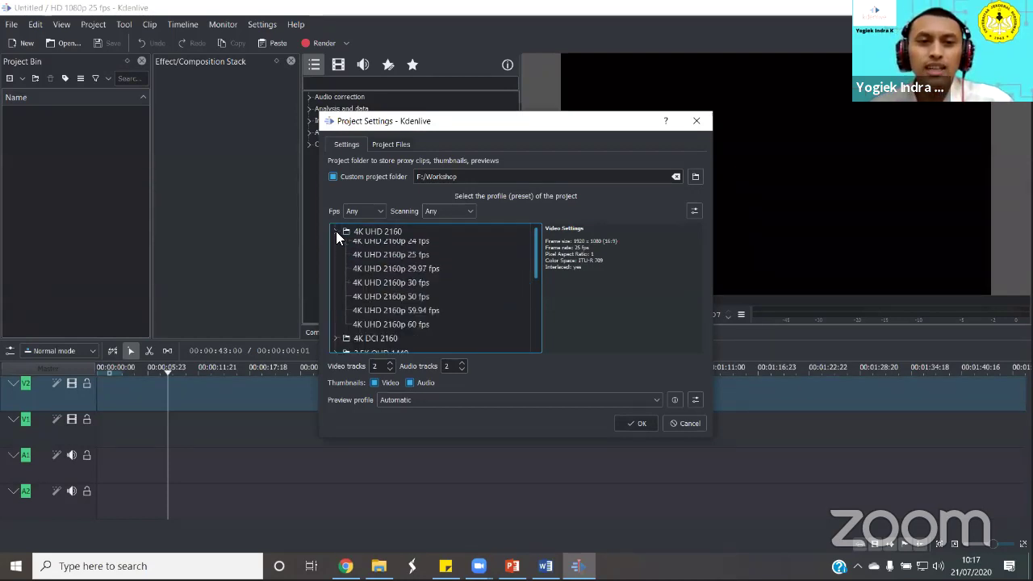
{"action": "left_click", "coordinate": [336, 231]}
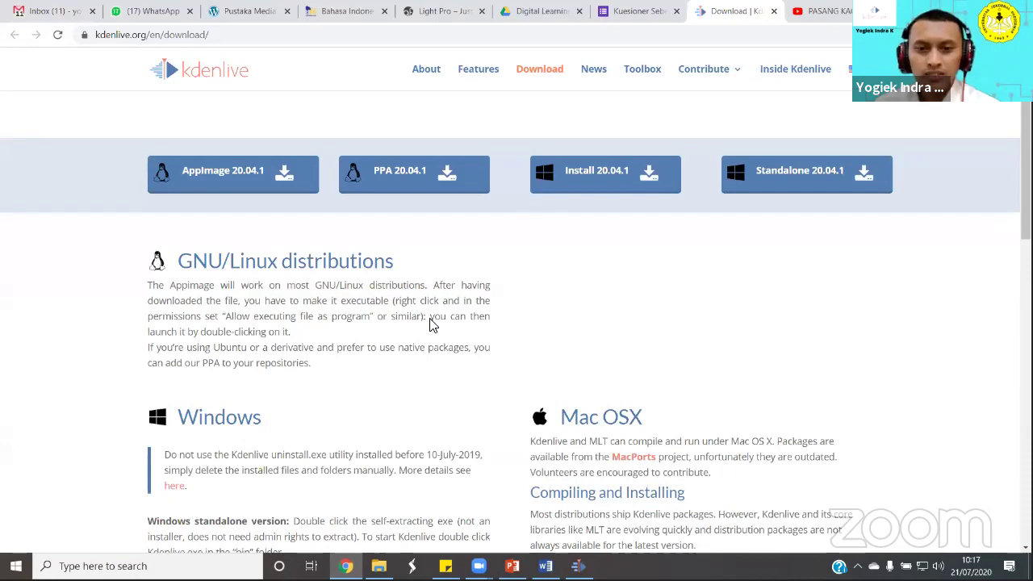
Bring up the YouTube video in the browser and view its available playback quality options
{"action": "key", "text": "ctrl+Tab"}
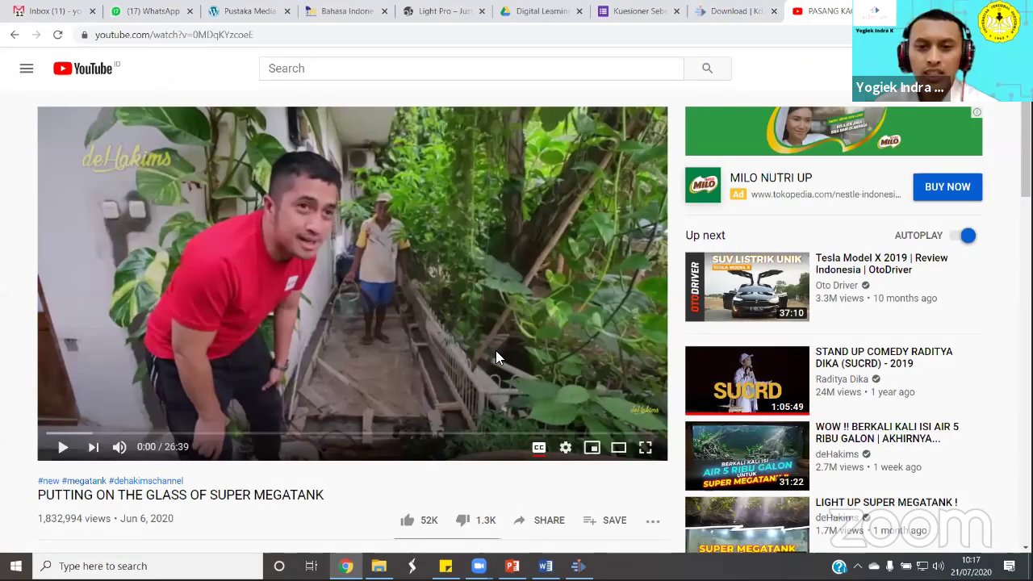
{"action": "left_click", "coordinate": [569, 438]}
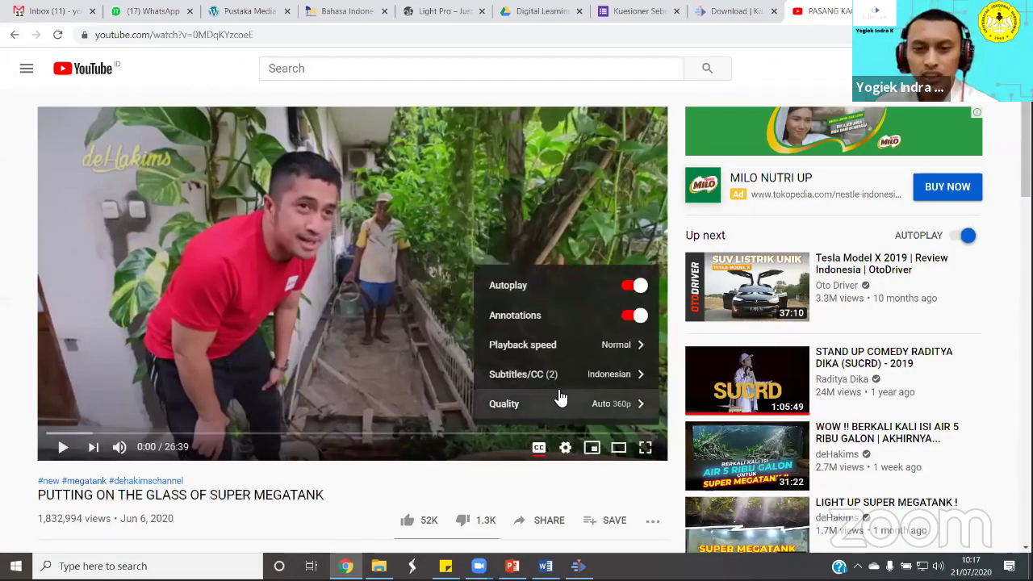
{"action": "left_click", "coordinate": [555, 411]}
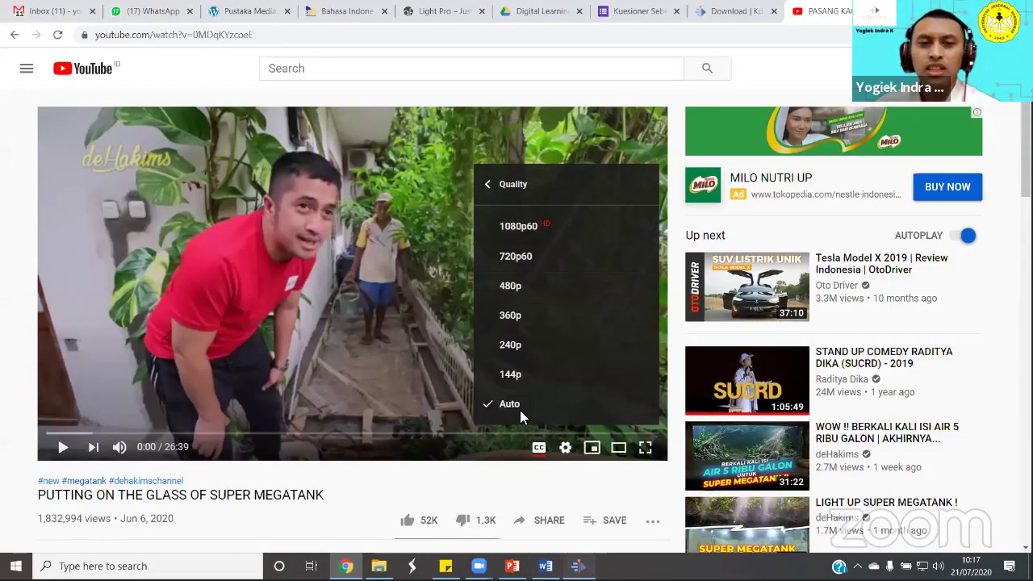
Switch back to Kdenlive and apply the project settings with the selected profile
{"action": "key", "text": "alt+Tab"}
{"action": "scroll", "coordinate": [394, 299], "scroll_direction": "down", "scroll_amount": 2}
{"action": "scroll", "coordinate": [389, 295], "scroll_direction": "up", "scroll_amount": 2}
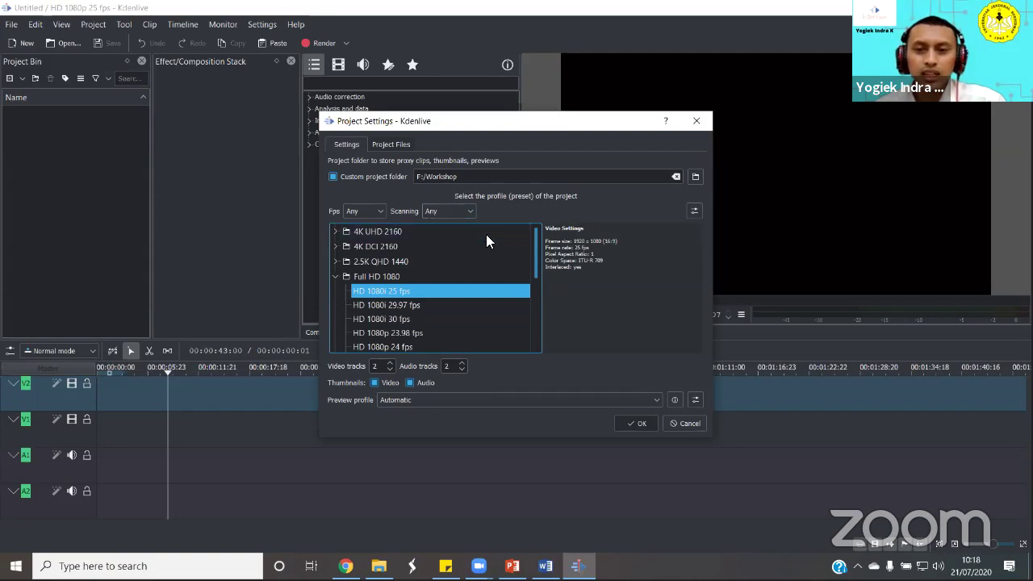
{"action": "left_click", "coordinate": [636, 423]}
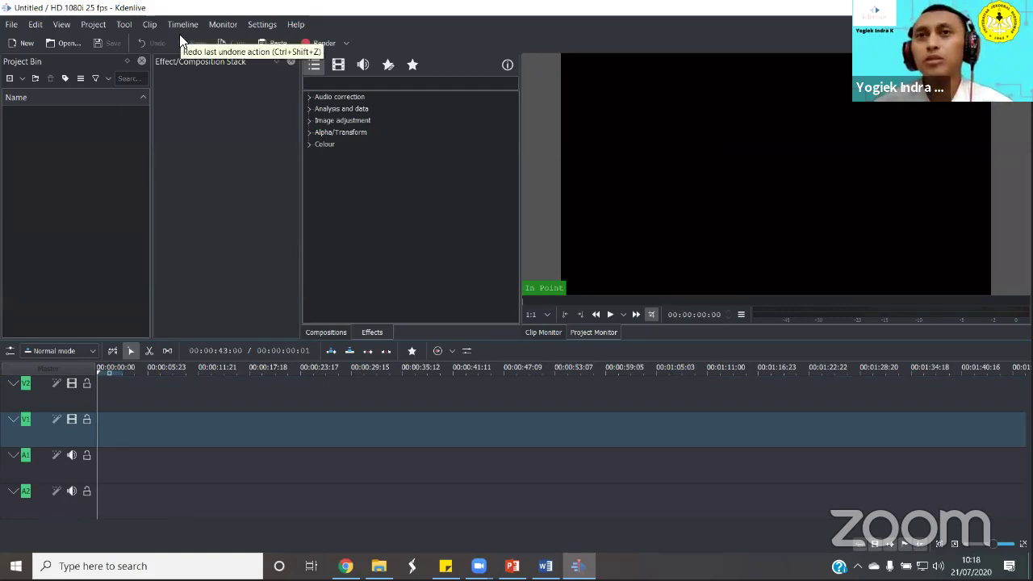
Enable proxy clips in the project settings, with proxy generation for both large videos and large images
{"action": "left_click", "coordinate": [96, 24]}
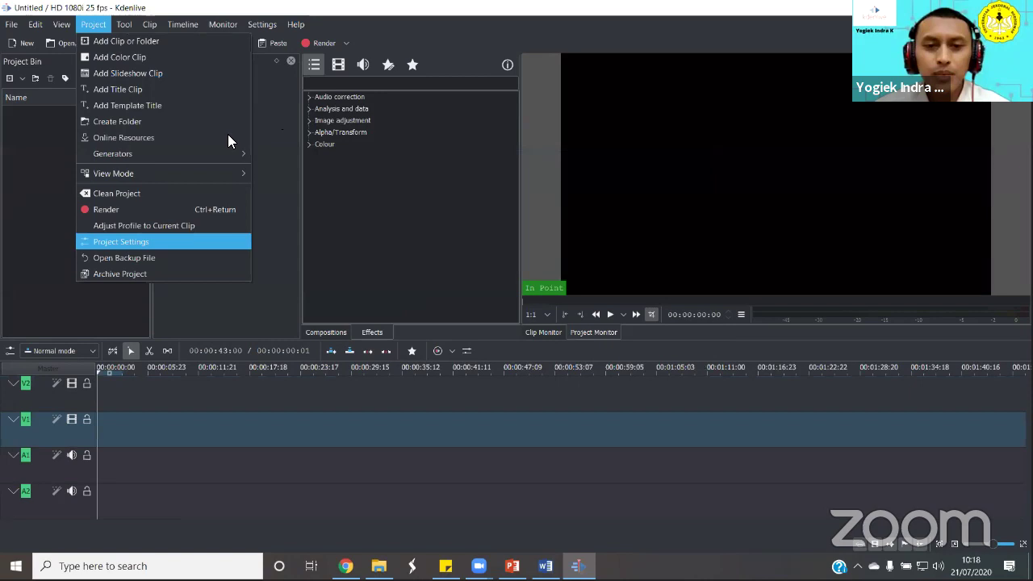
{"action": "key", "text": "Return"}
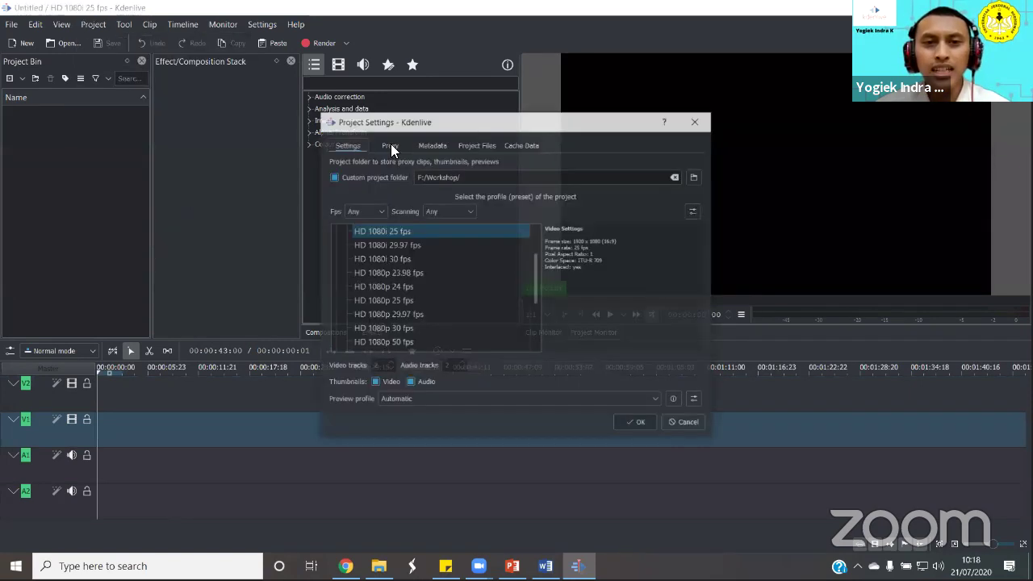
{"action": "left_click", "coordinate": [390, 145]}
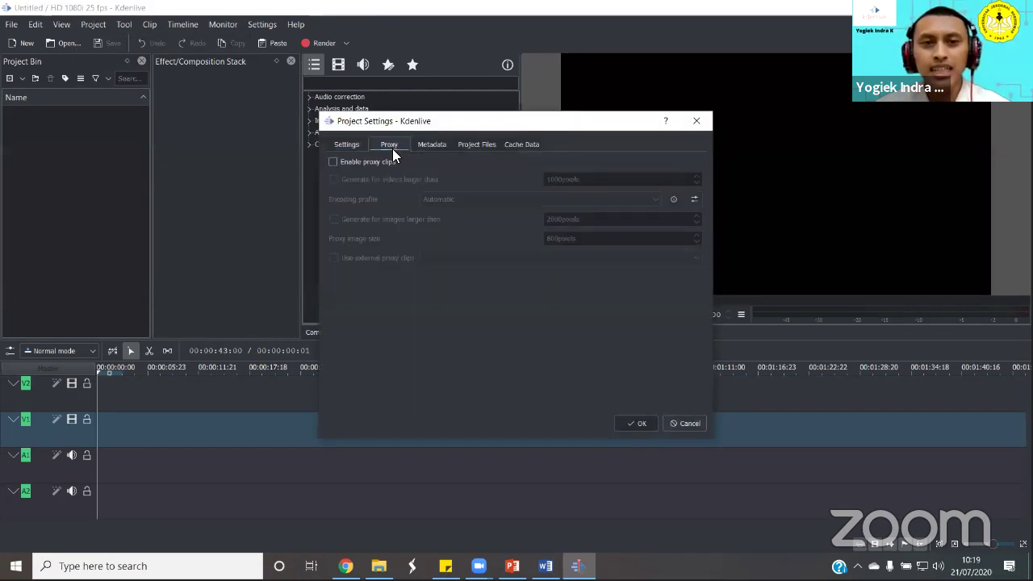
{"action": "left_click", "coordinate": [334, 162]}
{"action": "left_click", "coordinate": [333, 179]}
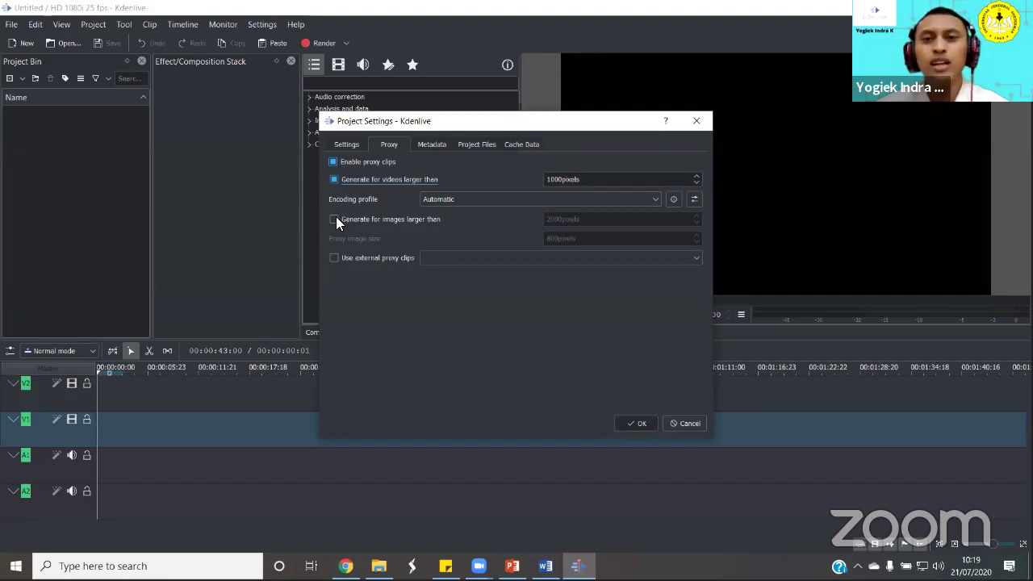
{"action": "left_click", "coordinate": [335, 218]}
Set the proxy generation thresholds for videos and images to 500 pixels each and apply the project settings
{"action": "left_click", "coordinate": [539, 180]}
{"action": "key", "text": "shift+Right"}
{"action": "key", "text": "shift+Right"}
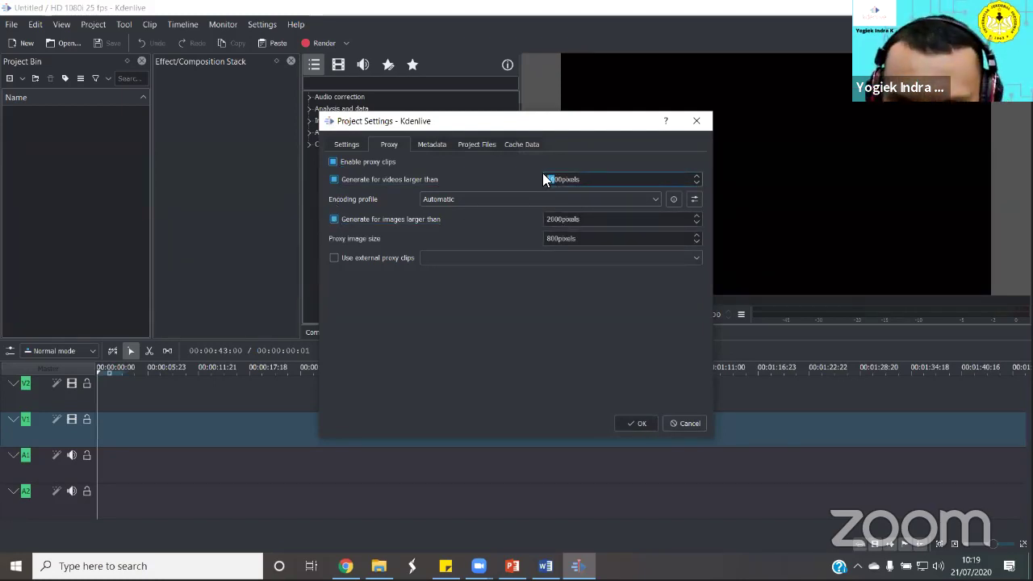
{"action": "type", "text": "5"}
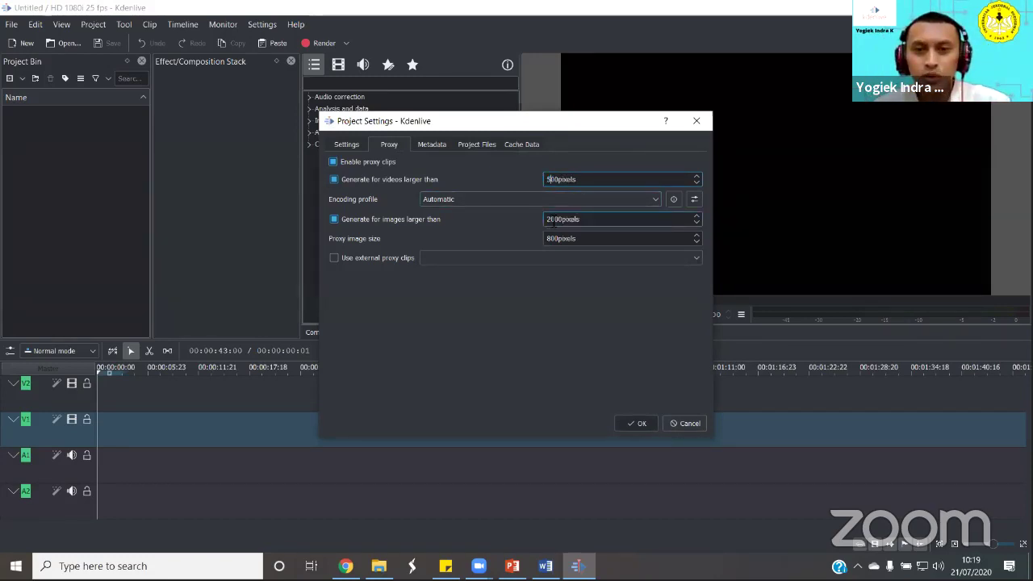
{"action": "left_click", "coordinate": [552, 221]}
{"action": "key", "text": "shift+Left"}
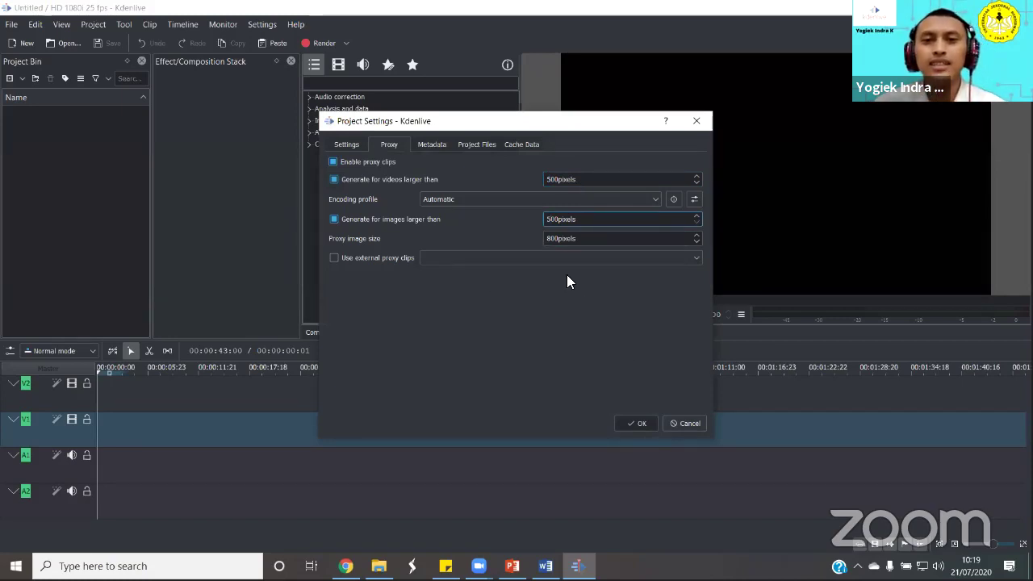
{"action": "left_click", "coordinate": [333, 162]}
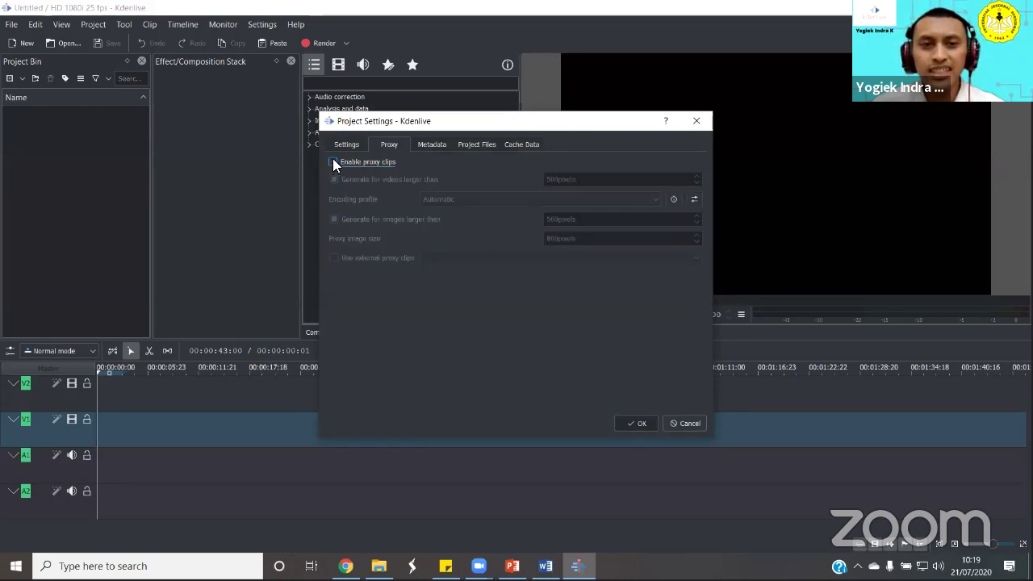
{"action": "left_click", "coordinate": [333, 162]}
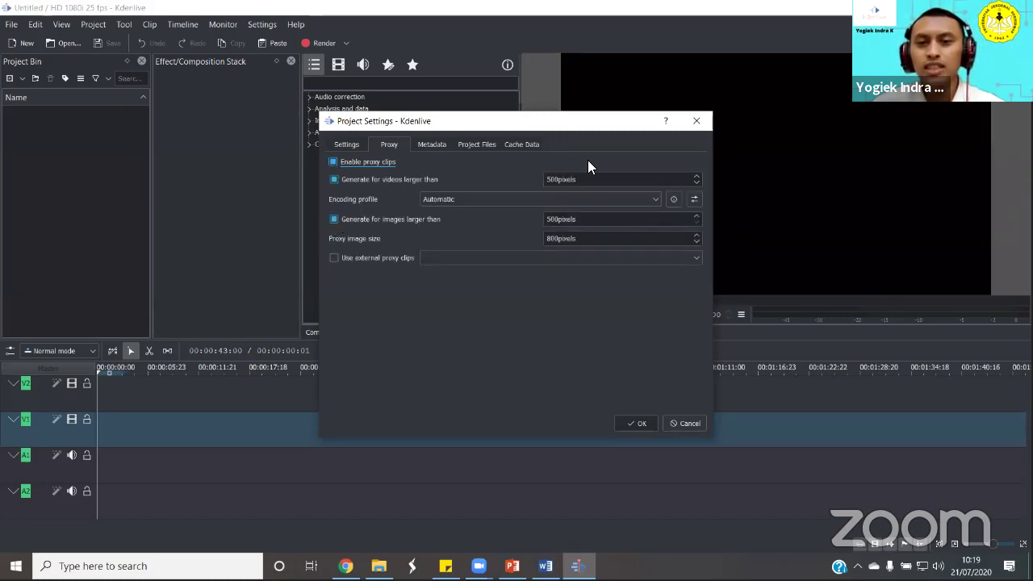
{"action": "left_click", "coordinate": [638, 422]}
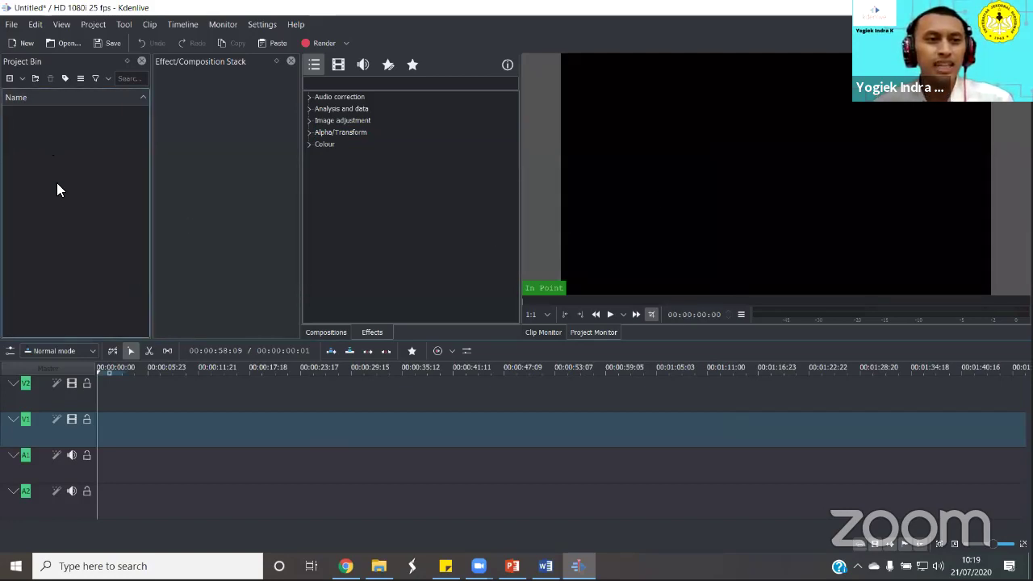
Import Kuadrat5.mp4, Sound.mp3, Video1.mp4 and 20200227_054653.jpg from the Source folder into the project bin
{"action": "left_click", "coordinate": [19, 78]}
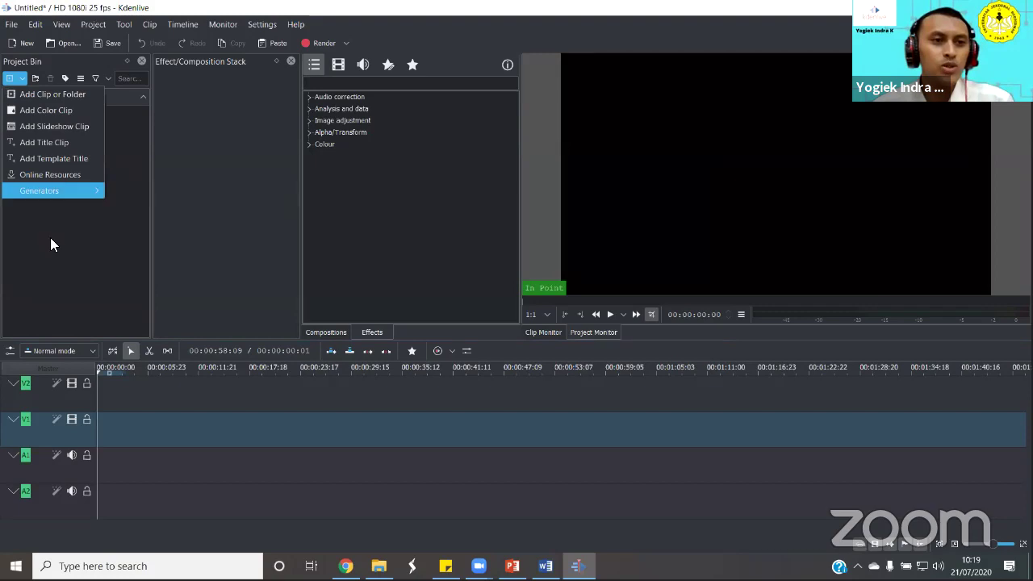
{"action": "key", "text": "Escape"}
{"action": "right_click", "coordinate": [54, 141]}
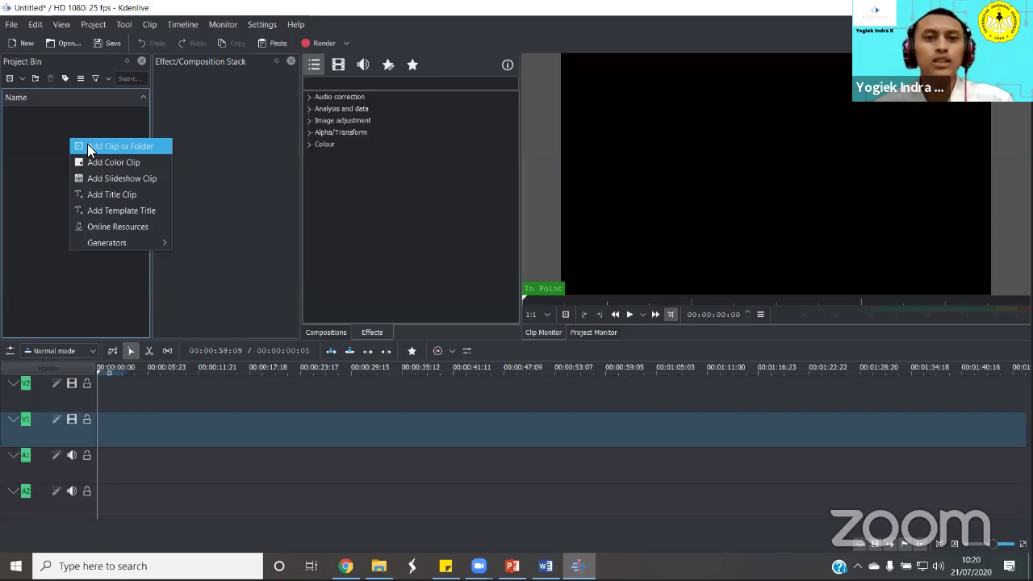
{"action": "left_click", "coordinate": [91, 150]}
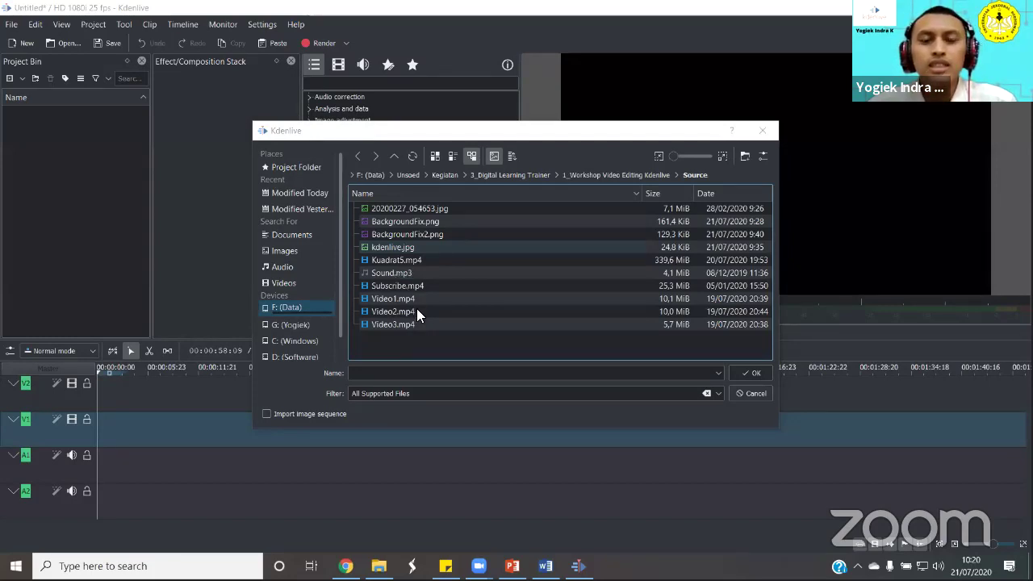
{"action": "left_click", "coordinate": [396, 260]}
{"action": "left_click", "coordinate": [391, 273], "text": "shift"}
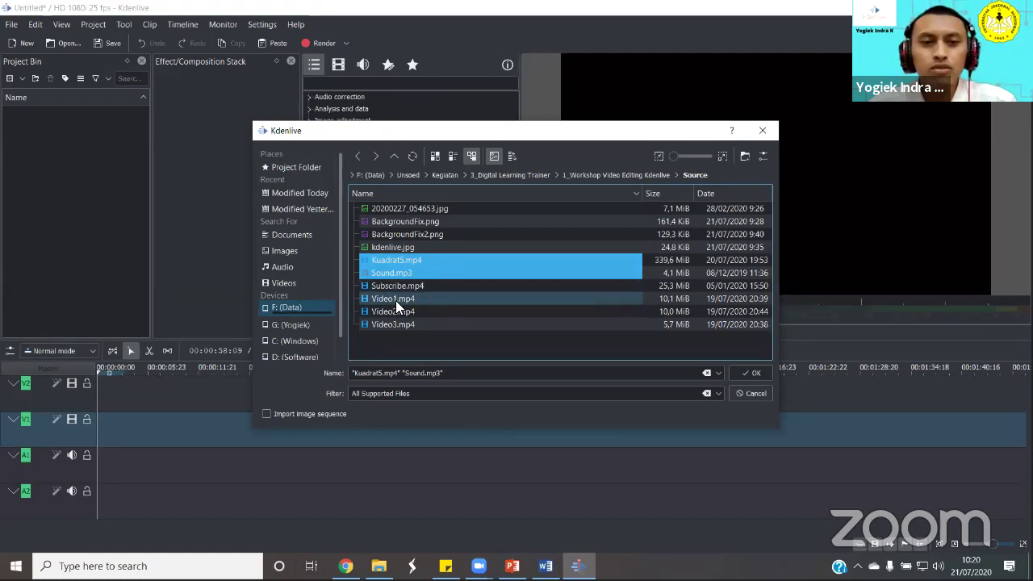
{"action": "left_click", "coordinate": [397, 301], "text": "ctrl"}
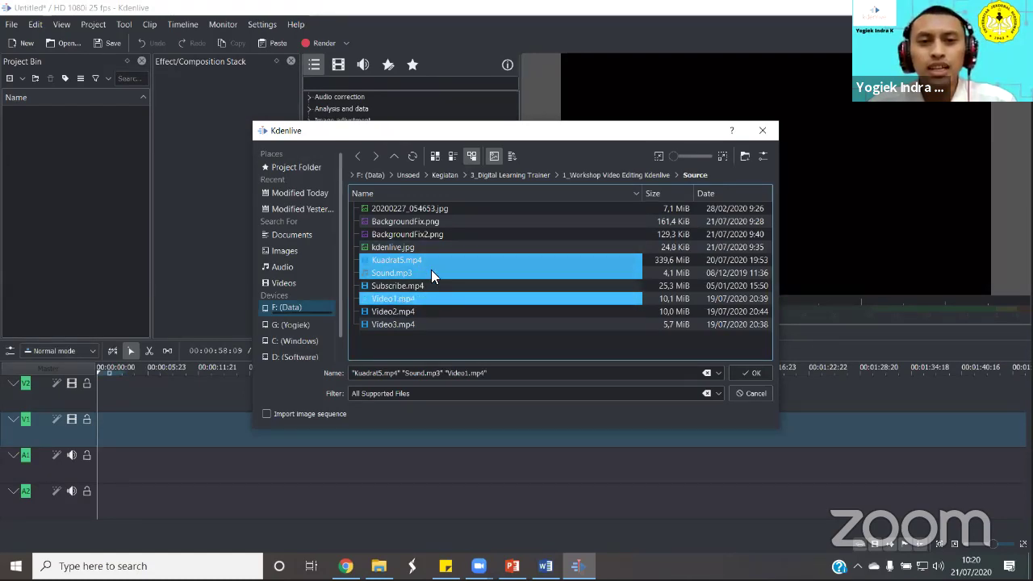
{"action": "left_click", "coordinate": [753, 373]}
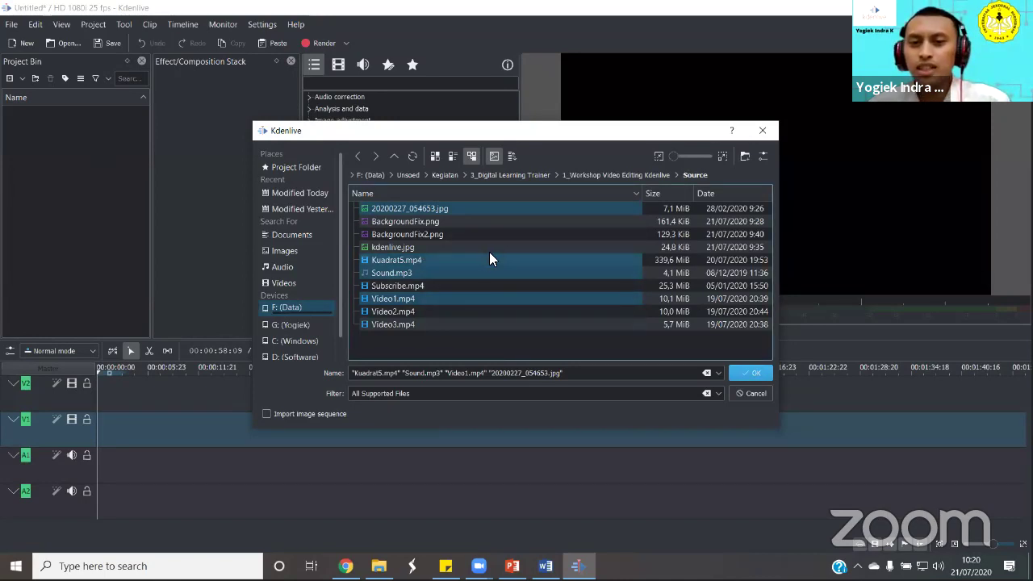
{"action": "left_click", "coordinate": [753, 373]}
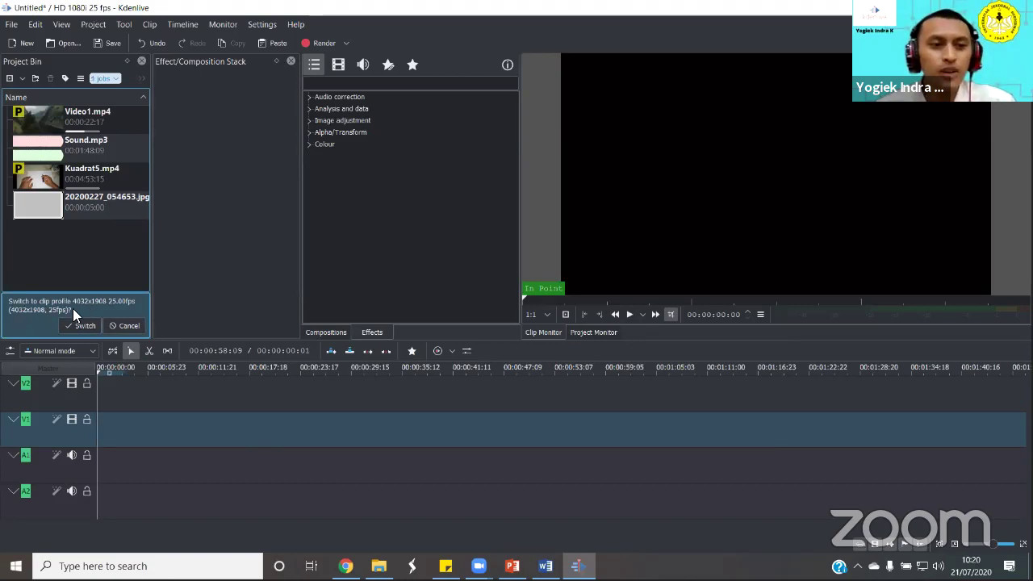
Switch the project to the imported clip's profile, 4032x1908 at 25 fps
{"action": "left_click", "coordinate": [118, 165]}
{"action": "left_click", "coordinate": [102, 148]}
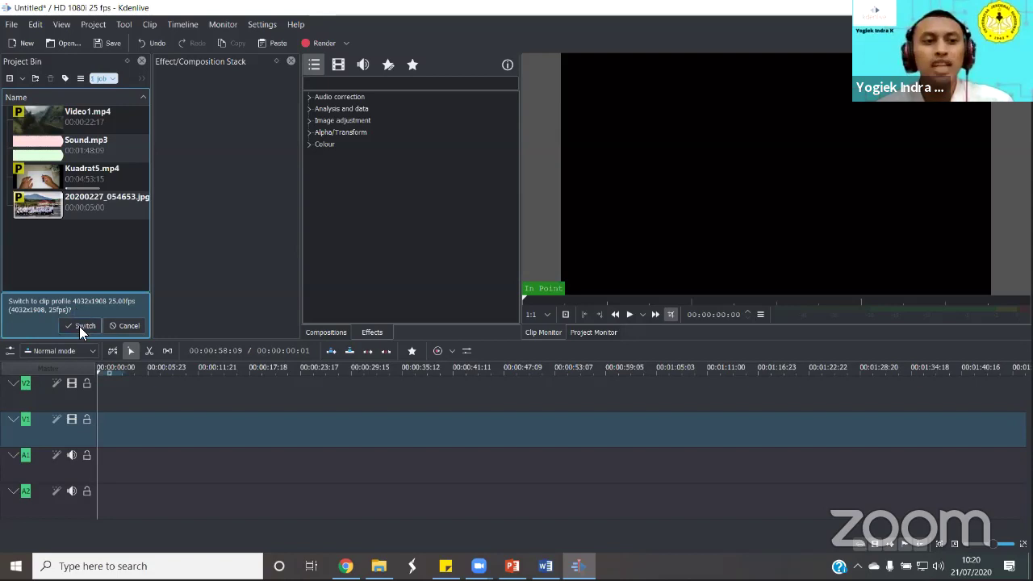
{"action": "left_click", "coordinate": [79, 326]}
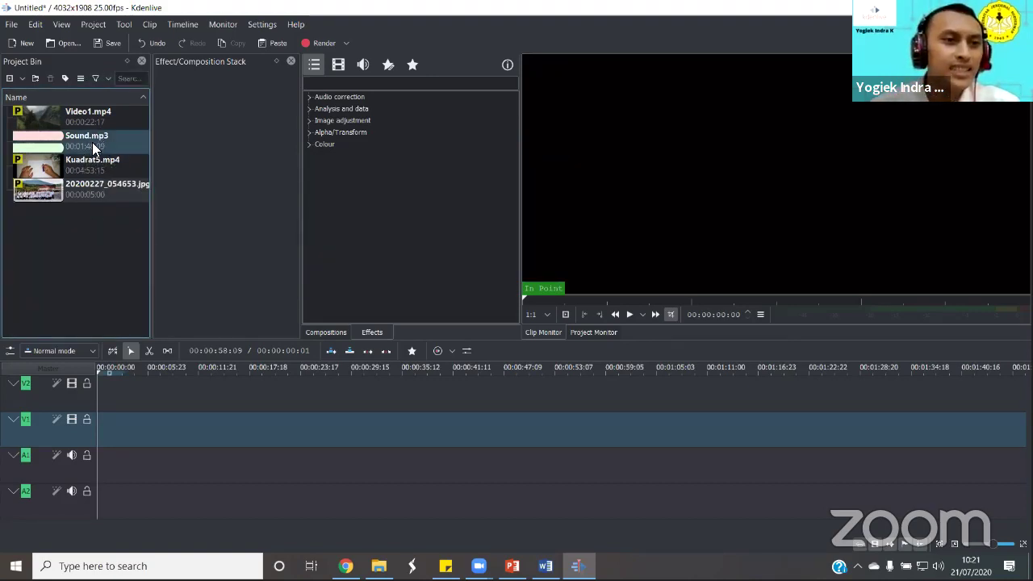
Place Video1.mp4 with its audio on tracks V1 and A1 at the start of the timeline
{"action": "left_click_drag", "start_coordinate": [84, 123], "coordinate": [105, 420]}
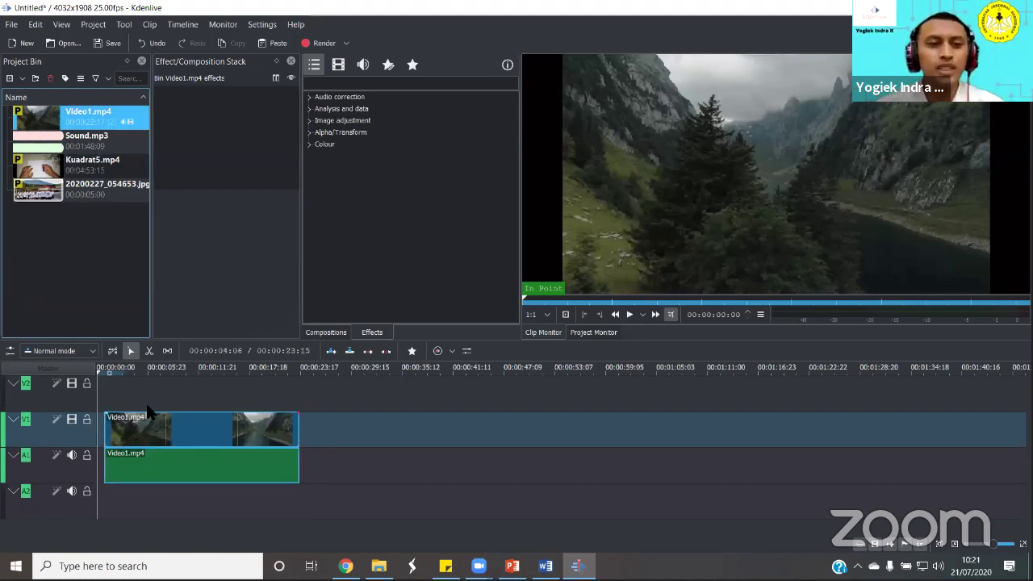
{"action": "left_click", "coordinate": [107, 382]}
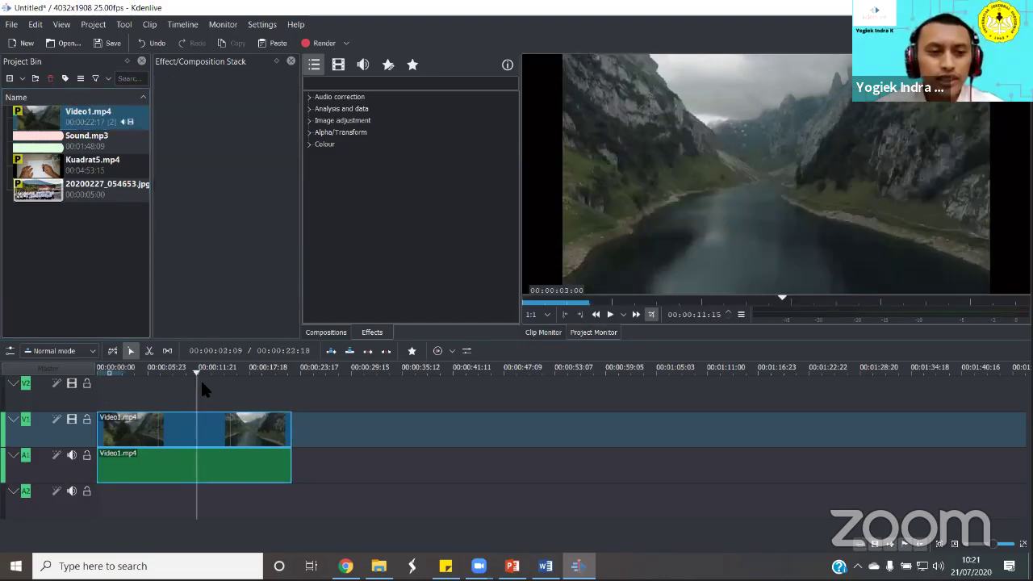
Preview Video1.mp4 at several timeline positions and play it briefly from about 00:00:02:09 in the project monitor
{"action": "left_click", "coordinate": [155, 375]}
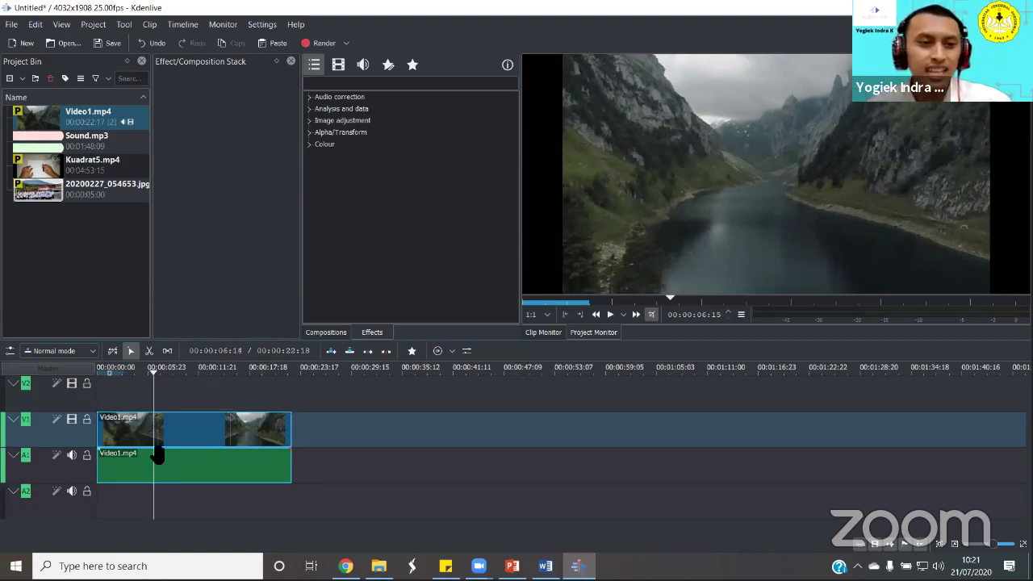
{"action": "left_click", "coordinate": [143, 380]}
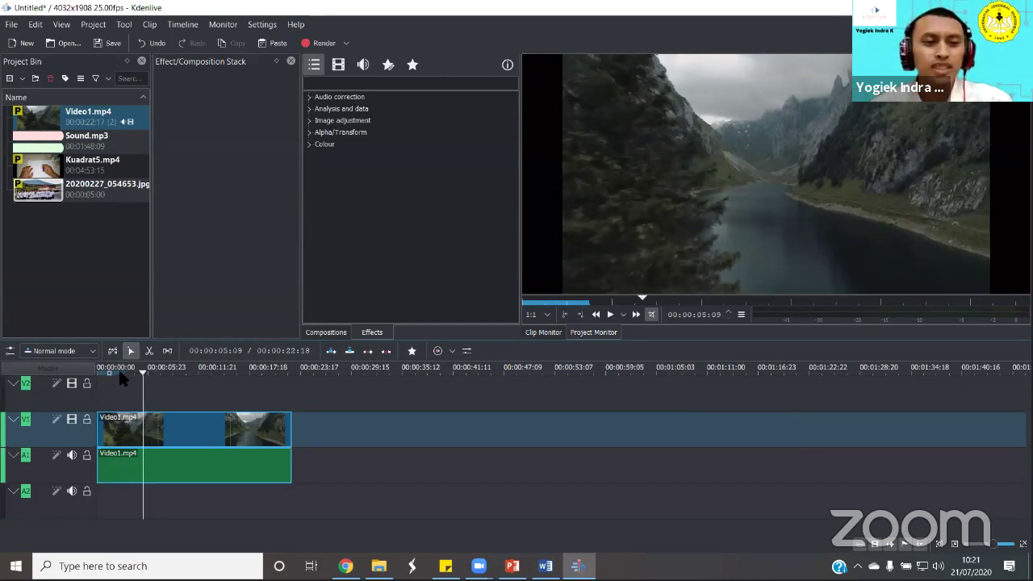
{"action": "left_click", "coordinate": [117, 380]}
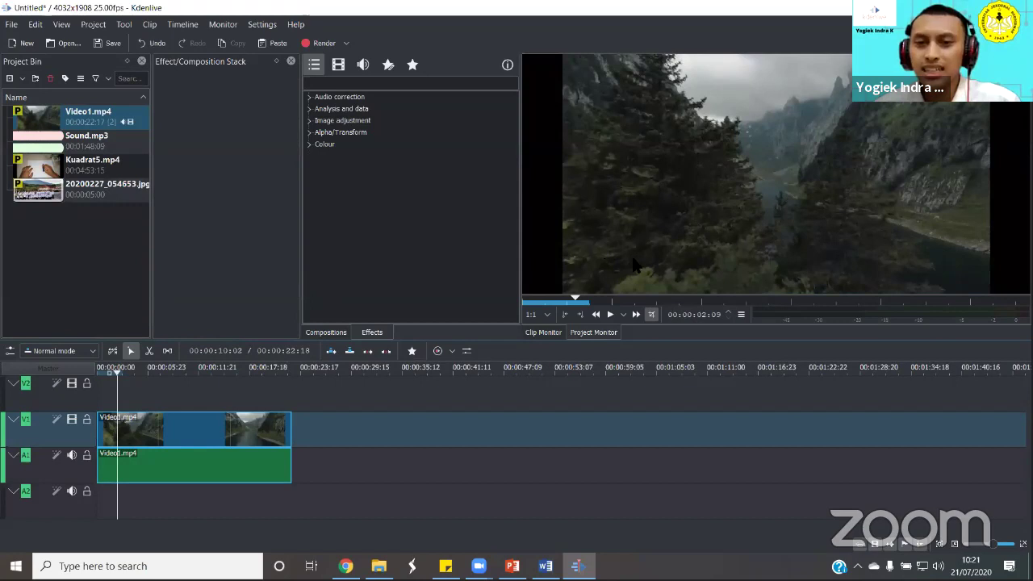
{"action": "left_click", "coordinate": [611, 315]}
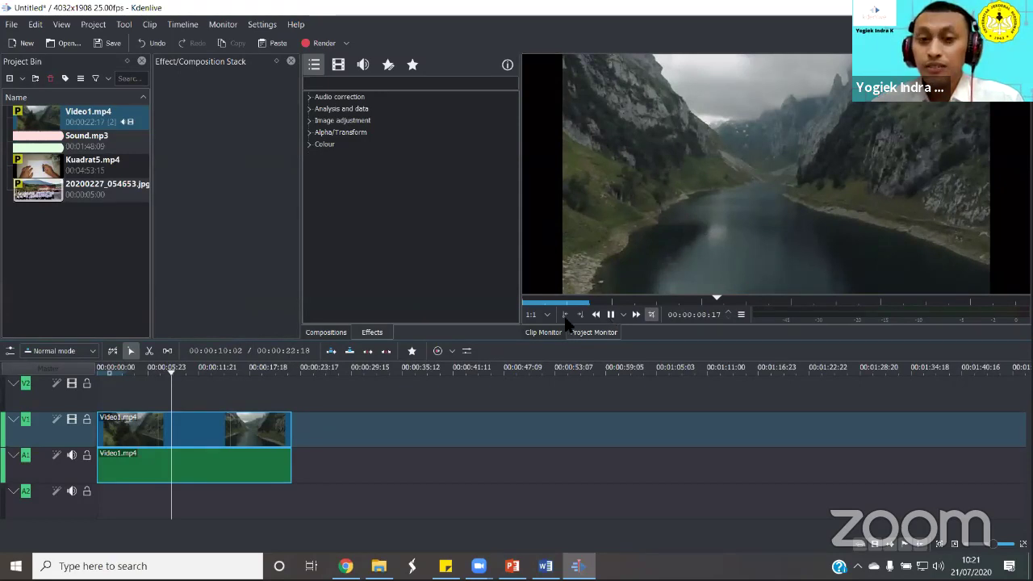
{"action": "key", "text": "space"}
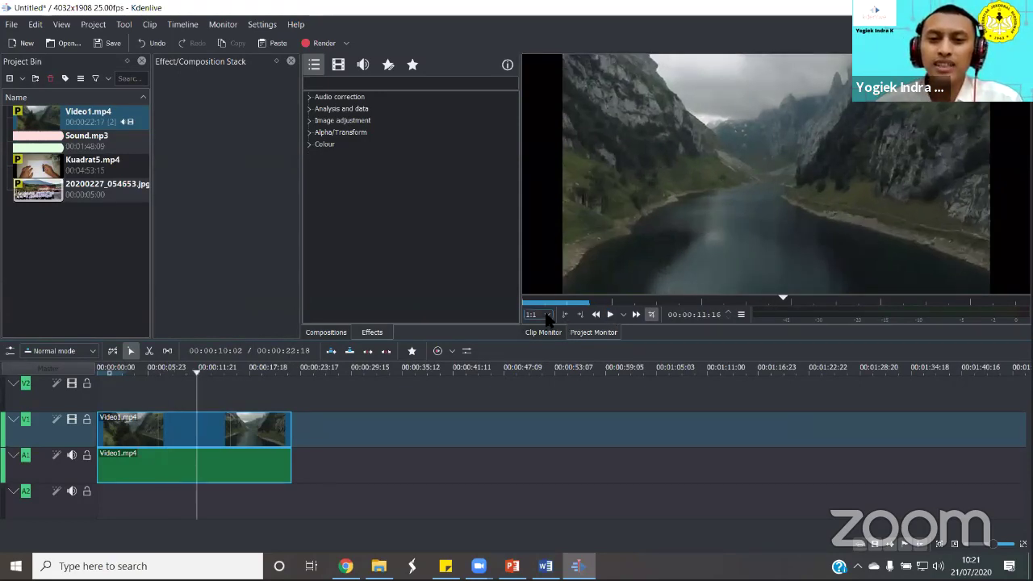
Set the monitor's preview resolution to 270p and play Video1.mp4 through to the end of the clip
{"action": "left_click", "coordinate": [546, 316]}
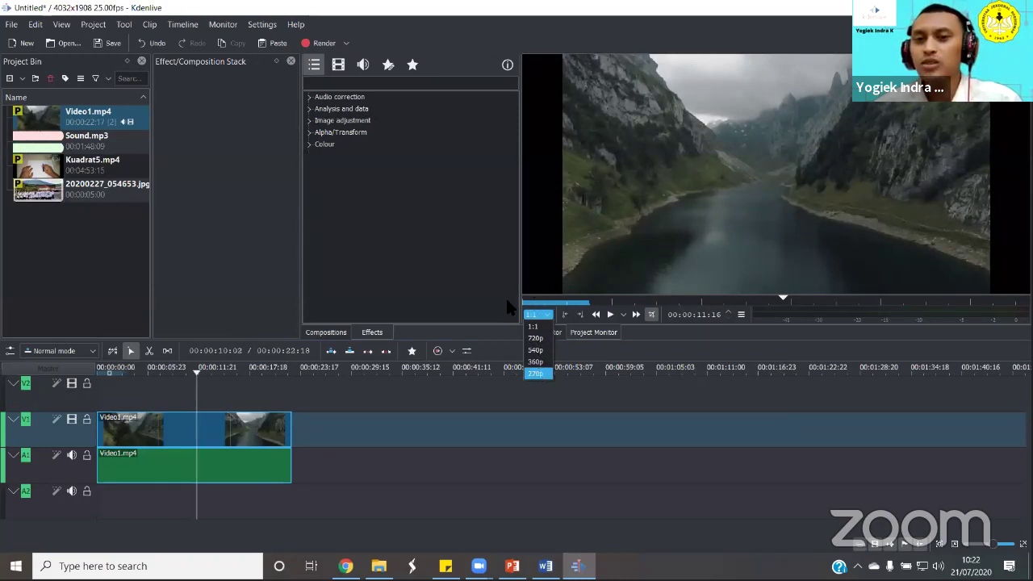
{"action": "left_click", "coordinate": [536, 373]}
{"action": "left_click", "coordinate": [538, 314]}
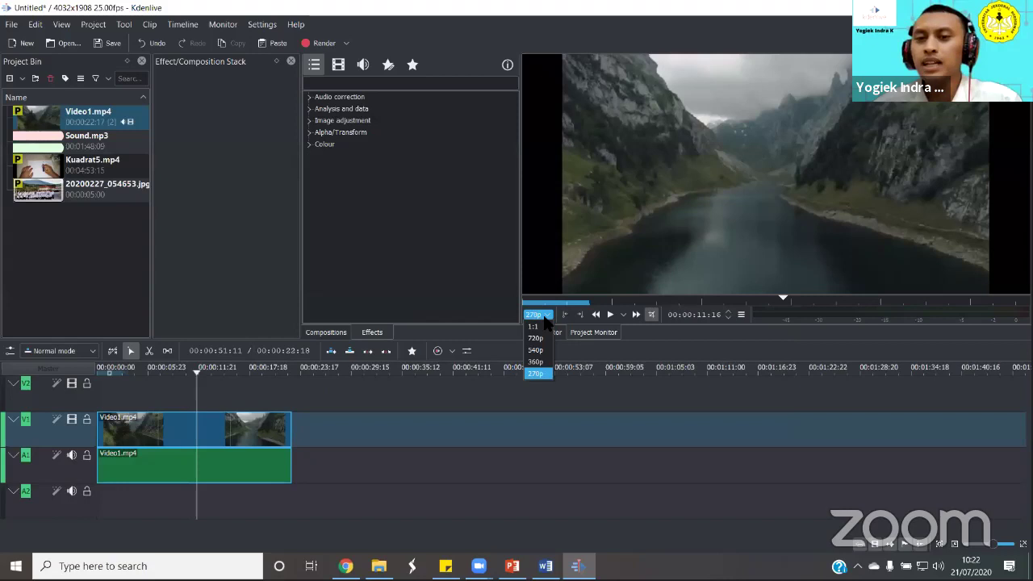
{"action": "left_click", "coordinate": [545, 318]}
{"action": "left_click", "coordinate": [611, 314]}
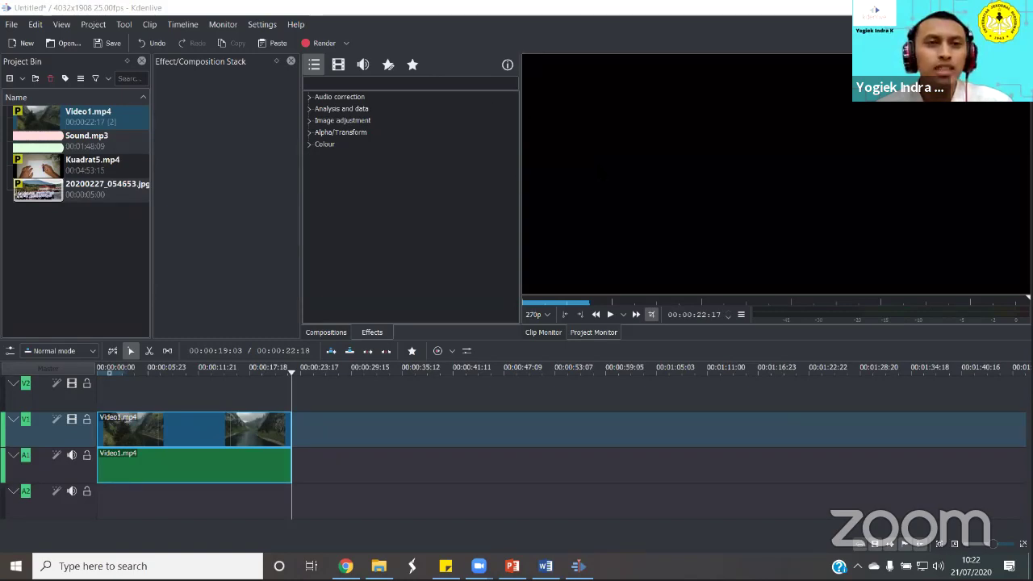
Try the light Breeze color theme and switch the interface back to Breeze Dark
{"action": "left_click", "coordinate": [321, 144]}
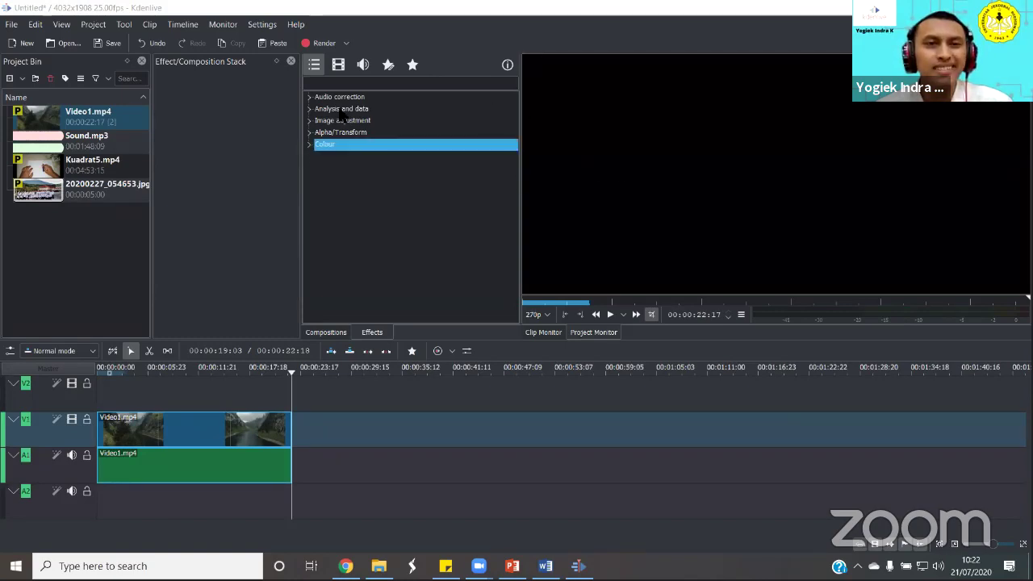
{"action": "left_click", "coordinate": [261, 24]}
{"action": "mouse_move", "coordinate": [404, 87]}
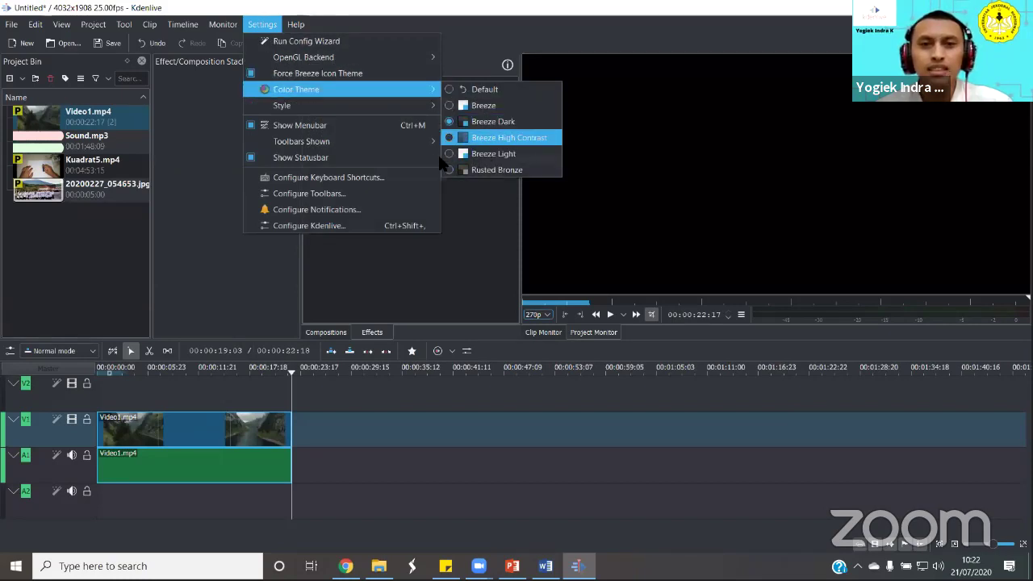
{"action": "left_click", "coordinate": [488, 140]}
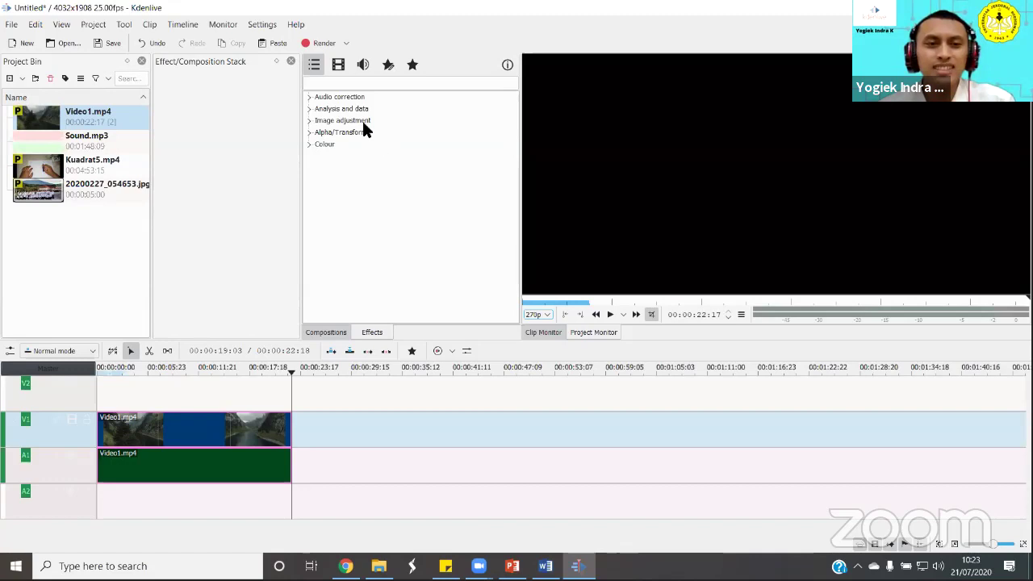
{"action": "left_click", "coordinate": [262, 25]}
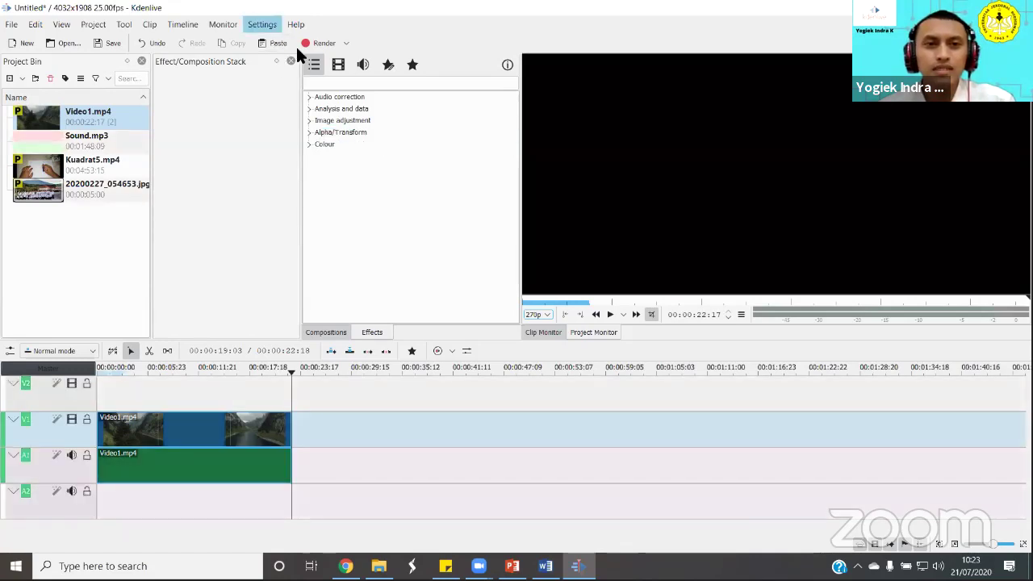
{"action": "mouse_move", "coordinate": [420, 88]}
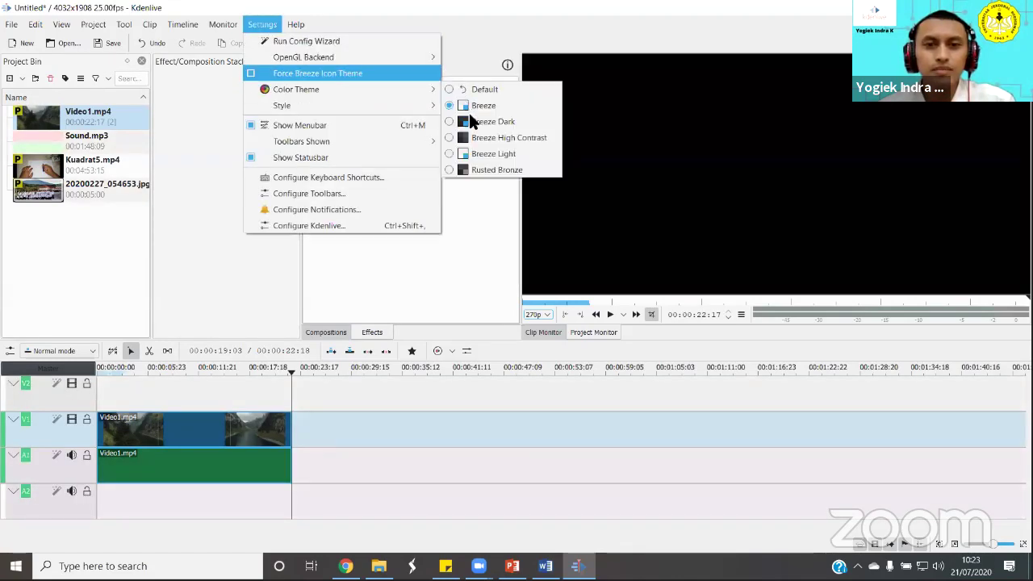
{"action": "left_click", "coordinate": [485, 122]}
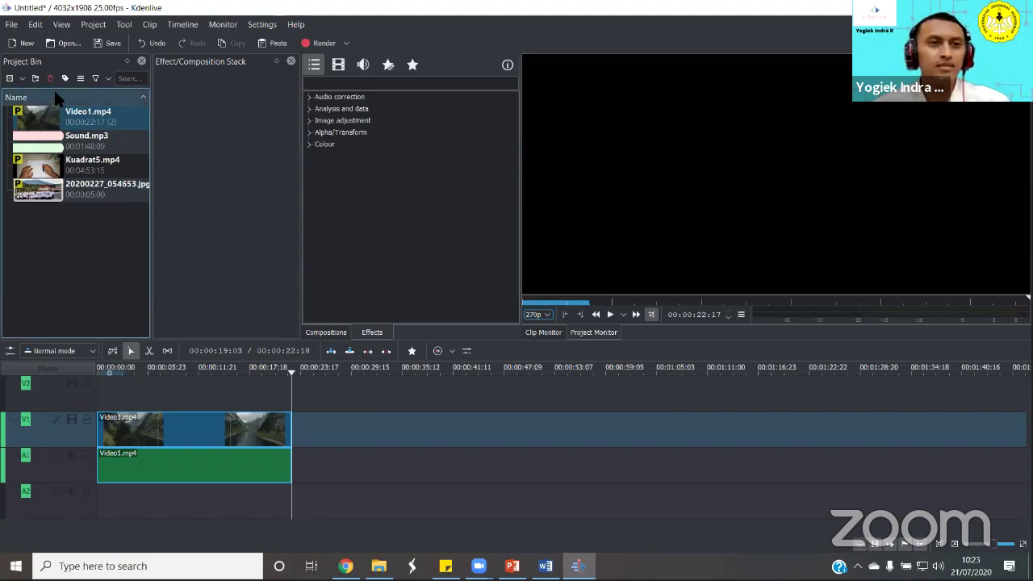
Select the linked video and audio of Video1.mp4 on the timeline
{"action": "left_click", "coordinate": [78, 246]}
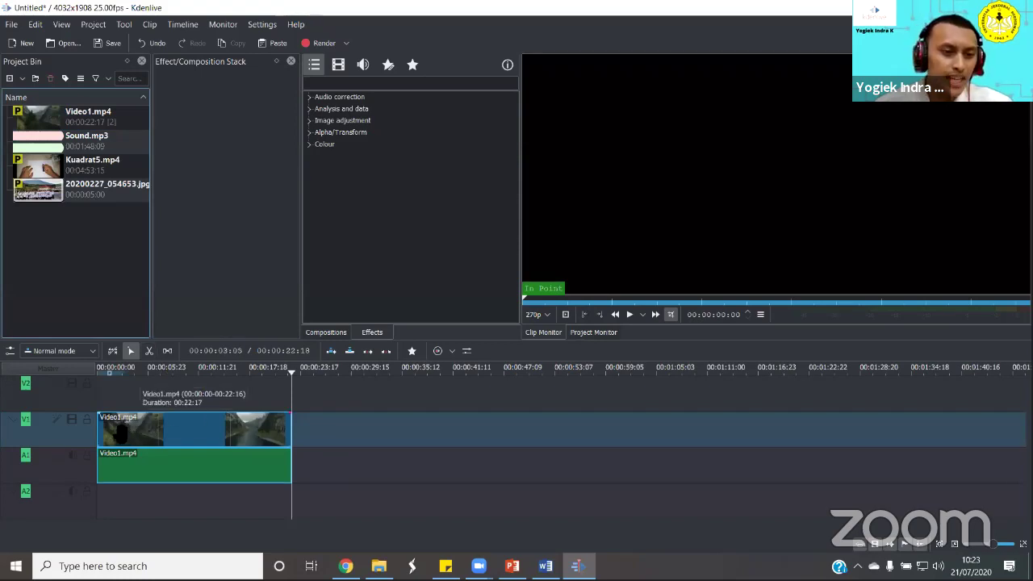
{"action": "left_click", "coordinate": [127, 465]}
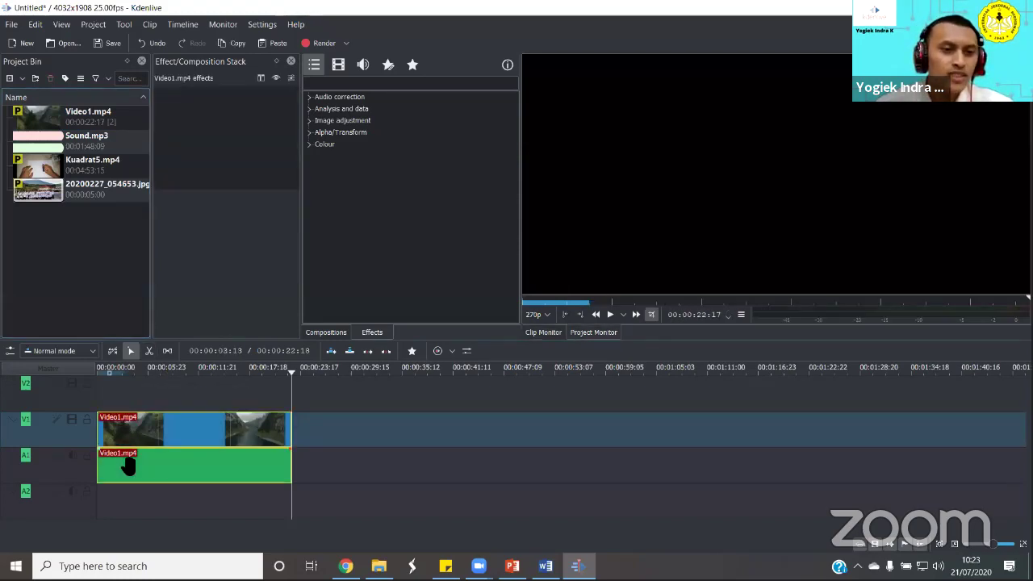
{"action": "left_click", "coordinate": [127, 465]}
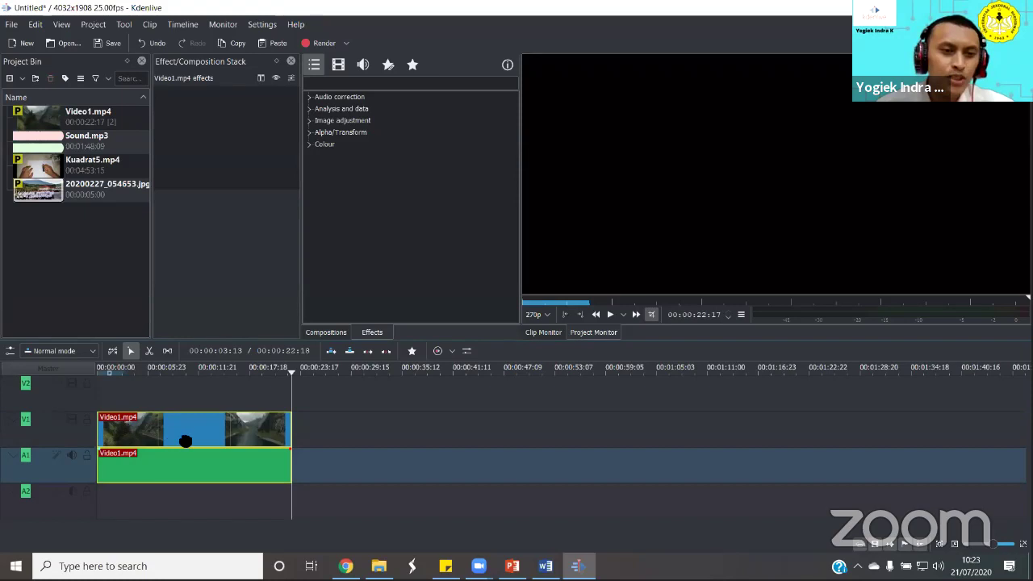
{"action": "left_click_drag", "start_coordinate": [203, 442], "coordinate": [109, 470]}
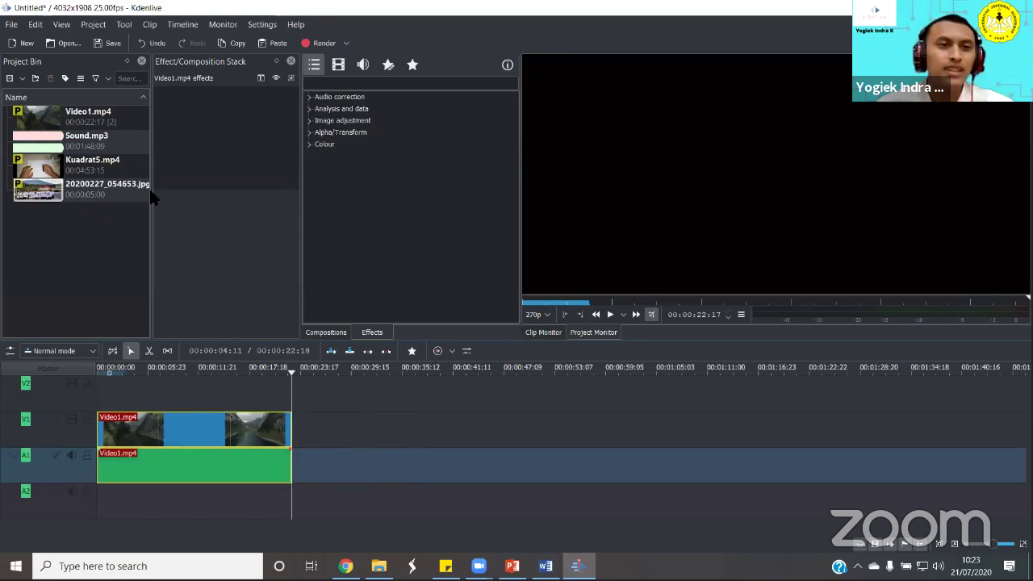
Place Kuadrat5.mp4 with its audio on tracks V1 and A1 directly after Video1.mp4
{"action": "left_click", "coordinate": [78, 167]}
{"action": "left_click_drag", "start_coordinate": [75, 162], "coordinate": [294, 423]}
{"action": "left_click_drag", "start_coordinate": [292, 419], "coordinate": [294, 426]}
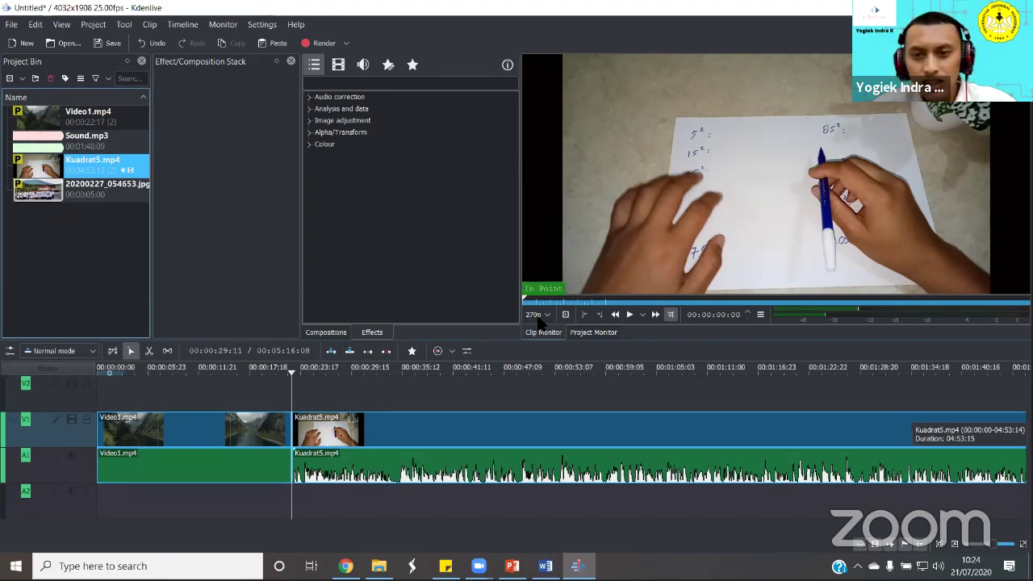
Play the opening seconds of Kuadrat5.mp4 in the clip monitor, pausing once and resuming
{"action": "left_click", "coordinate": [629, 314]}
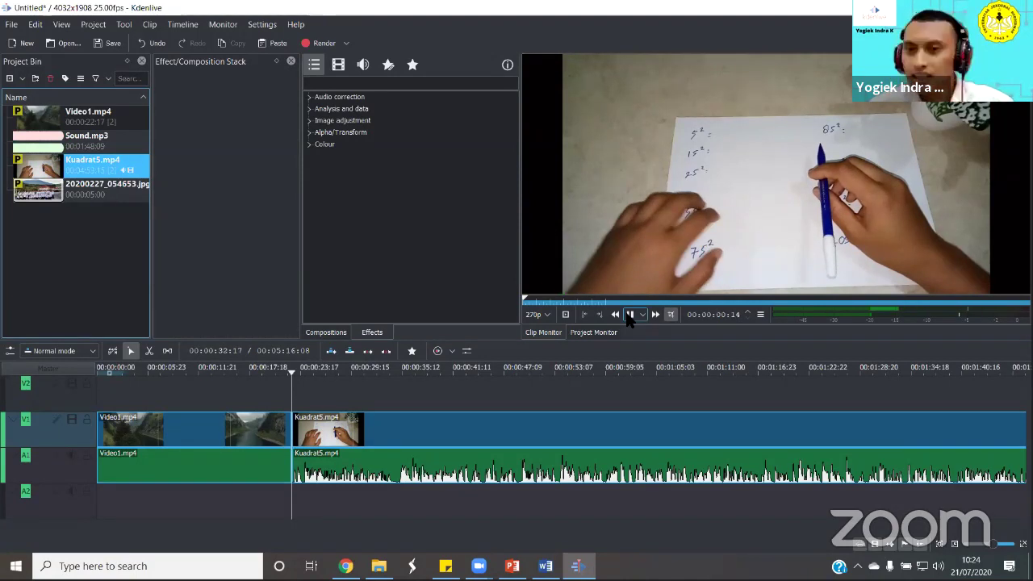
{"action": "left_click", "coordinate": [630, 314]}
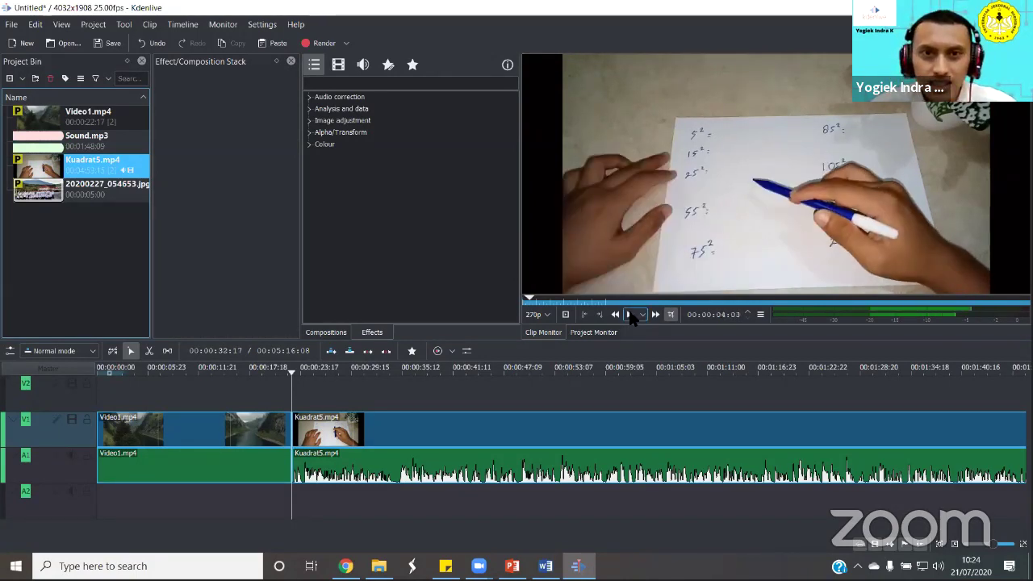
{"action": "left_click", "coordinate": [475, 79]}
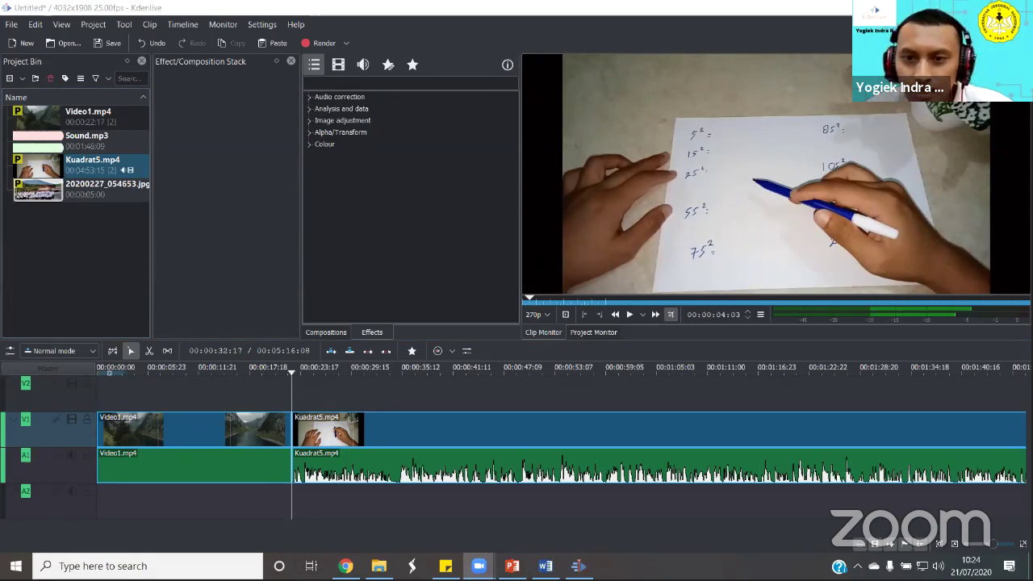
{"action": "left_click", "coordinate": [630, 315]}
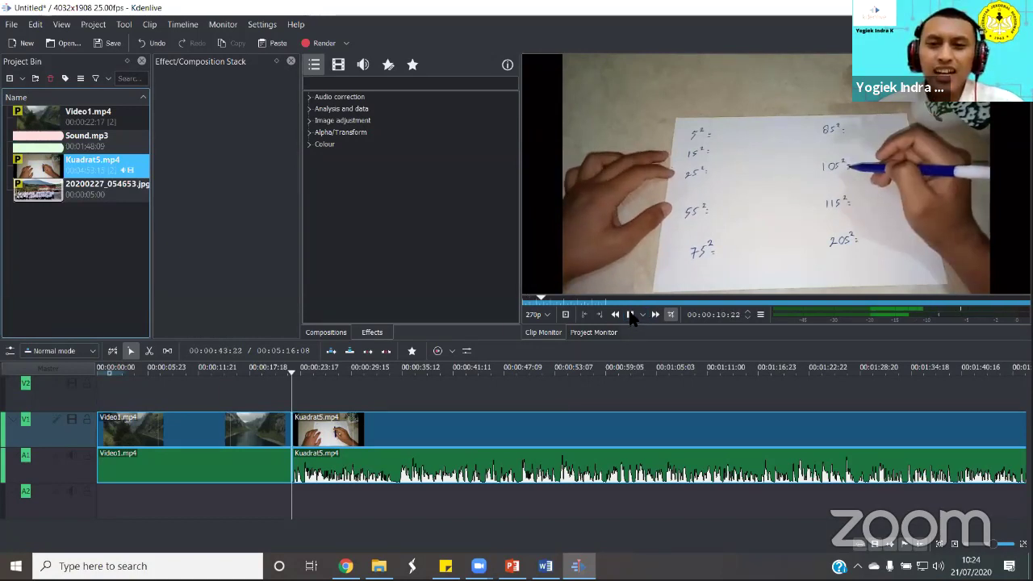
Ungroup the video and audio of the Kuadrat5.mp4 clip on the timeline
{"action": "left_click", "coordinate": [435, 430]}
{"action": "key", "text": "Down"}
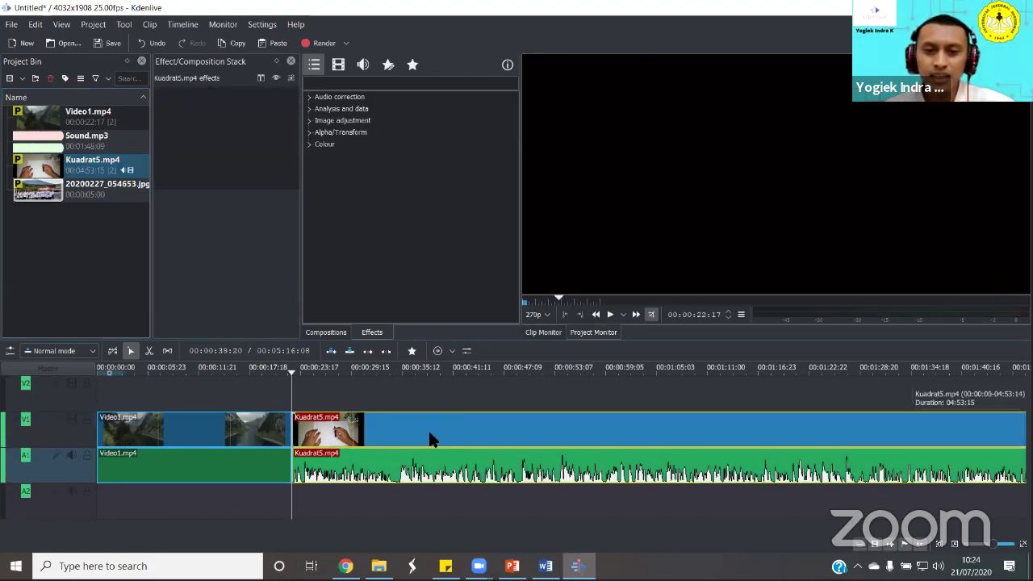
{"action": "key", "text": "Up"}
{"action": "right_click", "coordinate": [429, 438]}
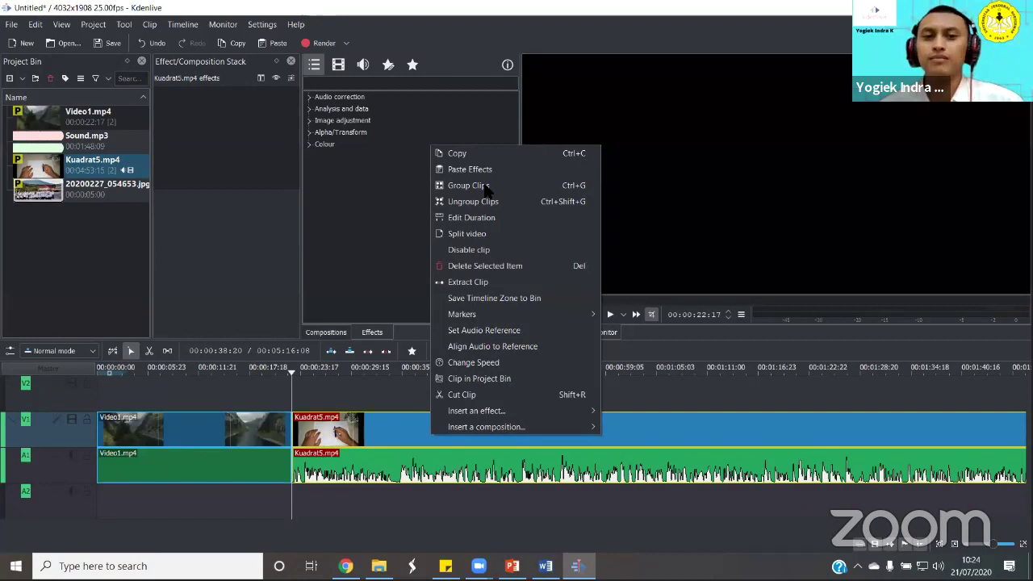
{"action": "left_click", "coordinate": [413, 427]}
{"action": "right_click", "coordinate": [462, 421]}
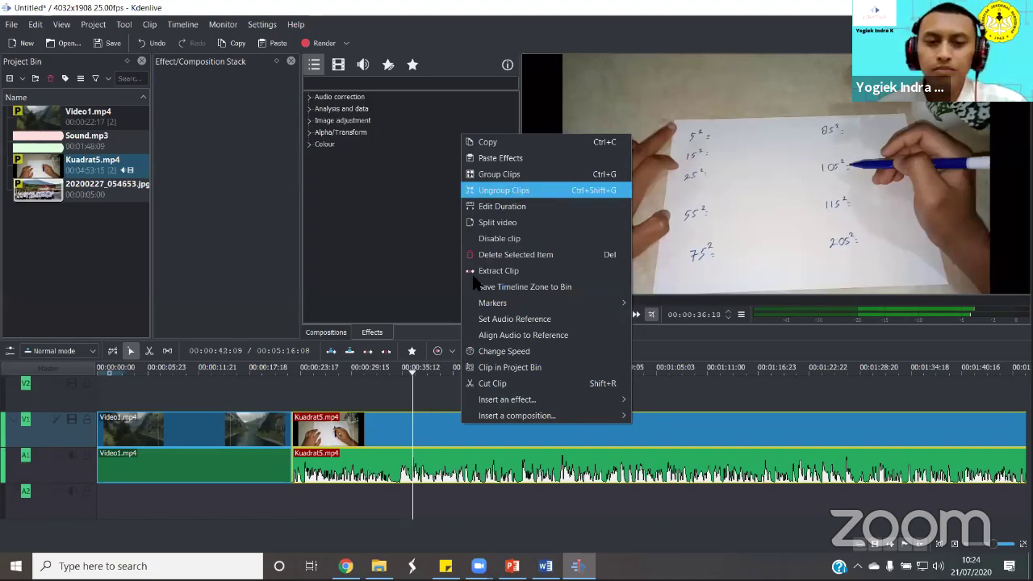
Shift Kuadrat5.mp4's audio alone to about 00:00:27:08 on A1 and its video slightly away from Video1.mp4 on V1
{"action": "left_click_drag", "start_coordinate": [448, 457], "coordinate": [511, 436]}
{"action": "left_click_drag", "start_coordinate": [517, 392], "coordinate": [517, 392]}
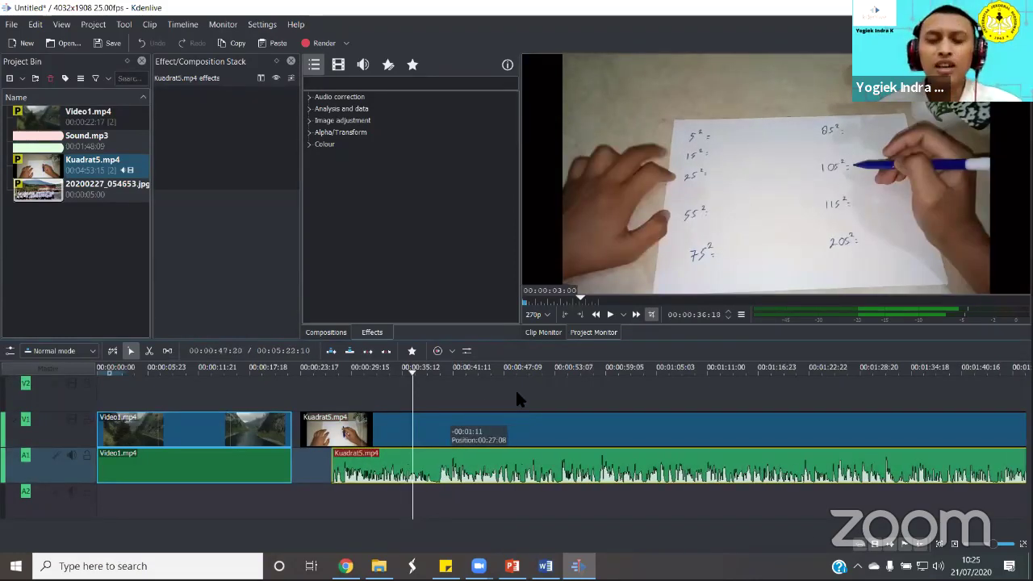
{"action": "left_click", "coordinate": [516, 393]}
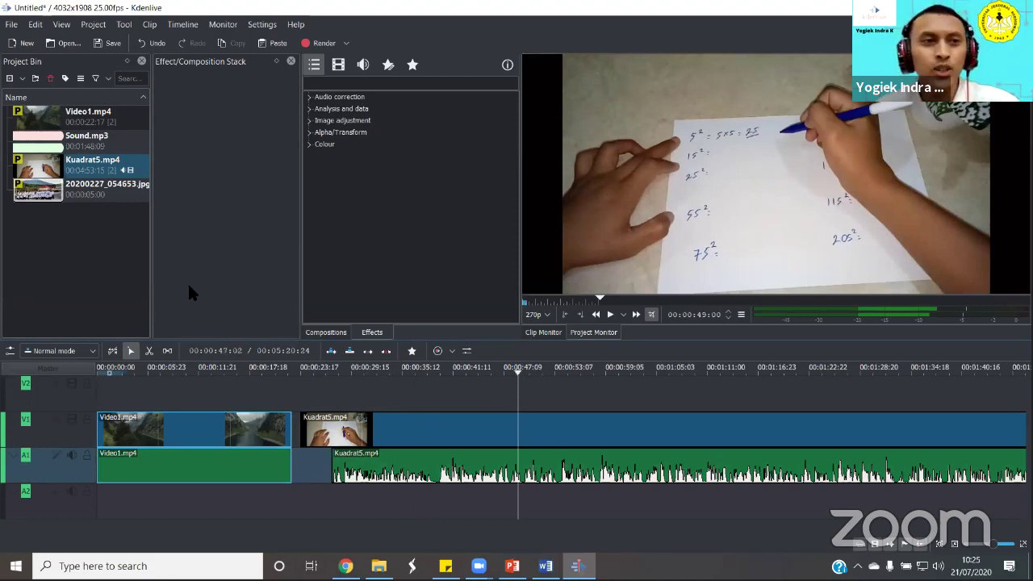
Undo the separate moves and the ungrouping of Kuadrat5.mp4's video and audio
{"action": "key", "text": "ctrl+z"}
{"action": "key", "text": "ctrl+z"}
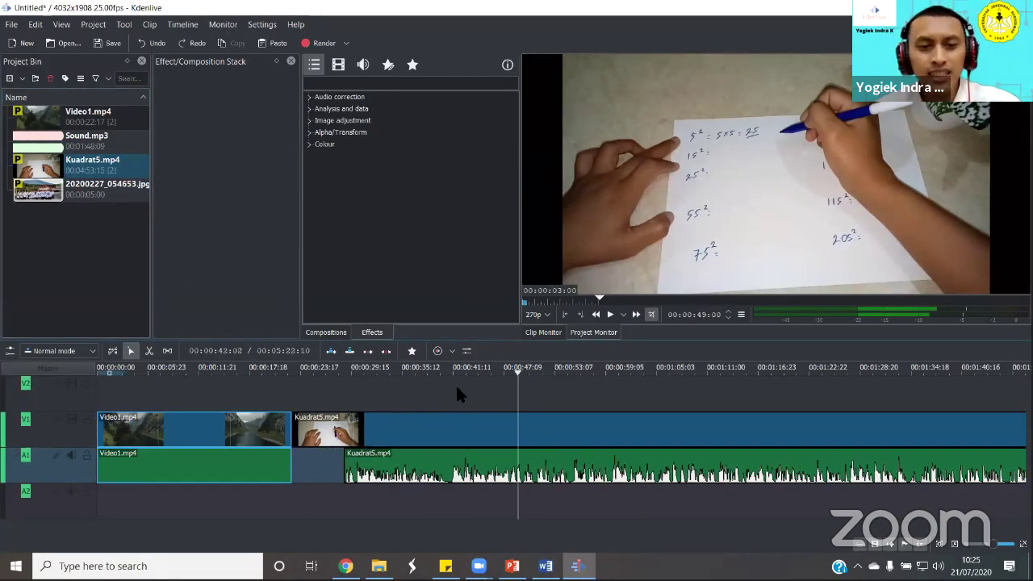
{"action": "key", "text": "ctrl+z"}
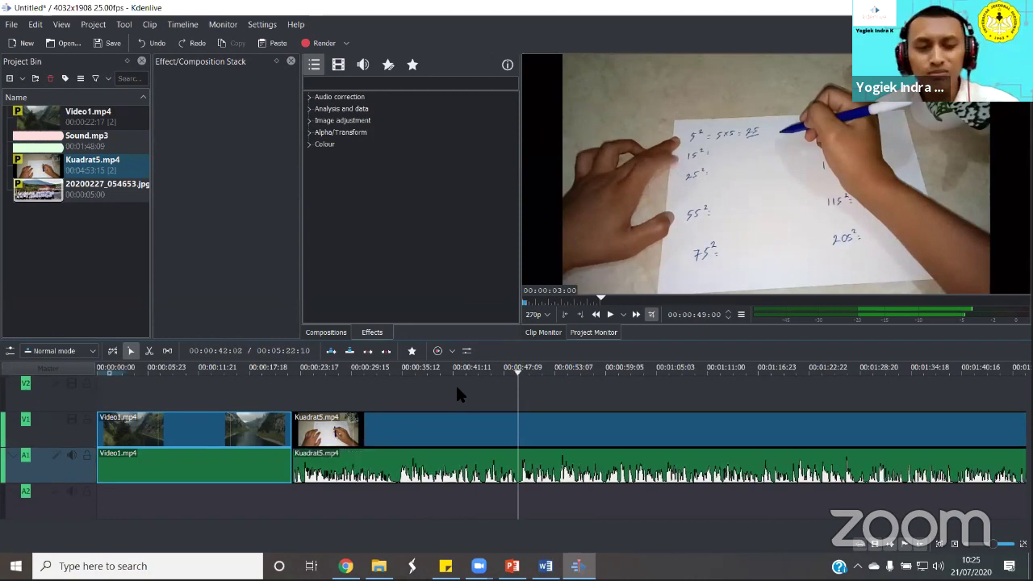
Play the timeline across the cut from Video1.mp4 to Kuadrat5.mp4, starting at 00:00:20:21 and stopping at 00:00:25:00
{"action": "left_click", "coordinate": [383, 415]}
{"action": "left_click_drag", "start_coordinate": [403, 440], "coordinate": [309, 406]}
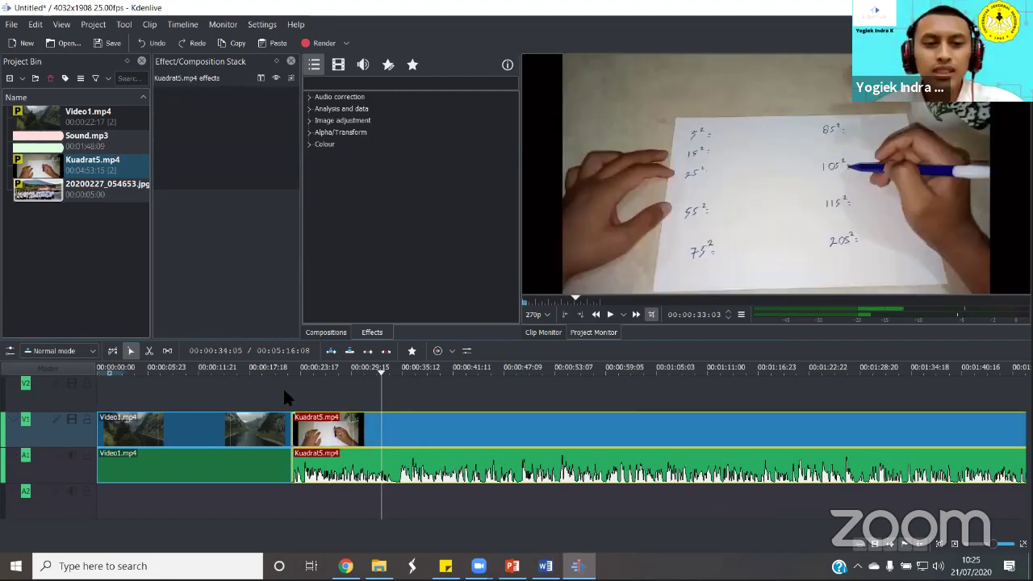
{"action": "left_click", "coordinate": [275, 373]}
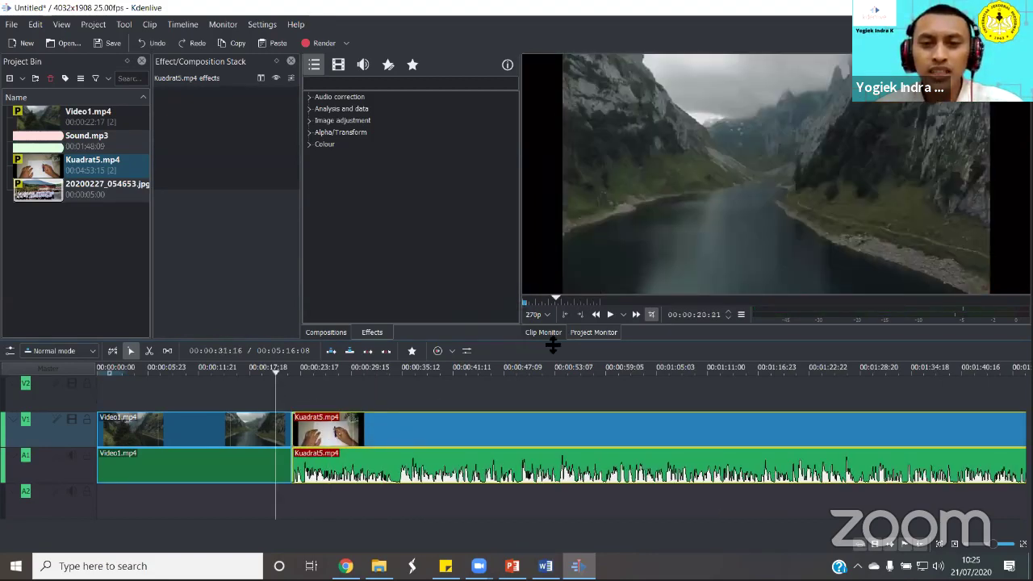
{"action": "left_click", "coordinate": [612, 315]}
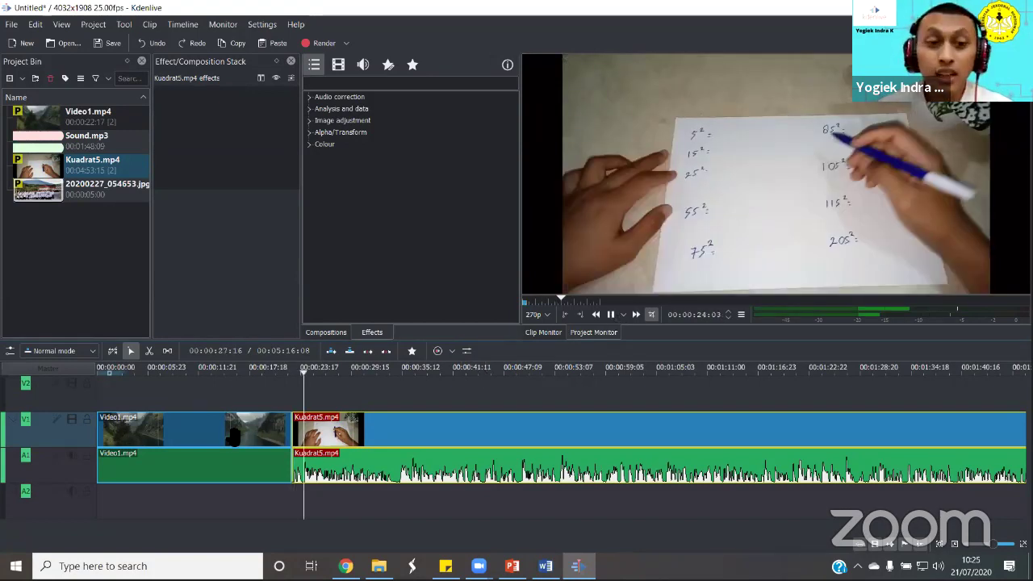
{"action": "key", "text": "space"}
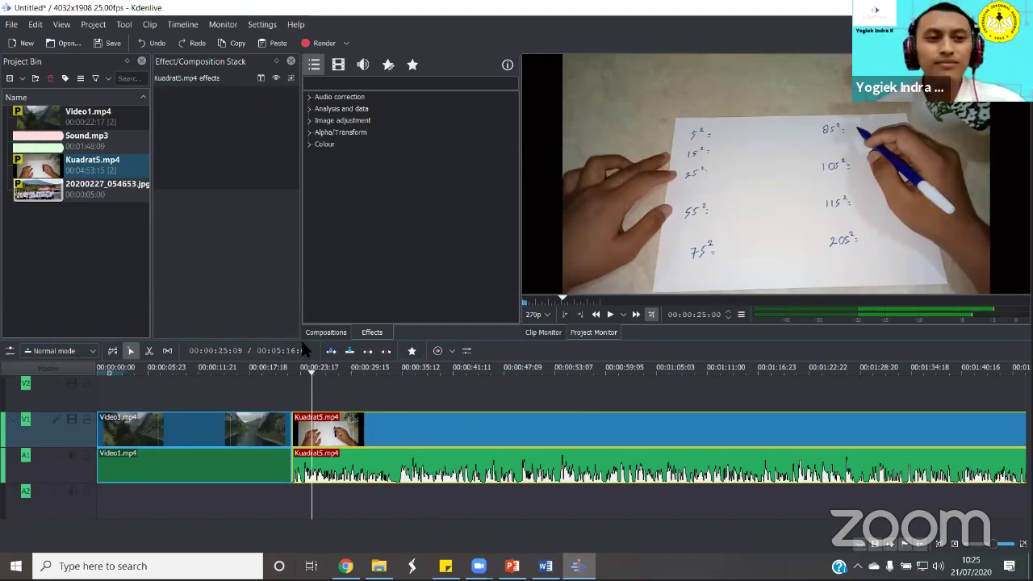
Examine the opening of Kuadrat5.mp4 at several playhead positions between 00:00:29:18 and 00:00:36:17 to find a cut point
{"action": "left_click", "coordinate": [370, 415]}
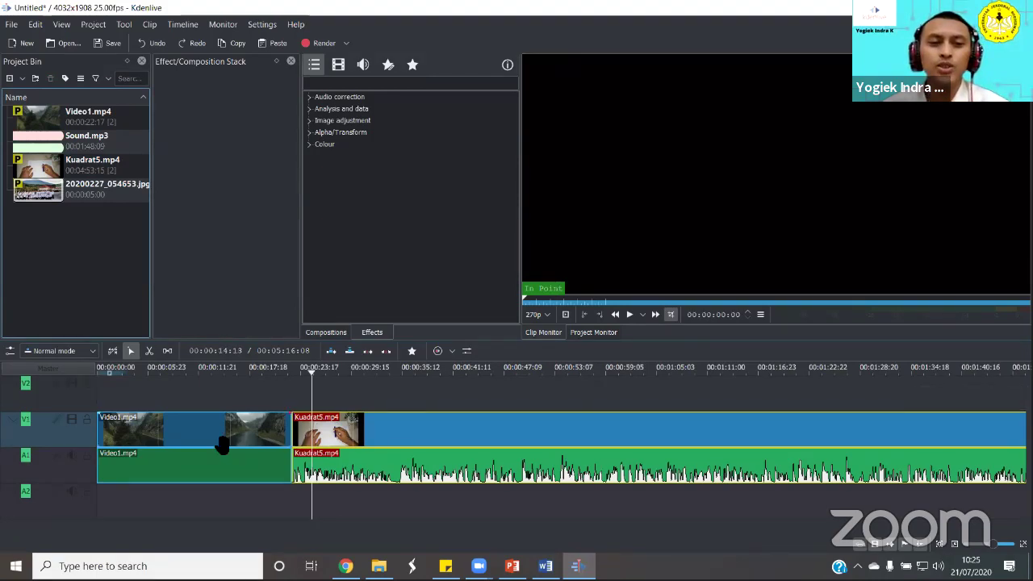
{"action": "left_click", "coordinate": [289, 435]}
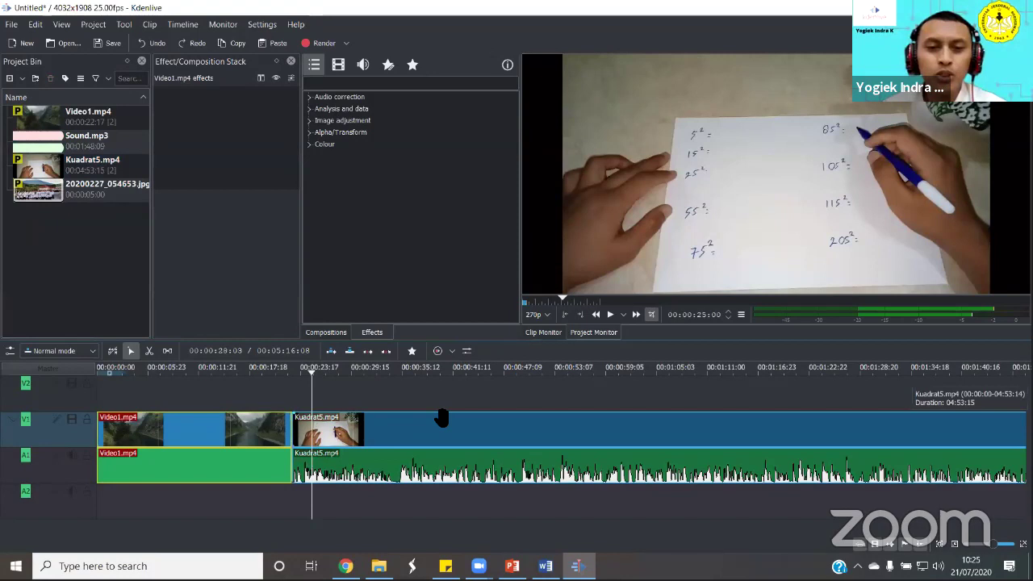
{"action": "left_click", "coordinate": [327, 369]}
{"action": "left_click_drag", "start_coordinate": [339, 370], "coordinate": [353, 390]}
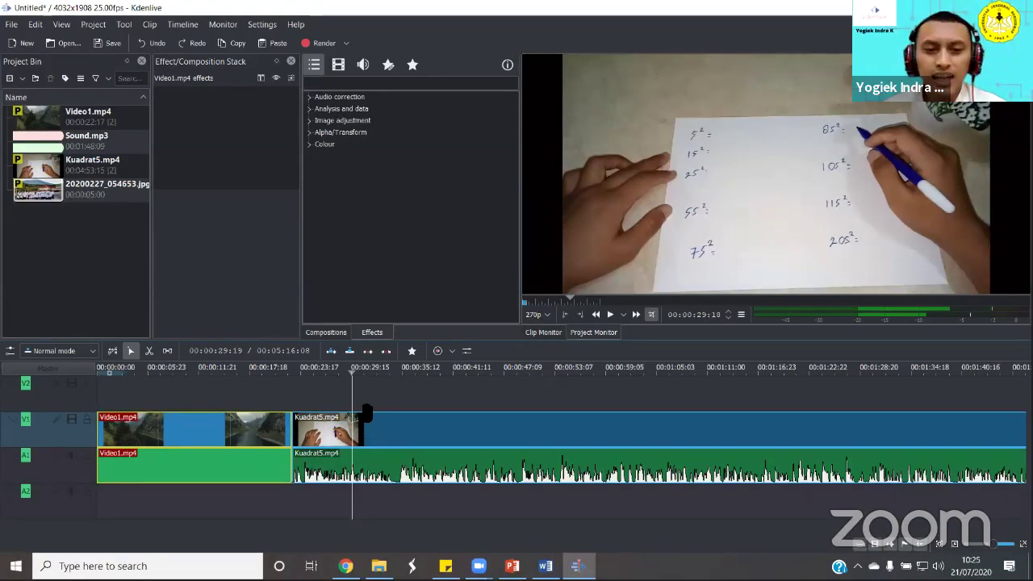
{"action": "left_click", "coordinate": [365, 372]}
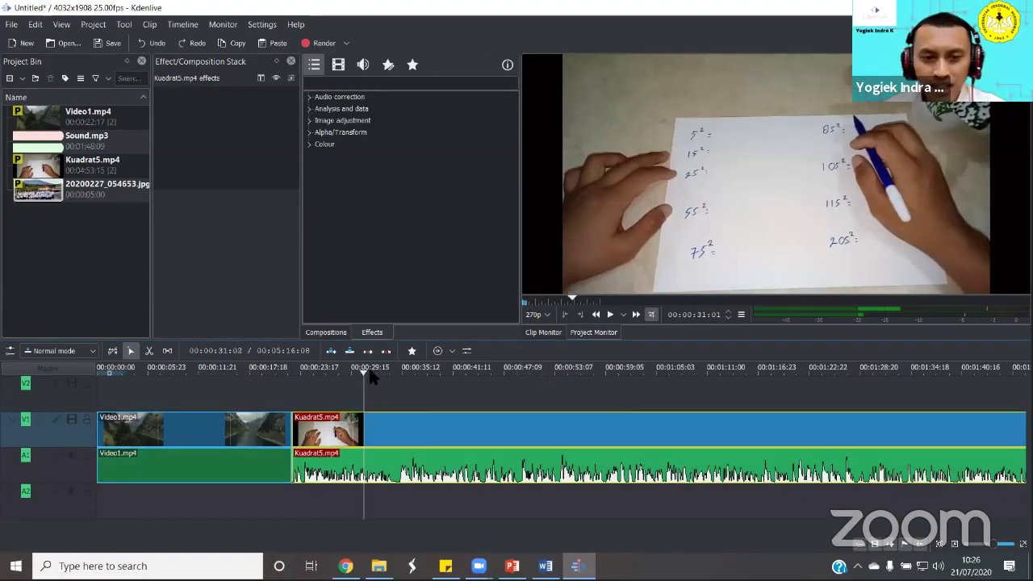
{"action": "scroll", "coordinate": [386, 377], "scroll_direction": "down", "scroll_amount": 2}
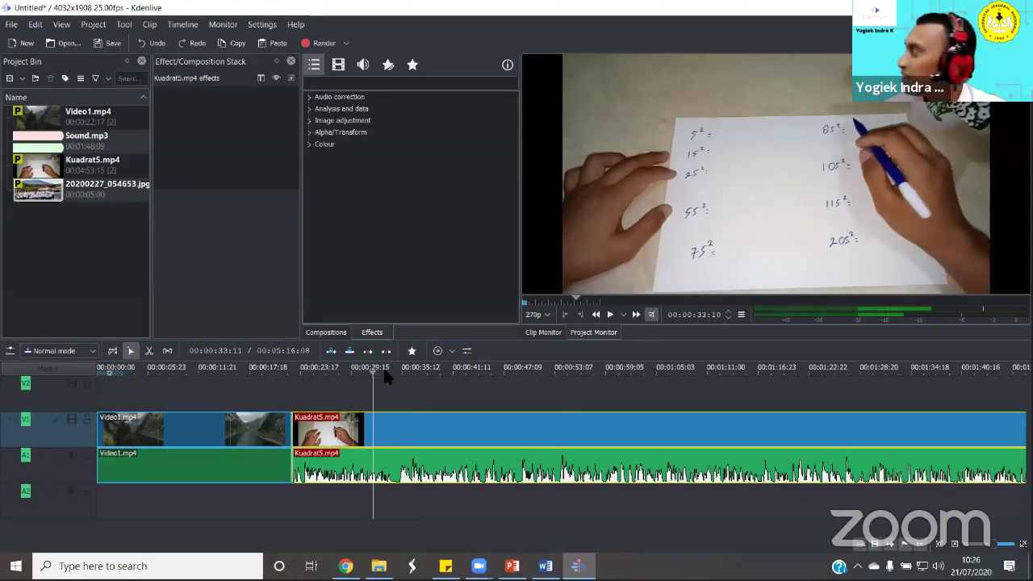
{"action": "scroll", "coordinate": [380, 371], "scroll_direction": "down", "scroll_amount": 1}
{"action": "scroll", "coordinate": [408, 370], "scroll_direction": "up", "scroll_amount": 3}
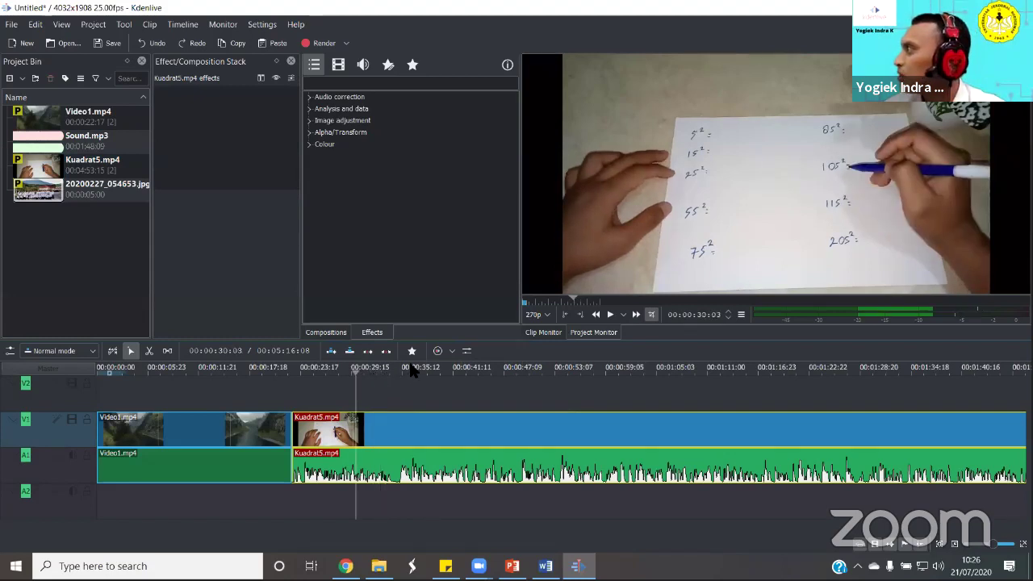
{"action": "left_click", "coordinate": [412, 368]}
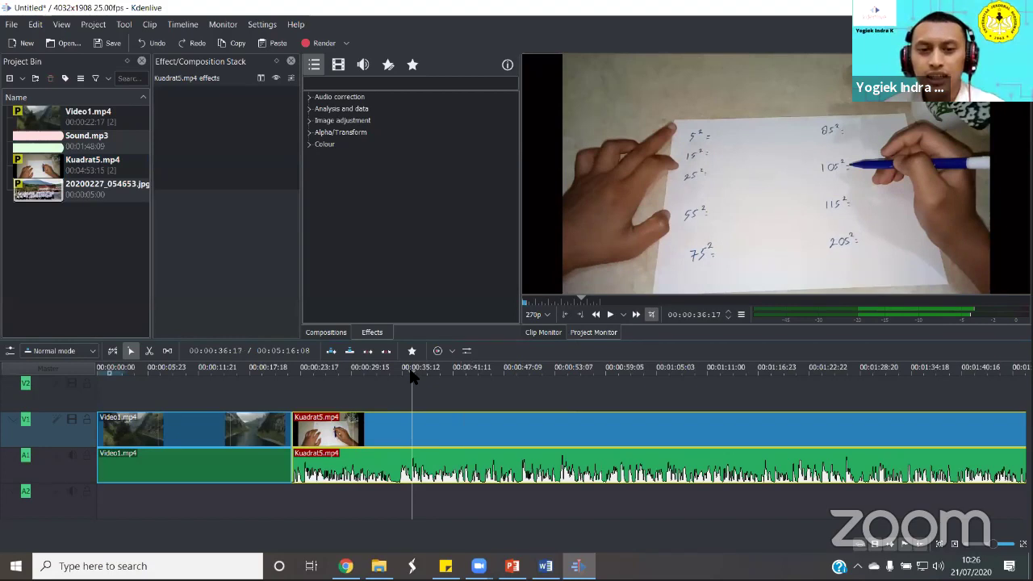
Cut the Kuadrat5.mp4 clip on V1 and A1 at 00:00:34:18
{"action": "right_click", "coordinate": [412, 428]}
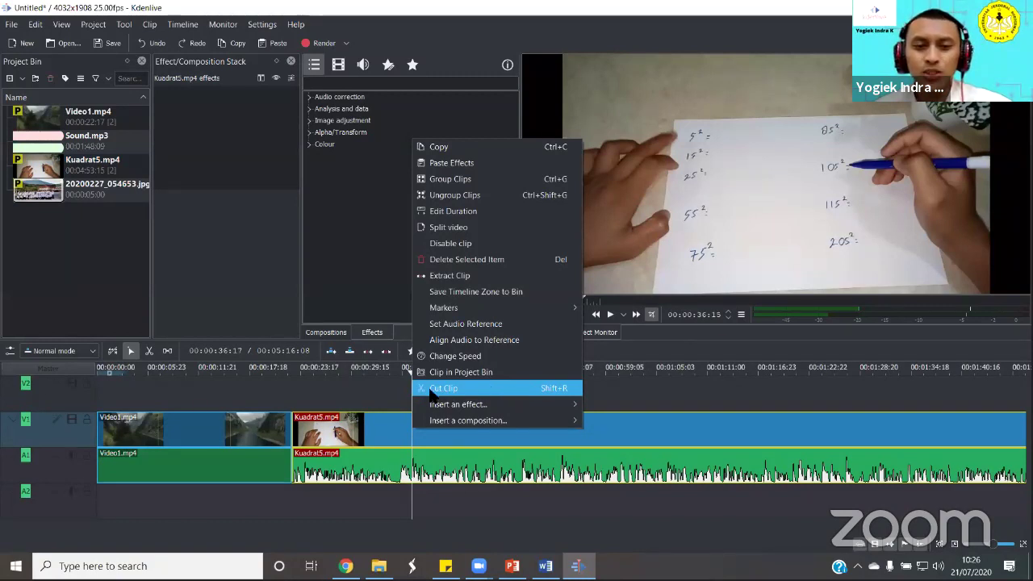
{"action": "left_click", "coordinate": [413, 430]}
{"action": "left_click", "coordinate": [406, 431]}
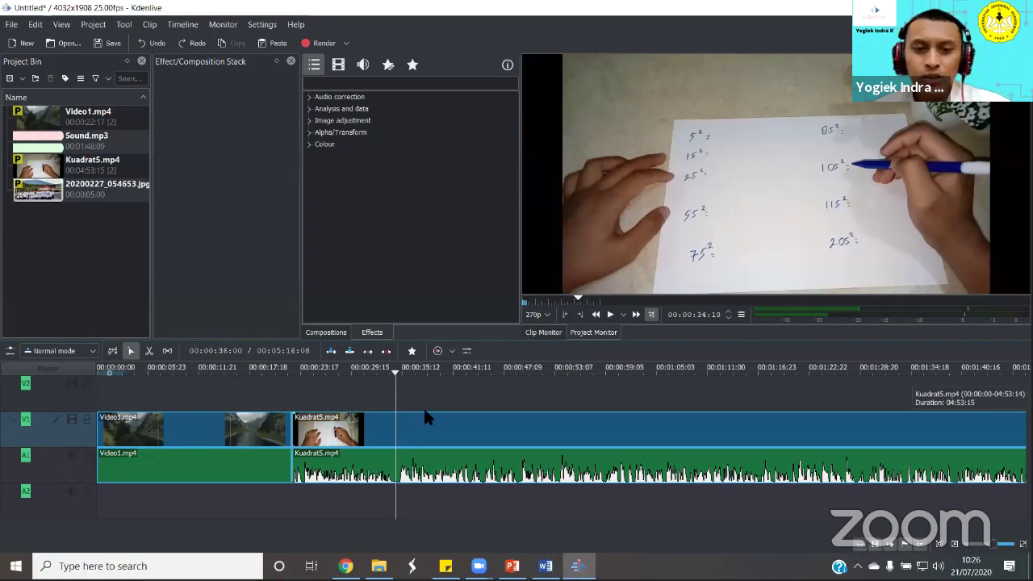
{"action": "right_click", "coordinate": [406, 428]}
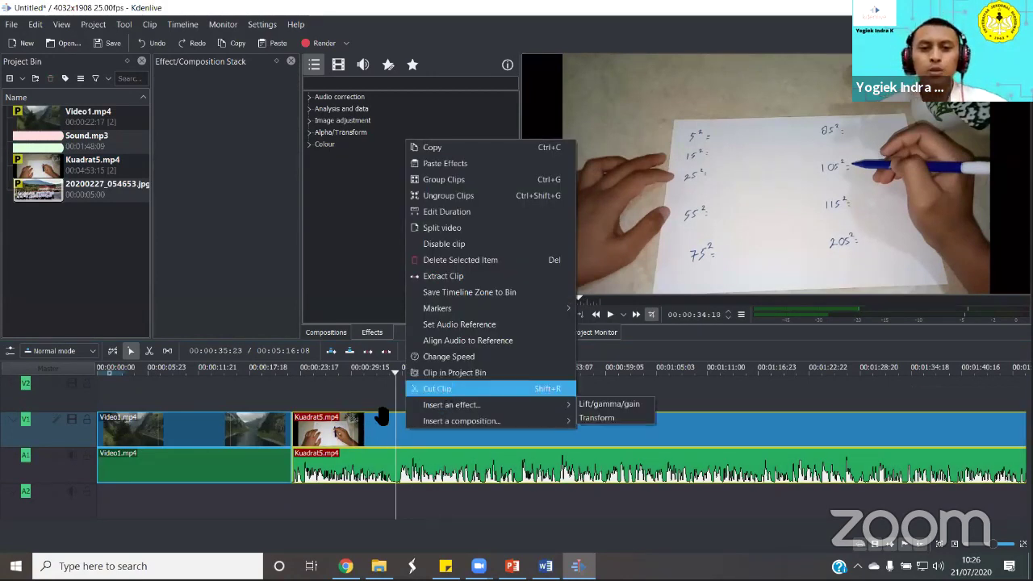
{"action": "left_click", "coordinate": [409, 390]}
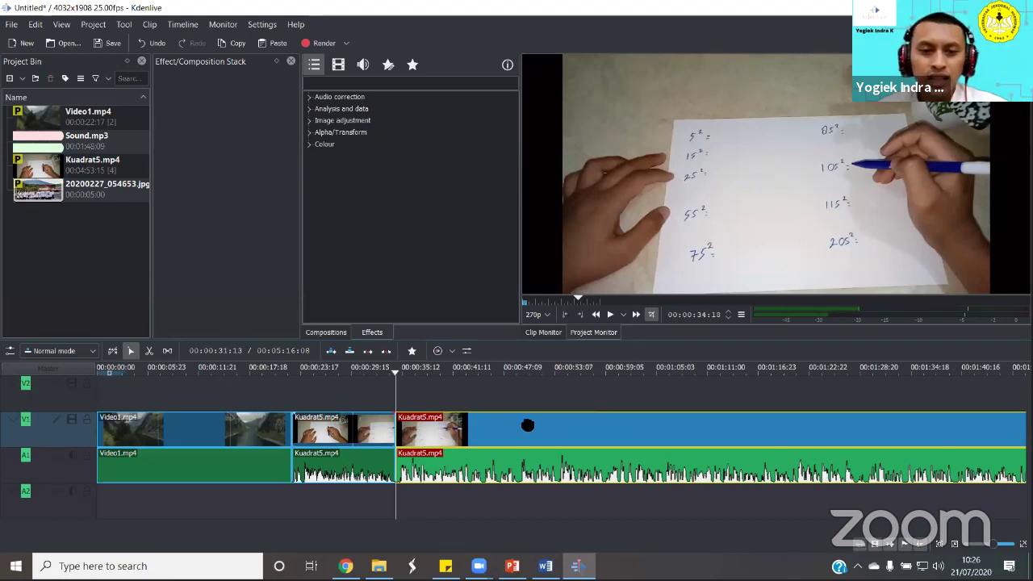
Move the two parts of Kuadrat5.mp4 apart on the timeline and delete the short first part
{"action": "left_click_drag", "start_coordinate": [527, 425], "coordinate": [546, 426]}
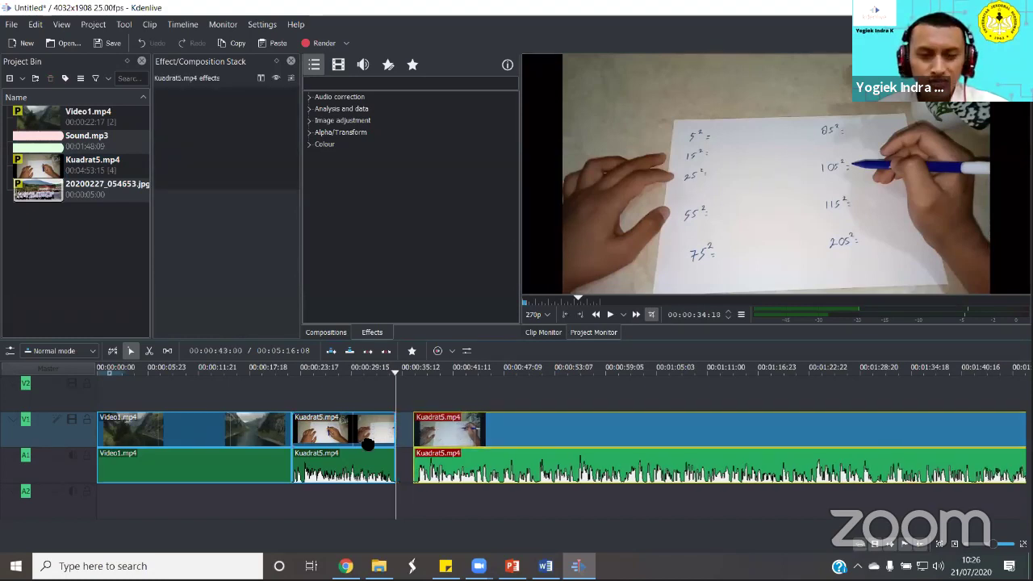
{"action": "left_click_drag", "start_coordinate": [368, 444], "coordinate": [444, 404]}
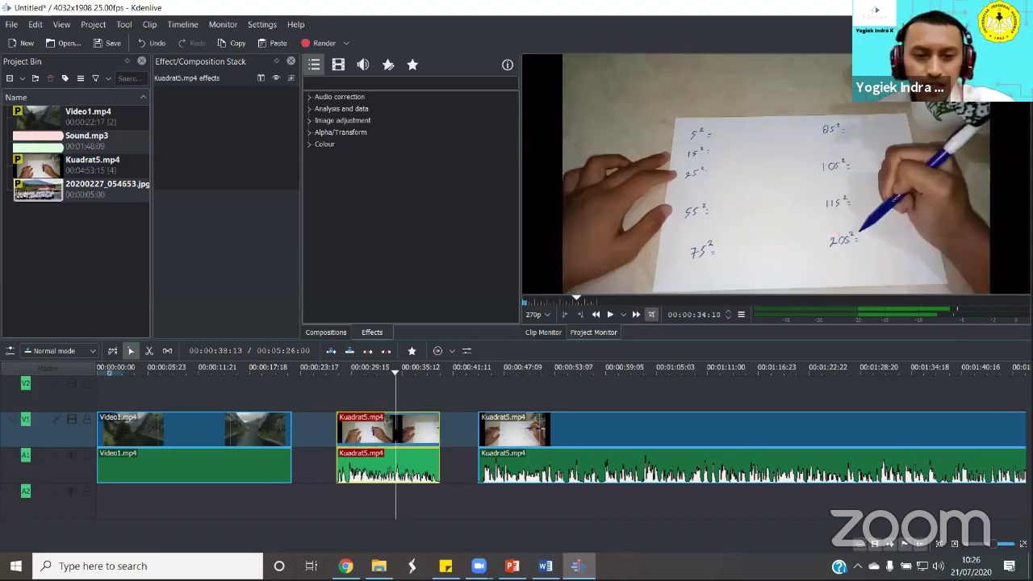
{"action": "left_click", "coordinate": [427, 368]}
{"action": "right_click", "coordinate": [396, 434]}
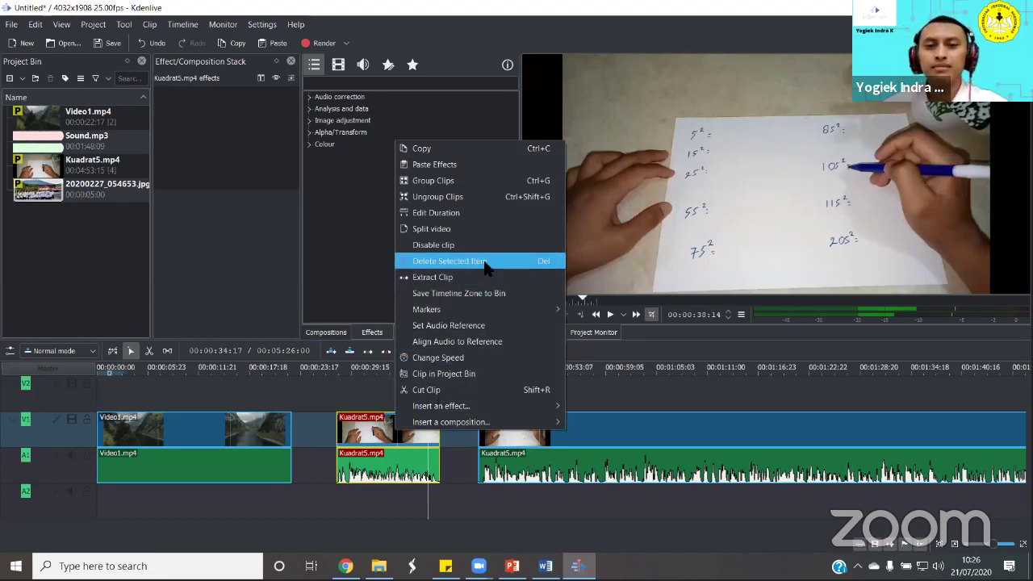
{"action": "key", "text": "Delete"}
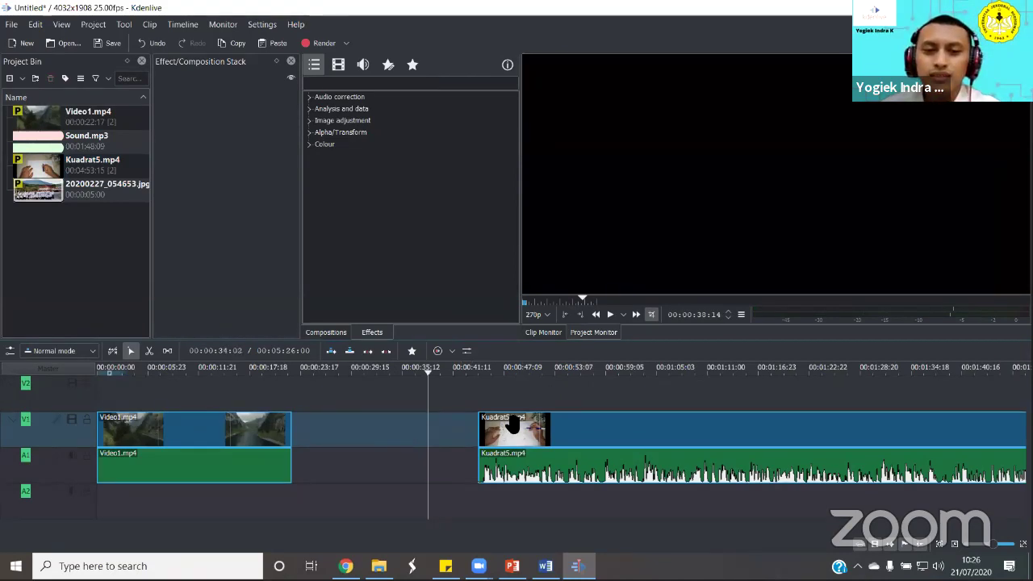
Shift the remaining Kuadrat5.mp4 part to 00:00:45:15 and remove the empty space between it and Video1.mp4
{"action": "left_click", "coordinate": [537, 430]}
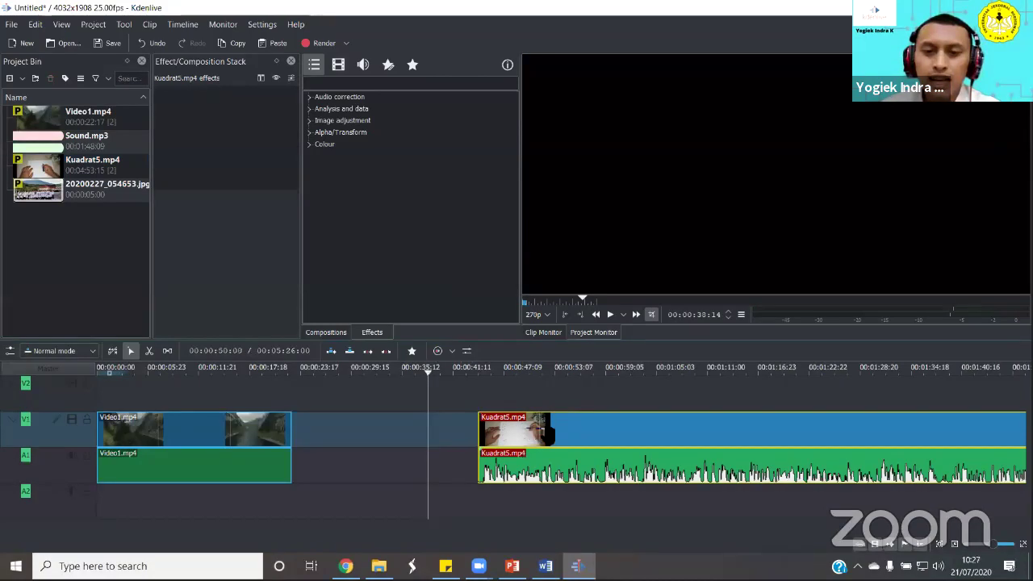
{"action": "left_click_drag", "start_coordinate": [532, 458], "coordinate": [543, 458]}
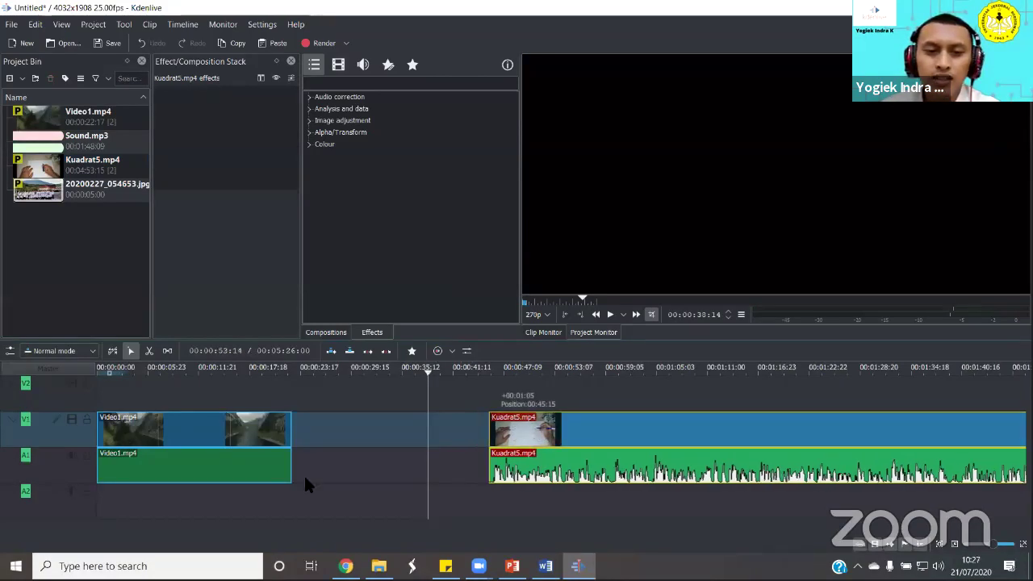
{"action": "left_click", "coordinate": [279, 432]}
{"action": "left_click", "coordinate": [300, 431]}
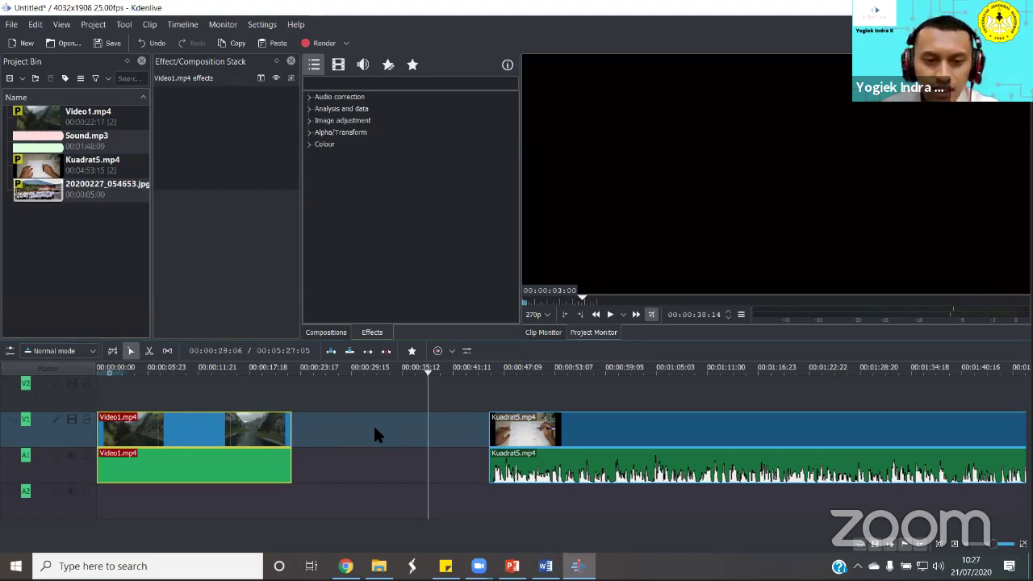
{"action": "right_click", "coordinate": [375, 433]}
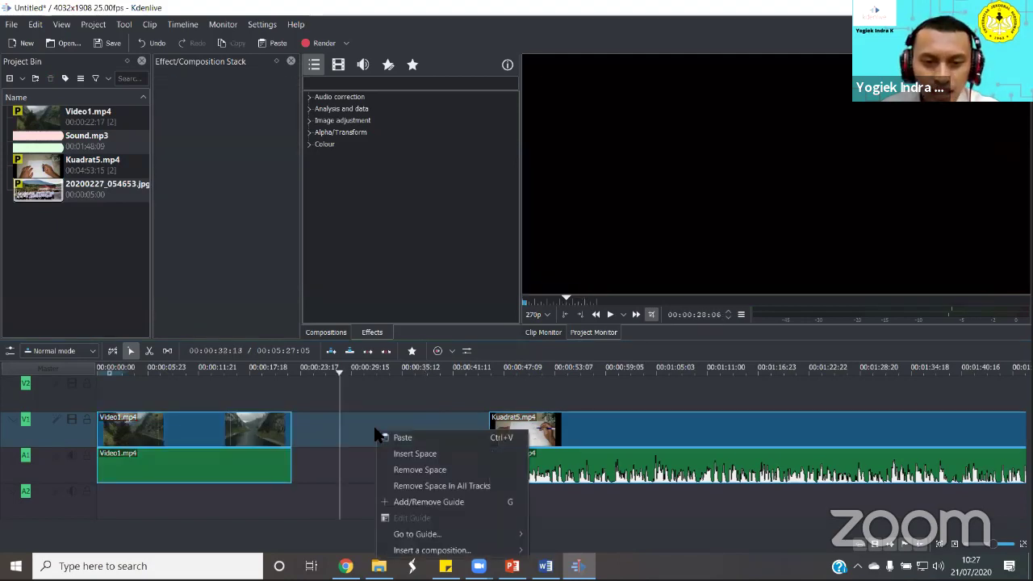
{"action": "left_click", "coordinate": [433, 475]}
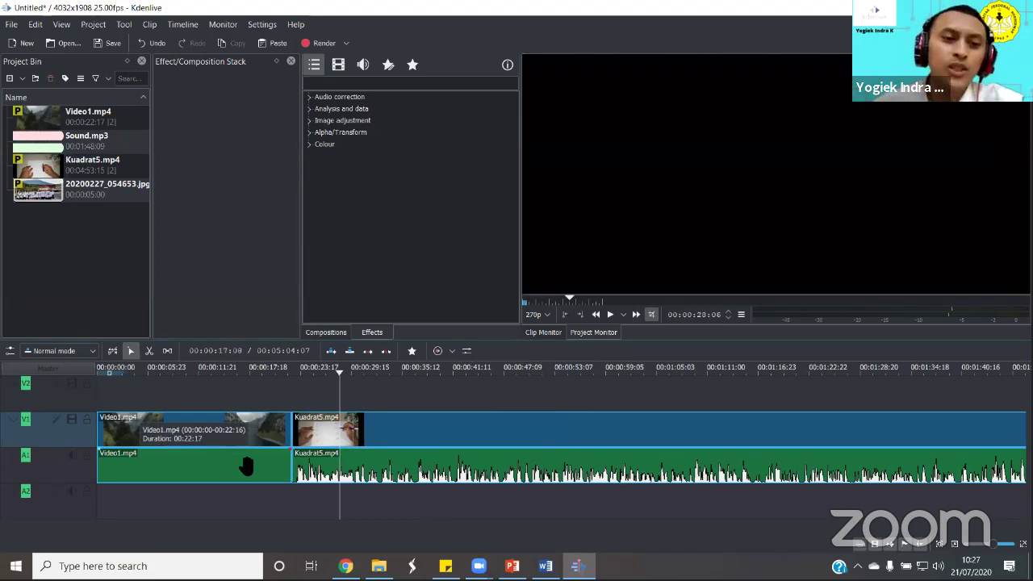
Play the trimmed Kuadrat5.mp4 from 00:00:28:06 and stop at 00:00:30:14
{"action": "left_click", "coordinate": [611, 314]}
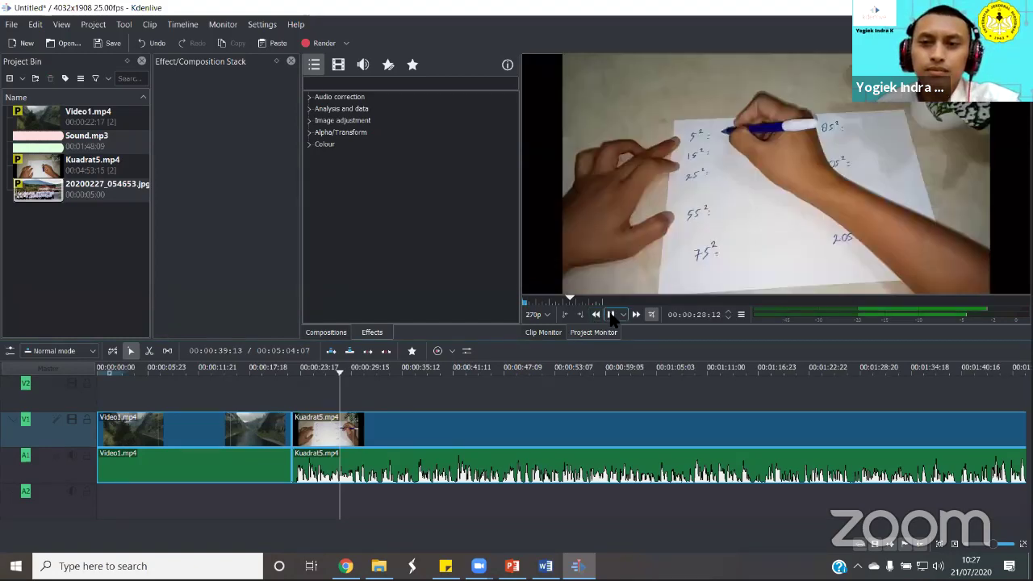
{"action": "key", "text": "space"}
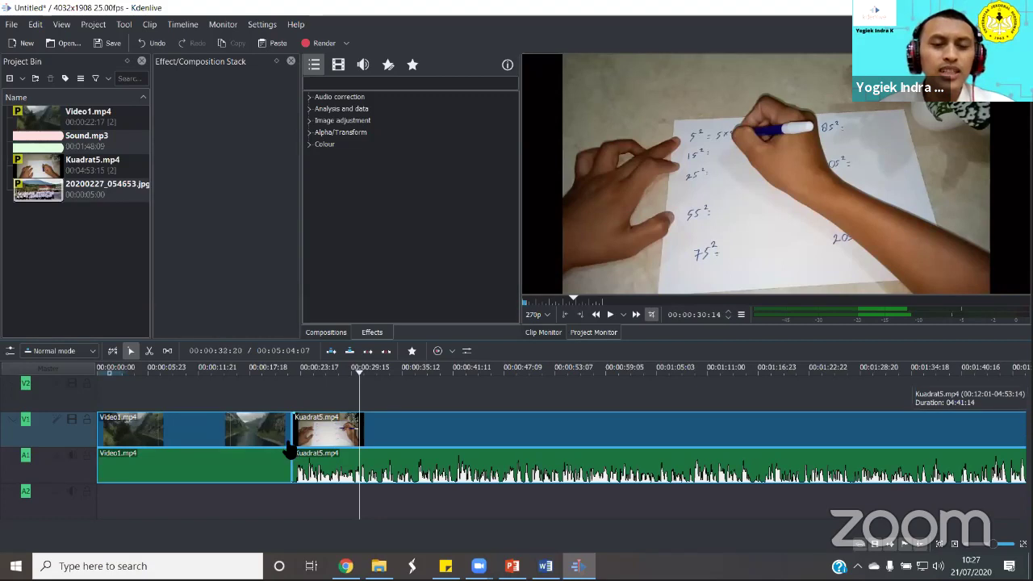
Move Kuadrat5.mp4 to tracks V2 and A2 so that its start overlaps the end of Video1.mp4
{"action": "left_click", "coordinate": [387, 421]}
{"action": "mouse_move", "coordinate": [360, 406]}
{"action": "left_mouse_down"}
{"action": "mouse_move", "coordinate": [294, 415]}
{"action": "mouse_move", "coordinate": [344, 413]}
{"action": "left_mouse_up"}
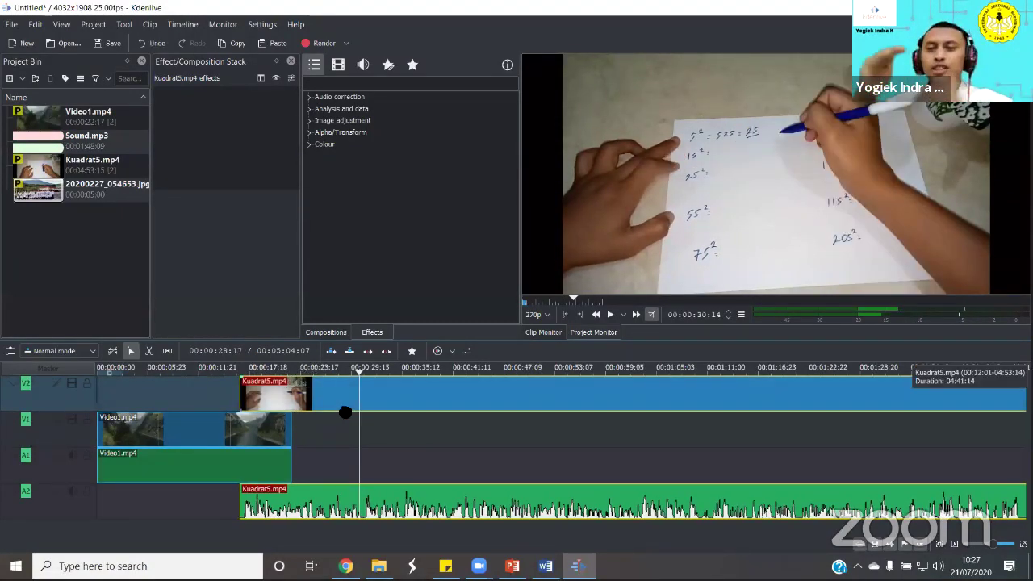
{"action": "left_click", "coordinate": [269, 416]}
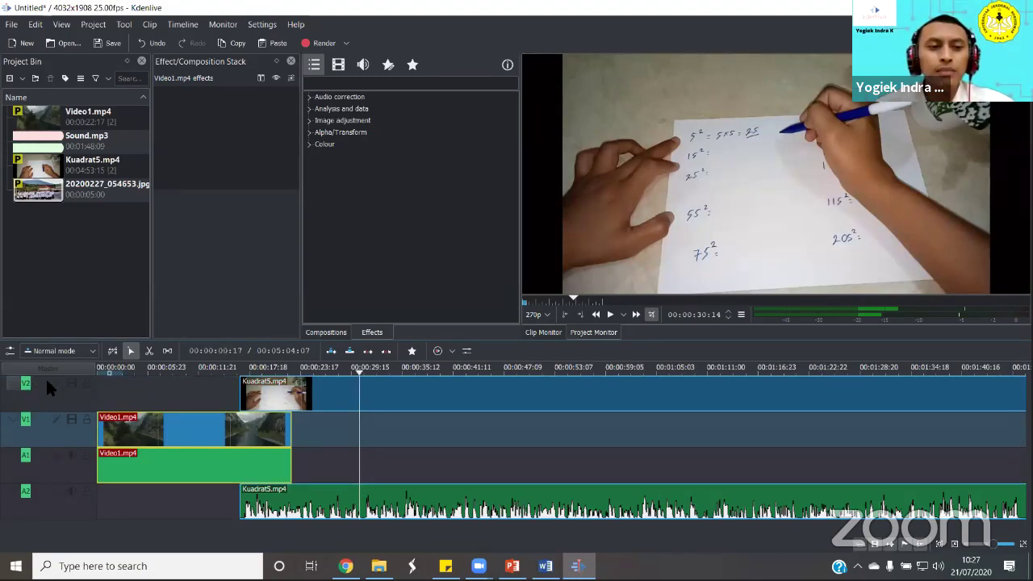
Play the timeline from 00:00:14:18 into the overlap of Video1.mp4 and Kuadrat5.mp4, stopping at 00:00:19:14
{"action": "left_click", "coordinate": [215, 368]}
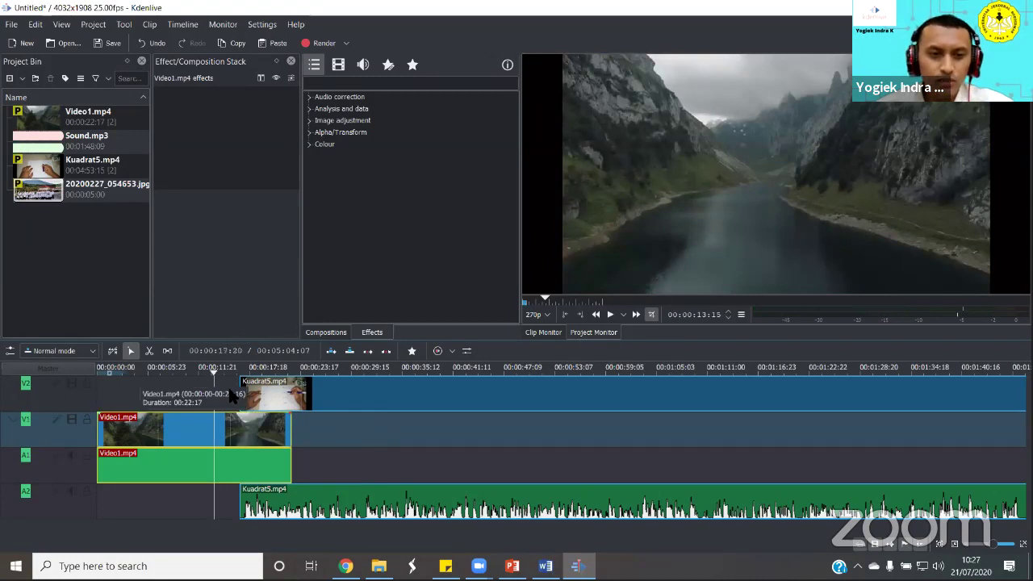
{"action": "left_click", "coordinate": [225, 369]}
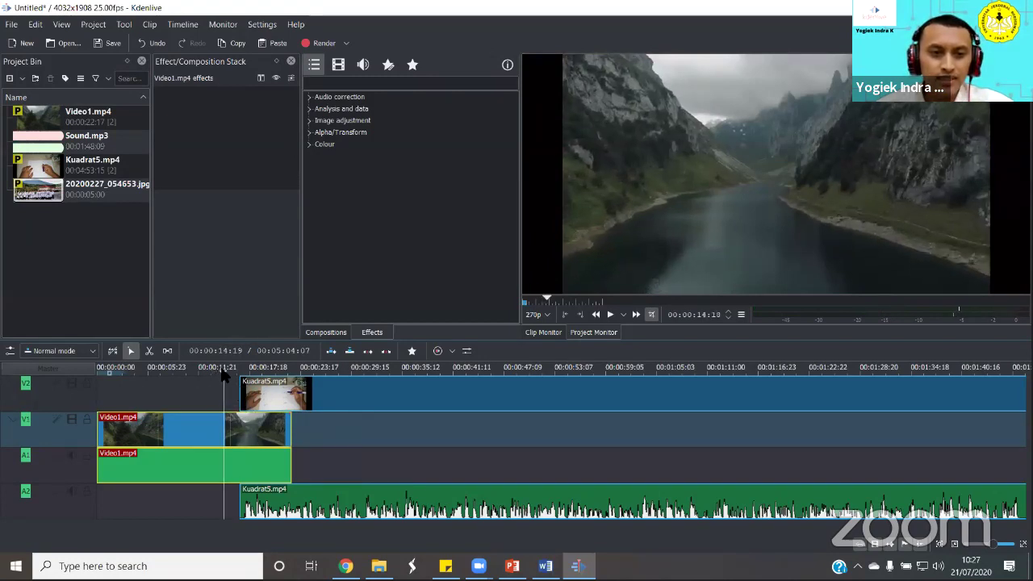
{"action": "left_click", "coordinate": [611, 314]}
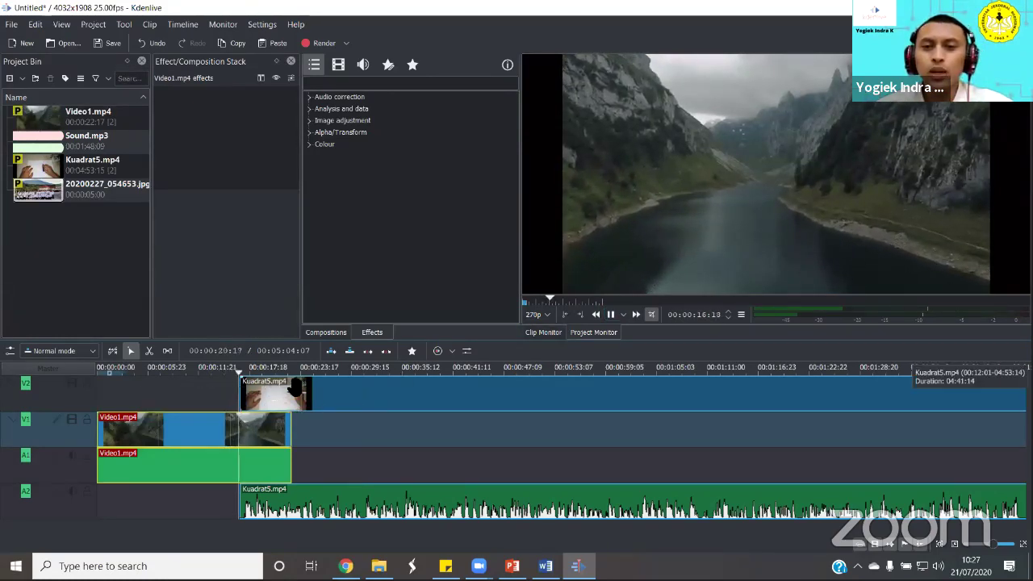
{"action": "left_click", "coordinate": [611, 314]}
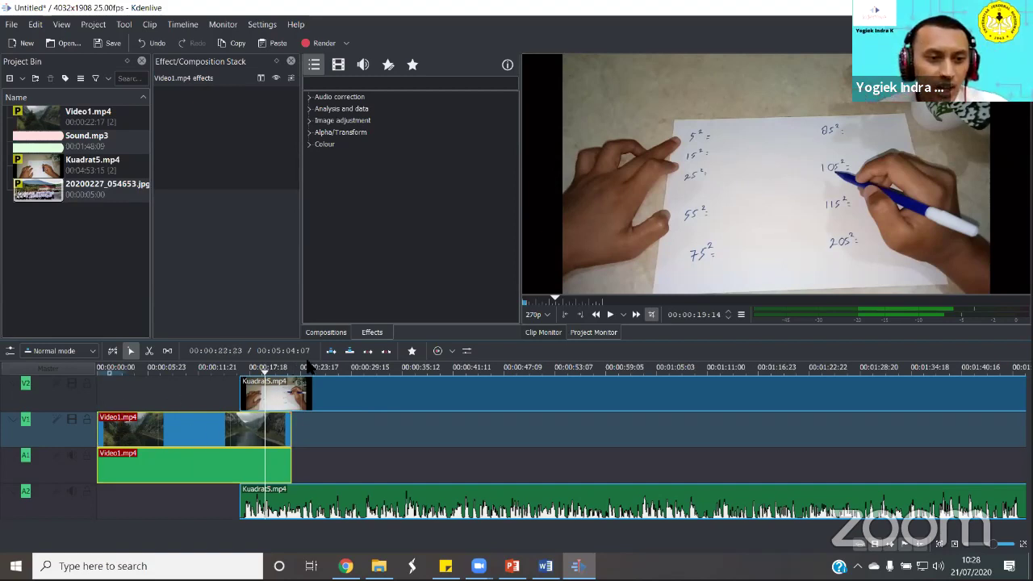
Shift Kuadrat5.mp4 on V2 and A2 to the timeline start, covering Video1.mp4, and then to the point where Video1.mp4 ends
{"action": "mouse_move", "coordinate": [313, 388]}
{"action": "left_mouse_down"}
{"action": "mouse_move", "coordinate": [169, 389]}
{"action": "mouse_move", "coordinate": [155, 420]}
{"action": "left_mouse_up"}
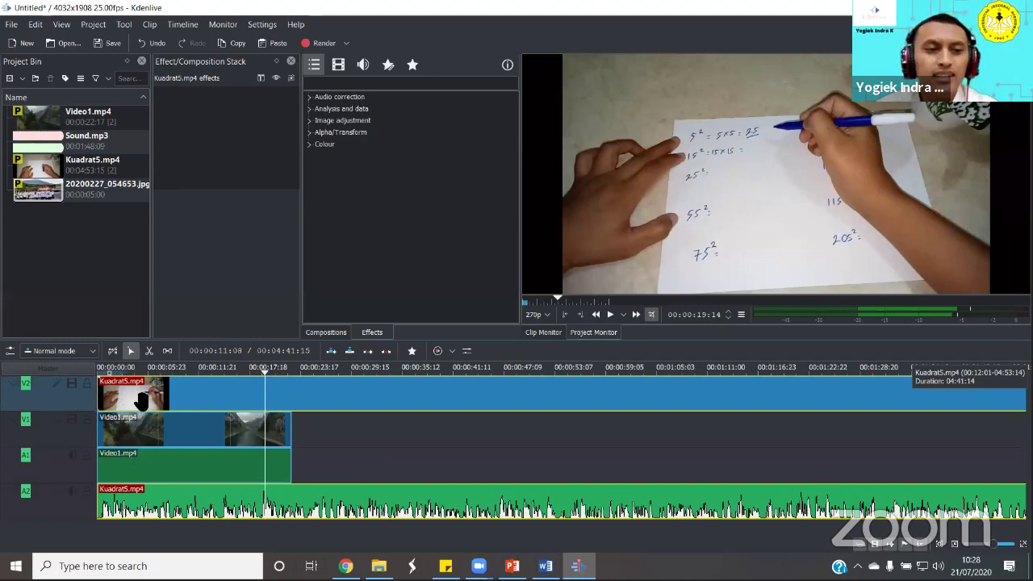
{"action": "left_click", "coordinate": [193, 426]}
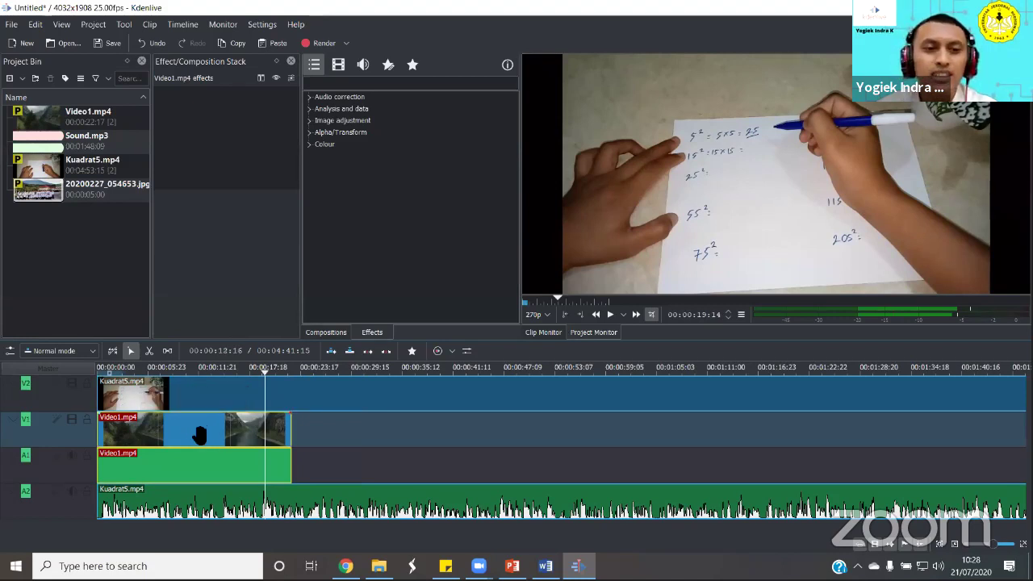
{"action": "left_click_drag", "start_coordinate": [265, 386], "coordinate": [415, 403]}
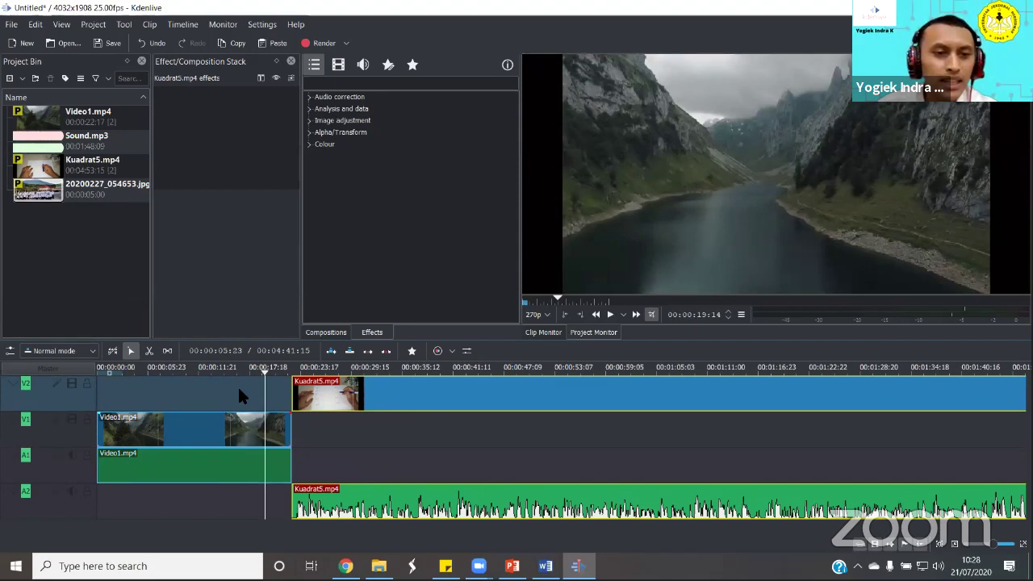
Move Kuadrat5.mp4 from V2 and A2 back to V1 and A1, directly after Video1.mp4
{"action": "right_click", "coordinate": [39, 386]}
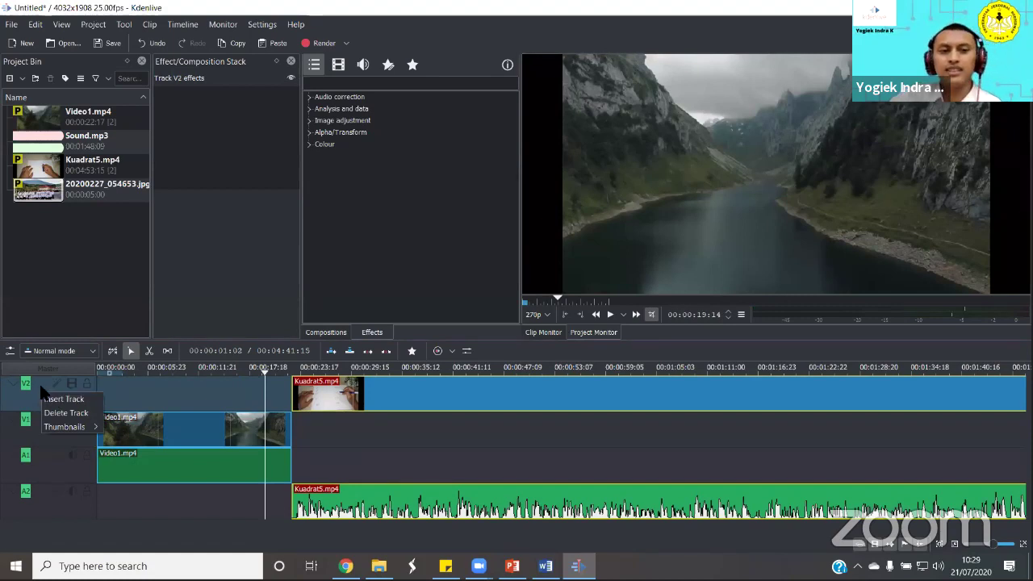
{"action": "left_click", "coordinate": [28, 407]}
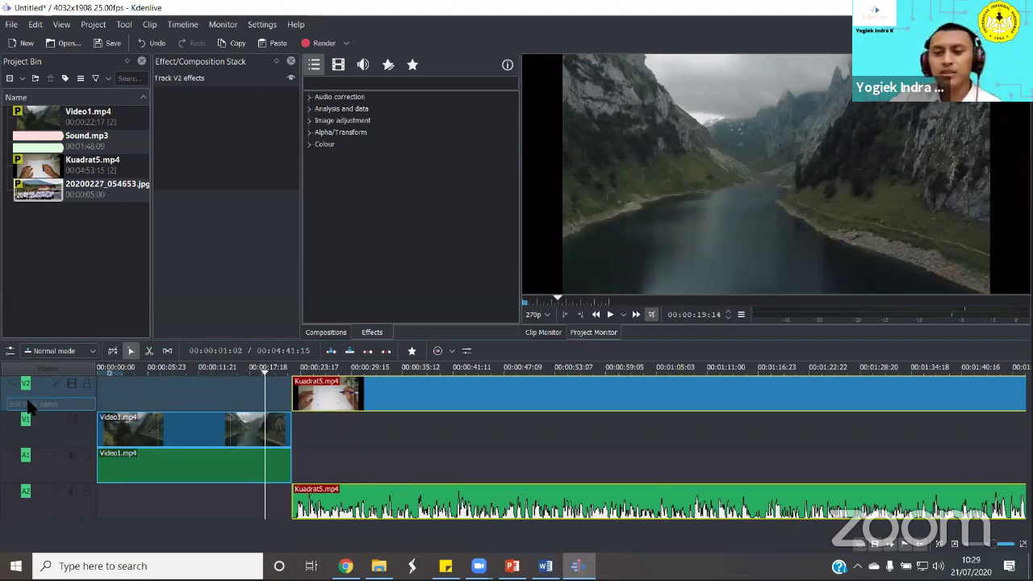
{"action": "left_click", "coordinate": [356, 404]}
{"action": "left_click_drag", "start_coordinate": [356, 414], "coordinate": [356, 416]}
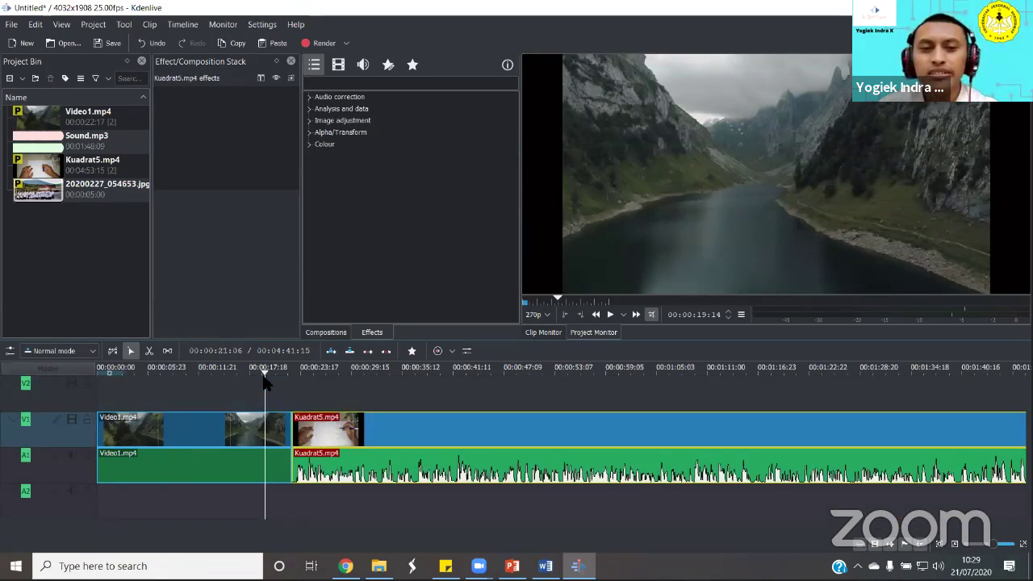
Play the timeline from within Kuadrat5.mp4, stopping at 00:00:32:24
{"action": "left_click_drag", "start_coordinate": [265, 374], "coordinate": [336, 373]}
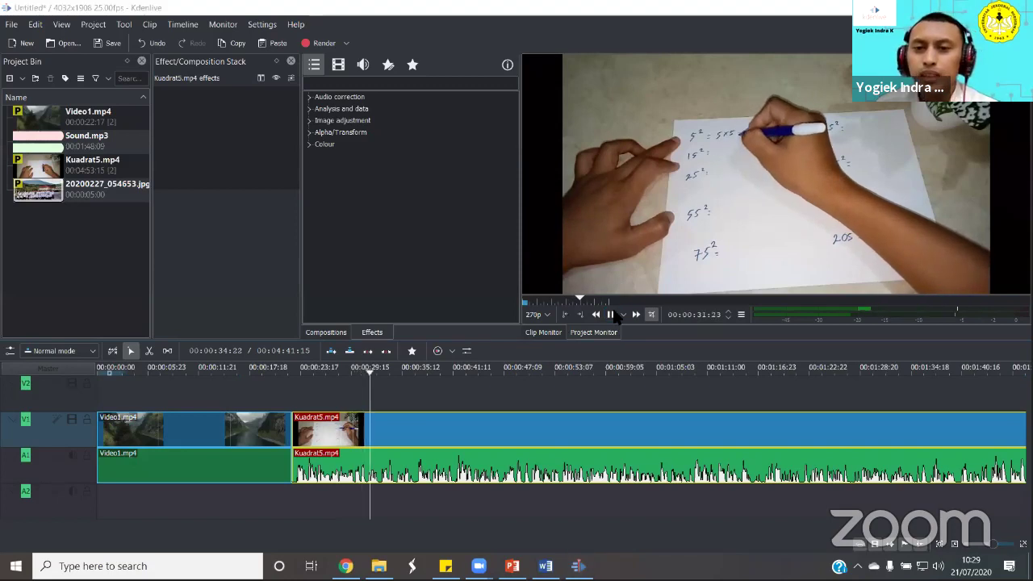
{"action": "key", "text": "space"}
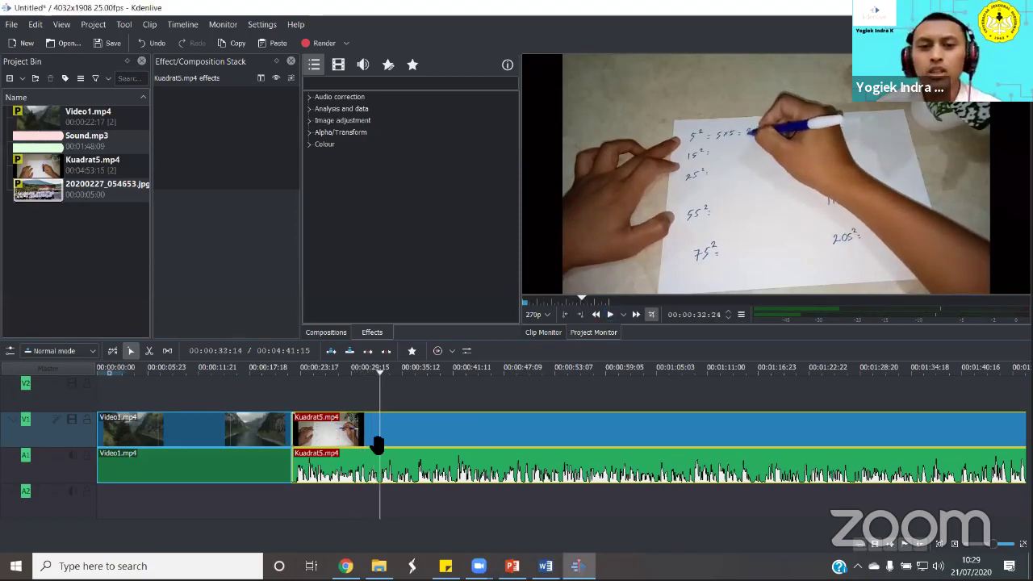
Select the Kuadrat5.mp4 audio on A1 and expand the Audio correction effects, highlighting Fade out
{"action": "left_click", "coordinate": [372, 469]}
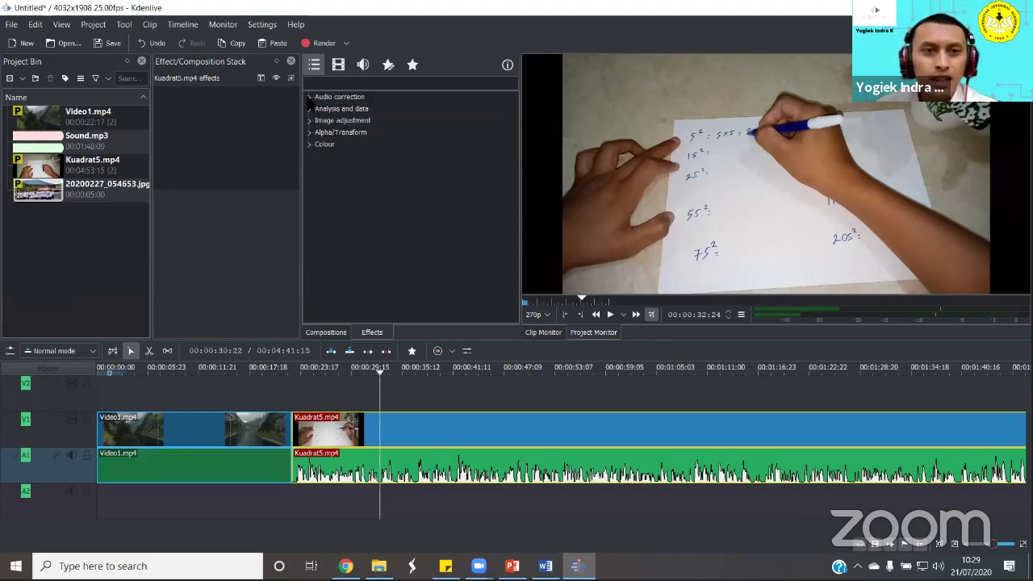
{"action": "left_click", "coordinate": [310, 97]}
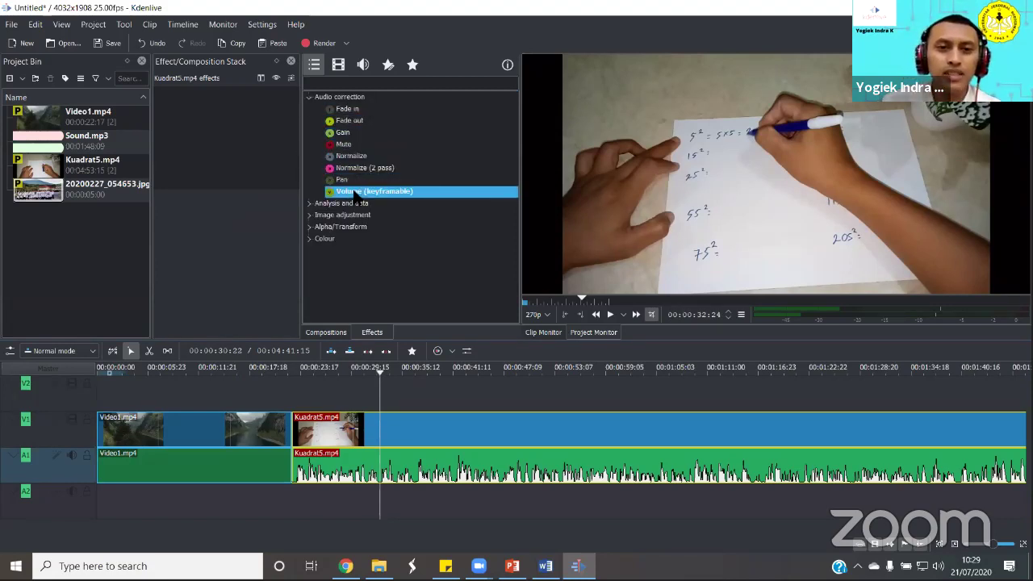
{"action": "left_click", "coordinate": [365, 122]}
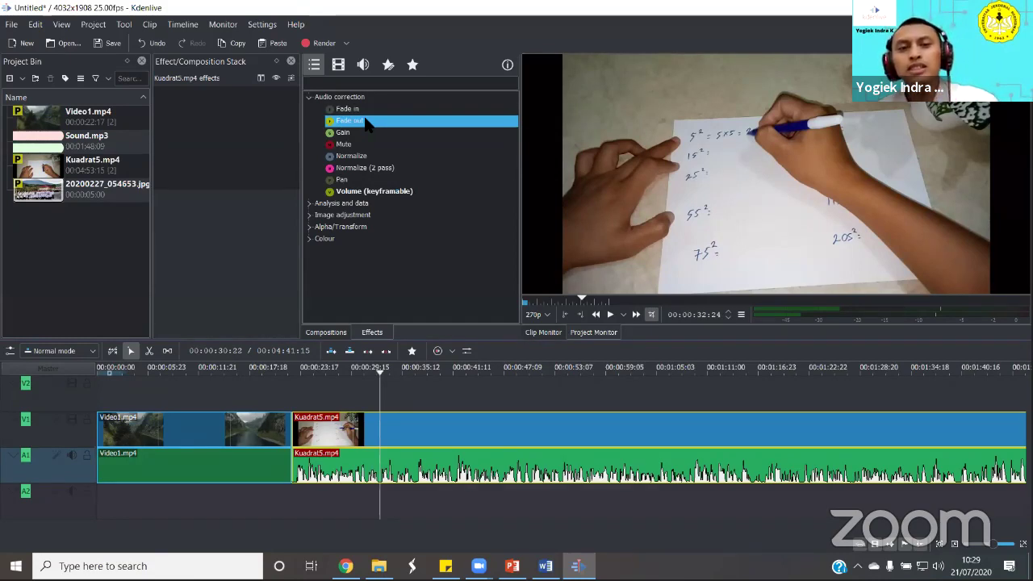
{"action": "left_click", "coordinate": [365, 110]}
{"action": "left_click", "coordinate": [360, 123]}
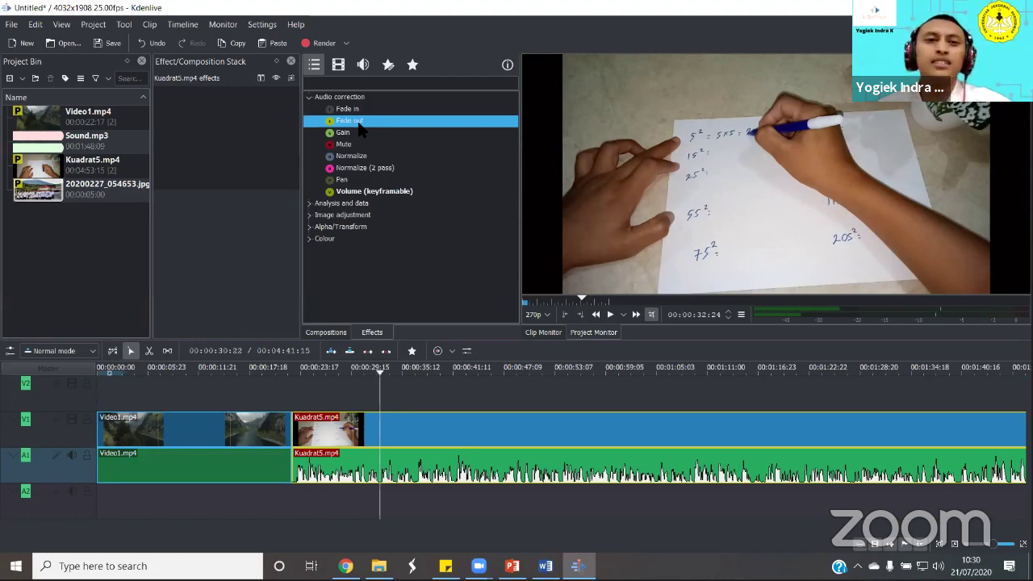
Try to apply the Mute effect to the Video1.mp4 audio, then mute and unmute track A1
{"action": "left_click_drag", "start_coordinate": [343, 145], "coordinate": [121, 472]}
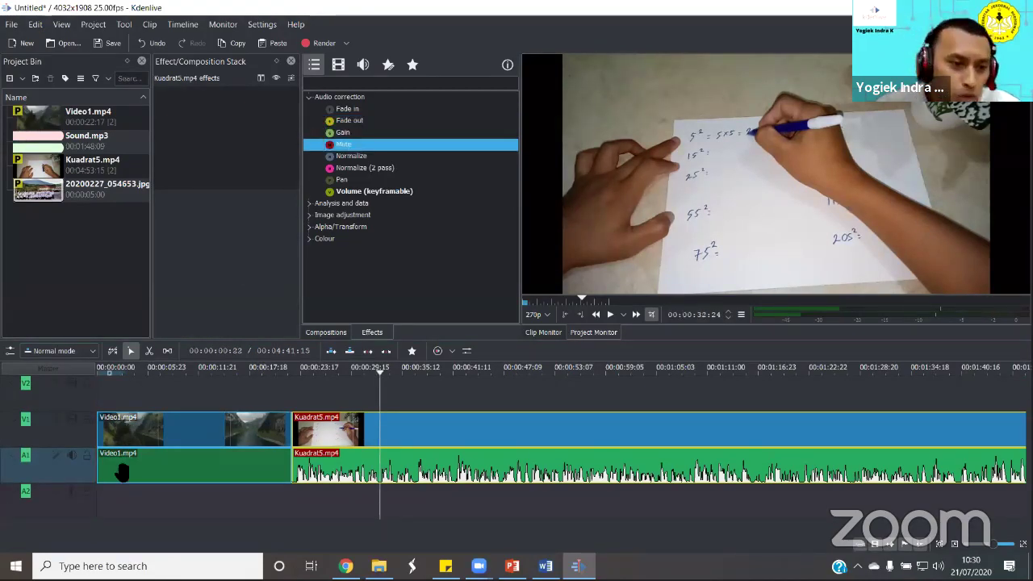
{"action": "left_click", "coordinate": [71, 456]}
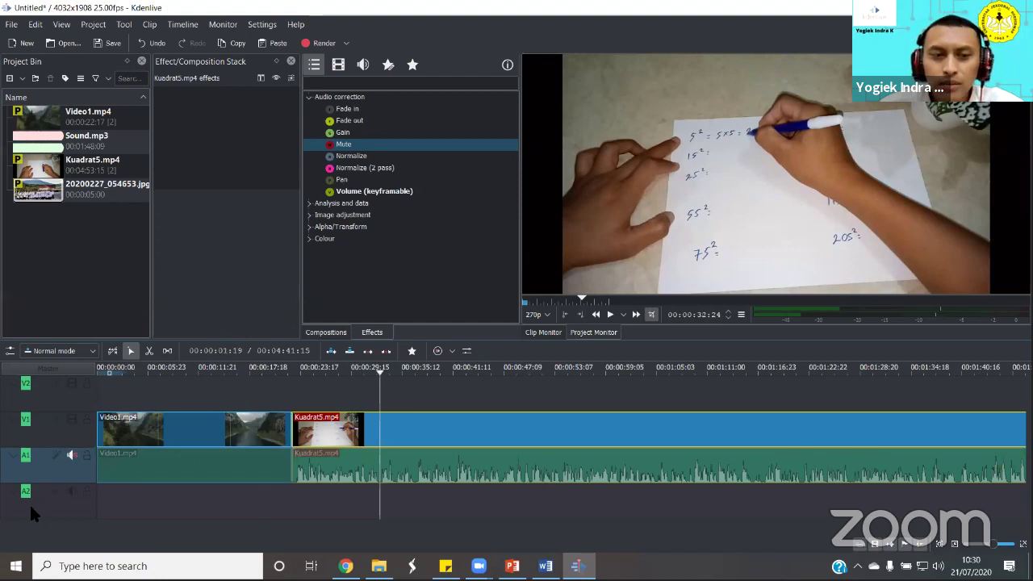
{"action": "left_click", "coordinate": [71, 457]}
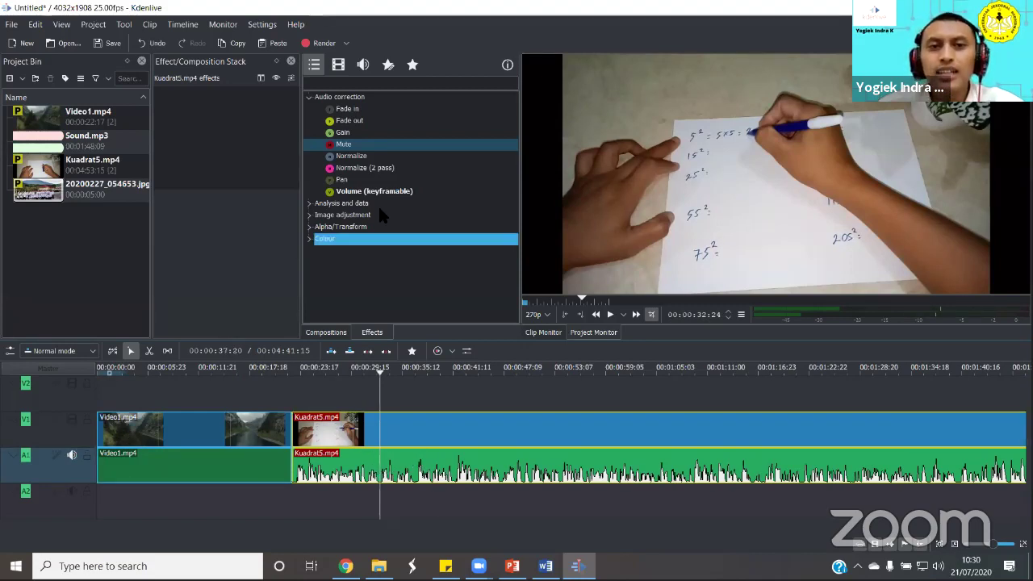
Apply the Mute effect to the Kuadrat5.mp4 audio and play the timeline until 00:00:35:15
{"action": "left_click_drag", "start_coordinate": [343, 145], "coordinate": [246, 150]}
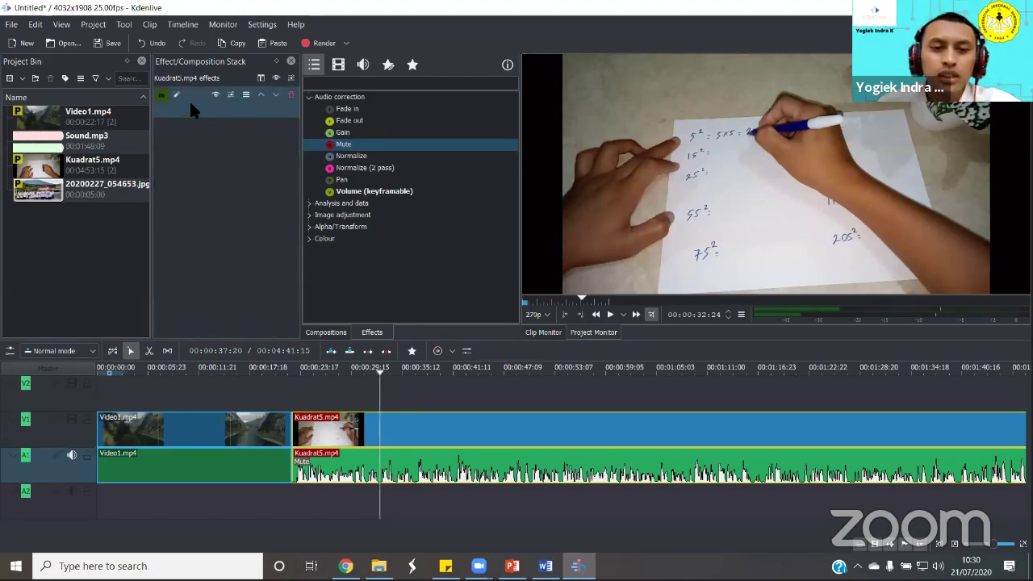
{"action": "left_click", "coordinate": [611, 315]}
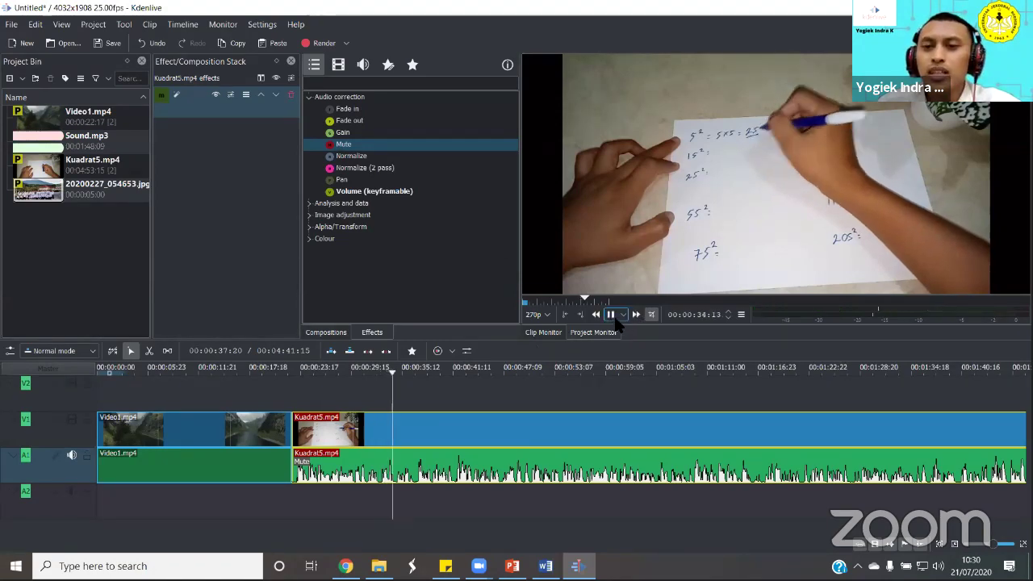
{"action": "left_click", "coordinate": [610, 315]}
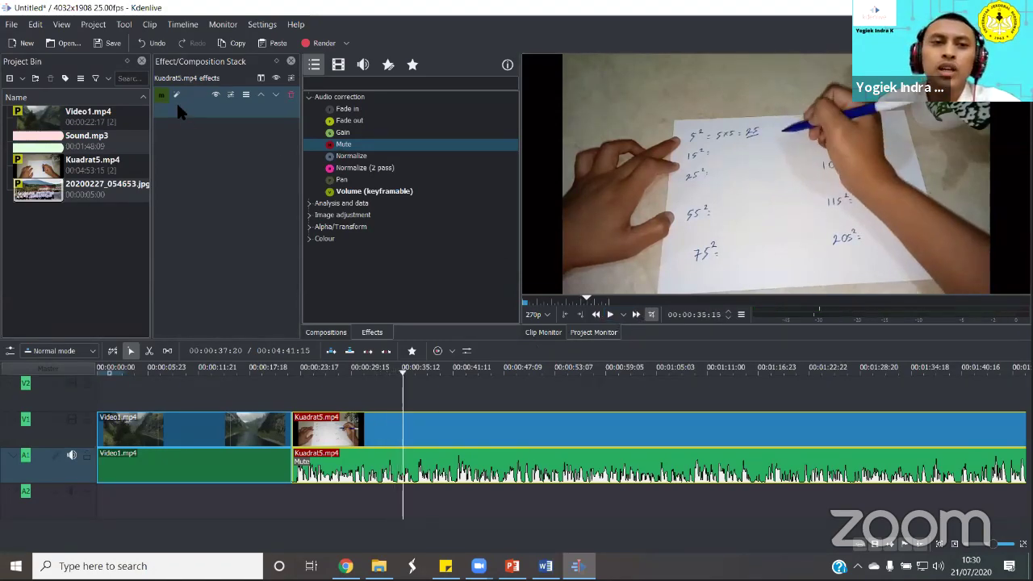
Remove the Mute effect from Kuadrat5.mp4 and move the playhead to 00:00:38:07
{"action": "left_click", "coordinate": [292, 98]}
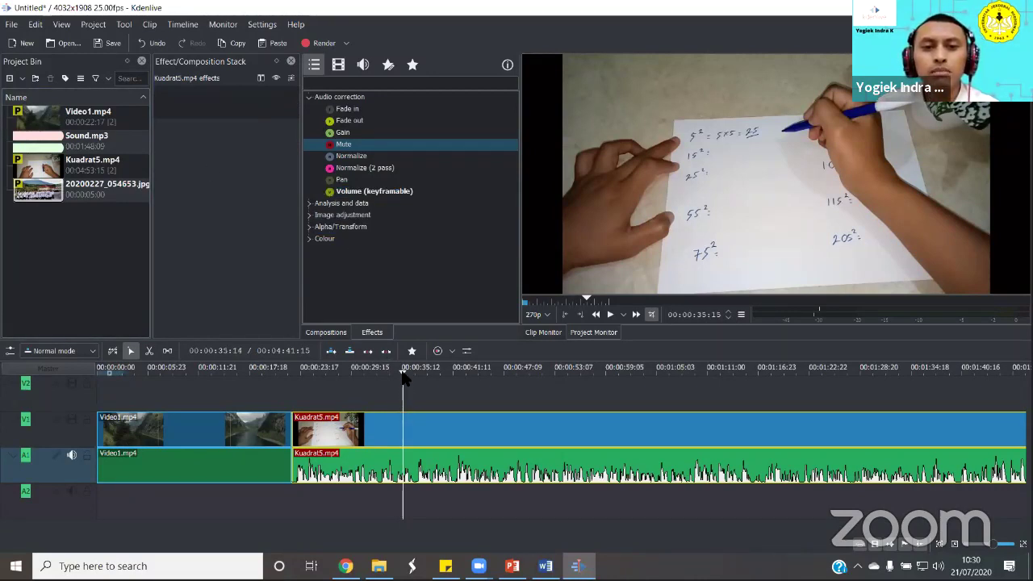
{"action": "left_click", "coordinate": [426, 376]}
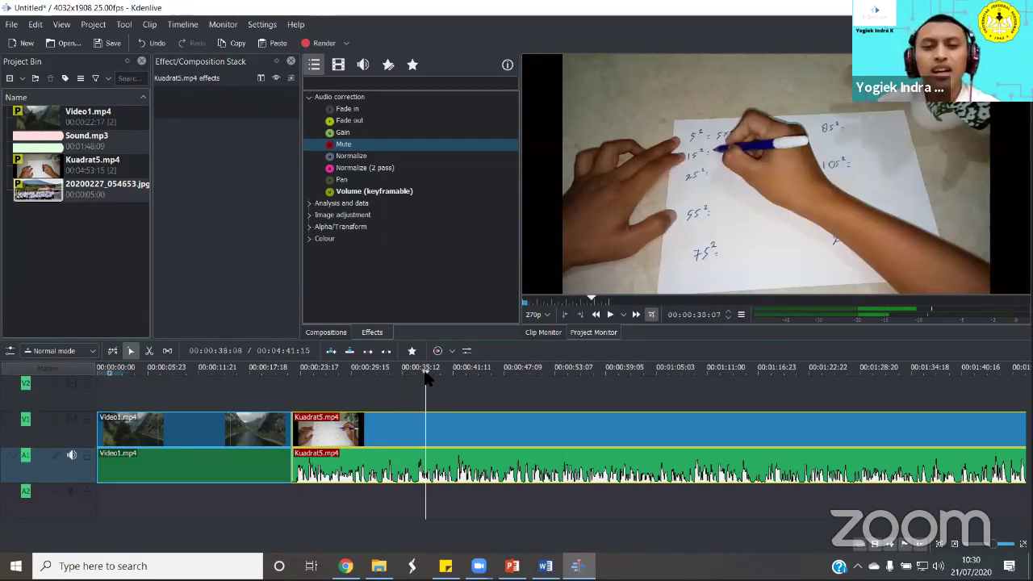
Add the Gain effect to the Kuadrat5.mp4 audio on A1
{"action": "left_click", "coordinate": [348, 134]}
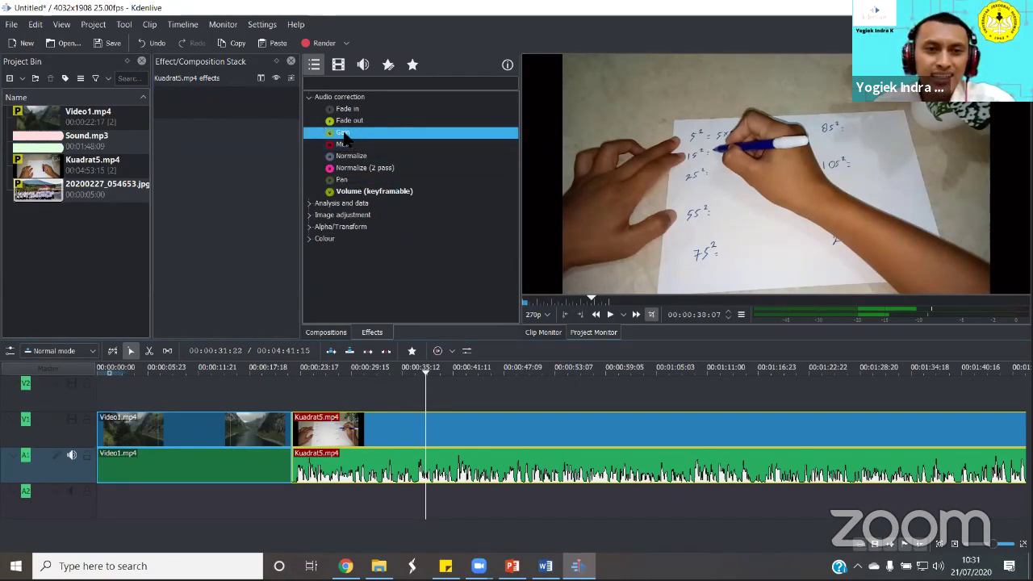
{"action": "left_click_drag", "start_coordinate": [349, 139], "coordinate": [331, 140]}
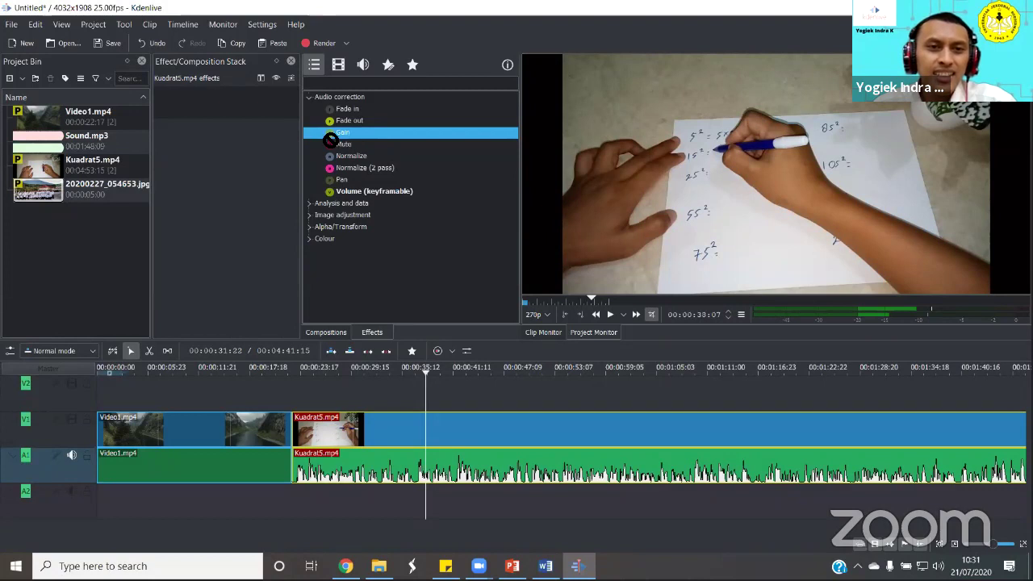
{"action": "left_click_drag", "start_coordinate": [233, 121], "coordinate": [232, 119]}
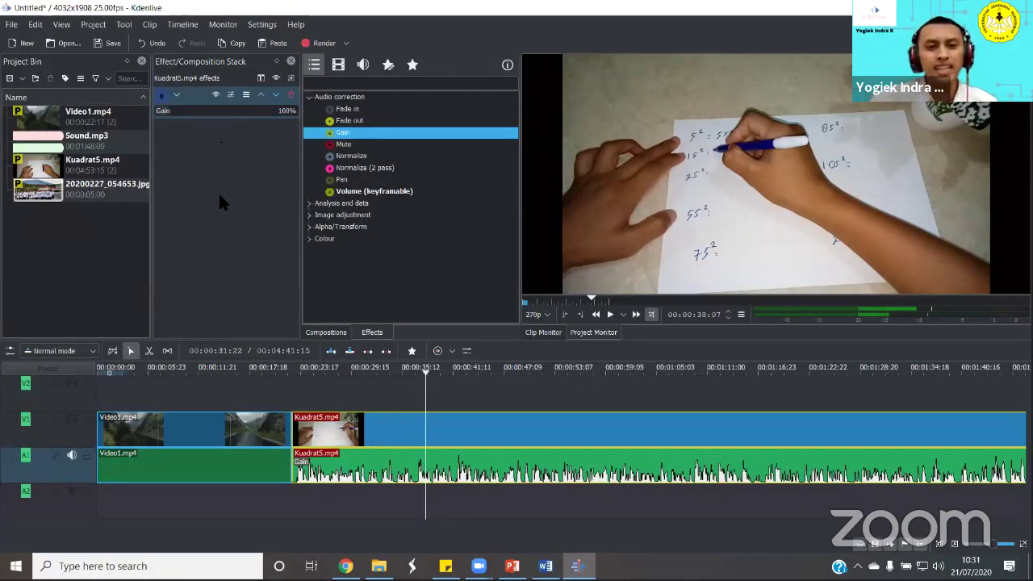
Try to add the Gain effect to the video part of Kuadrat5.mp4 on V1
{"action": "left_click", "coordinate": [369, 423]}
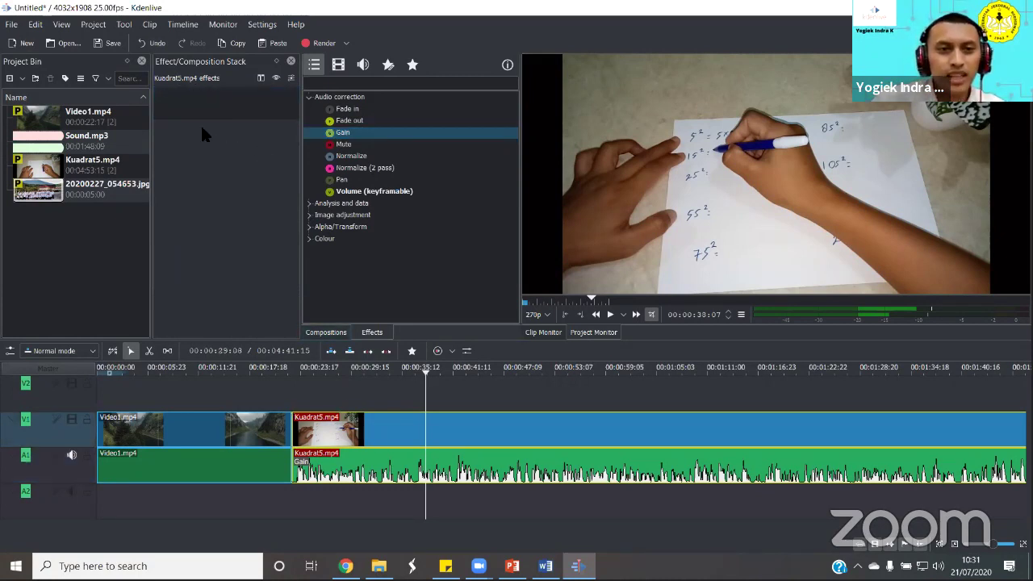
{"action": "left_click", "coordinate": [342, 134]}
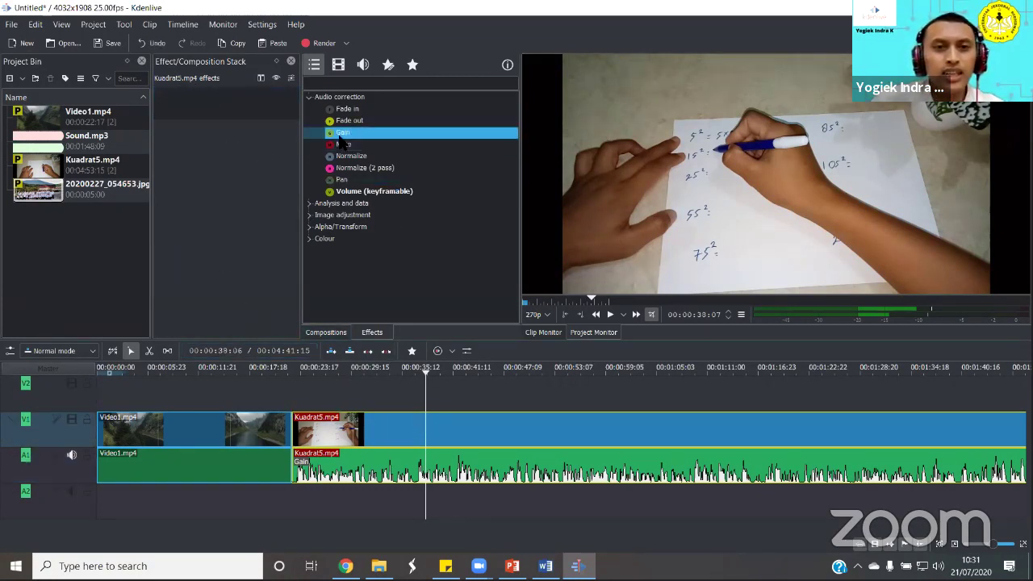
{"action": "left_click_drag", "start_coordinate": [343, 133], "coordinate": [239, 136]}
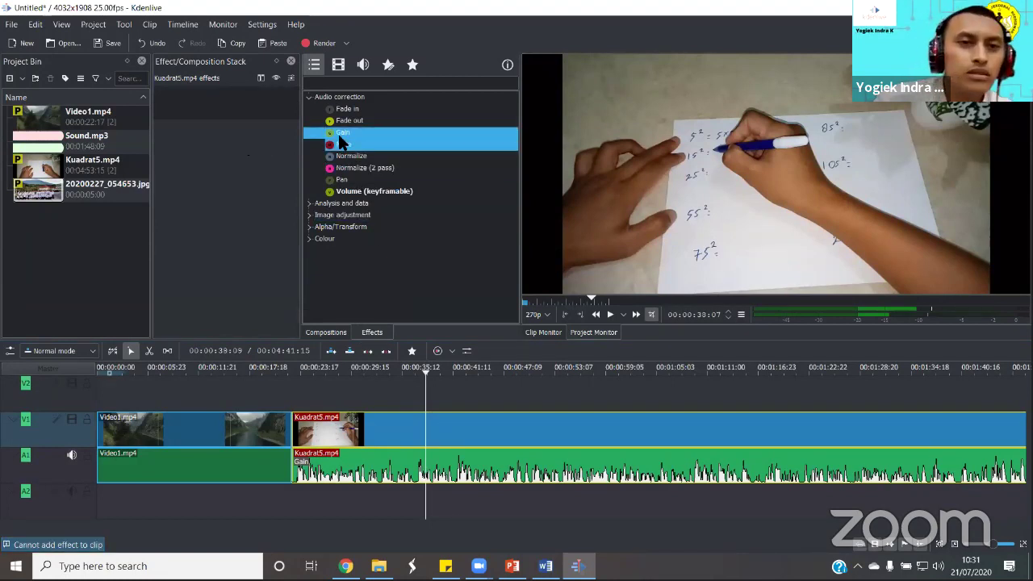
{"action": "left_click", "coordinate": [235, 121]}
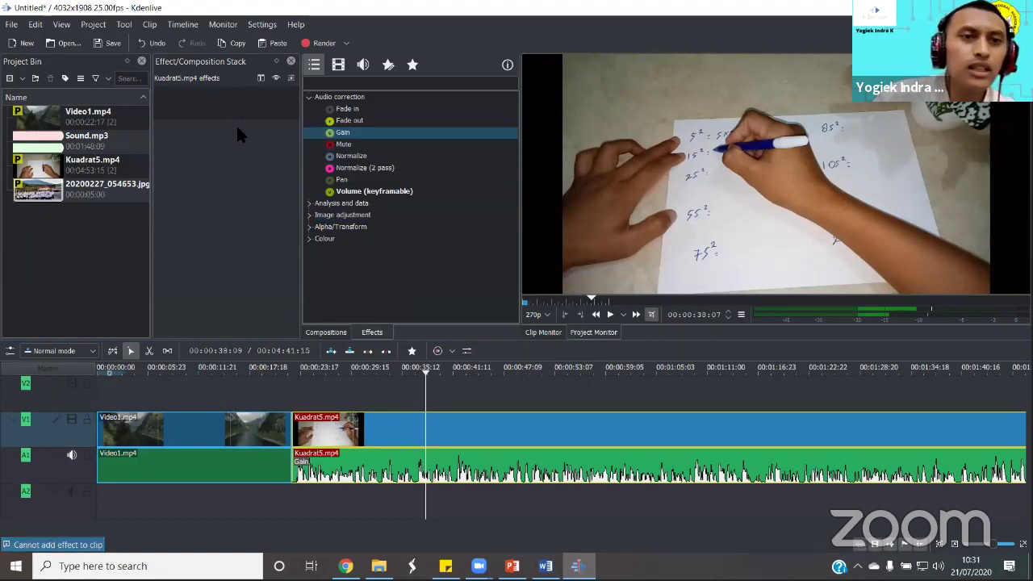
Raise the Gain of the Kuadrat5.mp4 audio on A1 to 869% and play the timeline until 00:00:40:24
{"action": "left_click", "coordinate": [374, 474]}
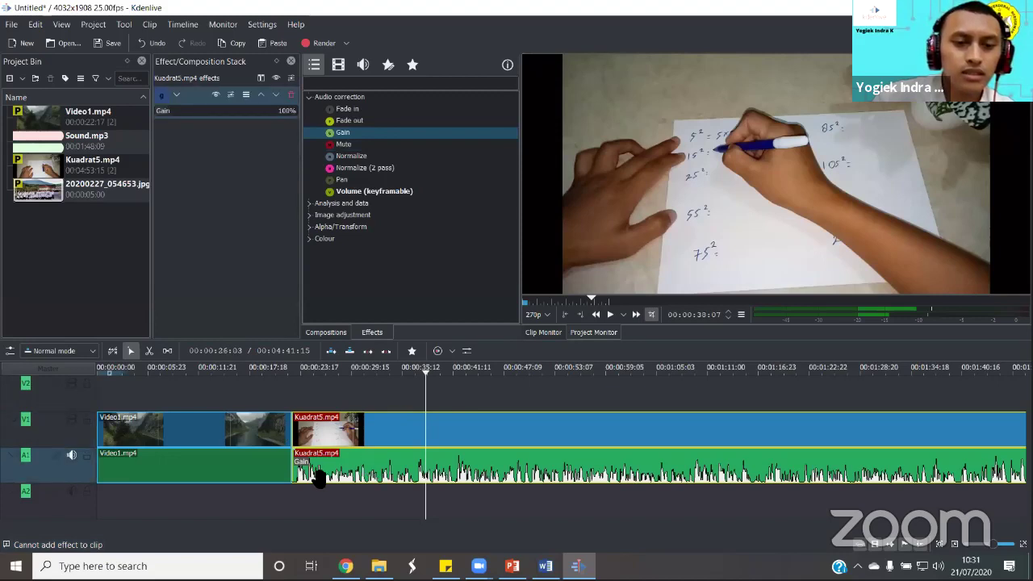
{"action": "left_click", "coordinate": [218, 111]}
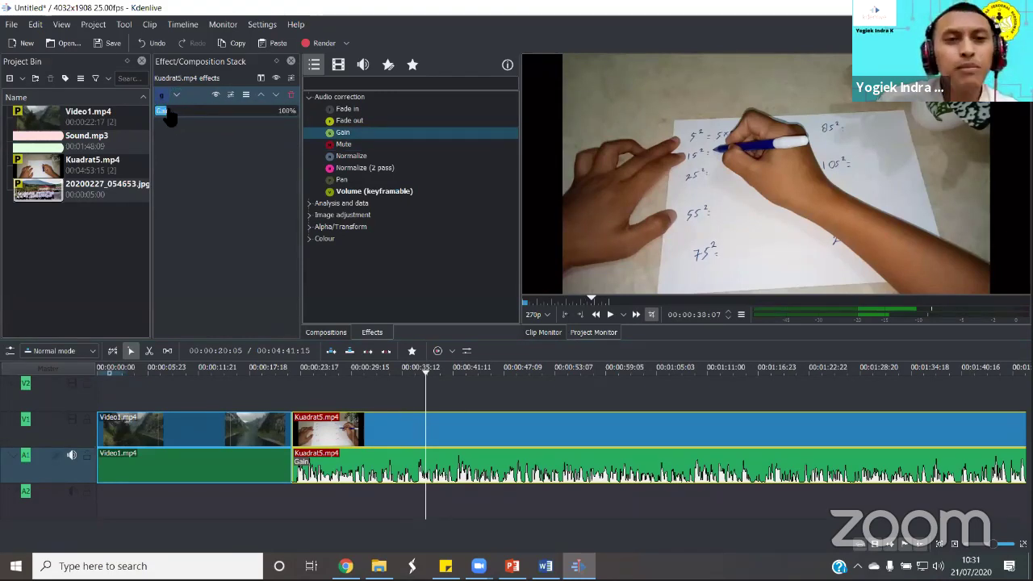
{"action": "left_click_drag", "start_coordinate": [166, 116], "coordinate": [256, 109]}
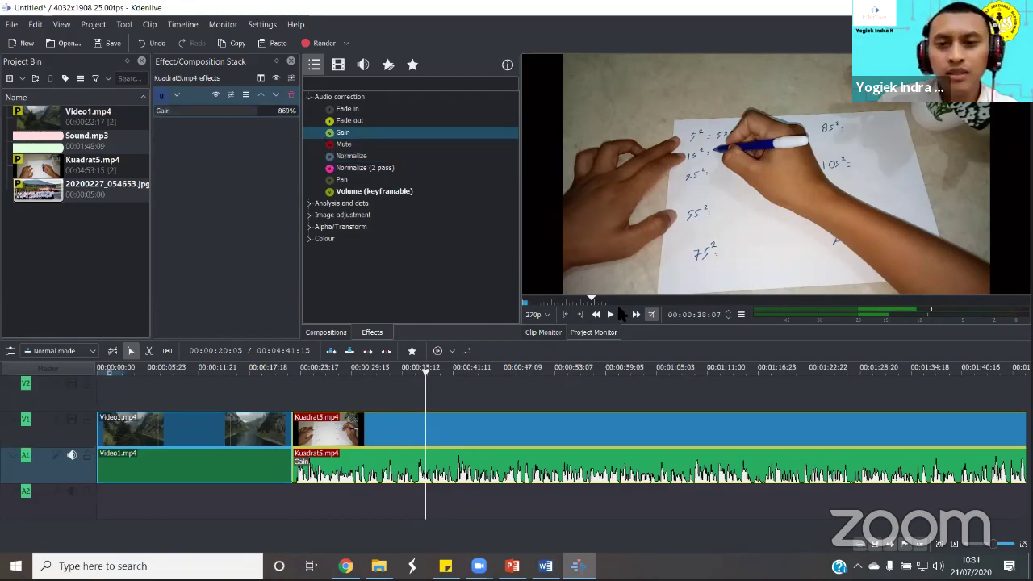
{"action": "left_click", "coordinate": [612, 316]}
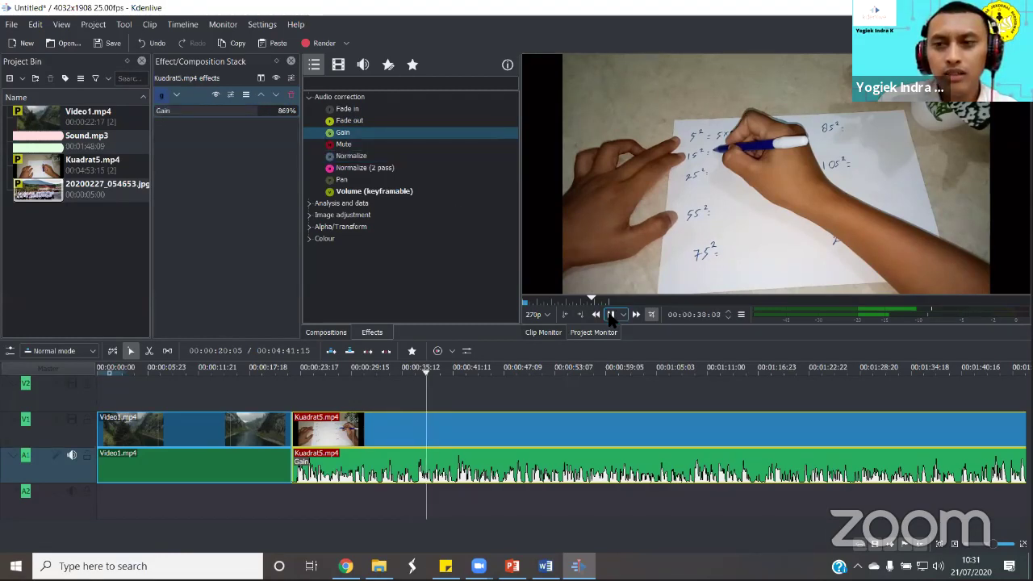
{"action": "left_click", "coordinate": [611, 315]}
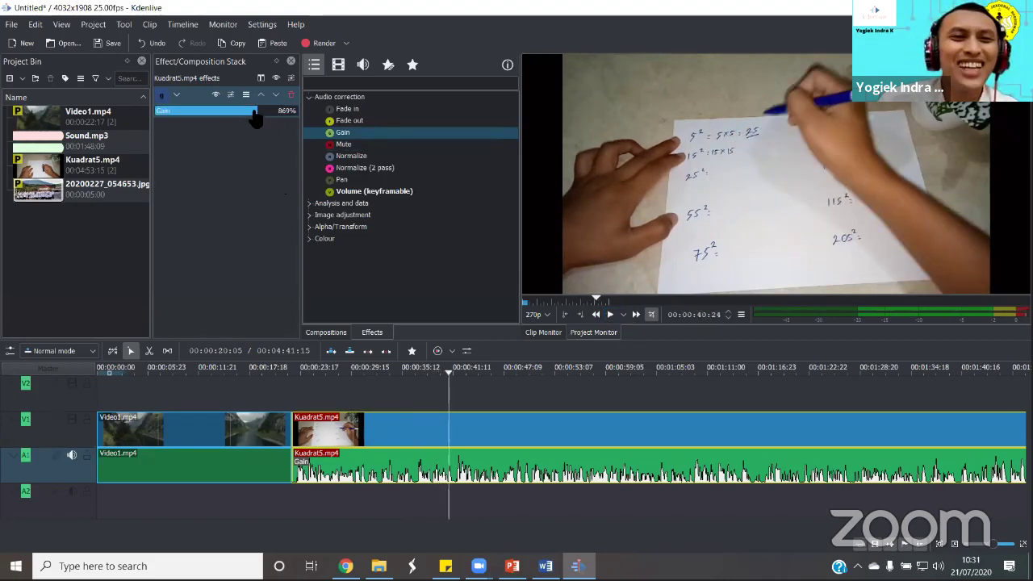
Lower the Gain of the Kuadrat5.mp4 audio to 100% and then to 95%
{"action": "left_click_drag", "start_coordinate": [204, 120], "coordinate": [167, 119]}
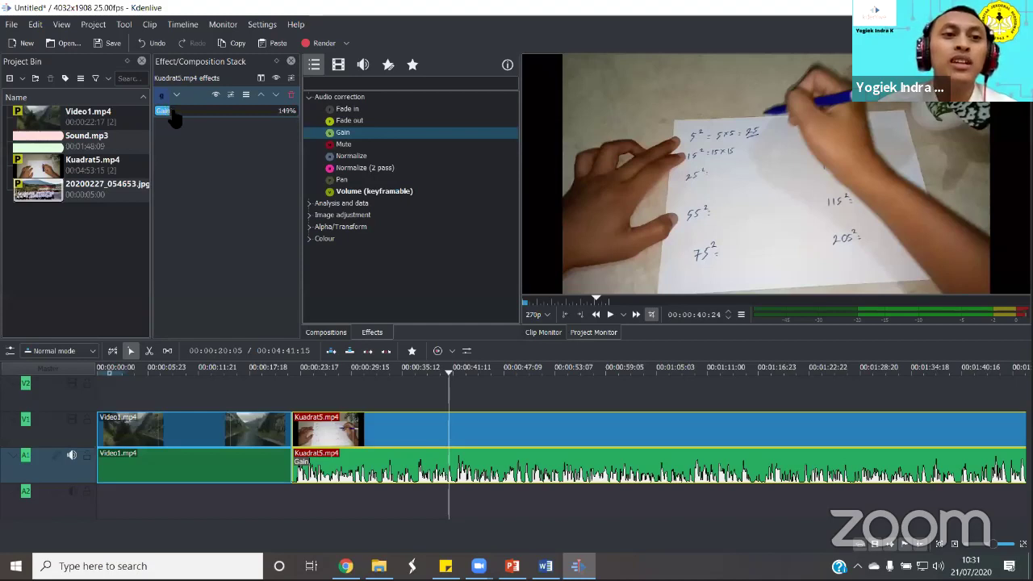
{"action": "left_click_drag", "start_coordinate": [172, 118], "coordinate": [167, 118]}
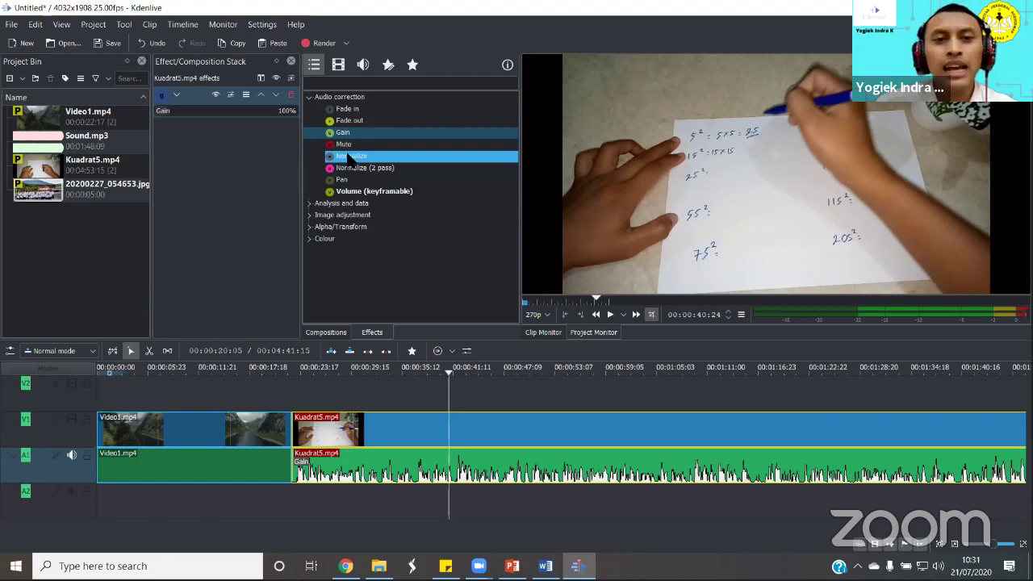
{"action": "left_click", "coordinate": [173, 113]}
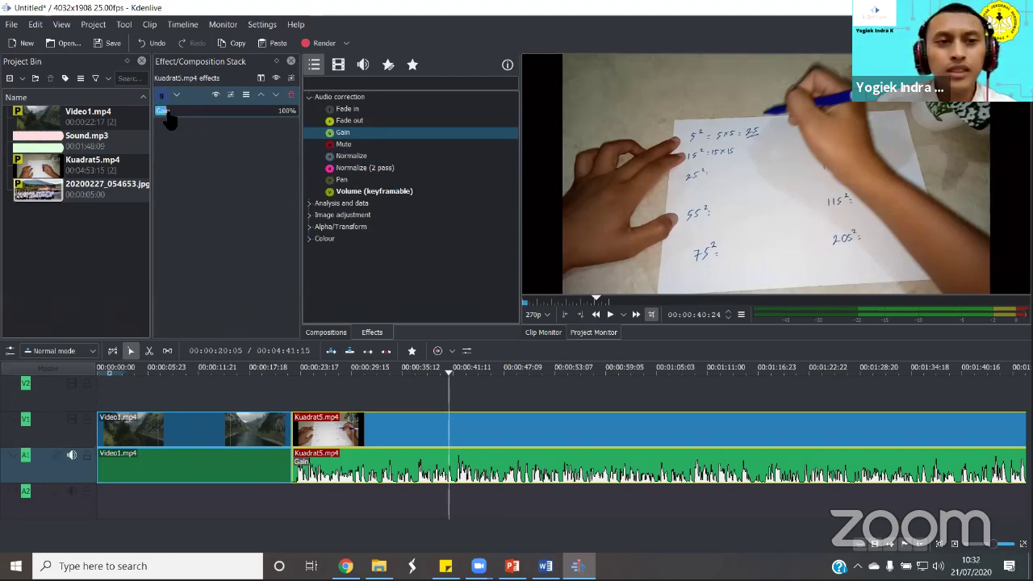
{"action": "mouse_move", "coordinate": [165, 114]}
{"action": "left_mouse_down"}
{"action": "mouse_move", "coordinate": [252, 116]}
{"action": "mouse_move", "coordinate": [156, 116]}
{"action": "left_mouse_up"}
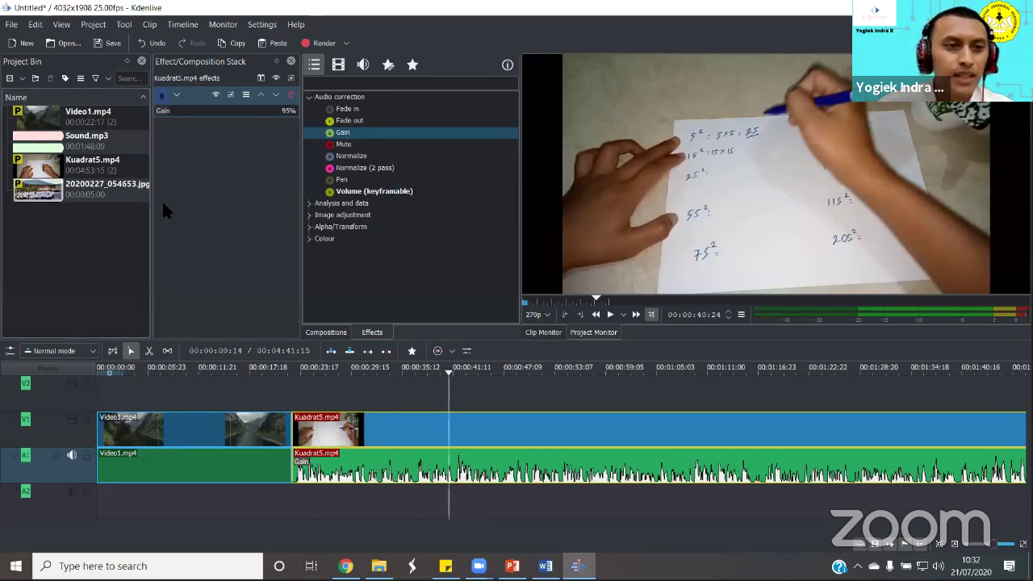
Place Sound.mp3 on track A2 at the timeline start and play it in the clip monitor
{"action": "left_click", "coordinate": [95, 263]}
{"action": "left_click", "coordinate": [83, 144]}
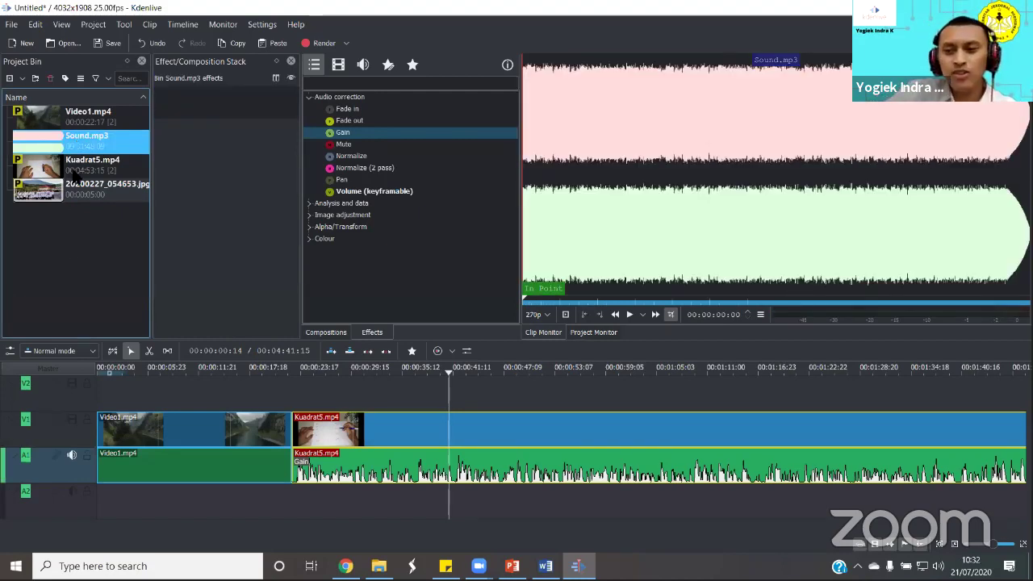
{"action": "left_click", "coordinate": [94, 258]}
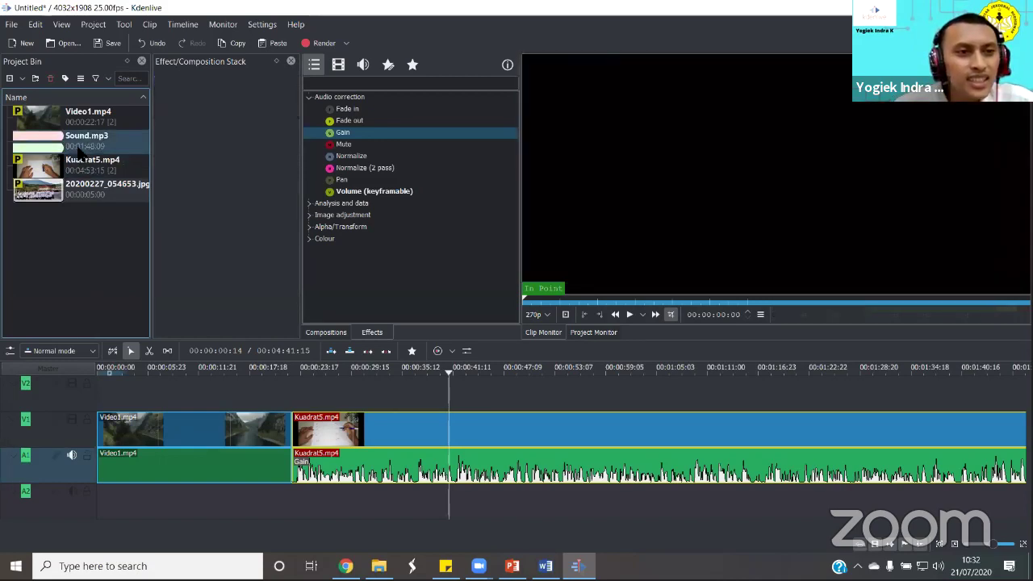
{"action": "left_click", "coordinate": [74, 144]}
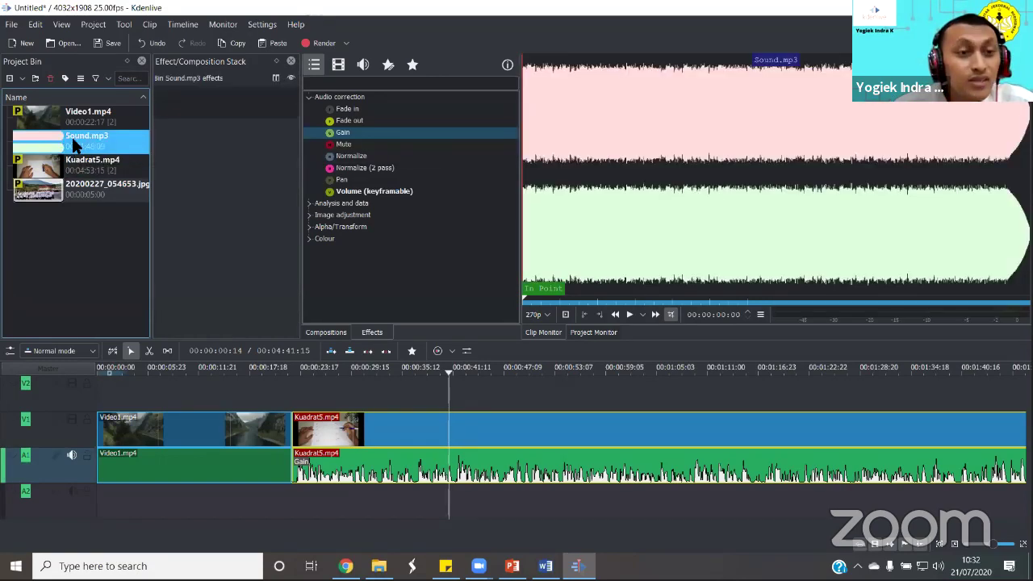
{"action": "left_click_drag", "start_coordinate": [71, 137], "coordinate": [102, 497]}
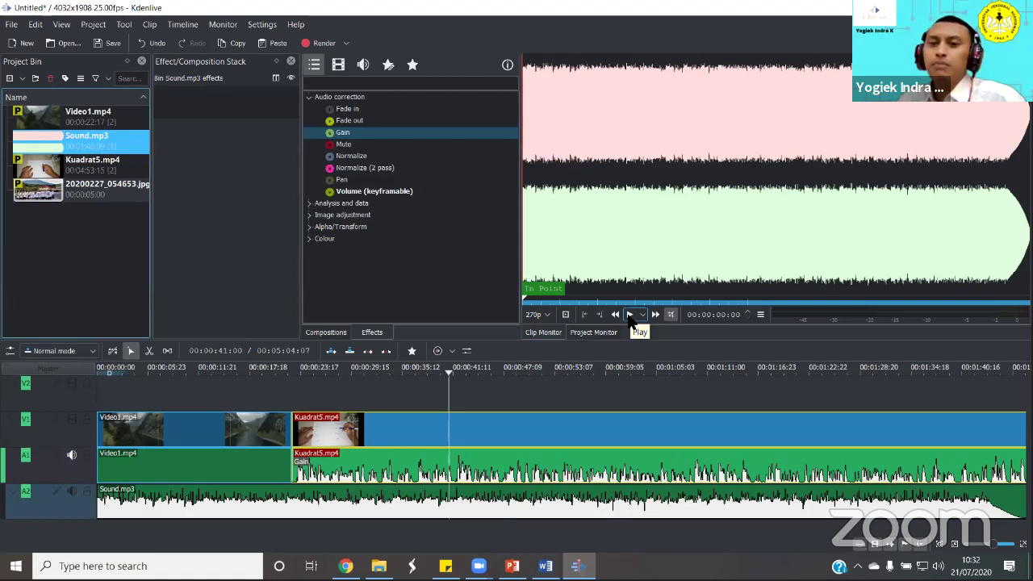
{"action": "left_click", "coordinate": [630, 314]}
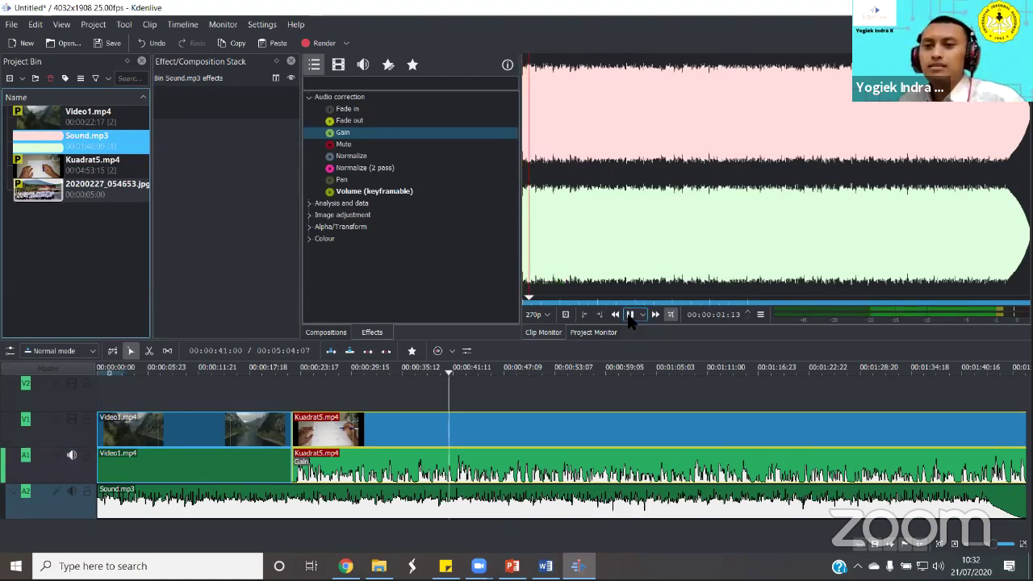
Add the Gain effect to Sound.mp3 on A2, lower it to 27% and then to 14%, and play the timeline
{"action": "left_click", "coordinate": [629, 315]}
{"action": "left_click", "coordinate": [423, 425]}
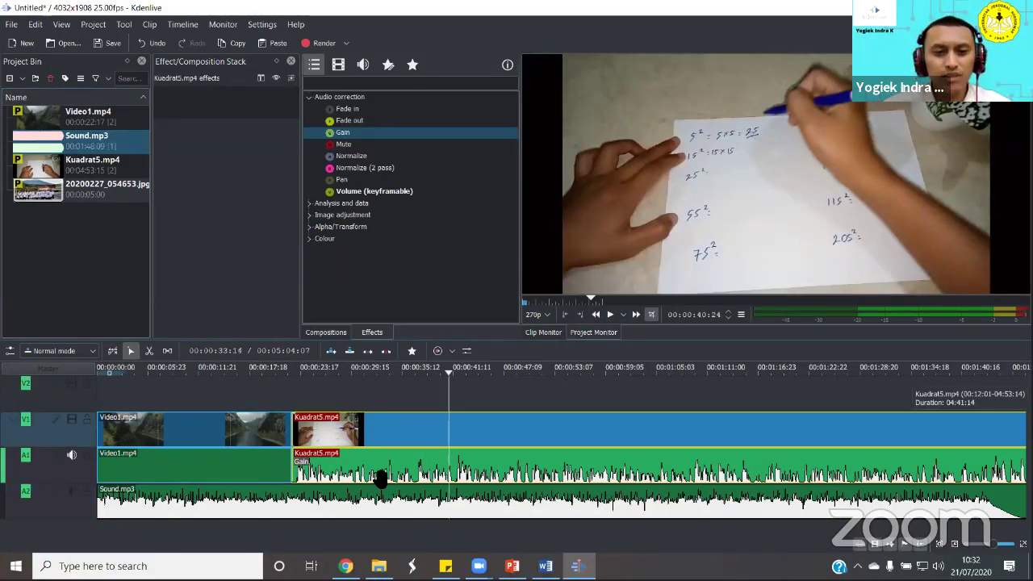
{"action": "left_click", "coordinate": [355, 509]}
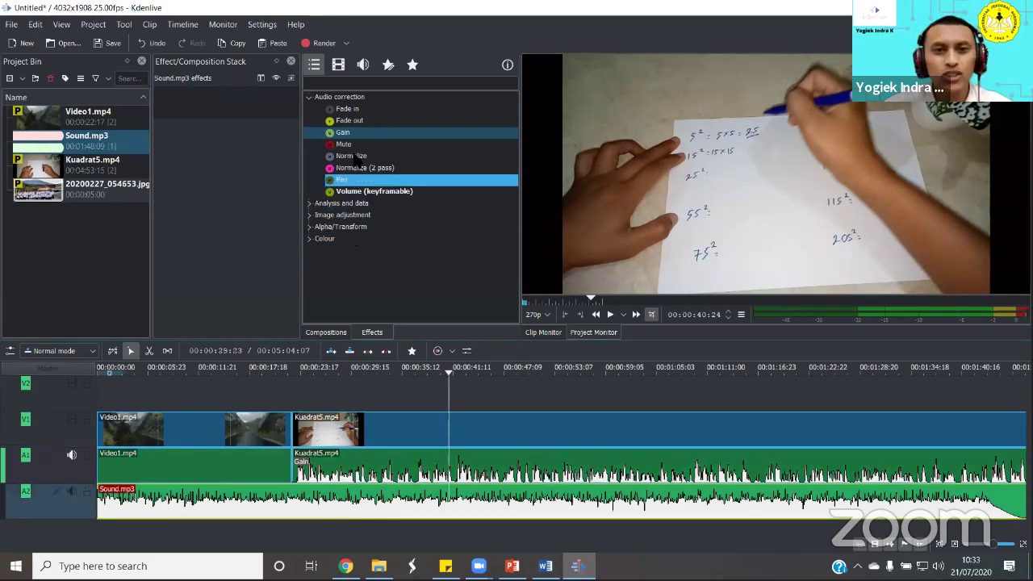
{"action": "left_click_drag", "start_coordinate": [343, 133], "coordinate": [230, 126]}
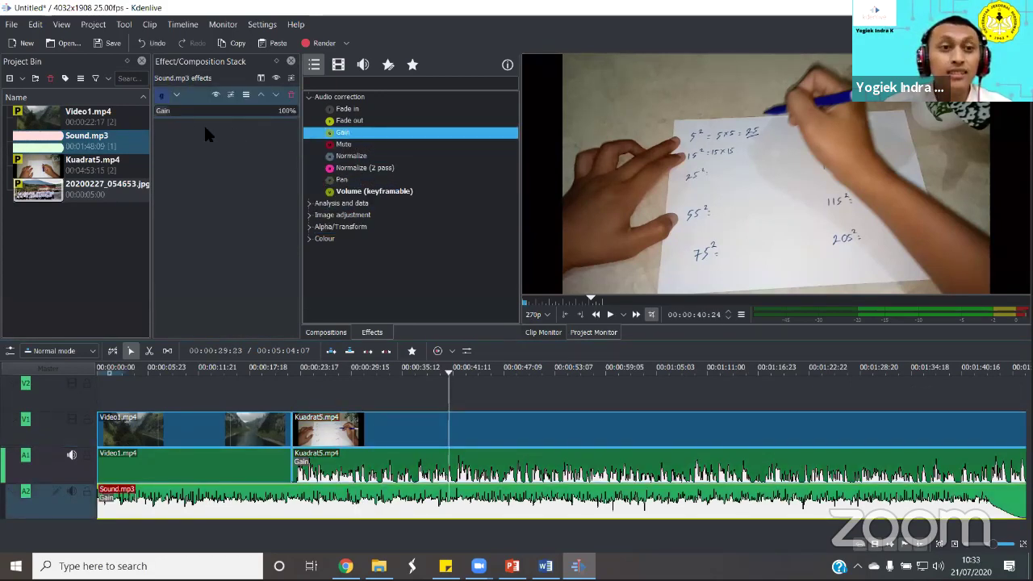
{"action": "left_click", "coordinate": [162, 113]}
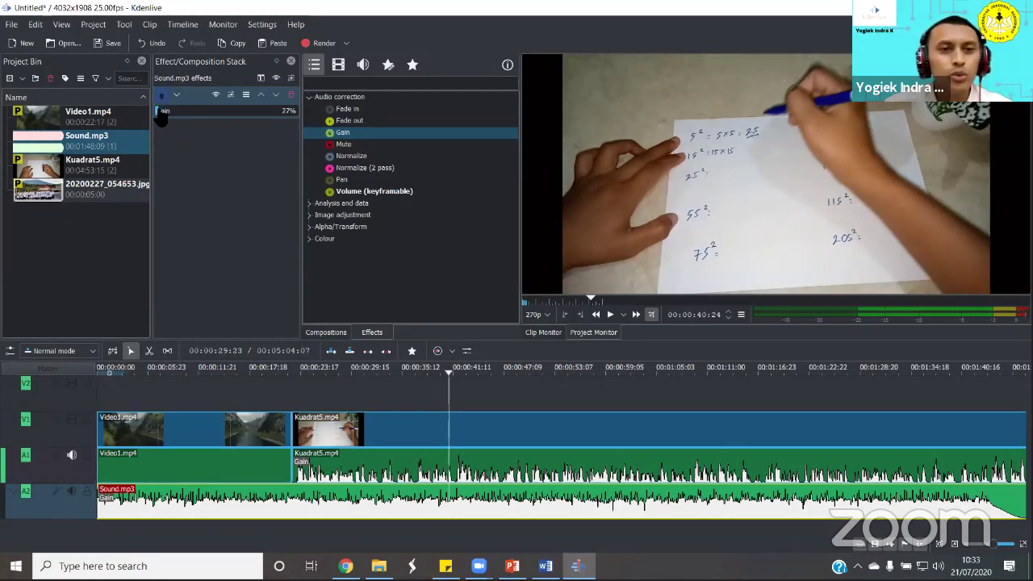
{"action": "scroll", "coordinate": [161, 117], "scroll_direction": "down", "scroll_amount": 4}
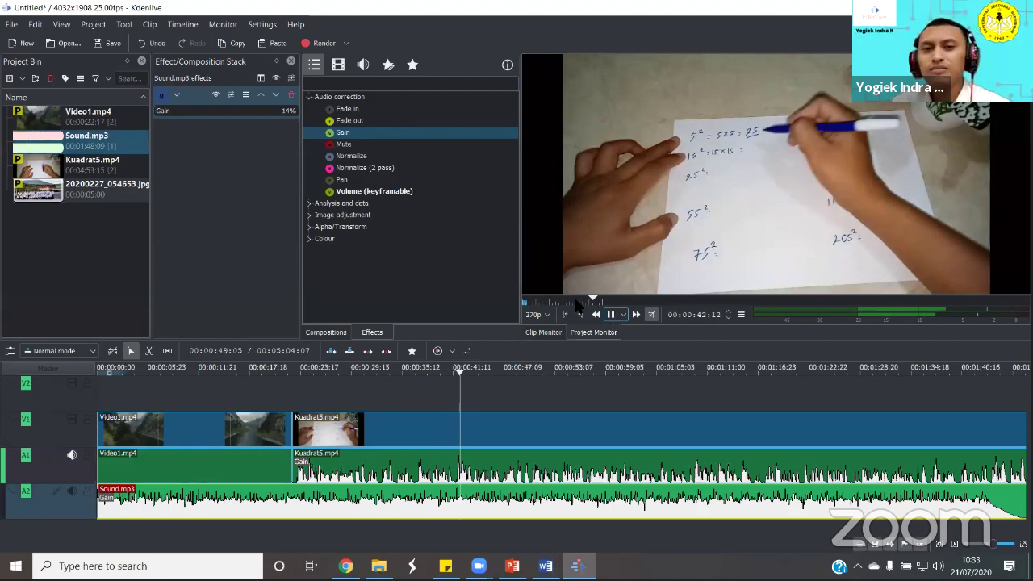
Try to add the Gain effect to the video part of Kuadrat5.mp4 on V1 and add a second Gain to its A1 audio
{"action": "left_click", "coordinate": [503, 432]}
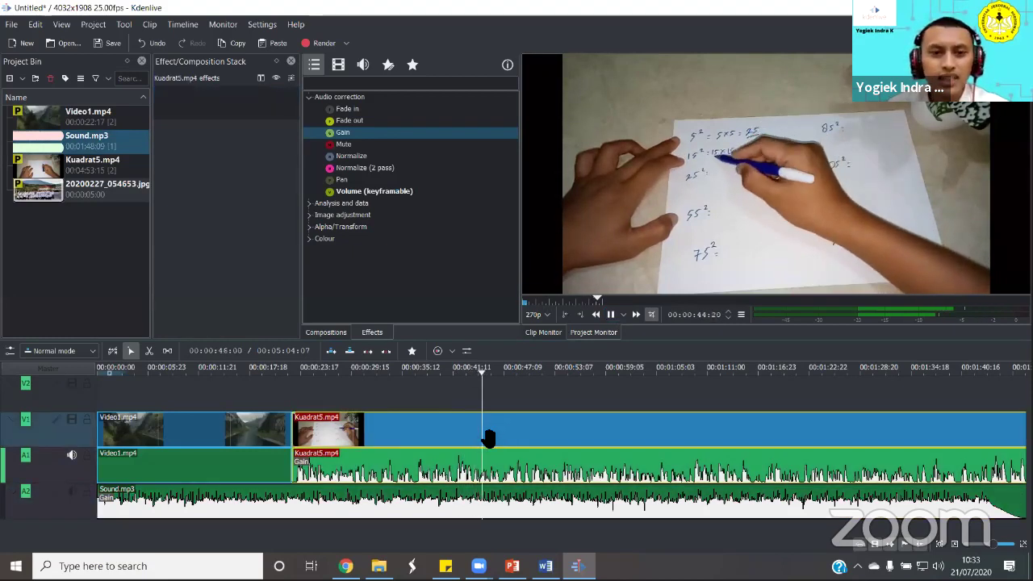
{"action": "right_click", "coordinate": [457, 431]}
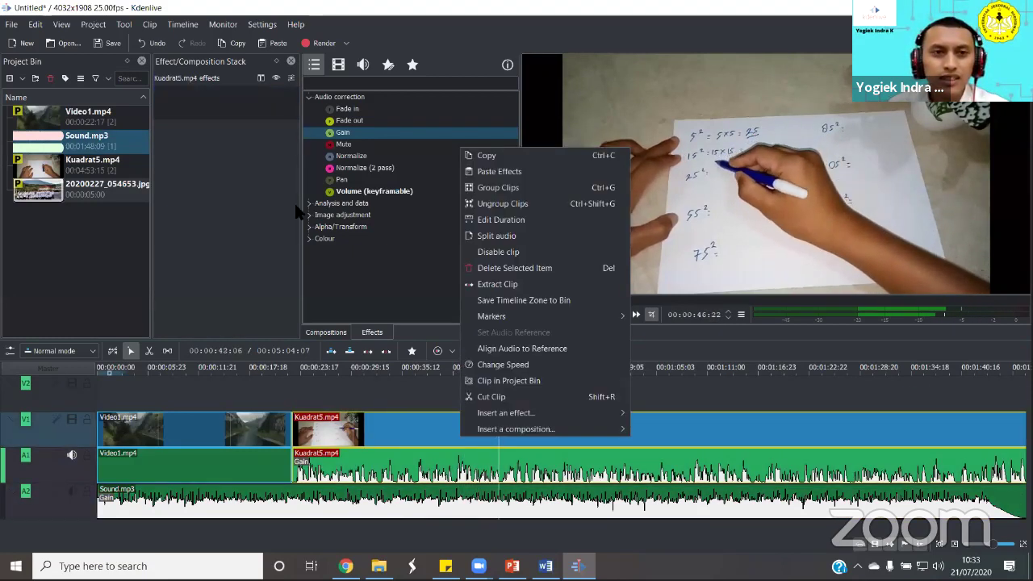
{"action": "left_click", "coordinate": [247, 132]}
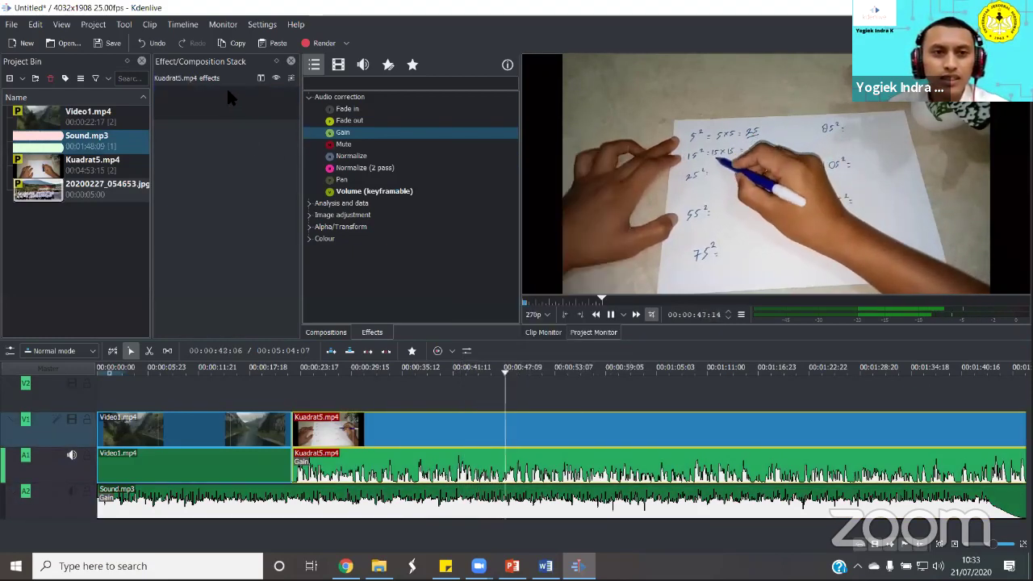
{"action": "left_click", "coordinate": [340, 133]}
{"action": "left_click_drag", "start_coordinate": [340, 135], "coordinate": [243, 122]}
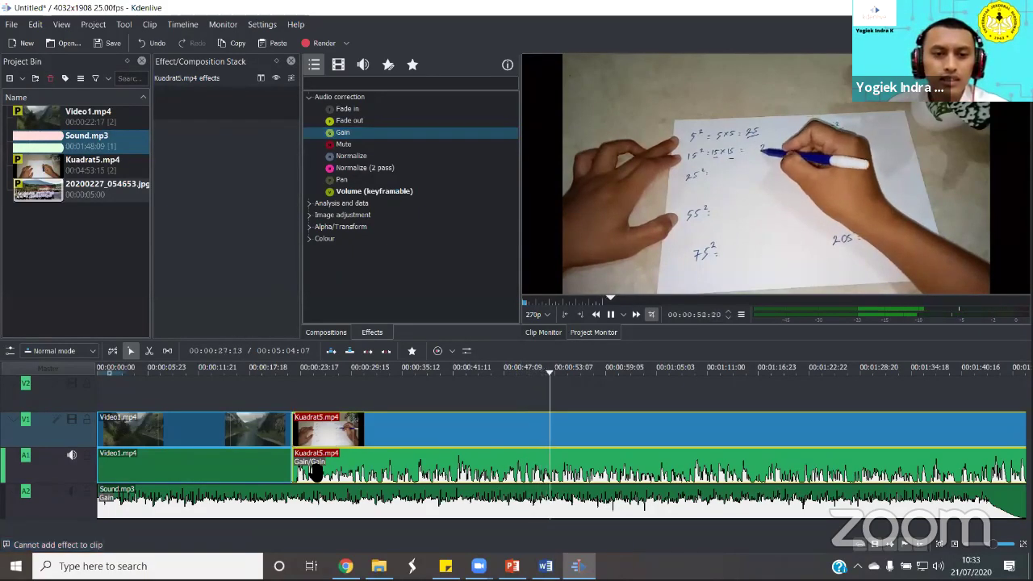
Set the second Gain of the Kuadrat5.mp4 audio to 253% and then 231%, and pause playback at 00:01:11:20
{"action": "left_click", "coordinate": [307, 472]}
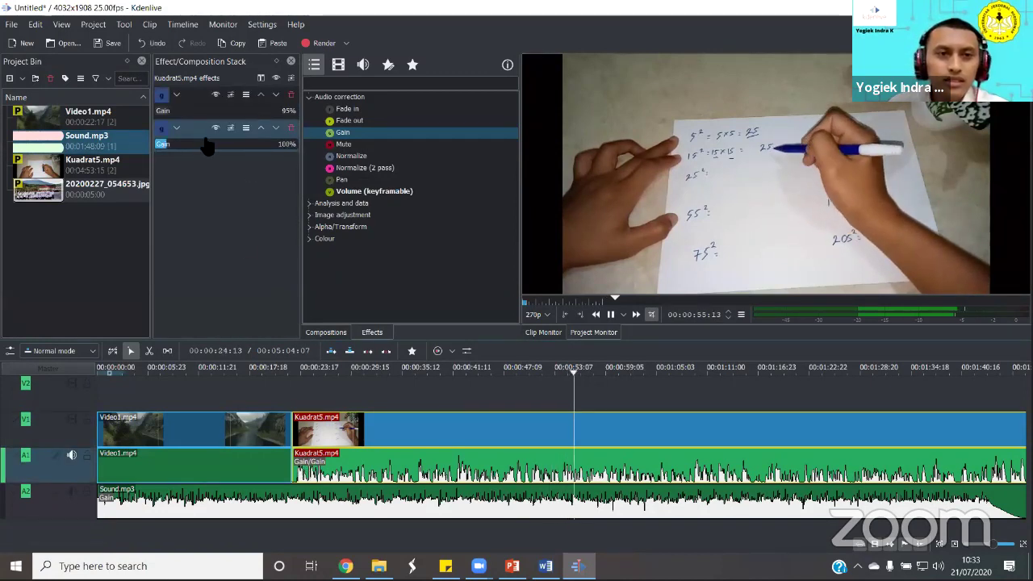
{"action": "mouse_move", "coordinate": [173, 148]}
{"action": "left_mouse_down"}
{"action": "mouse_move", "coordinate": [198, 144]}
{"action": "mouse_move", "coordinate": [181, 145]}
{"action": "mouse_move", "coordinate": [187, 151]}
{"action": "left_mouse_up"}
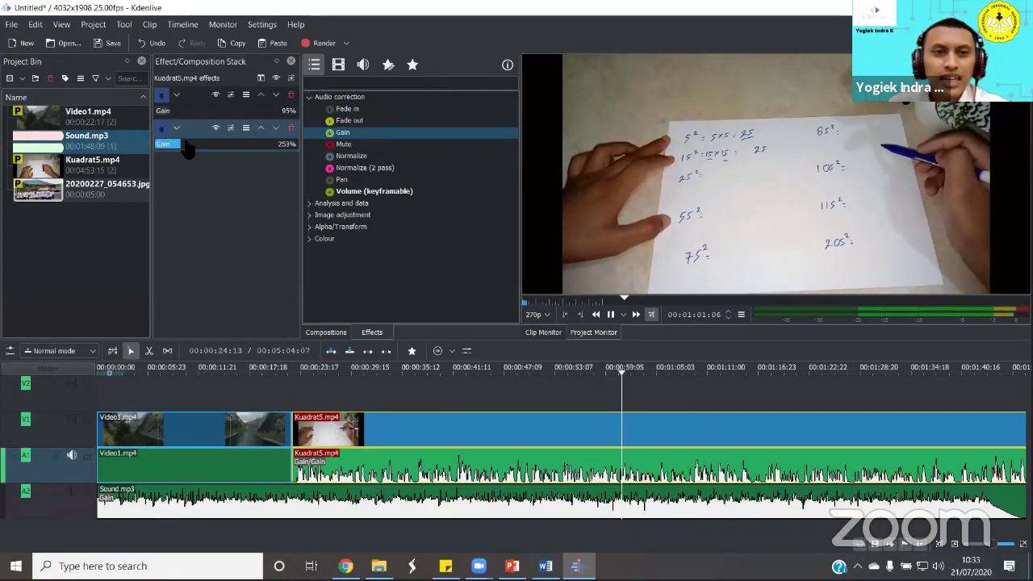
{"action": "left_click_drag", "start_coordinate": [194, 149], "coordinate": [178, 151]}
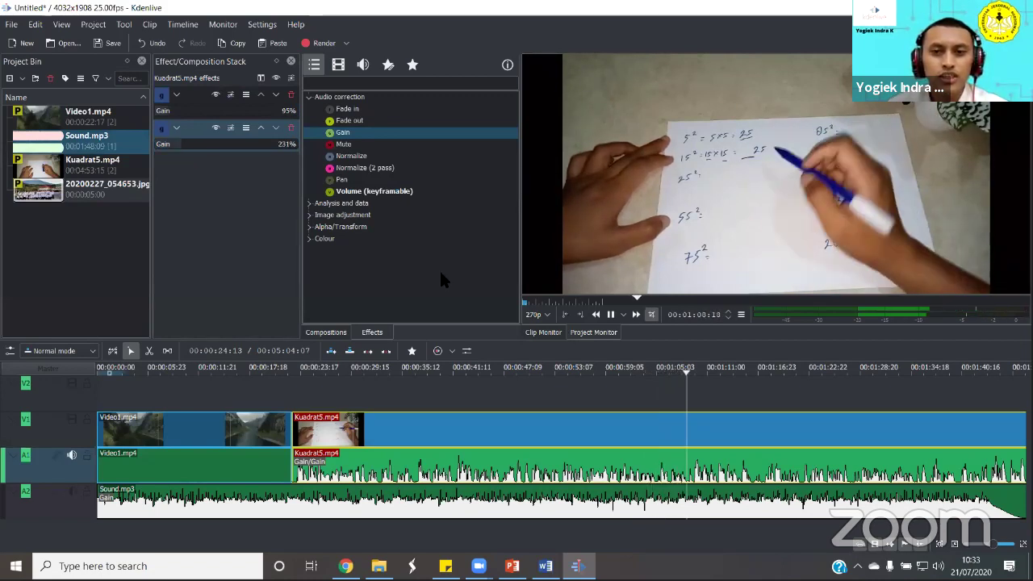
{"action": "left_click", "coordinate": [611, 315]}
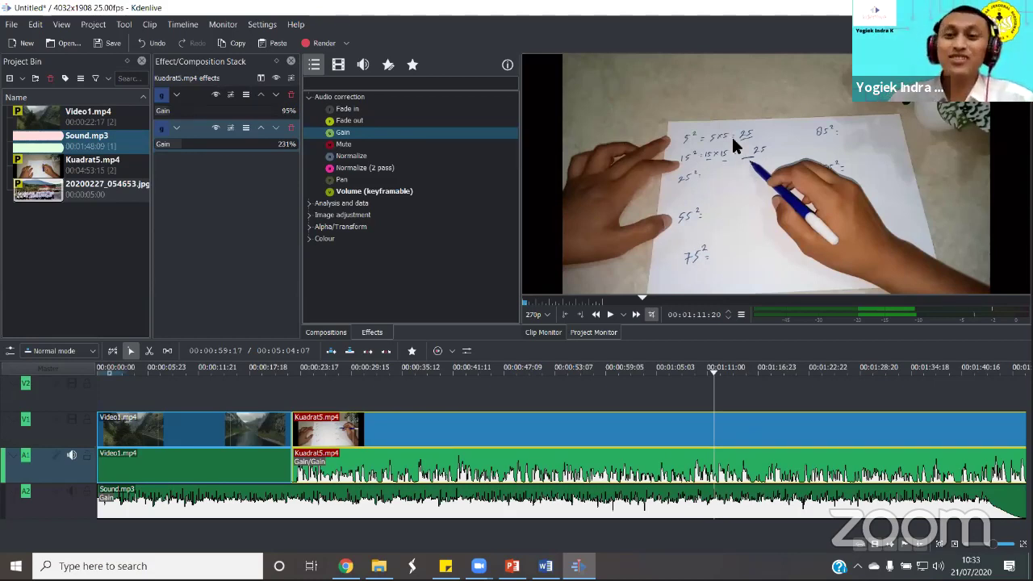
Try again to add the Gain effect to the video part of Kuadrat5.mp4 on V1
{"action": "left_click", "coordinate": [334, 432]}
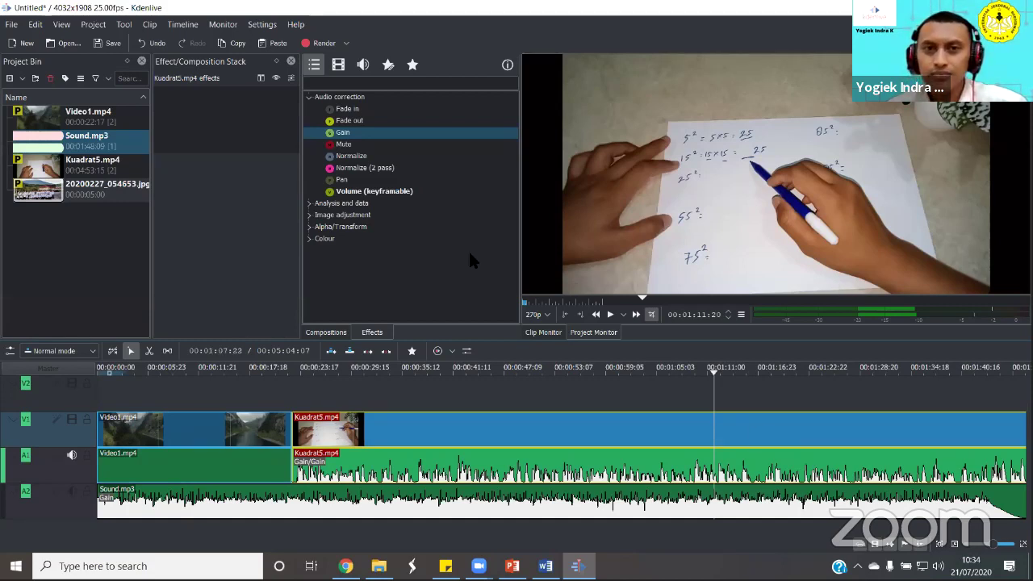
{"action": "left_click_drag", "start_coordinate": [343, 132], "coordinate": [309, 436]}
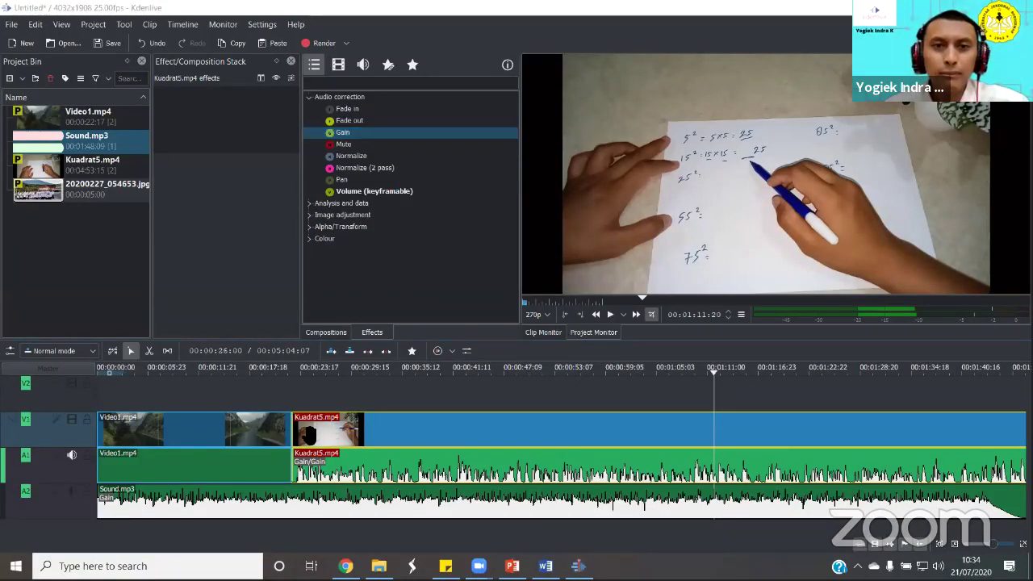
{"action": "left_click", "coordinate": [392, 282]}
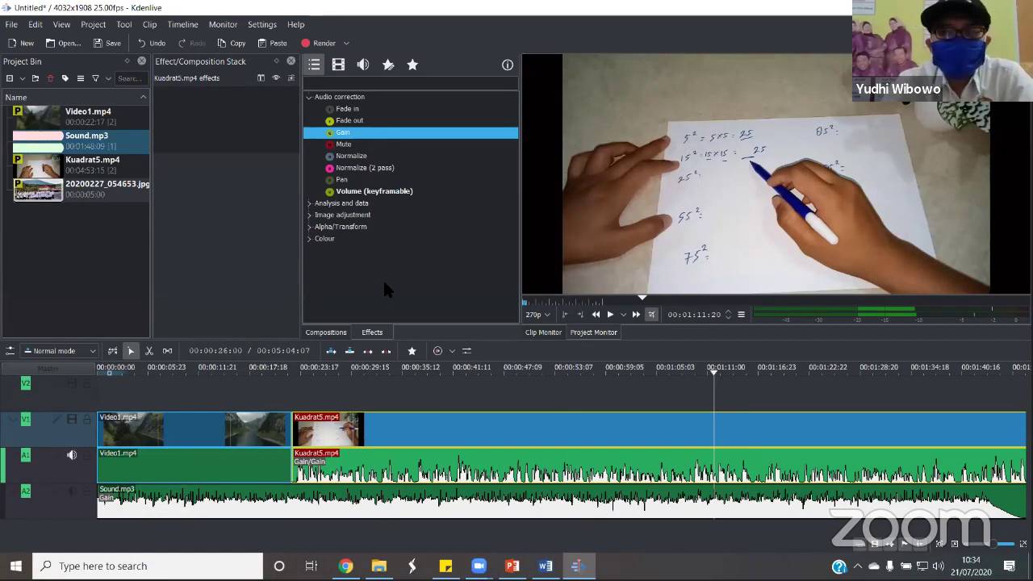
Check the Gain effects of the Kuadrat5.mp4 audio and play the timeline from 00:00:25:00
{"action": "left_click", "coordinate": [323, 464]}
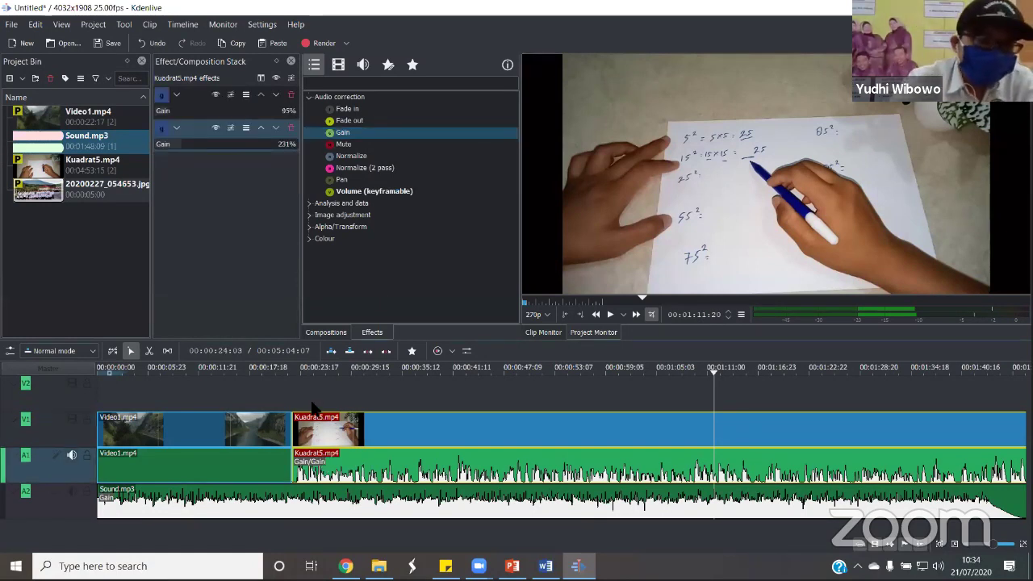
{"action": "left_click", "coordinate": [293, 368]}
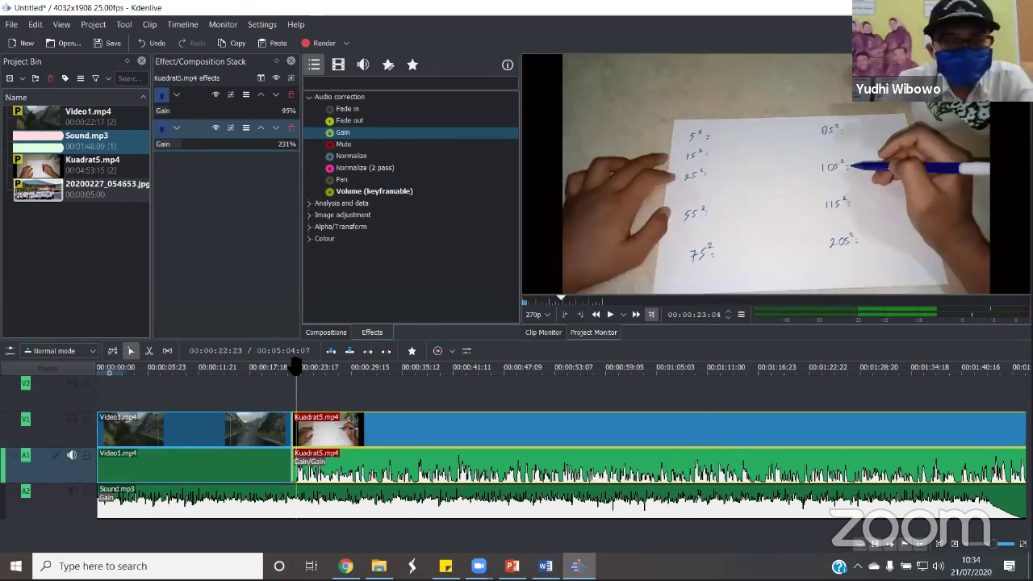
{"action": "left_click", "coordinate": [287, 367]}
{"action": "left_click", "coordinate": [311, 369]}
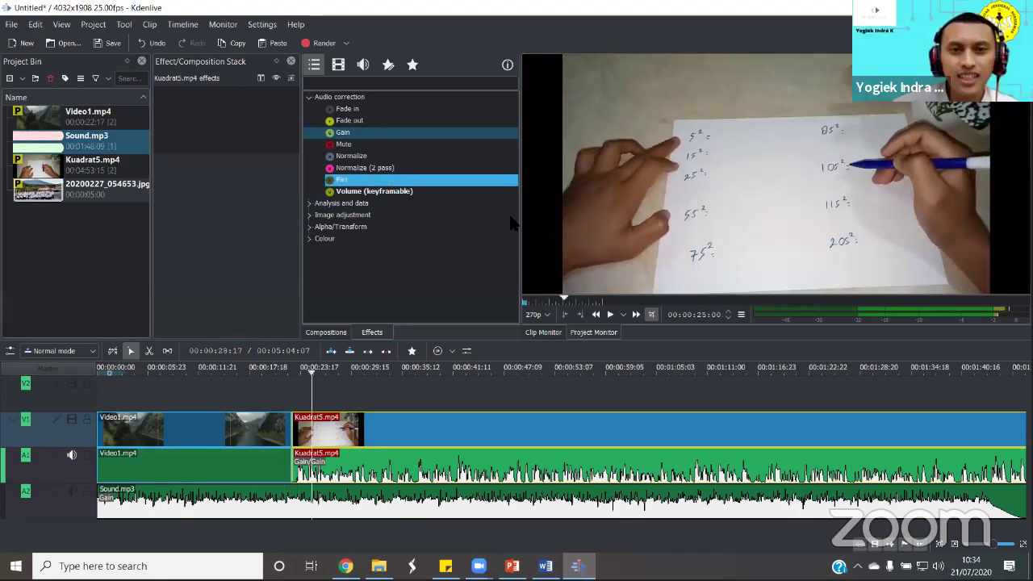
{"action": "left_click", "coordinate": [610, 314]}
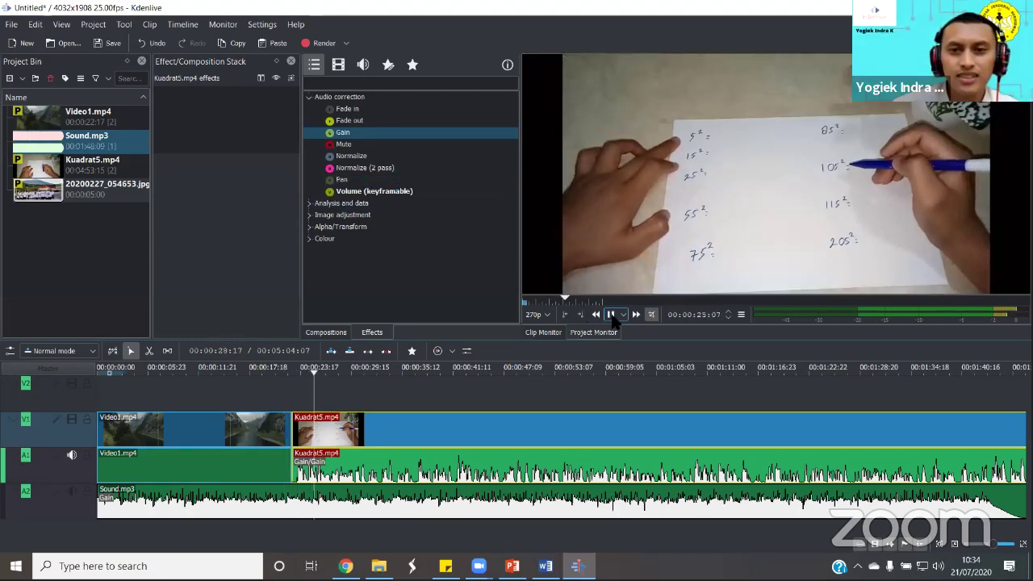
Mute track A2, select the Kuadrat5.mp4 audio on A1 and play the timeline from 00:00:26:19
{"action": "left_click", "coordinate": [117, 510]}
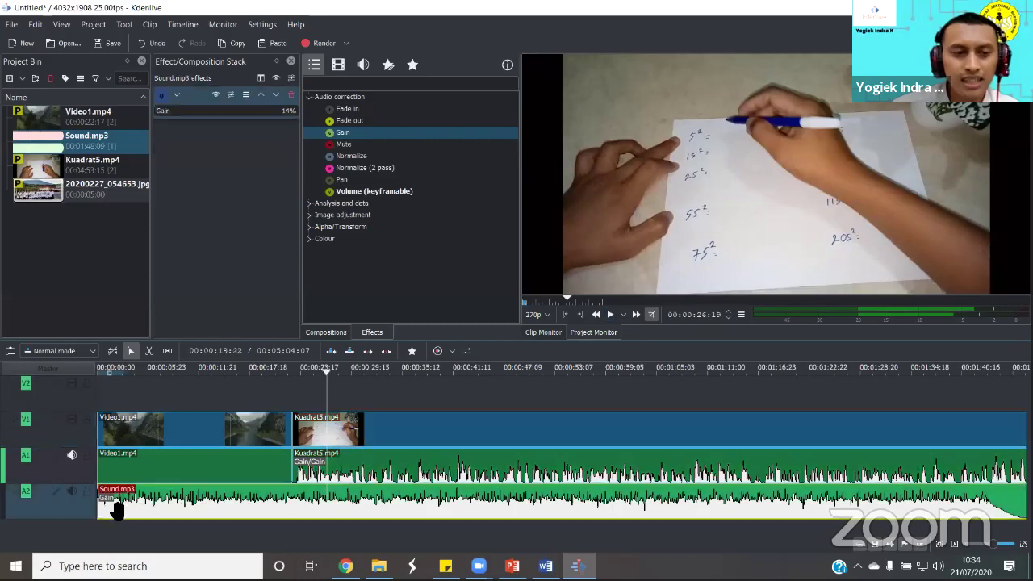
{"action": "left_click", "coordinate": [71, 492]}
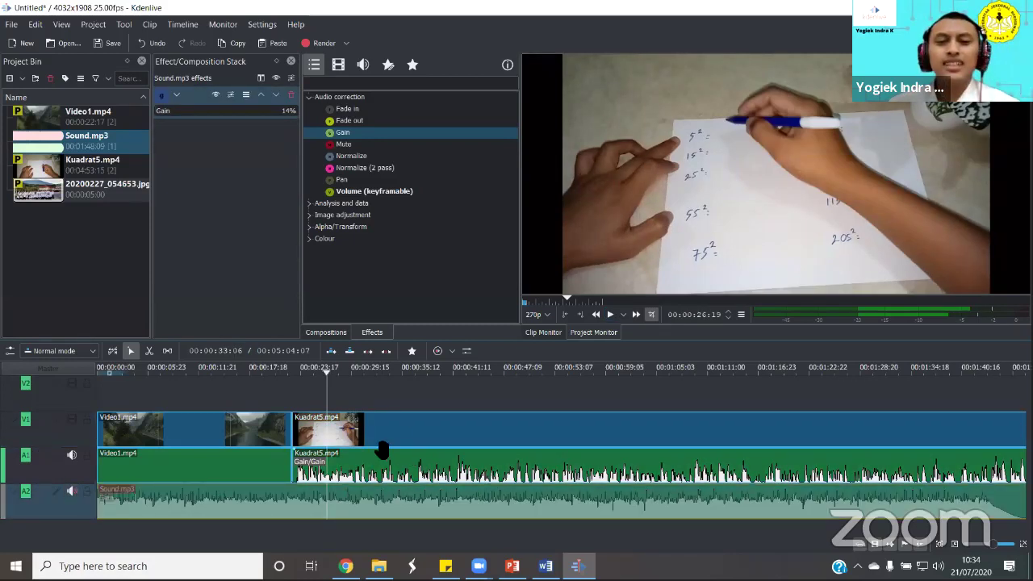
{"action": "left_click", "coordinate": [381, 452]}
{"action": "left_click", "coordinate": [610, 315]}
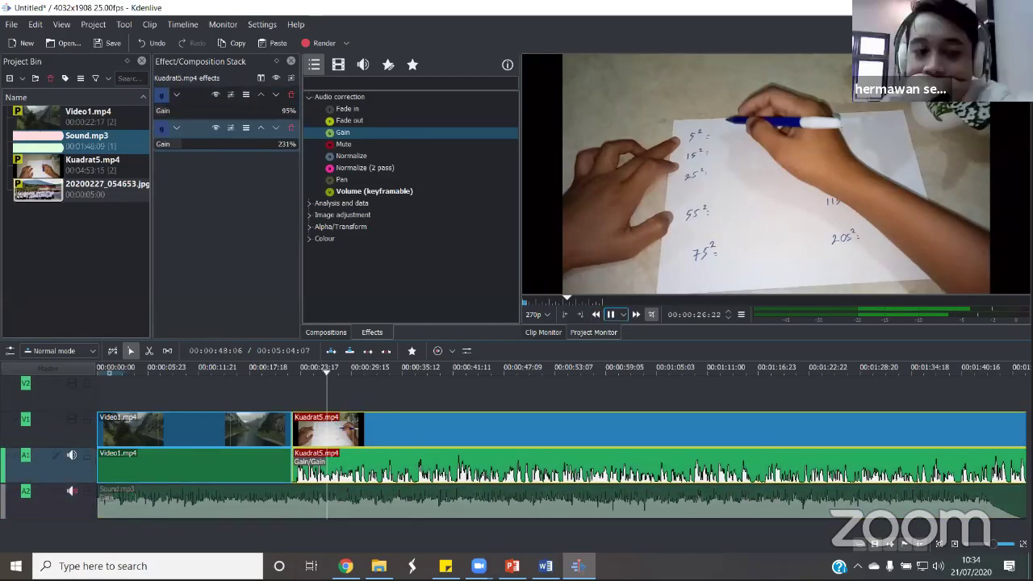
Delete both Gain effects from the Kuadrat5.mp4 audio on A1 and pause playback at 00:00:35:20
{"action": "left_click", "coordinate": [291, 127]}
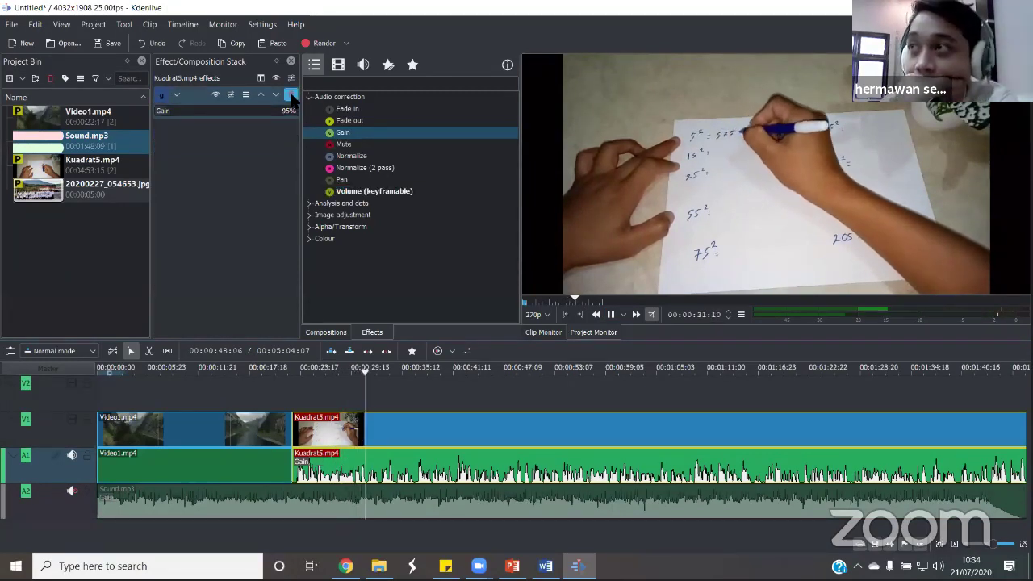
{"action": "left_click", "coordinate": [291, 95]}
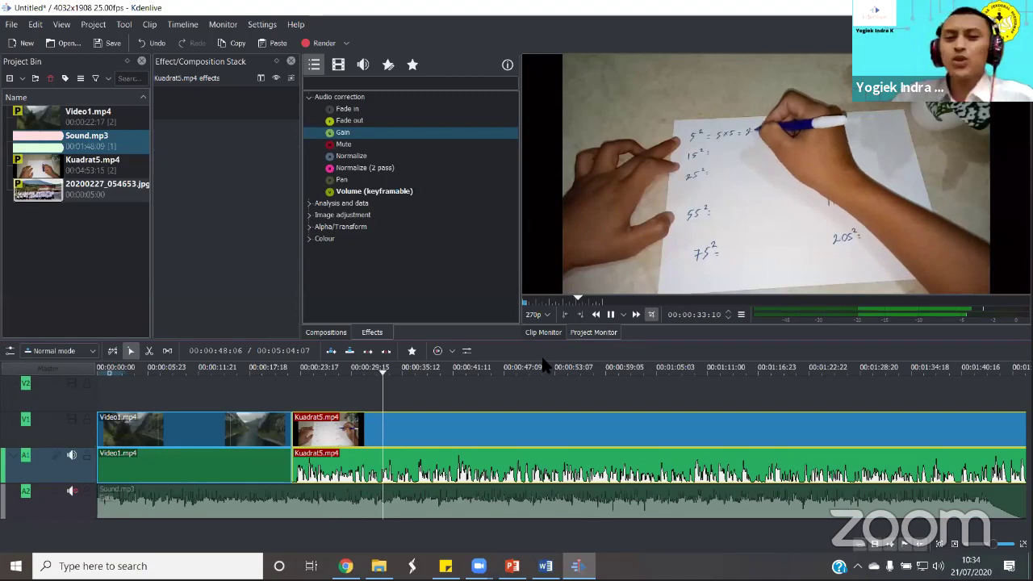
{"action": "left_click", "coordinate": [611, 316]}
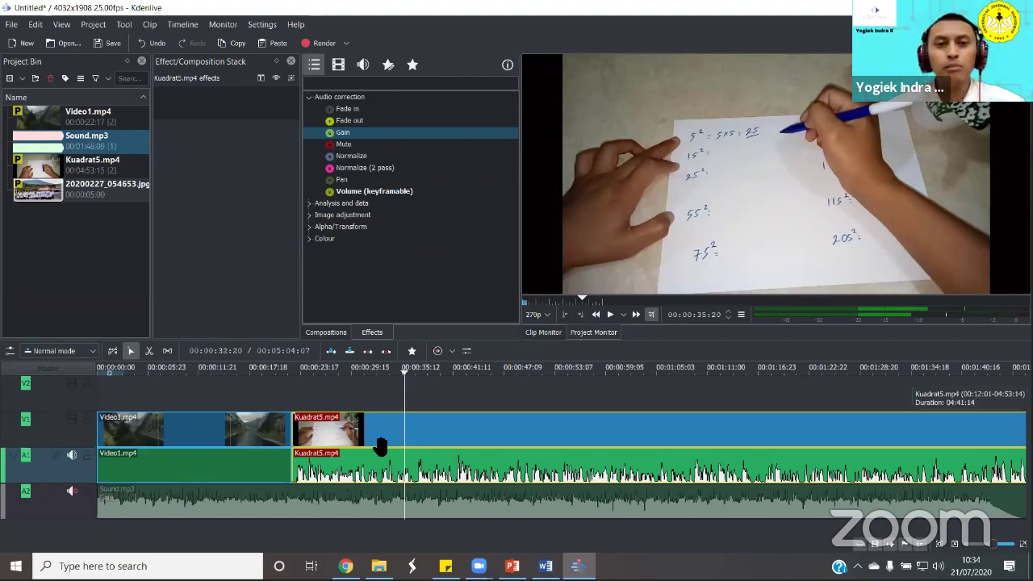
Mute track A1, play the timeline until 00:00:39:04, and unmute A1
{"action": "left_click", "coordinate": [71, 456]}
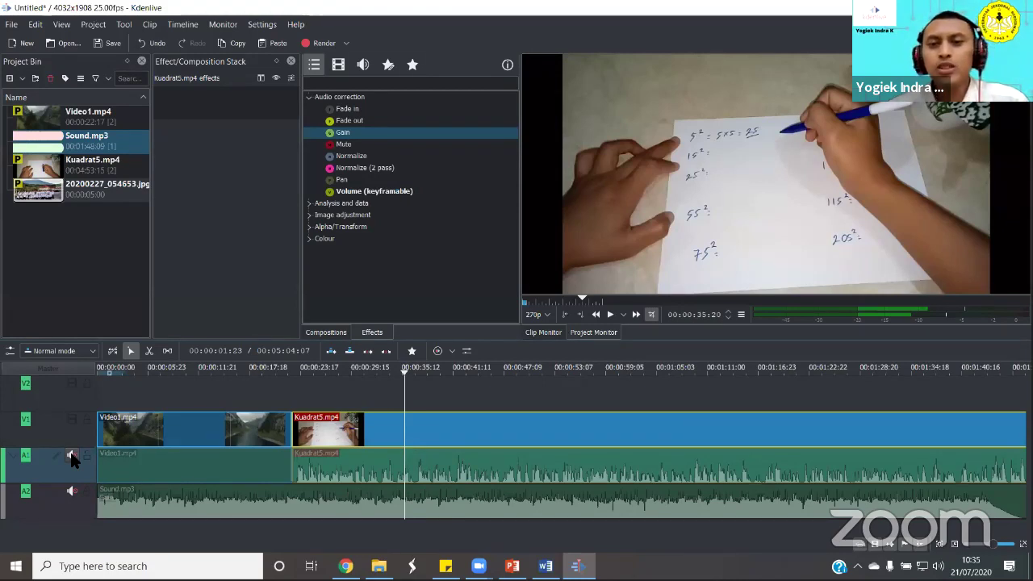
{"action": "left_click", "coordinate": [611, 315]}
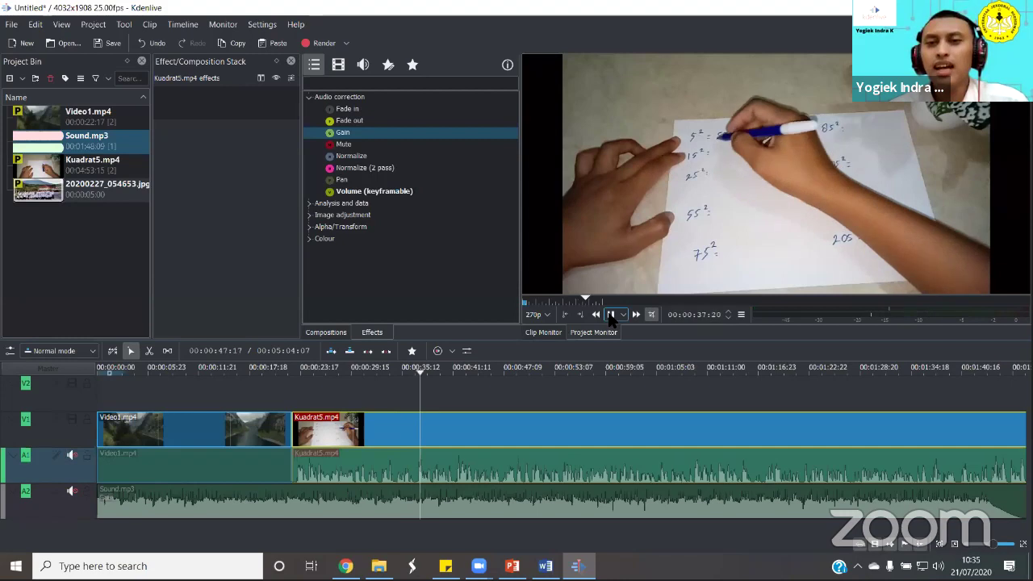
{"action": "left_click", "coordinate": [611, 316]}
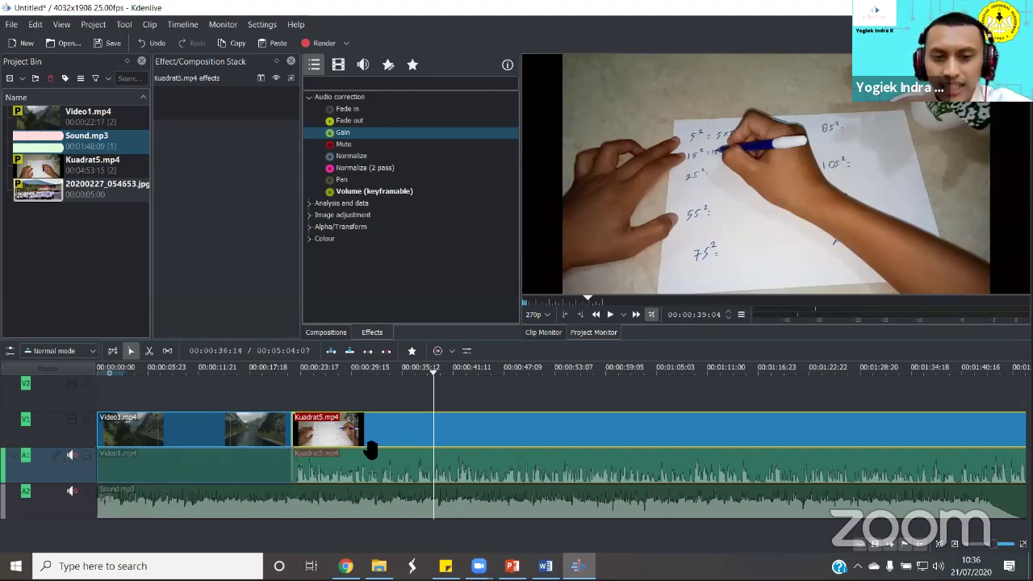
{"action": "left_click", "coordinate": [72, 456]}
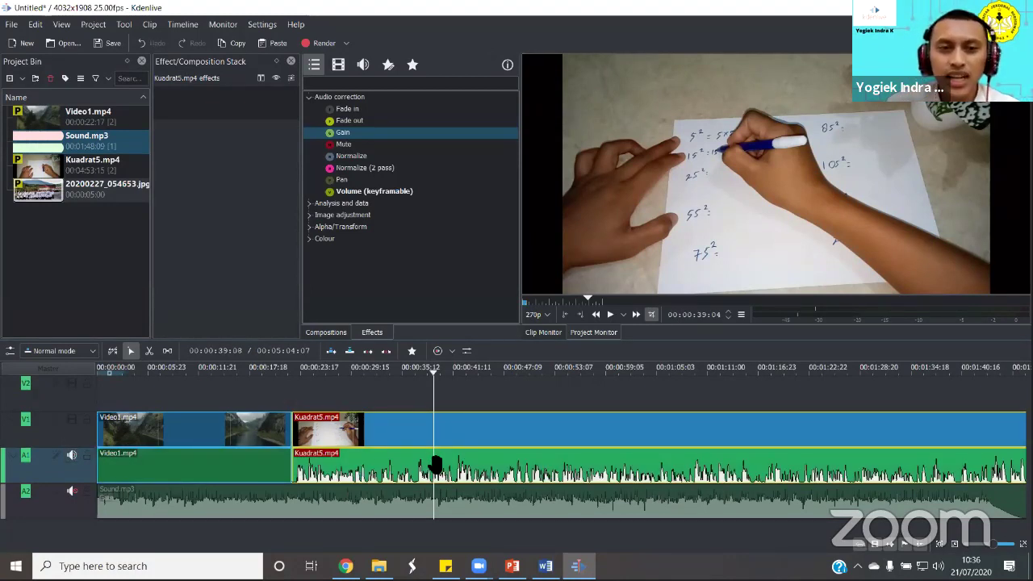
Add the Gain audio correction effect to the Kuadrat5.mp4 audio clip on track A1
{"action": "left_click", "coordinate": [308, 99]}
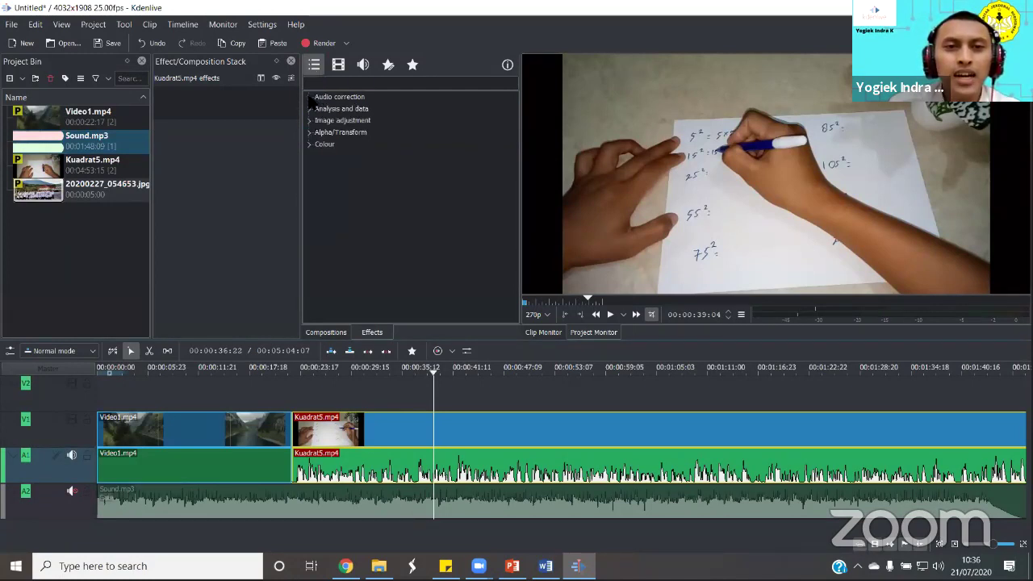
{"action": "left_click", "coordinate": [311, 100]}
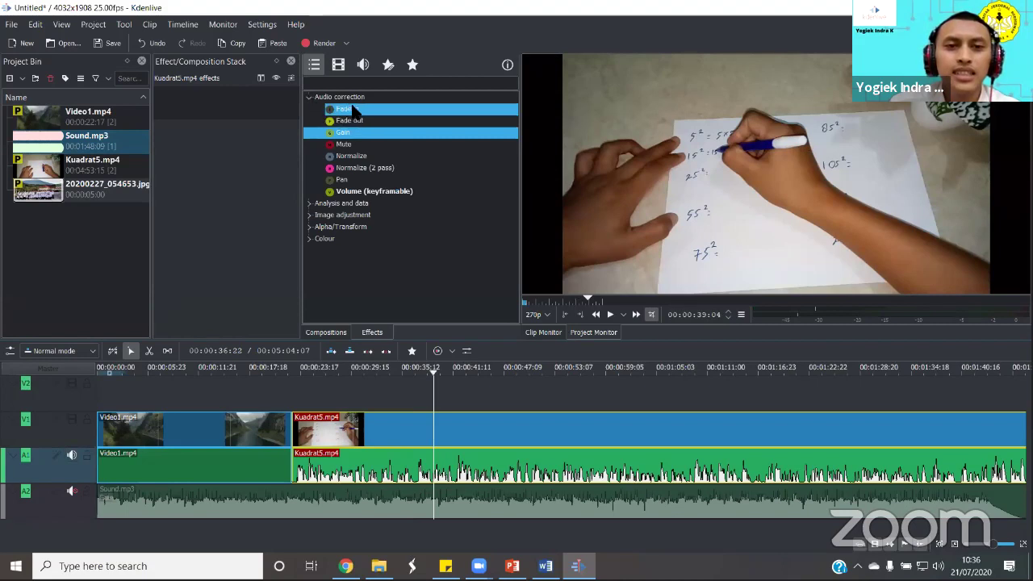
{"action": "left_click", "coordinate": [345, 133]}
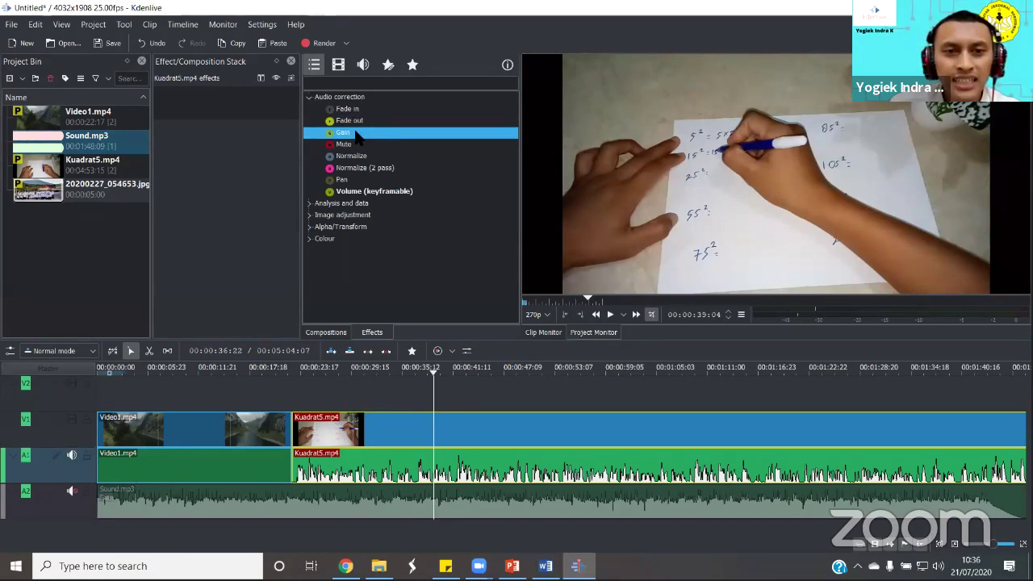
{"action": "left_click", "coordinate": [435, 431]}
{"action": "left_click_drag", "start_coordinate": [435, 431], "coordinate": [432, 444]}
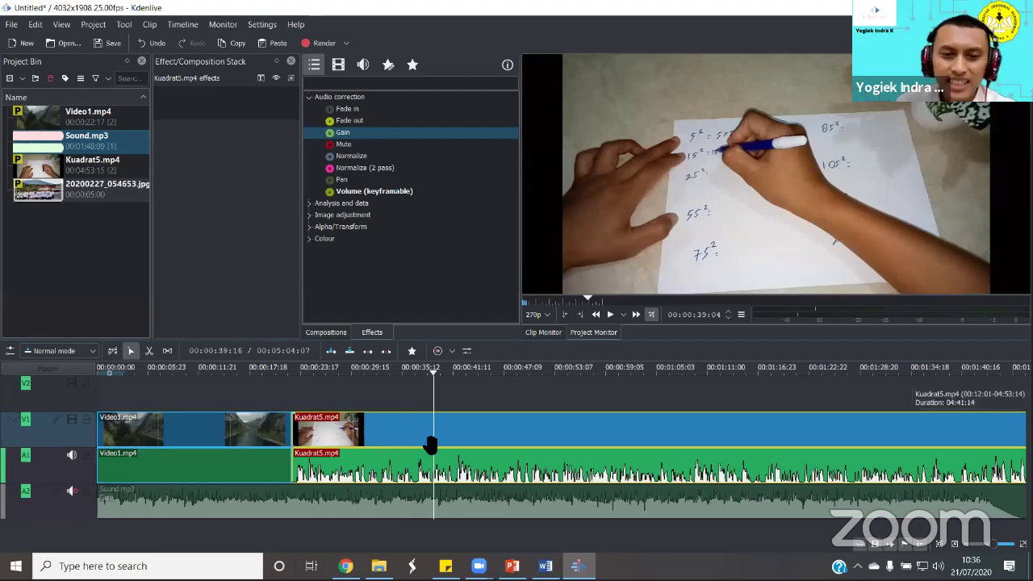
{"action": "left_click", "coordinate": [342, 135]}
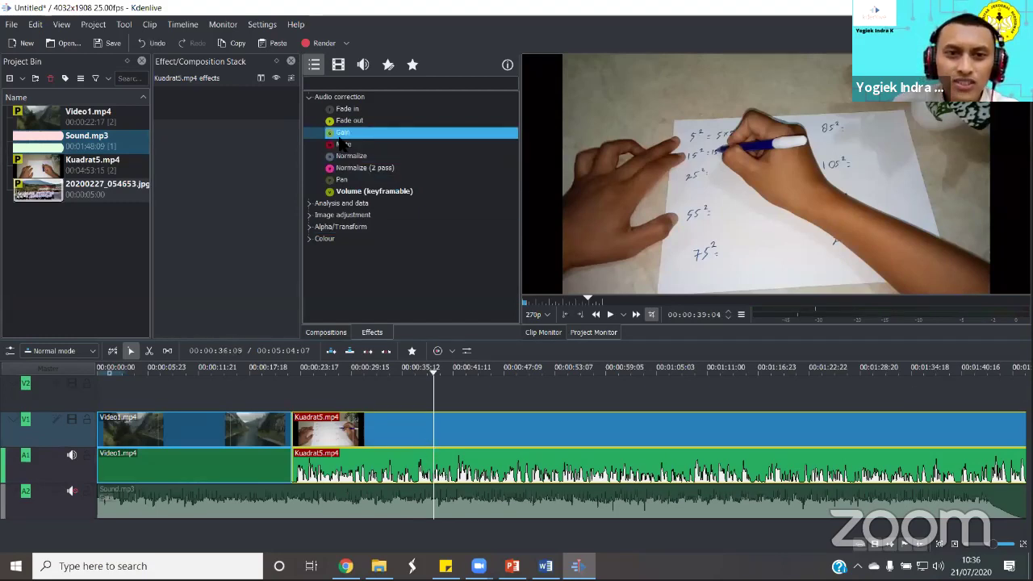
{"action": "left_click_drag", "start_coordinate": [343, 139], "coordinate": [234, 115]}
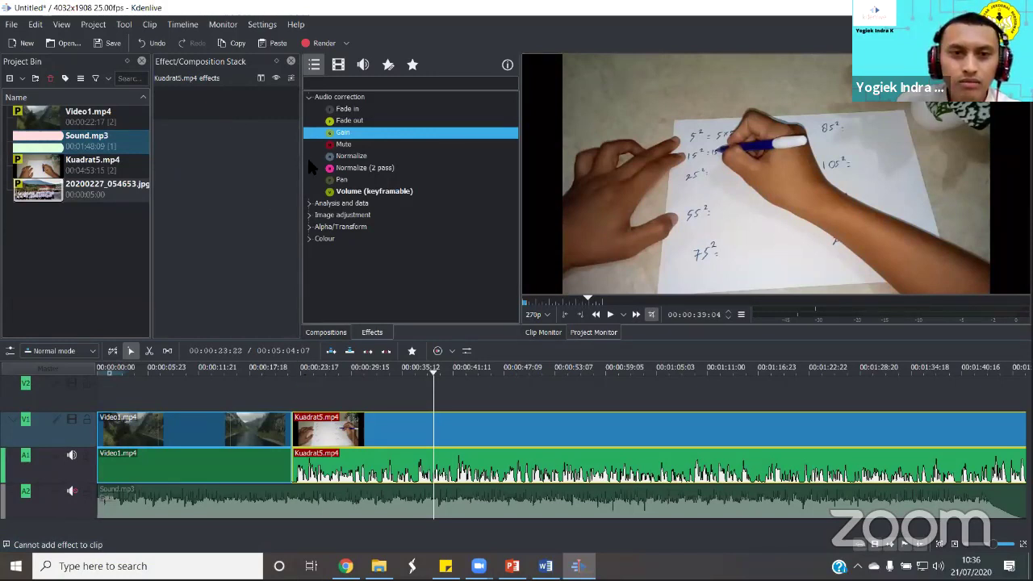
{"action": "left_click_drag", "start_coordinate": [334, 137], "coordinate": [233, 109]}
{"action": "left_click", "coordinate": [309, 468]}
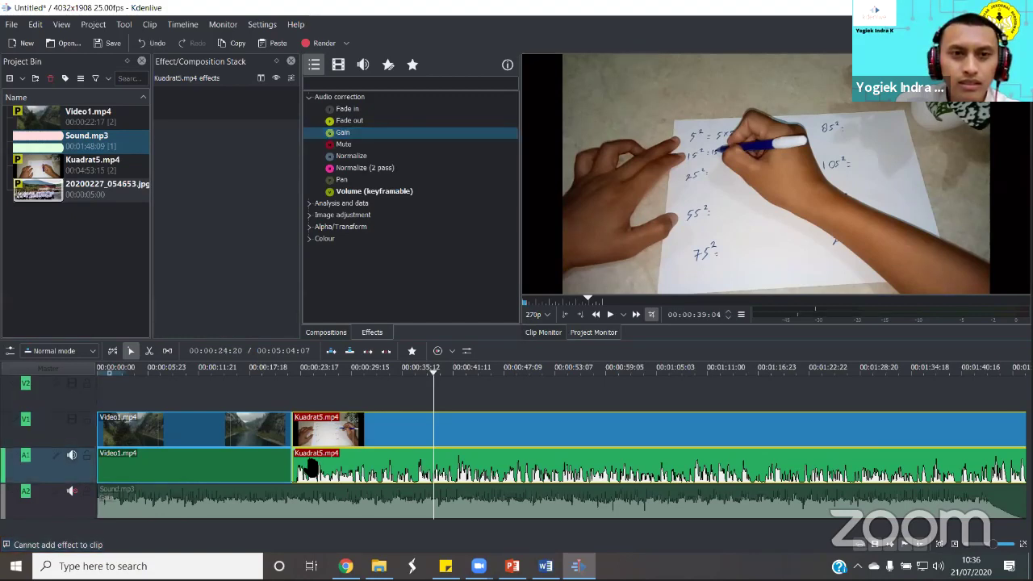
{"action": "double_click", "coordinate": [343, 133]}
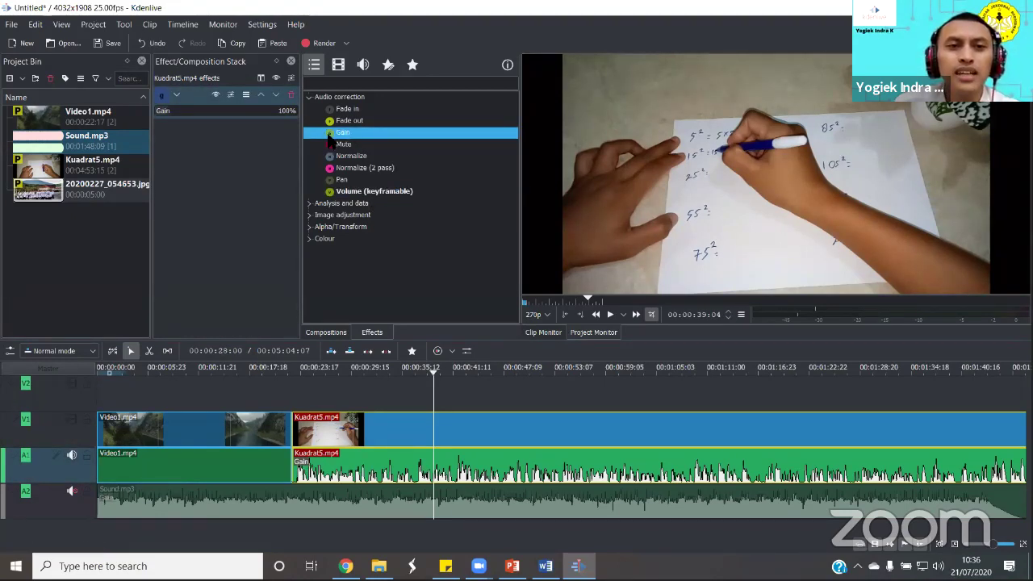
Set the Gain of the Kuadrat5.mp4 audio to 50% and play the timeline from 00:00:39:04
{"action": "left_click", "coordinate": [286, 112]}
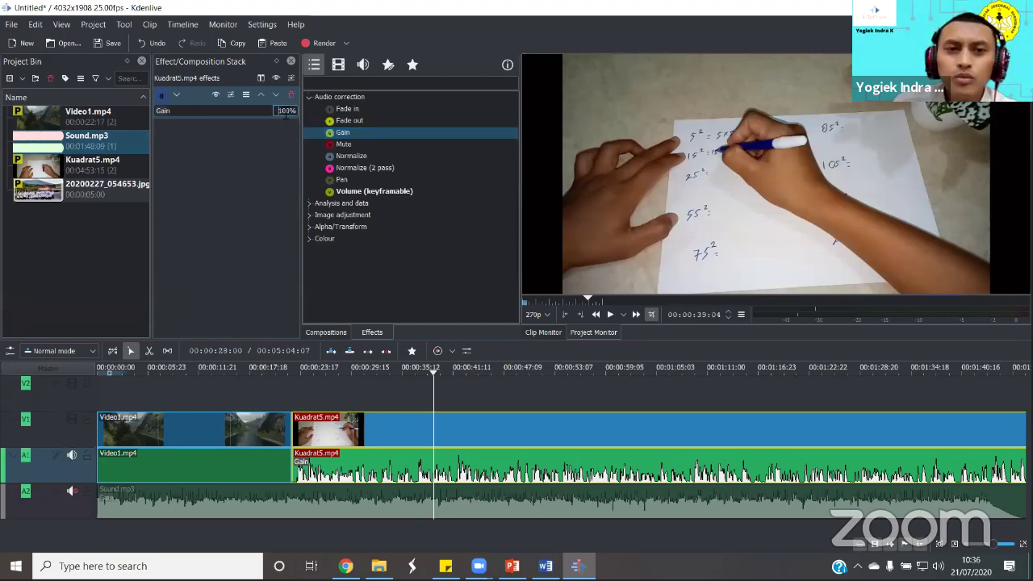
{"action": "double_click", "coordinate": [283, 113]}
{"action": "mouse_move", "coordinate": [284, 116]}
{"action": "left_mouse_down"}
{"action": "mouse_move", "coordinate": [305, 115]}
{"action": "mouse_move", "coordinate": [286, 115]}
{"action": "left_mouse_up"}
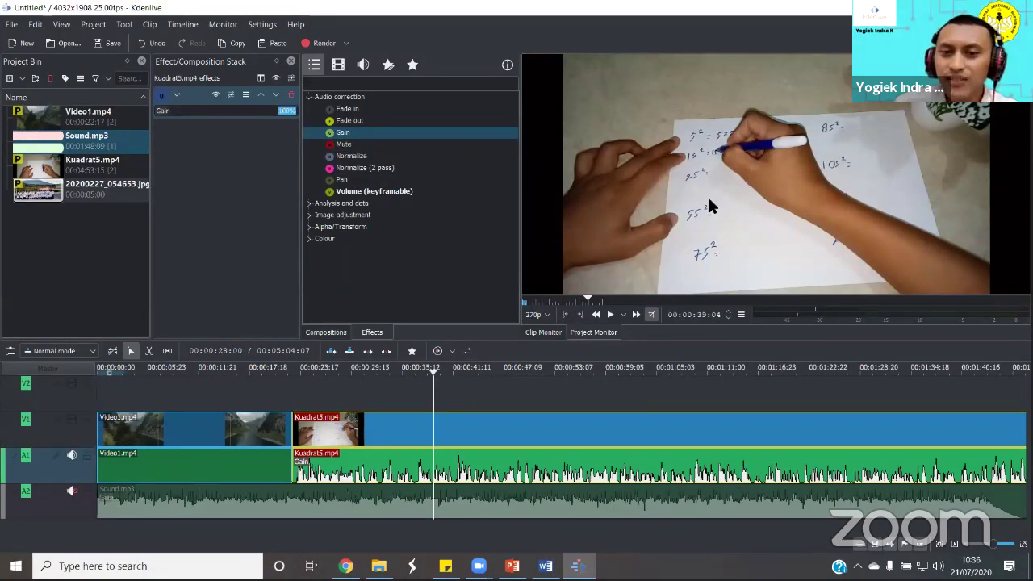
{"action": "left_click", "coordinate": [388, 135]}
{"action": "left_click", "coordinate": [282, 118]}
{"action": "left_click", "coordinate": [291, 111]}
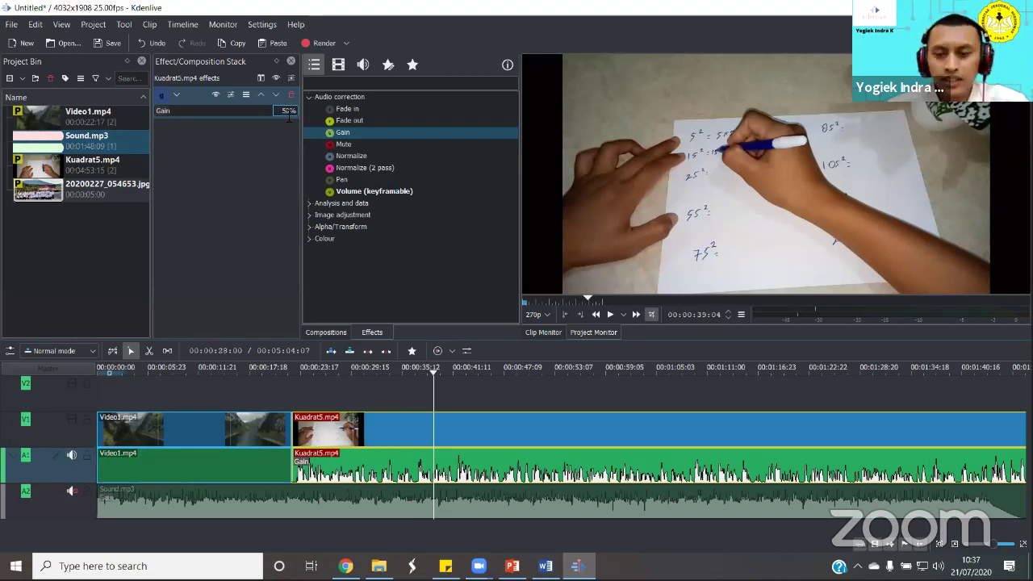
{"action": "left_click", "coordinate": [273, 129]}
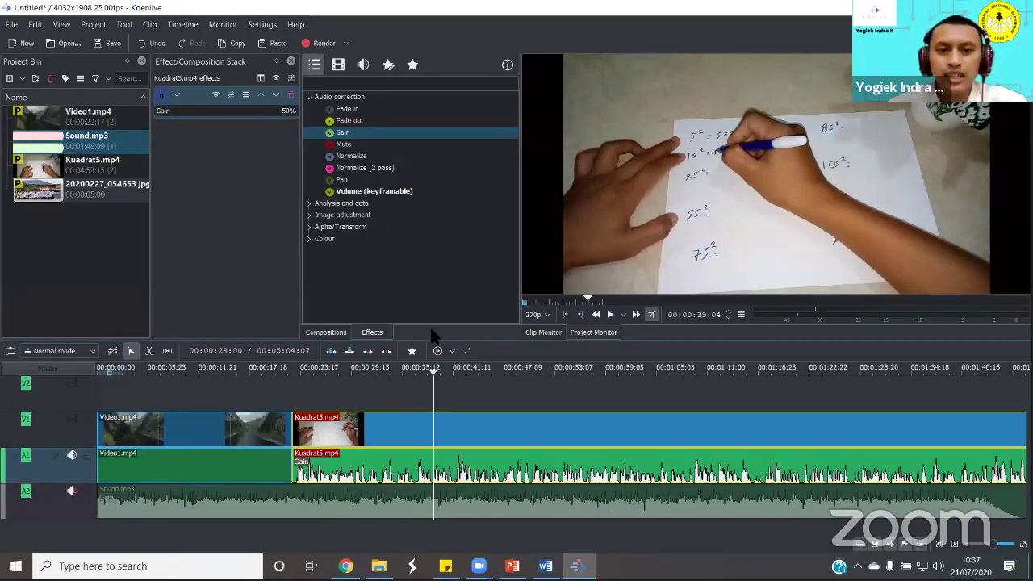
{"action": "left_click", "coordinate": [610, 315]}
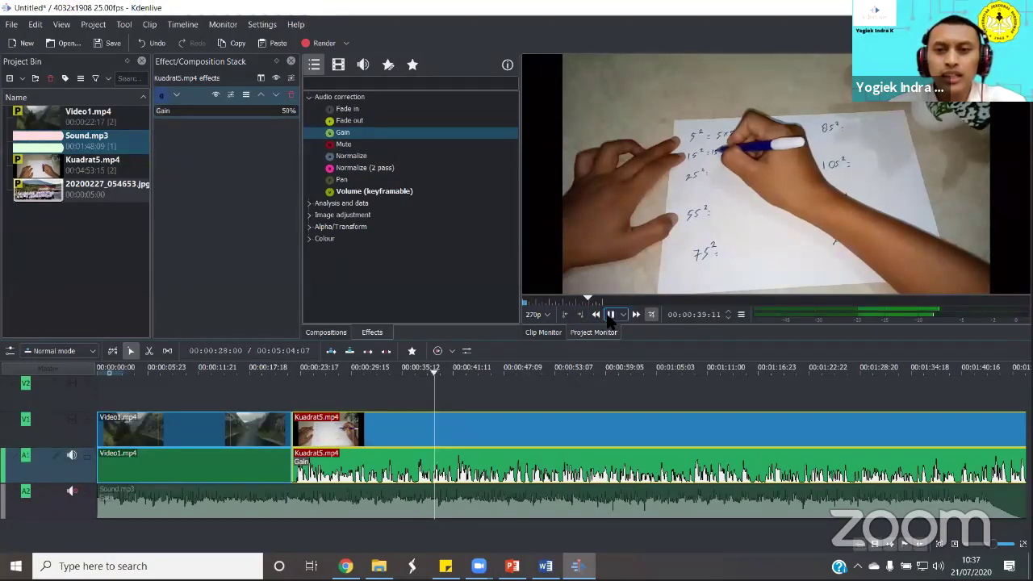
{"action": "left_click", "coordinate": [610, 315]}
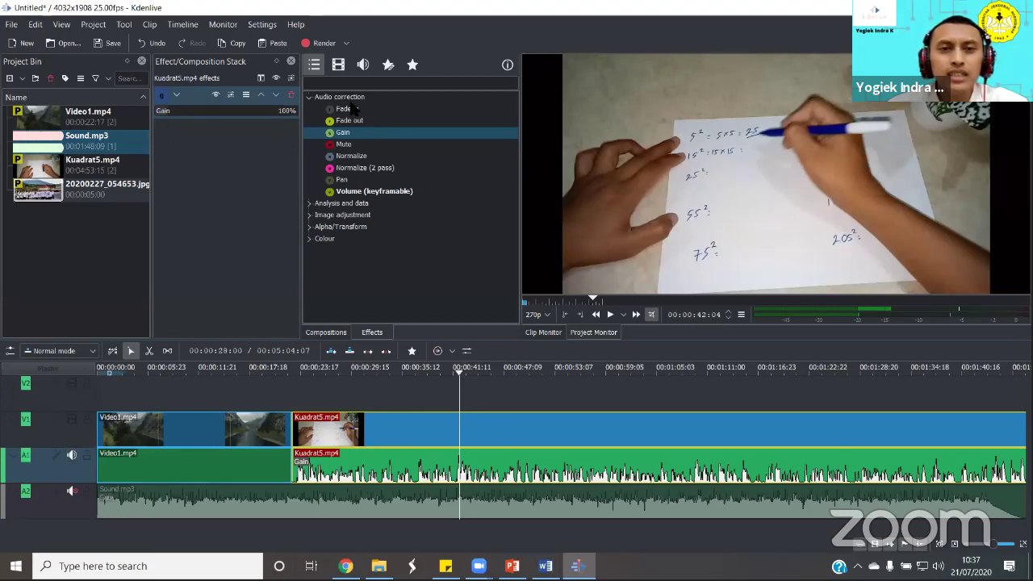
Test a Gain of 516% on the Kuadrat5.mp4 audio, lower it to 321%, and play the timeline until 00:00:50:00
{"action": "left_click_drag", "start_coordinate": [170, 113], "coordinate": [220, 119]}
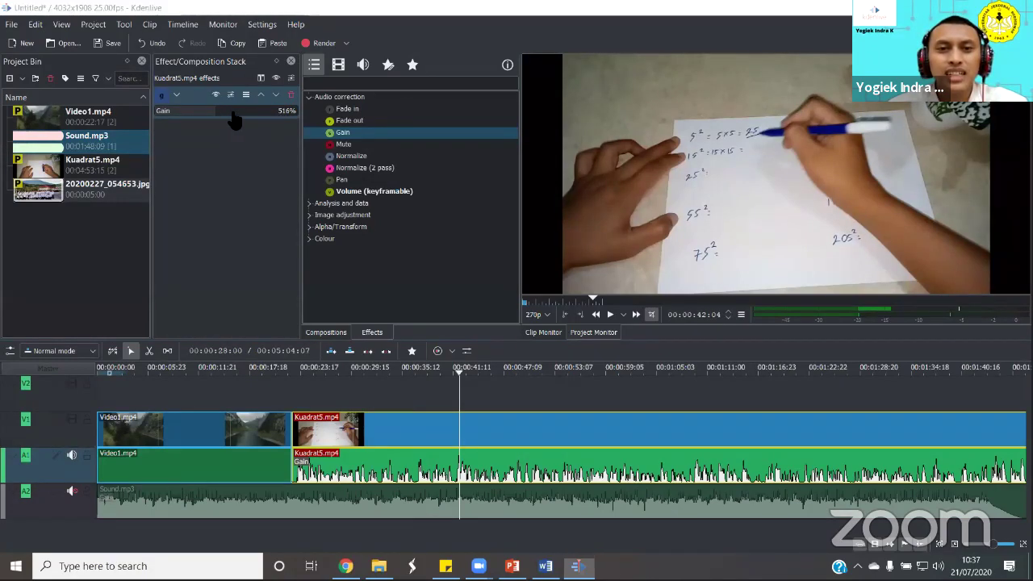
{"action": "left_click", "coordinate": [611, 315]}
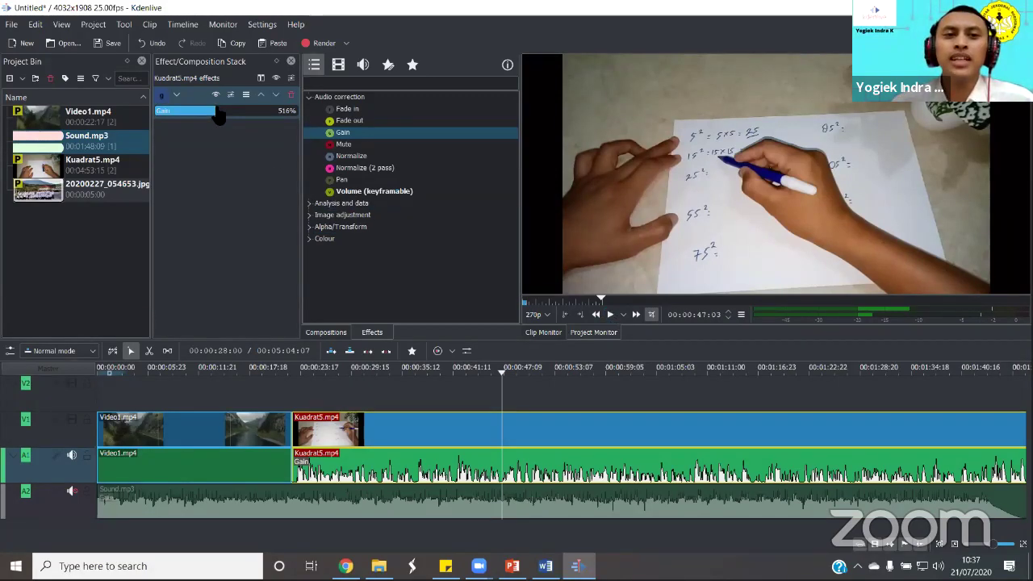
{"action": "mouse_move", "coordinate": [227, 114]}
{"action": "left_mouse_down"}
{"action": "mouse_move", "coordinate": [272, 113]}
{"action": "mouse_move", "coordinate": [172, 113]}
{"action": "mouse_move", "coordinate": [214, 113]}
{"action": "left_mouse_up"}
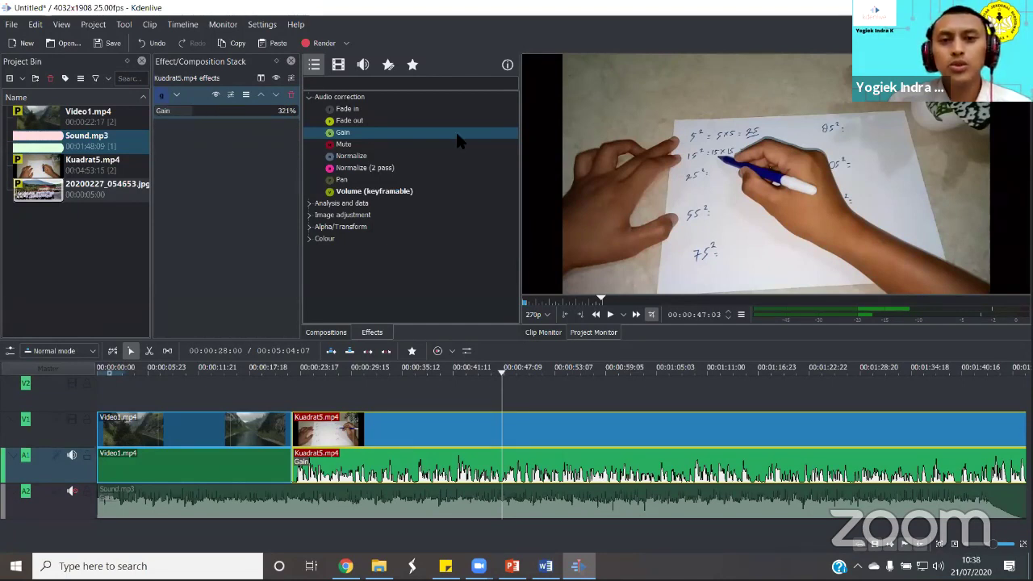
{"action": "left_click", "coordinate": [611, 314]}
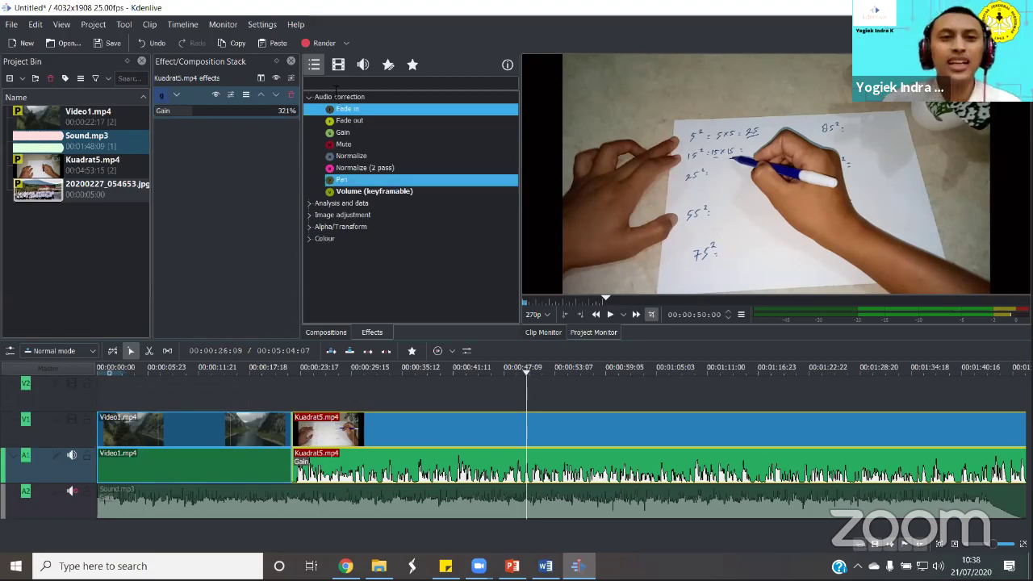
Open the rendering settings for the project and choose the MP4 (H264/AAC) output format
{"action": "left_click", "coordinate": [320, 43]}
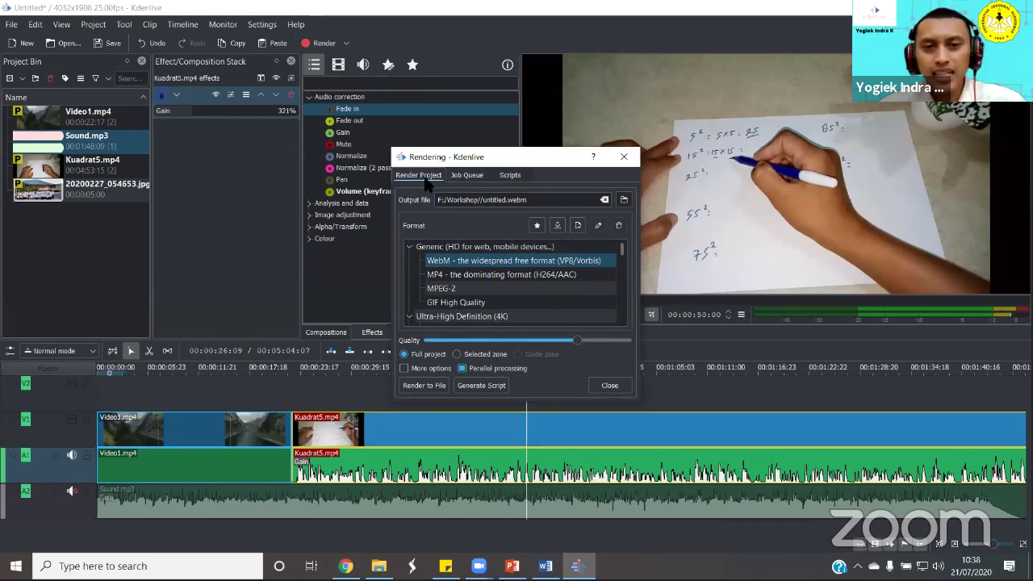
{"action": "left_click", "coordinate": [446, 277]}
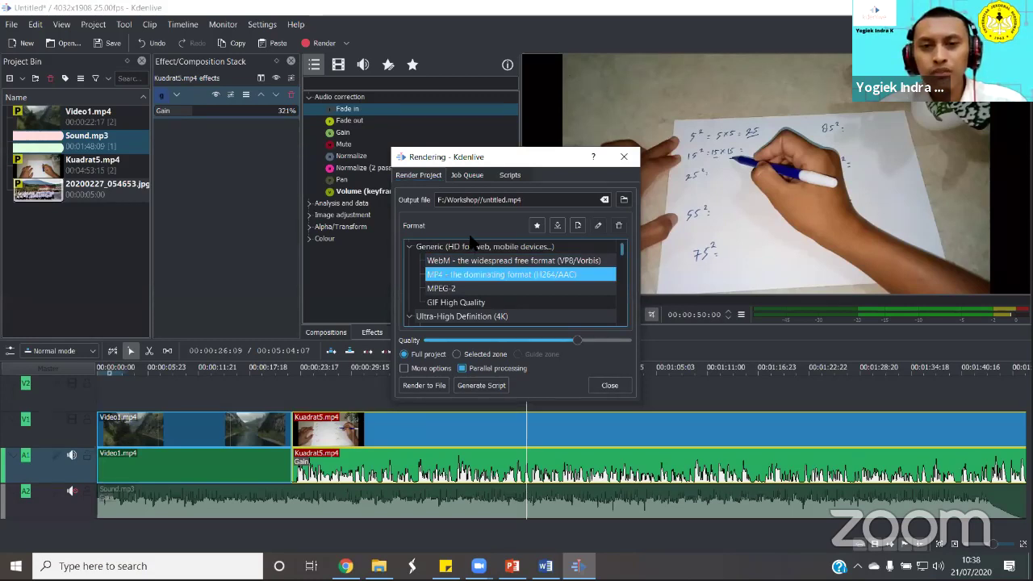
{"action": "double_click", "coordinate": [487, 199]}
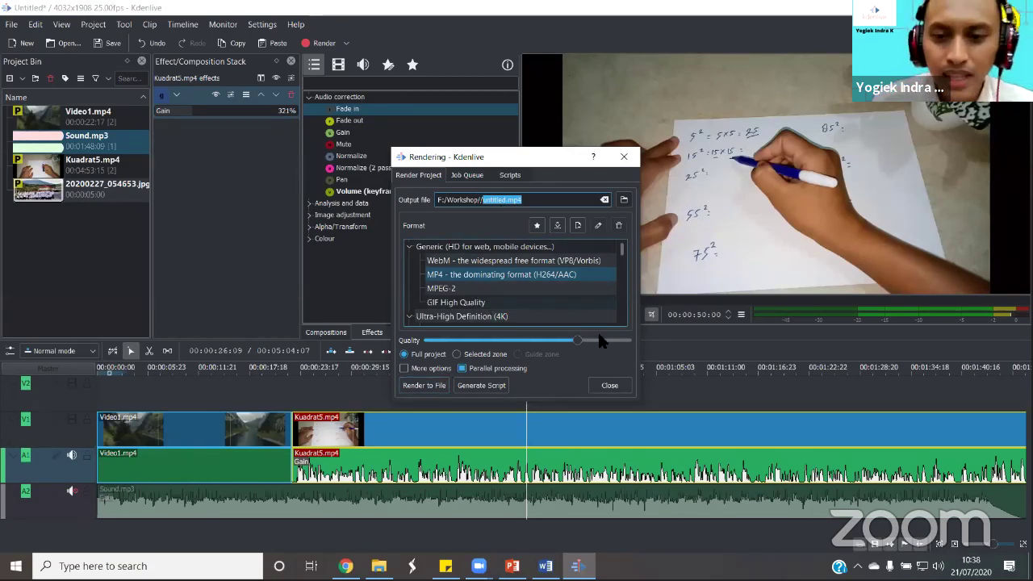
{"action": "left_click", "coordinate": [607, 386]}
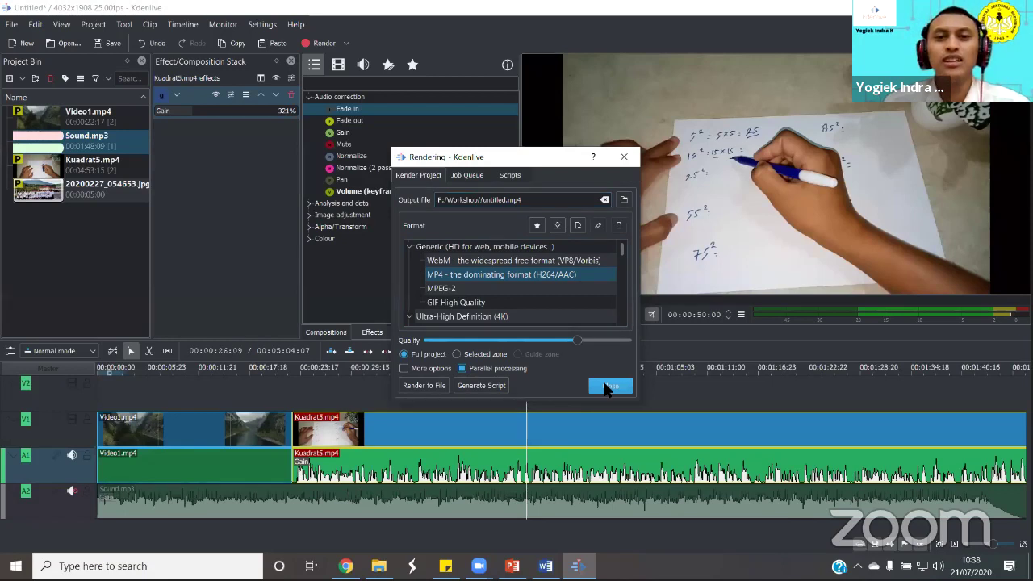
{"action": "left_click", "coordinate": [323, 43]}
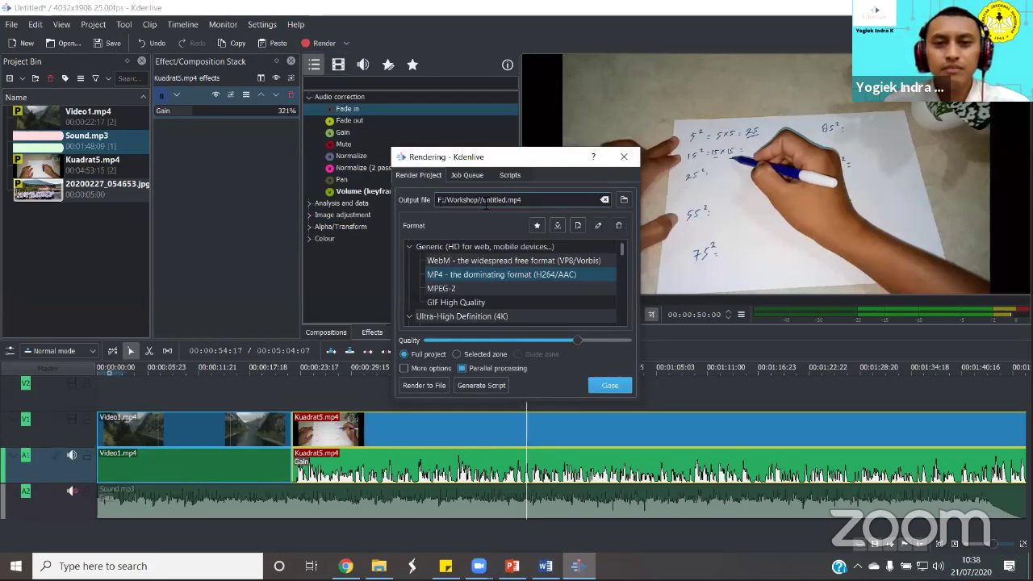
{"action": "left_click_drag", "start_coordinate": [483, 201], "coordinate": [438, 200]}
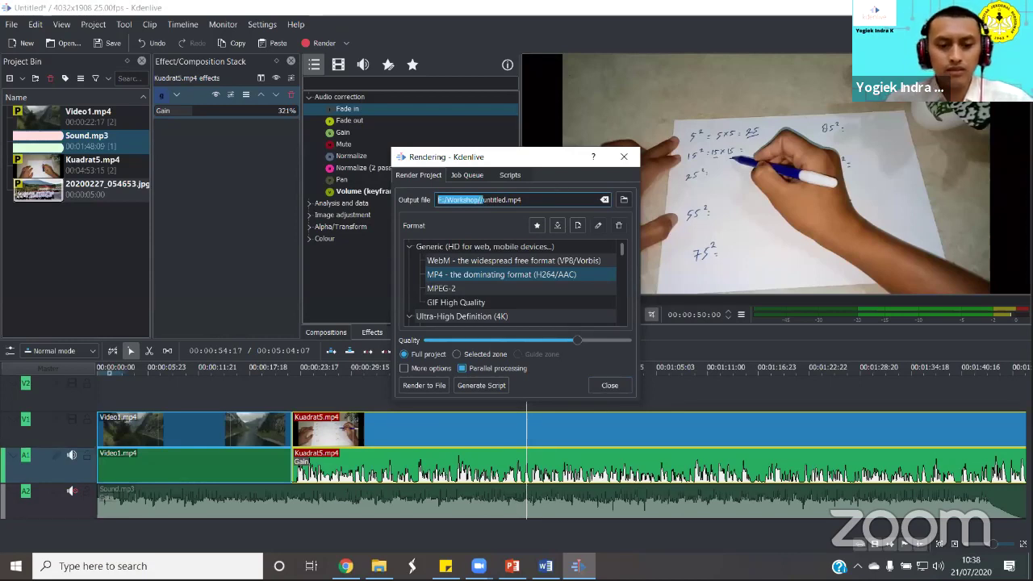
{"action": "type", "text": "Video/"}
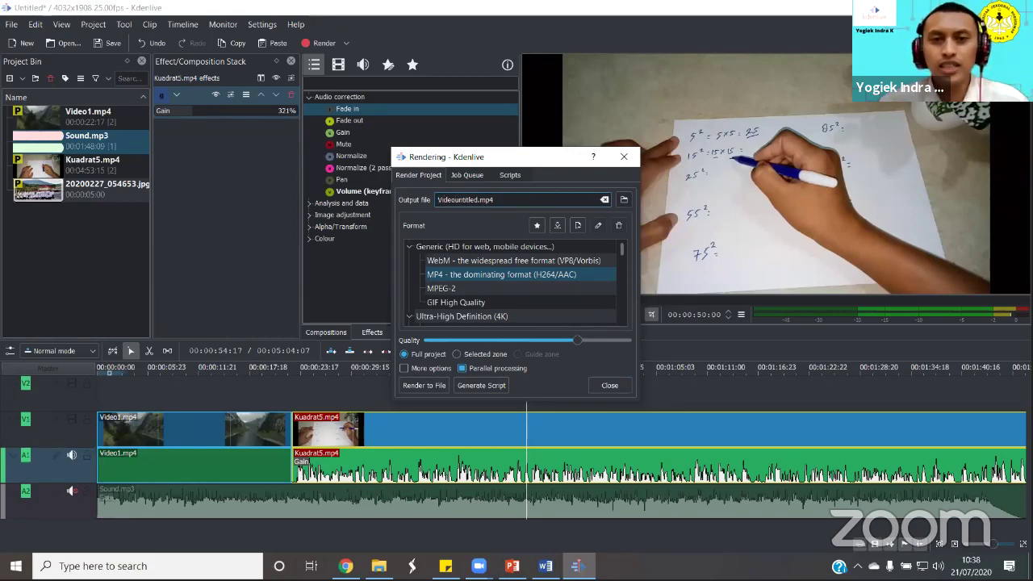
{"action": "key", "text": "ctrl+a"}
{"action": "key", "text": "ctrl+z"}
{"action": "left_click", "coordinate": [440, 200]}
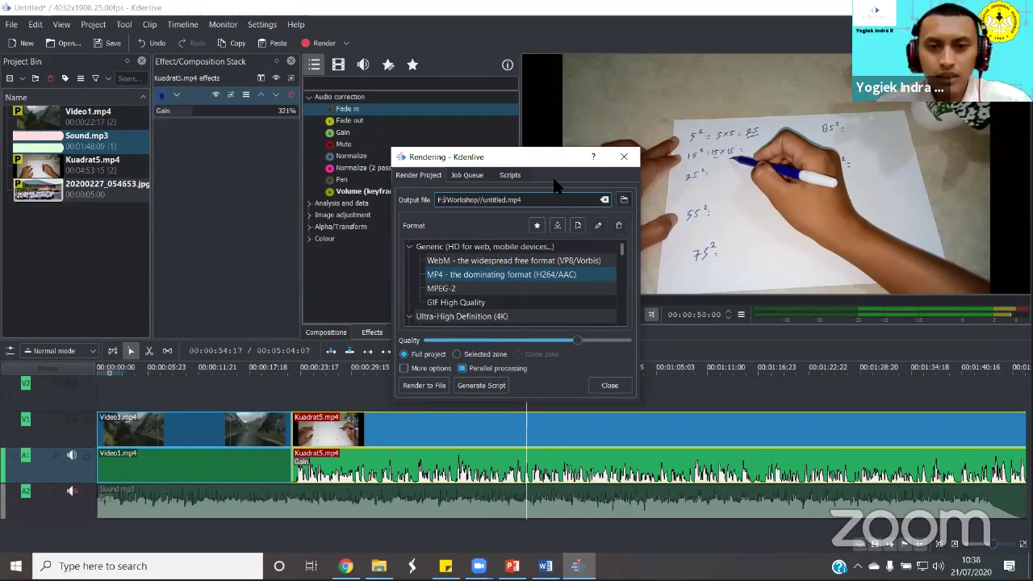
Name the output file Video Hasil.mp4 in F:/Workshop, start rendering the full project, and move the Rendering window aside
{"action": "left_click", "coordinate": [509, 199]}
{"action": "key", "text": "BackSpace"}
{"action": "key", "text": "BackSpace"}
{"action": "key", "text": "BackSpace"}
{"action": "key", "text": "BackSpace"}
{"action": "type", "text": "Video Hasil"}
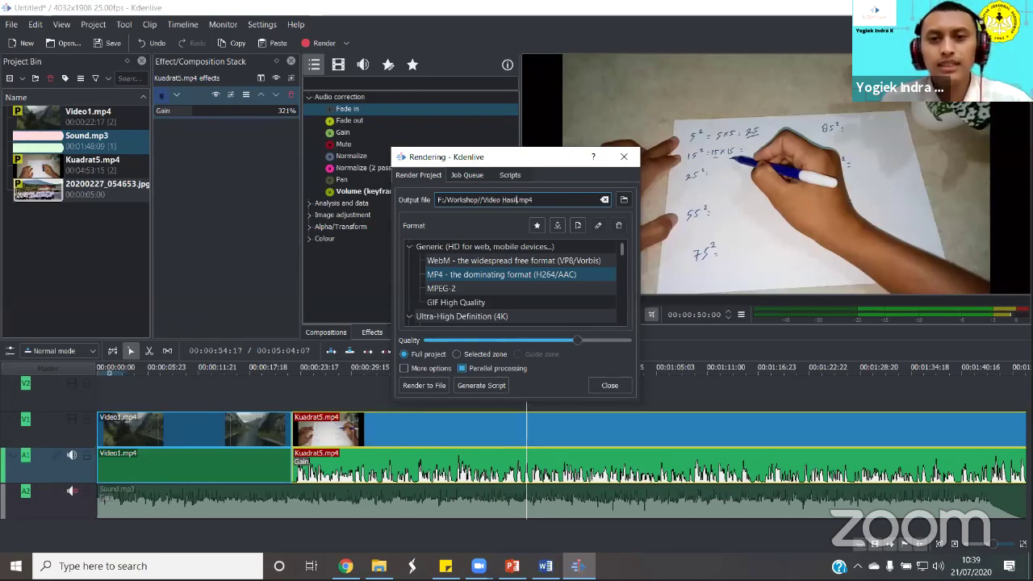
{"action": "left_click", "coordinate": [431, 388]}
{"action": "left_click_drag", "start_coordinate": [545, 156], "coordinate": [907, 4]}
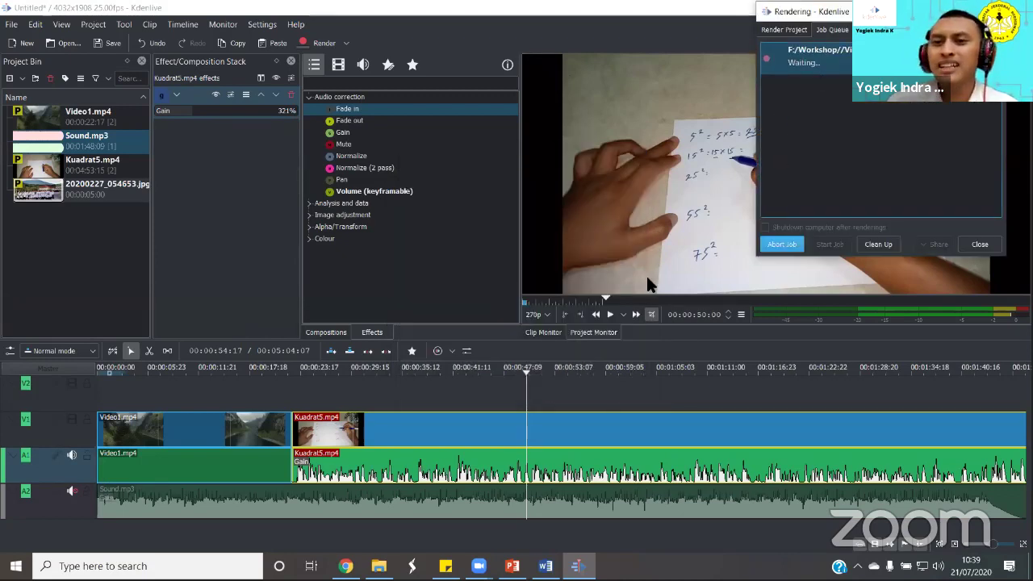
Move the playhead to 00:00:22:09, close to the cut between Video1.mp4 and Kuadrat5.mp4
{"action": "left_click", "coordinate": [249, 424]}
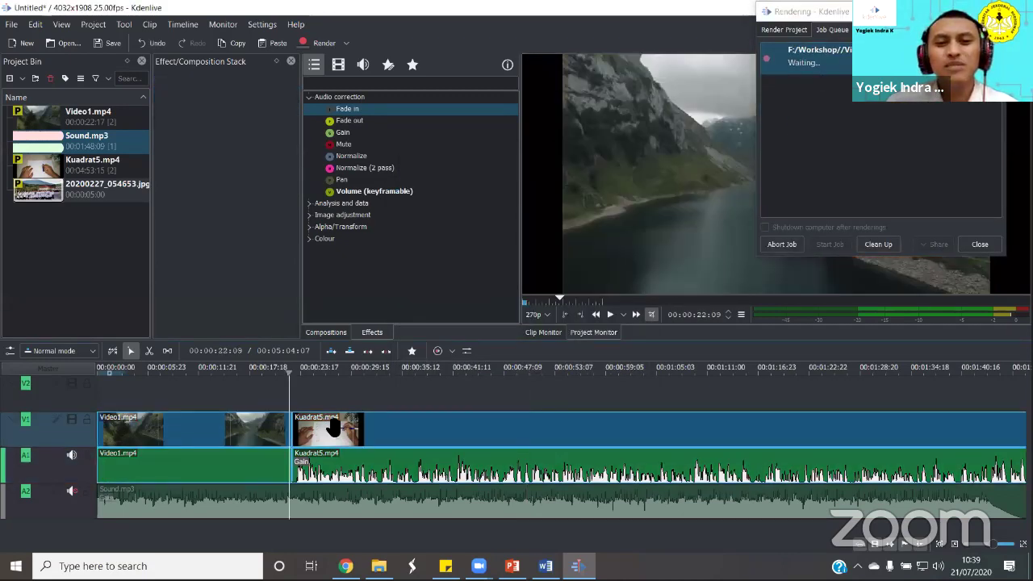
{"action": "left_click", "coordinate": [303, 432]}
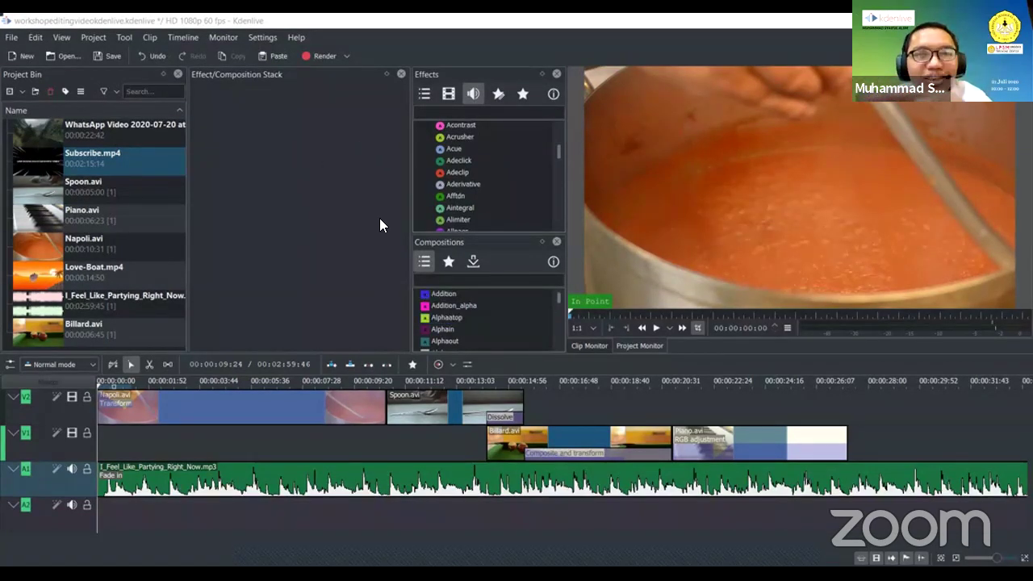
Widen the Effects and Compositions panels and give the Compositions list more height
{"action": "left_click_drag", "start_coordinate": [415, 98], "coordinate": [360, 100]}
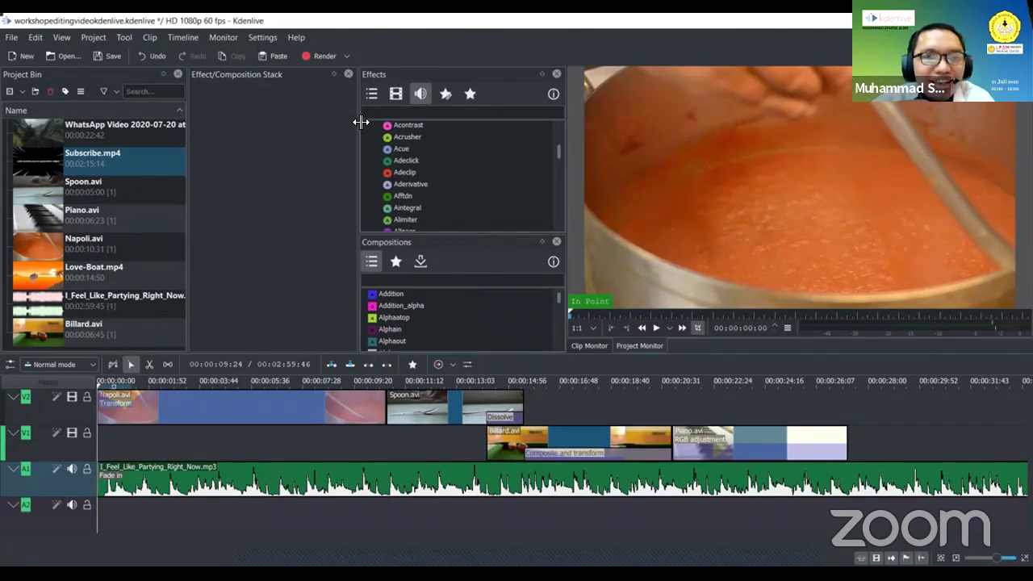
{"action": "left_click_drag", "start_coordinate": [477, 236], "coordinate": [477, 211]}
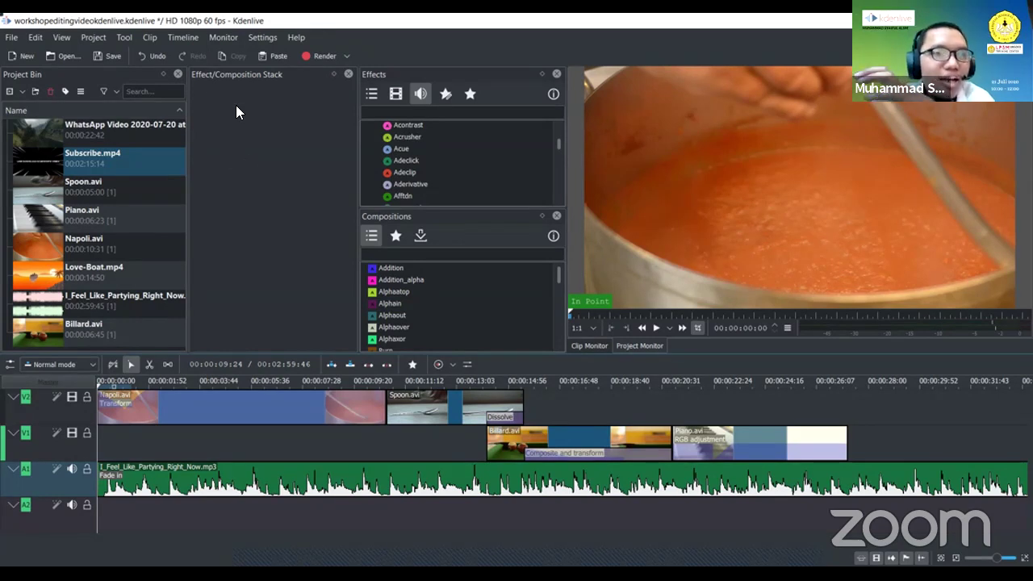
Preview the WhatsApp Video 2020-07-20 clip from the project bin and examine the available options for adding clips
{"action": "left_click", "coordinate": [97, 139]}
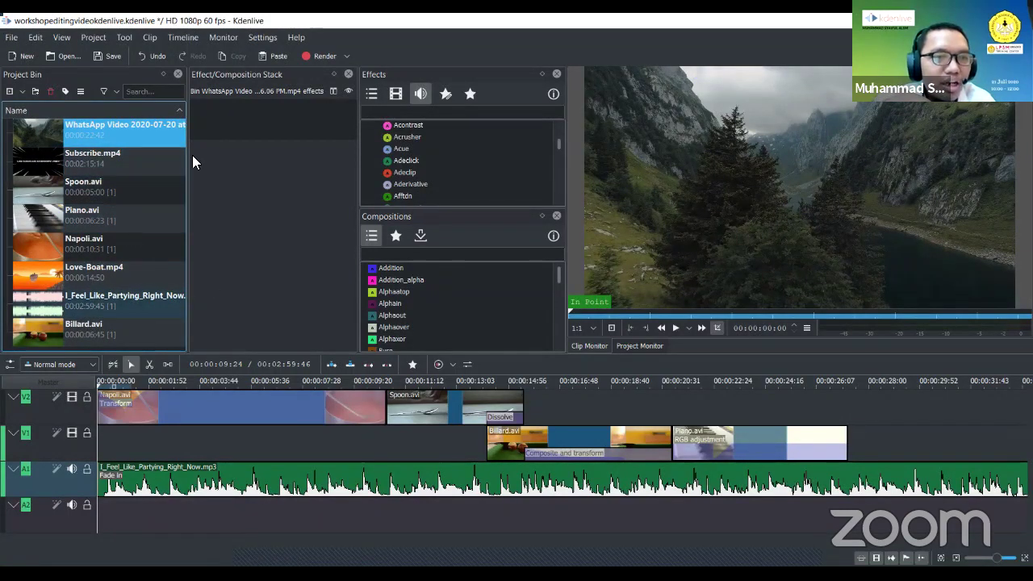
{"action": "left_click", "coordinate": [22, 91]}
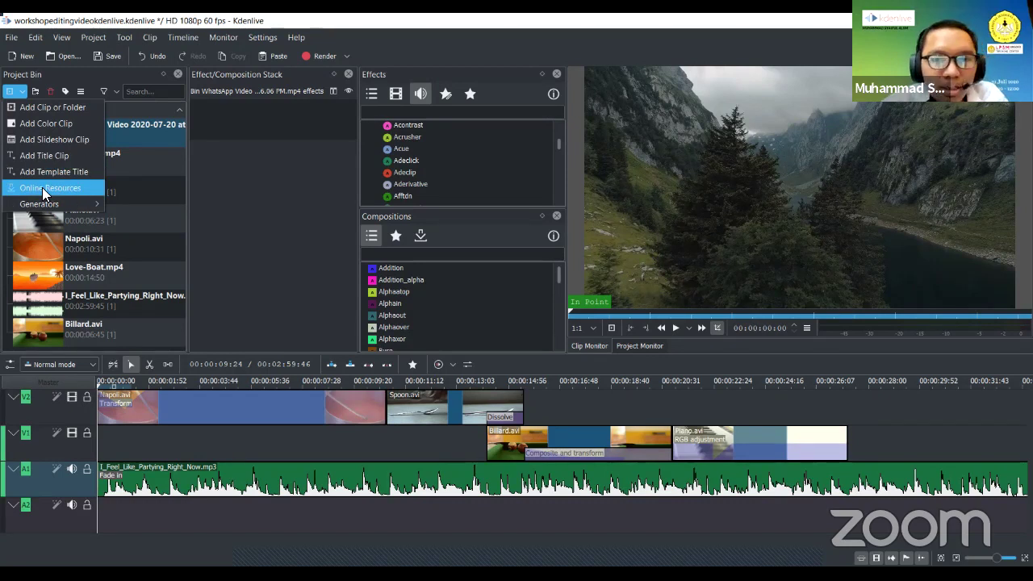
{"action": "left_click", "coordinate": [456, 503]}
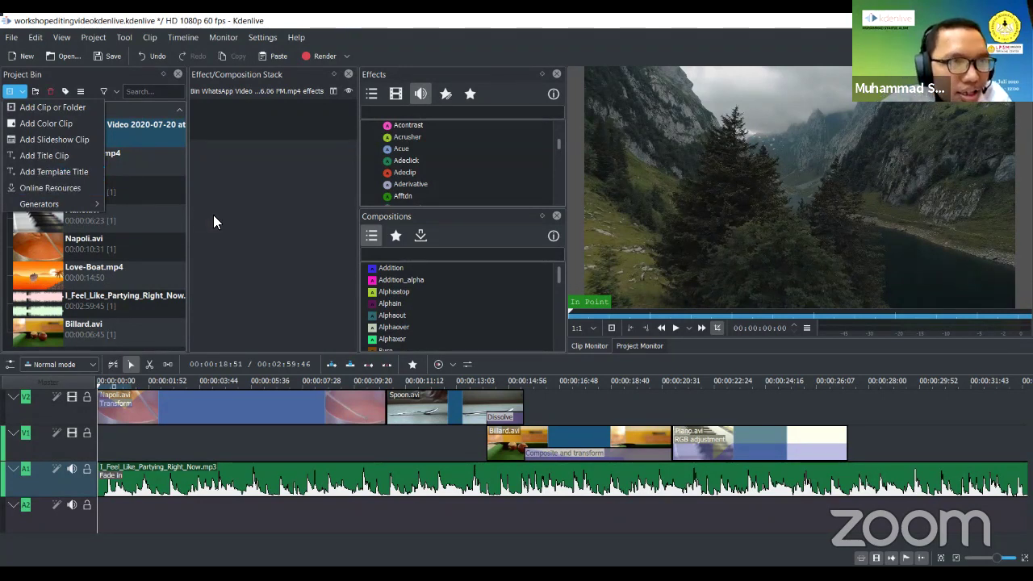
Preview the project bin clips from Billard.avi up to the WhatsApp Video 2020-07-20 clip
{"action": "key", "text": "Escape"}
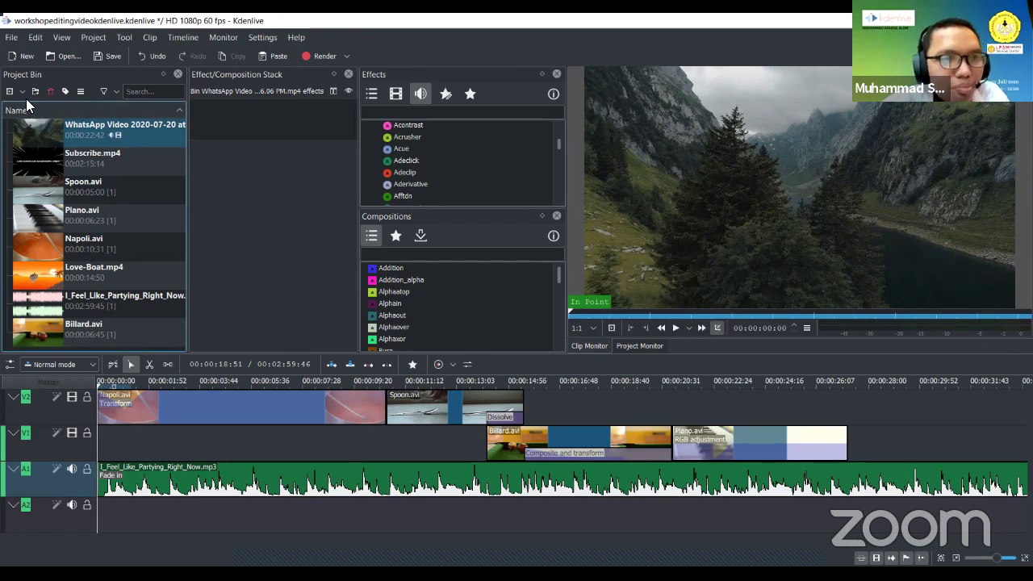
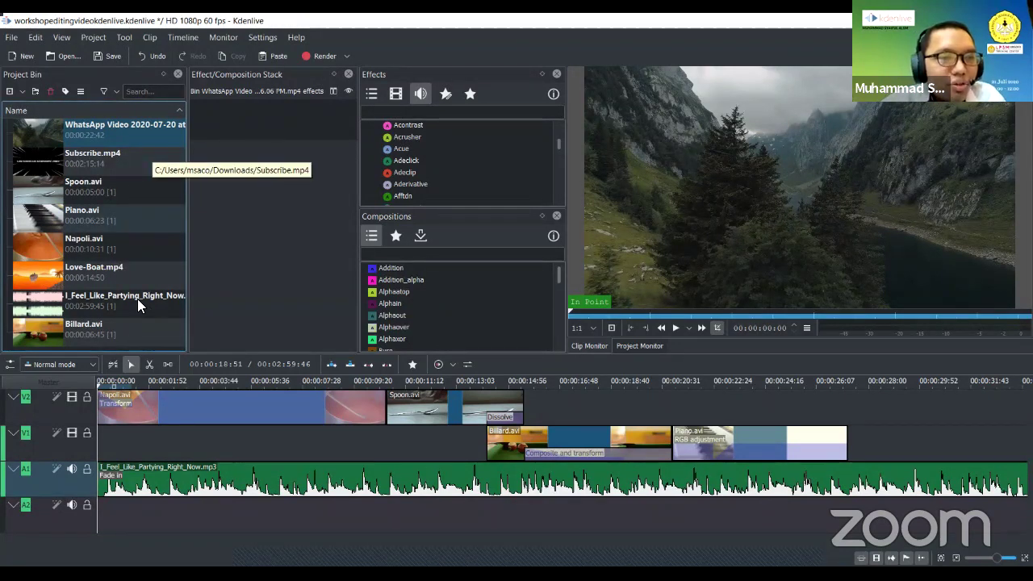
{"action": "left_click", "coordinate": [137, 327]}
{"action": "key", "text": "Up"}
{"action": "key", "text": "Up"}
{"action": "key", "text": "Up"}
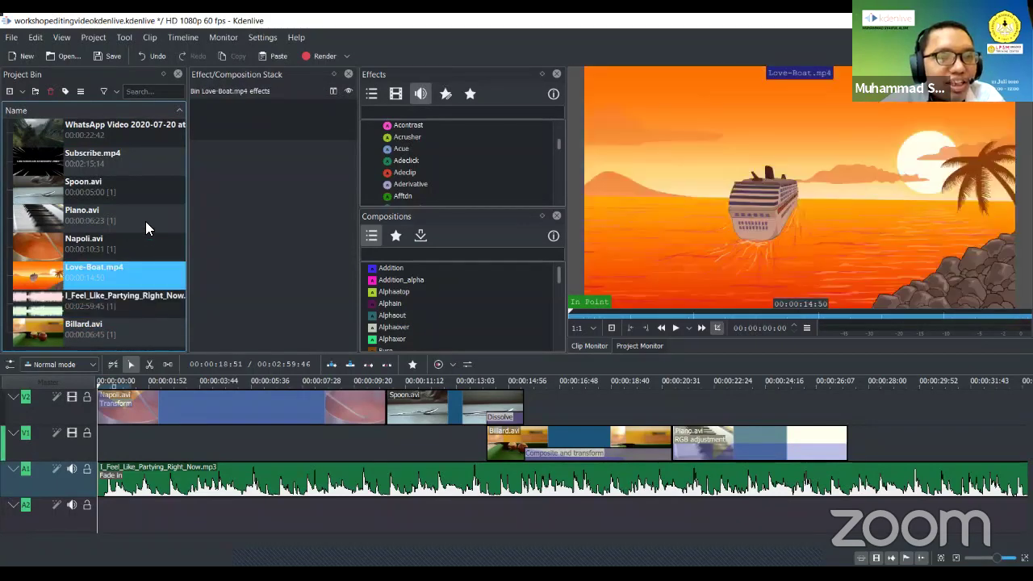
{"action": "key", "text": "Up"}
{"action": "key", "text": "Up"}
{"action": "key", "text": "Up"}
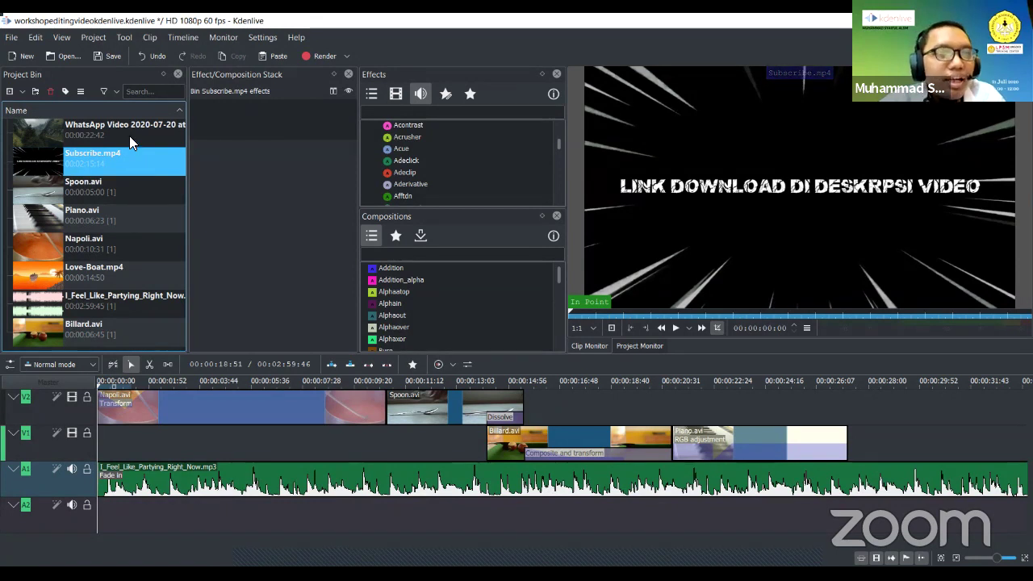
{"action": "left_click", "coordinate": [129, 136]}
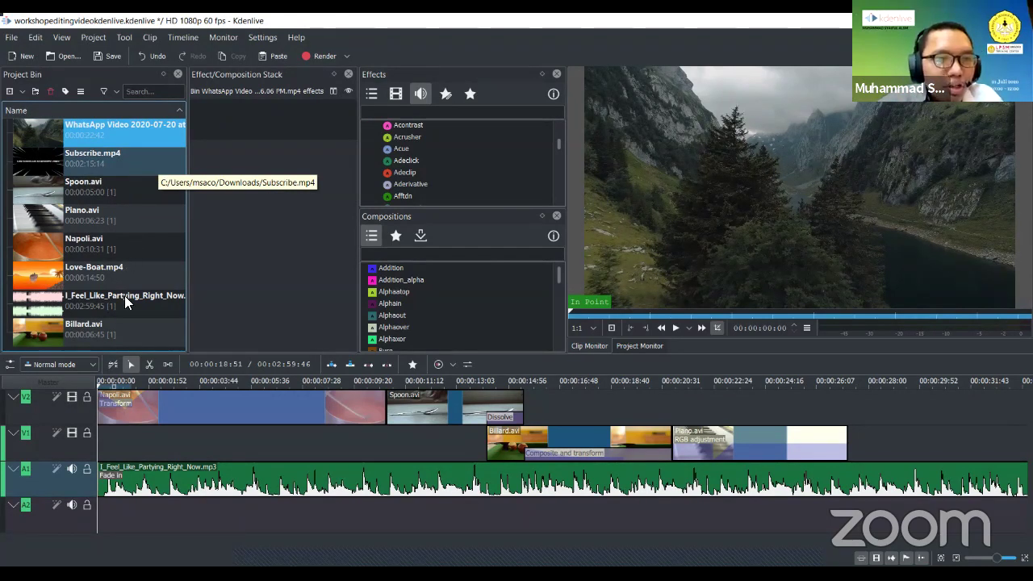
Check the Napoli.avi footage on the timeline at about 00:00:03:51 and return the playhead to the start
{"action": "left_click", "coordinate": [208, 437]}
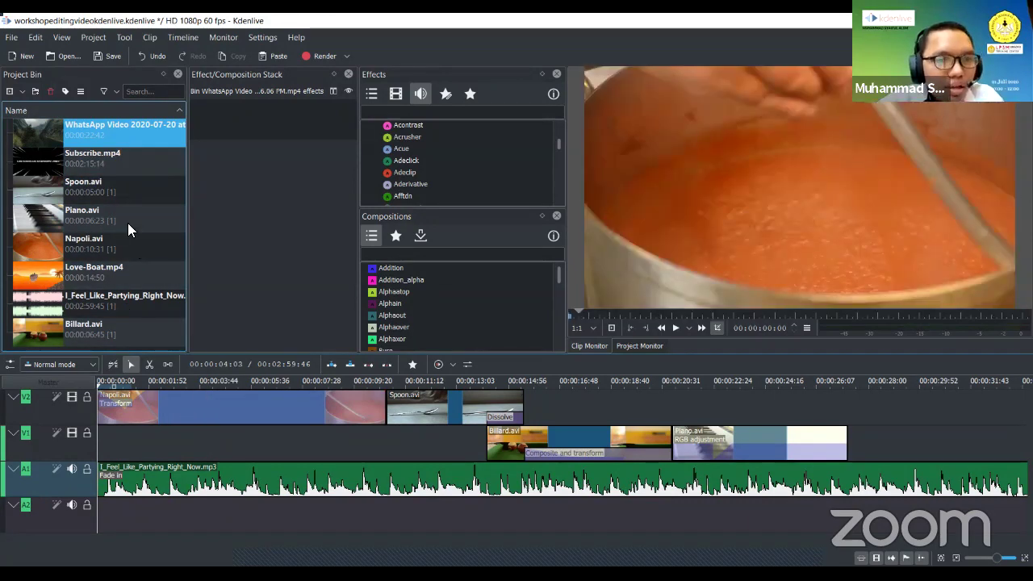
{"action": "left_click", "coordinate": [205, 386]}
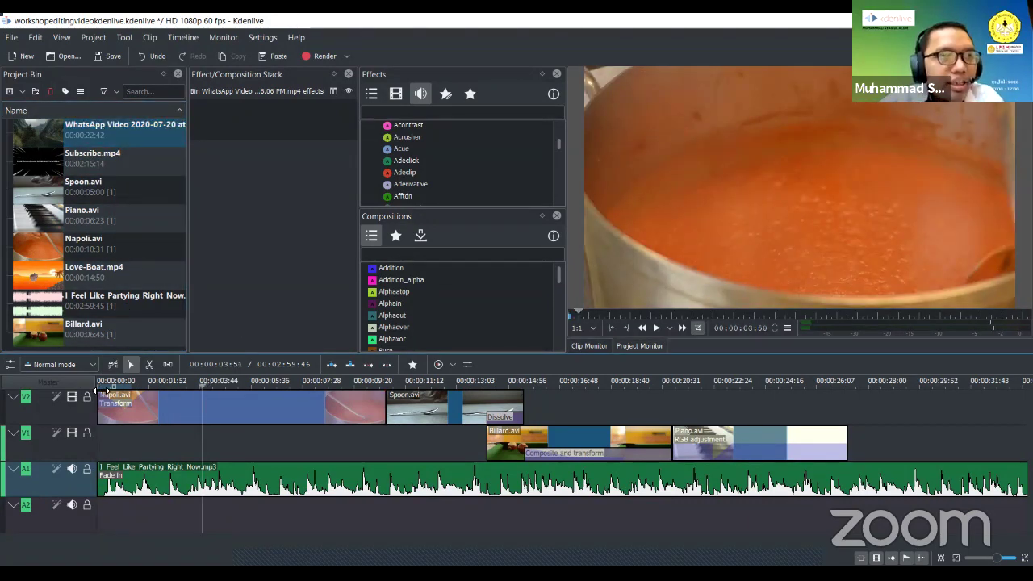
{"action": "left_click", "coordinate": [98, 391]}
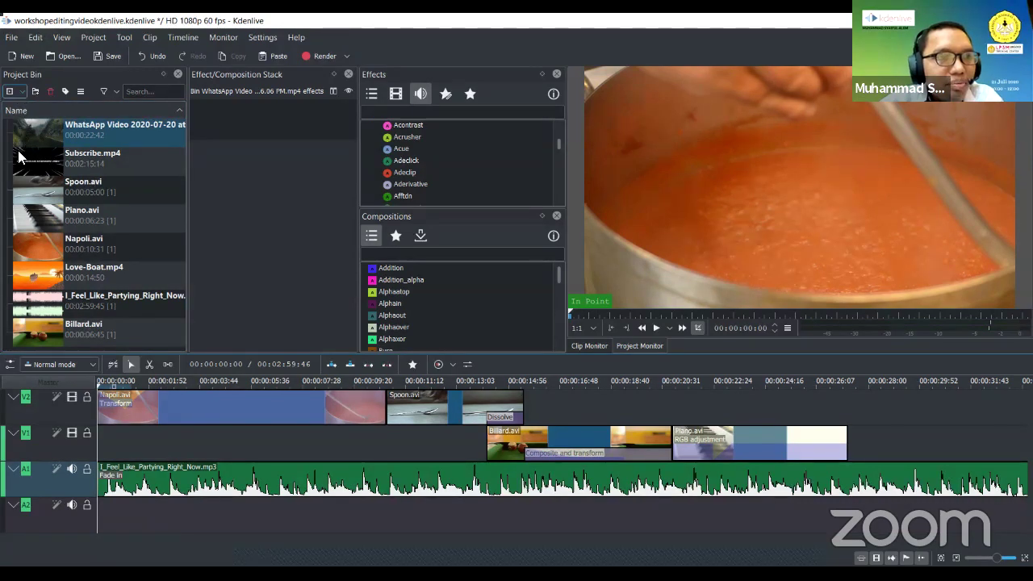
Create a new title clip and add the text "Selamat Datang di Workshop Kdenlive"
{"action": "left_click", "coordinate": [17, 91]}
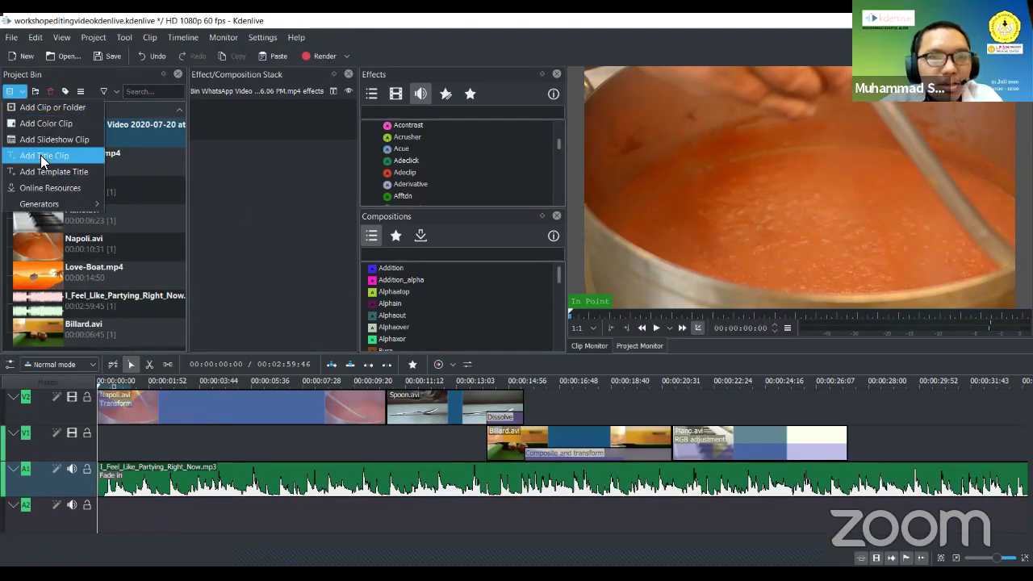
{"action": "key", "text": "Return"}
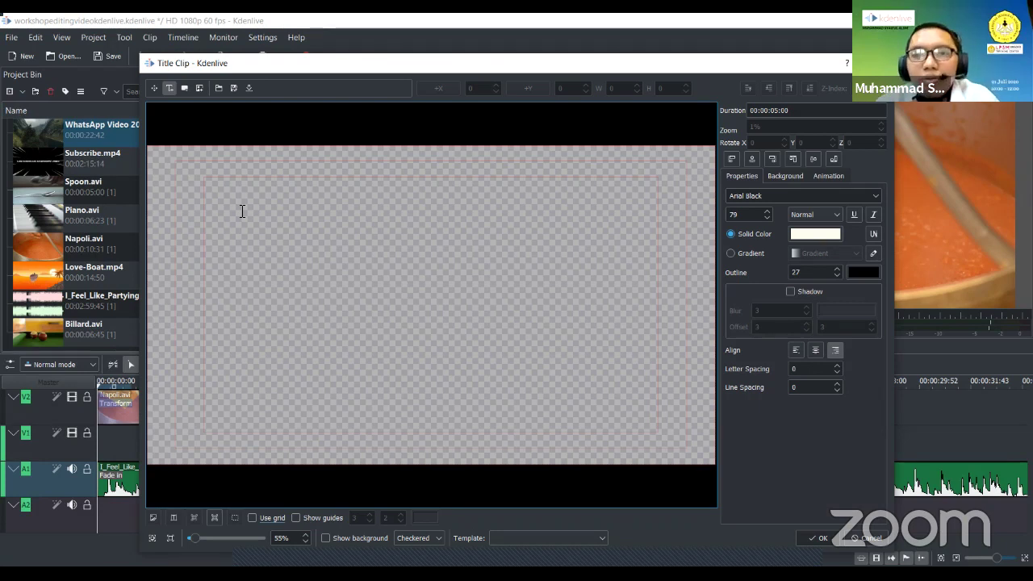
{"action": "left_click", "coordinate": [270, 211]}
{"action": "key", "text": "BackSpace"}
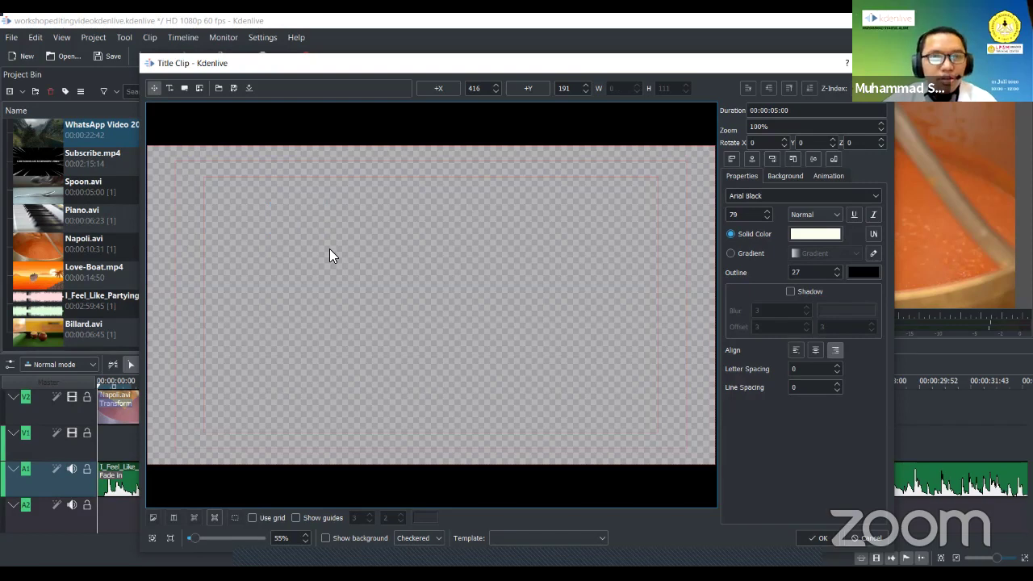
{"action": "type", "text": "Selama"}
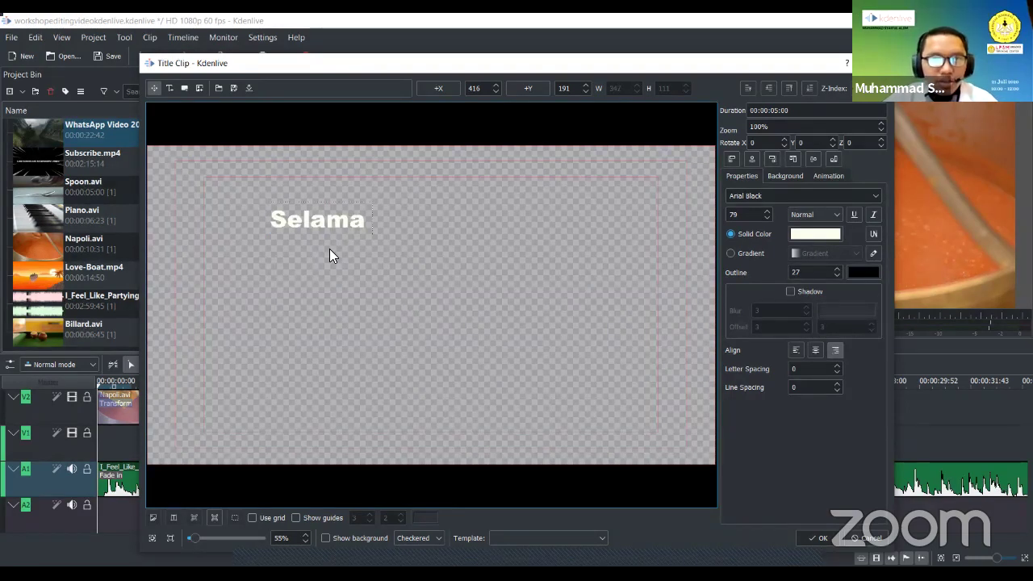
{"action": "type", "text": "t da"}
{"action": "key", "text": "BackSpace"}
{"action": "key", "text": "BackSpace"}
{"action": "type", "text": "D"}
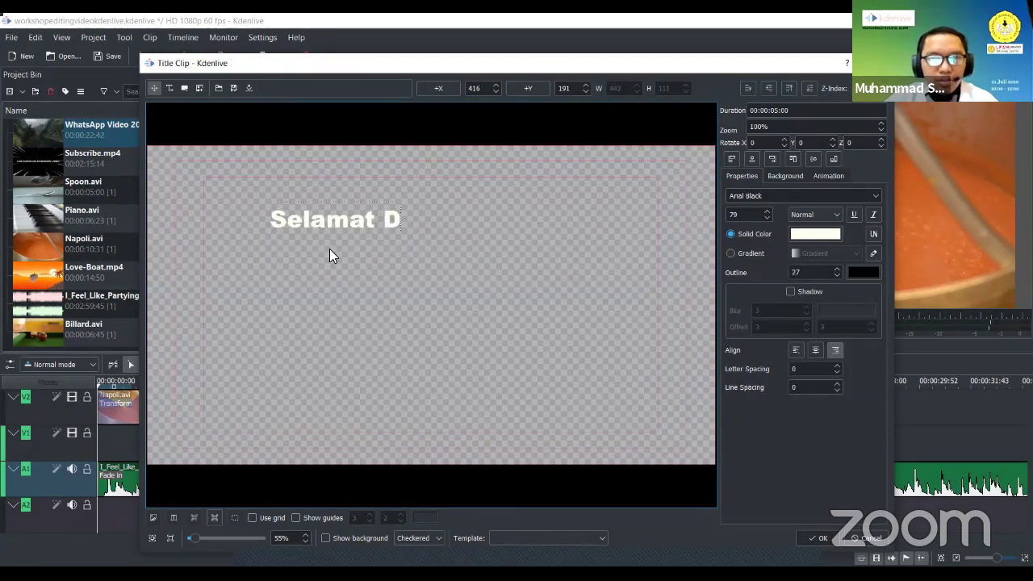
{"action": "type", "text": "atang di W"}
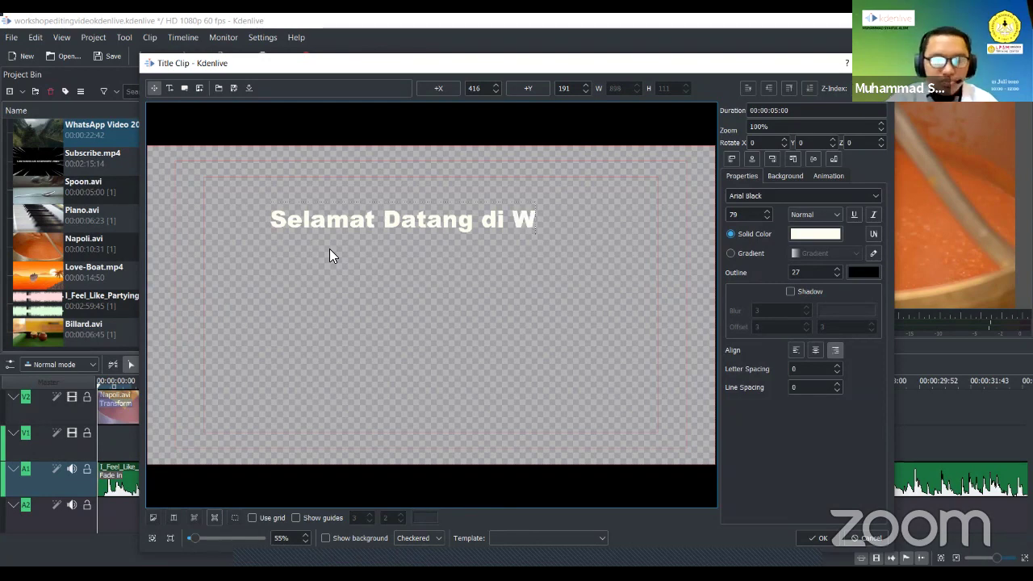
{"action": "type", "text": "orkshop"}
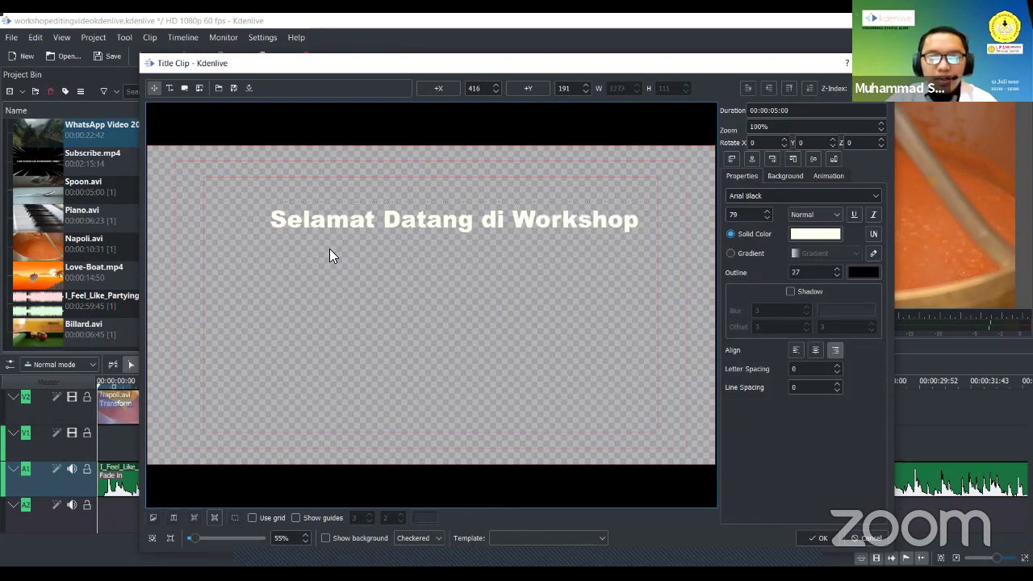
{"action": "type", "text": " Kdenliv"}
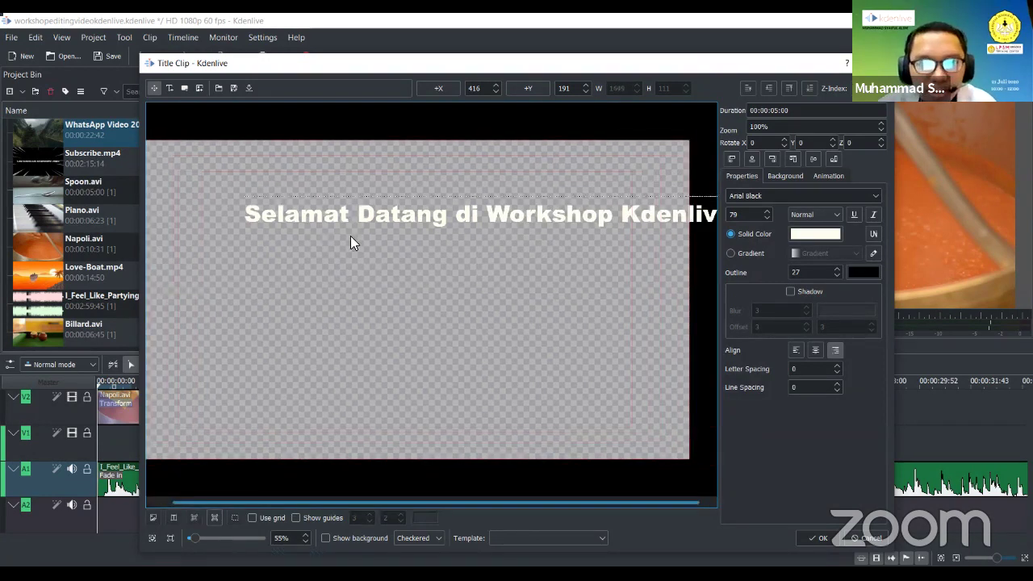
Move the title text to the upper part of the frame, at about X 142, Y 113
{"action": "left_click_drag", "start_coordinate": [411, 218], "coordinate": [334, 230]}
{"action": "key", "text": "Escape"}
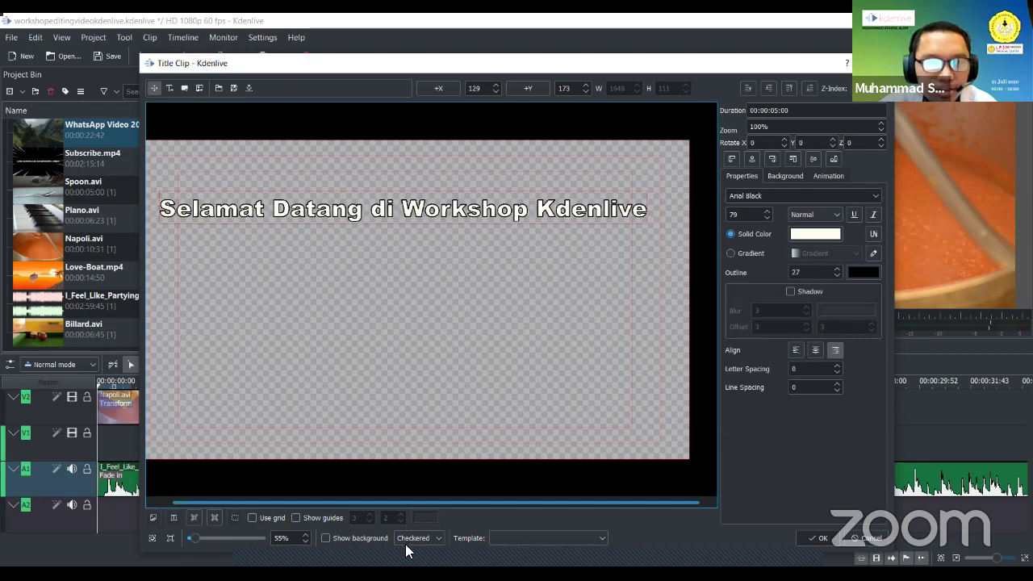
{"action": "left_click_drag", "start_coordinate": [351, 501], "coordinate": [328, 503]}
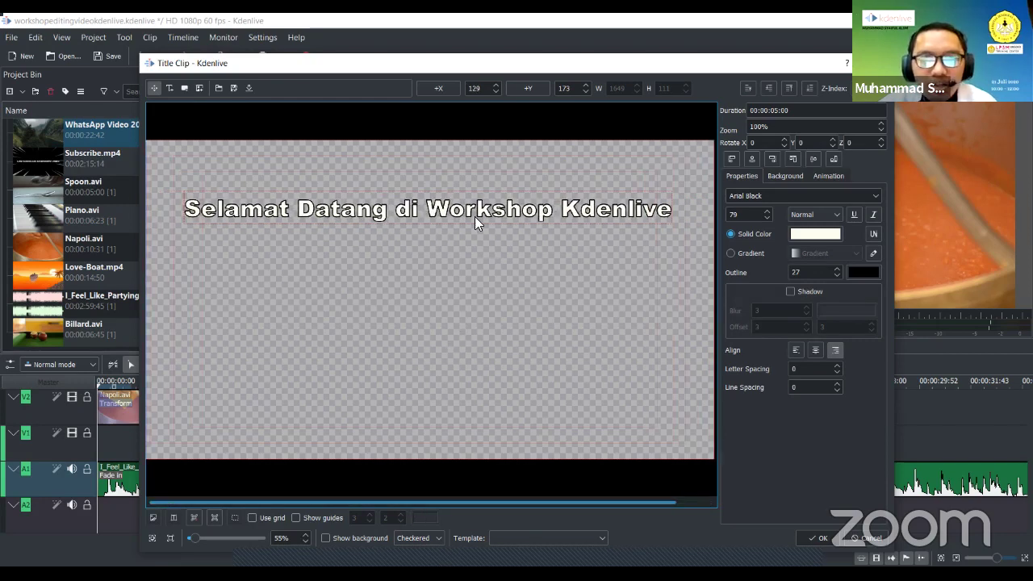
{"action": "left_click_drag", "start_coordinate": [478, 219], "coordinate": [487, 190]}
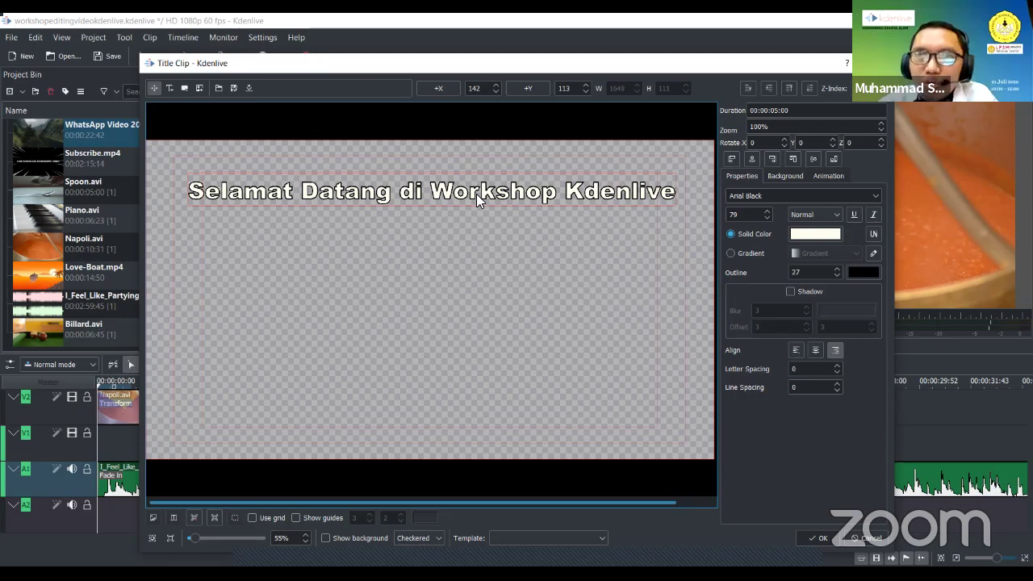
Try enlarging the title text to a zoom of 102% and restore it to 100%
{"action": "left_click", "coordinate": [771, 111]}
{"action": "left_click", "coordinate": [785, 126]}
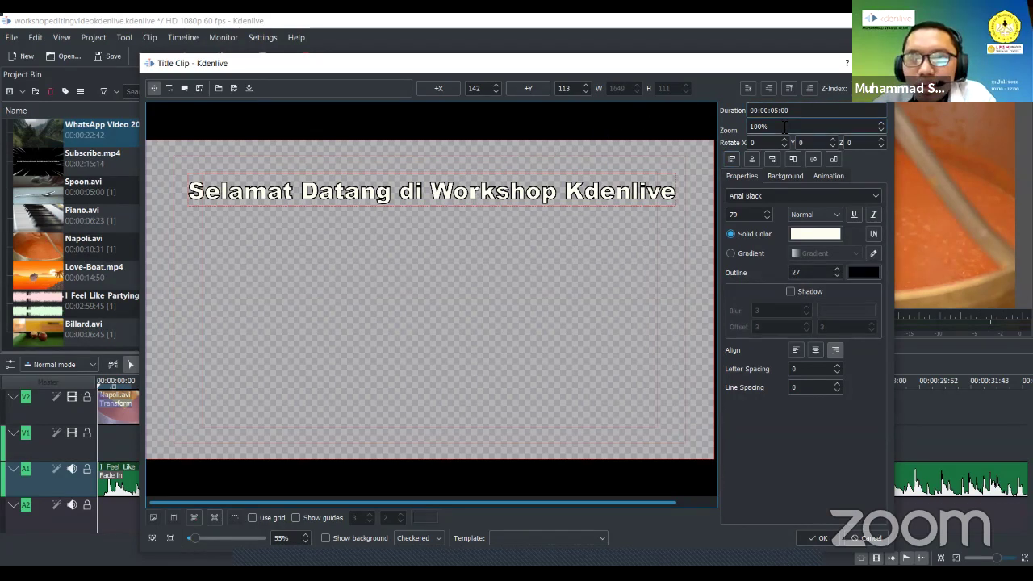
{"action": "scroll", "coordinate": [878, 128], "scroll_direction": "up", "scroll_amount": 4}
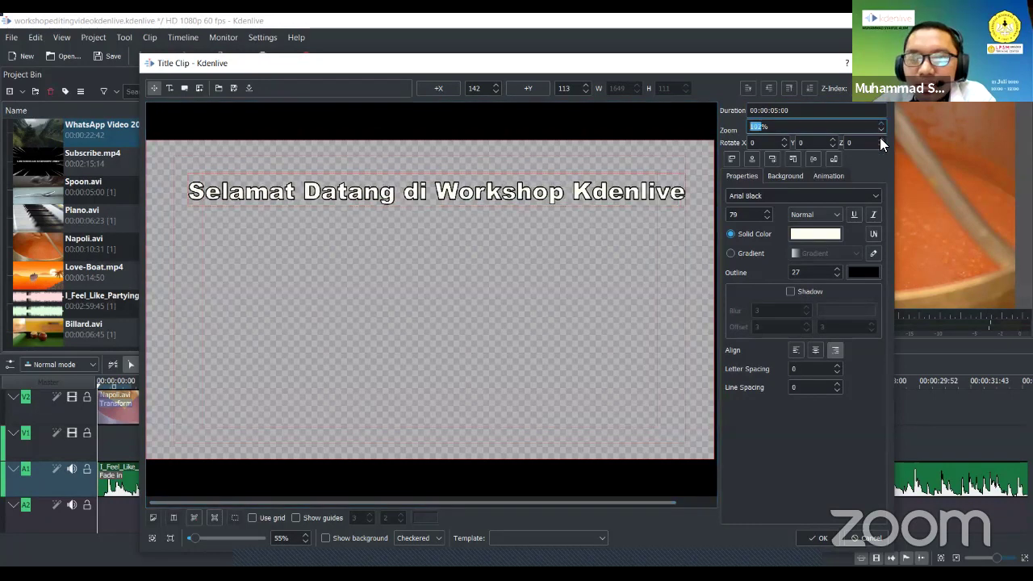
{"action": "scroll", "coordinate": [879, 130], "scroll_direction": "down", "scroll_amount": 4}
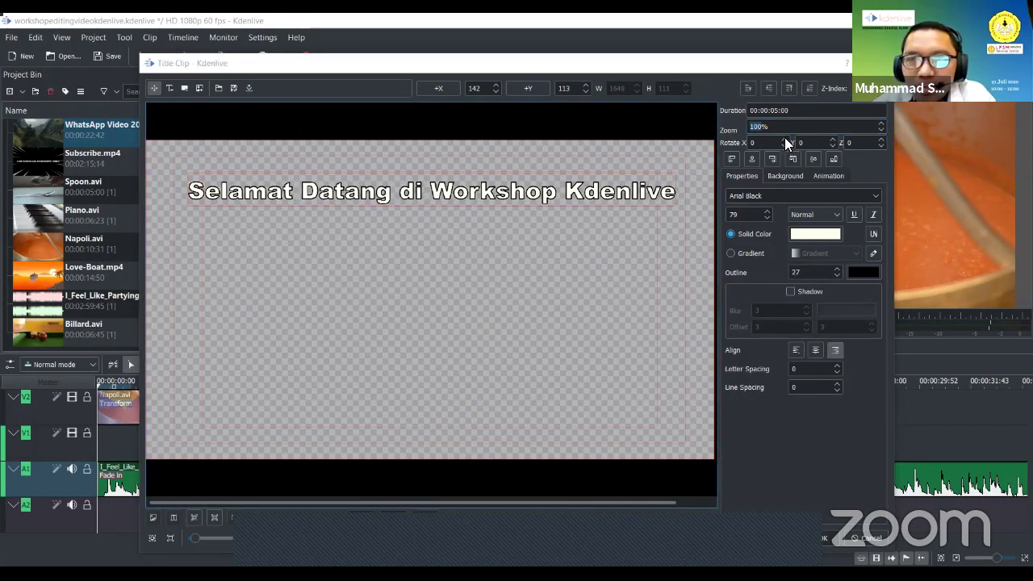
Try rotating the title text 90 degrees around the X axis and reset that rotation to 0
{"action": "scroll", "coordinate": [759, 143], "scroll_direction": "up", "scroll_amount": 3}
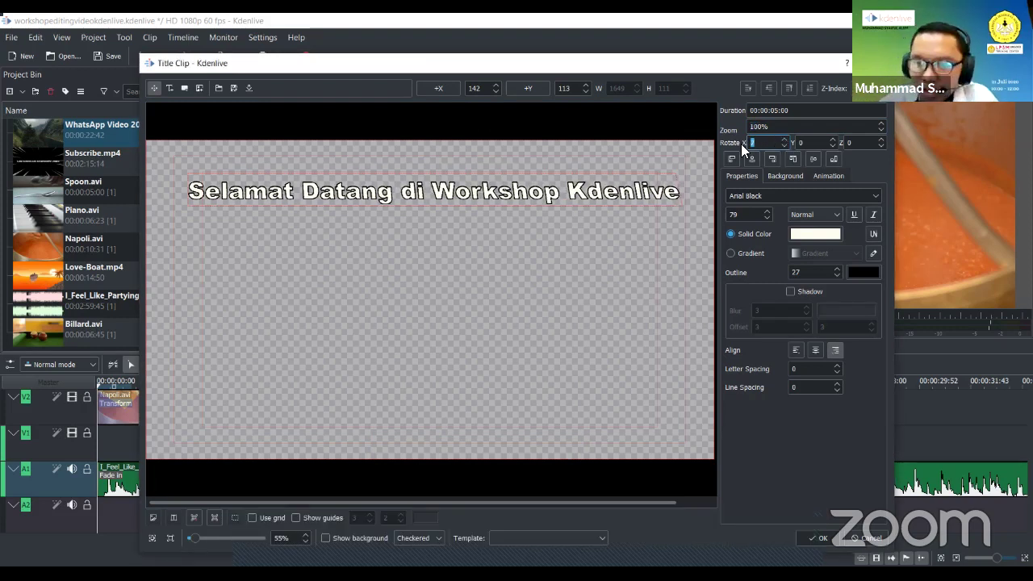
{"action": "type", "text": "90"}
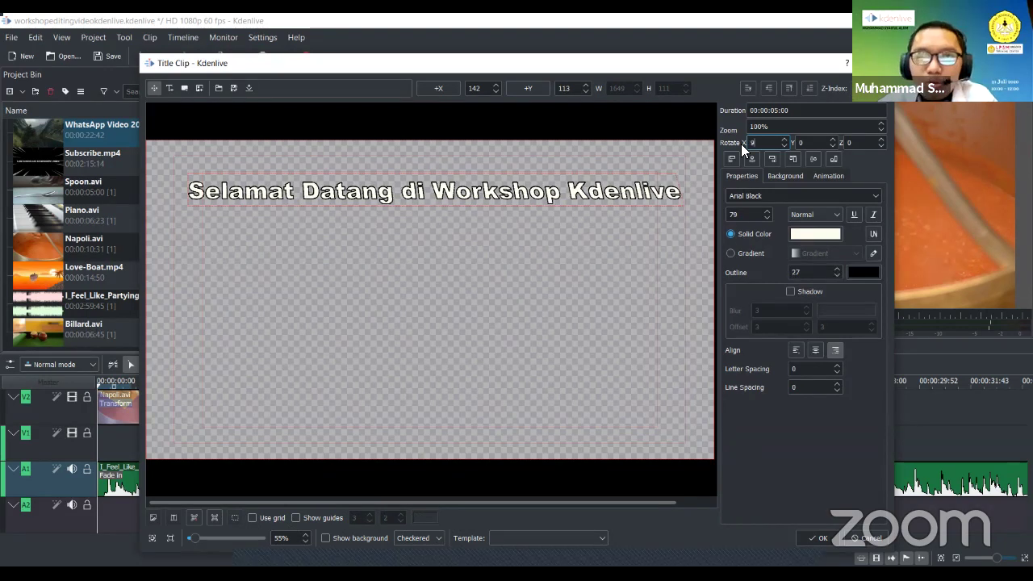
{"action": "scroll", "coordinate": [781, 141], "scroll_direction": "up", "scroll_amount": 3}
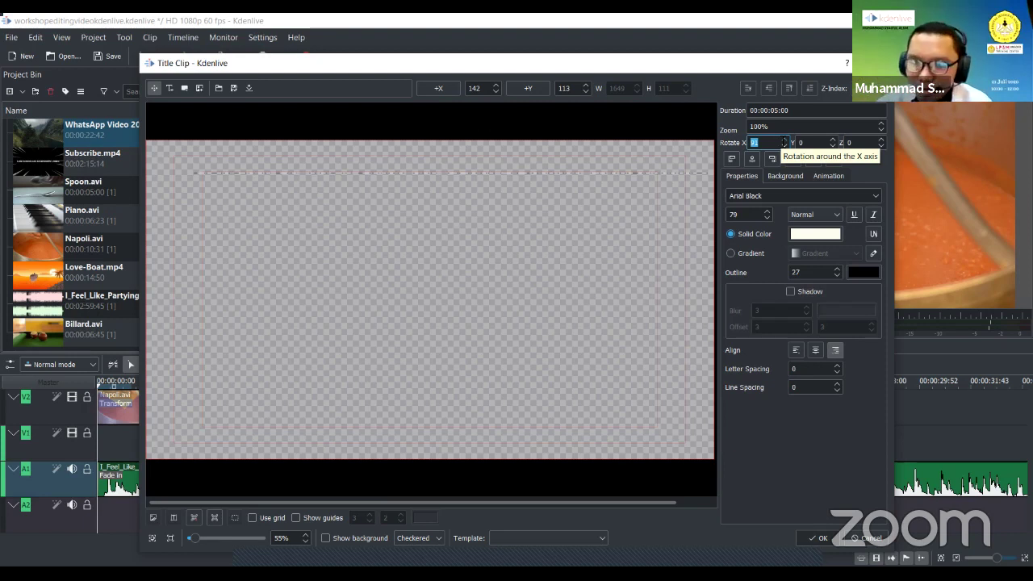
{"action": "type", "text": "0"}
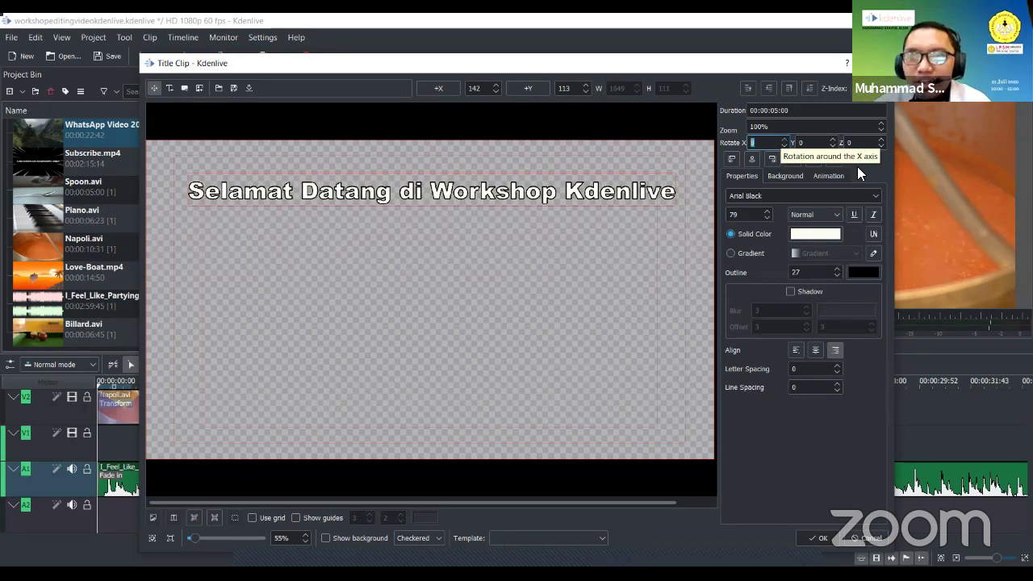
Try Y-axis rotations of 20 and 90 on the title text and settle on 45
{"action": "left_click", "coordinate": [814, 143]}
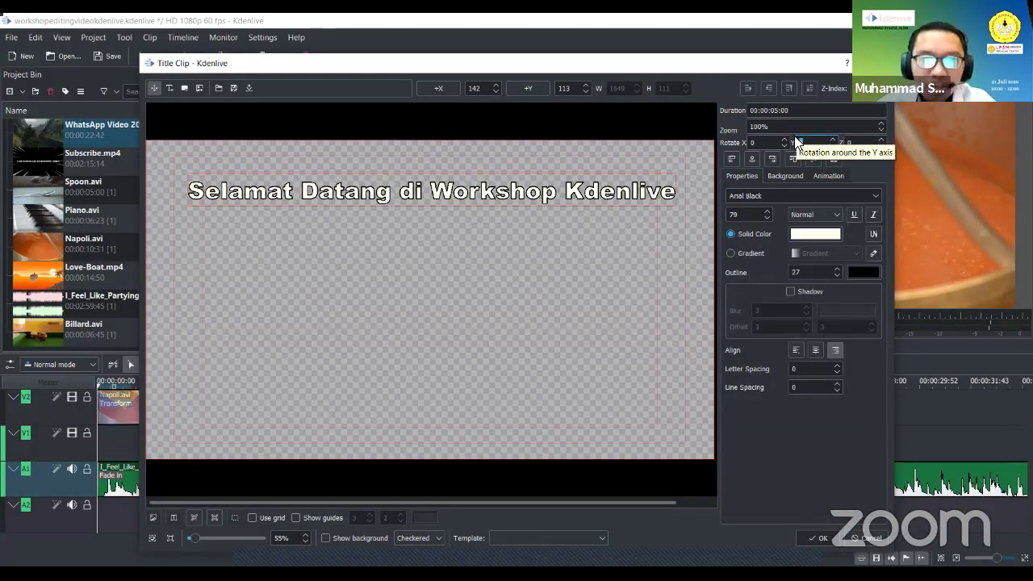
{"action": "type", "text": "20"}
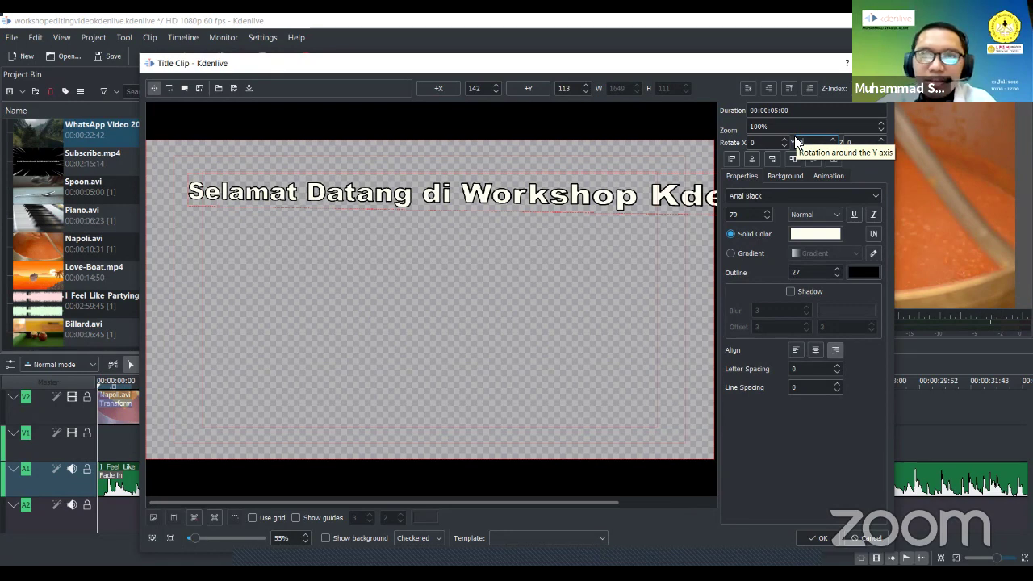
{"action": "type", "text": "90"}
{"action": "key", "text": "Return"}
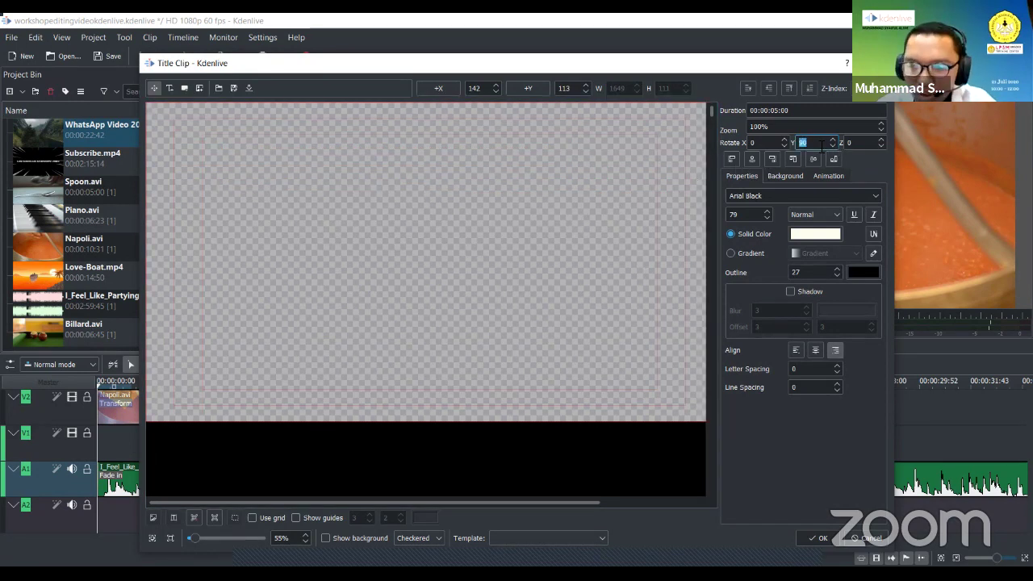
{"action": "type", "text": "45"}
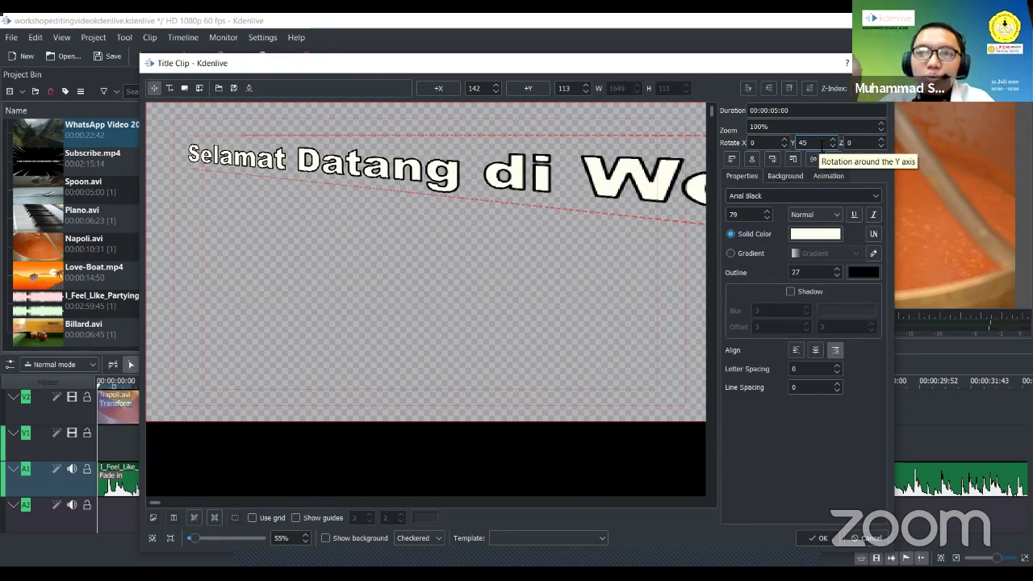
Set the title text's rotation around the Z axis to 45
{"action": "double_click", "coordinate": [753, 143]}
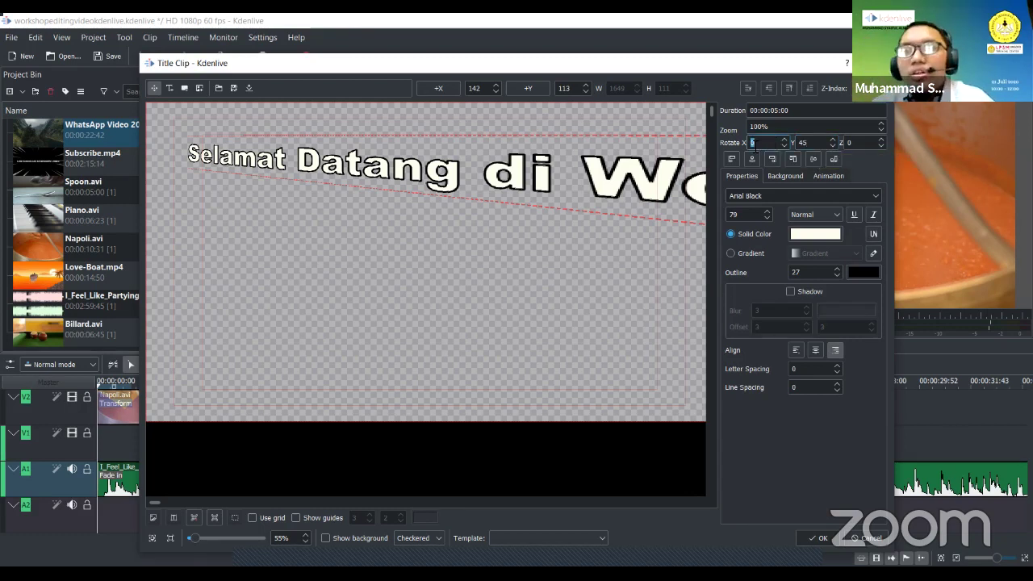
{"action": "left_click", "coordinate": [860, 142]}
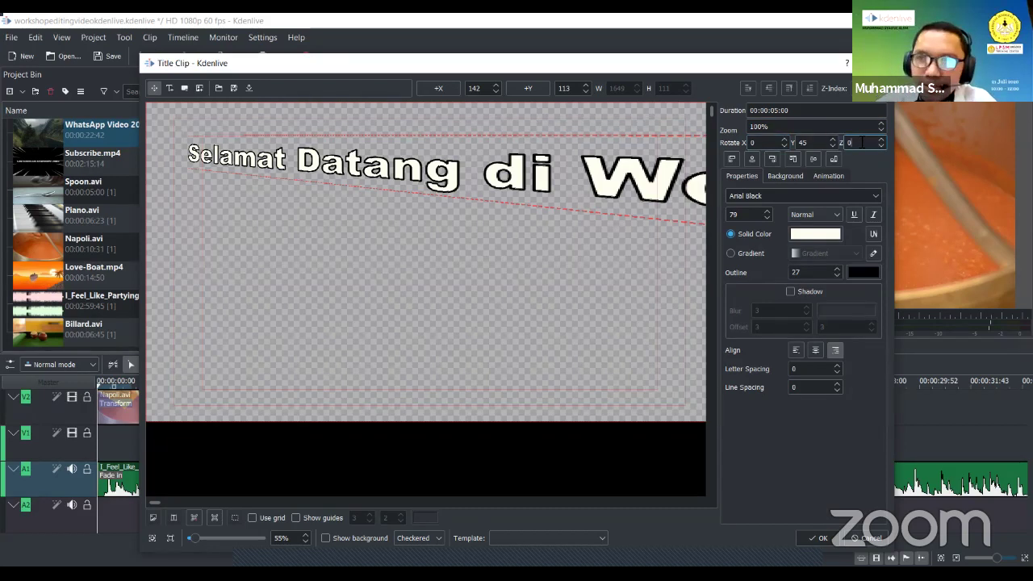
{"action": "type", "text": "45"}
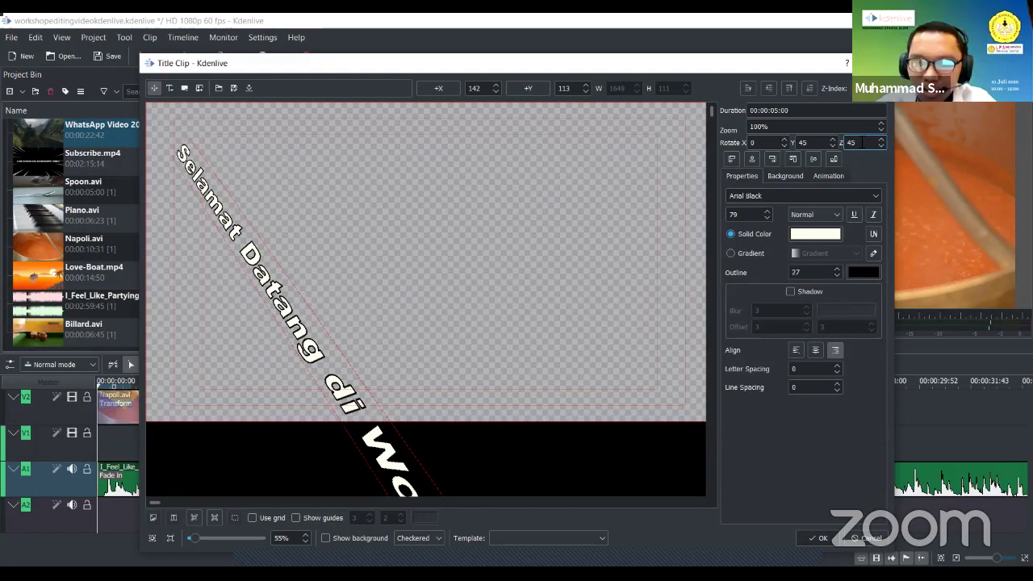
{"action": "key", "text": "BackSpace"}
{"action": "key", "text": "BackSpace"}
{"action": "type", "text": "45"}
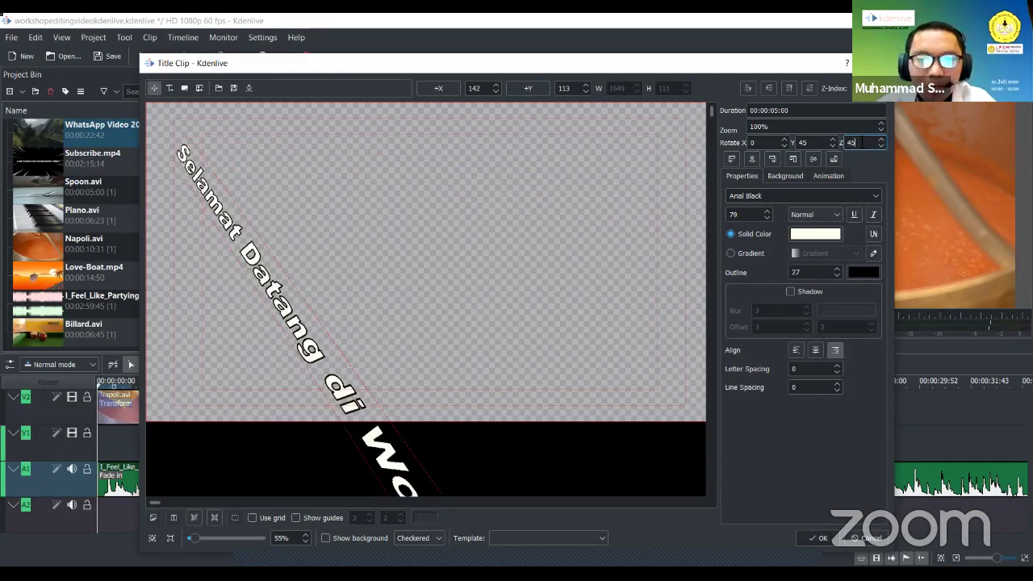
{"action": "double_click", "coordinate": [862, 142]}
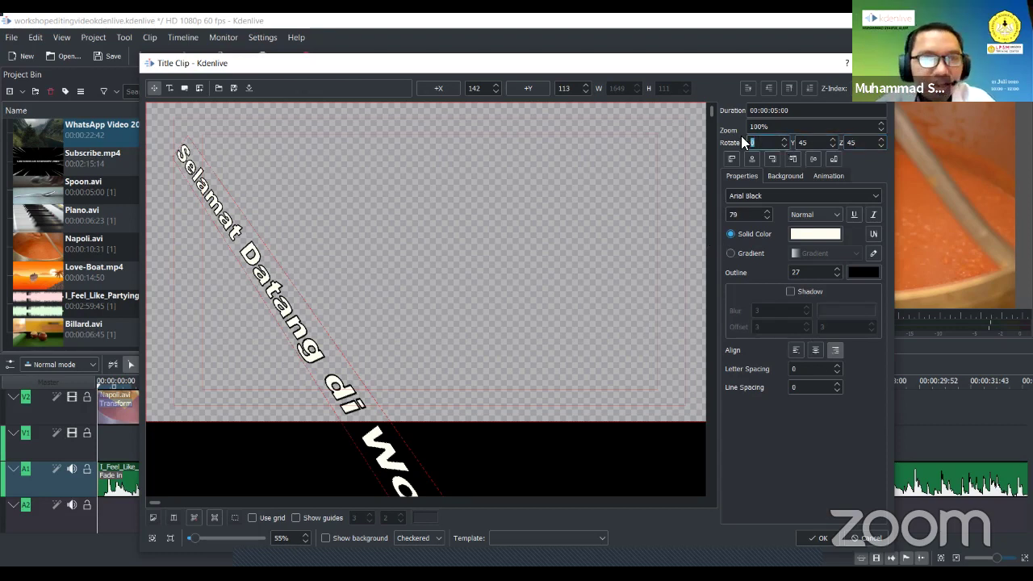
Set the title text's X rotation to 45 and the title duration to 00:00:02:00, and save the title clip
{"action": "type", "text": "45"}
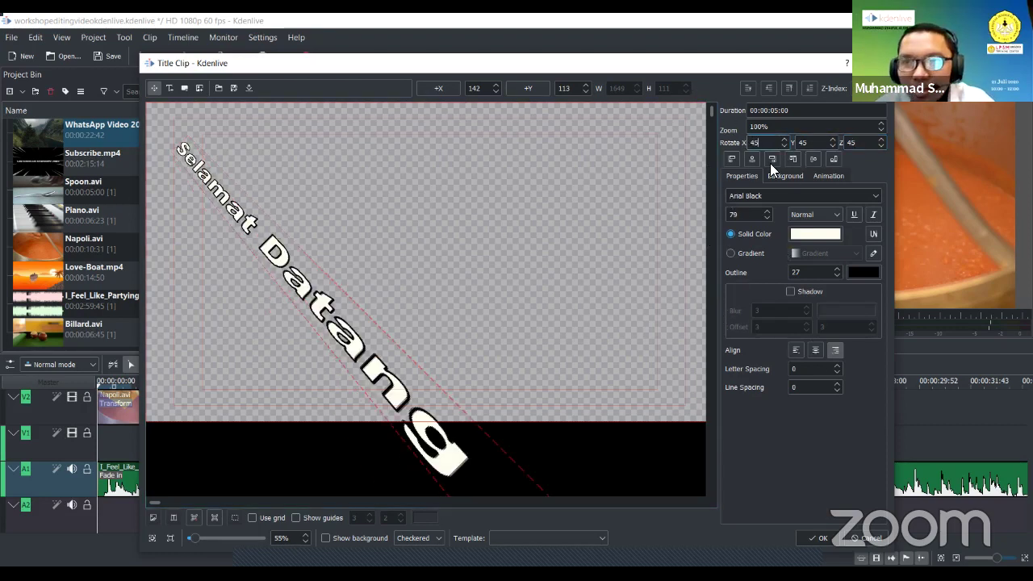
{"action": "left_click", "coordinate": [777, 111]}
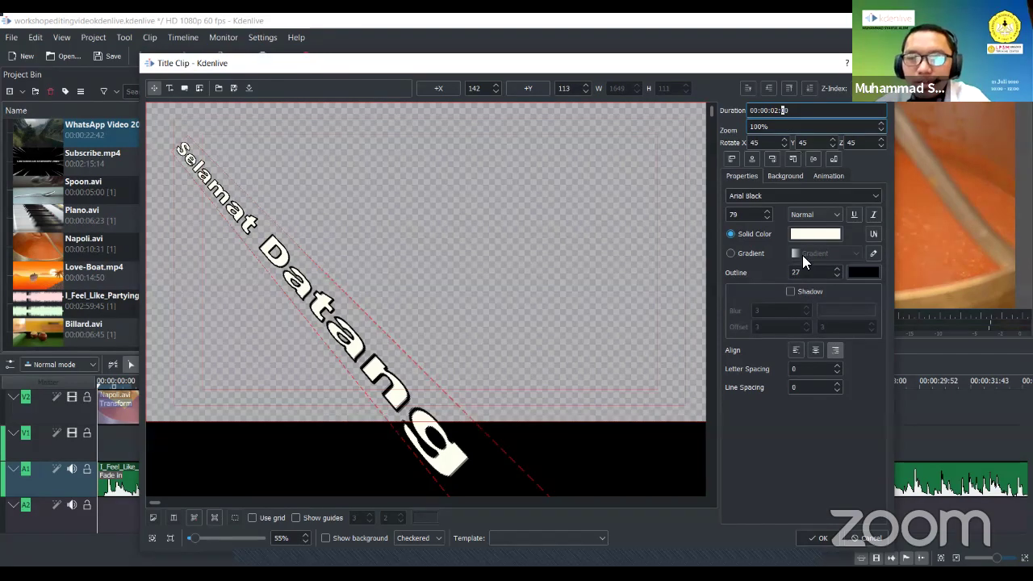
{"action": "left_click", "coordinate": [822, 534]}
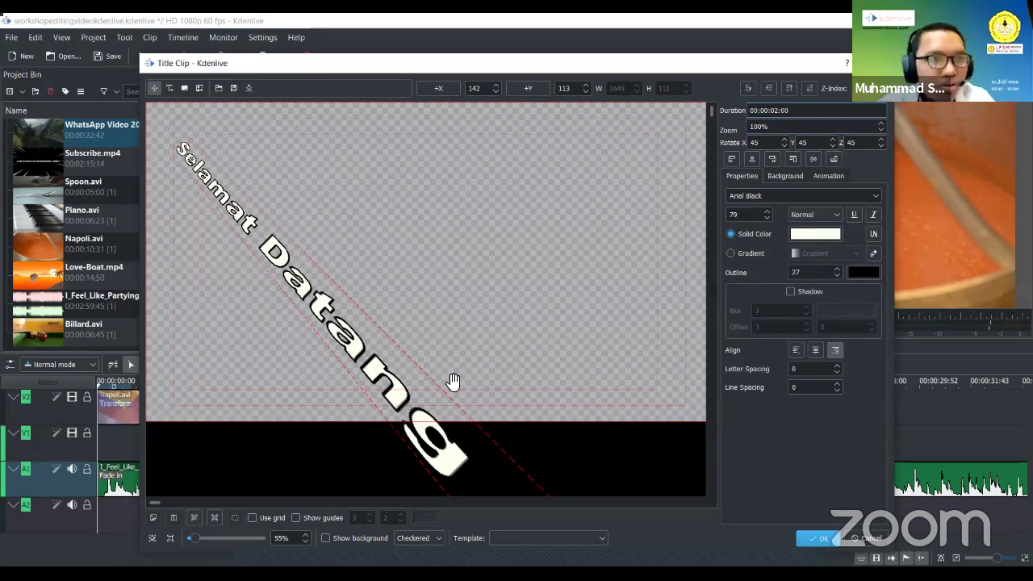
Play the new title clip from the project bin in the clip monitor
{"action": "scroll", "coordinate": [110, 272], "scroll_direction": "down", "scroll_amount": 1}
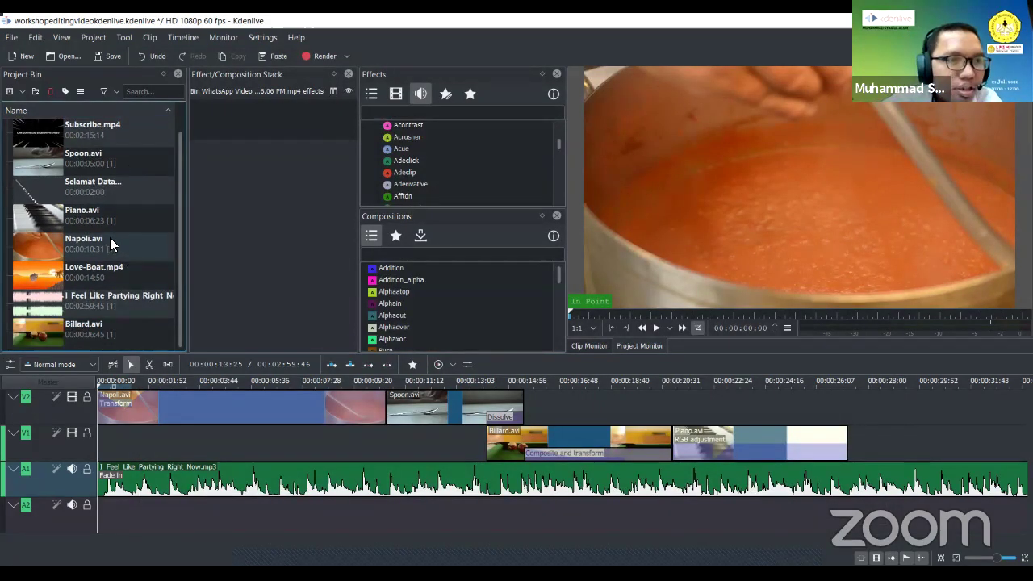
{"action": "scroll", "coordinate": [107, 240], "scroll_direction": "up", "scroll_amount": 1}
{"action": "left_click", "coordinate": [74, 225]}
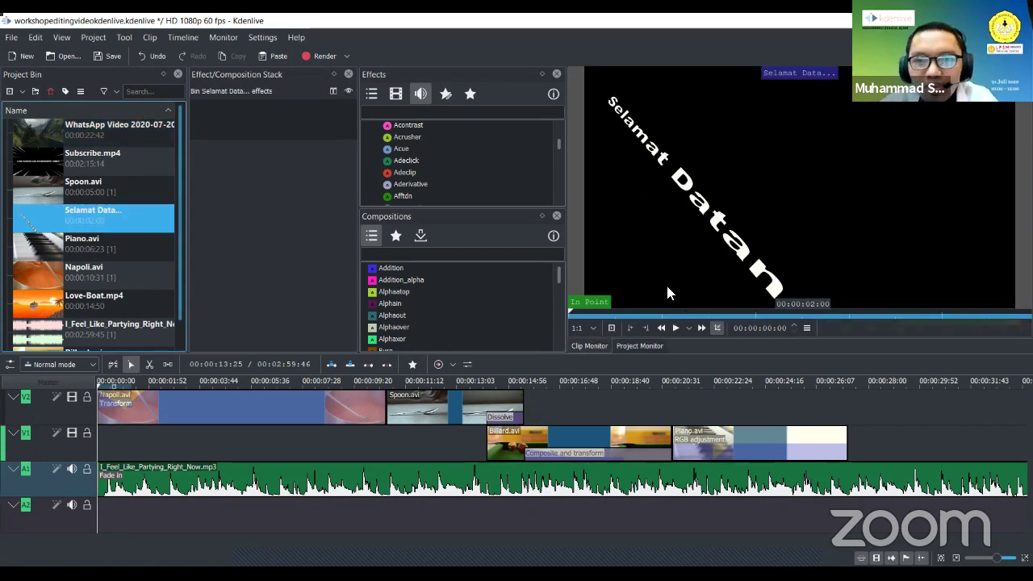
{"action": "left_click", "coordinate": [676, 328]}
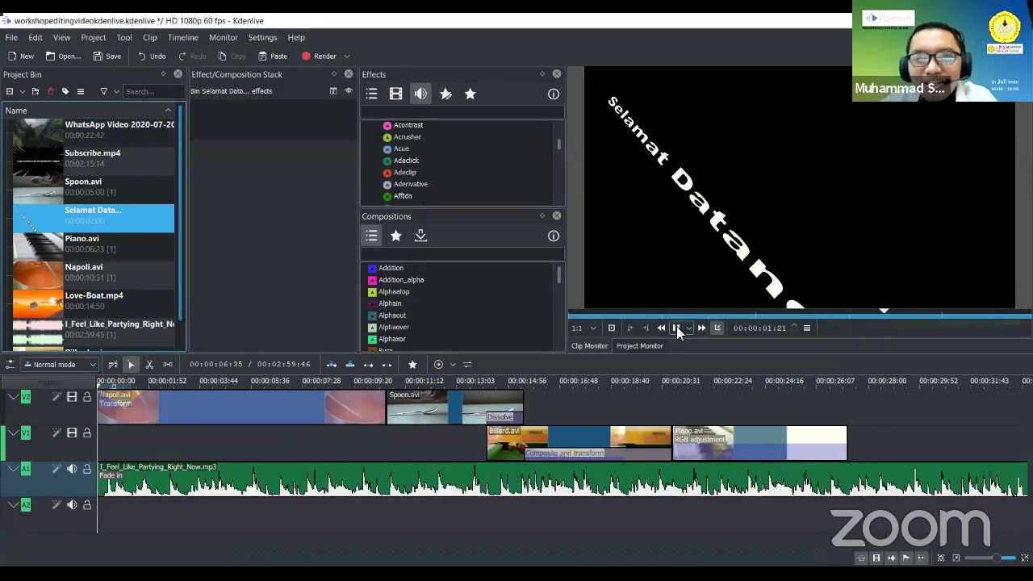
Reopen the title clip for editing and reset the text's X, Y and Z rotations to 0
{"action": "left_click", "coordinate": [113, 226]}
{"action": "right_click", "coordinate": [47, 228]}
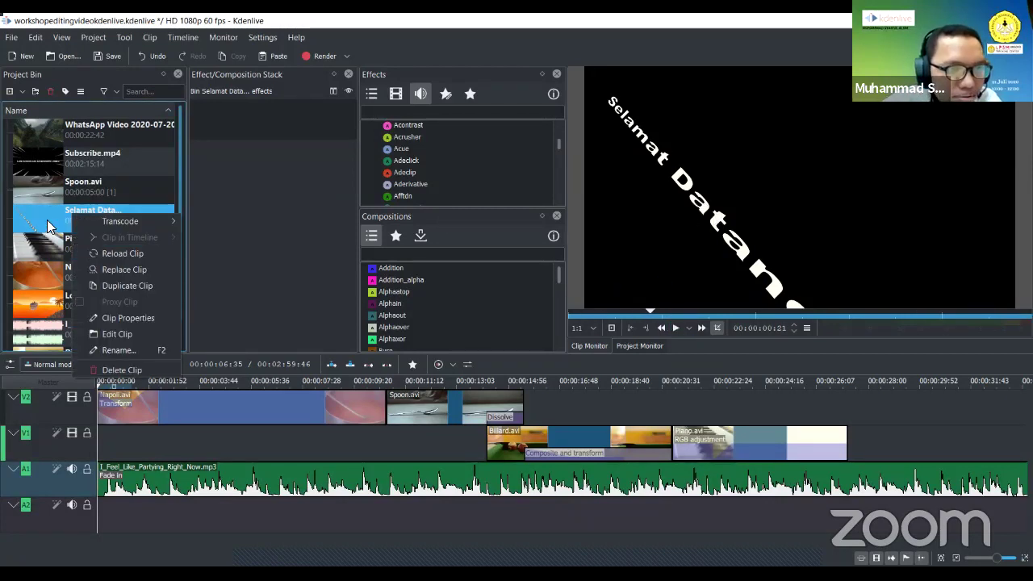
{"action": "left_click", "coordinate": [107, 341]}
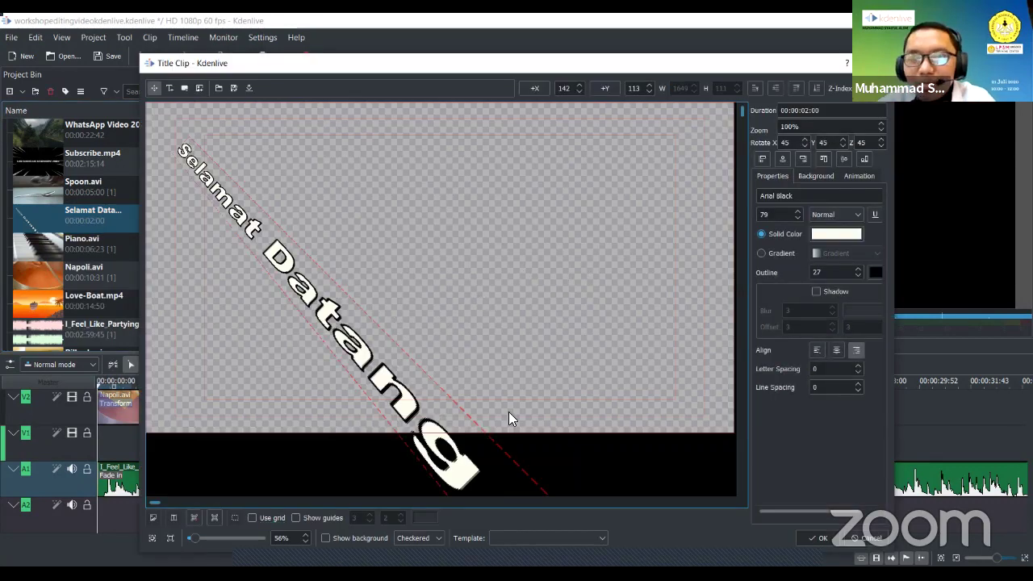
{"action": "double_click", "coordinate": [785, 143]}
{"action": "type", "text": "0"}
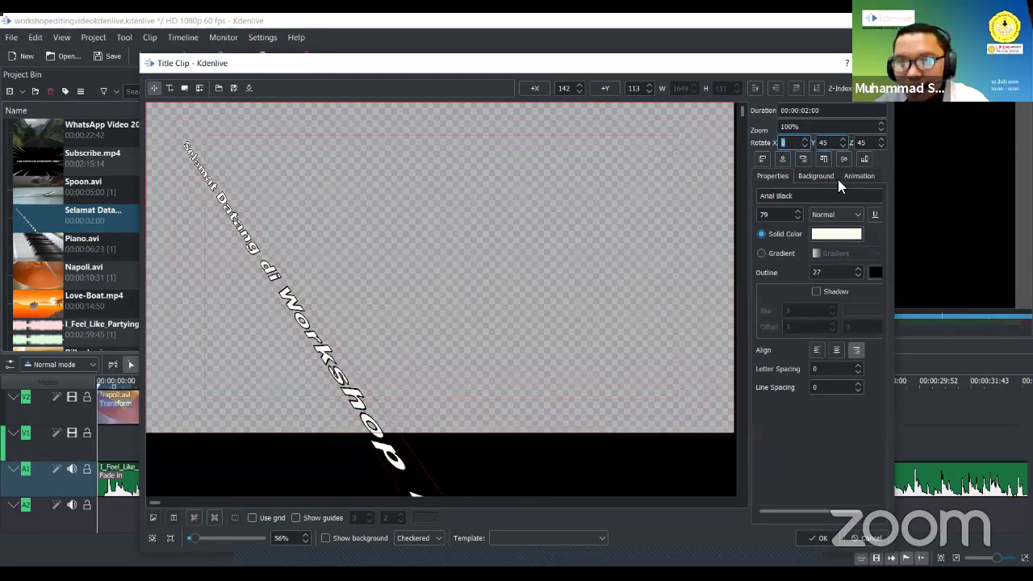
{"action": "key", "text": "Tab"}
{"action": "type", "text": "0"}
{"action": "key", "text": "Tab"}
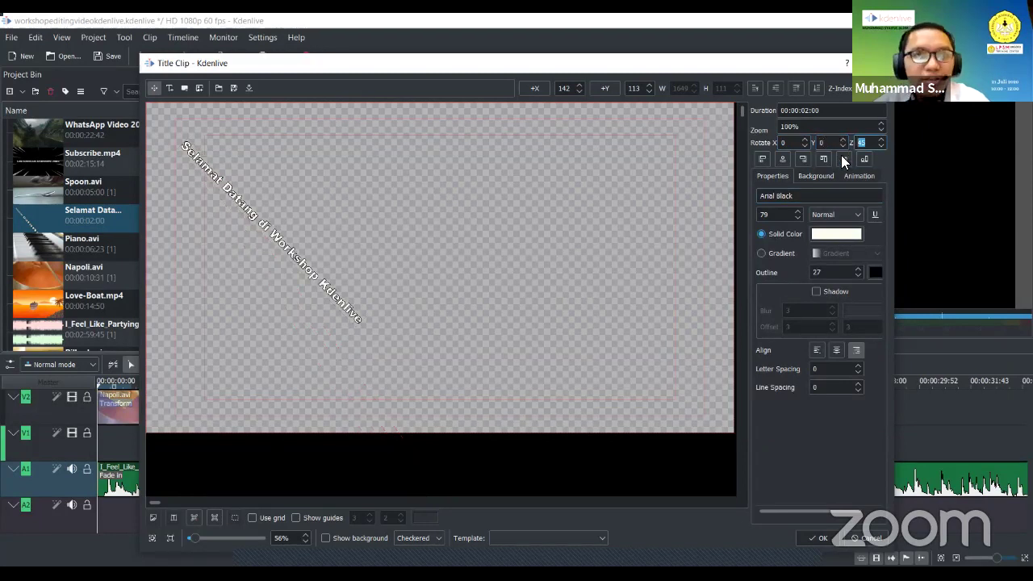
{"action": "type", "text": "0"}
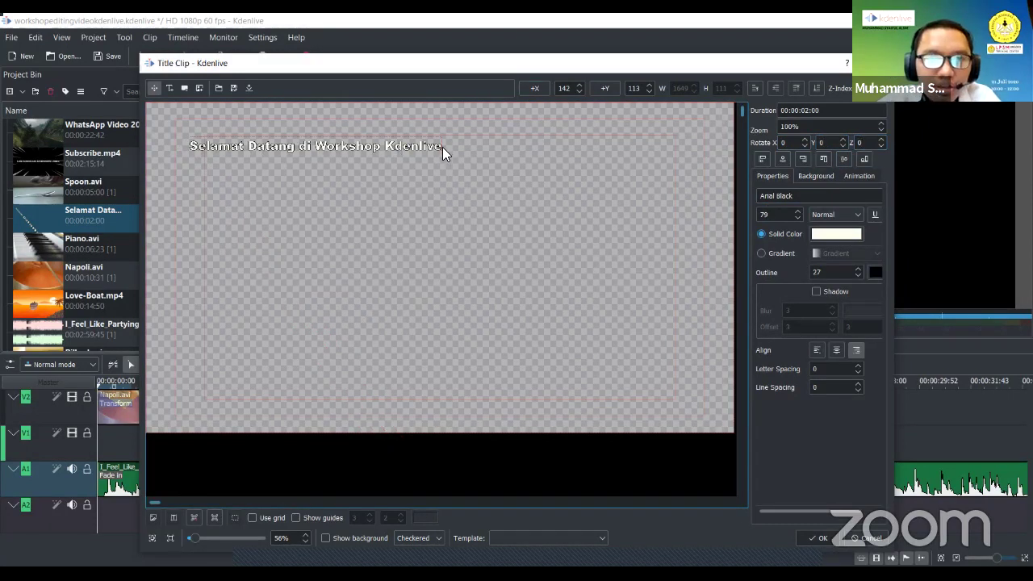
Enlarge the title text to a zoom of 103% and position it at X 105, Y 139
{"action": "left_click_drag", "start_coordinate": [436, 147], "coordinate": [516, 183]}
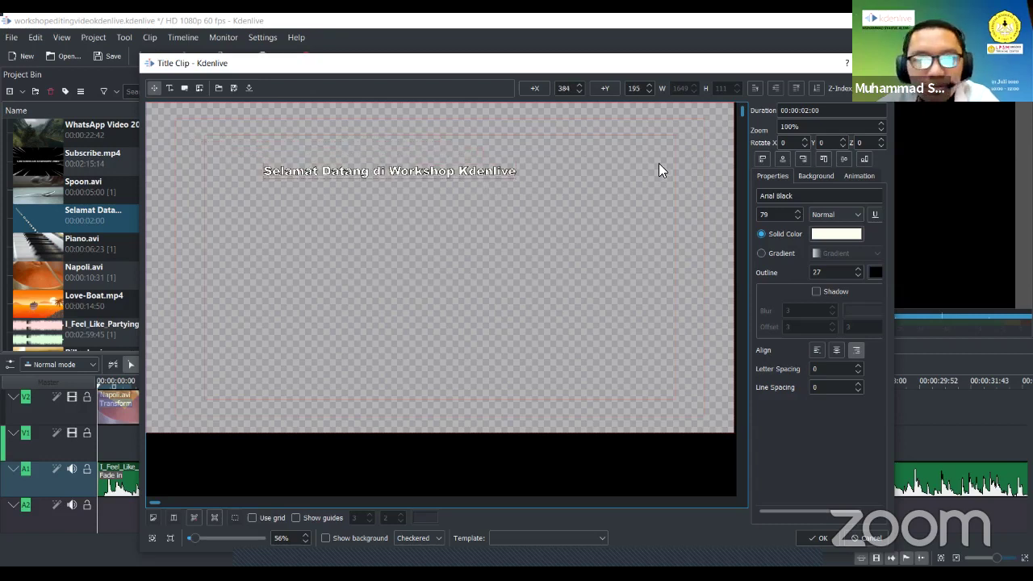
{"action": "left_click_drag", "start_coordinate": [808, 127], "coordinate": [779, 127]}
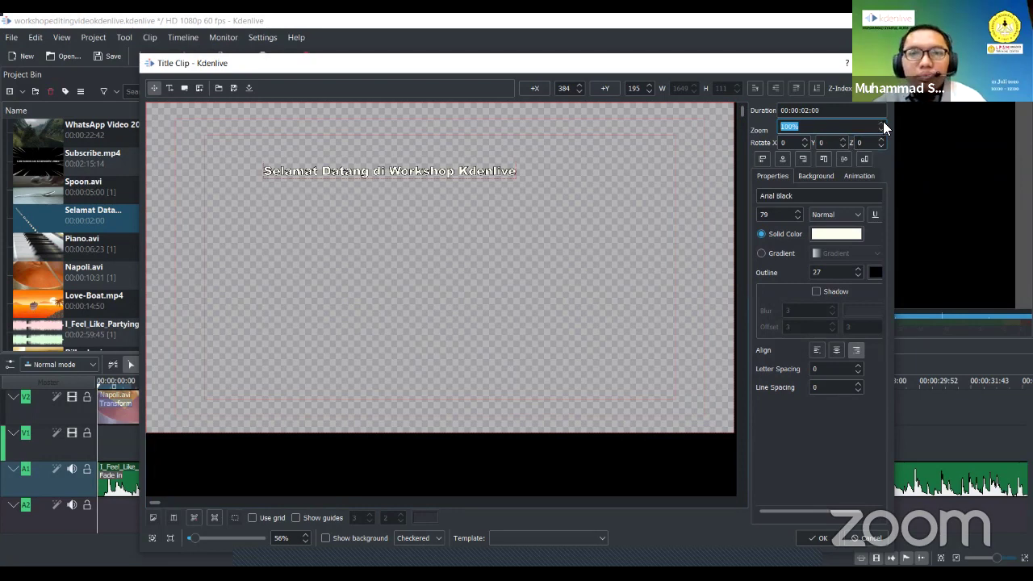
{"action": "scroll", "coordinate": [882, 123], "scroll_direction": "up", "scroll_amount": 2}
{"action": "left_click_drag", "start_coordinate": [610, 186], "coordinate": [523, 169]}
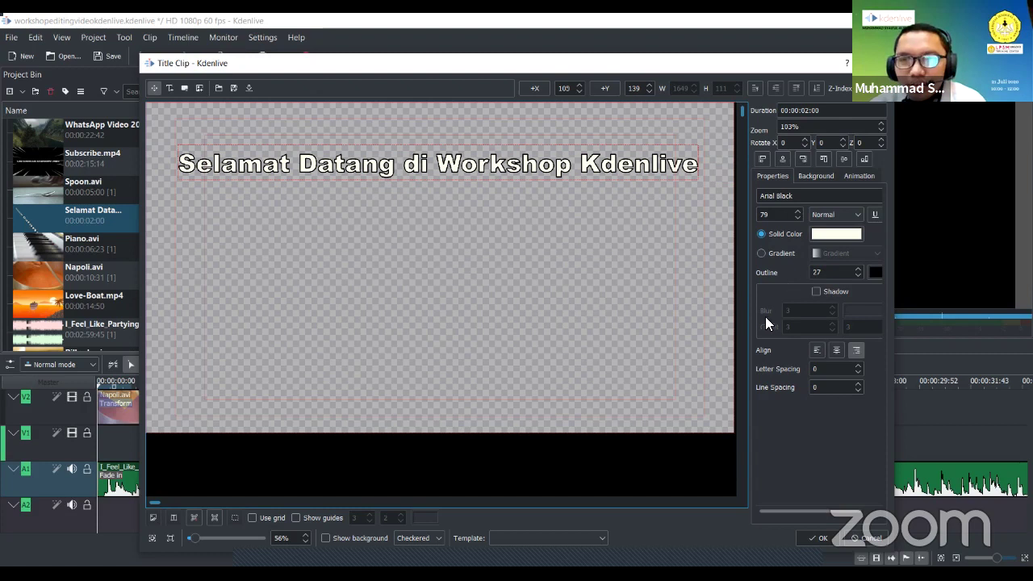
Set the title text's font size to 77, keeping Arial Black as the font
{"action": "left_click", "coordinate": [770, 196]}
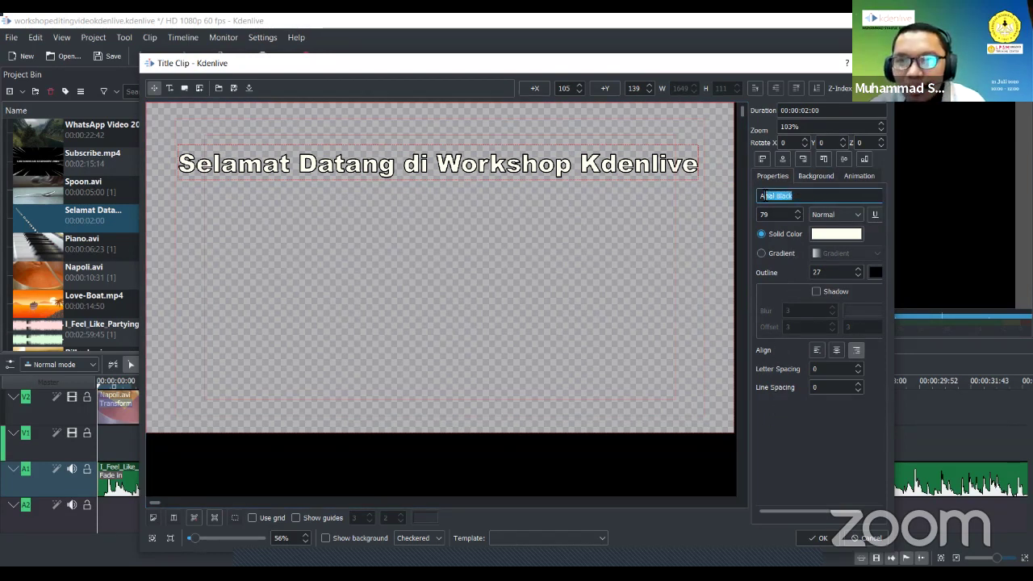
{"action": "left_click", "coordinate": [798, 211]}
{"action": "left_click", "coordinate": [798, 218]}
{"action": "left_click", "coordinate": [798, 218]}
{"action": "left_click", "coordinate": [797, 218]}
Change the title text's solid colour to teal green and move the text to X 121, Y 148
{"action": "left_click", "coordinate": [834, 235]}
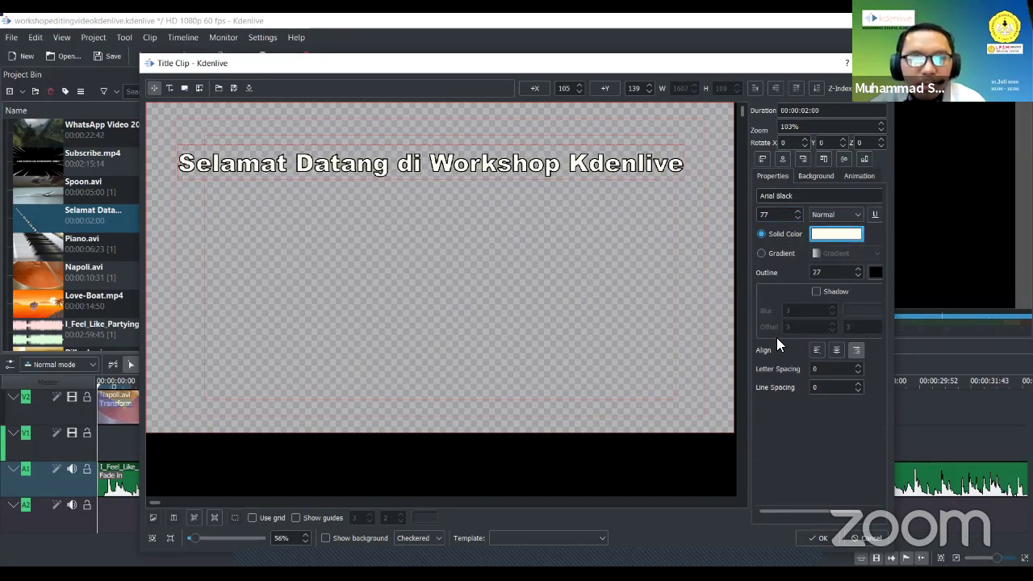
{"action": "key", "text": "space"}
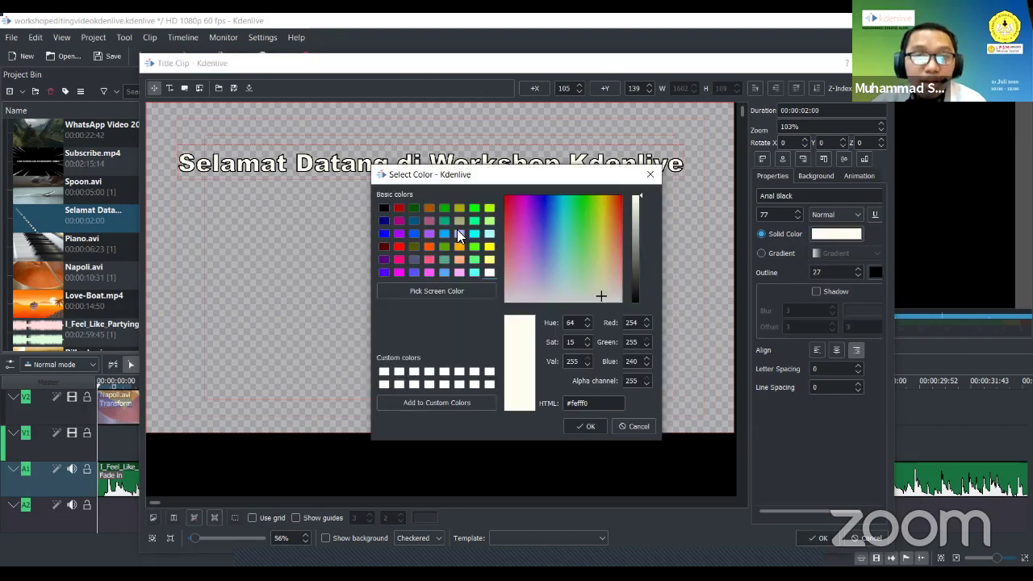
{"action": "left_click", "coordinate": [401, 234]}
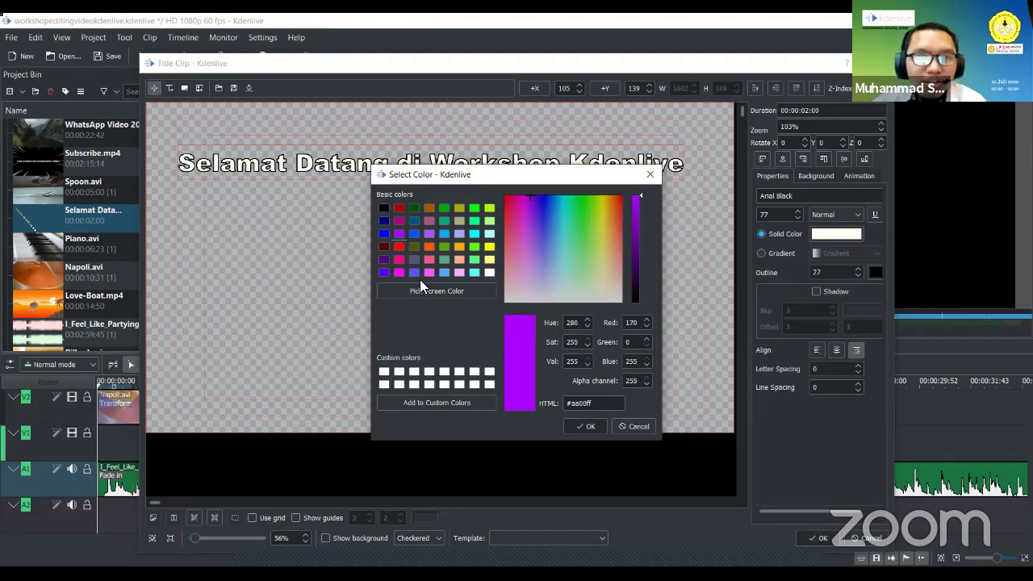
{"action": "left_click", "coordinate": [429, 272]}
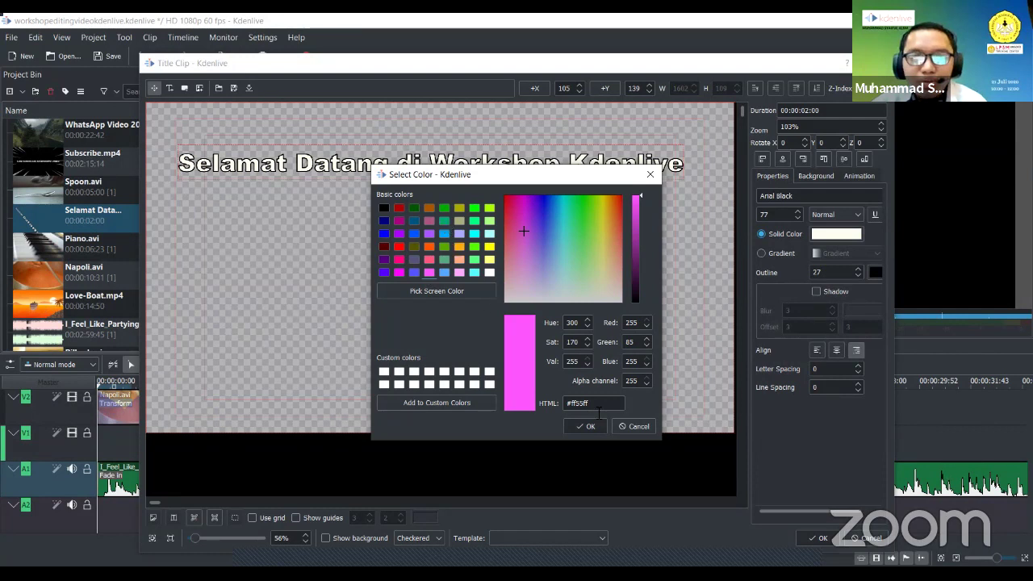
{"action": "left_click", "coordinate": [444, 220]}
{"action": "key", "text": "Return"}
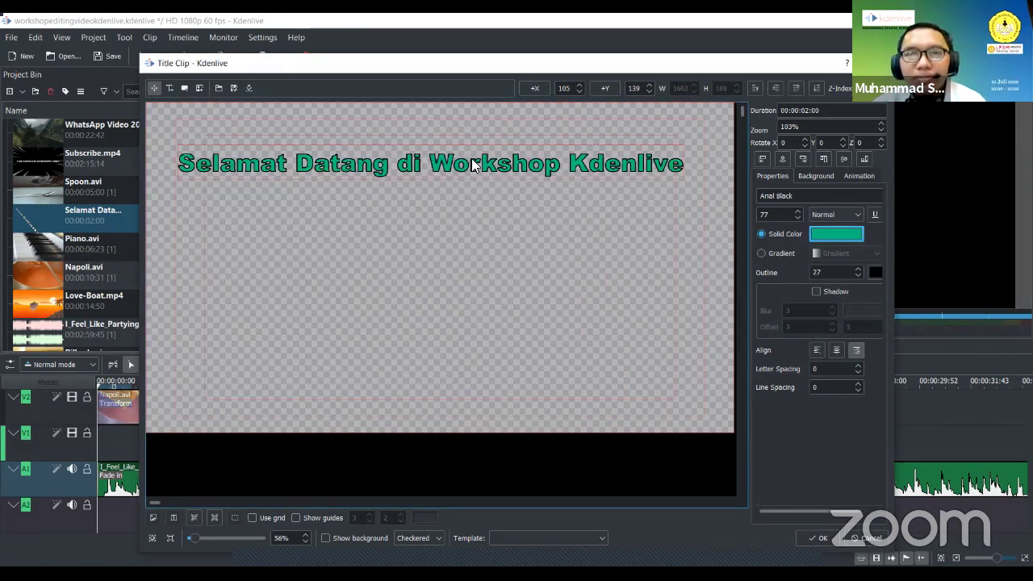
{"action": "left_click_drag", "start_coordinate": [480, 167], "coordinate": [485, 169]}
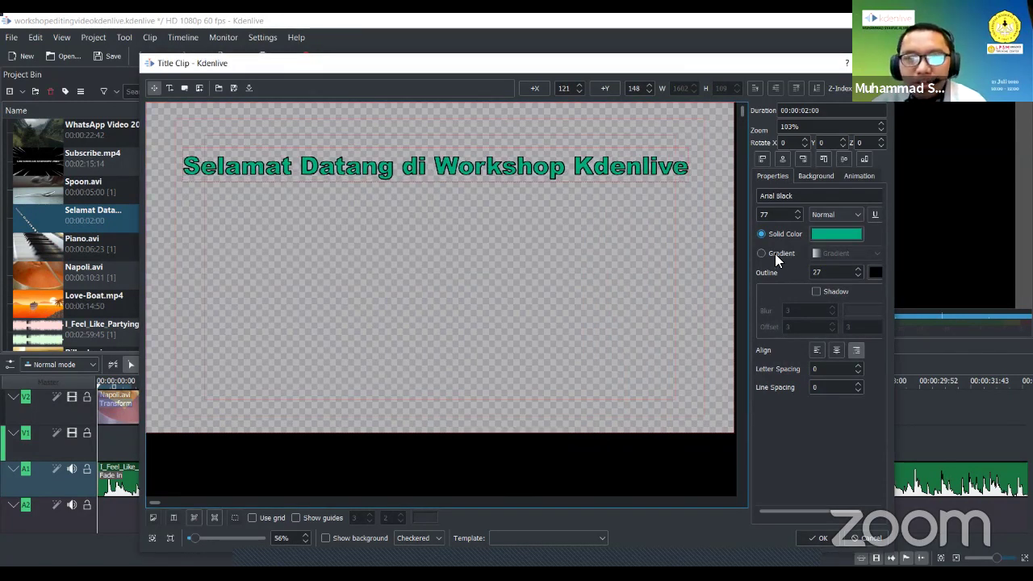
Switch the title text's fill to a gradient and set its outline width to 42
{"action": "left_click", "coordinate": [762, 254]}
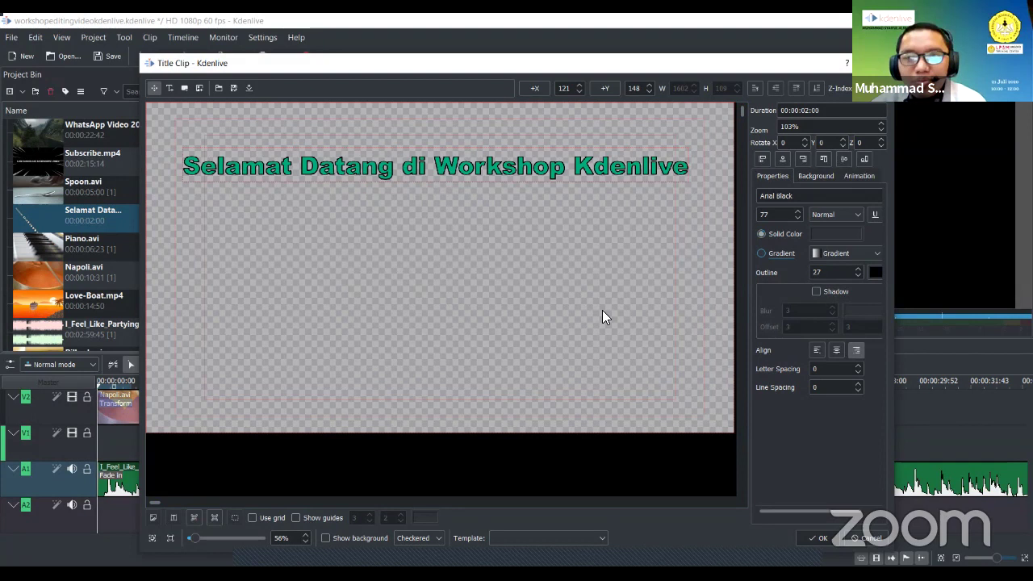
{"action": "left_click", "coordinate": [857, 269]}
{"action": "left_click", "coordinate": [858, 269]}
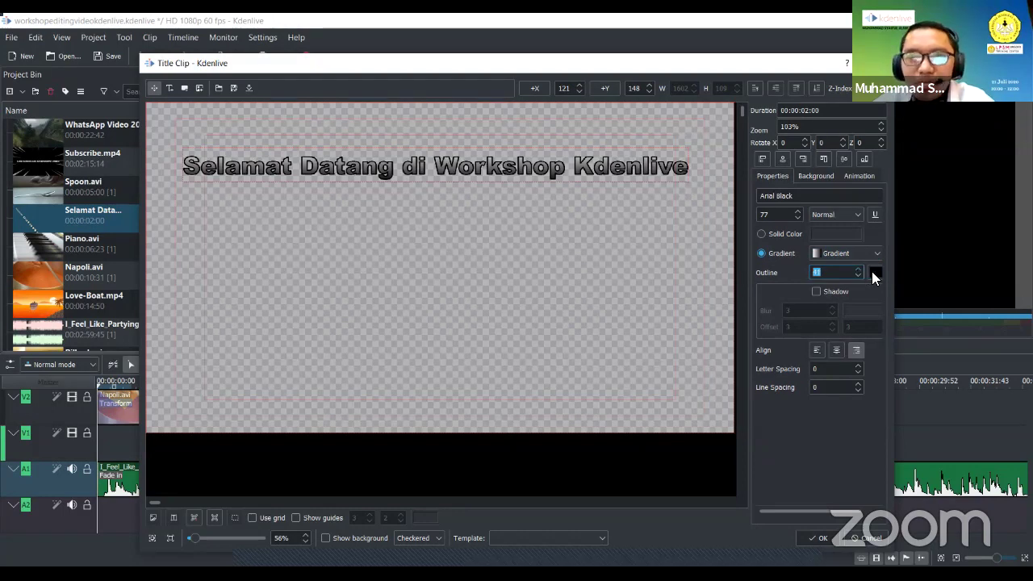
Set the title text's outline colour to yellow (#ffff00) and save the title clip
{"action": "left_click", "coordinate": [872, 272]}
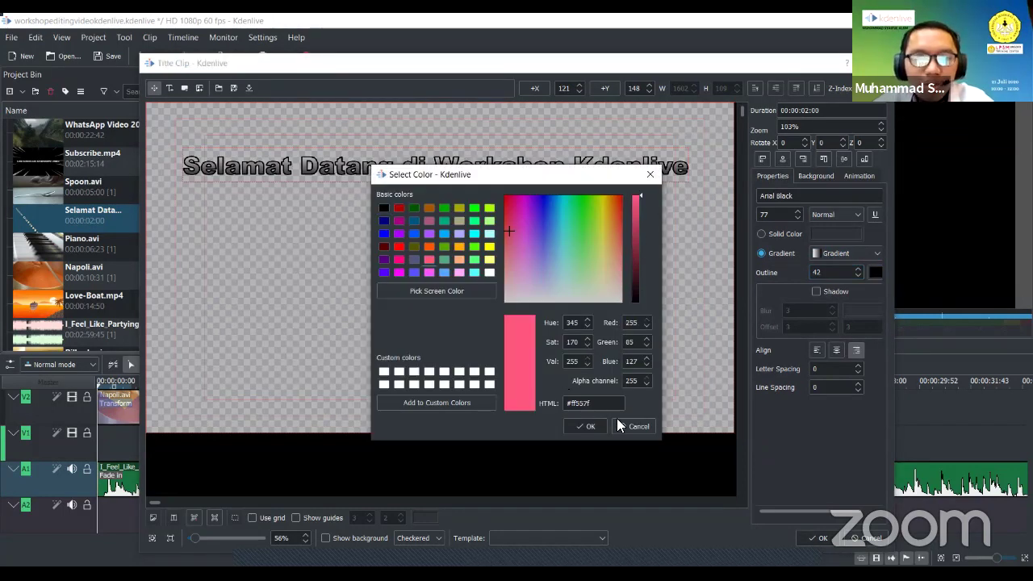
{"action": "left_click", "coordinate": [489, 246]}
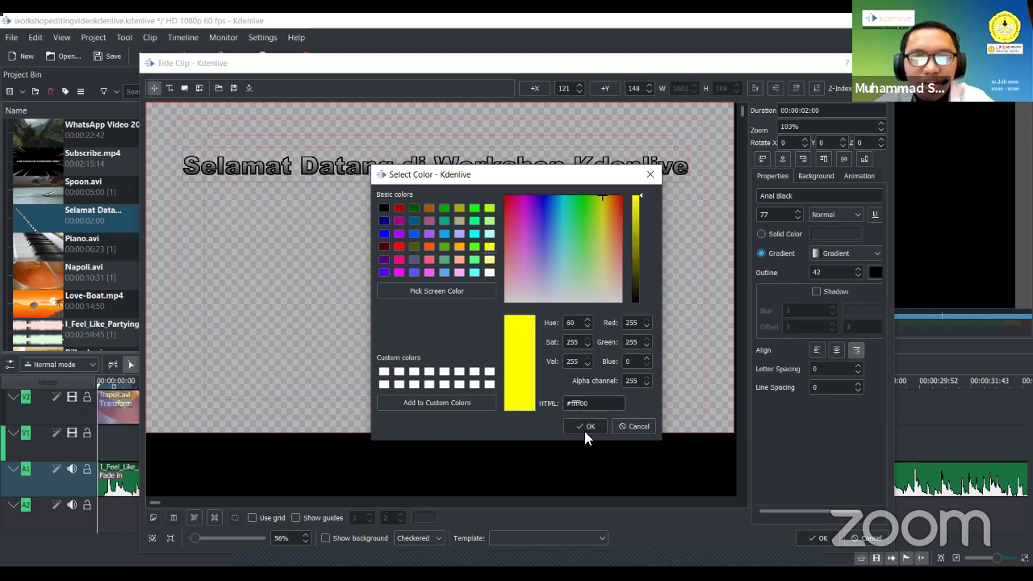
{"action": "key", "text": "Return"}
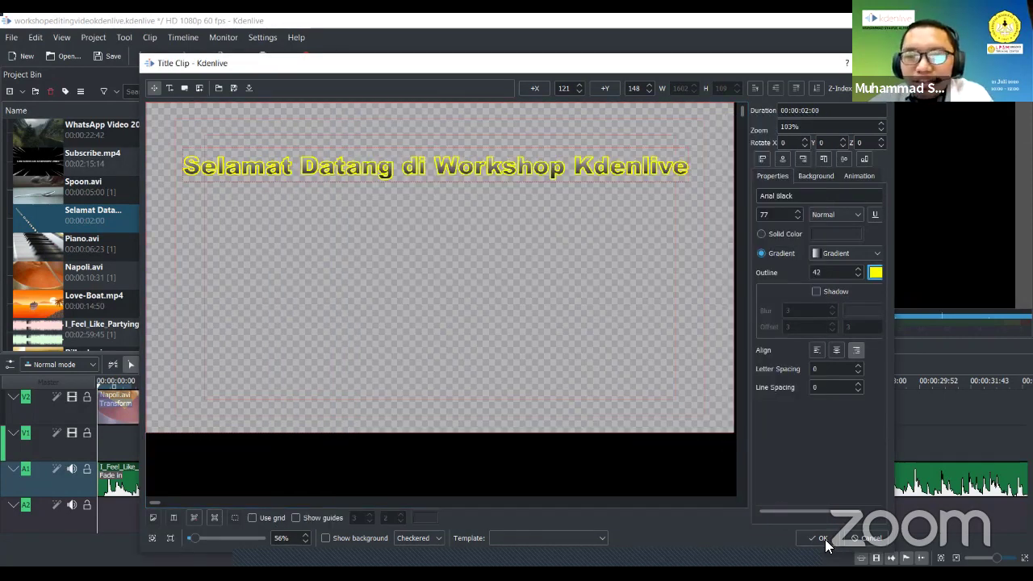
{"action": "key", "text": "Return"}
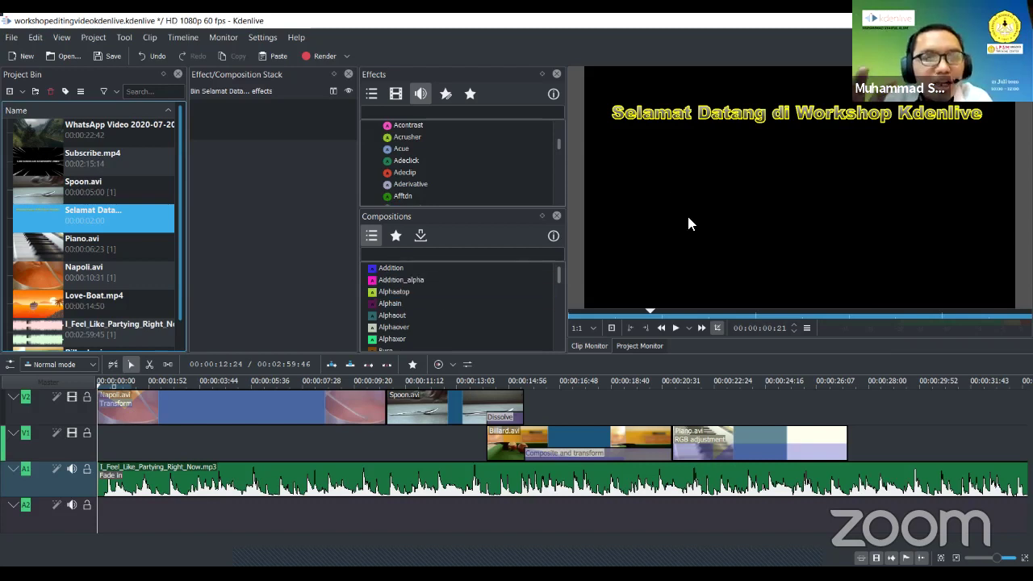
Add the title clip to track V2 after Spoon.avi
{"action": "left_click_drag", "start_coordinate": [46, 230], "coordinate": [570, 399]}
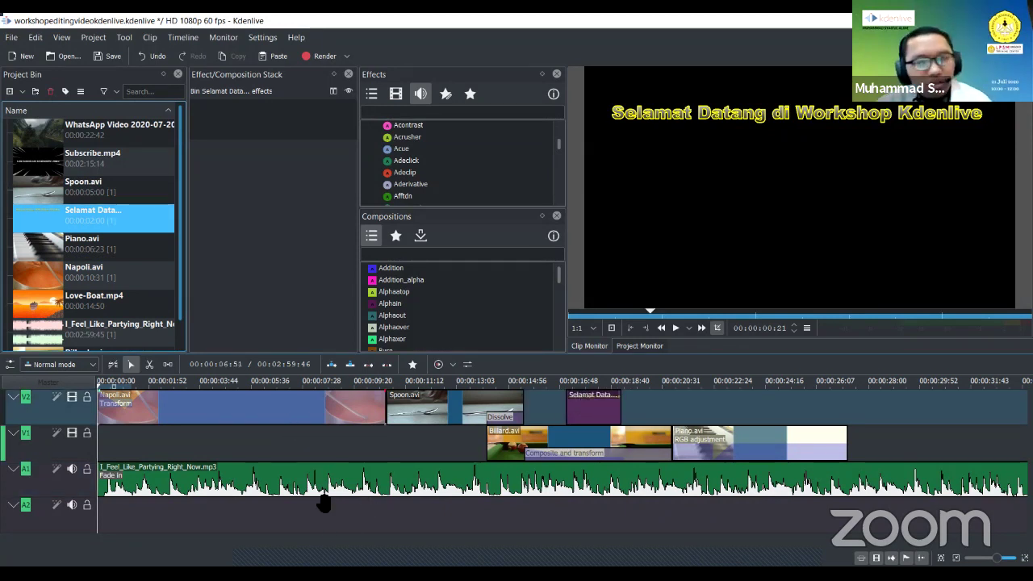
{"action": "left_click", "coordinate": [523, 464]}
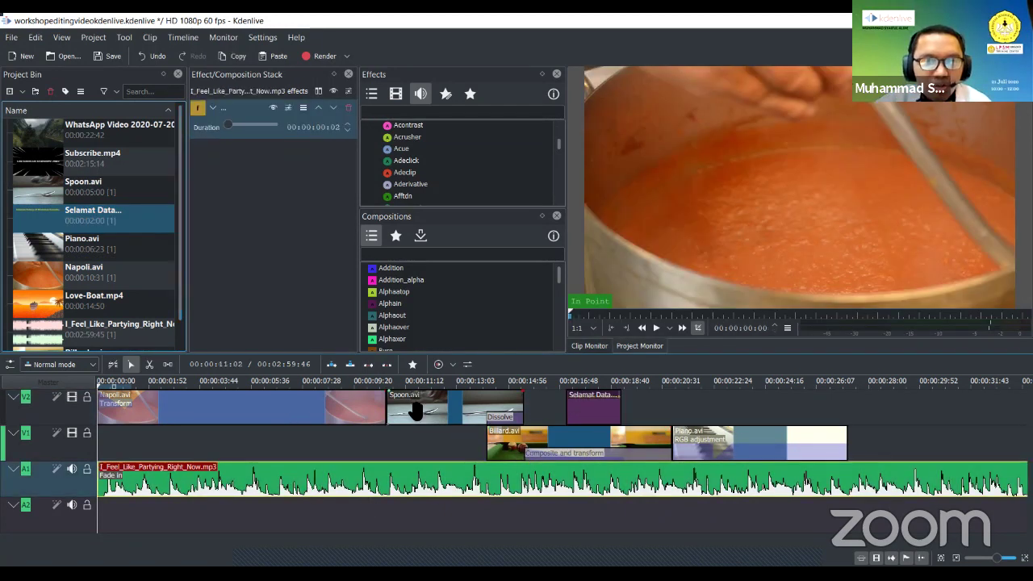
Shift Spoon.avi and Napoli.avi later on track V2 so that Napoli.avi starts at 00:01:31
{"action": "left_click", "coordinate": [359, 413]}
{"action": "left_click_drag", "start_coordinate": [443, 416], "coordinate": [484, 416]}
{"action": "left_click_drag", "start_coordinate": [373, 416], "coordinate": [415, 416]}
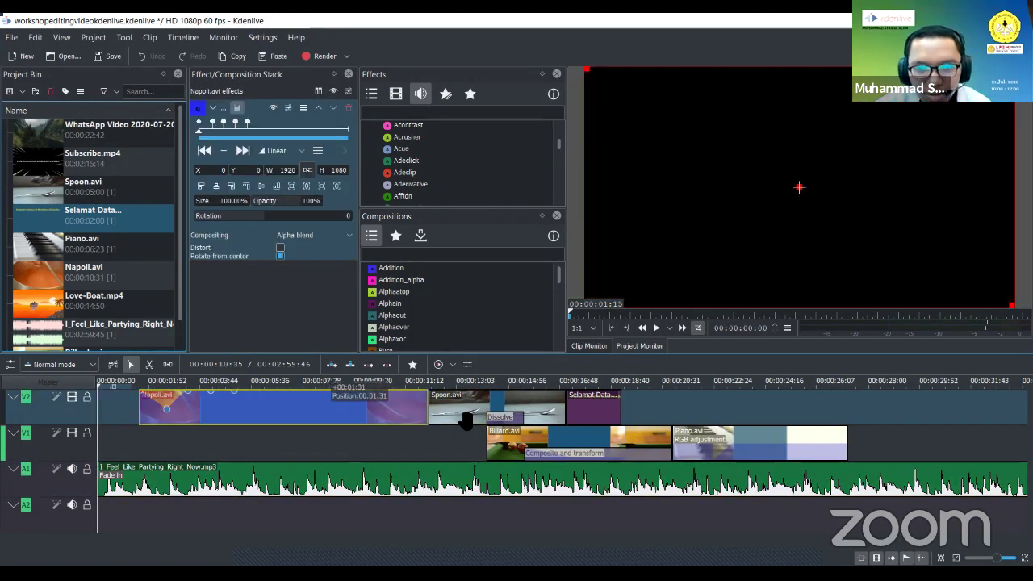
Move the title clip slightly later on track V2, then delete it from the timeline
{"action": "left_click", "coordinate": [605, 410]}
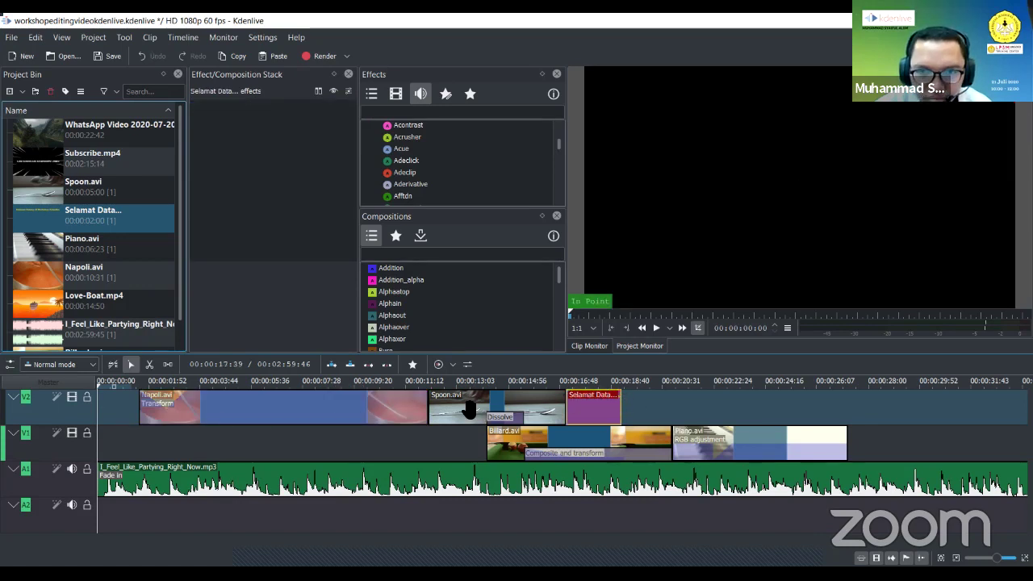
{"action": "mouse_move", "coordinate": [614, 418]}
{"action": "left_mouse_down"}
{"action": "mouse_move", "coordinate": [393, 417]}
{"action": "mouse_move", "coordinate": [626, 408]}
{"action": "left_mouse_up"}
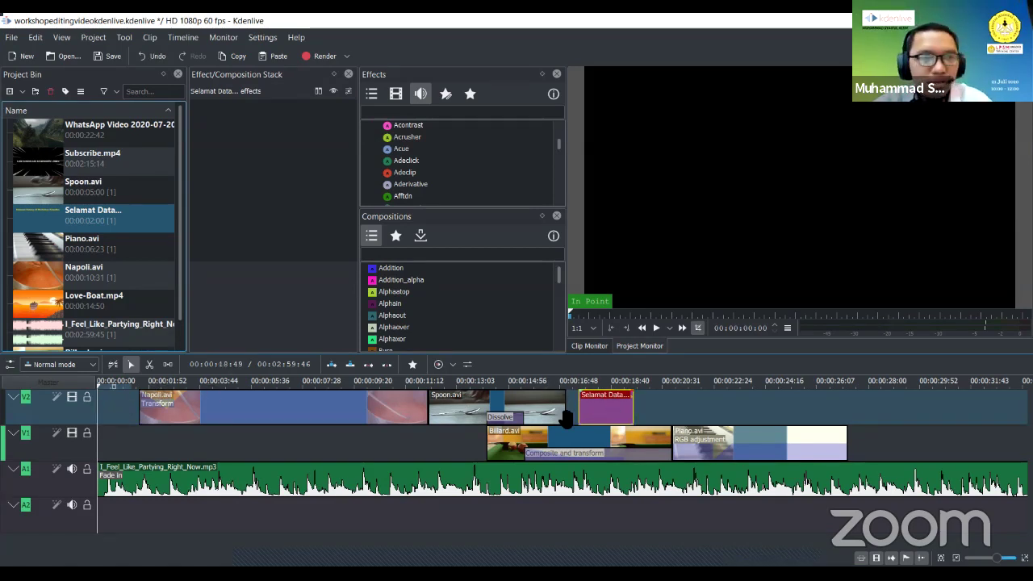
{"action": "key", "text": "Delete"}
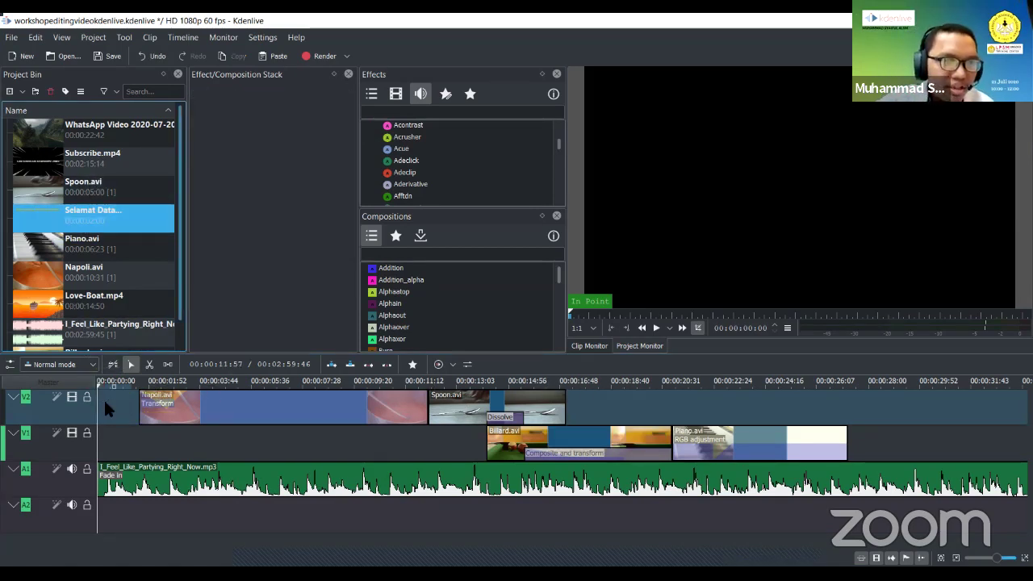
Shift Spoon.avi and Napoli.avi about 3.5 seconds later on track V2 to widen the gap at the start
{"action": "left_click", "coordinate": [240, 411]}
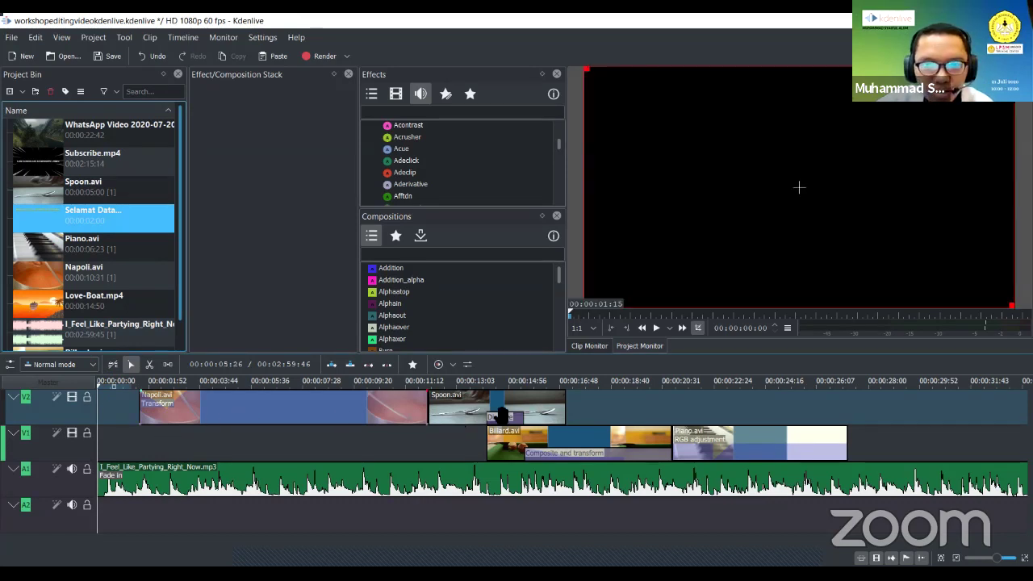
{"action": "left_click_drag", "start_coordinate": [496, 415], "coordinate": [613, 415]}
{"action": "left_click", "coordinate": [410, 421]}
{"action": "left_click_drag", "start_coordinate": [410, 422], "coordinate": [506, 418]}
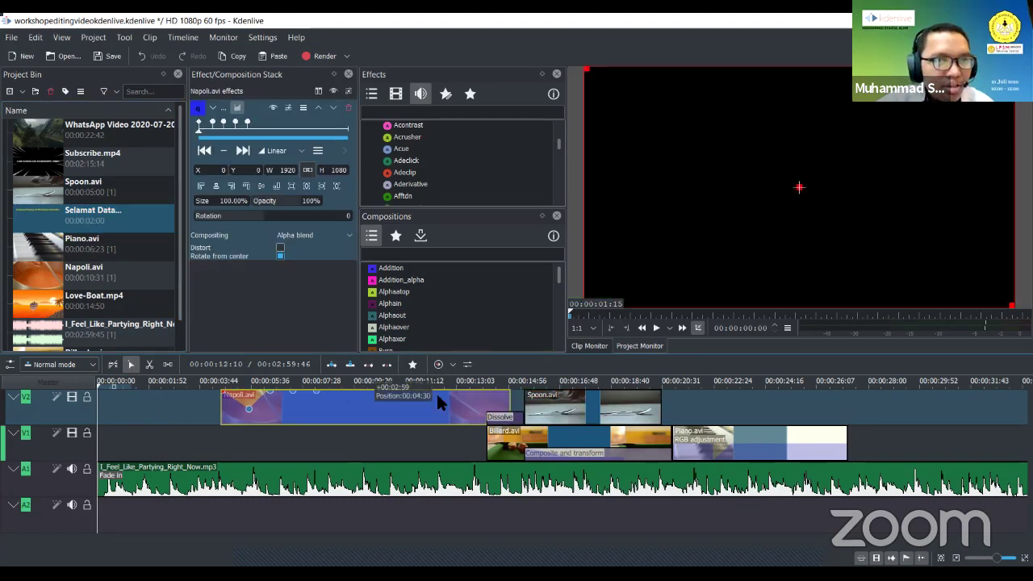
Place the Selamat Datang title clip at the very start of track V2 and play back the opening
{"action": "left_click_drag", "start_coordinate": [56, 217], "coordinate": [123, 412]}
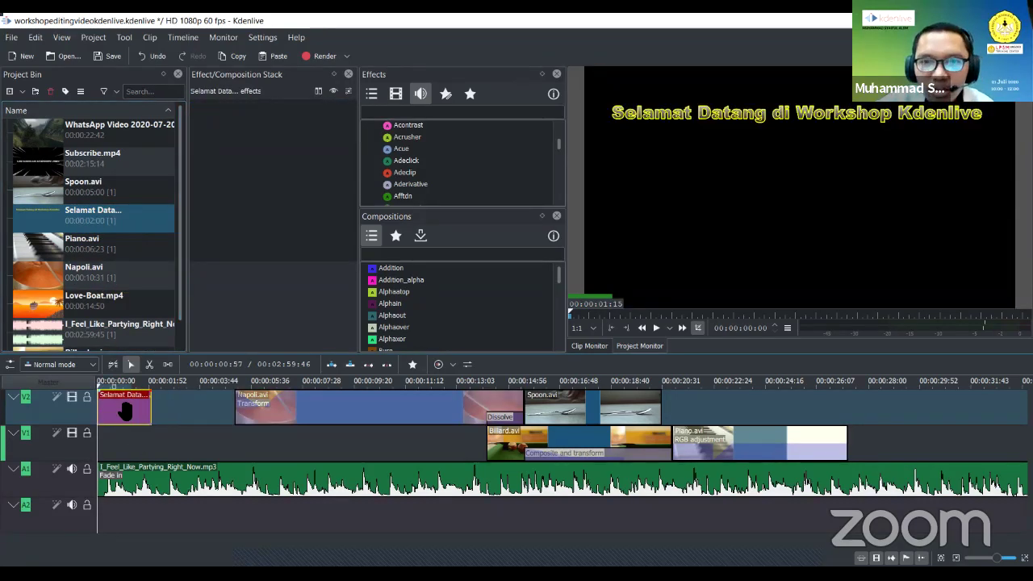
{"action": "left_click", "coordinate": [657, 329]}
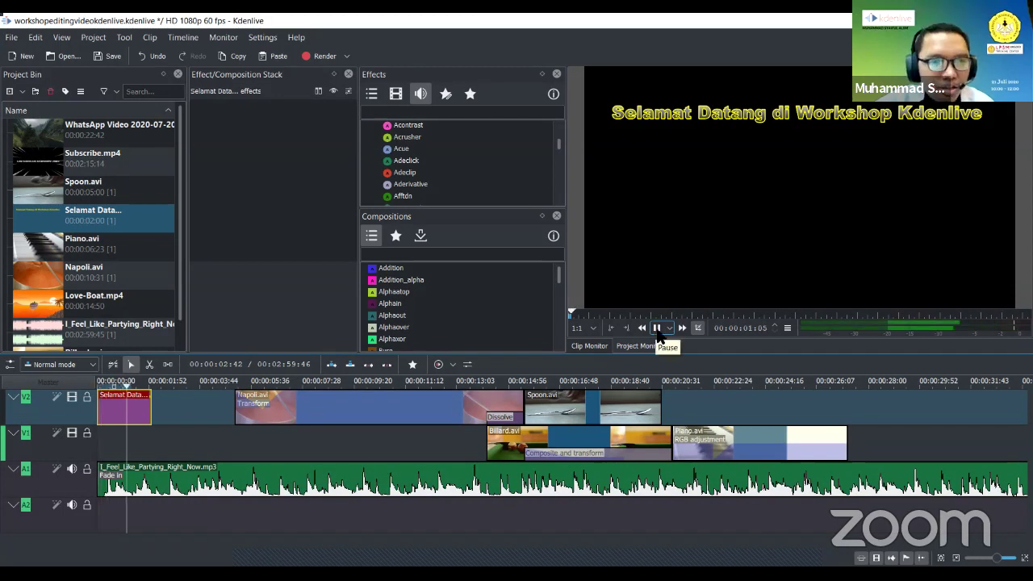
{"action": "key", "text": "space"}
Mute audio track A1 and return the playhead to the start of the timeline
{"action": "left_click", "coordinate": [102, 469]}
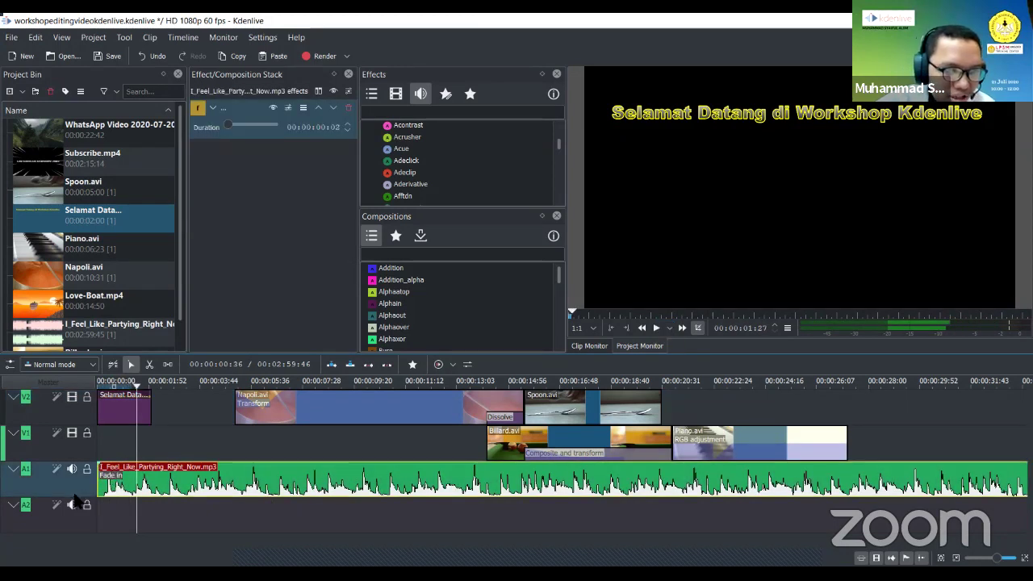
{"action": "left_click", "coordinate": [72, 469]}
{"action": "left_click", "coordinate": [139, 396]}
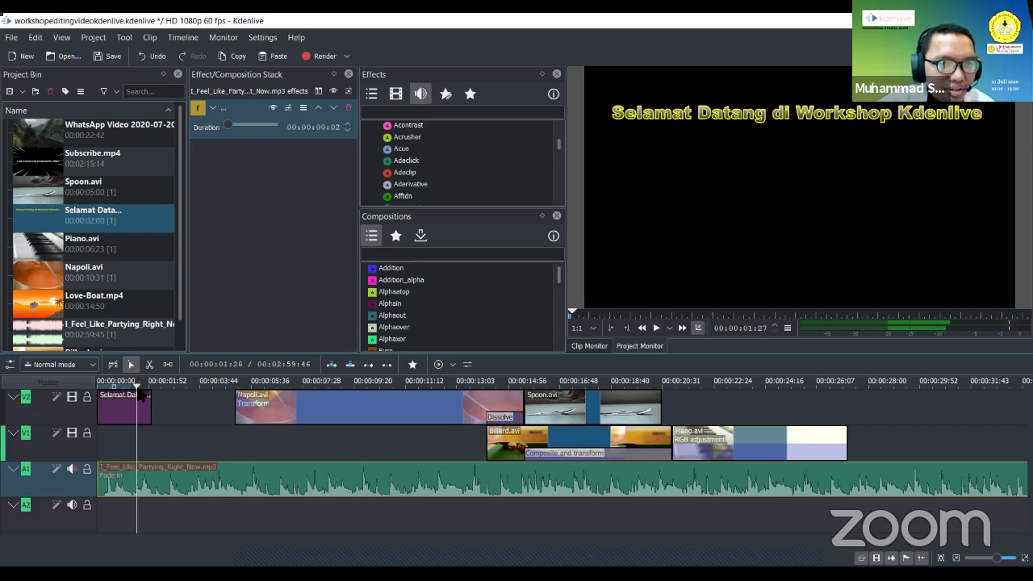
{"action": "key", "text": "Home"}
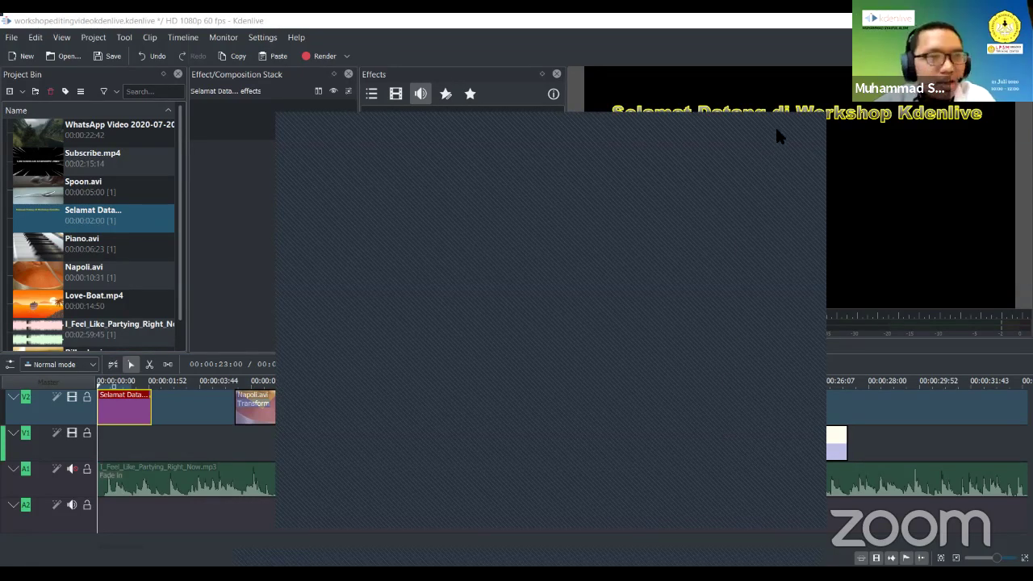
{"action": "left_click", "coordinate": [259, 270]}
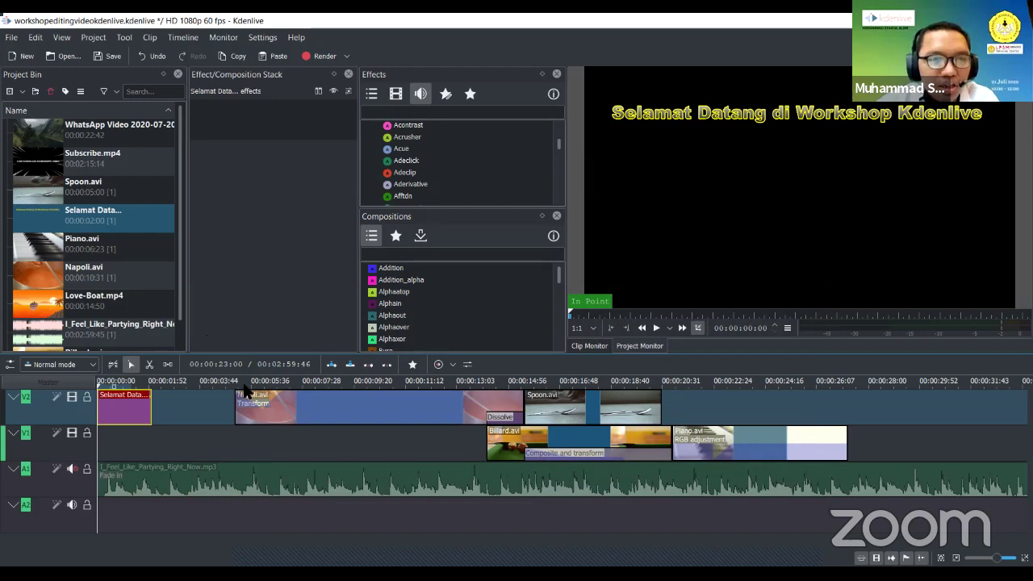
Close the gaps on track V2 by moving Napoli.avi directly after the title clip and Spoon.avi directly after Napoli.avi
{"action": "left_click_drag", "start_coordinate": [330, 415], "coordinate": [262, 415]}
{"action": "left_click", "coordinate": [587, 407]}
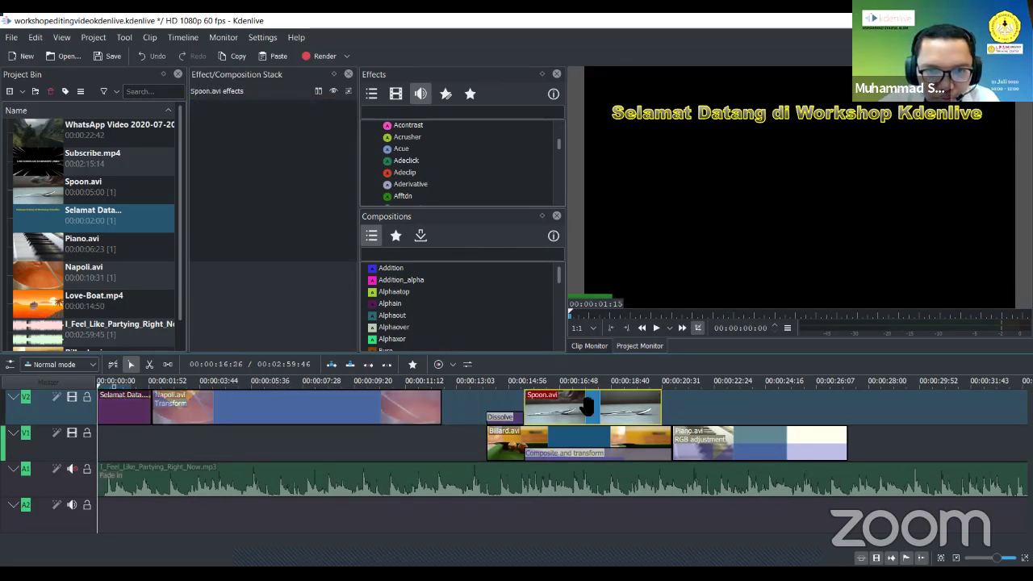
{"action": "left_click_drag", "start_coordinate": [587, 408], "coordinate": [504, 413]}
{"action": "left_click", "coordinate": [650, 452]}
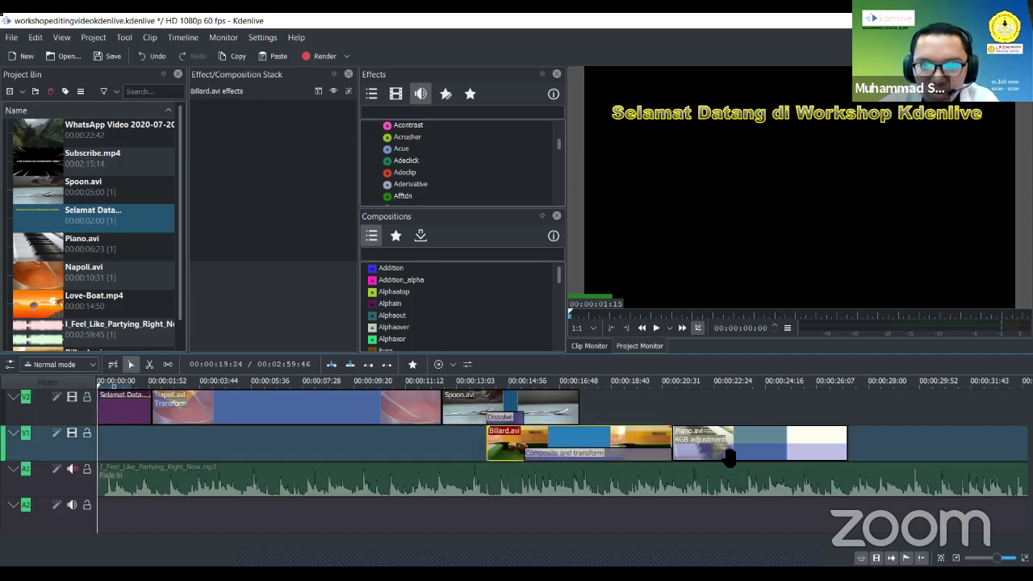
{"action": "left_click", "coordinate": [729, 457]}
Scrub and play the timeline from the title clip into Napoli.avi to review the opening sequence
{"action": "left_click", "coordinate": [105, 386]}
{"action": "left_click_drag", "start_coordinate": [105, 386], "coordinate": [211, 392]}
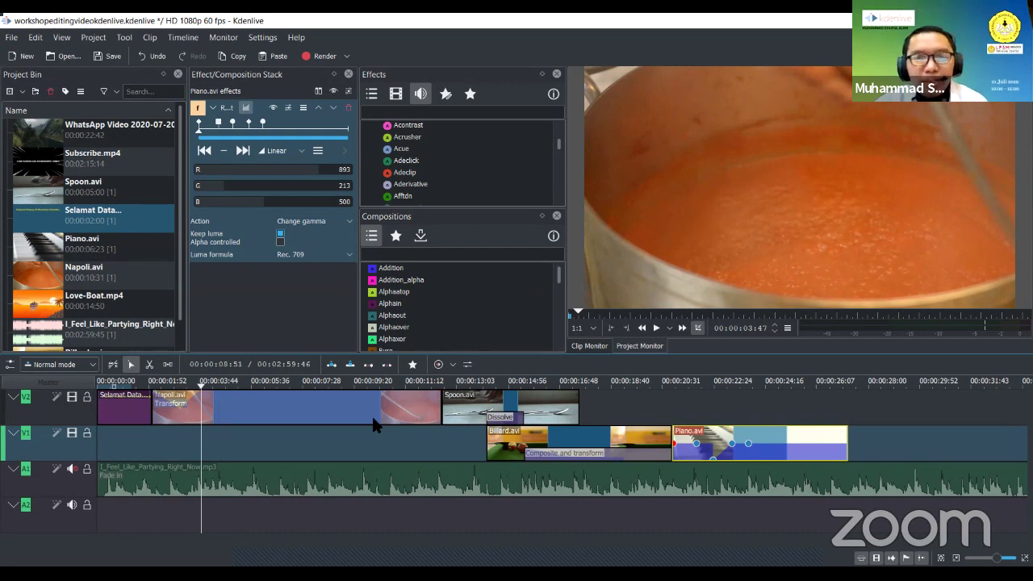
{"action": "key", "text": "space"}
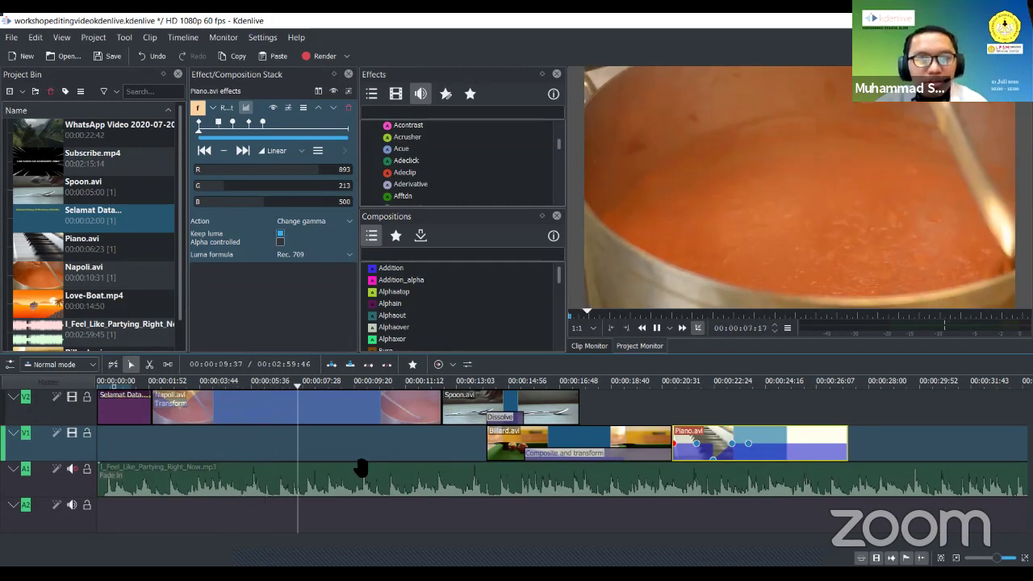
{"action": "left_click", "coordinate": [345, 389]}
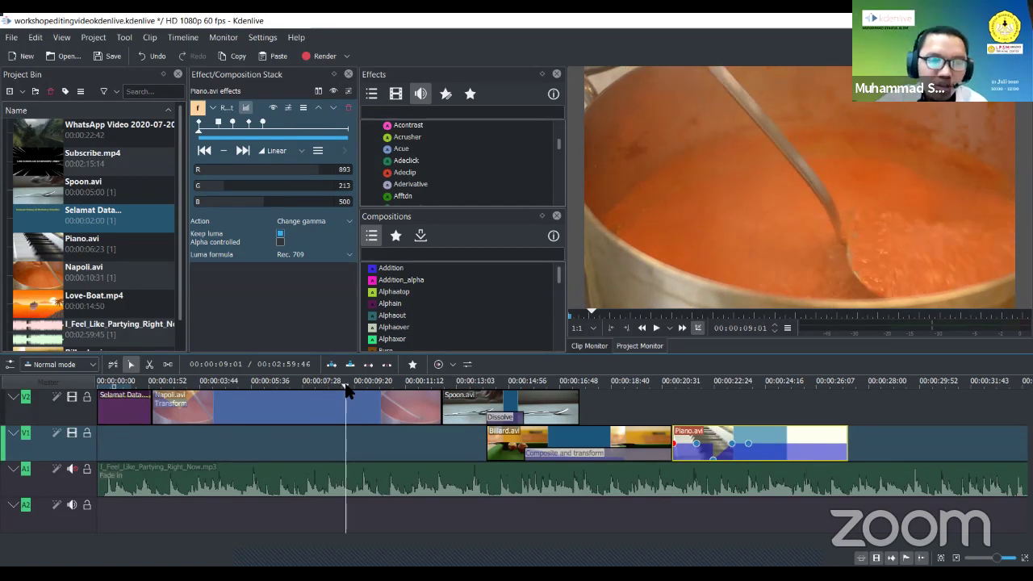
{"action": "left_click_drag", "start_coordinate": [346, 385], "coordinate": [95, 390]}
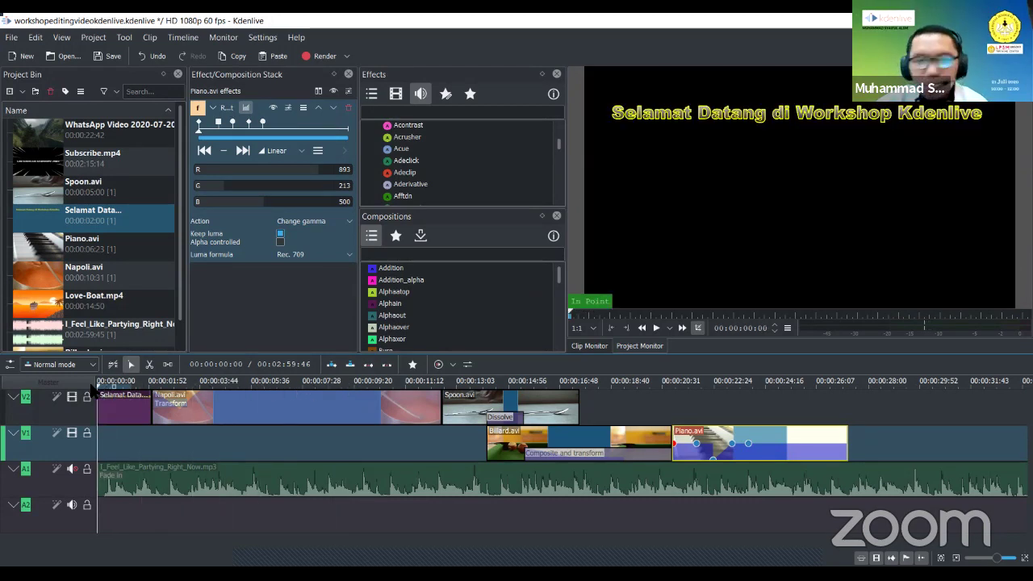
{"action": "left_click", "coordinate": [291, 388]}
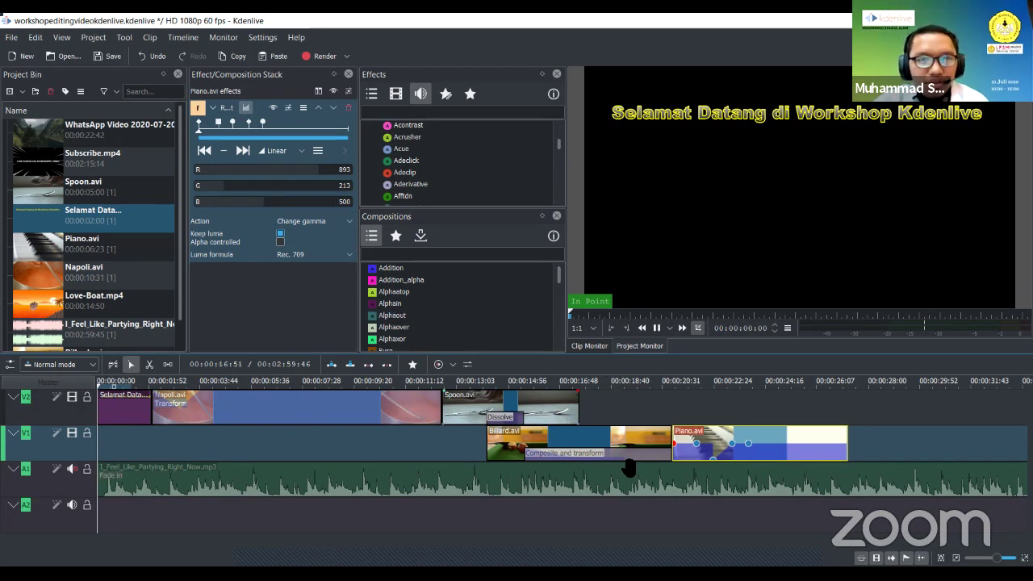
{"action": "key", "text": "space"}
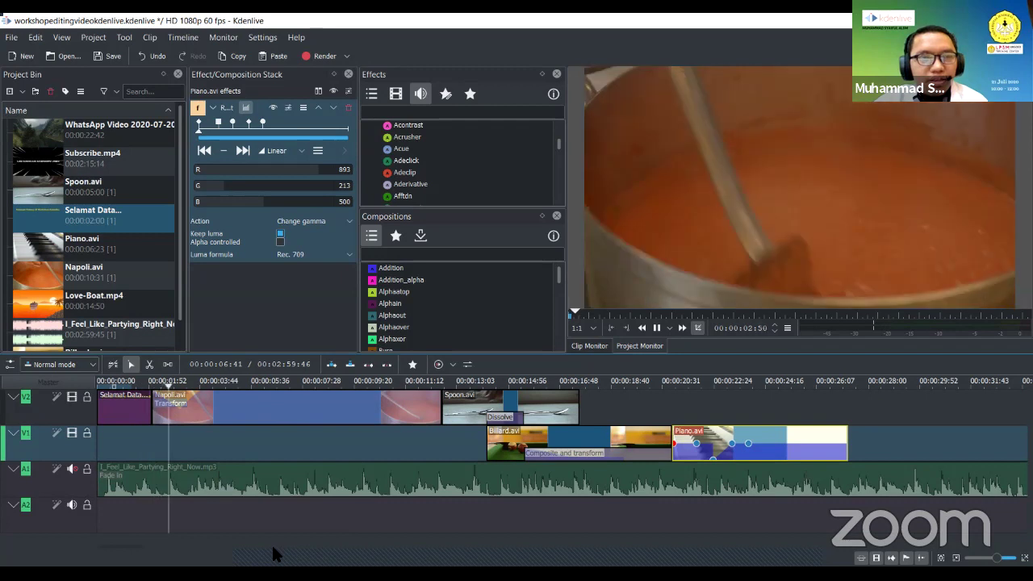
{"action": "key", "text": "space"}
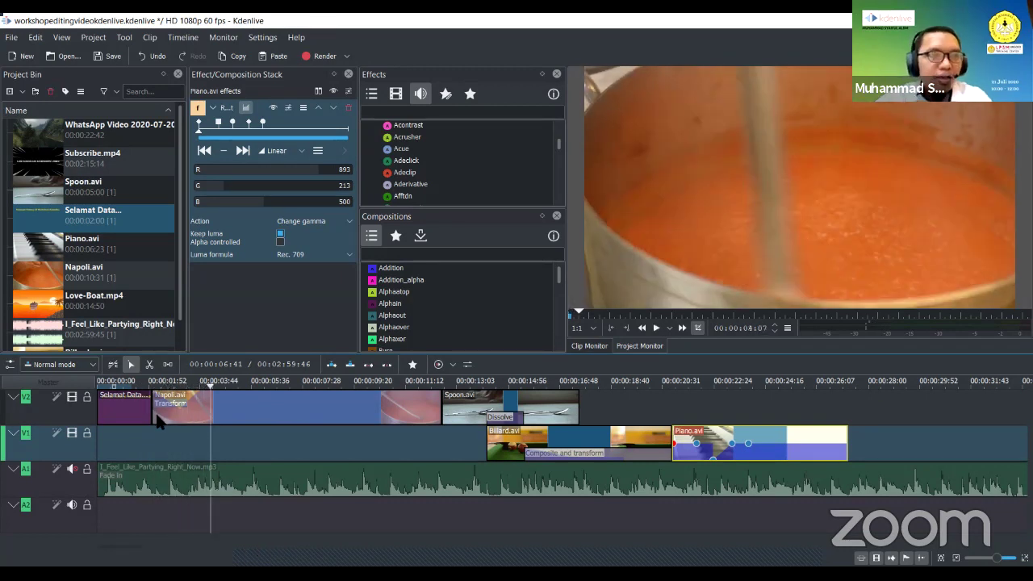
Add a template title clip based on simple-scroll.kdenlivetitle to the project bin and open it in the title editor
{"action": "left_click", "coordinate": [22, 92]}
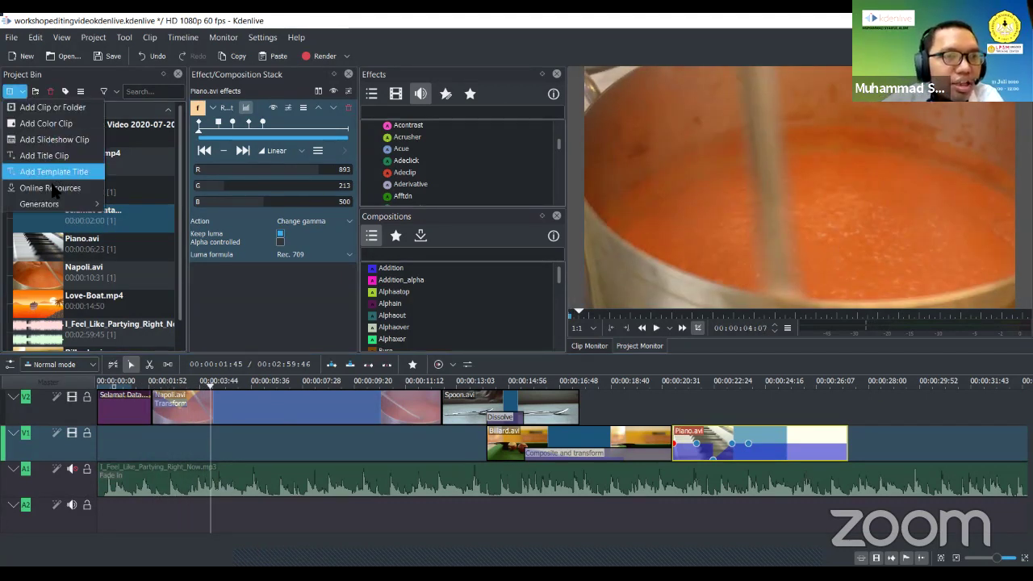
{"action": "left_click", "coordinate": [355, 286]}
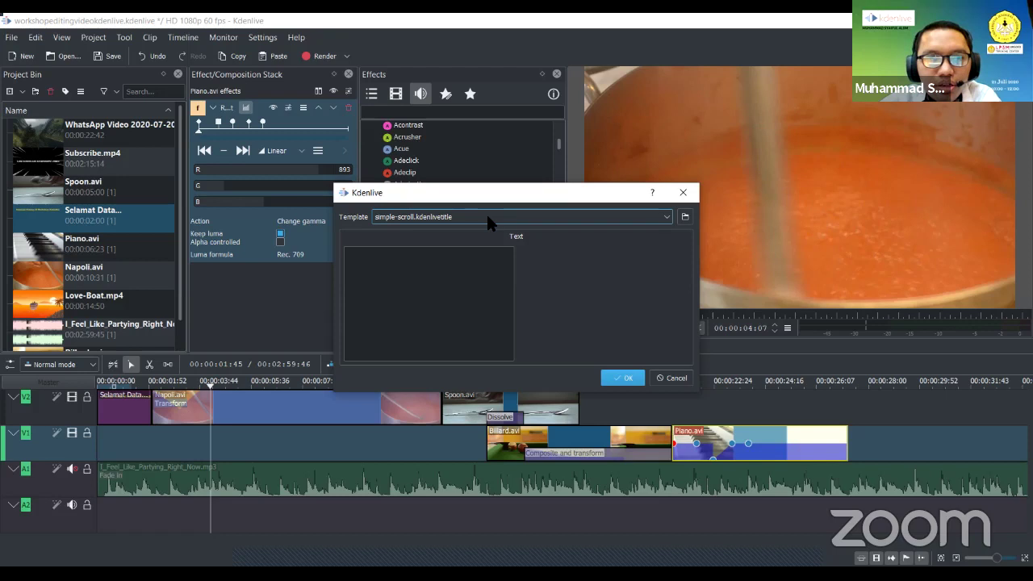
{"action": "left_click", "coordinate": [619, 380]}
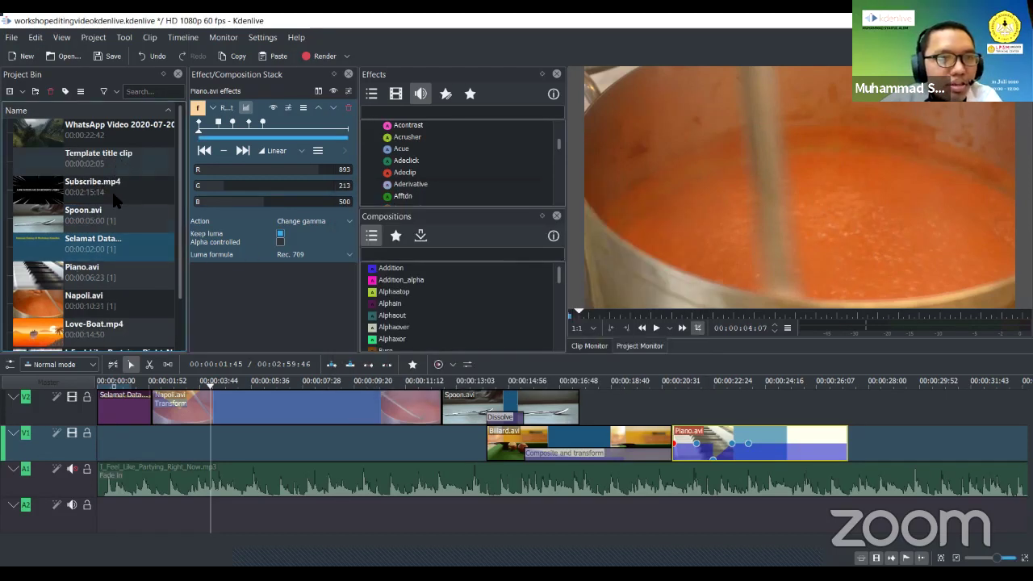
{"action": "left_click", "coordinate": [128, 161]}
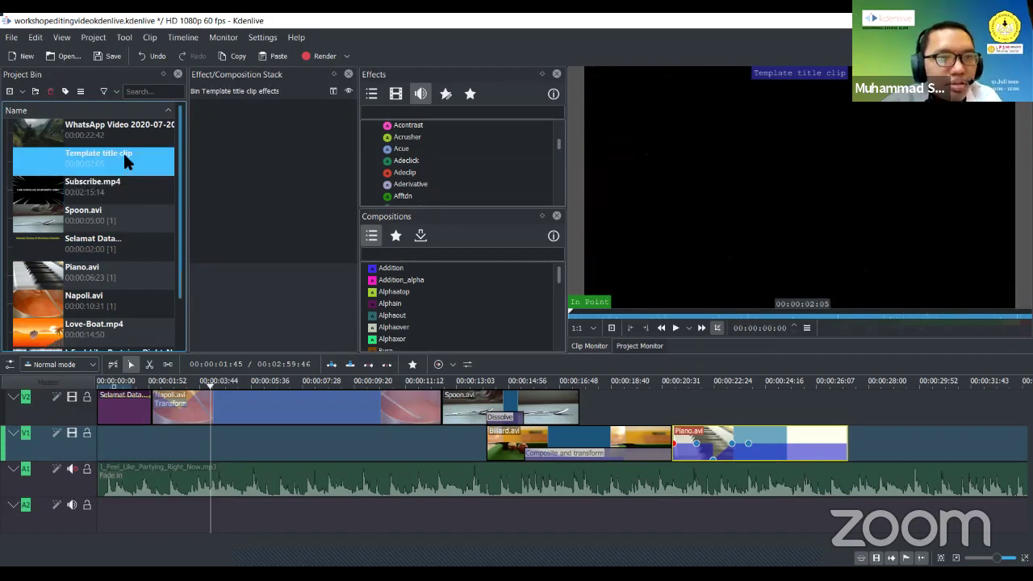
{"action": "key", "text": "Return"}
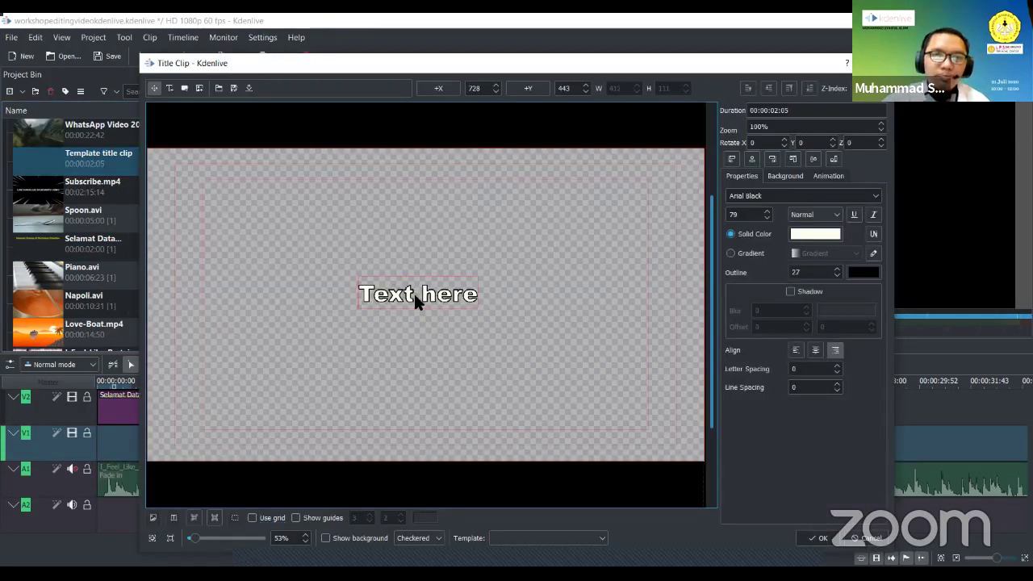
Replace the template title clip's text with "Selamat Datang" and save the change in this project only
{"action": "double_click", "coordinate": [434, 291]}
{"action": "key", "text": "ctrl+a"}
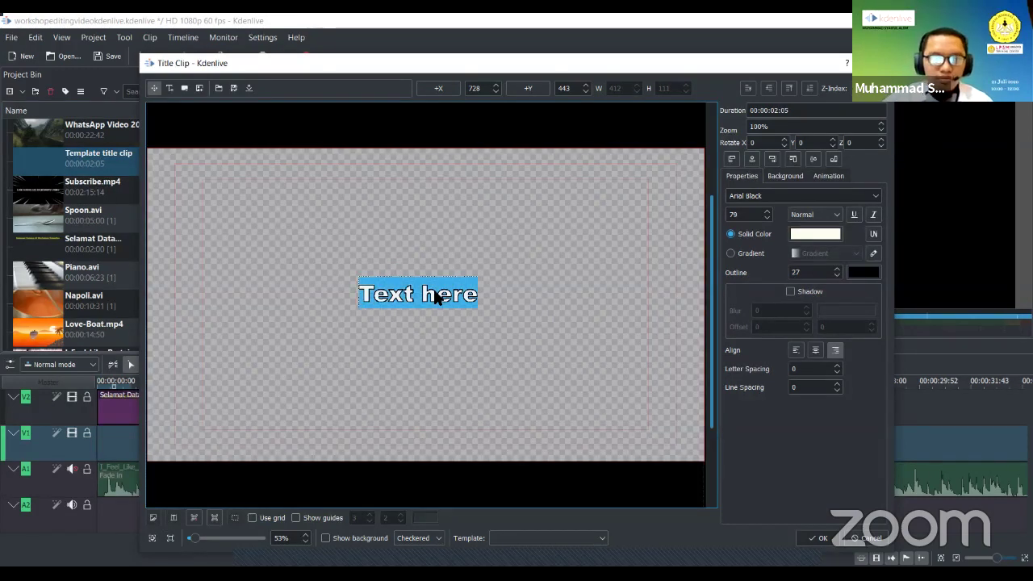
{"action": "key", "text": "BackSpace"}
{"action": "type", "text": "Selamat Dataf"}
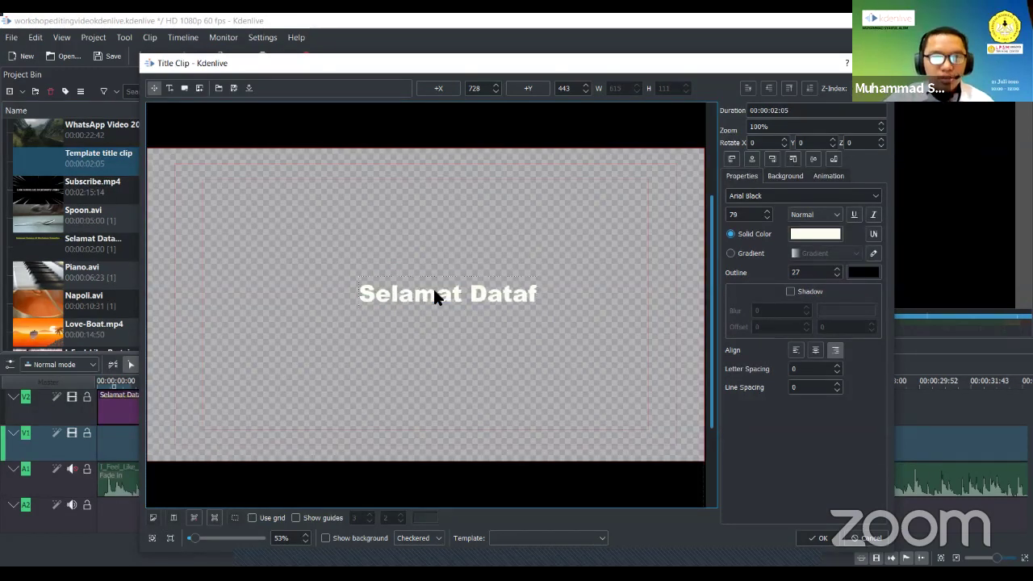
{"action": "key", "text": "BackSpace"}
{"action": "type", "text": "ng"}
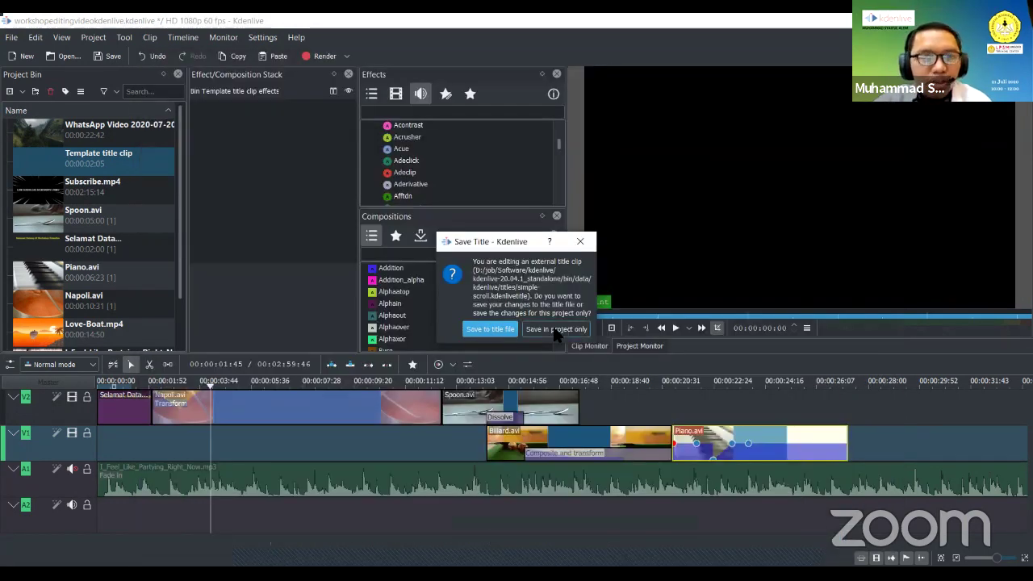
{"action": "left_click", "coordinate": [556, 331]}
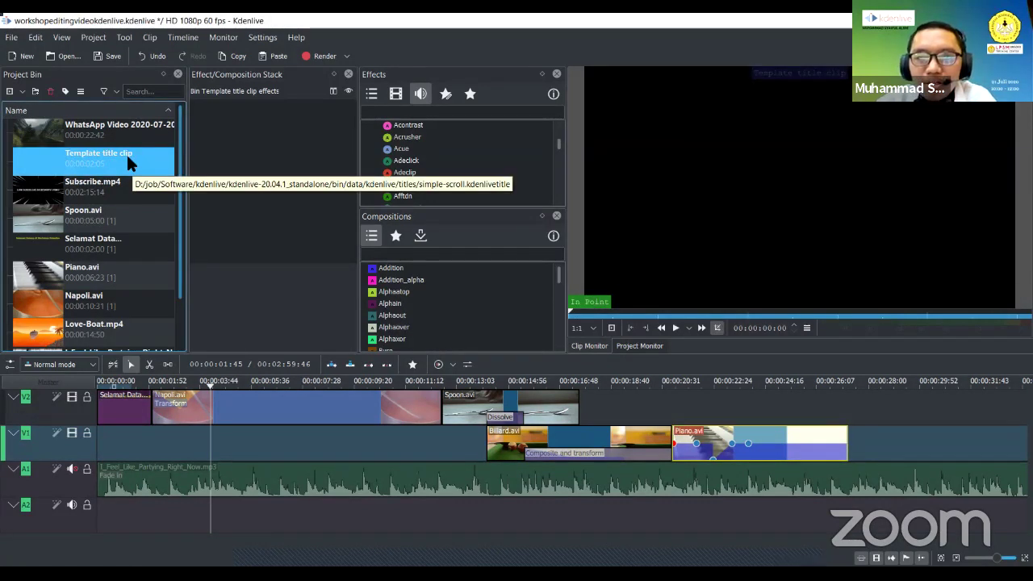
{"action": "key", "text": "space"}
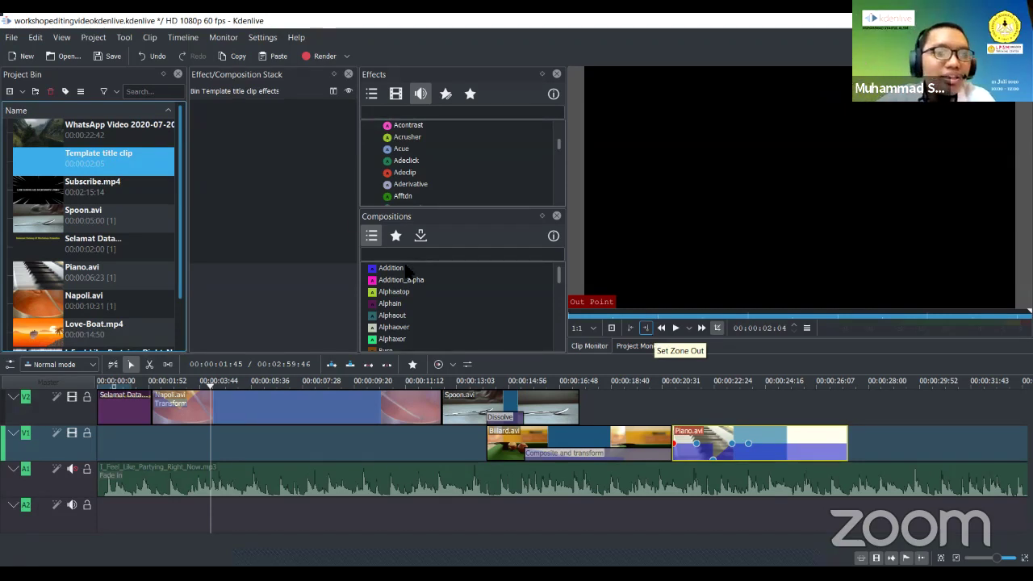
Preview the simple-with-date and simple title templates without adding another title clip
{"action": "left_click", "coordinate": [23, 91]}
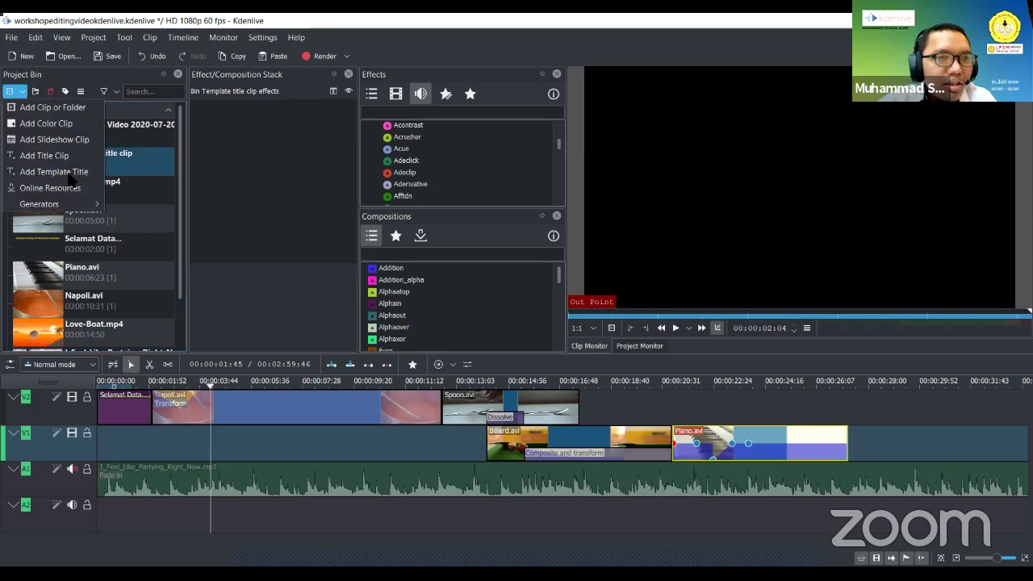
{"action": "left_click", "coordinate": [53, 171]}
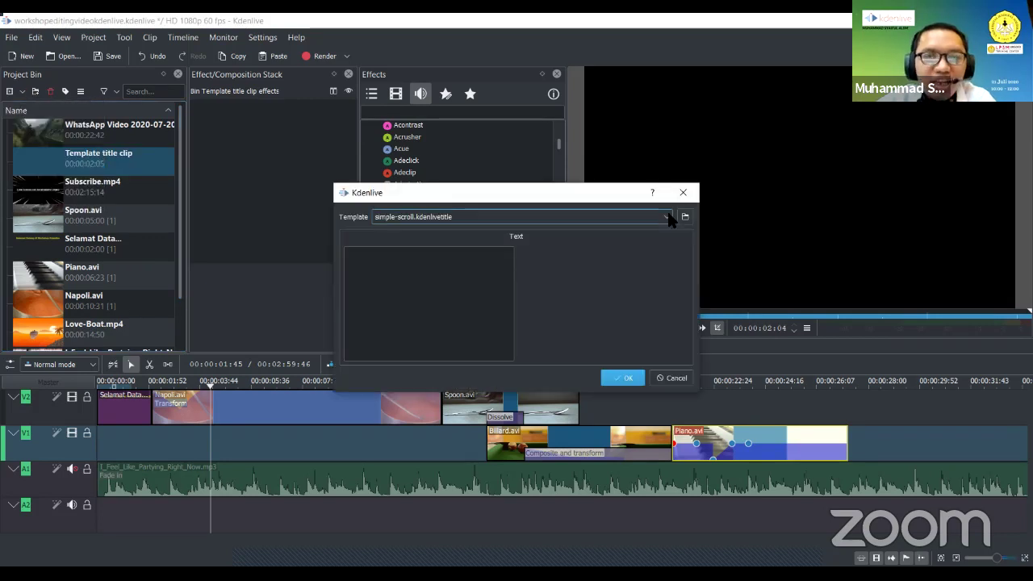
{"action": "left_click", "coordinate": [596, 218]}
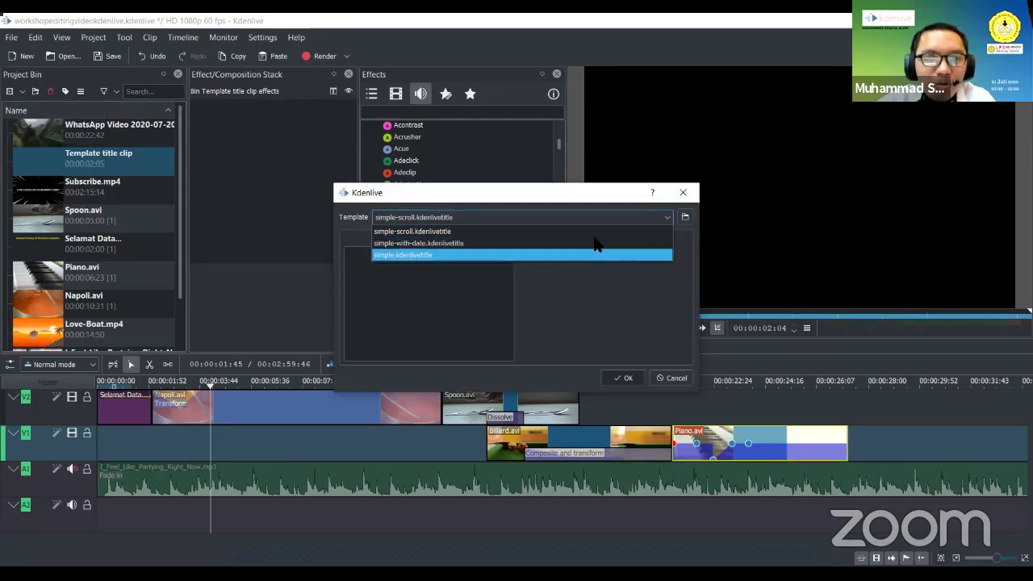
{"action": "left_click", "coordinate": [623, 243]}
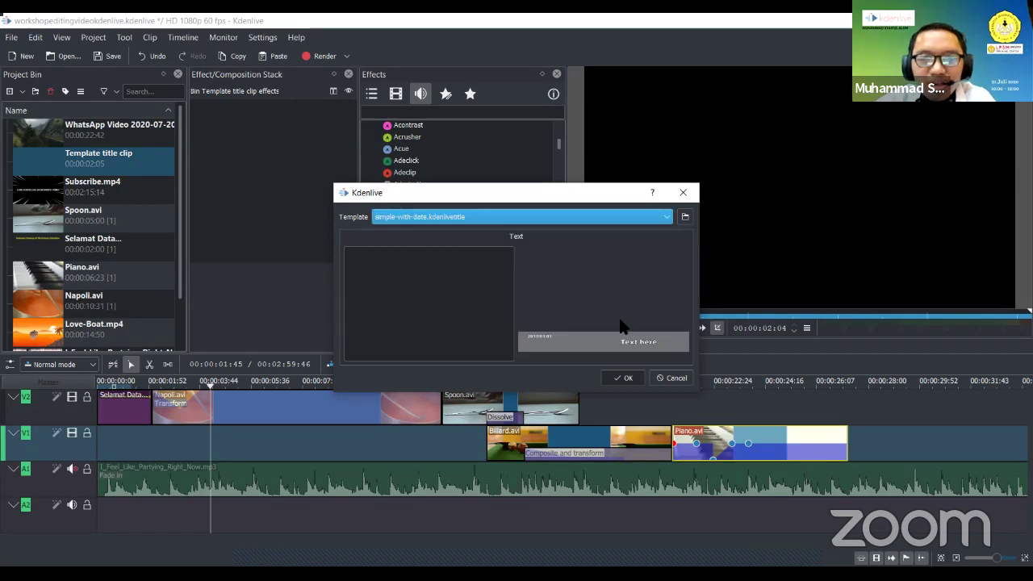
{"action": "left_click", "coordinate": [668, 222]}
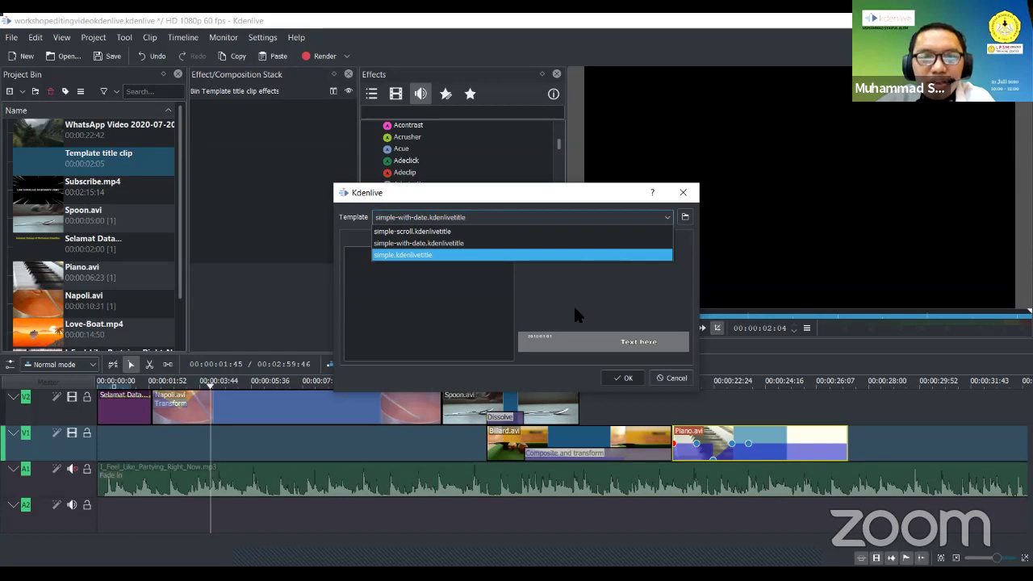
{"action": "left_click", "coordinate": [574, 254]}
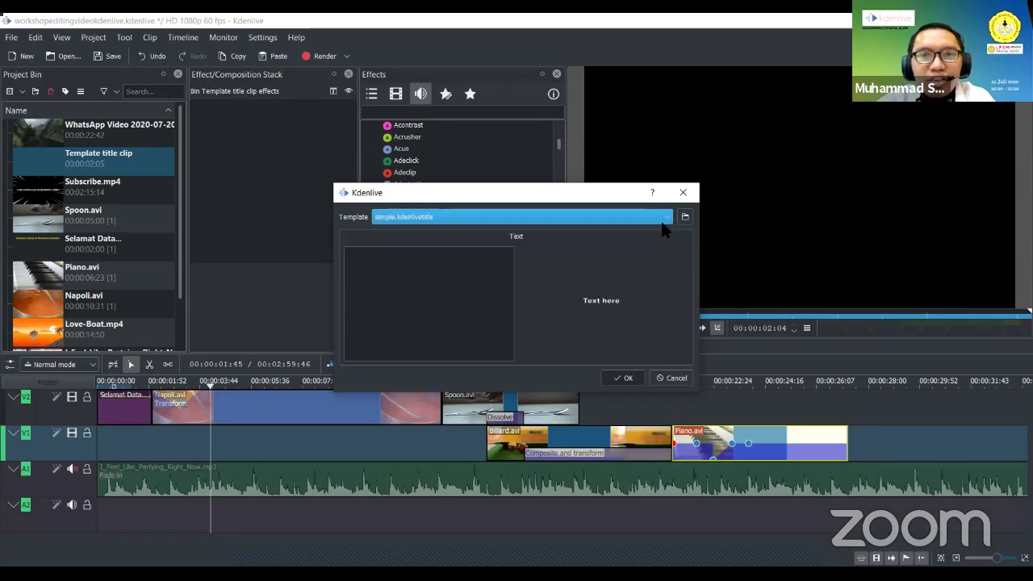
{"action": "left_click", "coordinate": [667, 379]}
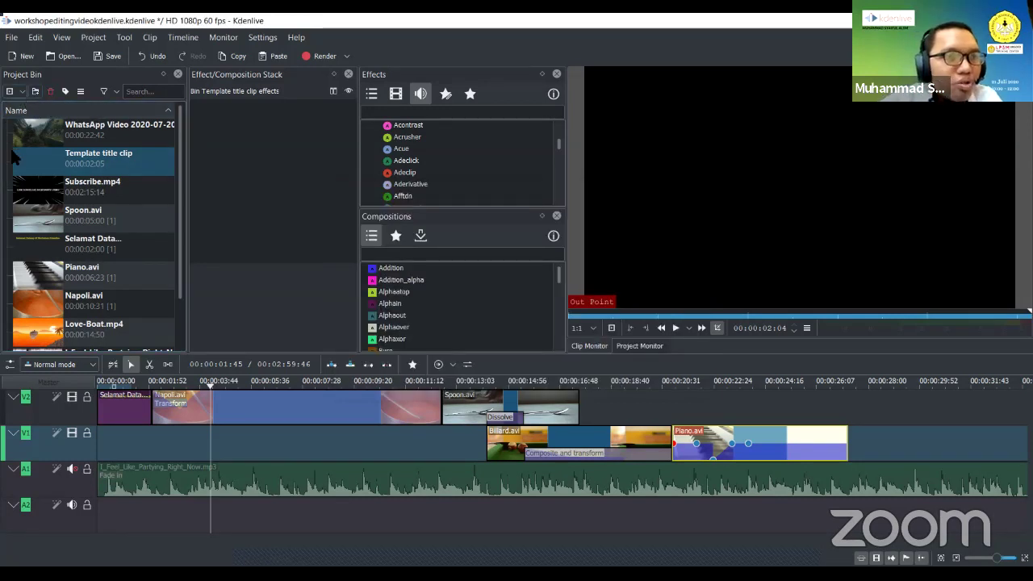
Add a slideshow clip of the JPG images in the Documents folder with a frame duration of 00:00:05:00
{"action": "left_click", "coordinate": [23, 92]}
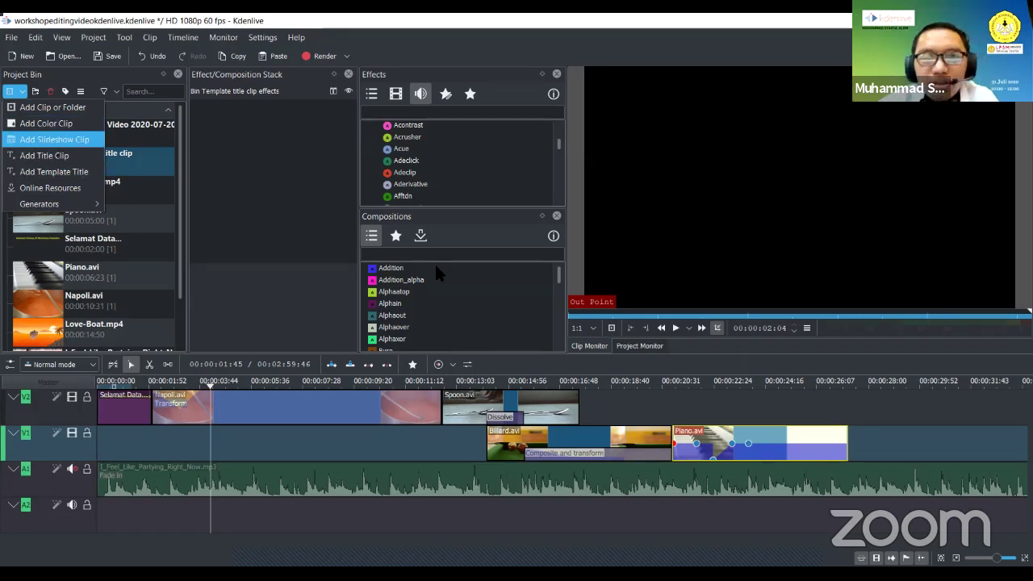
{"action": "key", "text": "Return"}
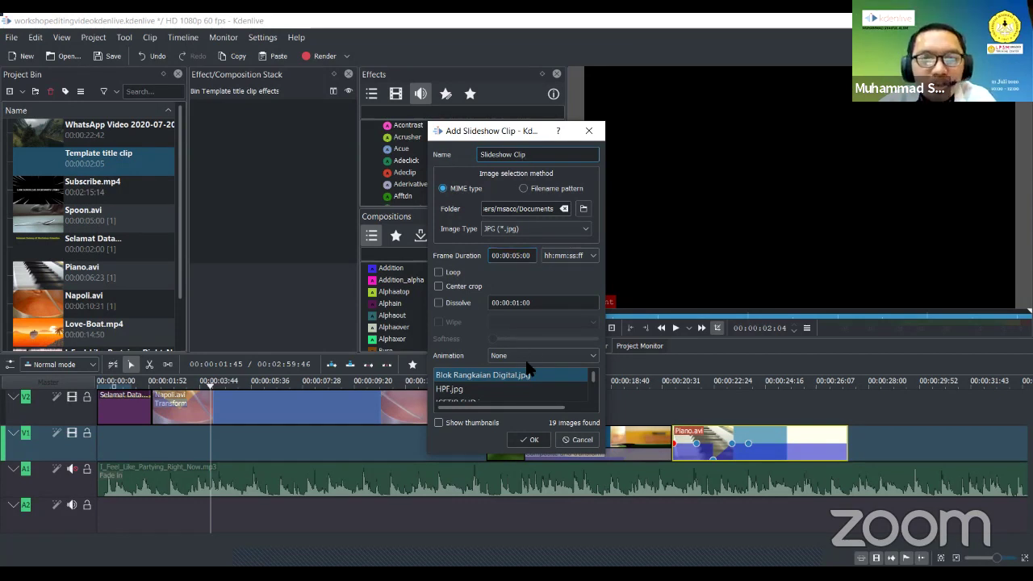
{"action": "scroll", "coordinate": [526, 385], "scroll_direction": "down", "scroll_amount": 5}
{"action": "scroll", "coordinate": [487, 386], "scroll_direction": "up", "scroll_amount": 5}
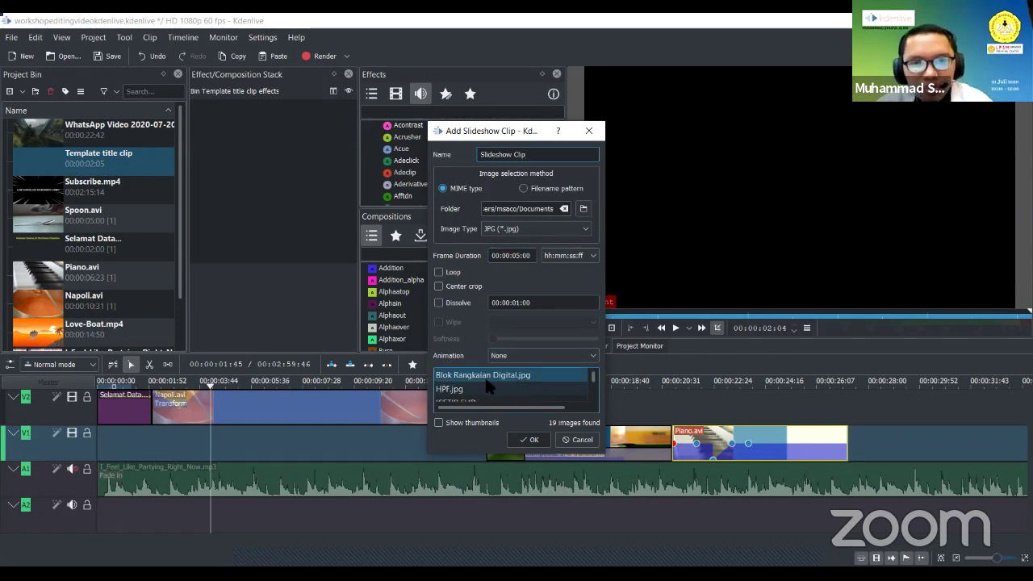
{"action": "left_click", "coordinate": [496, 377]}
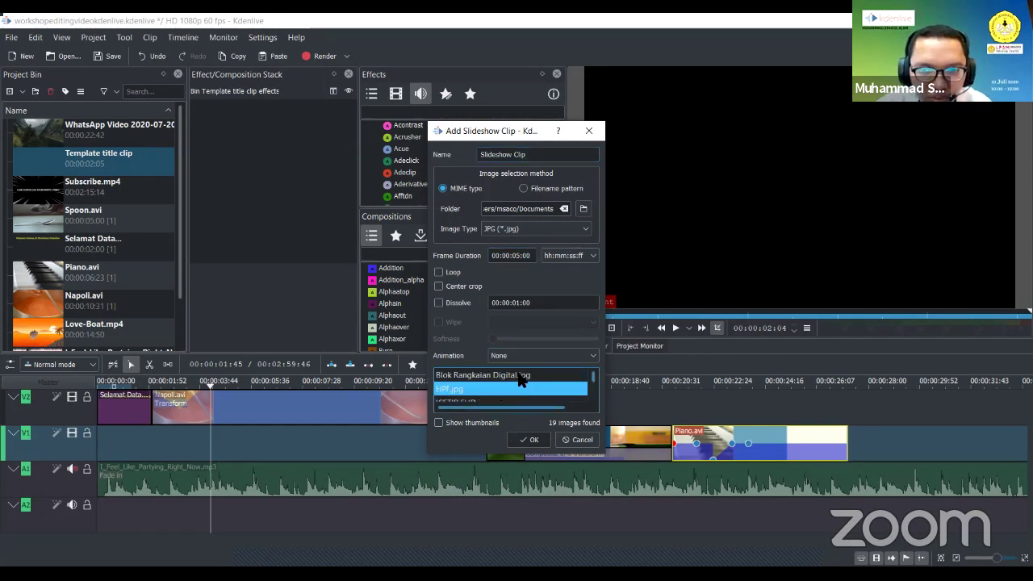
{"action": "left_click", "coordinate": [529, 440]}
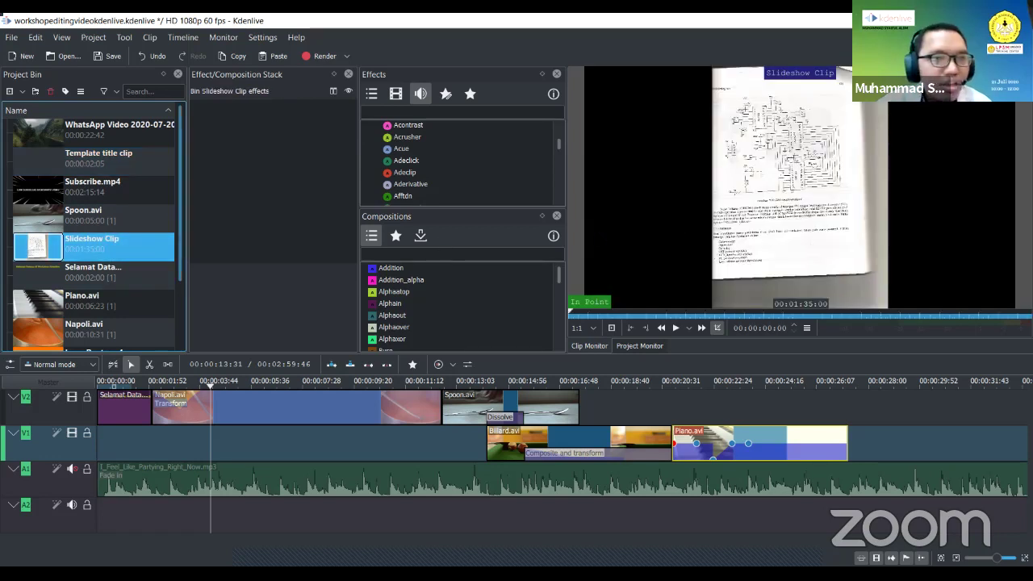
Set the slideshow clip's animation to Pan
{"action": "right_click", "coordinate": [89, 247]}
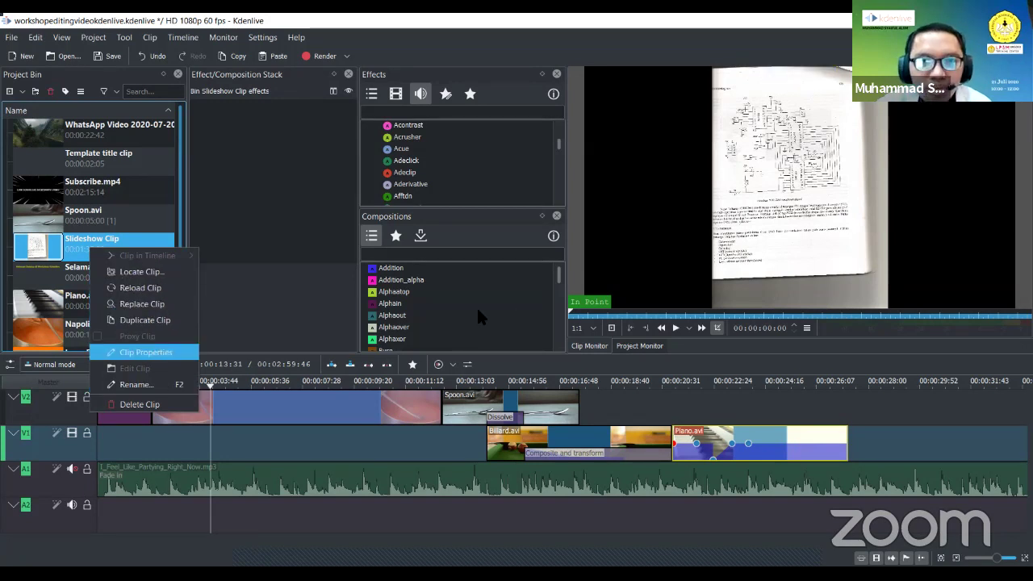
{"action": "key", "text": "Return"}
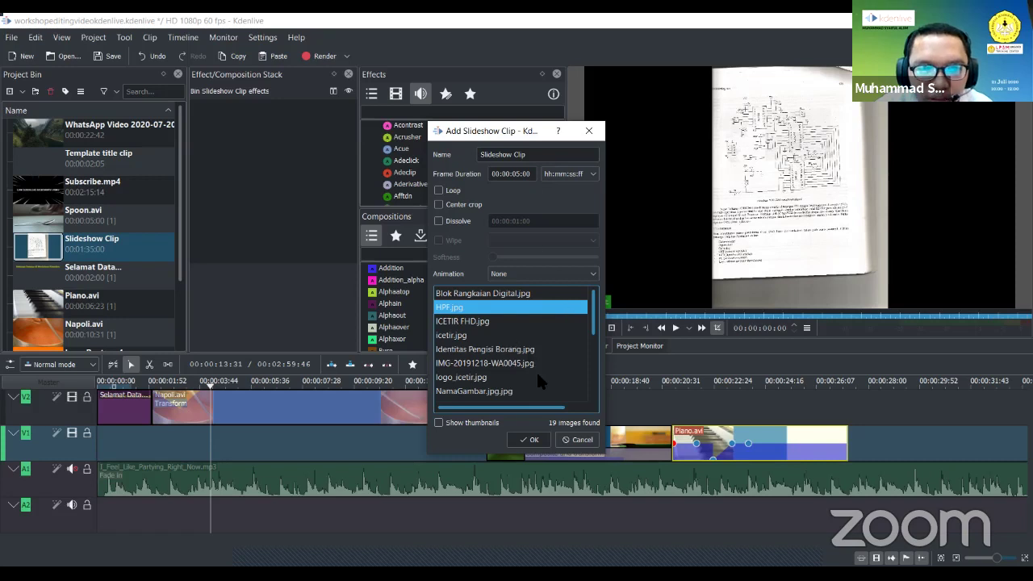
{"action": "left_click", "coordinate": [482, 293]}
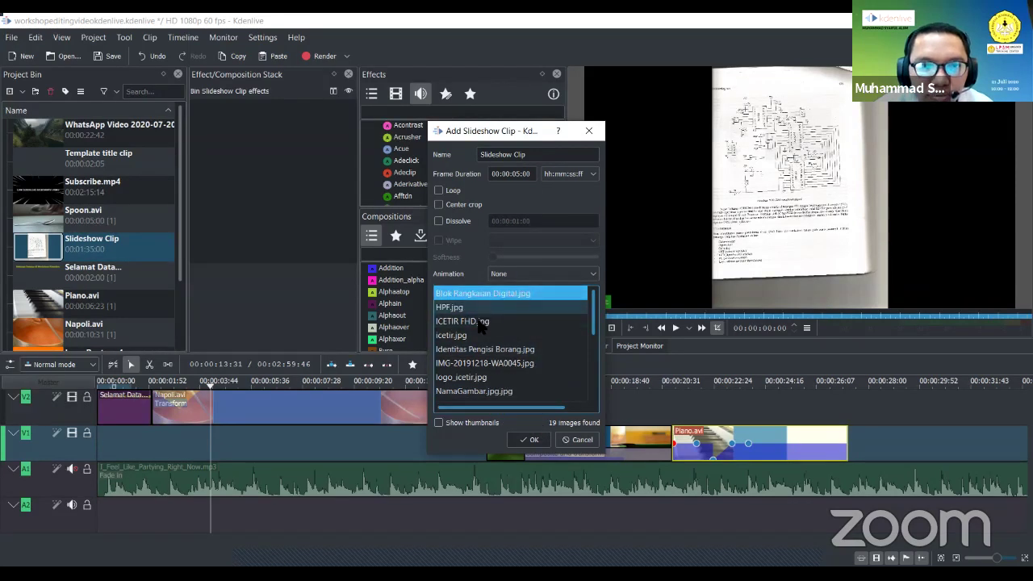
{"action": "left_click", "coordinate": [543, 274]}
{"action": "left_click", "coordinate": [524, 307]}
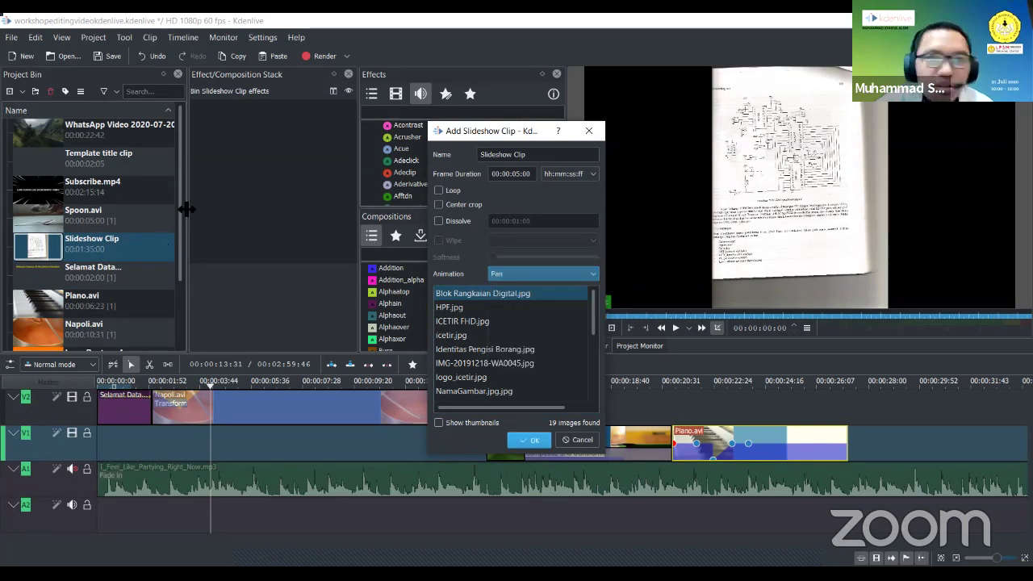
{"action": "left_click", "coordinate": [529, 440]}
{"action": "left_click", "coordinate": [827, 195]}
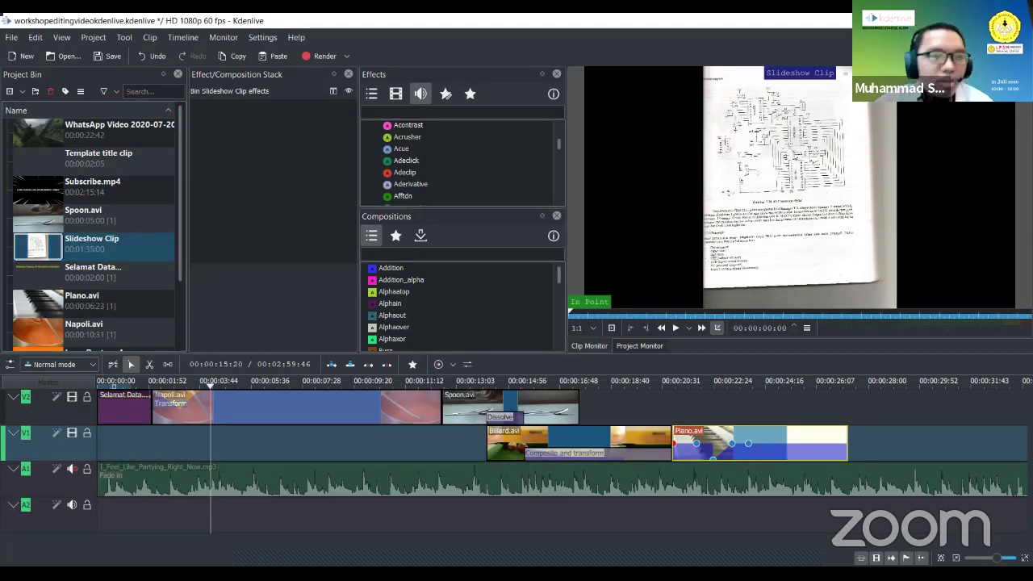
Set the slideshow clip's animation to None and enable Dissolve with a duration of 00:00:01:00
{"action": "left_click", "coordinate": [77, 249]}
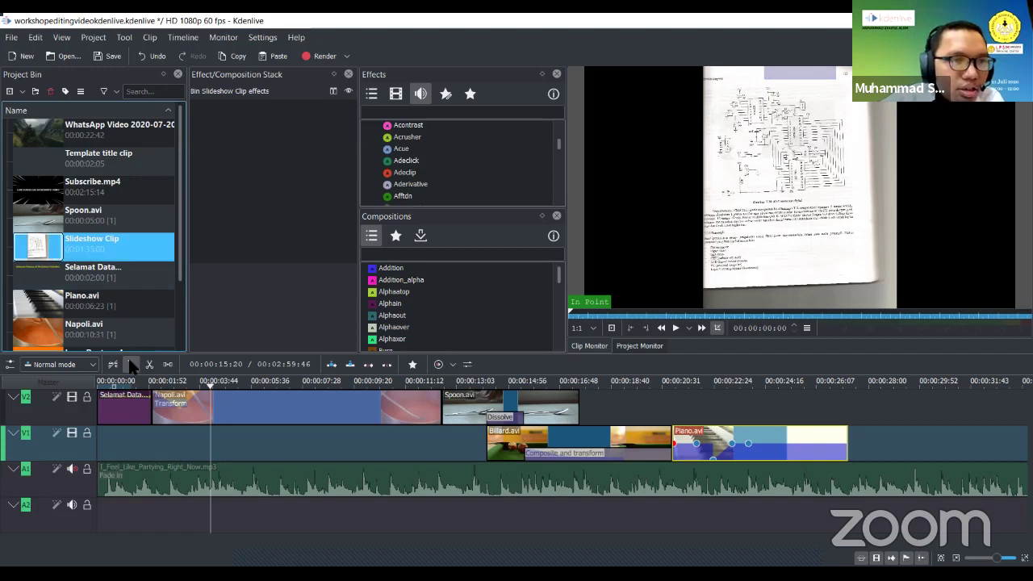
{"action": "right_click", "coordinate": [54, 248]}
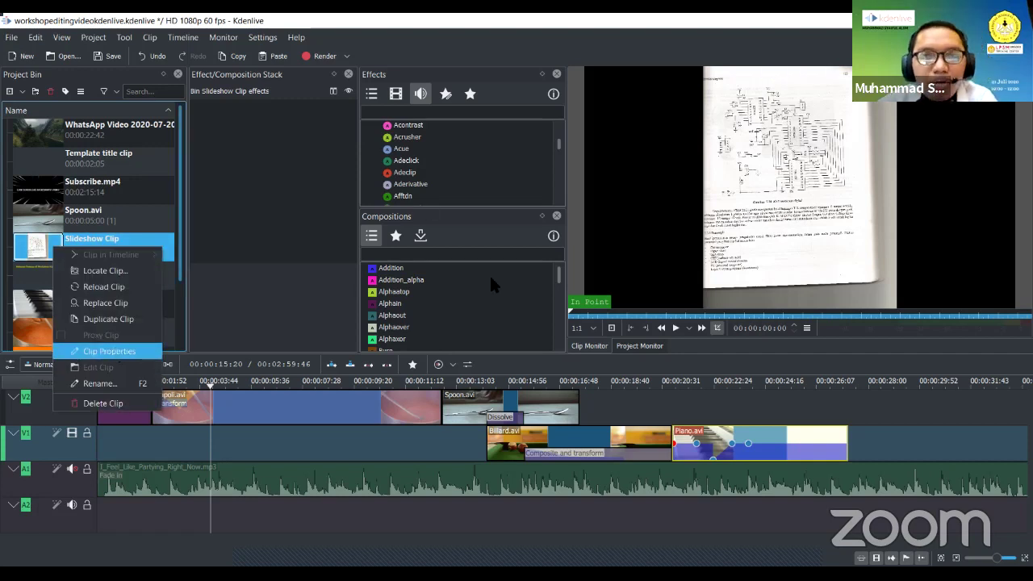
{"action": "key", "text": "Return"}
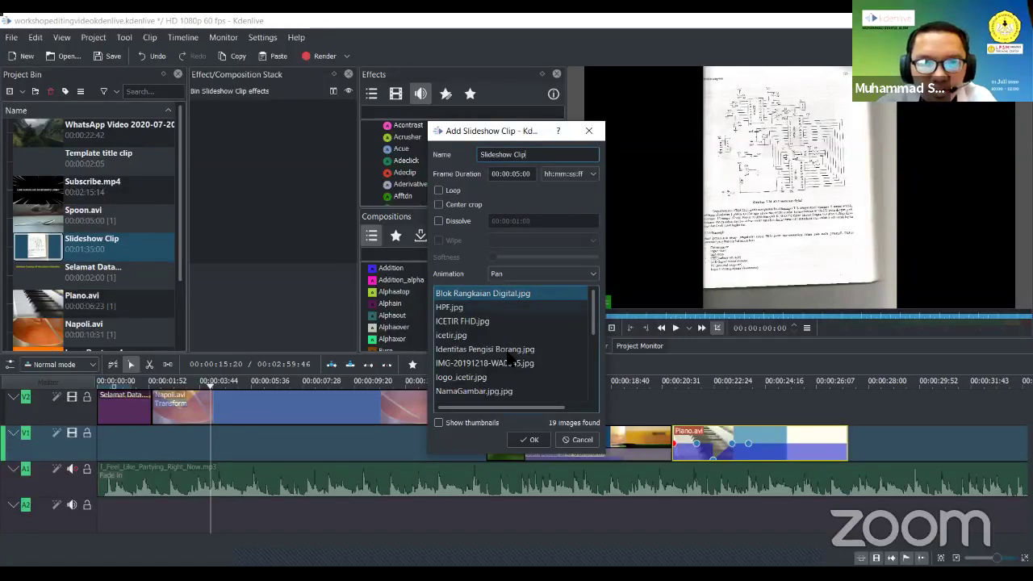
{"action": "left_click", "coordinate": [567, 296]}
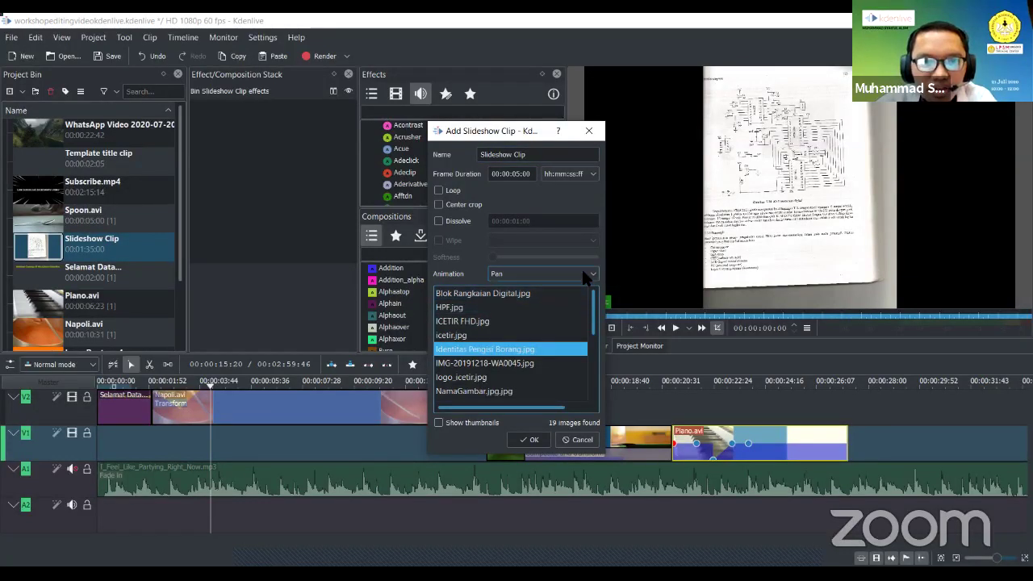
{"action": "left_click", "coordinate": [543, 274]}
{"action": "left_click", "coordinate": [525, 280]}
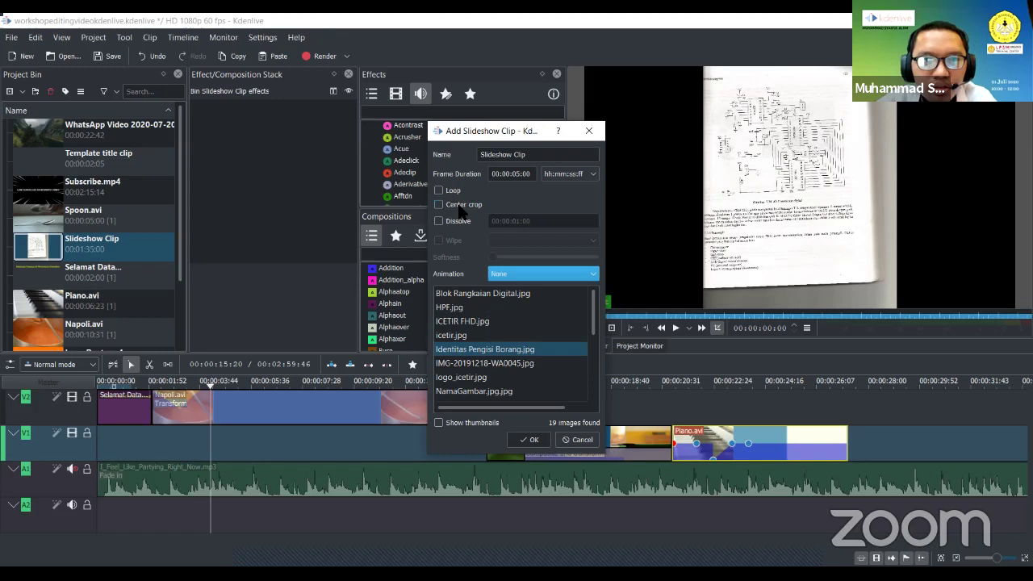
{"action": "left_click", "coordinate": [456, 222]}
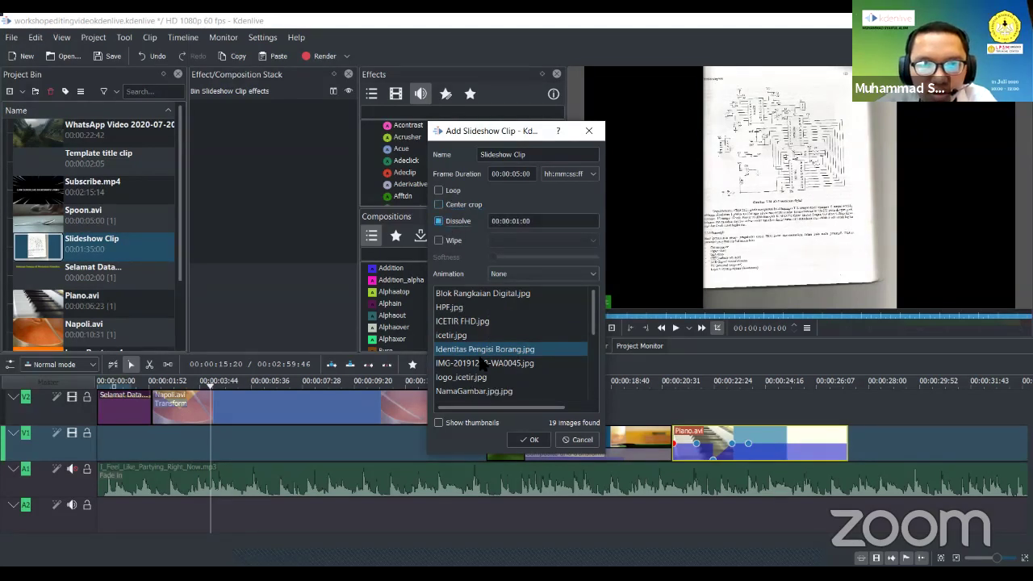
{"action": "left_click", "coordinate": [482, 365]}
{"action": "left_click", "coordinate": [484, 350]}
{"action": "left_click", "coordinate": [494, 377]}
{"action": "left_click", "coordinate": [484, 364]}
{"action": "left_click", "coordinate": [468, 308]}
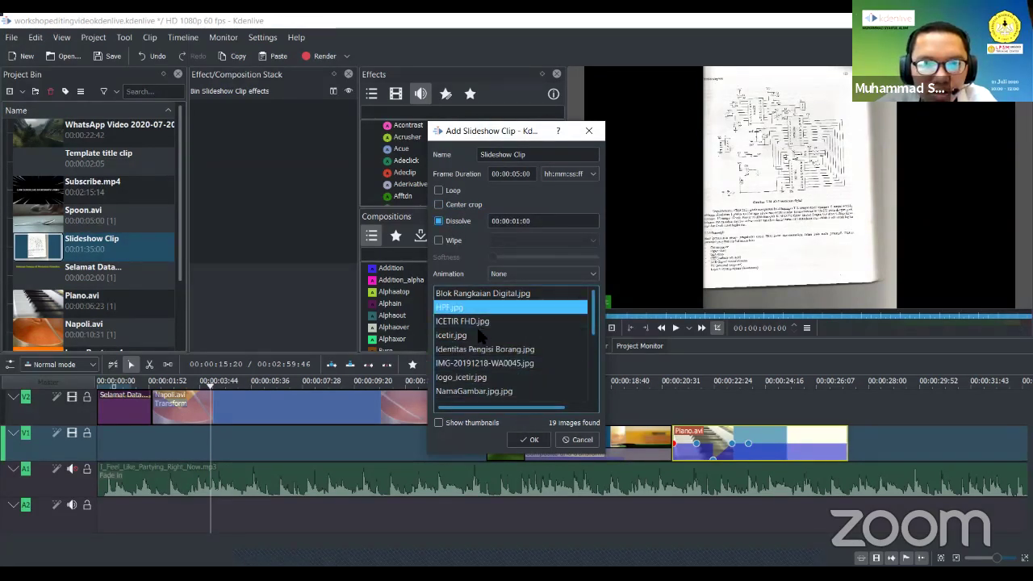
{"action": "left_click", "coordinate": [531, 440]}
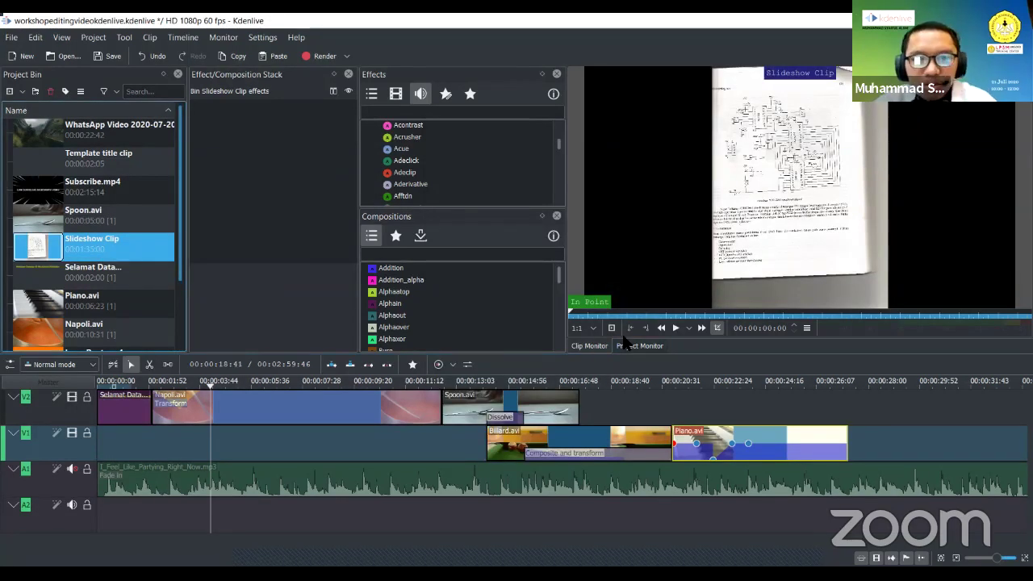
Play the slideshow clip and scrub to several points to examine the images and the dissolves between them
{"action": "left_click", "coordinate": [675, 328]}
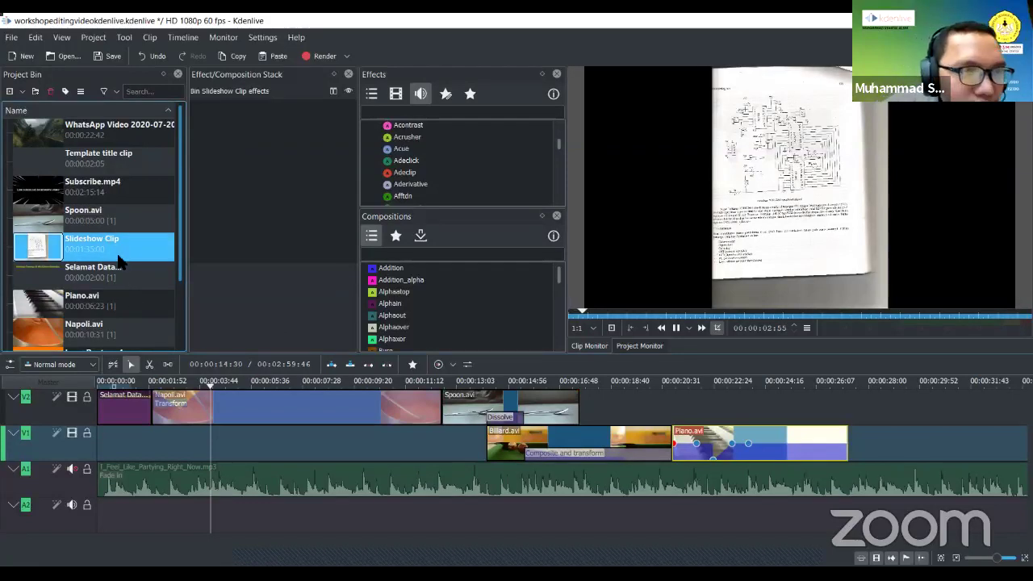
{"action": "left_click", "coordinate": [762, 314]}
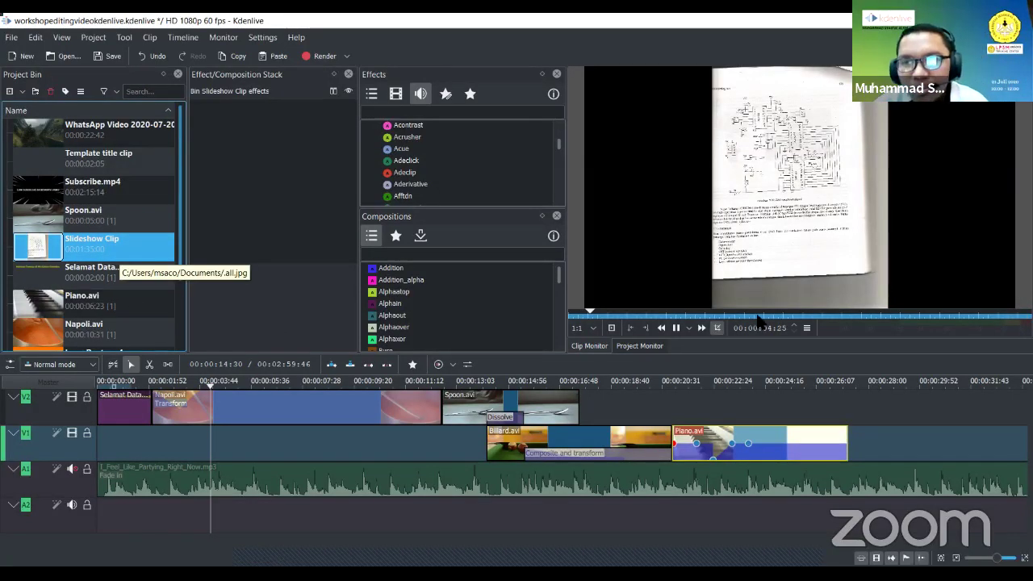
{"action": "left_click", "coordinate": [731, 314]}
{"action": "left_click", "coordinate": [676, 327]}
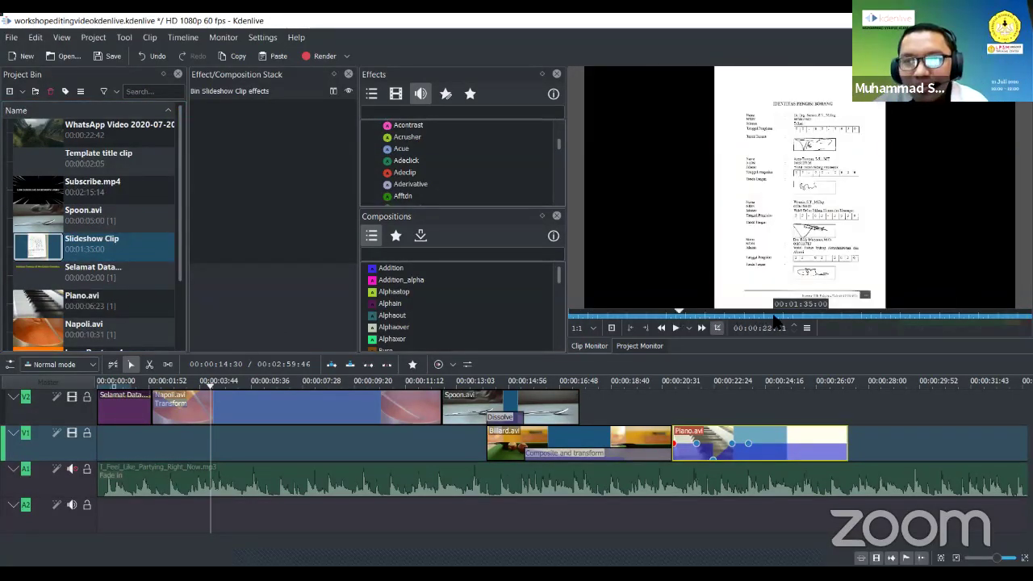
{"action": "left_click", "coordinate": [779, 315]}
{"action": "left_click", "coordinate": [835, 315]}
{"action": "left_click", "coordinate": [686, 315]}
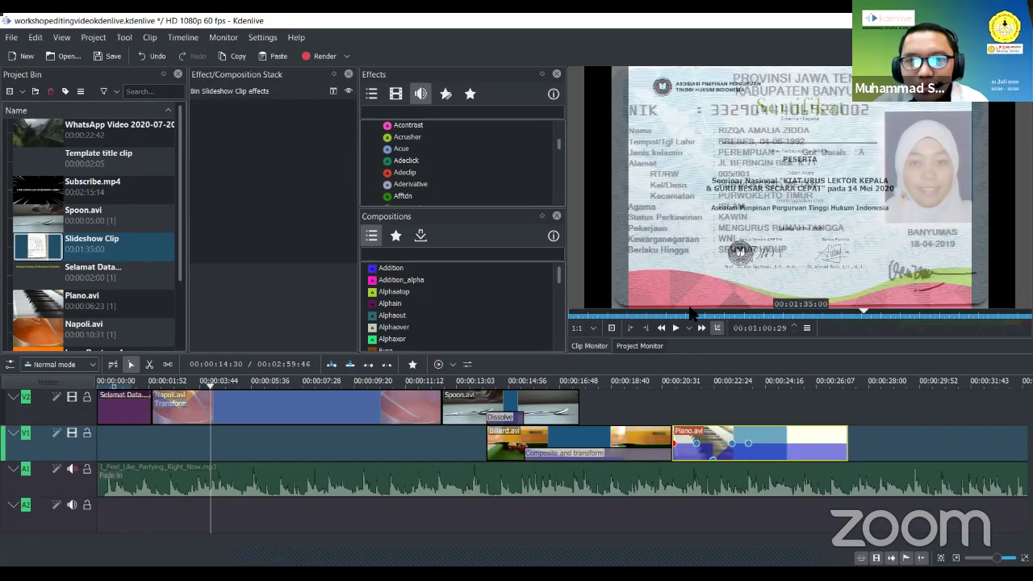
{"action": "left_click", "coordinate": [637, 315]}
{"action": "left_click", "coordinate": [604, 315]}
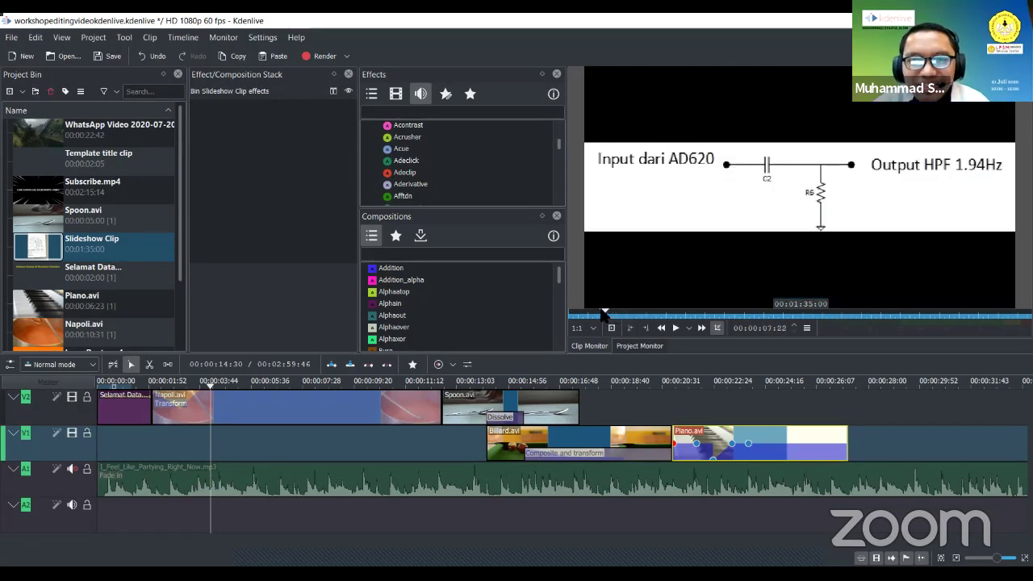
Replay the slideshow clip from its beginning through the first dissolve to check how the images change
{"action": "left_click", "coordinate": [571, 315]}
{"action": "key", "text": "space"}
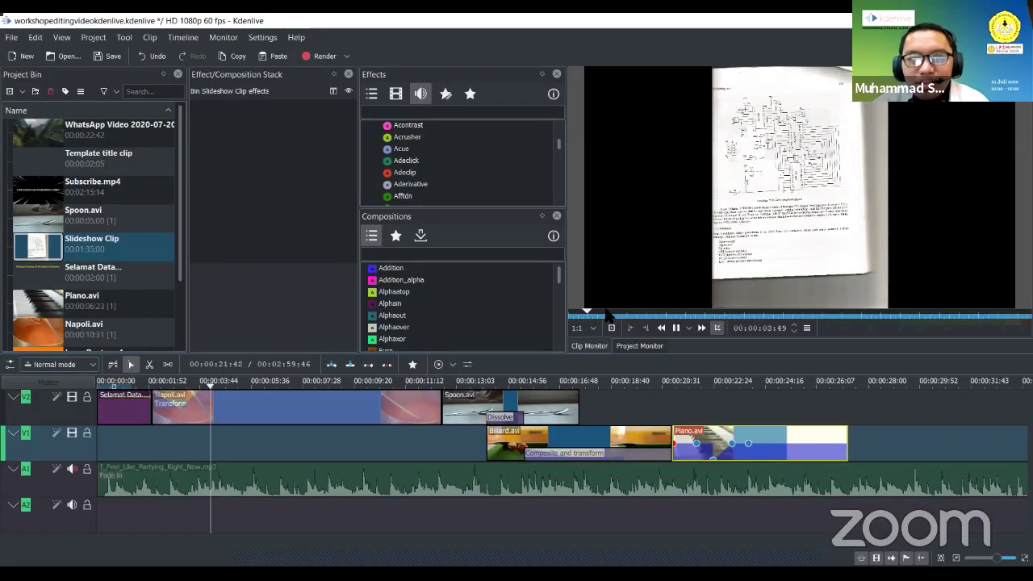
{"action": "key", "text": "space"}
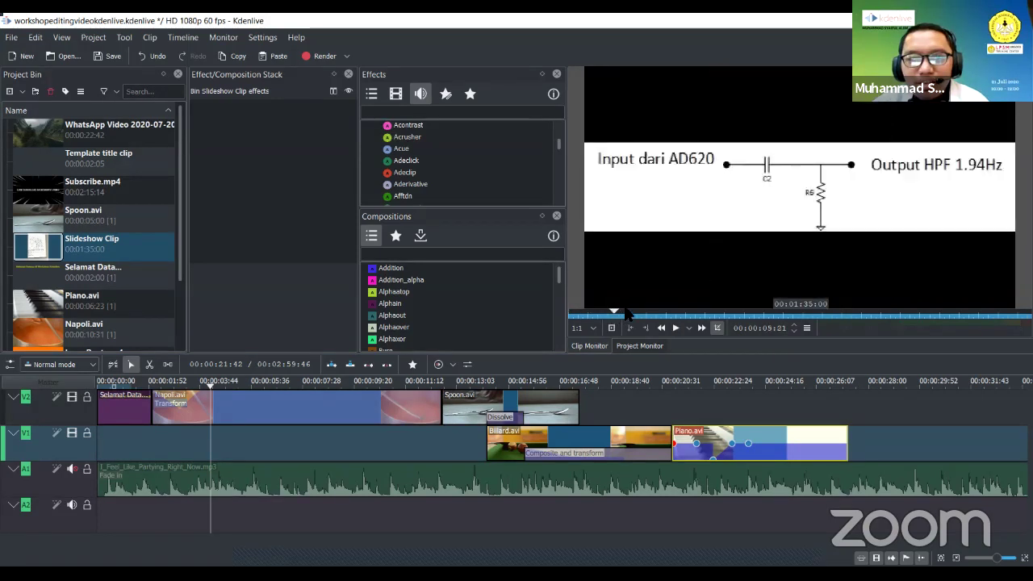
Set the slideshow clip's frame duration to 00:00:01:00 in its properties
{"action": "right_click", "coordinate": [123, 244]}
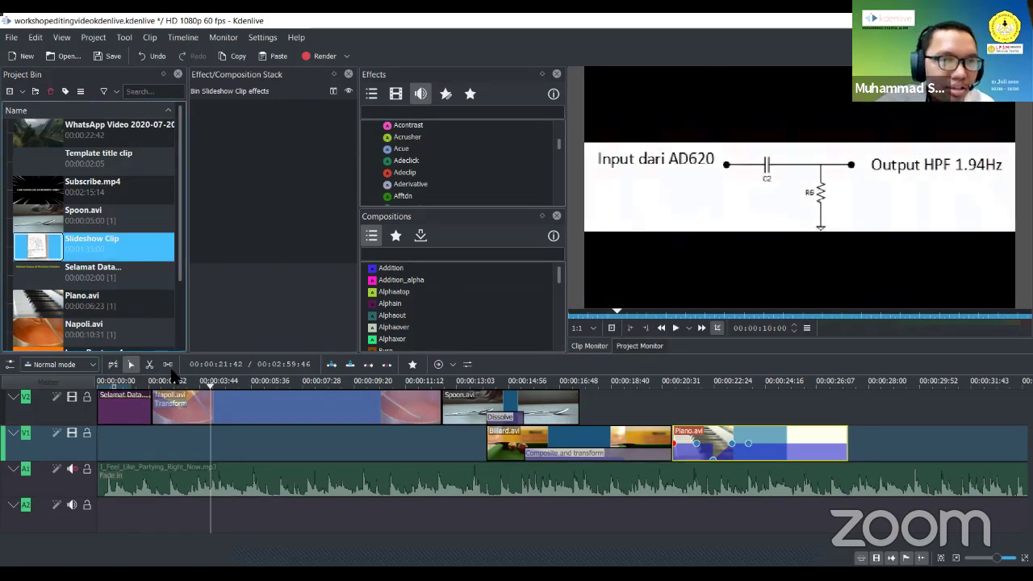
{"action": "left_click", "coordinate": [179, 355]}
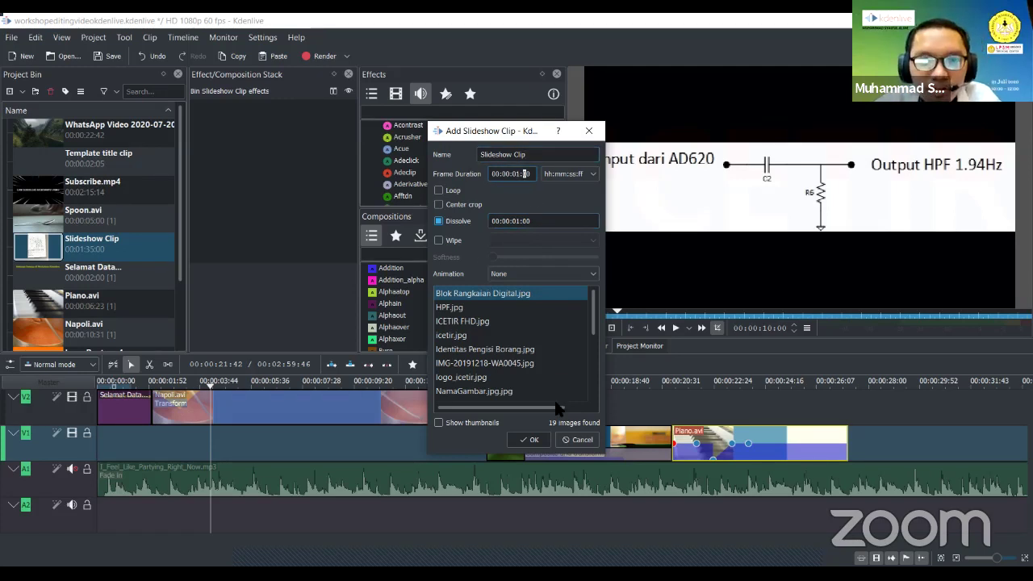
{"action": "left_click", "coordinate": [528, 439]}
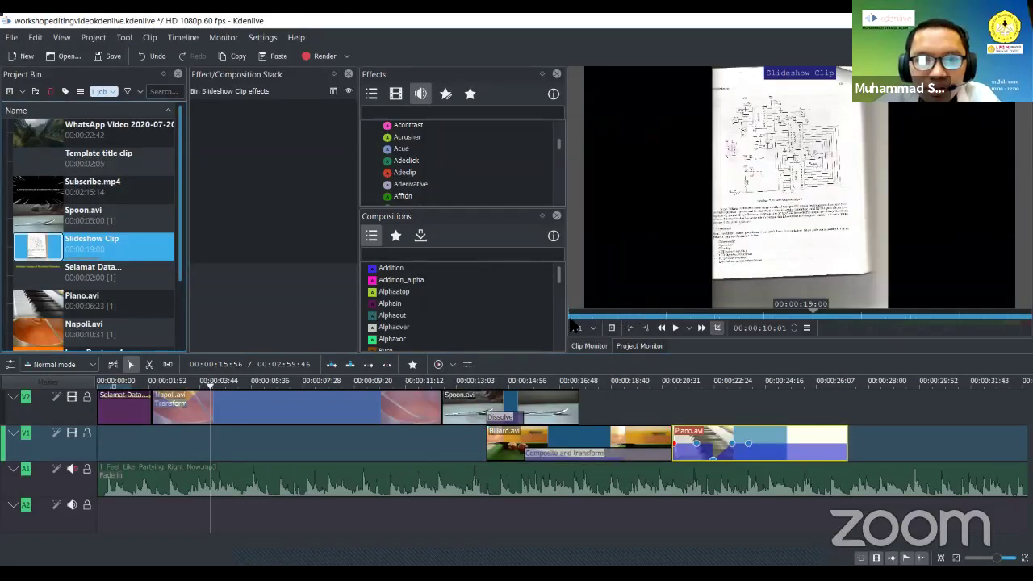
Play the slideshow clip and scrub around its first images to examine the pace of the one-second frames
{"action": "left_click", "coordinate": [674, 328]}
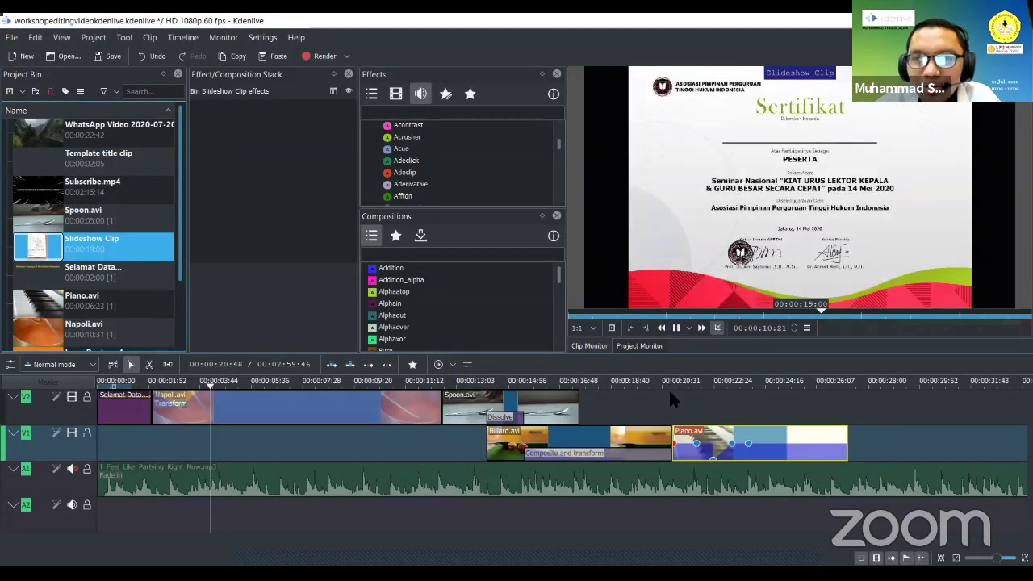
{"action": "left_click", "coordinate": [591, 314]}
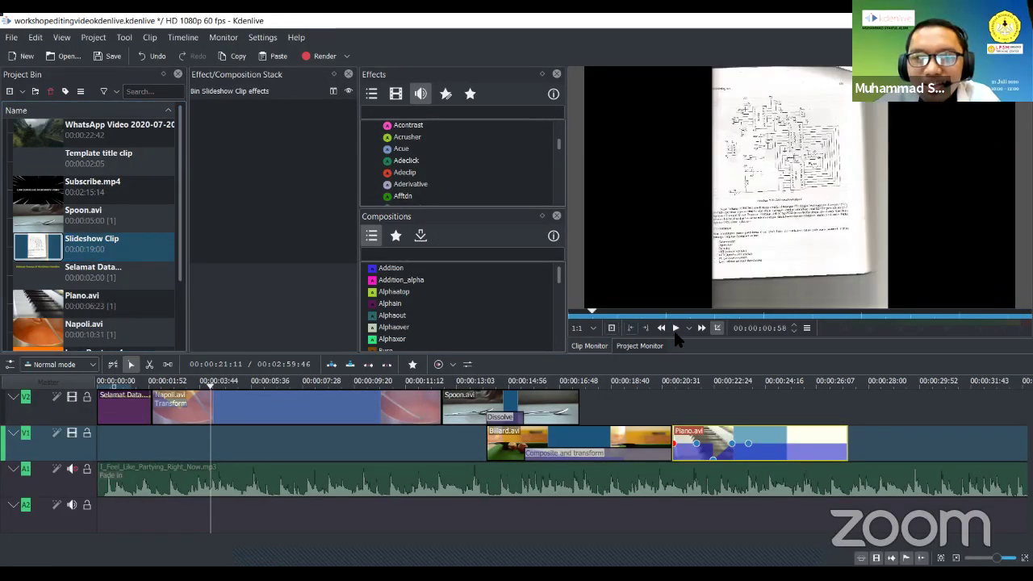
{"action": "left_click", "coordinate": [593, 316]}
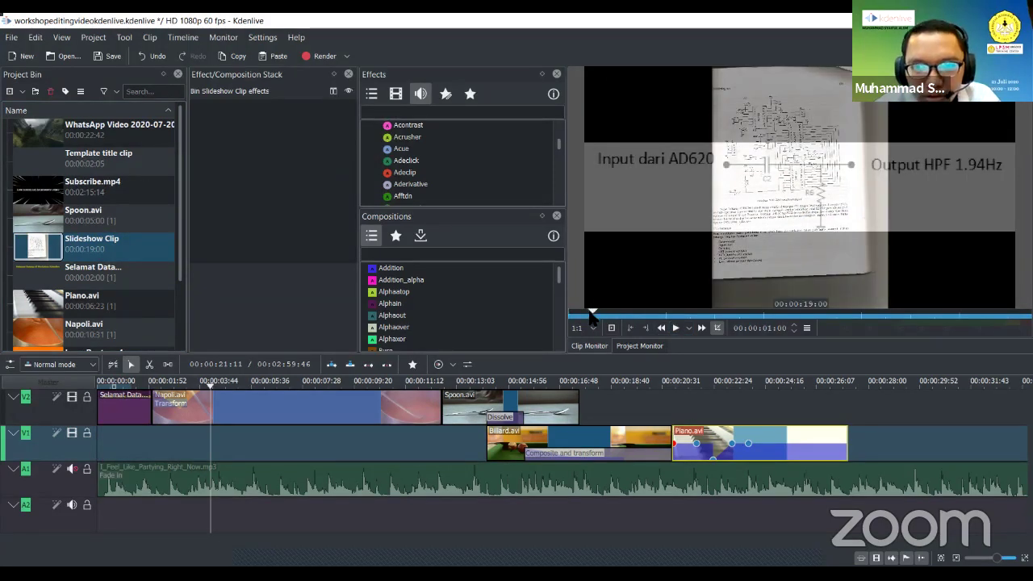
{"action": "left_click", "coordinate": [568, 317]}
{"action": "left_click", "coordinate": [676, 328]}
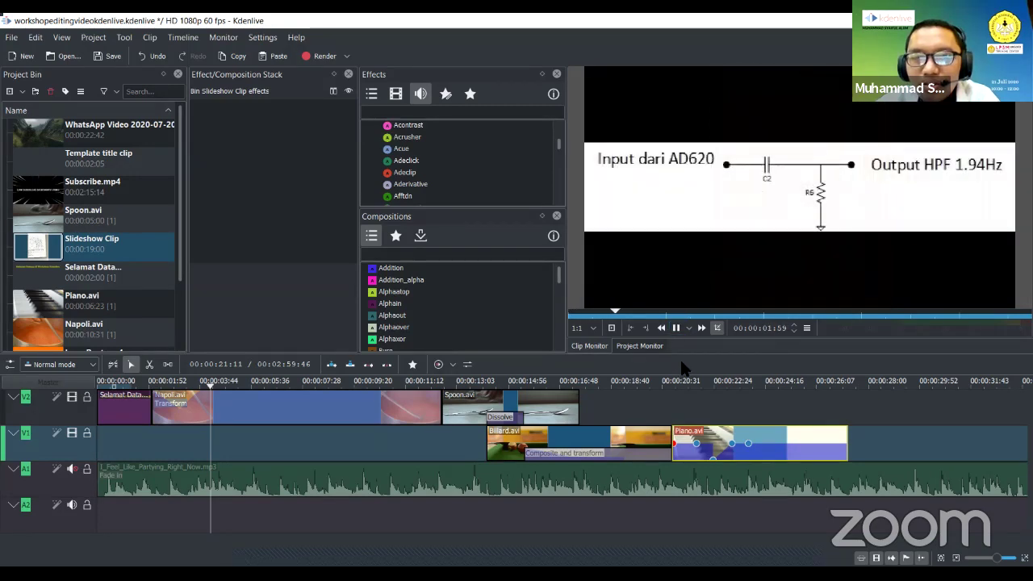
{"action": "left_click", "coordinate": [677, 329]}
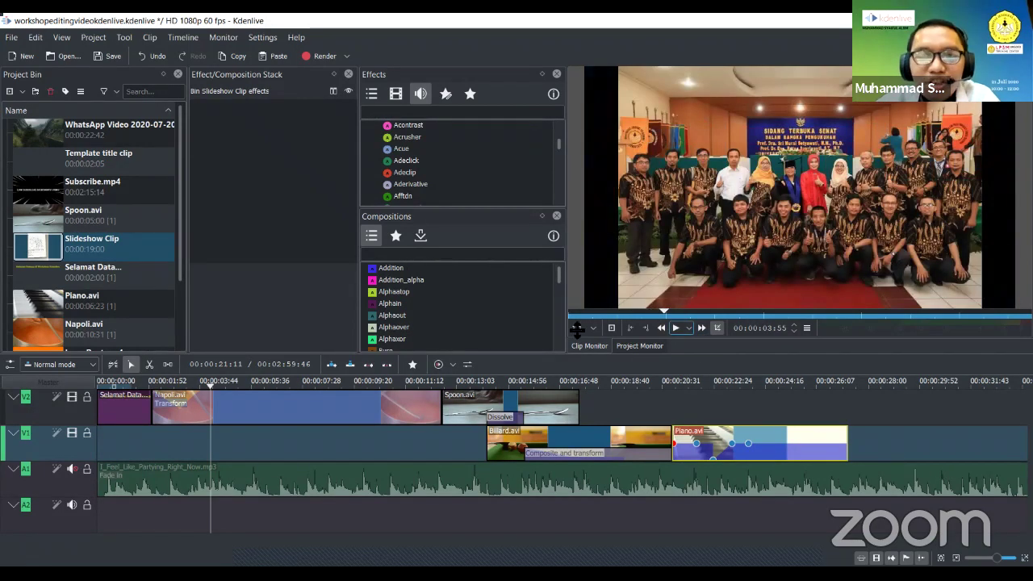
{"action": "left_click", "coordinate": [602, 314]}
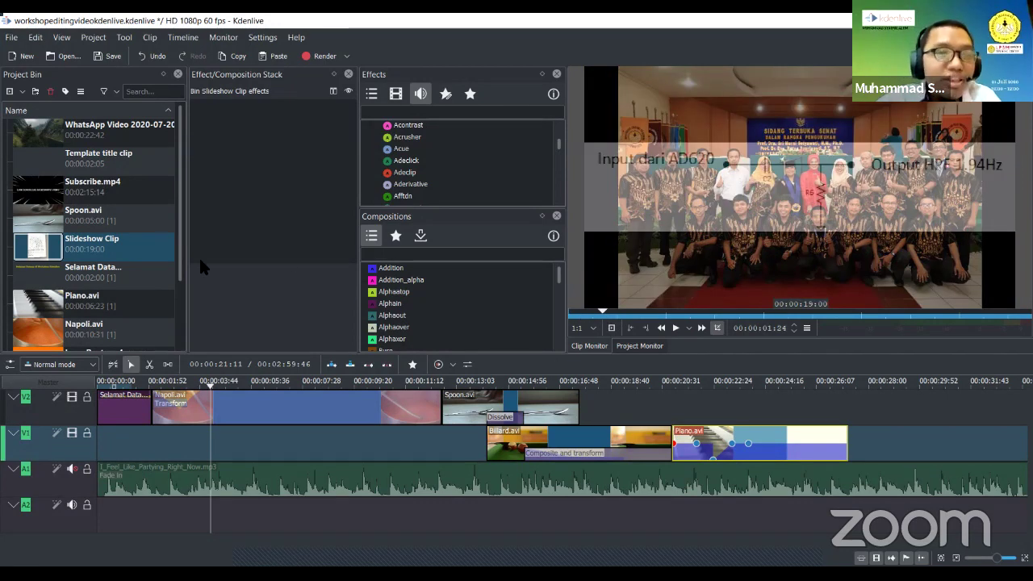
{"action": "right_click", "coordinate": [87, 248]}
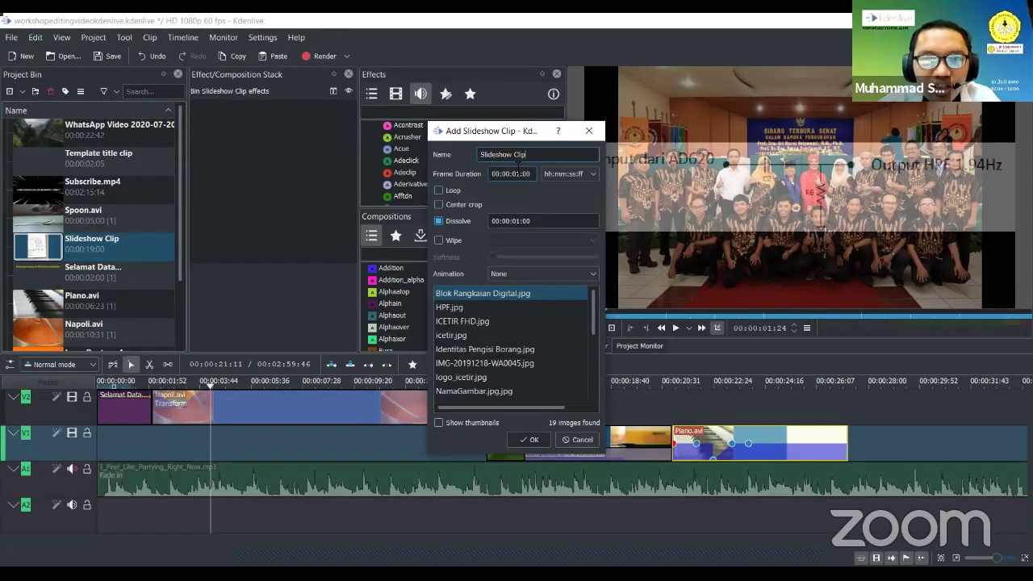
{"action": "left_click", "coordinate": [526, 174]}
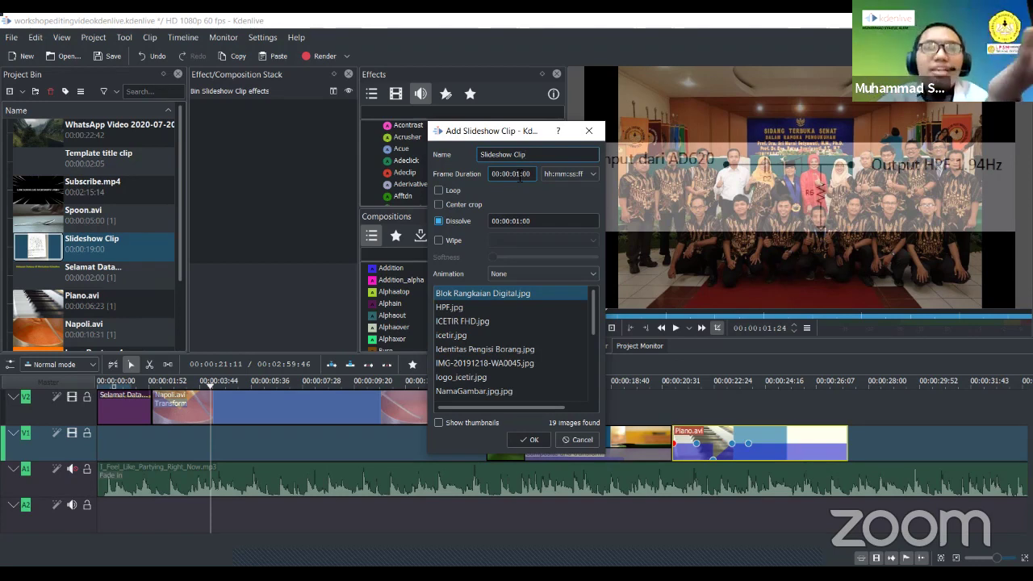
{"action": "left_click", "coordinate": [454, 191]}
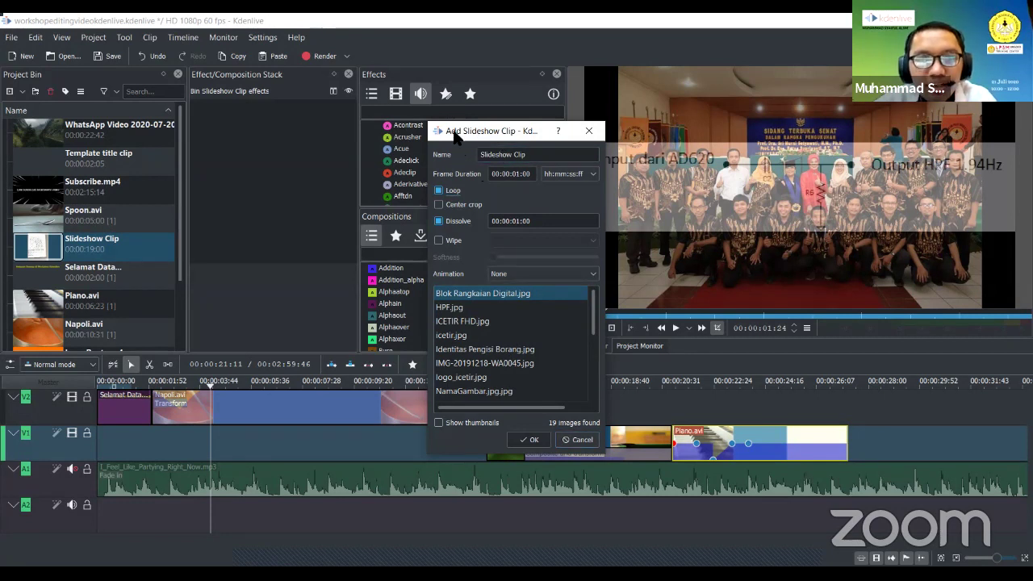
{"action": "left_click", "coordinate": [576, 441]}
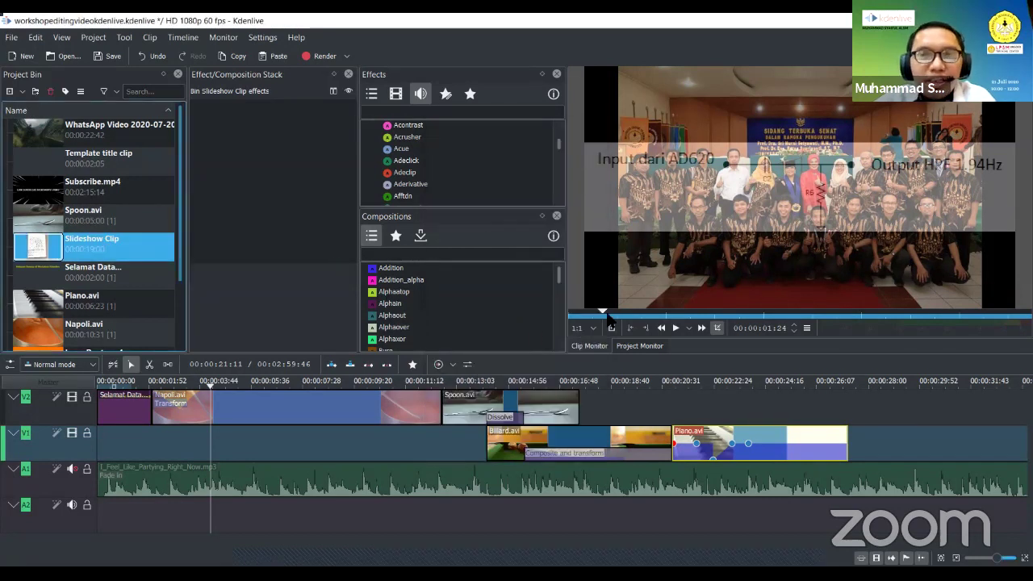
Return the slideshow clip to its start and preview the Color Clip from the project bin
{"action": "left_click_drag", "start_coordinate": [602, 315], "coordinate": [570, 319]}
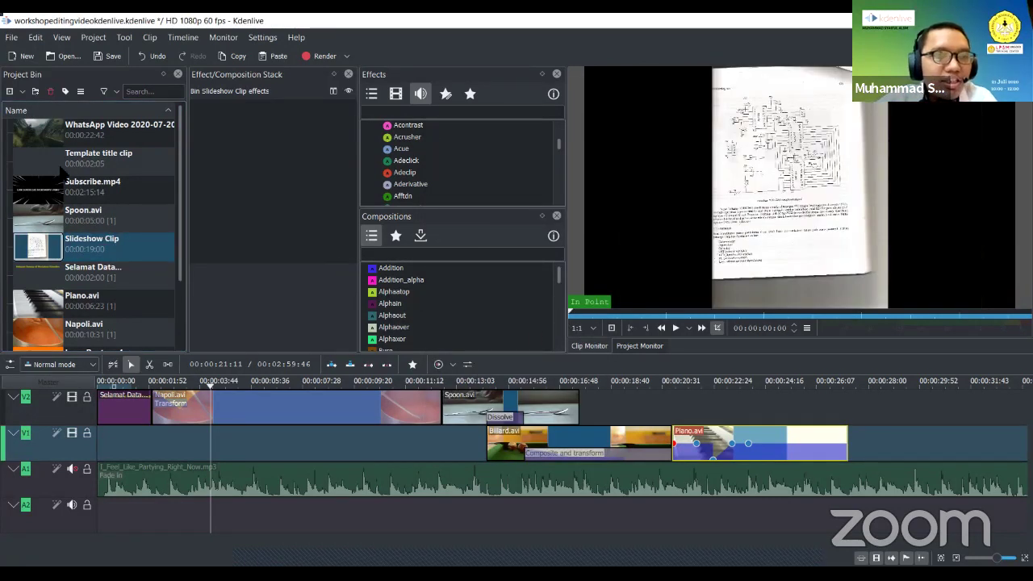
{"action": "left_click", "coordinate": [22, 91]}
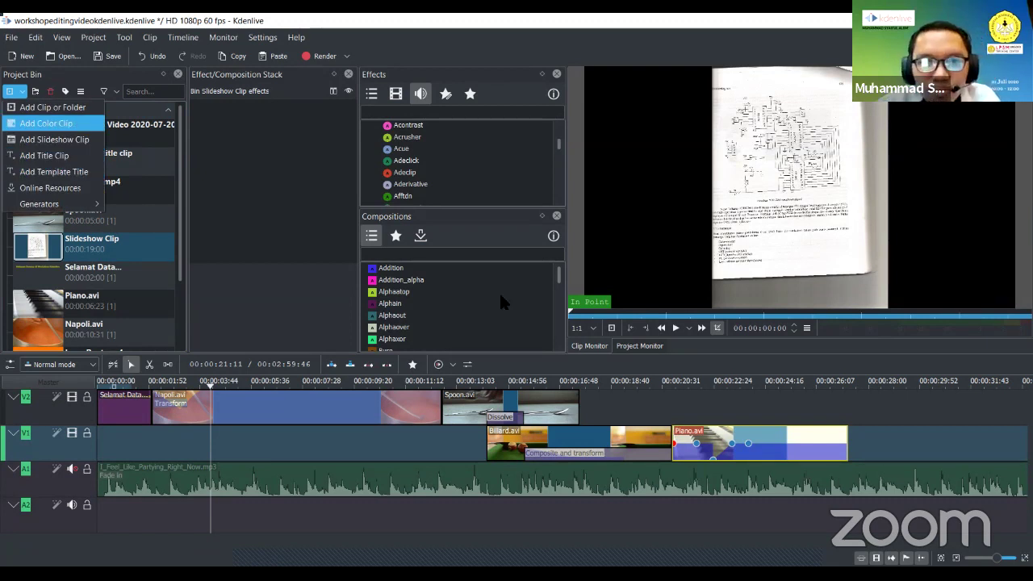
{"action": "left_click", "coordinate": [501, 324]}
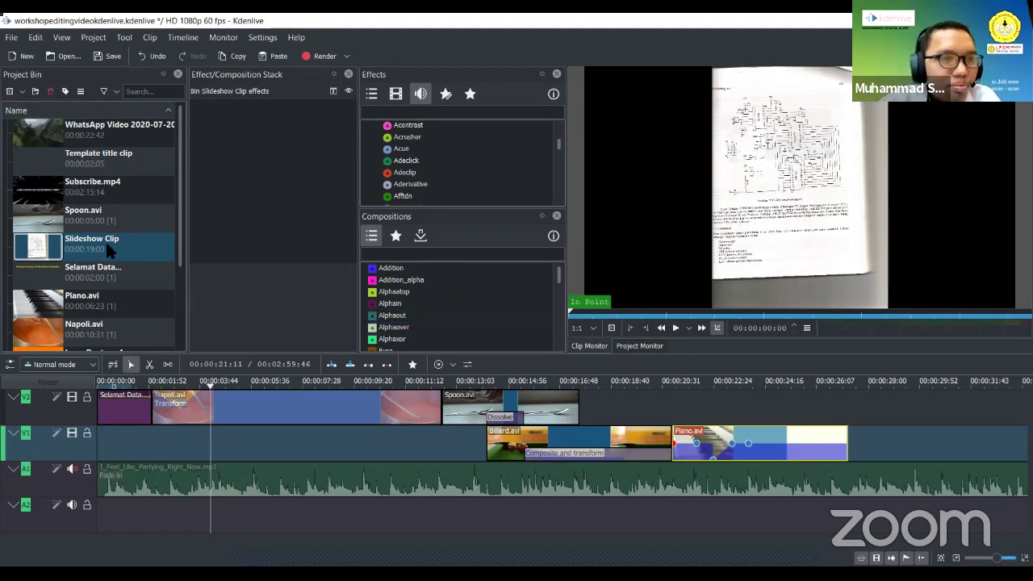
{"action": "scroll", "coordinate": [121, 276], "scroll_direction": "down", "scroll_amount": 3}
{"action": "left_click", "coordinate": [111, 295]}
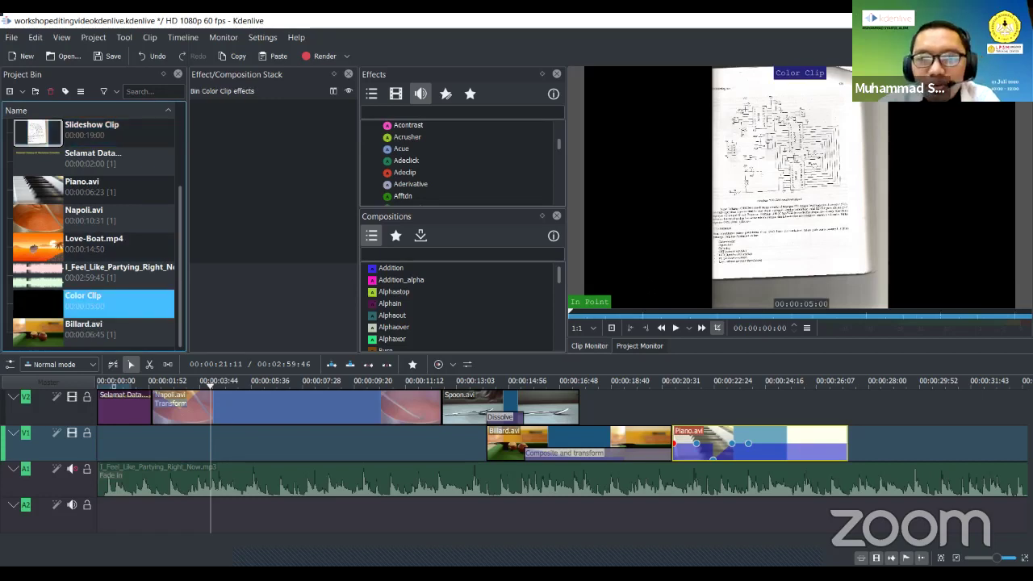
{"action": "left_click", "coordinate": [675, 328]}
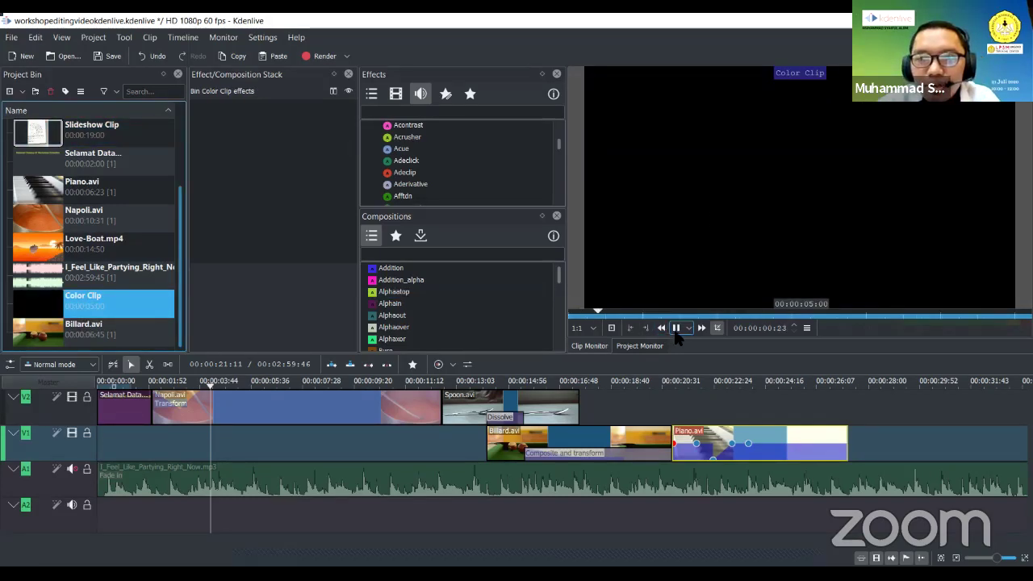
Open the Color Clip's properties and set its color to dark red (#aa0000)
{"action": "right_click", "coordinate": [87, 301]}
{"action": "left_click", "coordinate": [145, 393]}
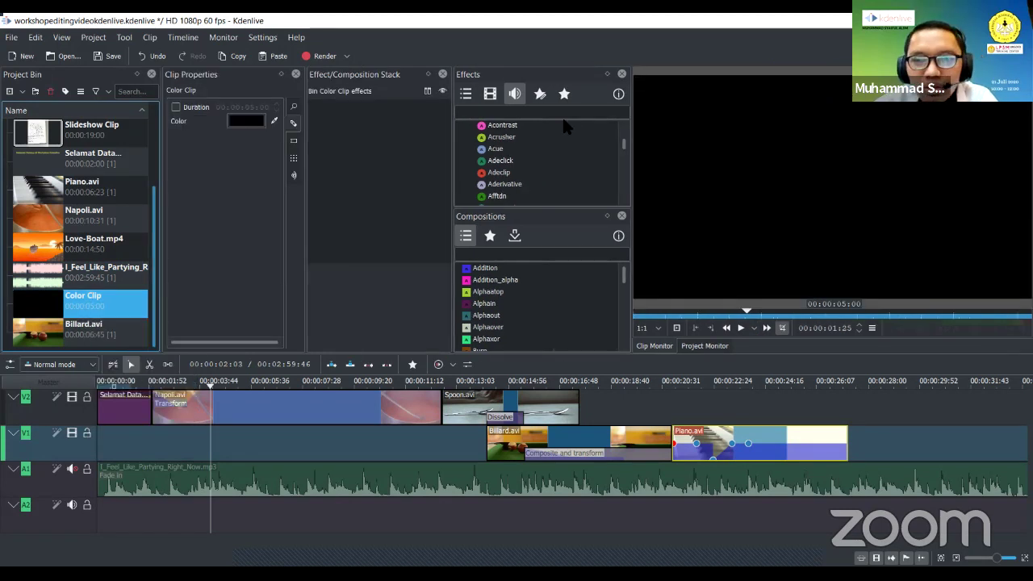
{"action": "left_click", "coordinate": [243, 121]}
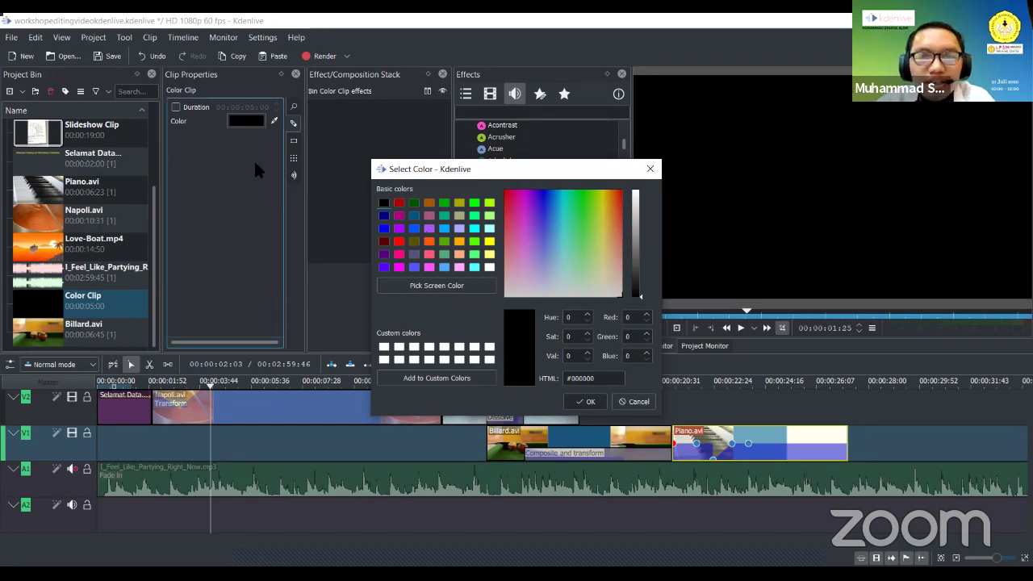
{"action": "left_click", "coordinate": [401, 205]}
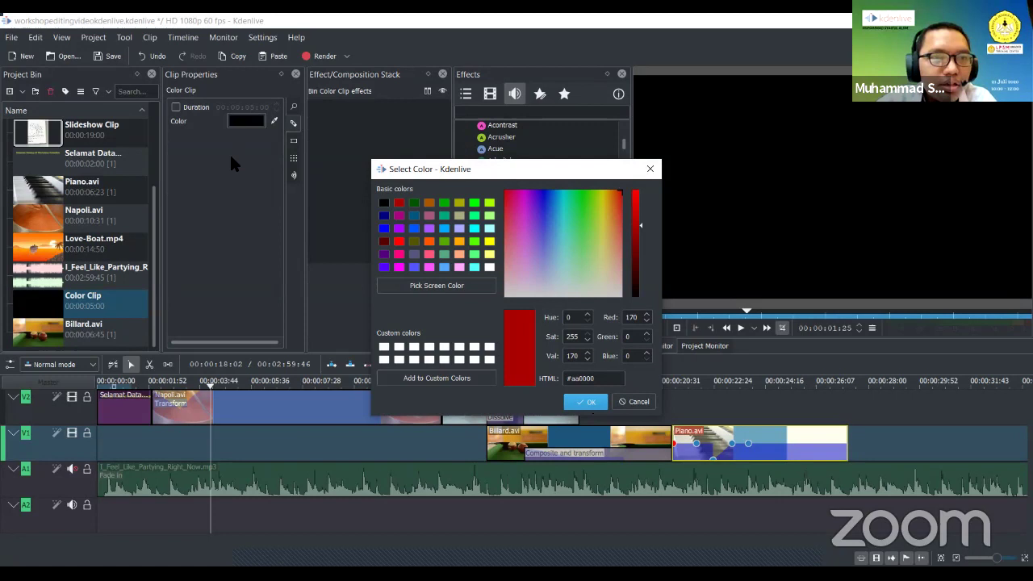
{"action": "left_click", "coordinate": [587, 402]}
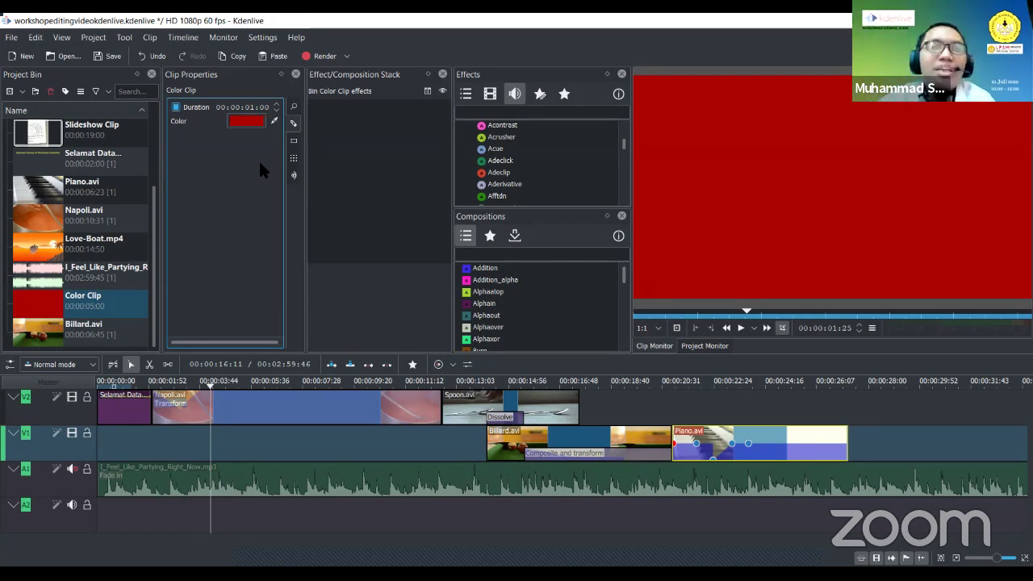
Set the Color Clip's duration to 00:00:05:00 and its color to black (#000000)
{"action": "type", "text": "5"}
{"action": "key", "text": "Return"}
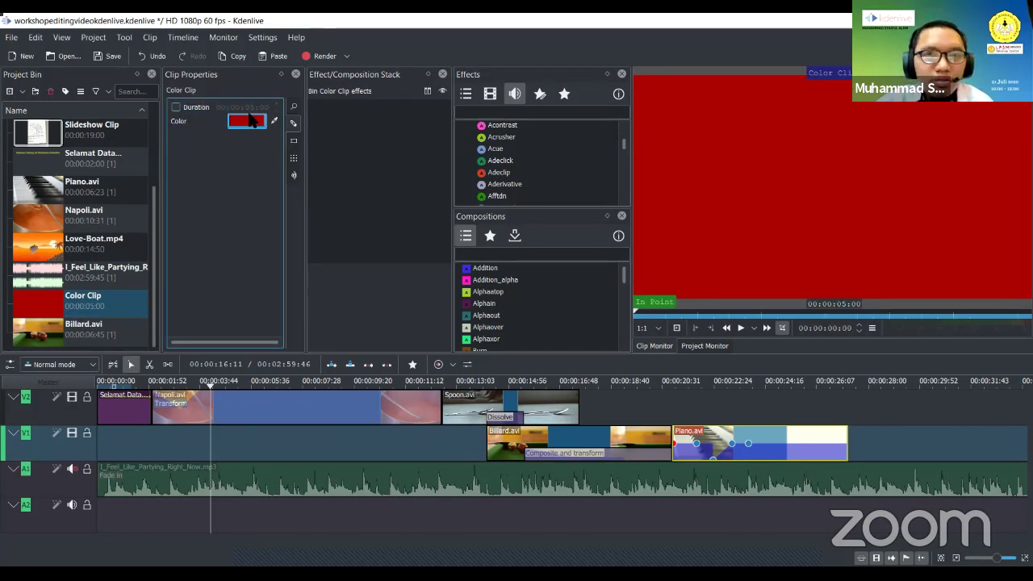
{"action": "left_click", "coordinate": [384, 202]}
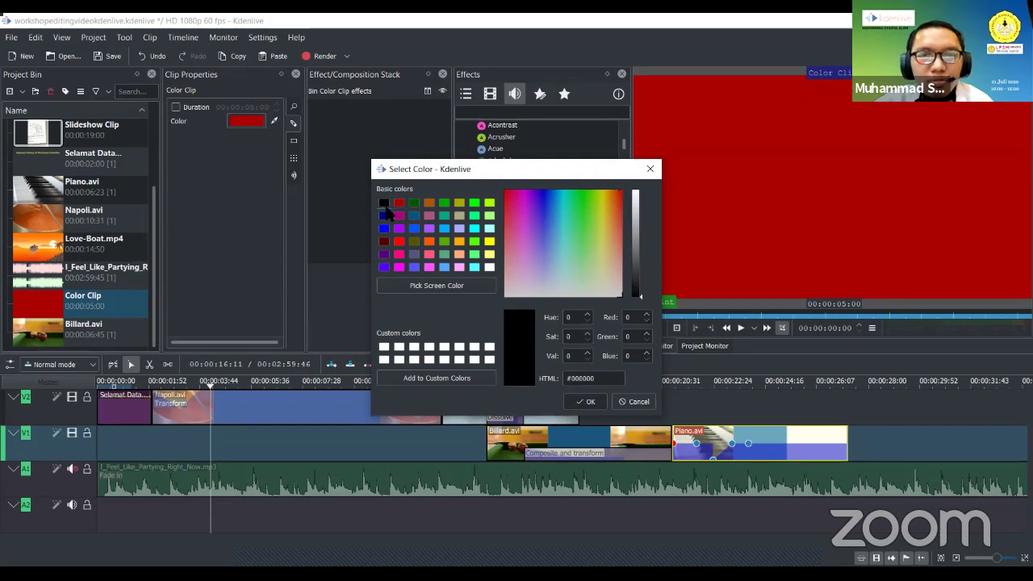
{"action": "left_click", "coordinate": [586, 402]}
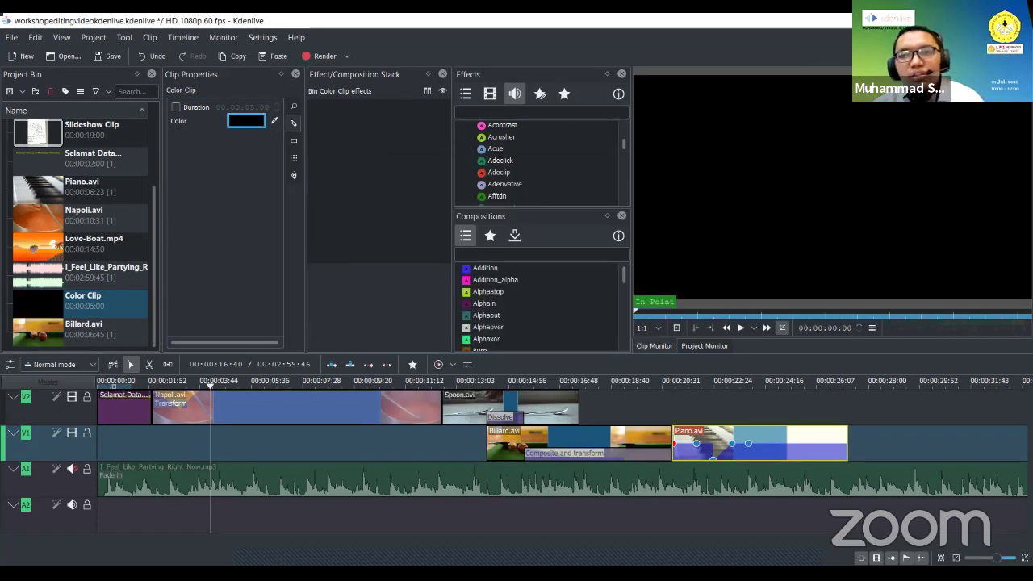
Play the Color Clip briefly and return its preview to the start
{"action": "key", "text": "space"}
{"action": "key", "text": "space"}
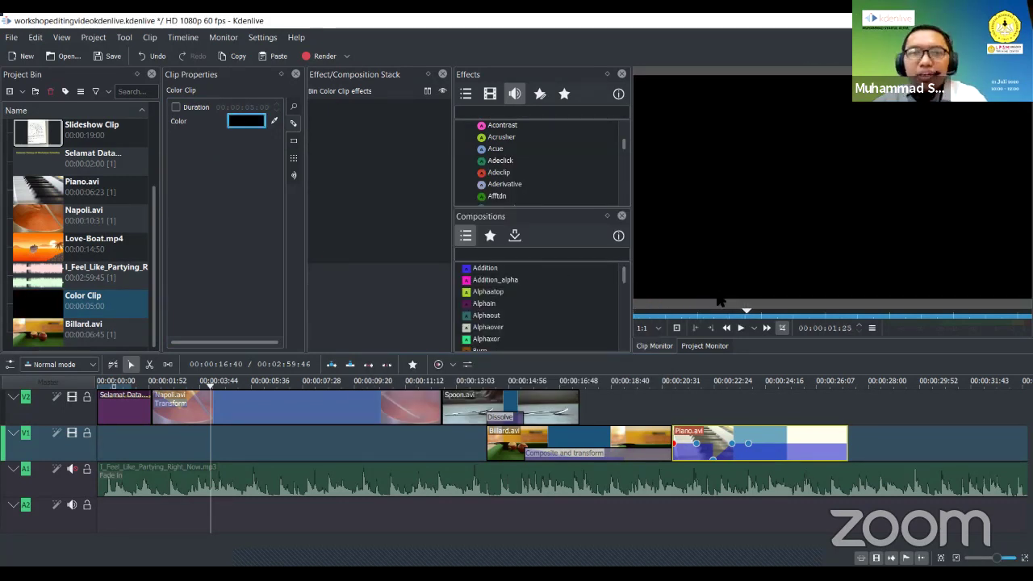
{"action": "left_click_drag", "start_coordinate": [738, 312], "coordinate": [634, 312]}
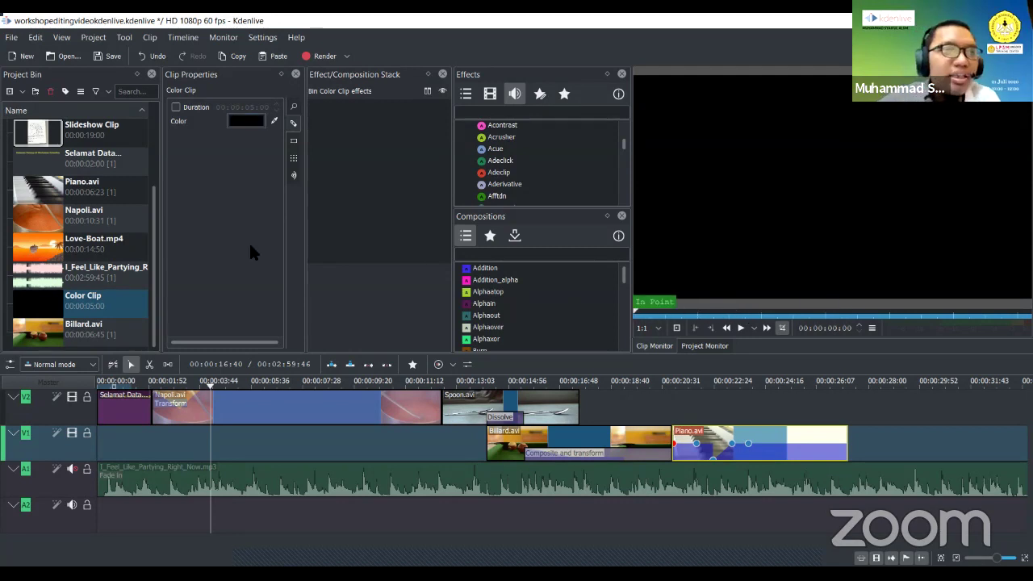
{"action": "left_click", "coordinate": [23, 92]}
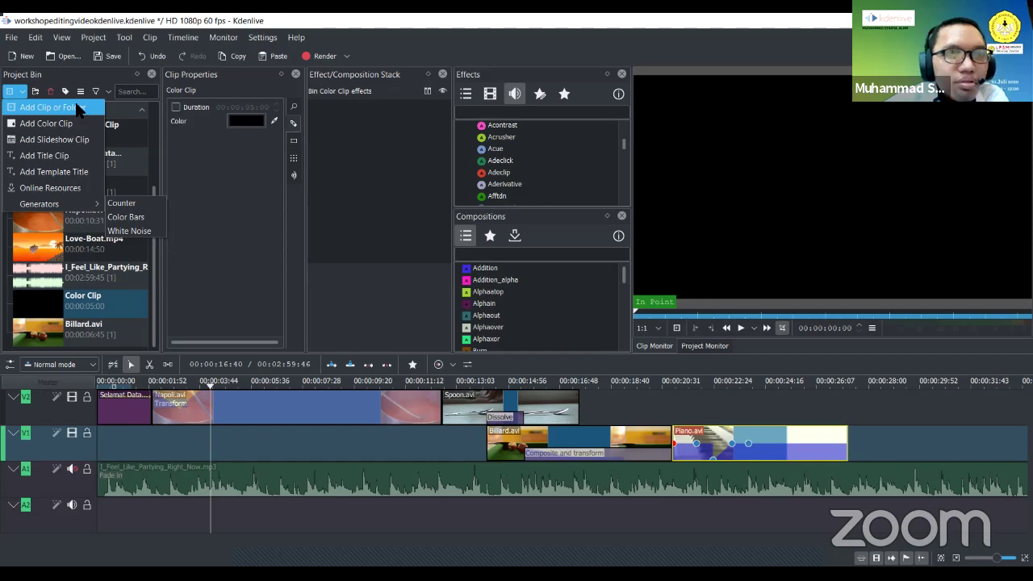
{"action": "left_click", "coordinate": [244, 233]}
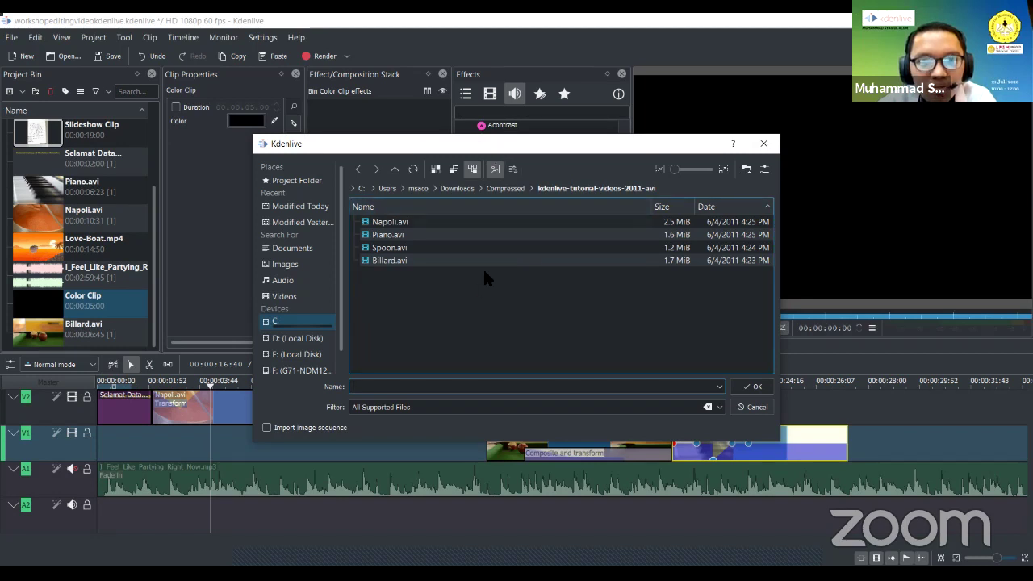
{"action": "left_click", "coordinate": [491, 170]}
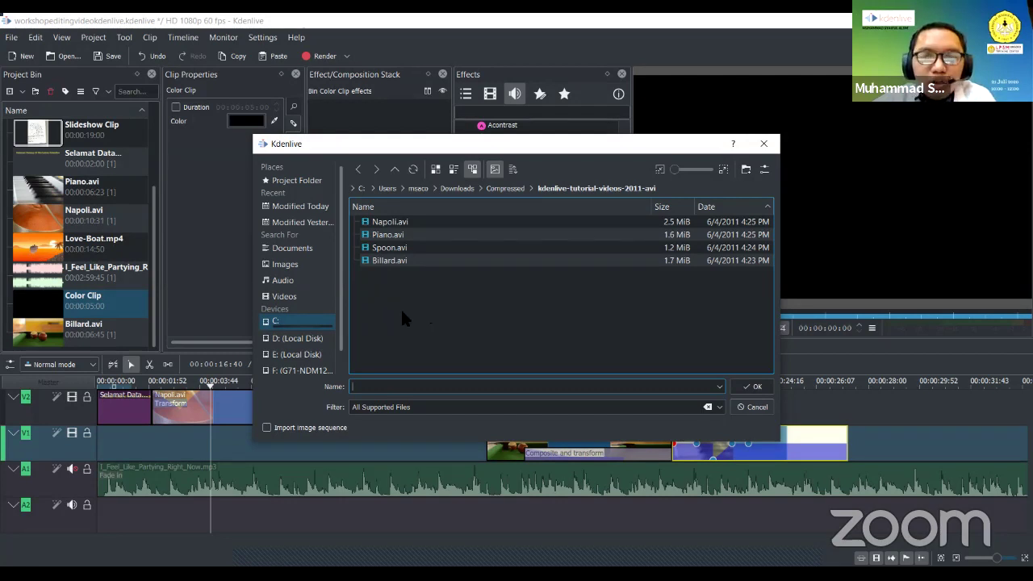
{"action": "left_click", "coordinate": [753, 410]}
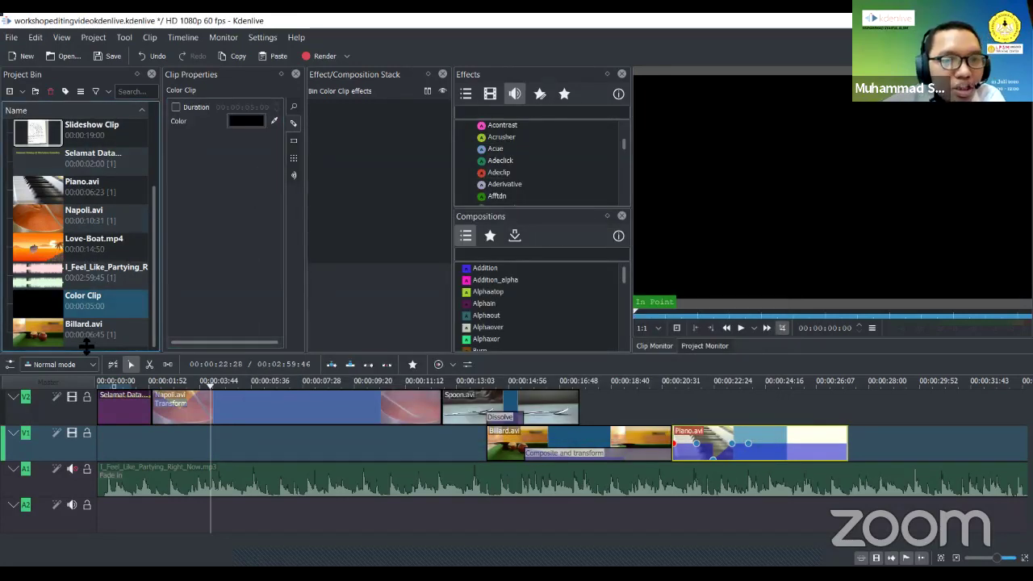
{"action": "left_click", "coordinate": [209, 382]}
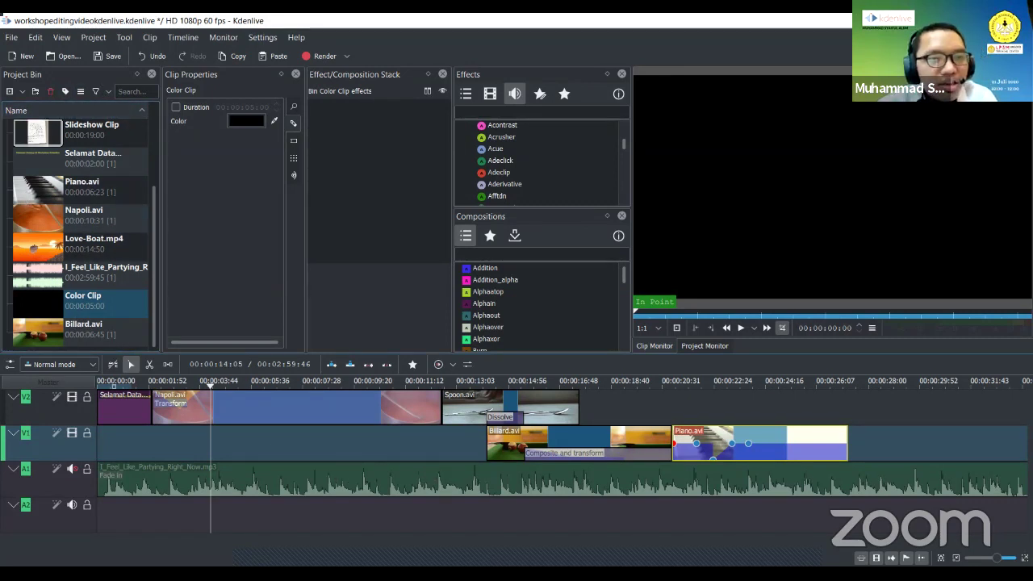
{"action": "scroll", "coordinate": [95, 287], "scroll_direction": "up", "scroll_amount": 3}
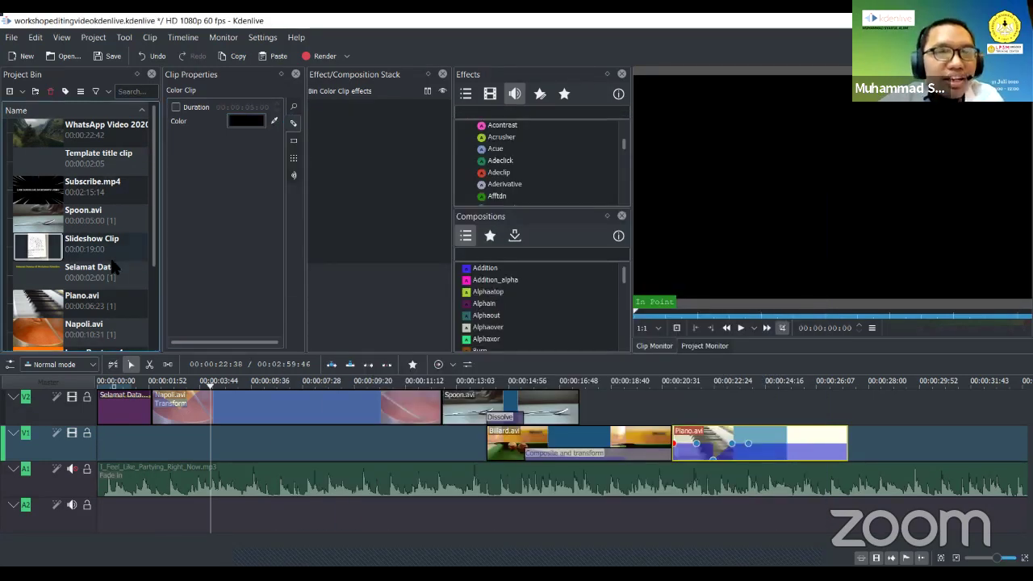
Close the Clip Properties panel and remove the Transform effect from the Napoli.avi clip on the timeline
{"action": "left_click", "coordinate": [121, 412]}
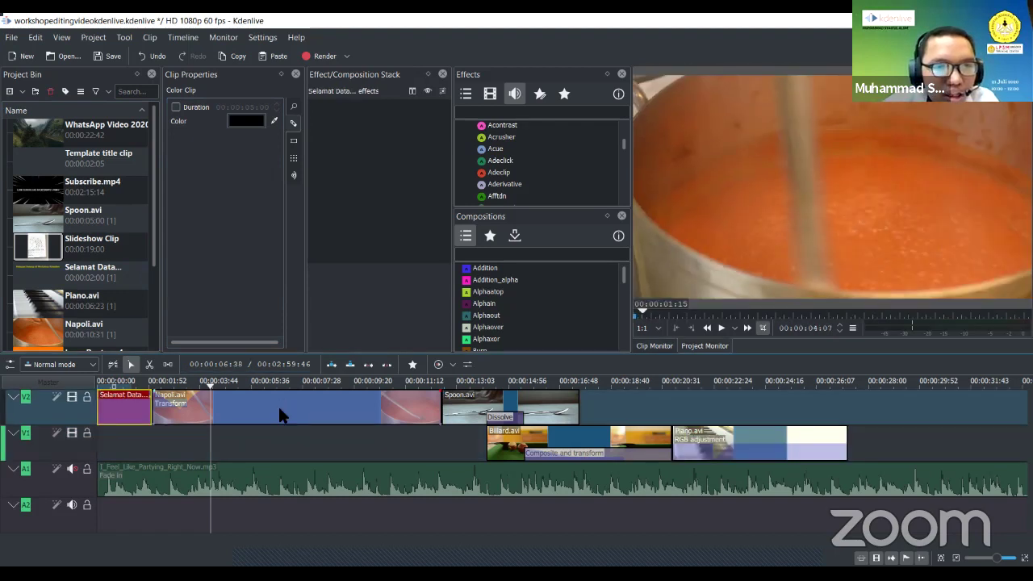
{"action": "left_click", "coordinate": [283, 416]}
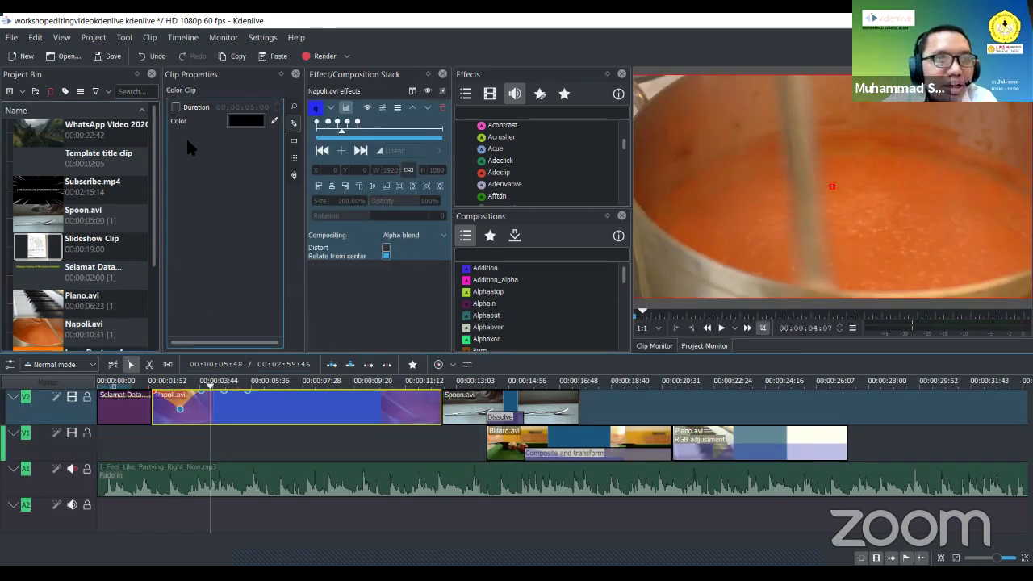
{"action": "left_click", "coordinate": [295, 74]}
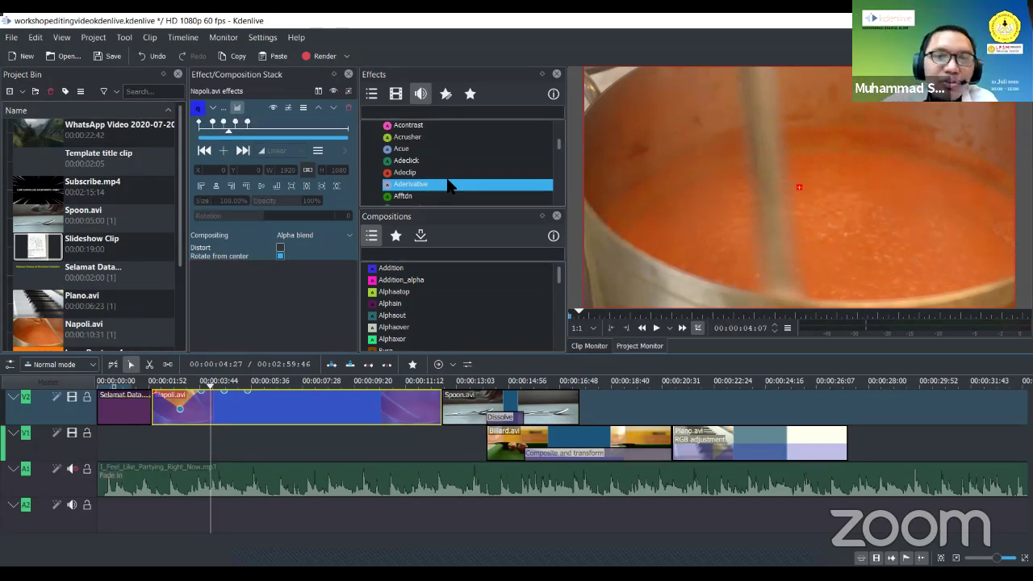
{"action": "left_click", "coordinate": [369, 441]}
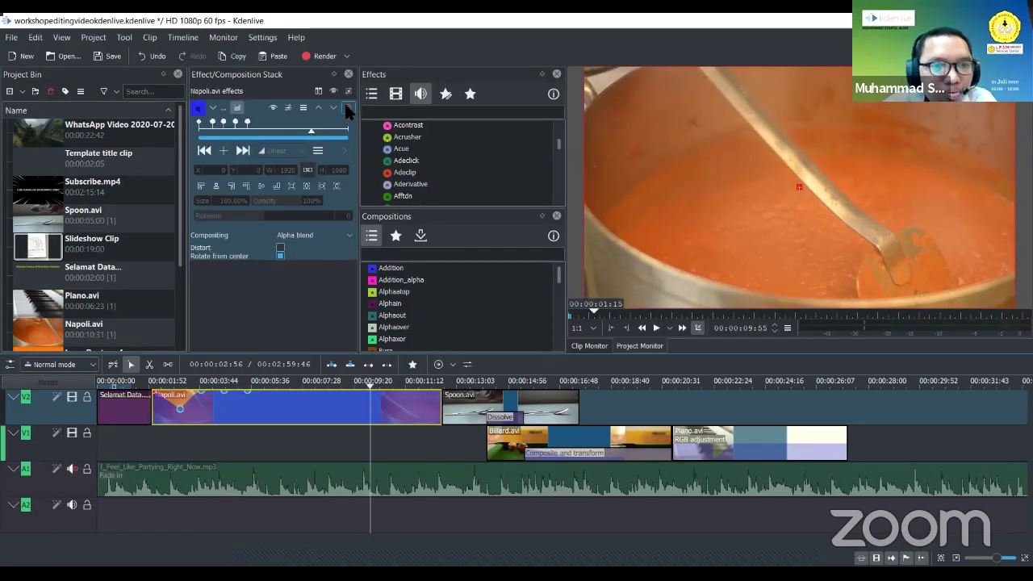
{"action": "left_click", "coordinate": [347, 106]}
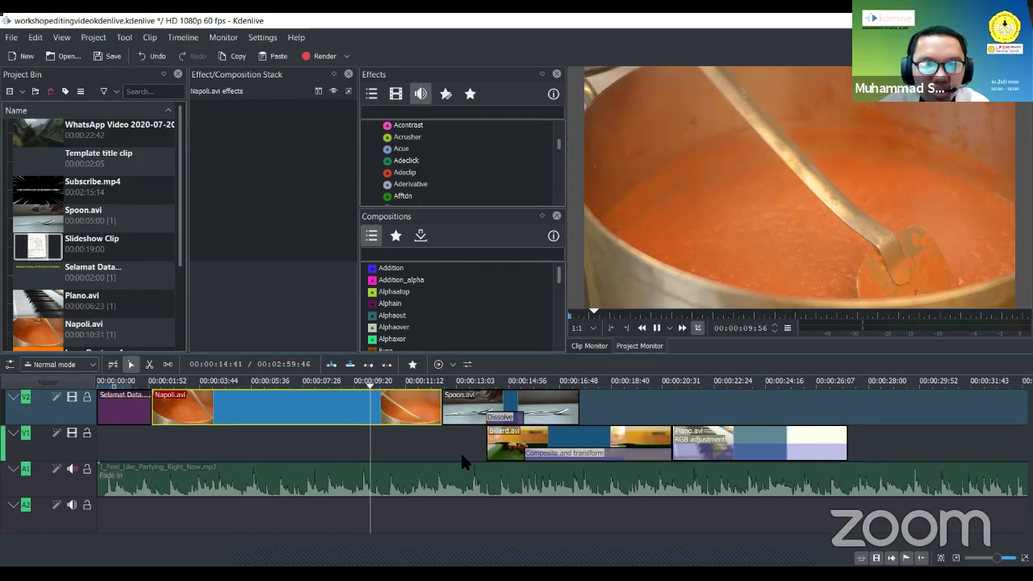
Play the timeline through the Spoon.avi to Billard.avi transition, return before it, and show the settings of its Dissolve
{"action": "key", "text": "space"}
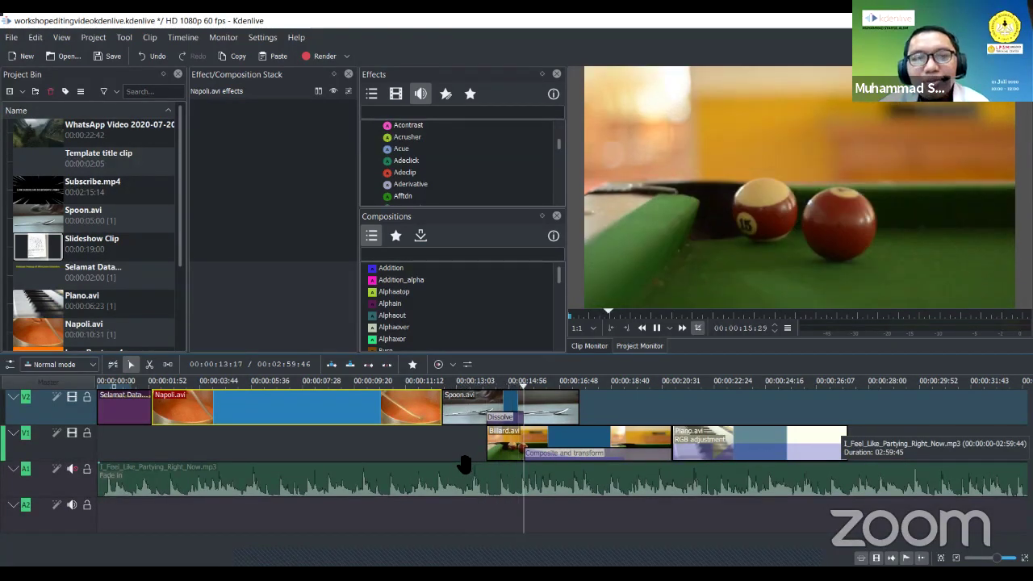
{"action": "key", "text": "space"}
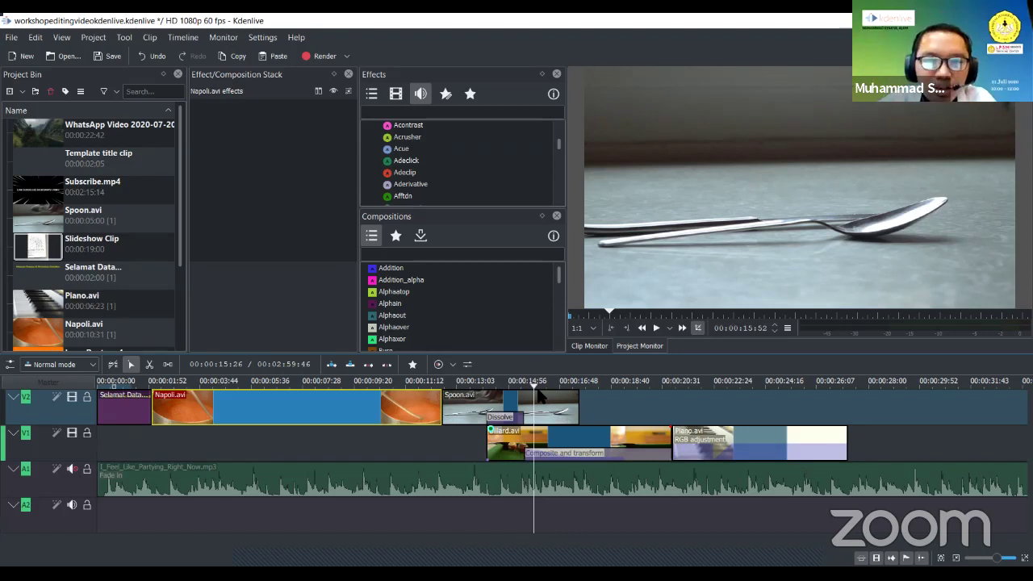
{"action": "left_click_drag", "start_coordinate": [513, 379], "coordinate": [468, 379]}
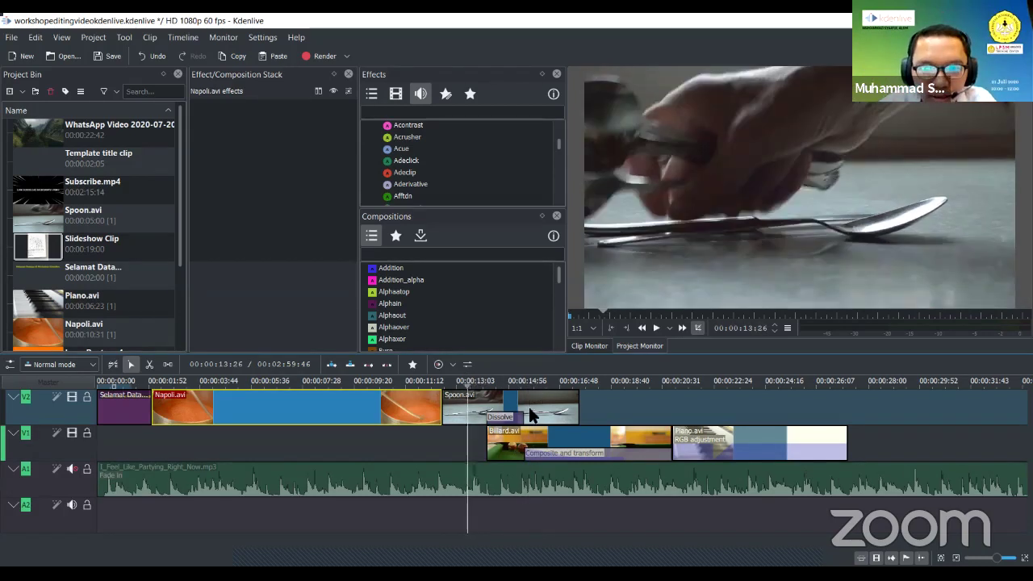
{"action": "left_click", "coordinate": [523, 410]}
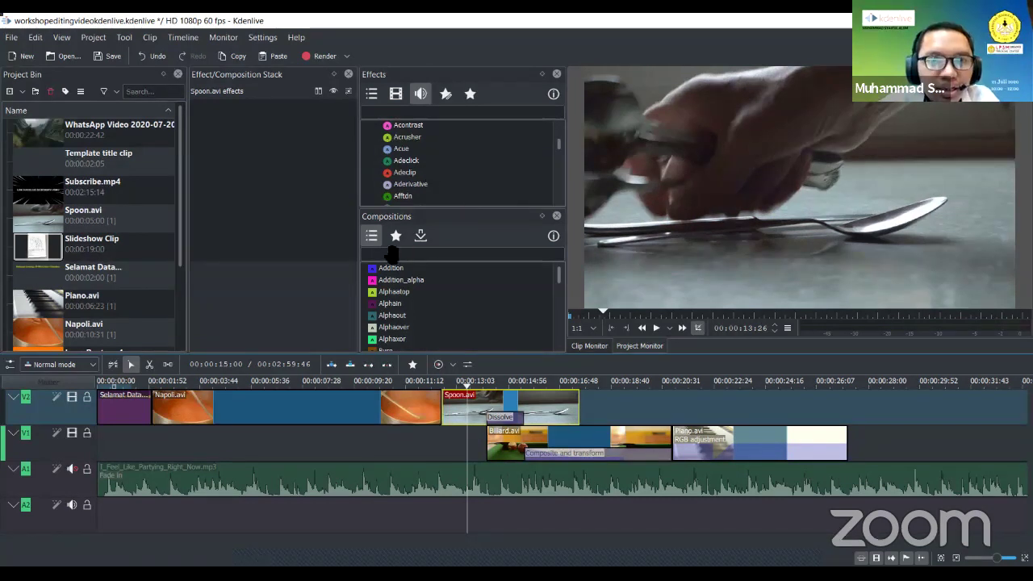
{"action": "left_click", "coordinate": [507, 419]}
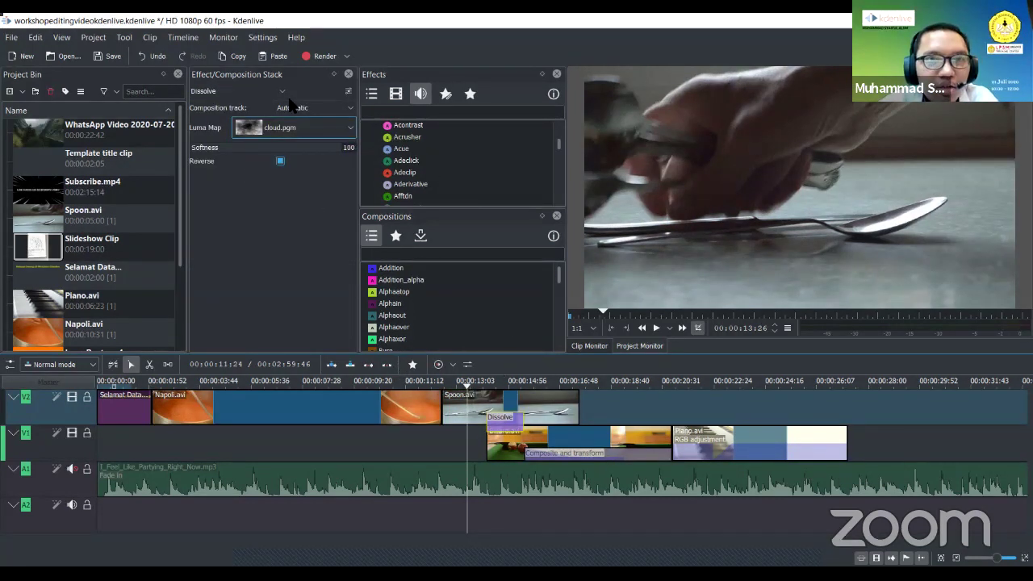
Search the compositions for "di" and try to add a Dissolve to the Spoon.avi clip
{"action": "left_click", "coordinate": [428, 280]}
{"action": "left_click", "coordinate": [420, 255]}
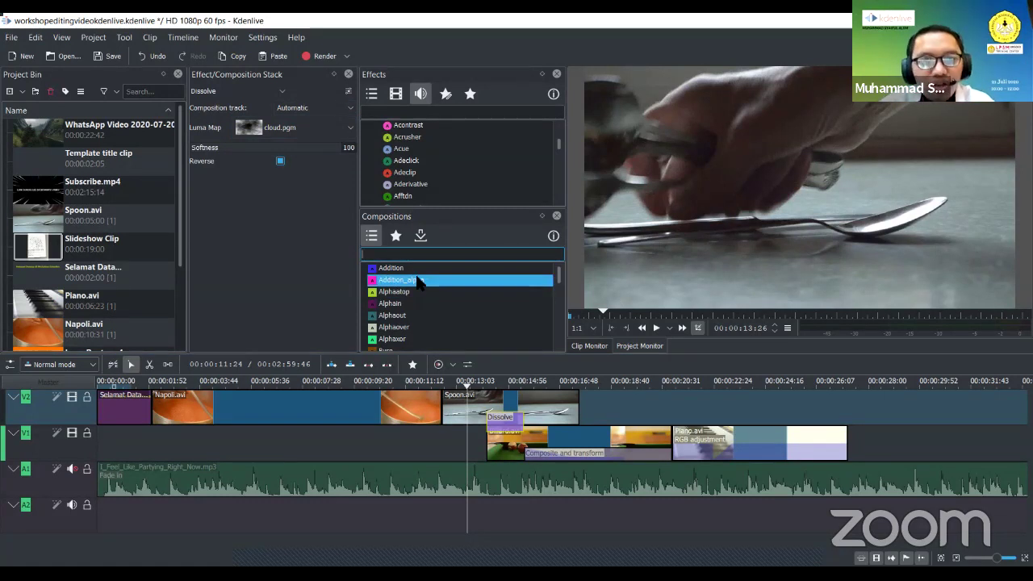
{"action": "type", "text": "di"}
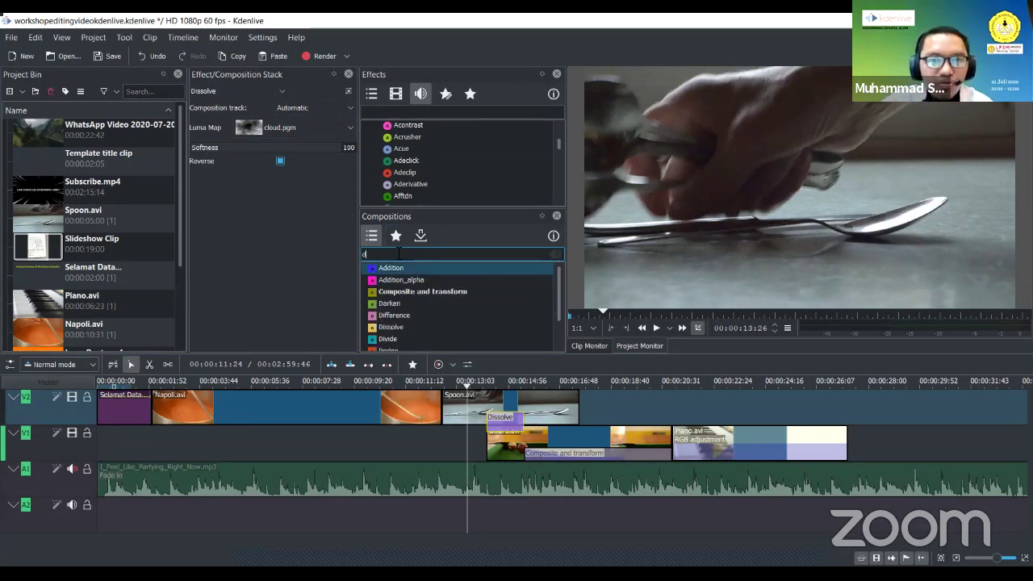
{"action": "left_click", "coordinate": [401, 305]}
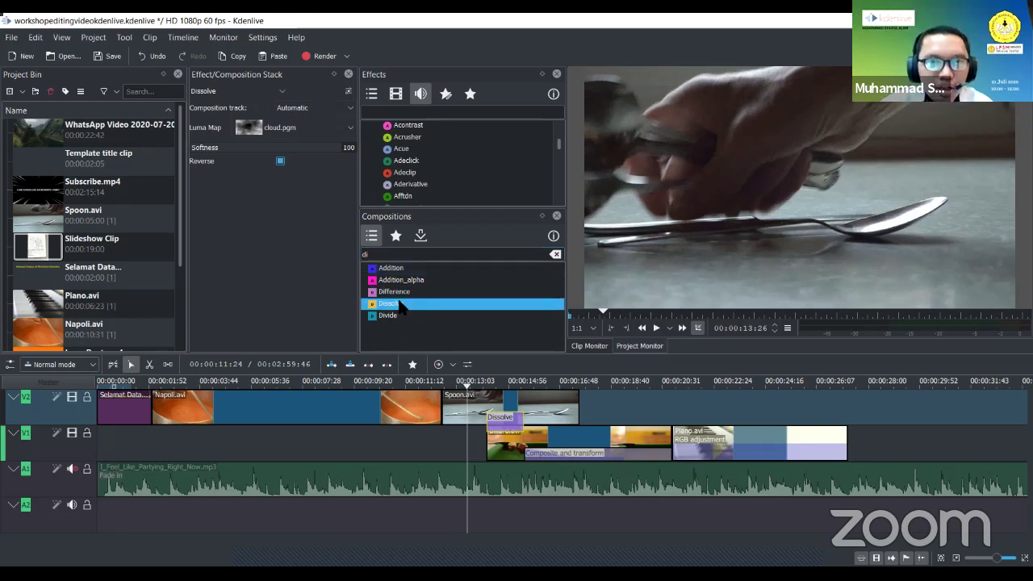
{"action": "left_click_drag", "start_coordinate": [401, 306], "coordinate": [562, 412]}
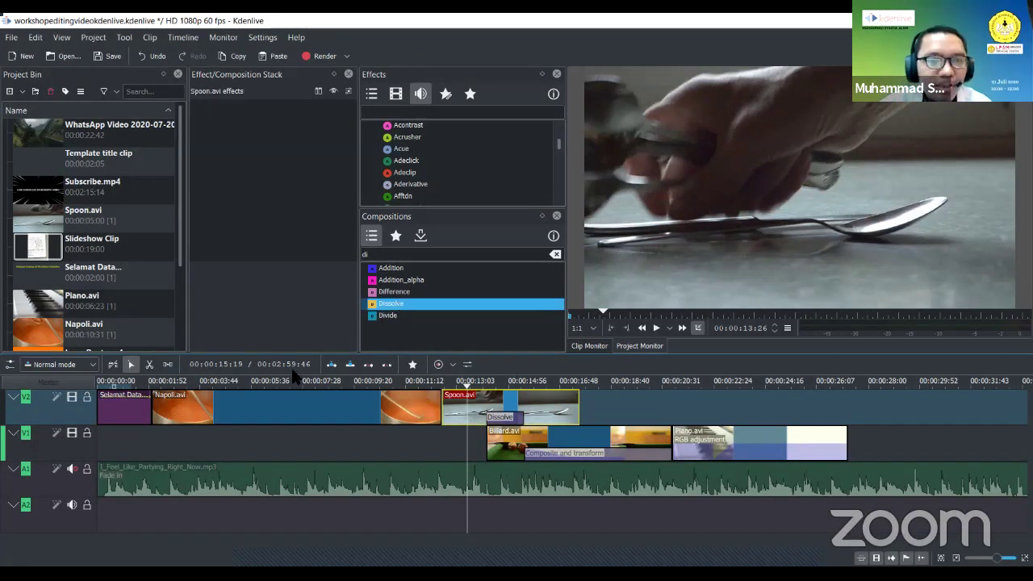
Add a Dissolve composition to the latter part of the Napoli.avi clip and select it
{"action": "left_click", "coordinate": [332, 410]}
{"action": "left_click_drag", "start_coordinate": [392, 305], "coordinate": [332, 407]}
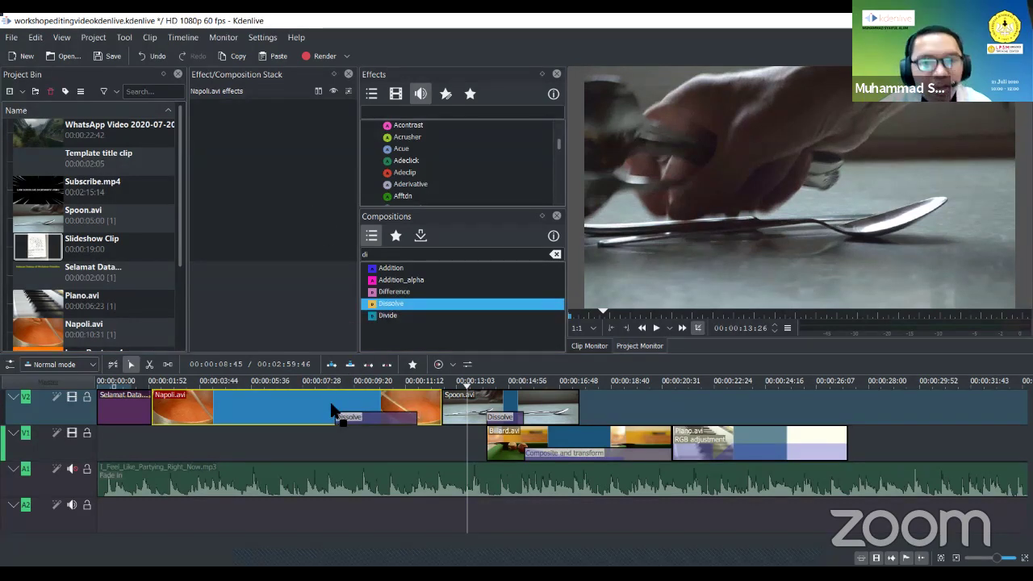
{"action": "left_click", "coordinate": [335, 416]}
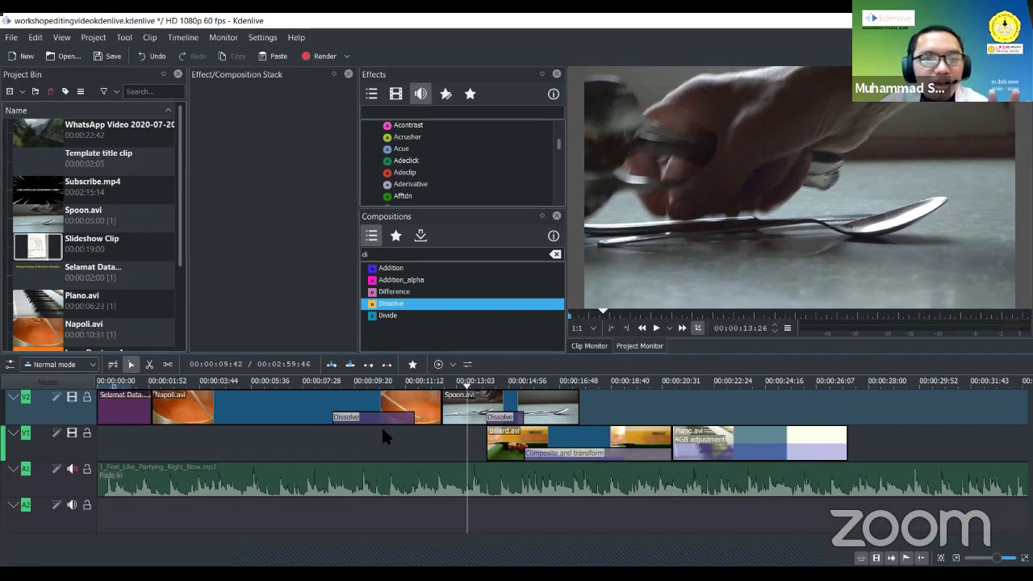
{"action": "left_click", "coordinate": [385, 428]}
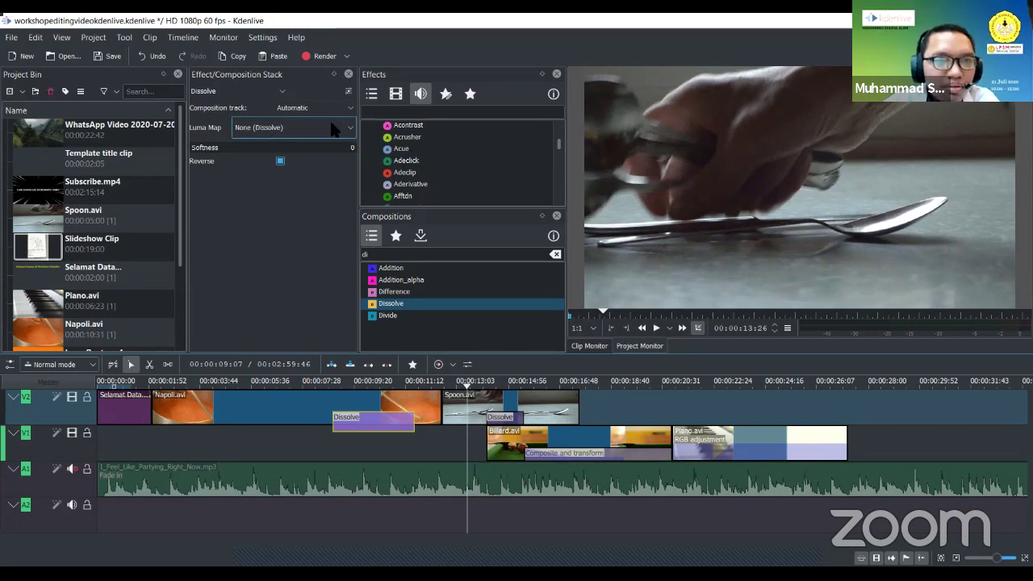
Set the luma map of the Napoli.avi Dissolve to bi-linear_x.pgm, and delete that Dissolve
{"action": "left_click", "coordinate": [338, 129]}
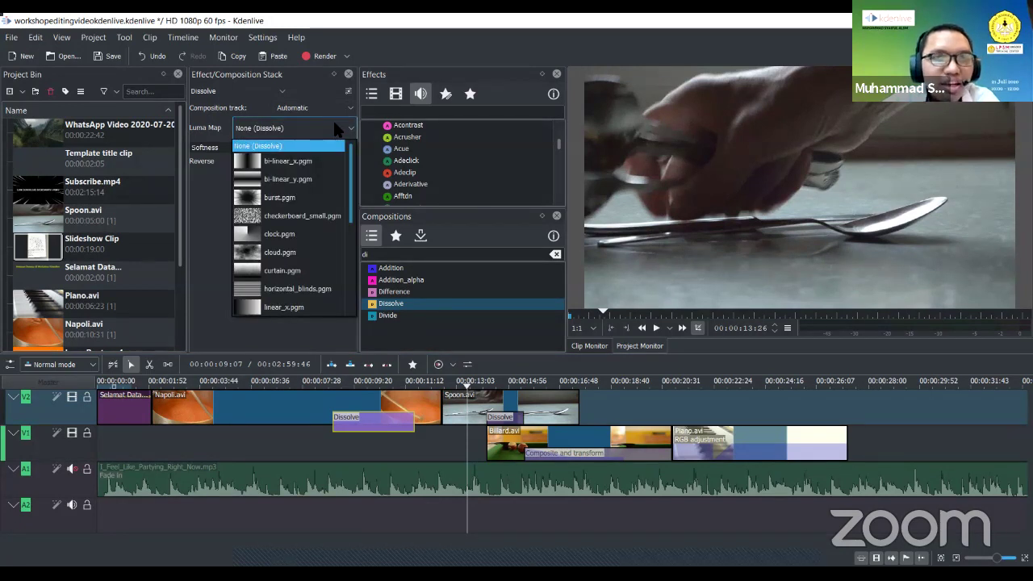
{"action": "left_click", "coordinate": [323, 162]}
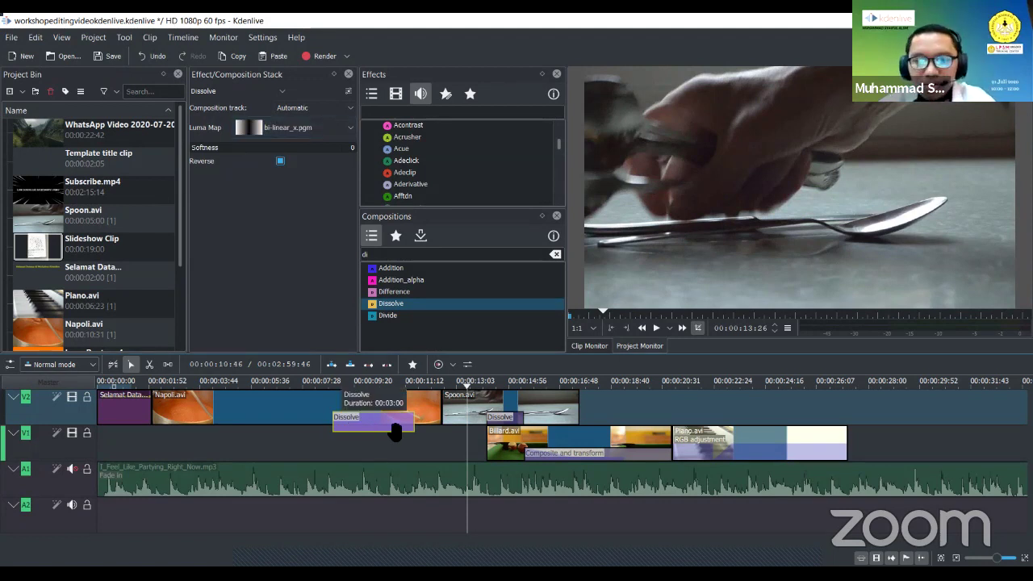
{"action": "key", "text": "Delete"}
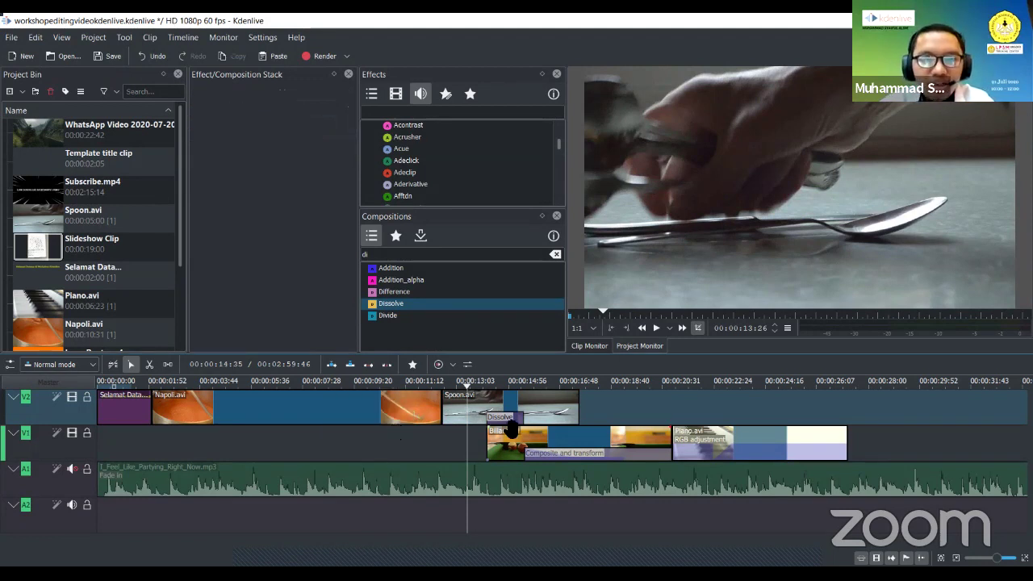
Set the luma map of the Dissolve between Spoon.avi and Billard.avi to bi-linear_x.pgm and preview the transition
{"action": "left_click", "coordinate": [512, 431]}
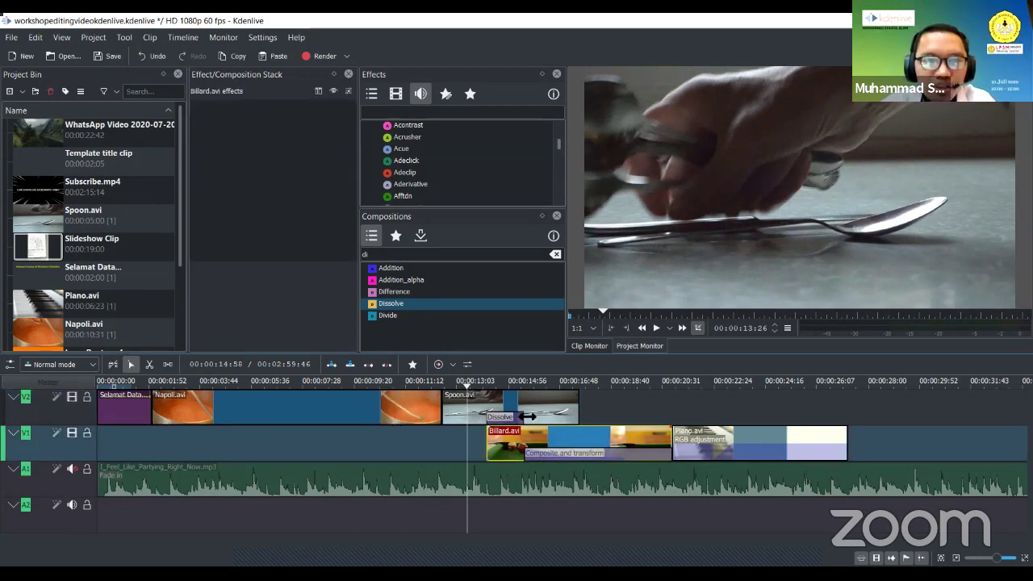
{"action": "left_click", "coordinate": [500, 417]}
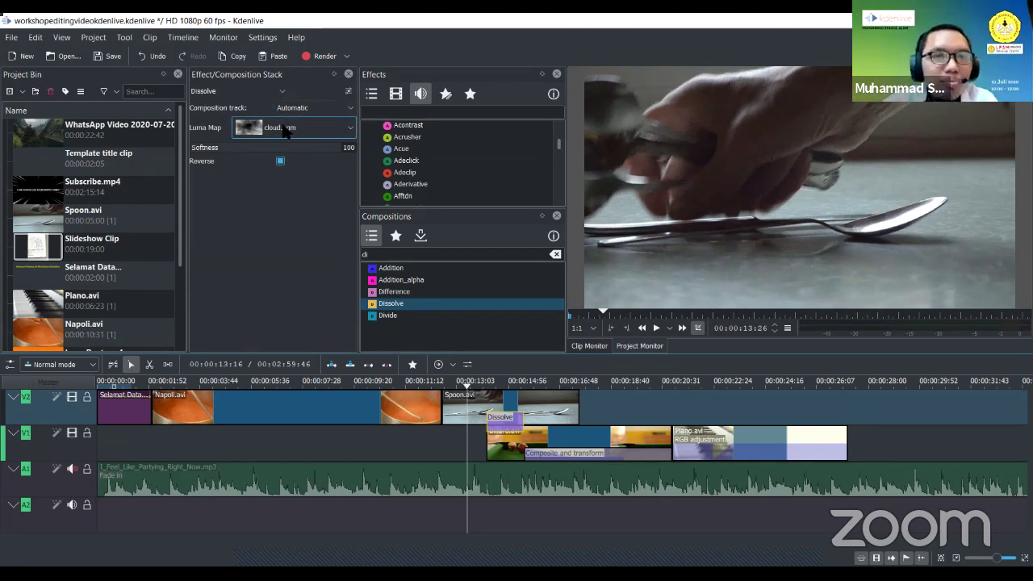
{"action": "left_click", "coordinate": [327, 128]}
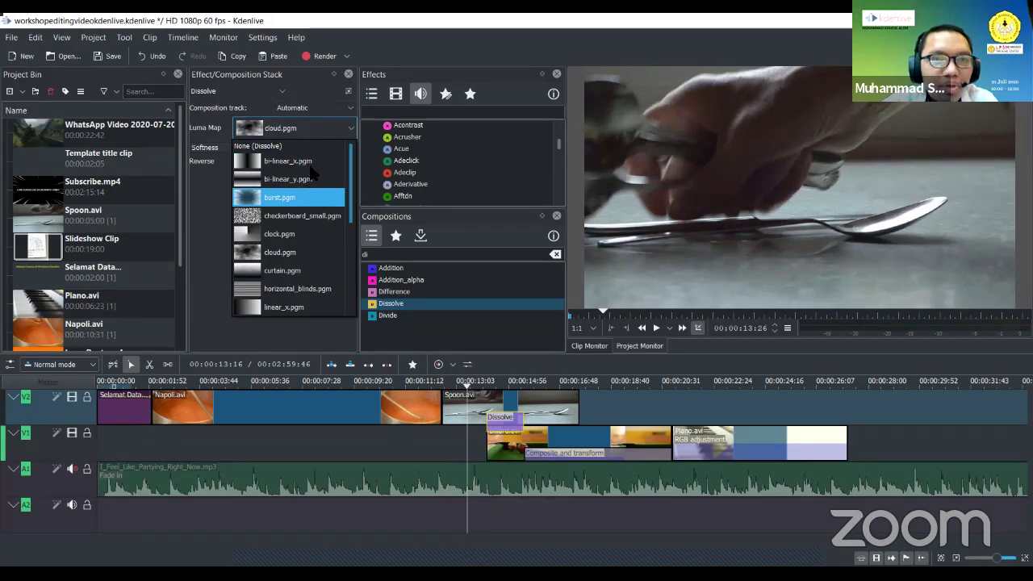
{"action": "left_click", "coordinate": [312, 164]}
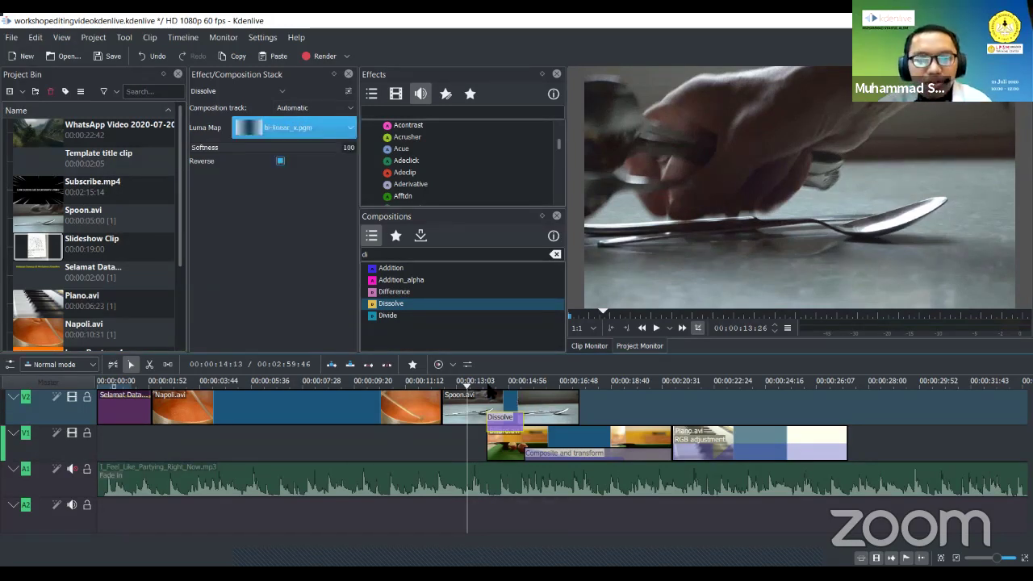
{"action": "key", "text": "space"}
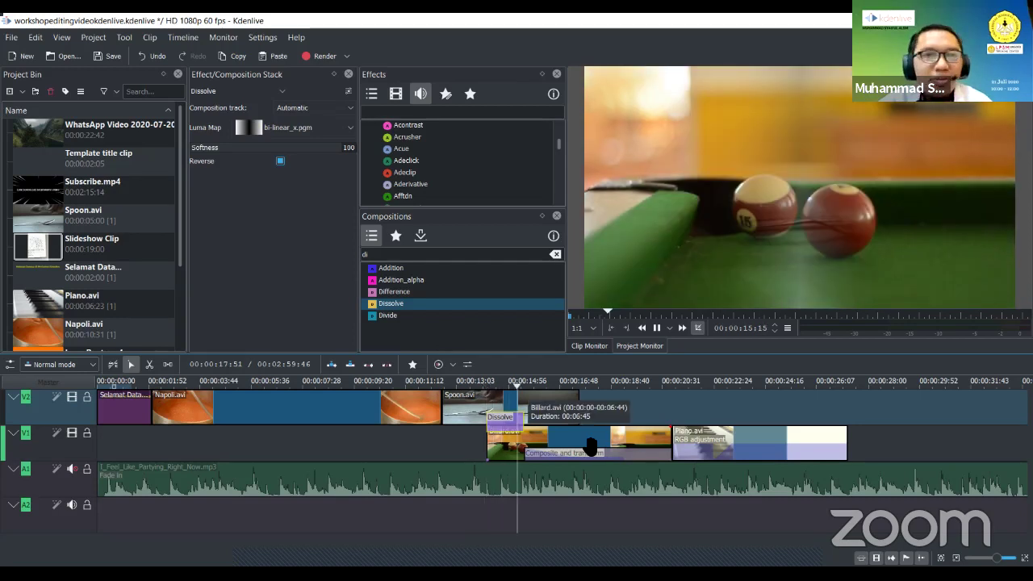
{"action": "key", "text": "space"}
Change the Dissolve's luma map to bi-linear_y.pgm and play the Spoon.avi to Billard.avi transition
{"action": "left_click", "coordinate": [307, 127]}
{"action": "left_click", "coordinate": [286, 175]}
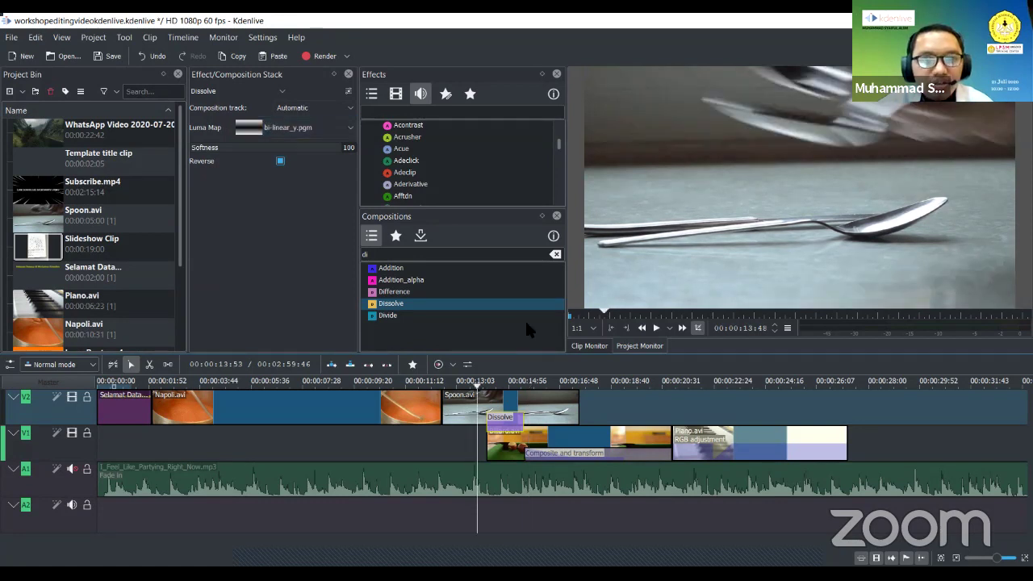
{"action": "key", "text": "space"}
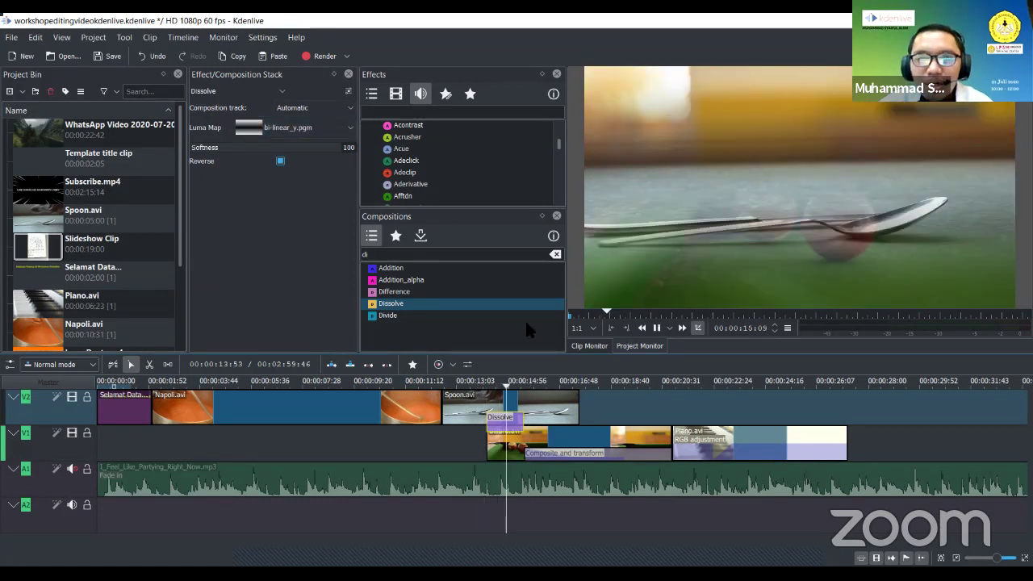
{"action": "key", "text": "space"}
Change the Dissolve's luma map to burst.pgm and preview the transition from just before it
{"action": "left_click", "coordinate": [273, 132]}
{"action": "left_click", "coordinate": [289, 200]}
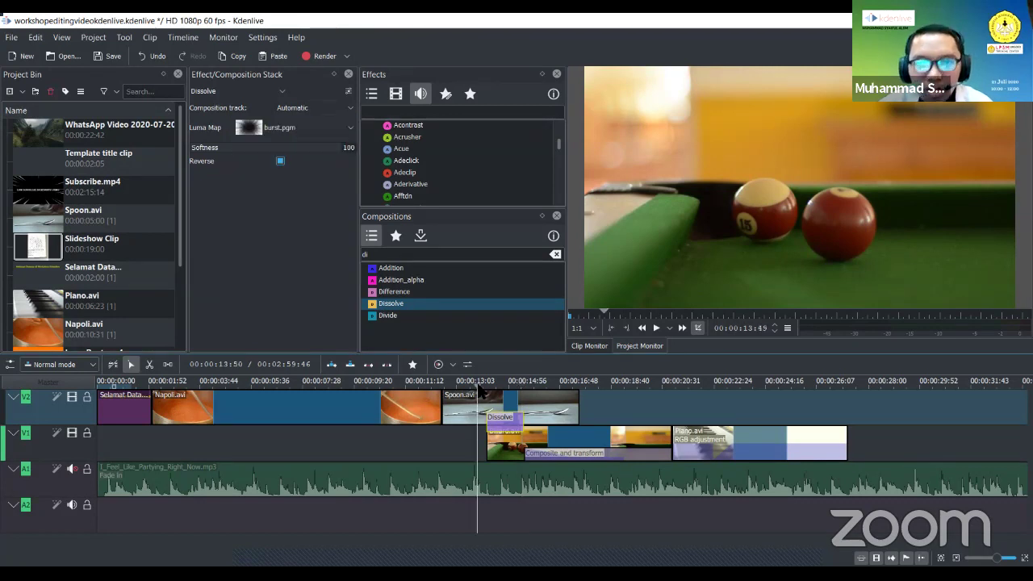
{"action": "key", "text": "space"}
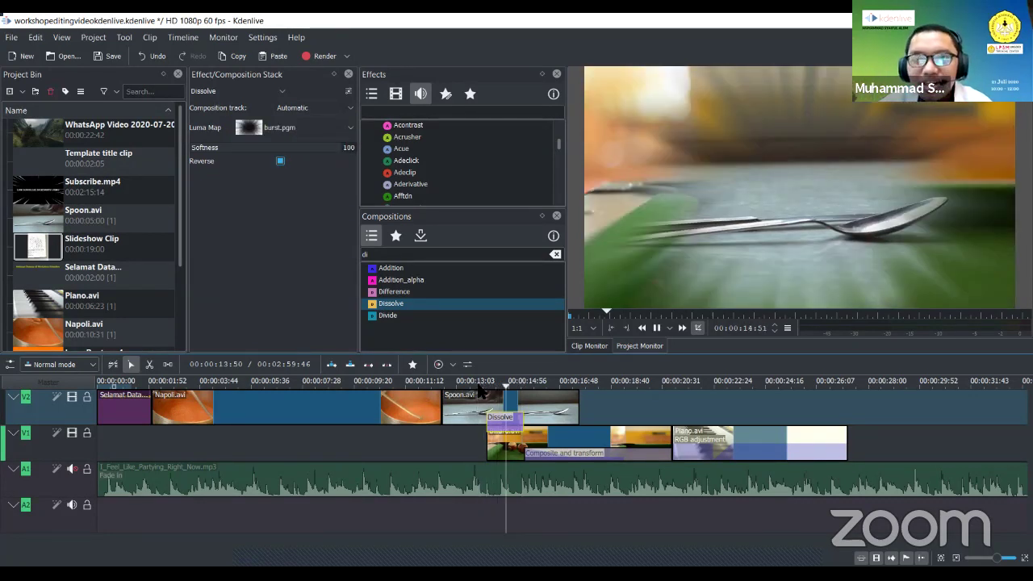
{"action": "key", "text": "space"}
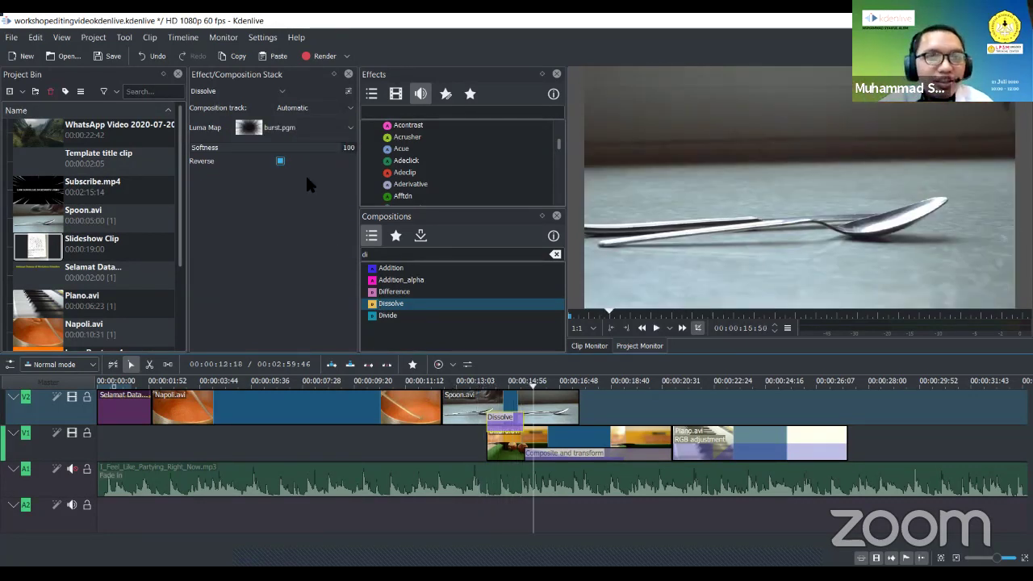
Change the Dissolve's luma map to checkerboard_small.pgm and replay the transition from just before it
{"action": "left_click", "coordinate": [301, 127]}
{"action": "left_click", "coordinate": [285, 214]}
{"action": "left_click", "coordinate": [477, 386]}
{"action": "key", "text": "space"}
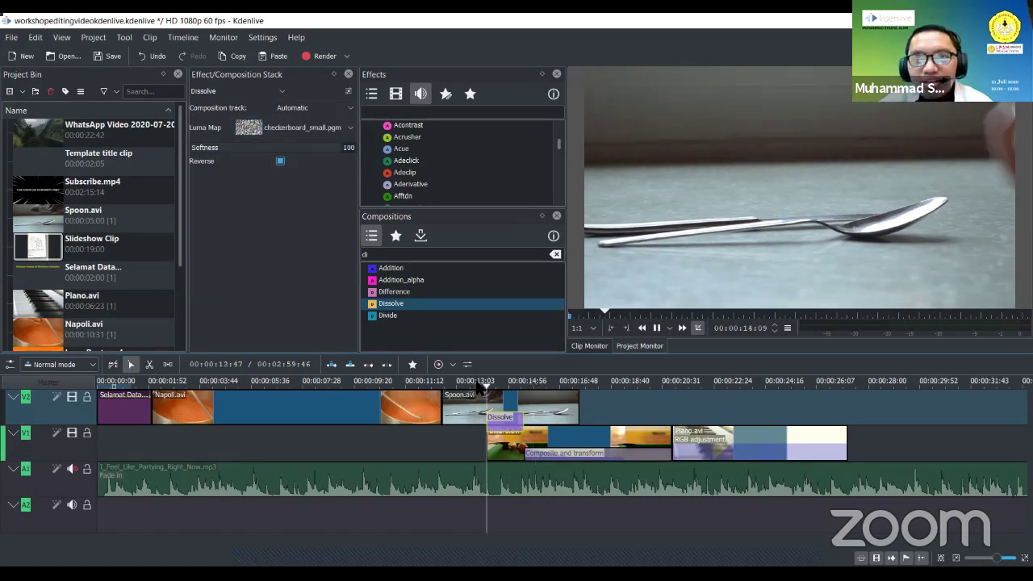
{"action": "key", "text": "space"}
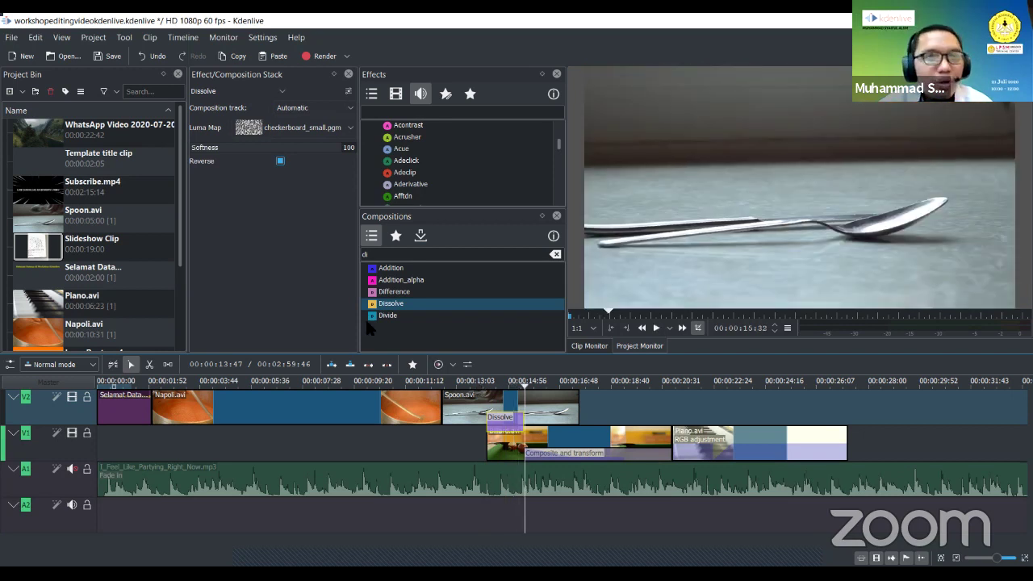
Change the Dissolve's luma map to clock.pgm and play the transition again from just before it
{"action": "left_click", "coordinate": [291, 137]}
{"action": "left_click", "coordinate": [293, 239]}
{"action": "left_click", "coordinate": [482, 388]}
{"action": "key", "text": "space"}
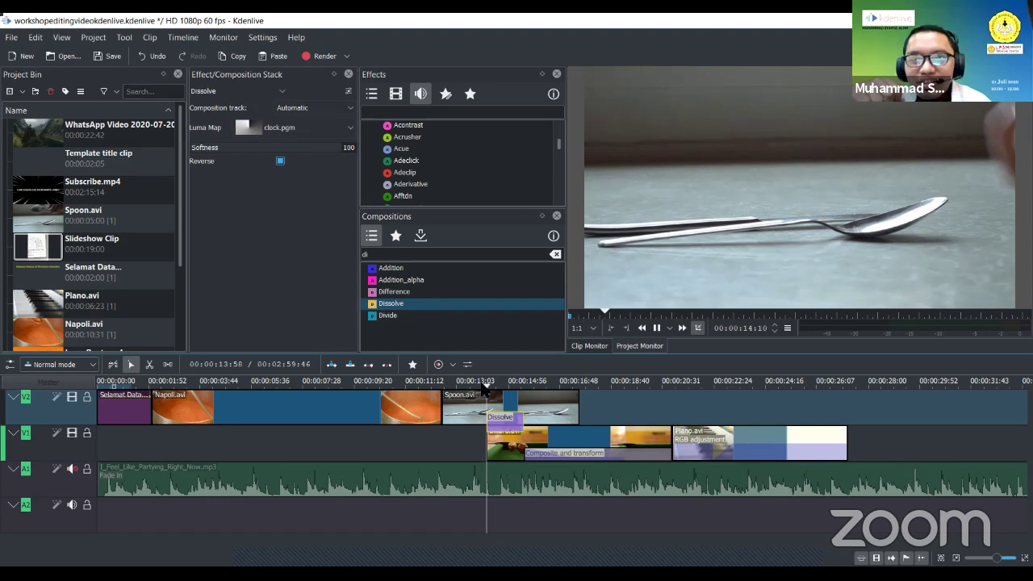
{"action": "key", "text": "space"}
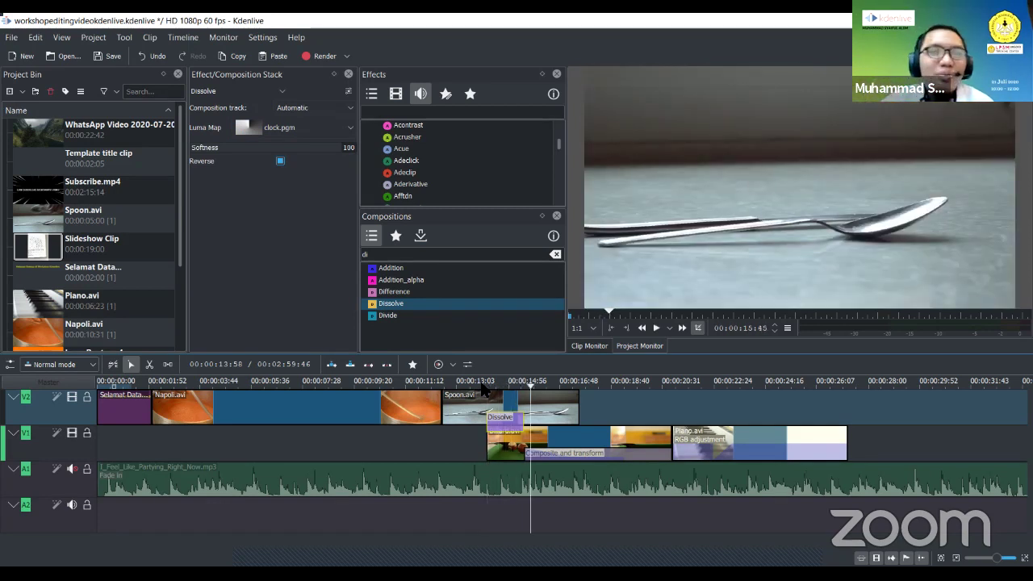
Change the Dissolve's luma map to cloud.pgm and play the Spoon.avi to Billard.avi transition
{"action": "left_click", "coordinate": [300, 131]}
{"action": "left_click", "coordinate": [283, 253]}
{"action": "key", "text": "space"}
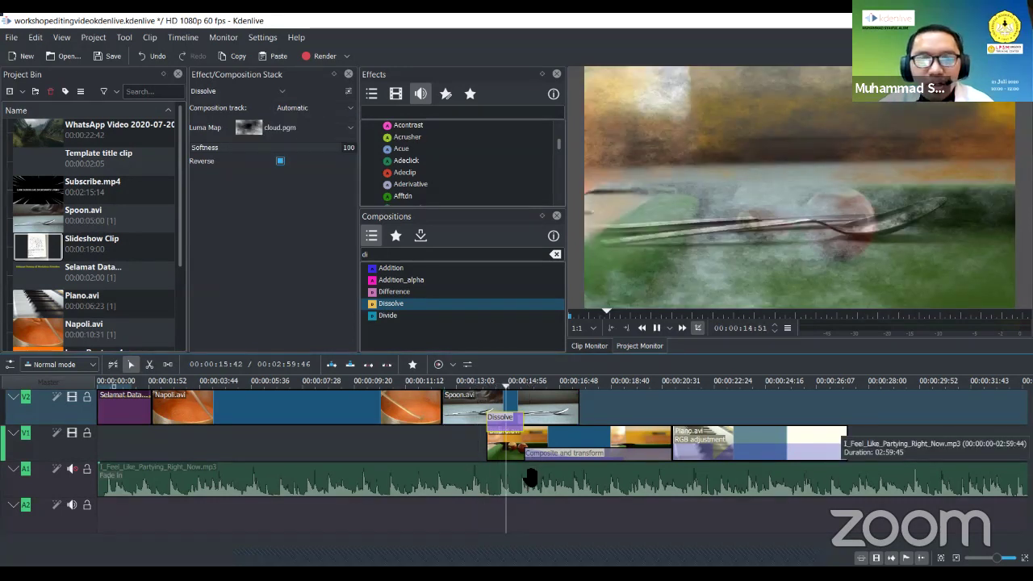
{"action": "key", "text": "space"}
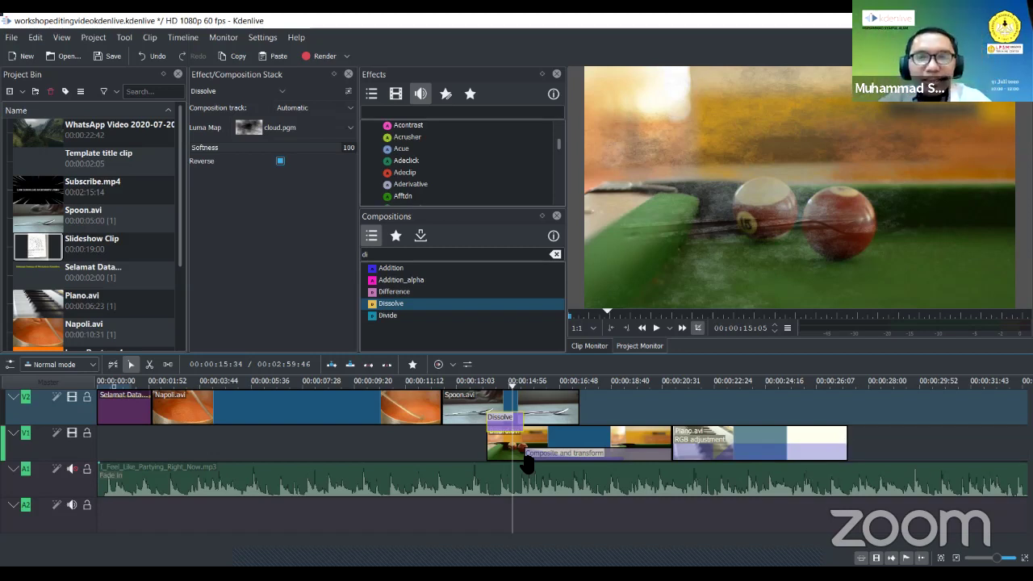
Inspect the overlapping Spoon.avi and Billard.avi clips and the Composite and transform composition on the timeline
{"action": "left_click", "coordinate": [611, 415]}
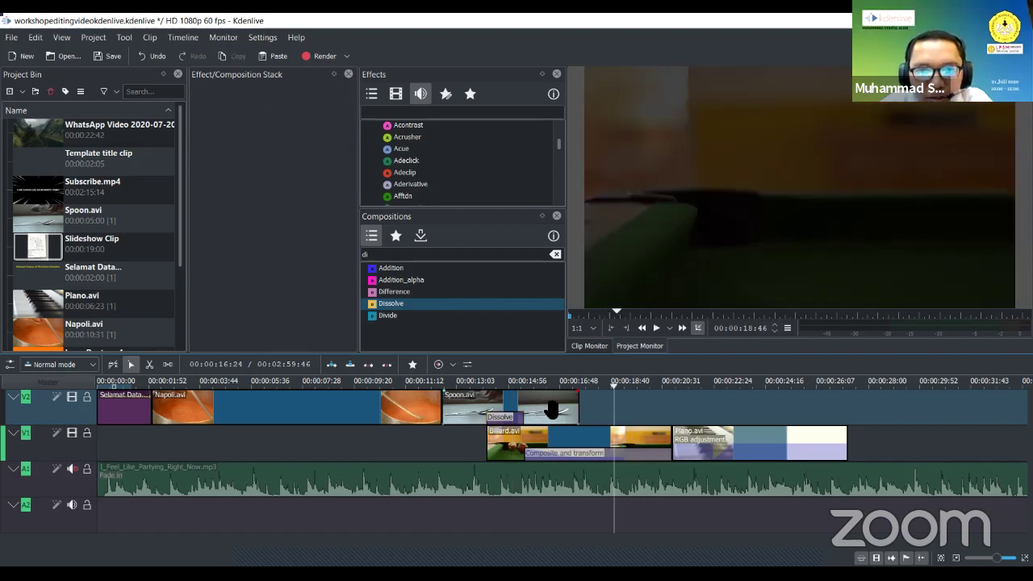
{"action": "left_click", "coordinate": [551, 410]}
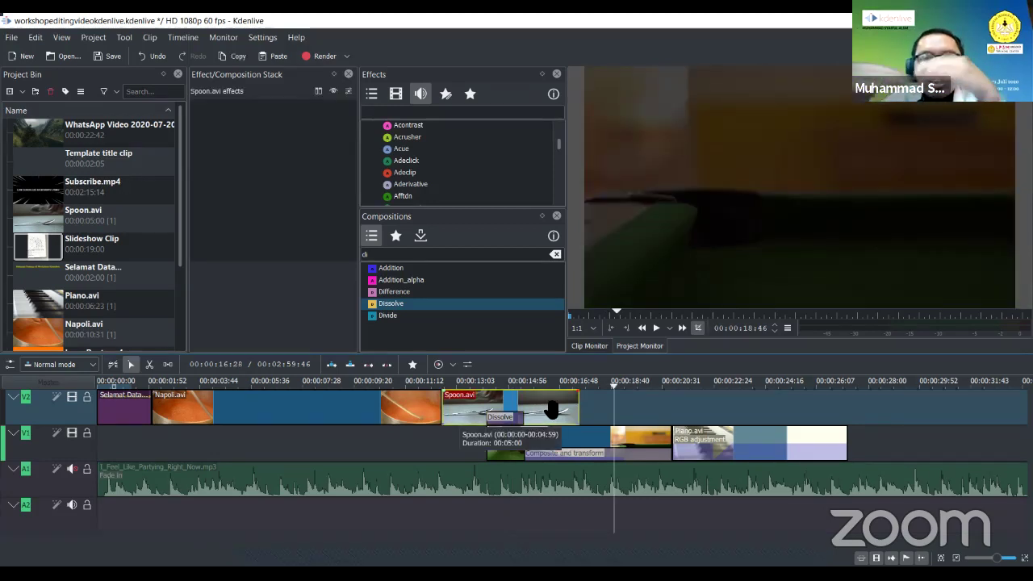
{"action": "left_click", "coordinate": [437, 461]}
{"action": "left_click", "coordinate": [536, 453]}
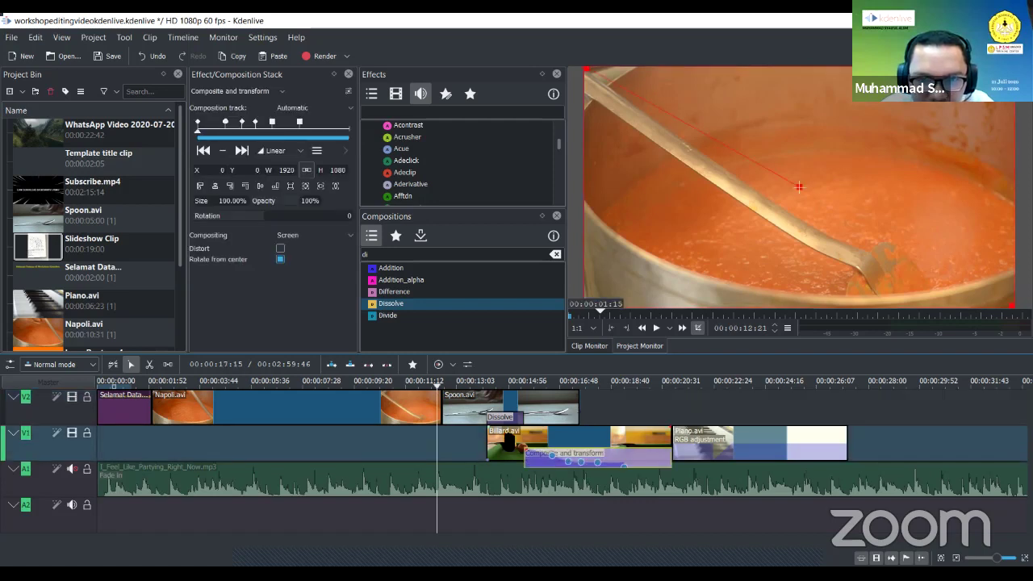
{"action": "left_click", "coordinate": [659, 415]}
{"action": "left_click", "coordinate": [550, 406]}
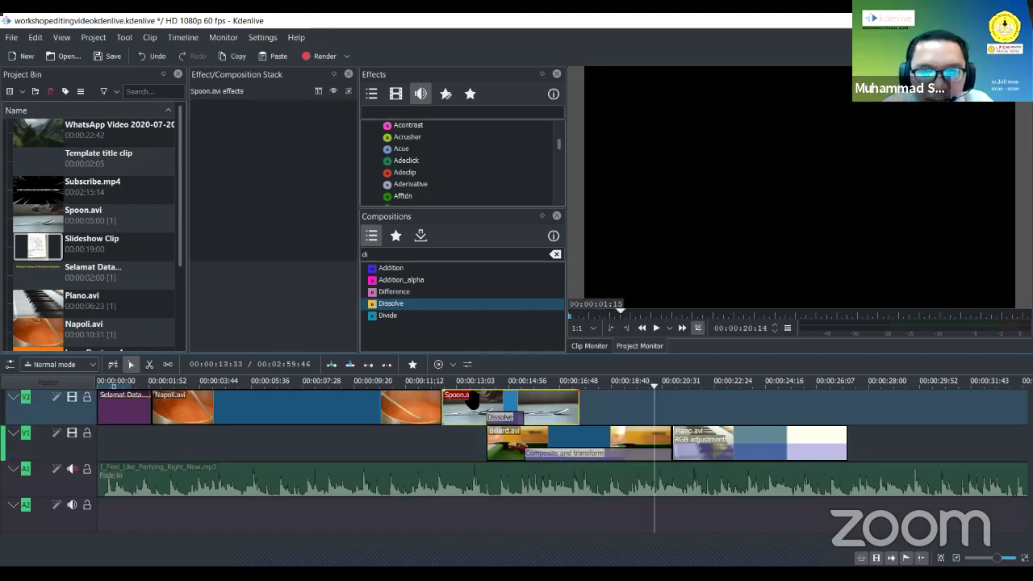
{"action": "left_click", "coordinate": [588, 441]}
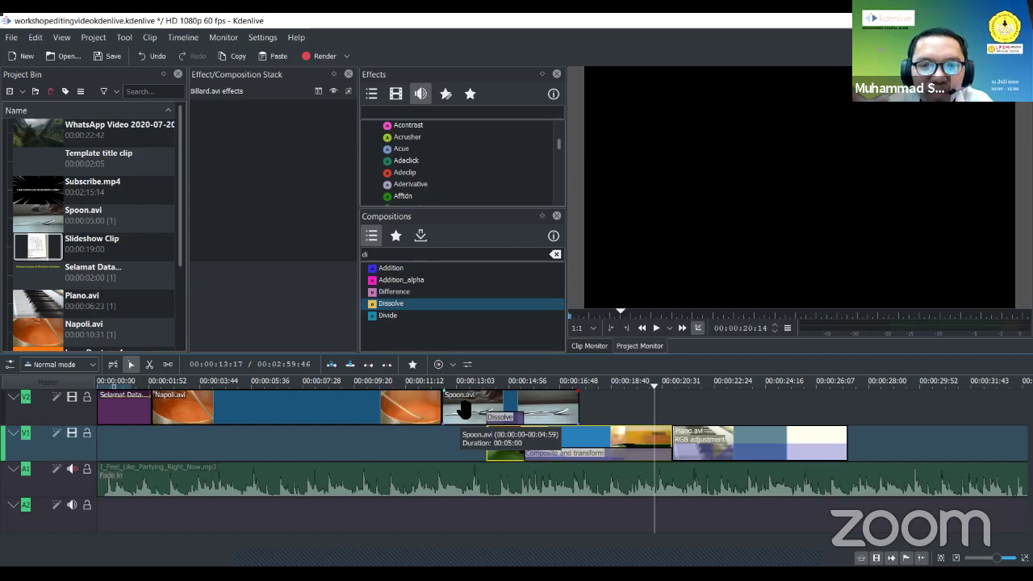
{"action": "left_click", "coordinate": [504, 452]}
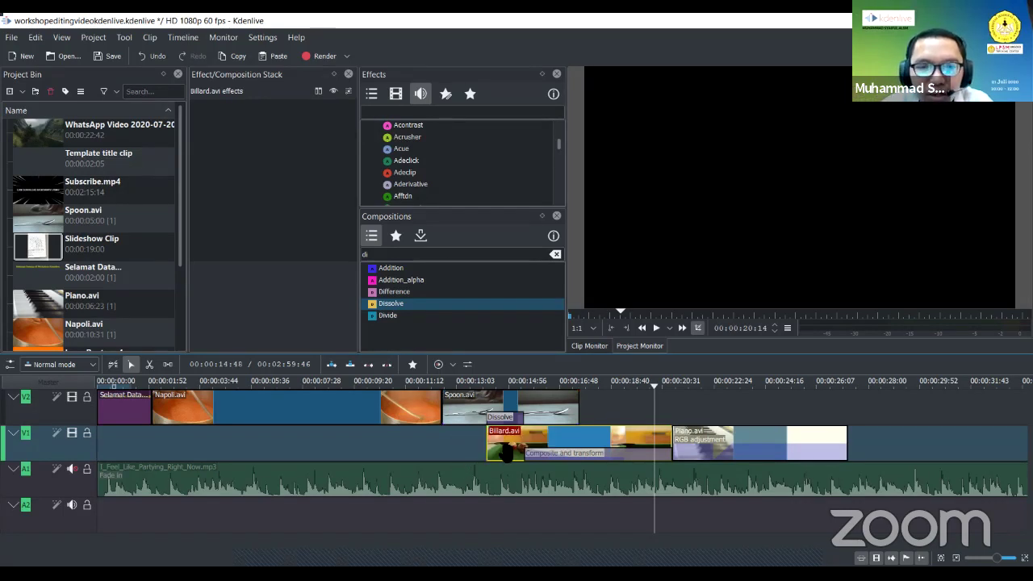
Extend the Dissolve so that it ends at the end of the Spoon.avi clip
{"action": "left_click", "coordinate": [520, 419]}
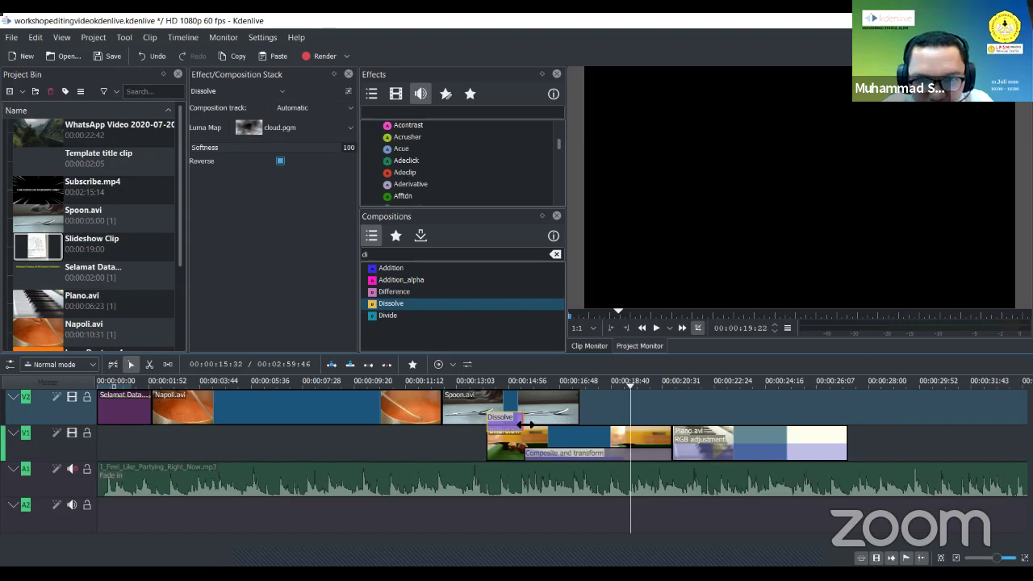
{"action": "left_click_drag", "start_coordinate": [523, 425], "coordinate": [578, 421]}
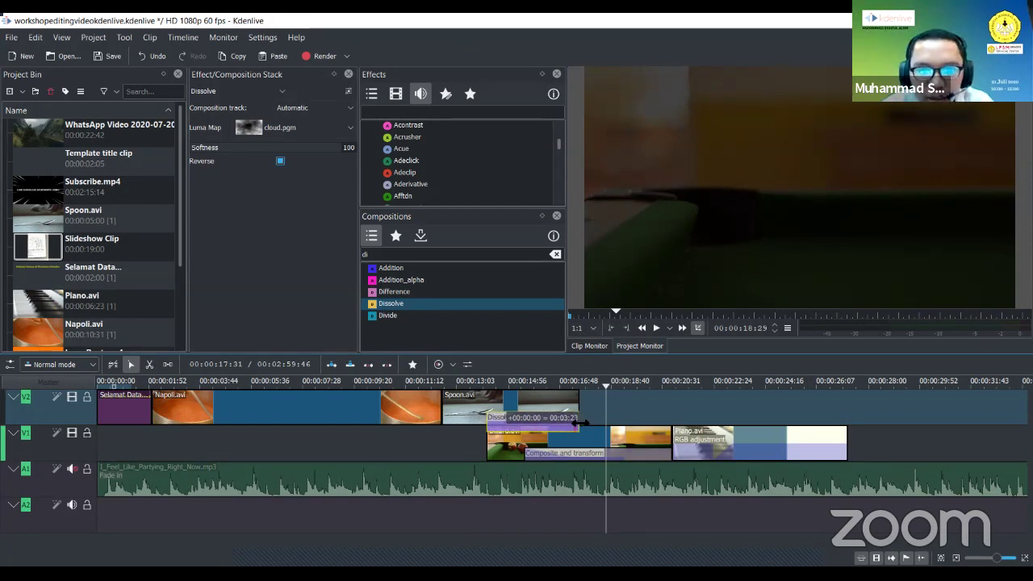
{"action": "left_click", "coordinate": [598, 421]}
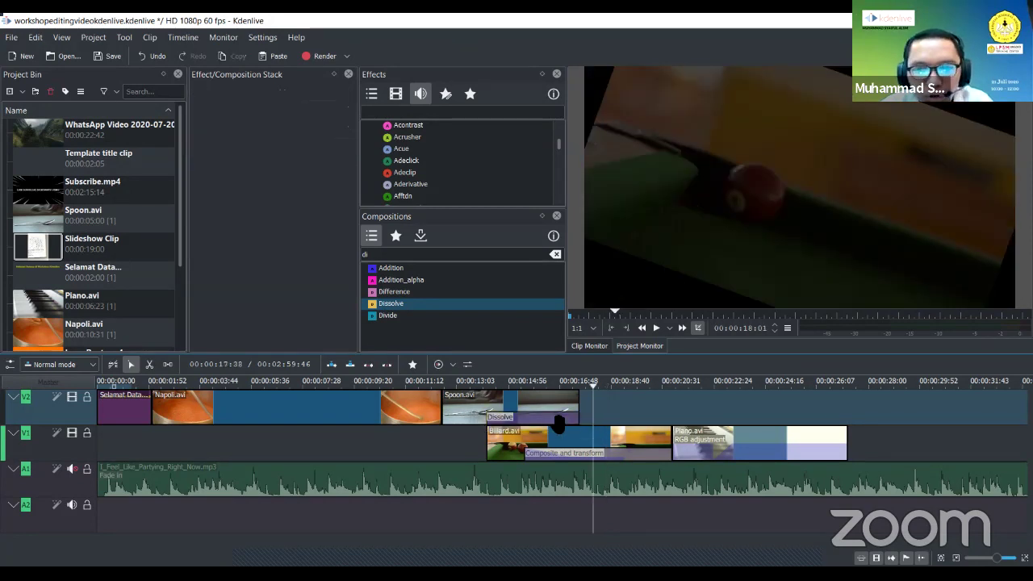
{"action": "left_click", "coordinate": [558, 420]}
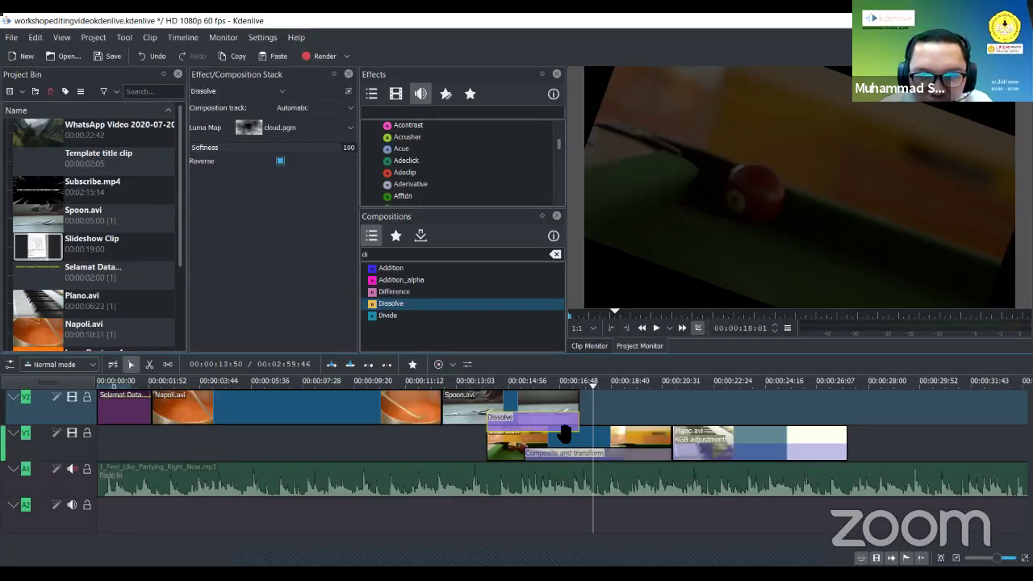
Move Piano.avi later on V1, and shift Billard.avi later to shorten its overlap with Spoon.avi
{"action": "left_click", "coordinate": [554, 402]}
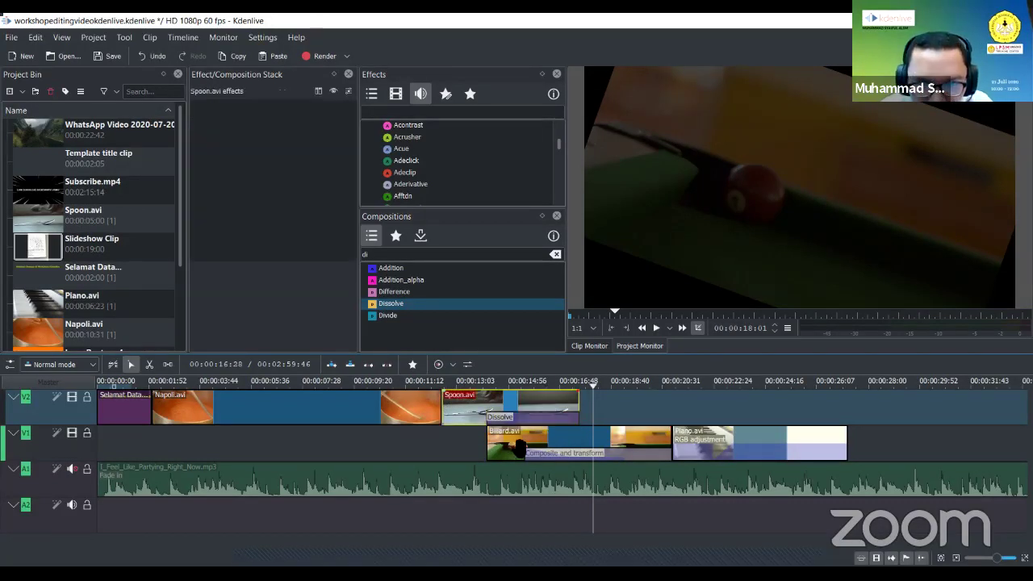
{"action": "left_click", "coordinate": [519, 445]}
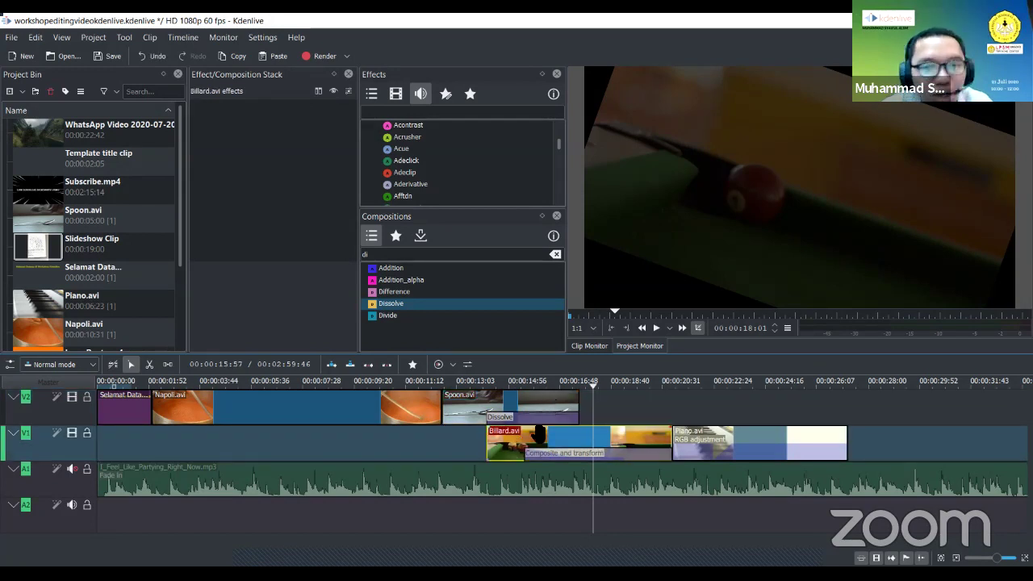
{"action": "left_click_drag", "start_coordinate": [779, 451], "coordinate": [896, 450]}
{"action": "left_click", "coordinate": [609, 444]}
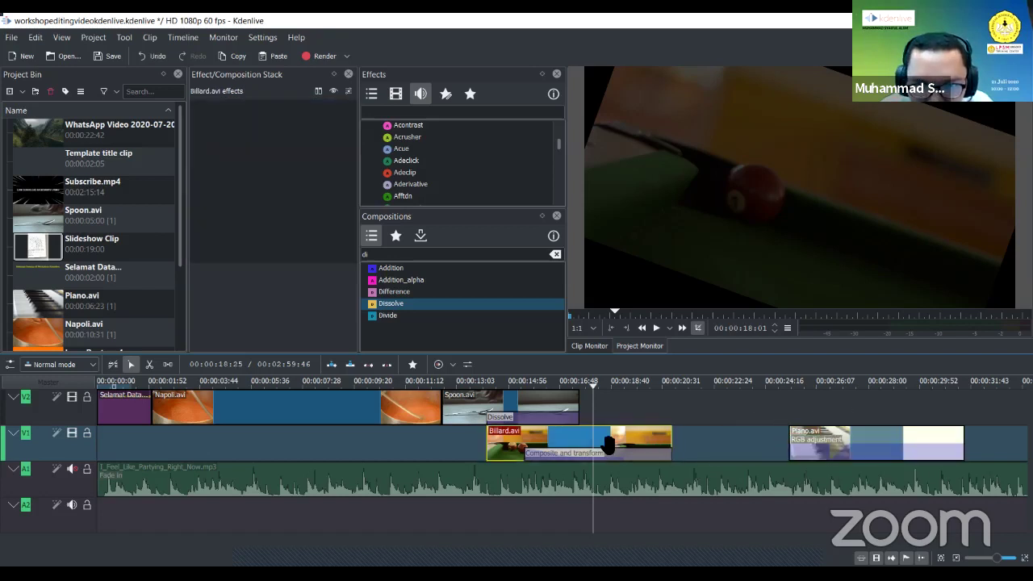
{"action": "left_click_drag", "start_coordinate": [609, 444], "coordinate": [656, 444]}
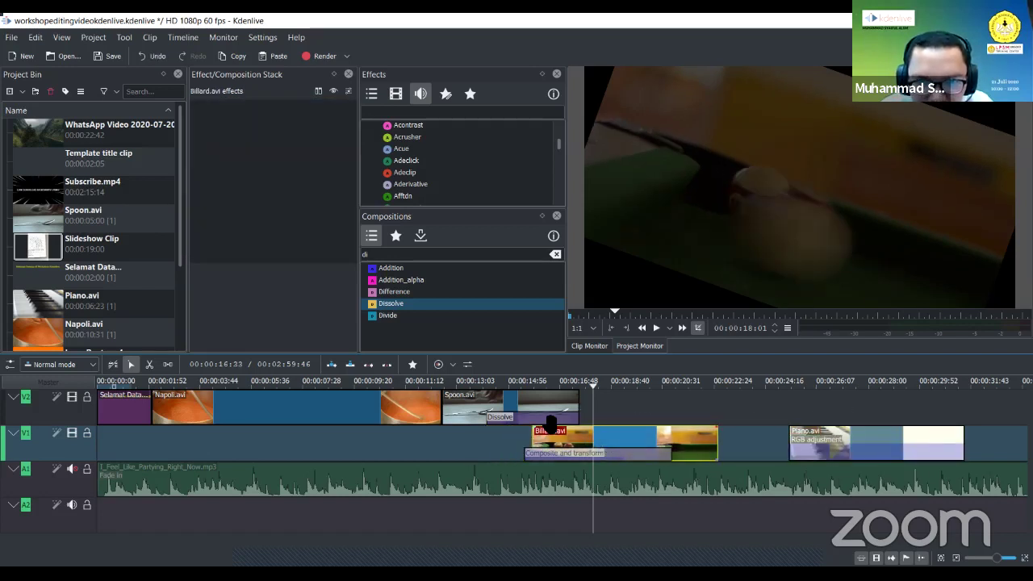
Shorten the Dissolve to span only the overlap, from the start of Billard.avi to the end of Spoon.avi
{"action": "left_click", "coordinate": [549, 419]}
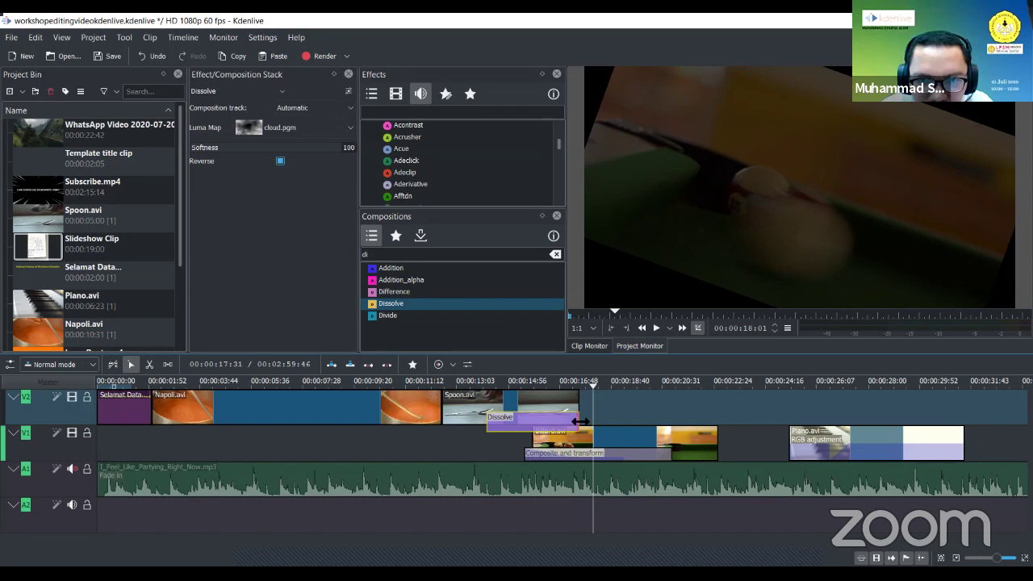
{"action": "mouse_move", "coordinate": [593, 422]}
{"action": "left_mouse_down"}
{"action": "mouse_move", "coordinate": [635, 431]}
{"action": "mouse_move", "coordinate": [578, 421]}
{"action": "left_mouse_up"}
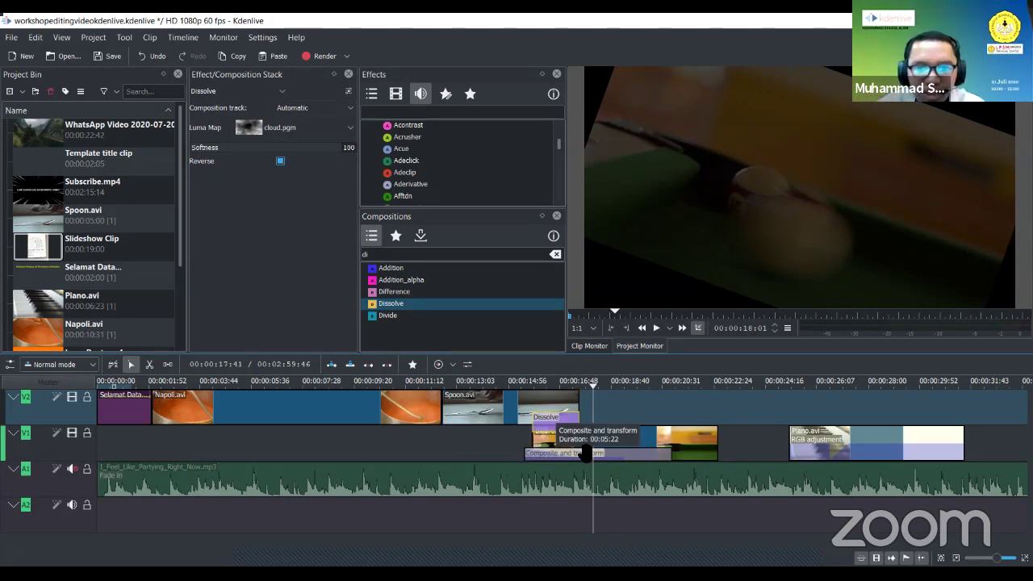
{"action": "left_click_drag", "start_coordinate": [583, 451], "coordinate": [507, 454]}
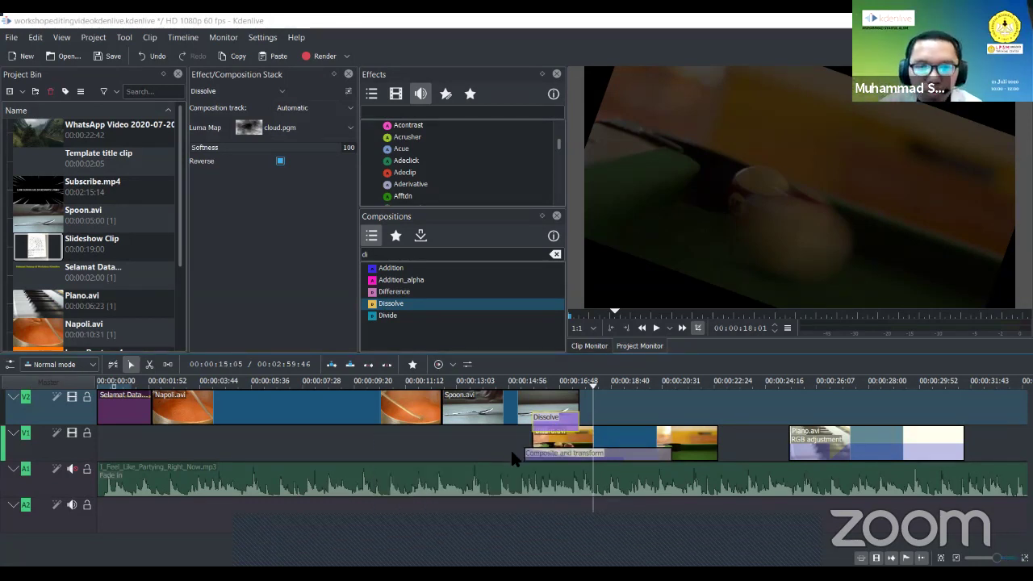
Examine the Dissolve and the overlap between Spoon.avi and Billard.avi at different timeline scales
{"action": "scroll", "coordinate": [535, 478], "scroll_direction": "up", "scroll_amount": 5}
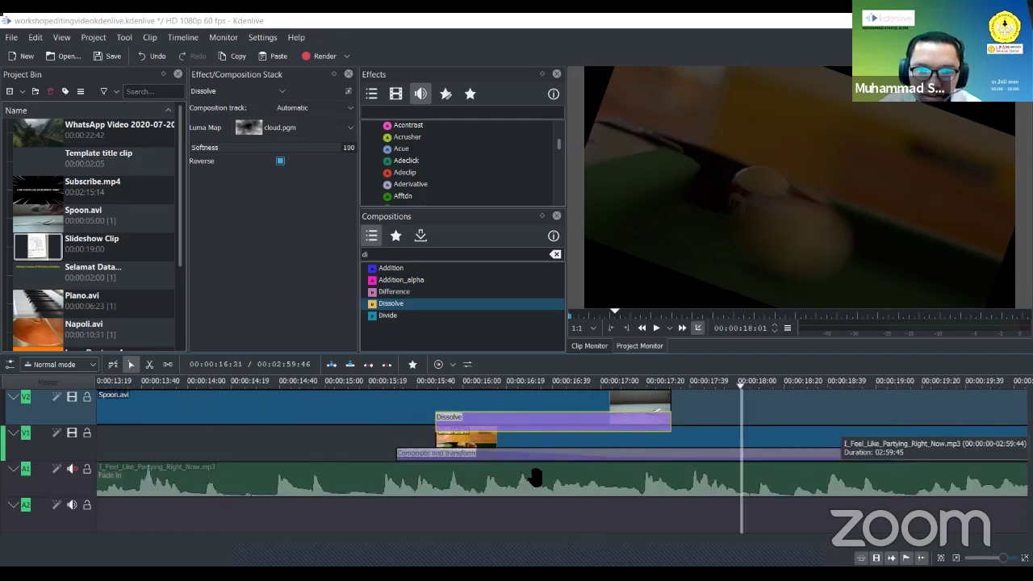
{"action": "scroll", "coordinate": [535, 478], "scroll_direction": "up", "scroll_amount": 3}
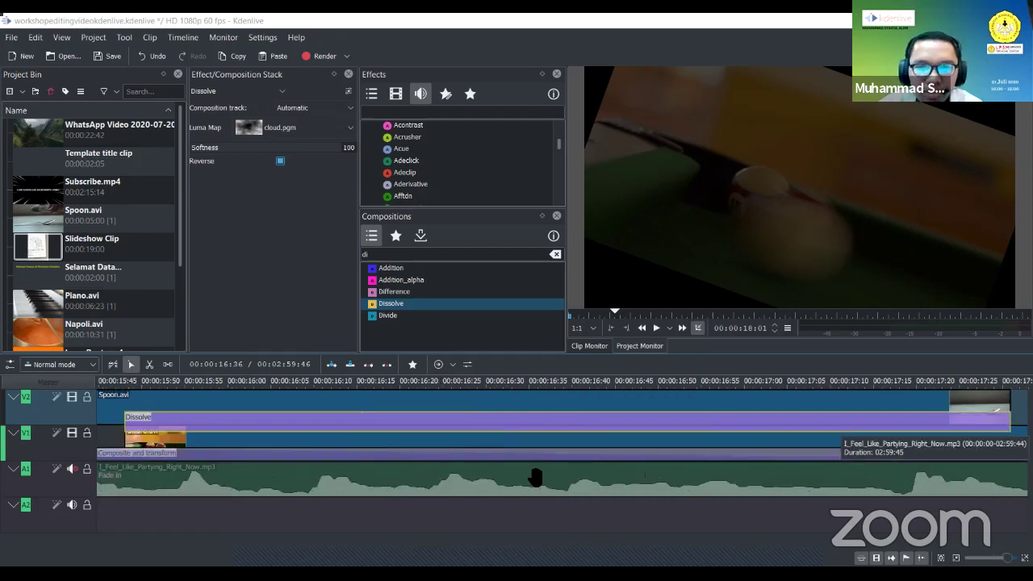
{"action": "scroll", "coordinate": [535, 478], "scroll_direction": "down", "scroll_amount": 2}
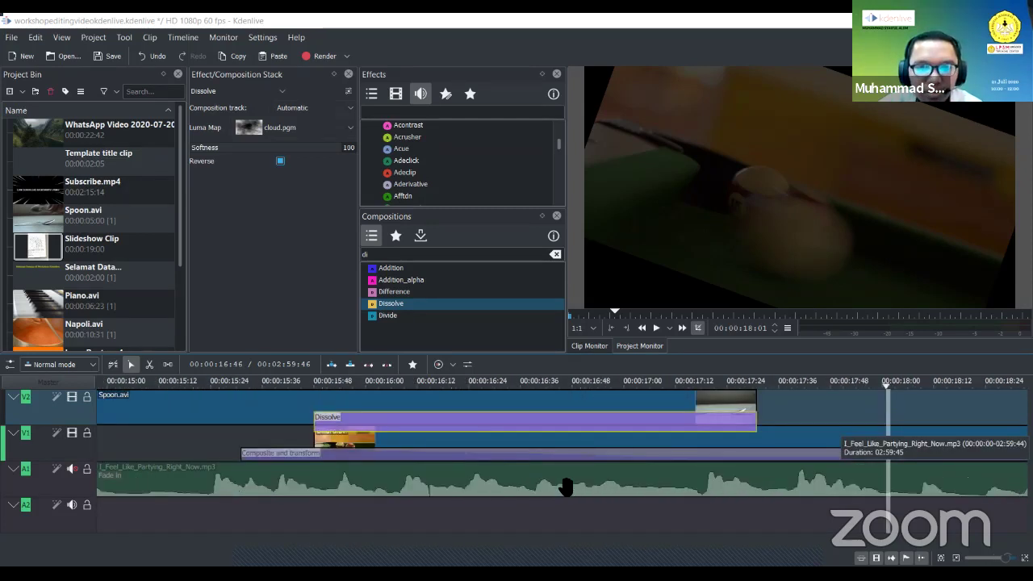
{"action": "scroll", "coordinate": [566, 488], "scroll_direction": "down", "scroll_amount": 2}
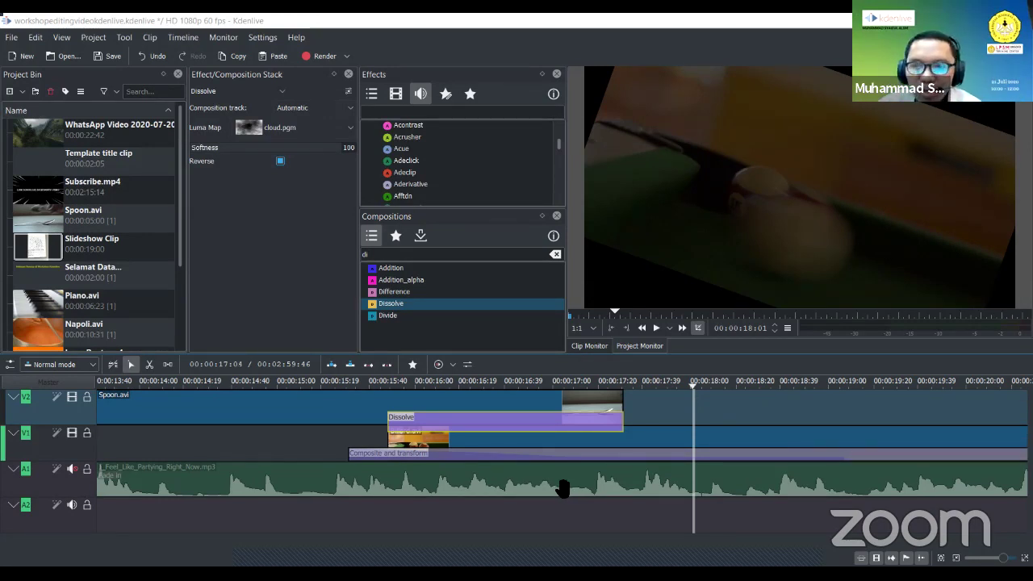
{"action": "scroll", "coordinate": [563, 487], "scroll_direction": "left", "scroll_amount": 3}
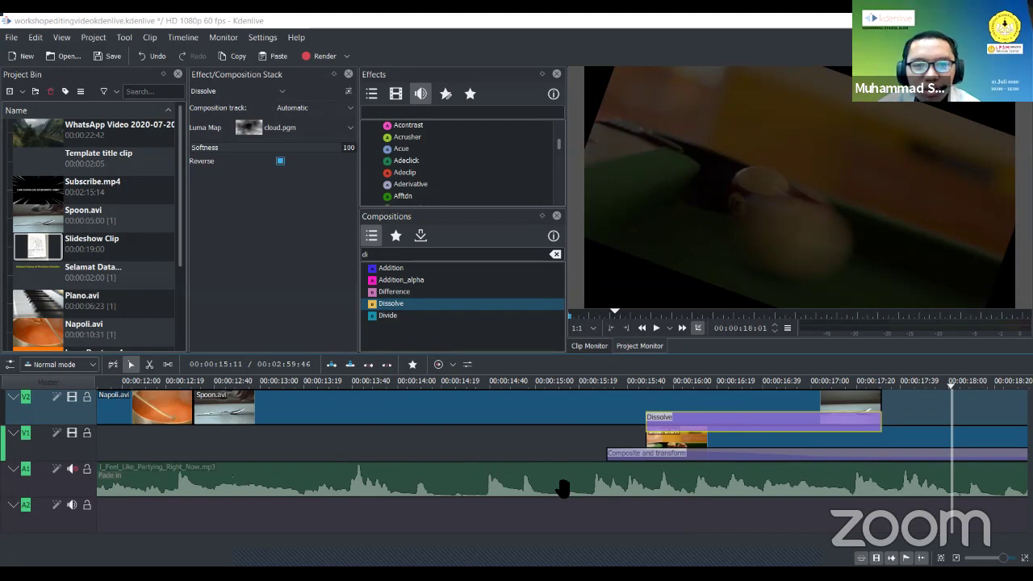
{"action": "scroll", "coordinate": [563, 488], "scroll_direction": "right", "scroll_amount": 8}
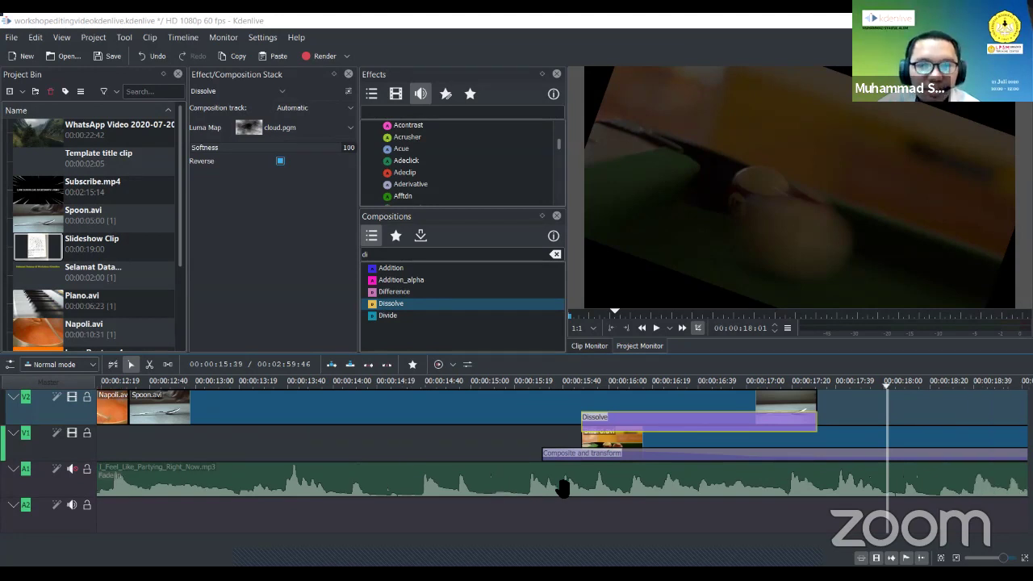
{"action": "scroll", "coordinate": [563, 487], "scroll_direction": "right", "scroll_amount": 1}
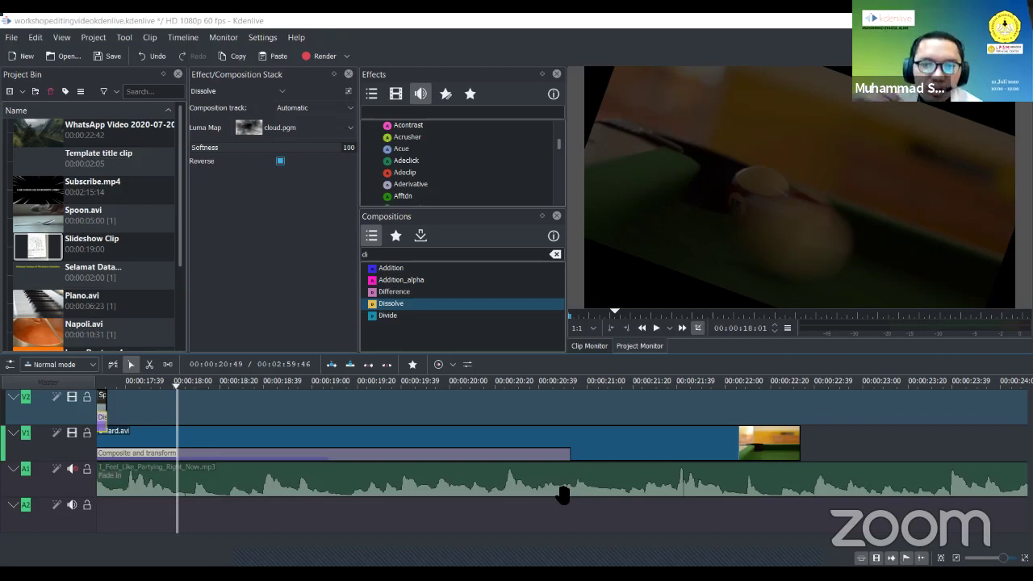
{"action": "scroll", "coordinate": [563, 493], "scroll_direction": "left", "scroll_amount": 8}
{"action": "scroll", "coordinate": [563, 494], "scroll_direction": "left", "scroll_amount": 4}
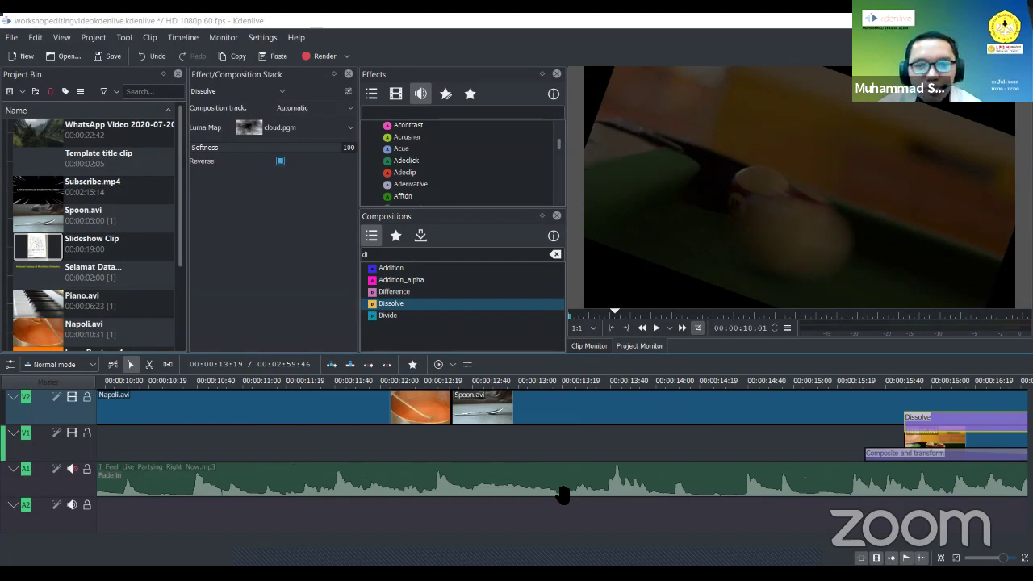
{"action": "scroll", "coordinate": [538, 453], "scroll_direction": "left", "scroll_amount": 2}
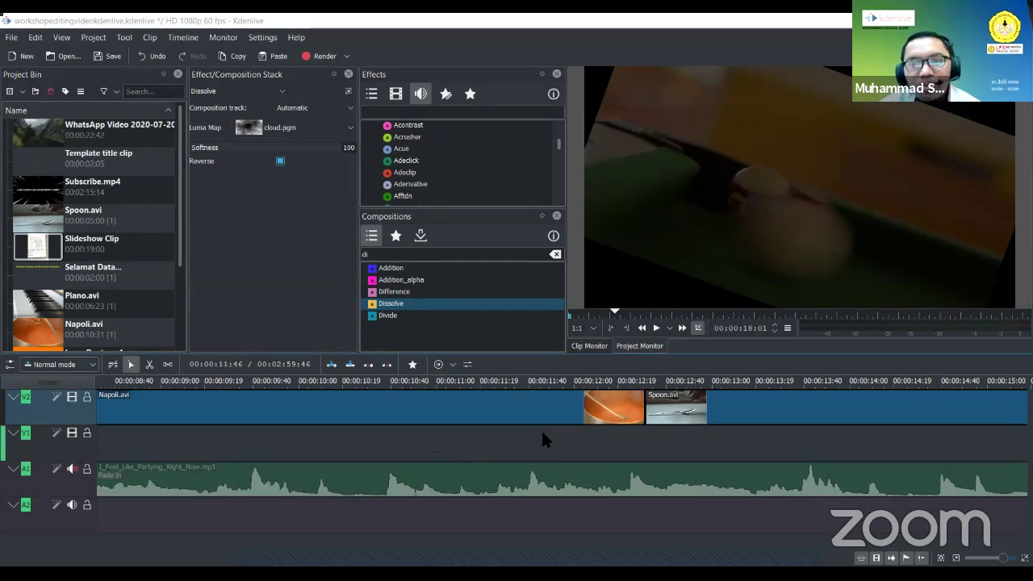
{"action": "scroll", "coordinate": [542, 440], "scroll_direction": "right", "scroll_amount": 5}
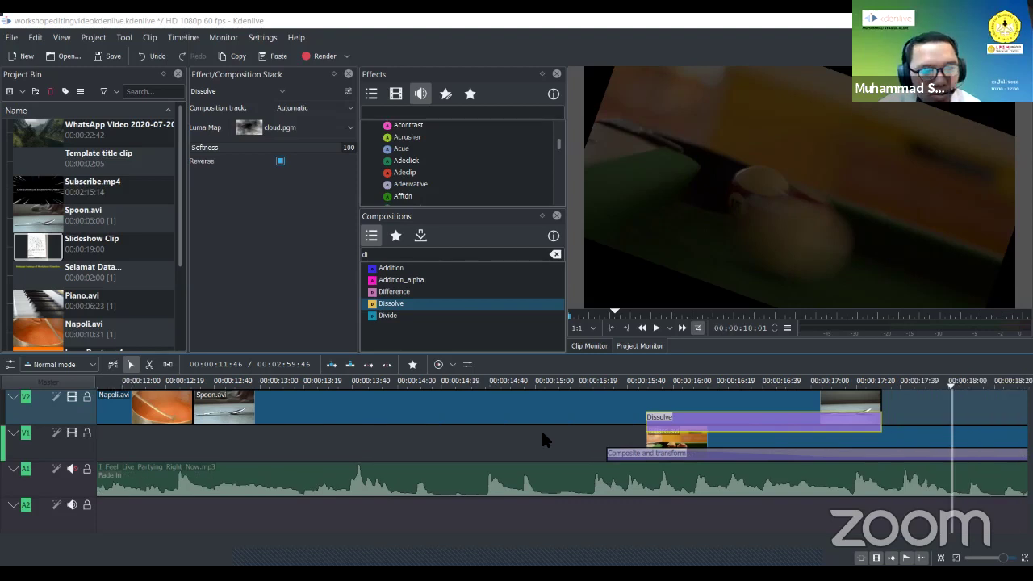
{"action": "scroll", "coordinate": [543, 440], "scroll_direction": "down", "scroll_amount": 2}
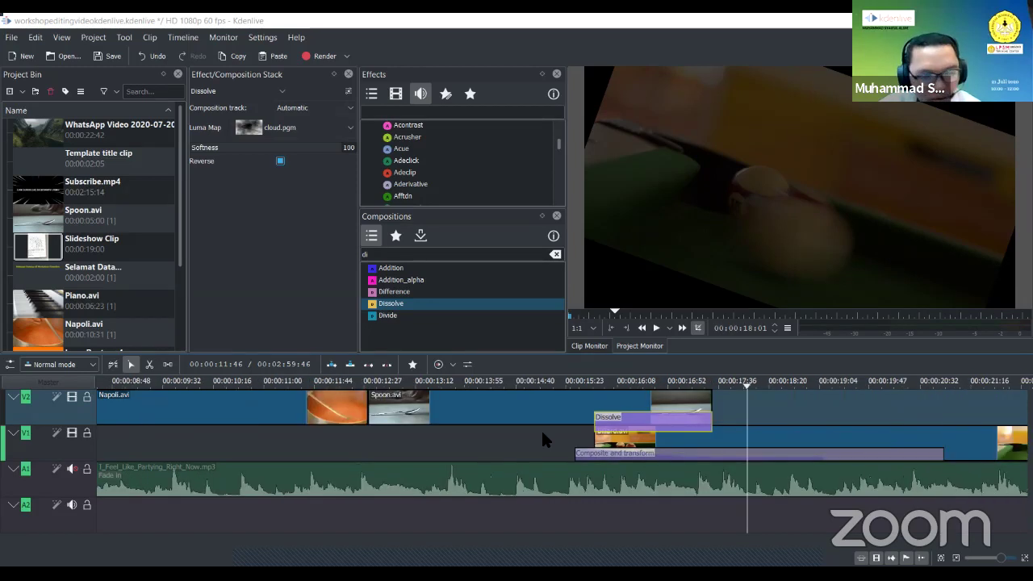
{"action": "scroll", "coordinate": [541, 429], "scroll_direction": "down", "scroll_amount": 2}
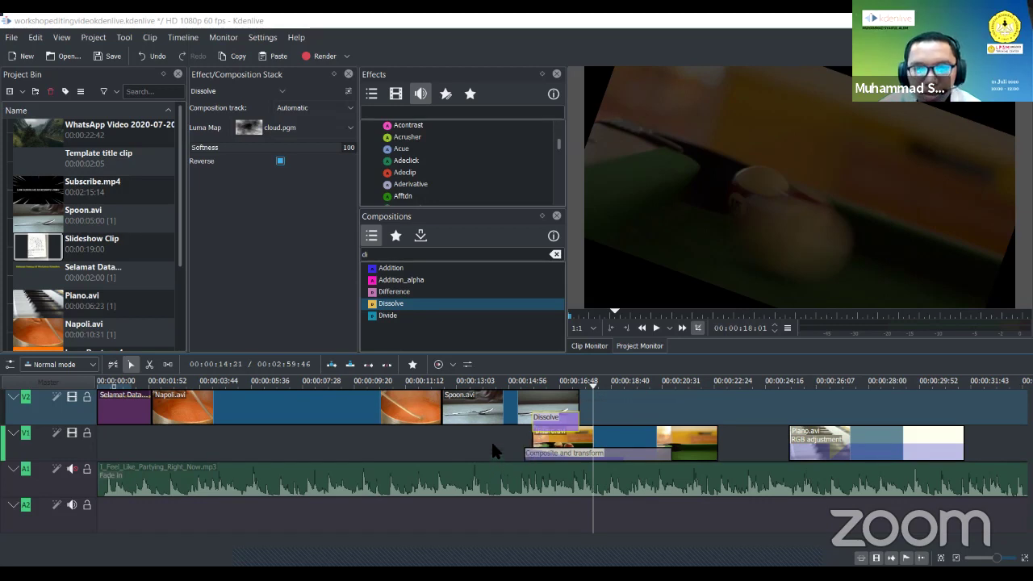
Move Piano.avi back on V1 so that it starts directly at the end of Billard.avi
{"action": "scroll", "coordinate": [491, 440], "scroll_direction": "down", "scroll_amount": 1}
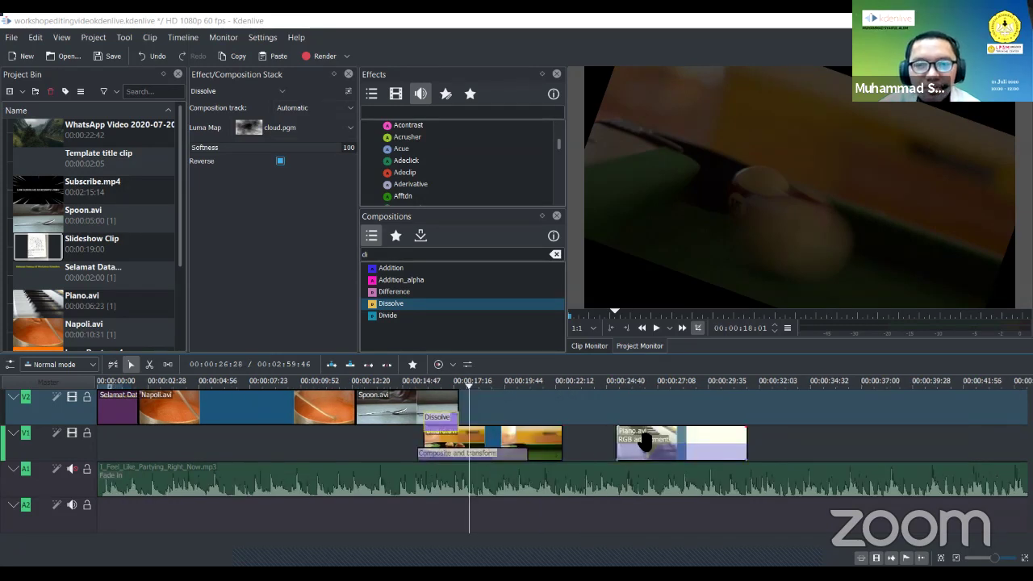
{"action": "left_click_drag", "start_coordinate": [646, 440], "coordinate": [593, 439]}
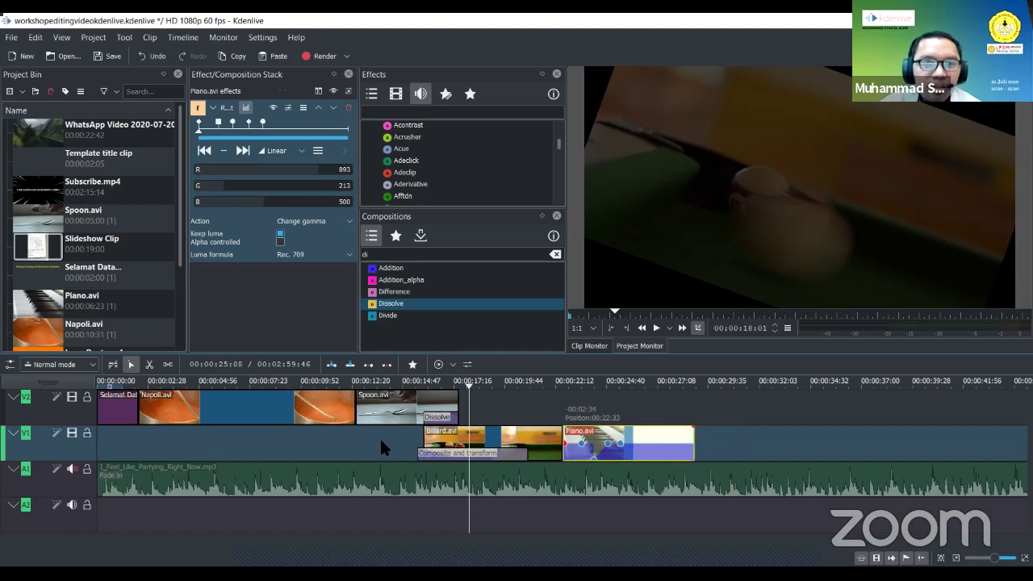
{"action": "left_click", "coordinate": [379, 437]}
Play the shortened Dissolve between Spoon.avi and Billard.avi from just before it
{"action": "left_click", "coordinate": [419, 396]}
{"action": "key", "text": "space"}
{"action": "key", "text": "space"}
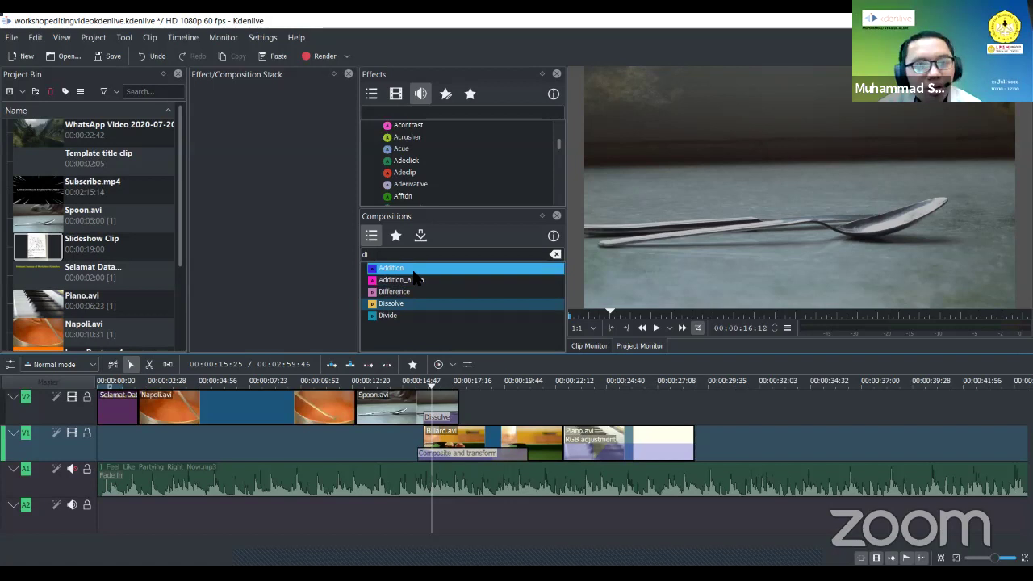
Clear the compositions search filter to list all available compositions
{"action": "double_click", "coordinate": [361, 253]}
{"action": "key", "text": "BackSpace"}
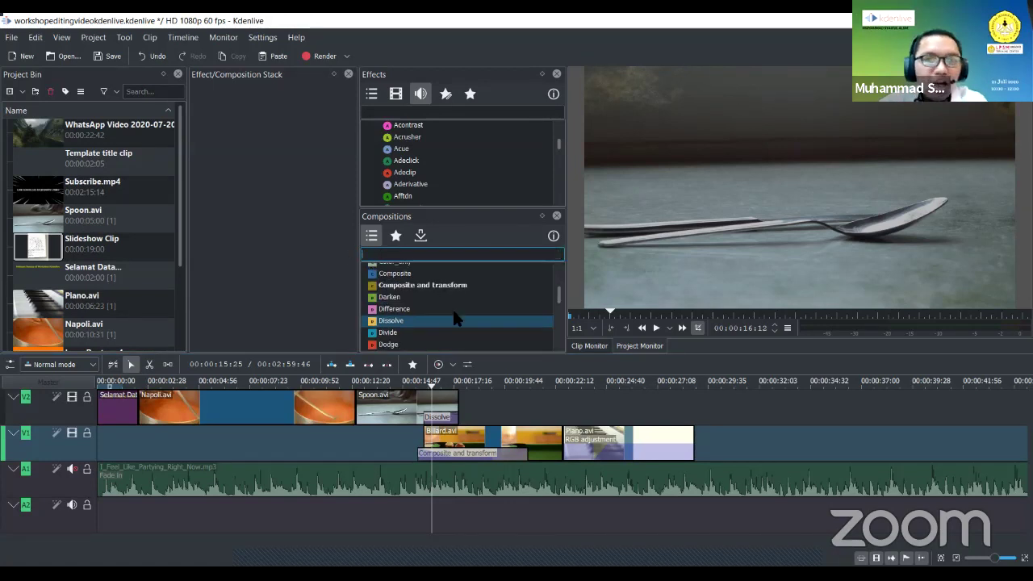
Look through the full compositions list, from Addition through Dissolve to Wipe, to see which transitions are available
{"action": "scroll", "coordinate": [455, 319], "scroll_direction": "up", "scroll_amount": 3}
{"action": "left_click", "coordinate": [460, 315]}
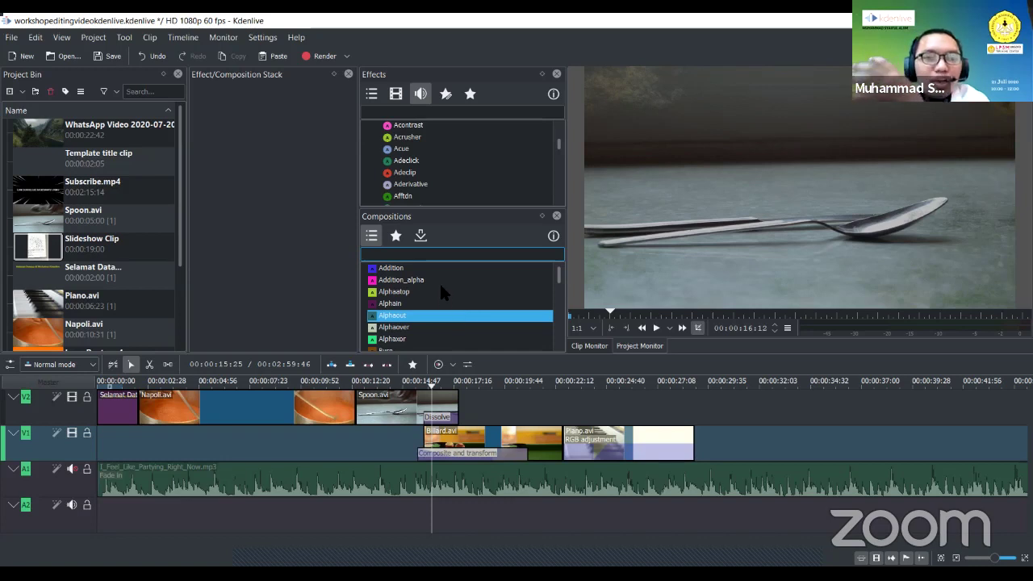
{"action": "left_click", "coordinate": [444, 279]}
{"action": "left_click", "coordinate": [445, 270]}
{"action": "left_click", "coordinate": [440, 280]}
{"action": "left_click", "coordinate": [432, 304]}
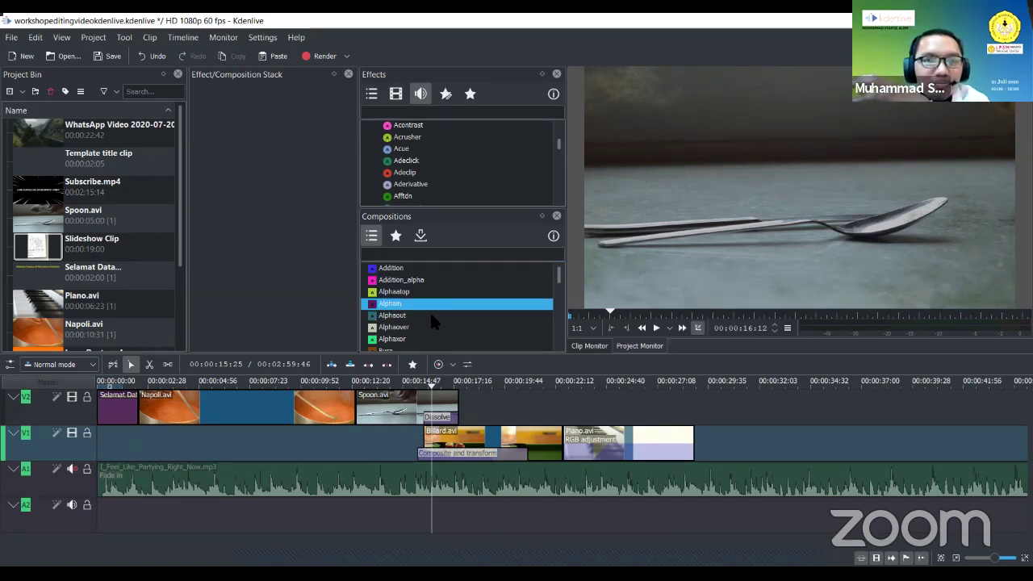
{"action": "scroll", "coordinate": [461, 313], "scroll_direction": "down", "scroll_amount": 10}
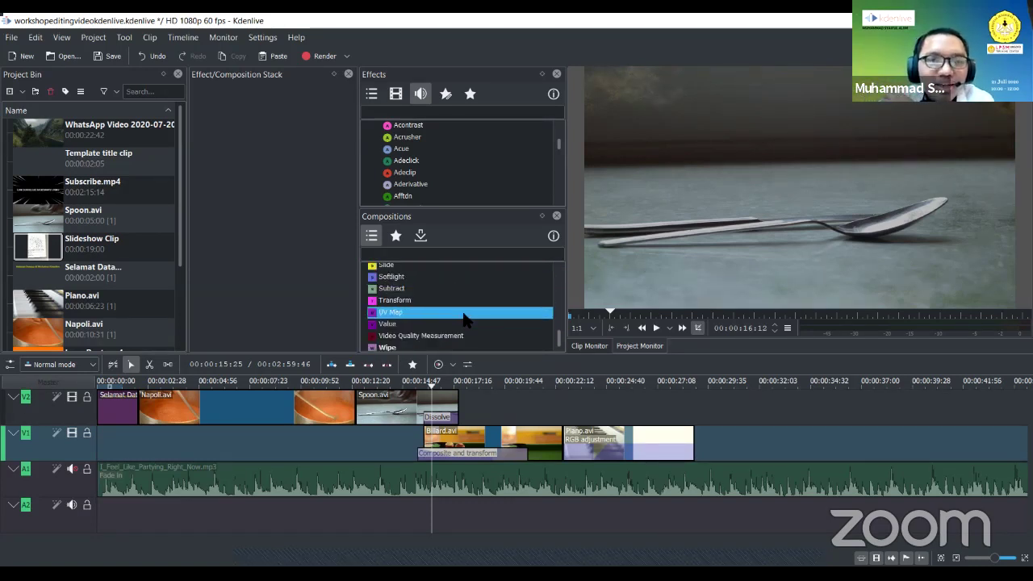
{"action": "left_click", "coordinate": [454, 346]}
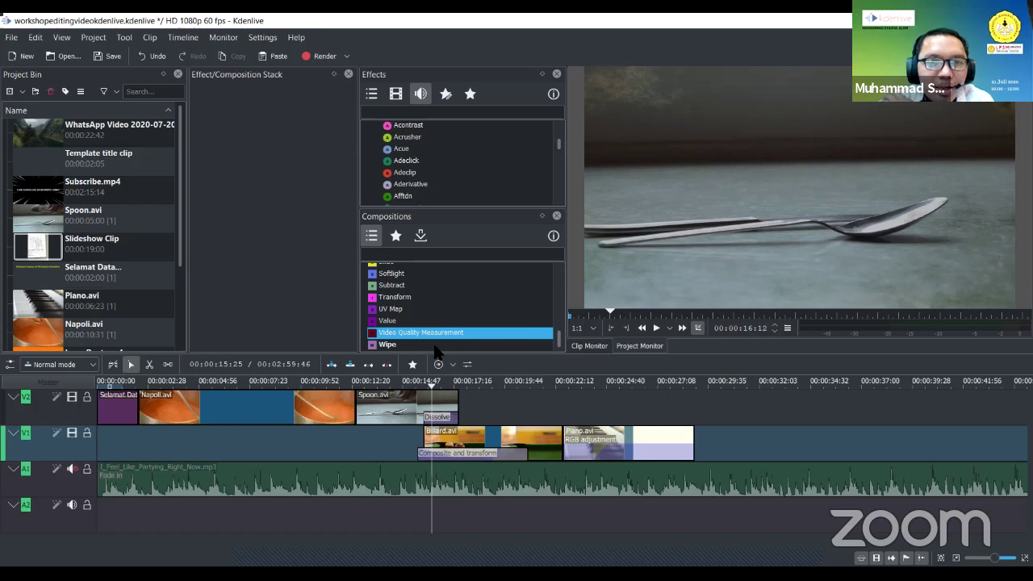
{"action": "left_click", "coordinate": [449, 297]}
{"action": "scroll", "coordinate": [440, 313], "scroll_direction": "up", "scroll_amount": 1}
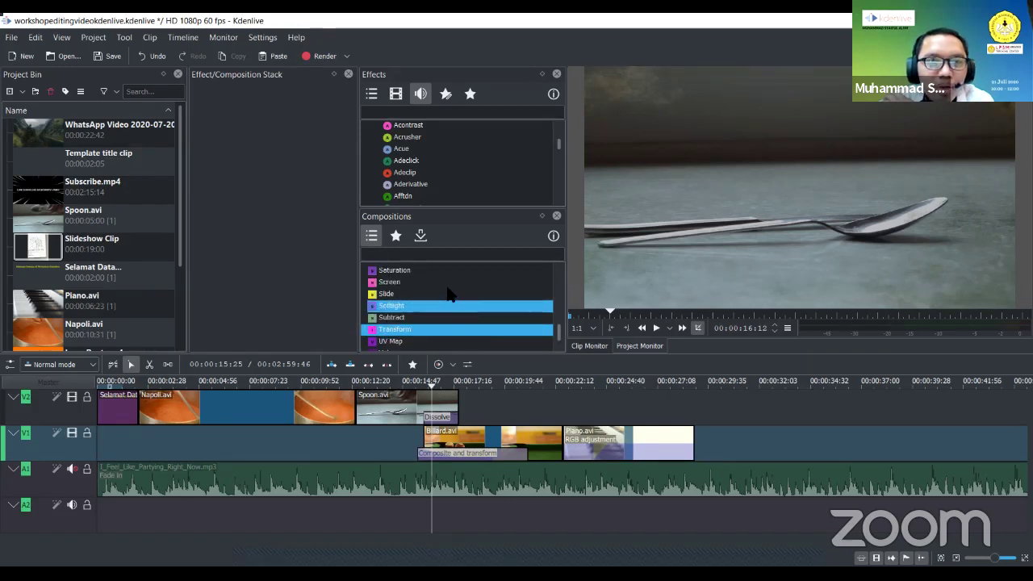
{"action": "scroll", "coordinate": [449, 311], "scroll_direction": "up", "scroll_amount": 6}
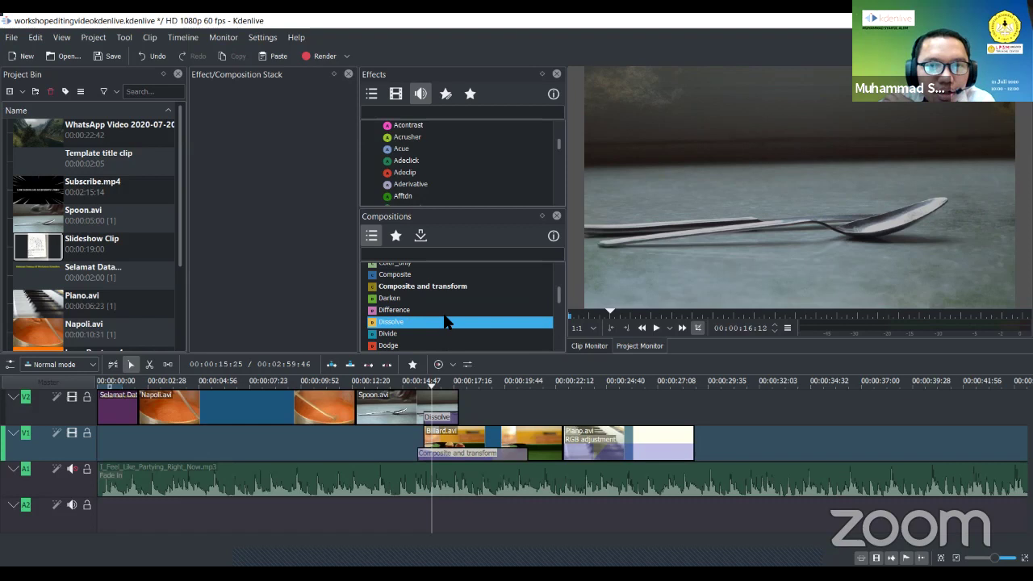
{"action": "left_click", "coordinate": [447, 321]}
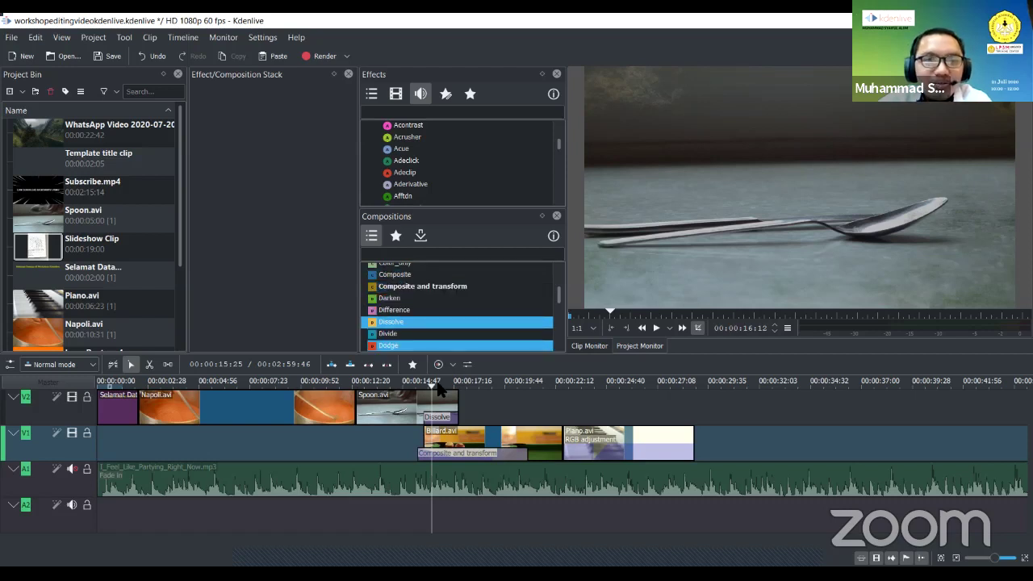
Shift the Composite and transform composition to start with Billard.avi on V1, and play the section from just before it
{"action": "scroll", "coordinate": [442, 388], "scroll_direction": "up", "scroll_amount": 3}
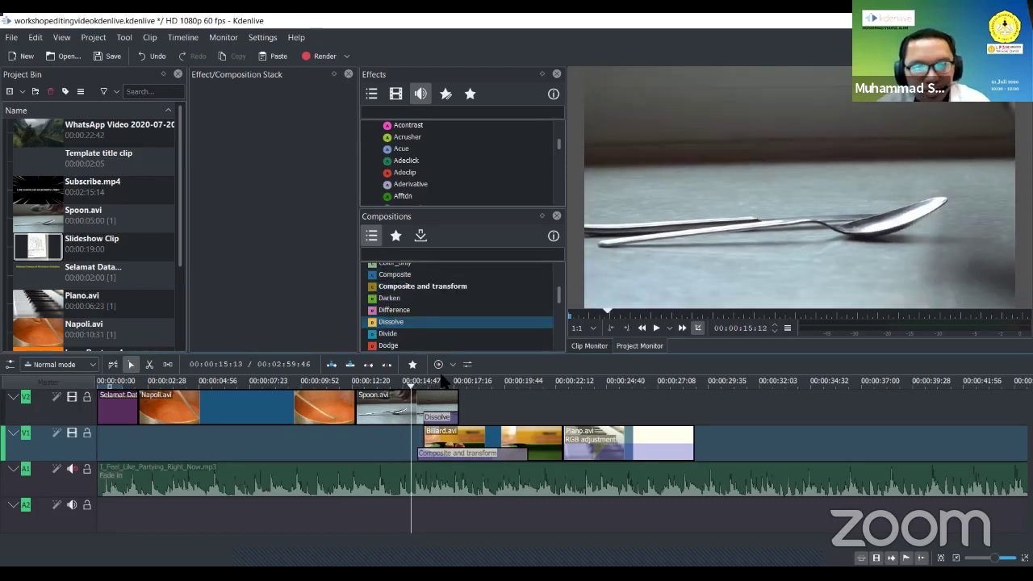
{"action": "left_click", "coordinate": [503, 454]}
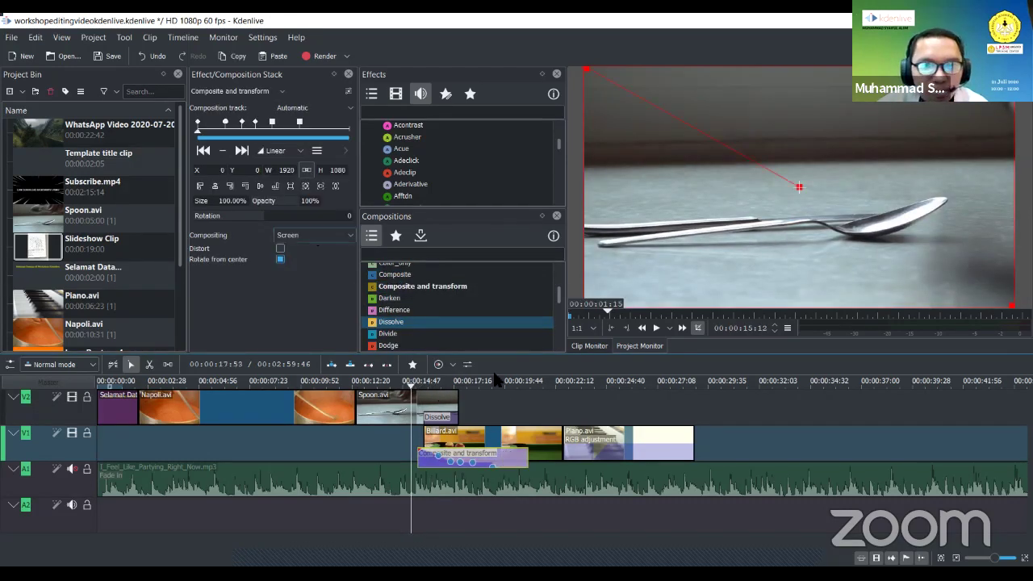
{"action": "mouse_move", "coordinate": [505, 461]}
{"action": "left_mouse_down"}
{"action": "mouse_move", "coordinate": [518, 464]}
{"action": "mouse_move", "coordinate": [509, 464]}
{"action": "left_mouse_up"}
{"action": "key", "text": "space"}
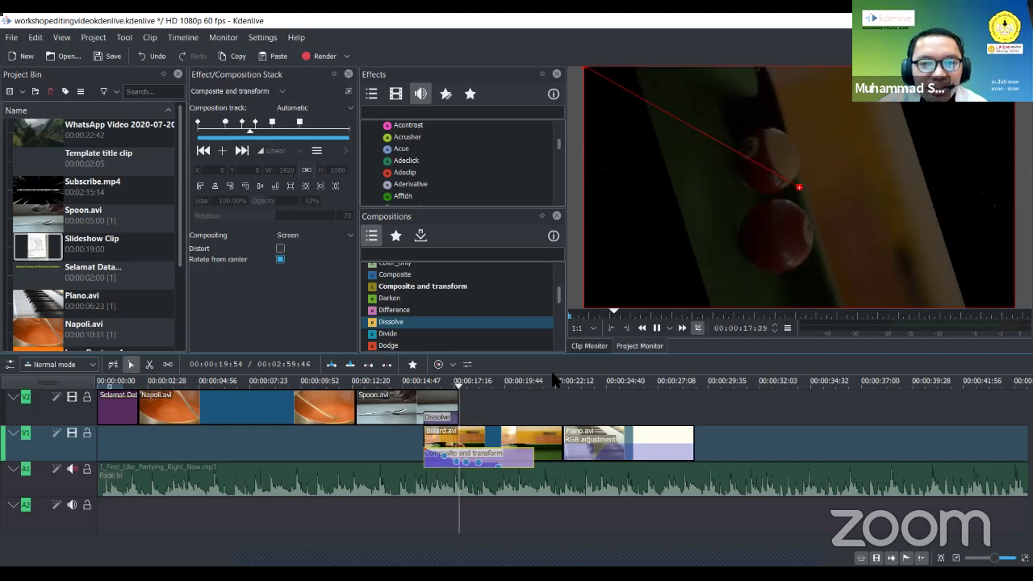
Move the Dissolve composition away from the Spoon.avi and Billard.avi overlap to near the end of Napoli.avi on V2
{"action": "left_click", "coordinate": [436, 417]}
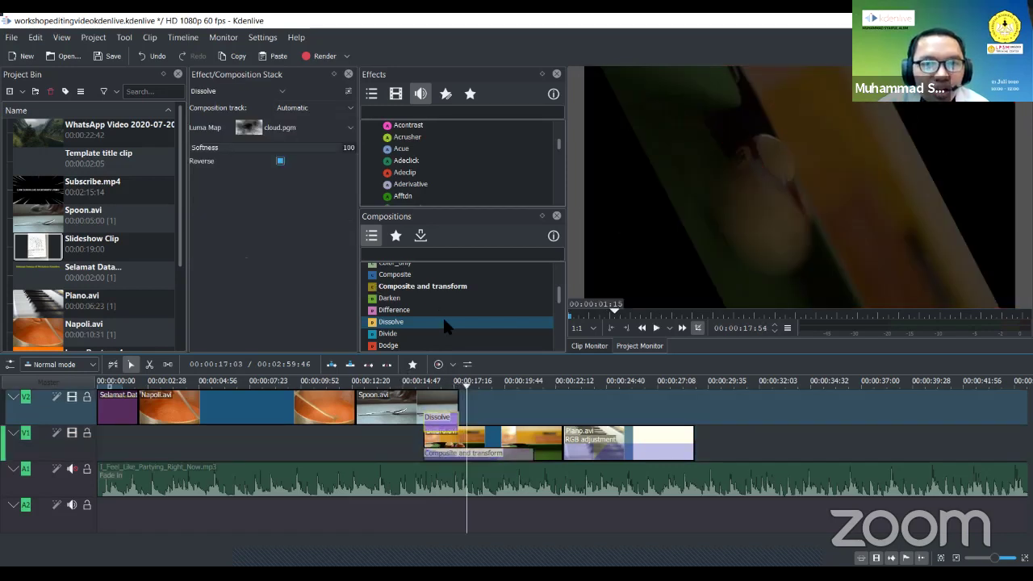
{"action": "scroll", "coordinate": [452, 323], "scroll_direction": "down", "scroll_amount": 1}
{"action": "left_click", "coordinate": [484, 298]}
{"action": "scroll", "coordinate": [468, 323], "scroll_direction": "up", "scroll_amount": 1}
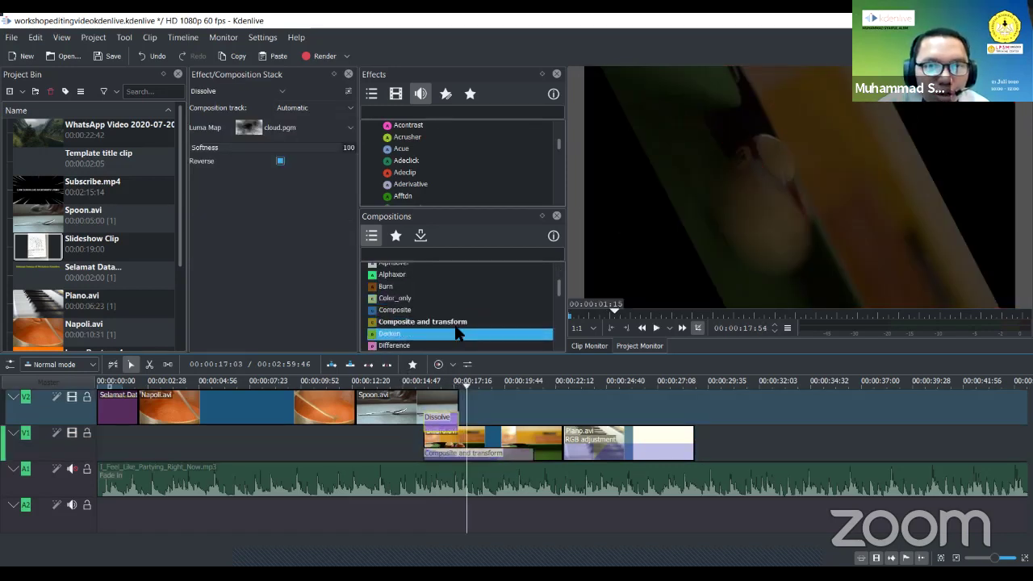
{"action": "scroll", "coordinate": [456, 334], "scroll_direction": "down", "scroll_amount": 4}
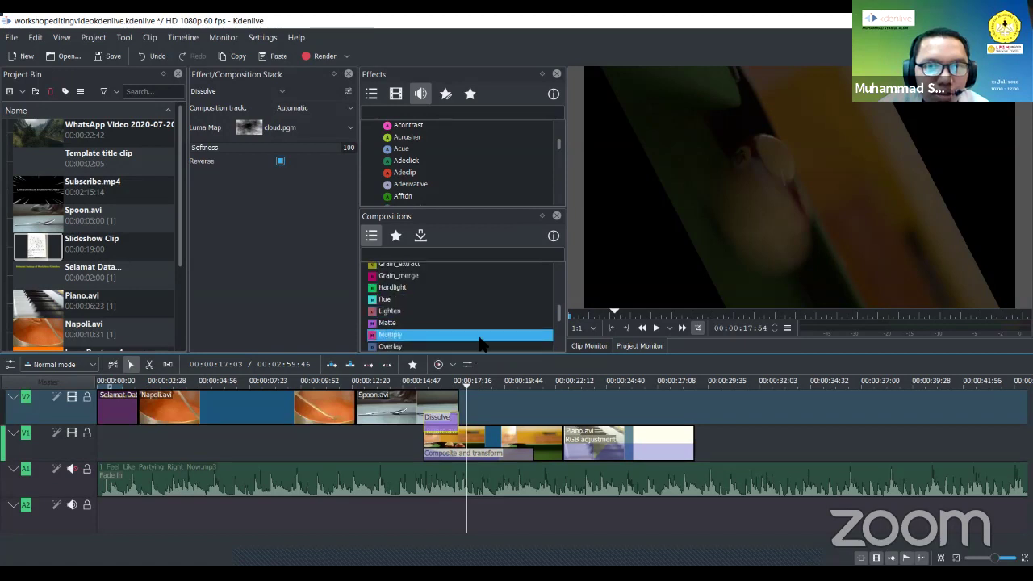
{"action": "scroll", "coordinate": [481, 343], "scroll_direction": "up", "scroll_amount": 1}
{"action": "left_click_drag", "start_coordinate": [454, 323], "coordinate": [399, 362]}
{"action": "left_click", "coordinate": [436, 321]}
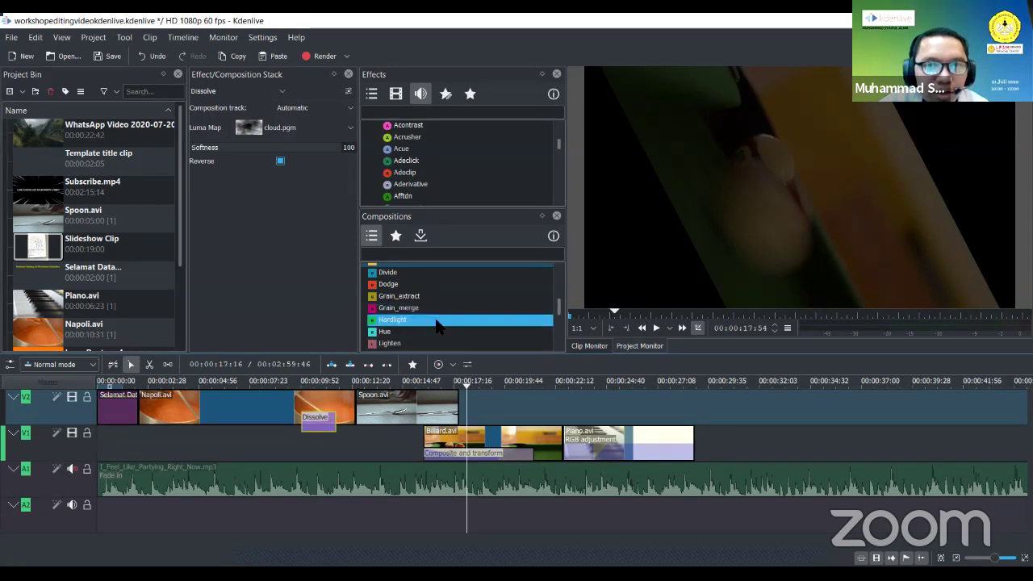
Add a Divide composition over the overlap of Spoon.avi and Billard.avi, and play it from just before the overlap
{"action": "scroll", "coordinate": [436, 325], "scroll_direction": "up", "scroll_amount": 3}
{"action": "left_click_drag", "start_coordinate": [414, 303], "coordinate": [442, 417]}
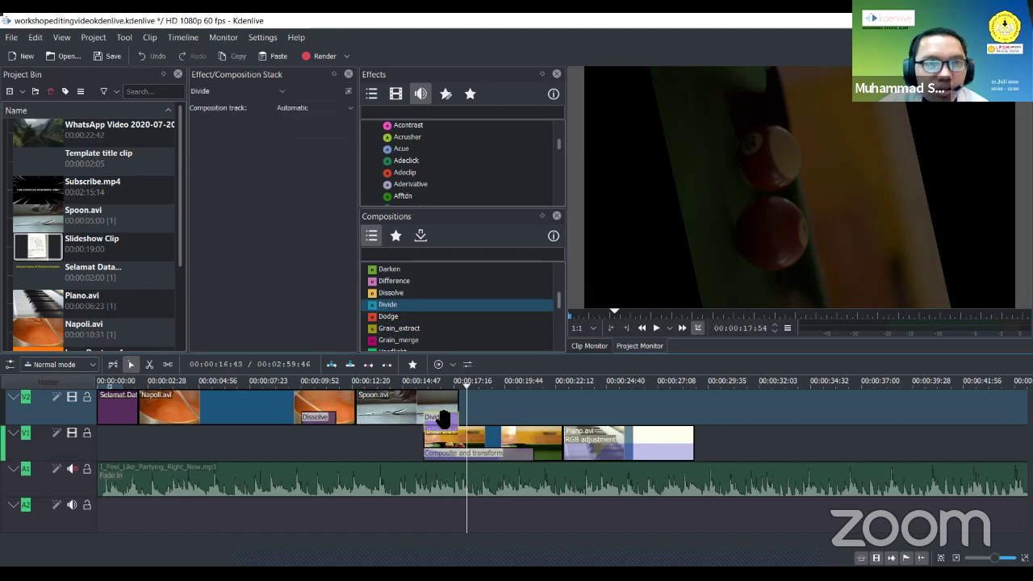
{"action": "left_click", "coordinate": [405, 385]}
{"action": "key", "text": "space"}
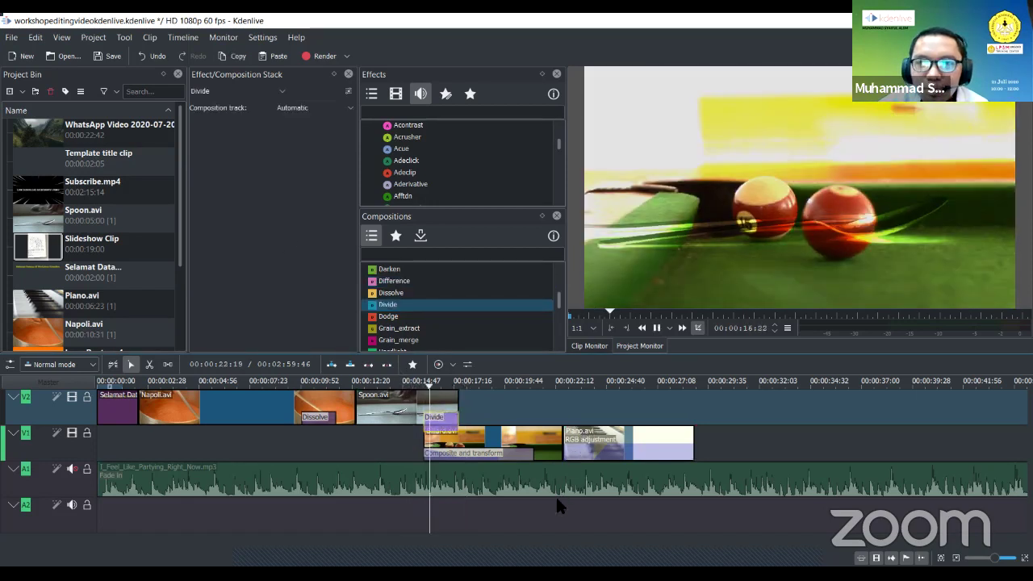
{"action": "key", "text": "space"}
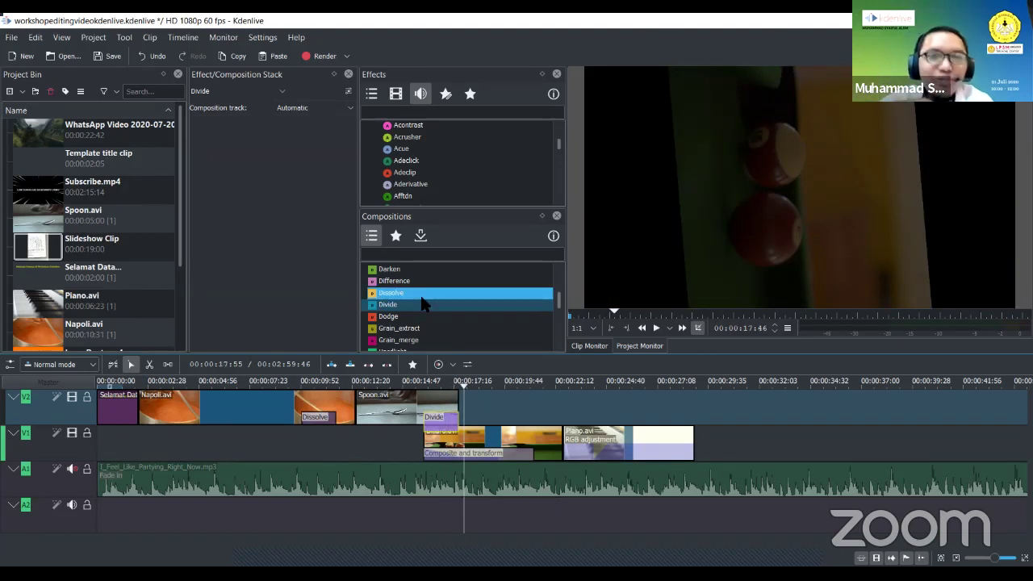
Browse the rest of the compositions list and replay the Divide transition from just before the overlap
{"action": "scroll", "coordinate": [450, 323], "scroll_direction": "down", "scroll_amount": 5}
{"action": "scroll", "coordinate": [451, 323], "scroll_direction": "down", "scroll_amount": 1}
{"action": "scroll", "coordinate": [453, 311], "scroll_direction": "up", "scroll_amount": 4}
{"action": "scroll", "coordinate": [456, 304], "scroll_direction": "up", "scroll_amount": 2}
{"action": "scroll", "coordinate": [459, 330], "scroll_direction": "down", "scroll_amount": 4}
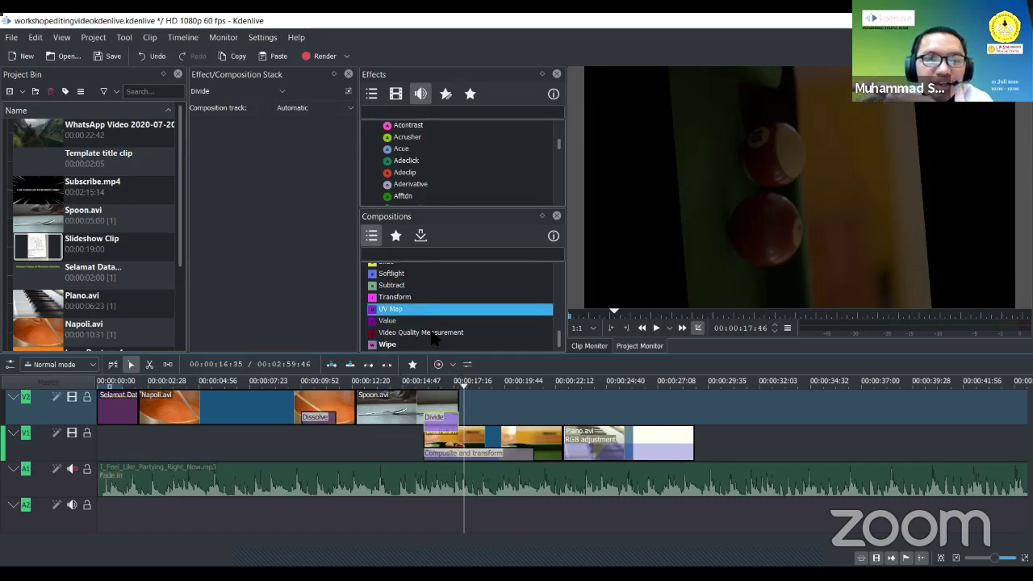
{"action": "left_click", "coordinate": [421, 385]}
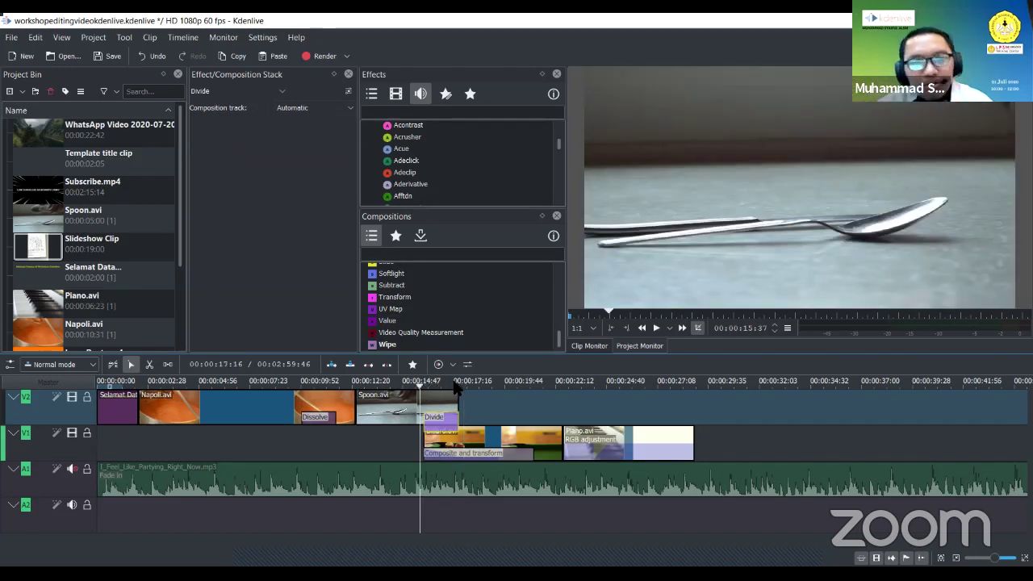
{"action": "key", "text": "space"}
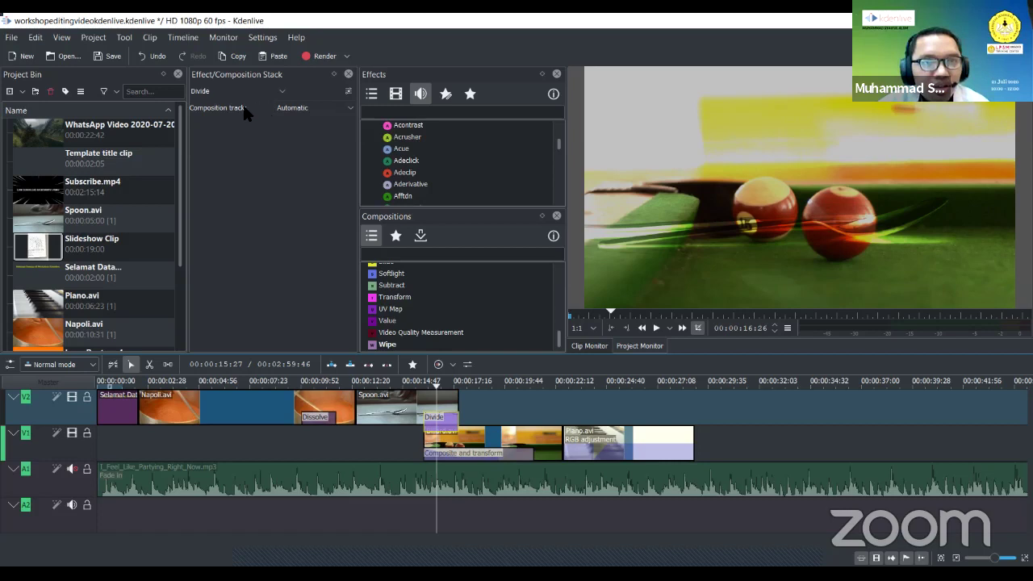
Examine the Divide composition's track choices and the alternative composition types it can be switched to
{"action": "left_click", "coordinate": [304, 113]}
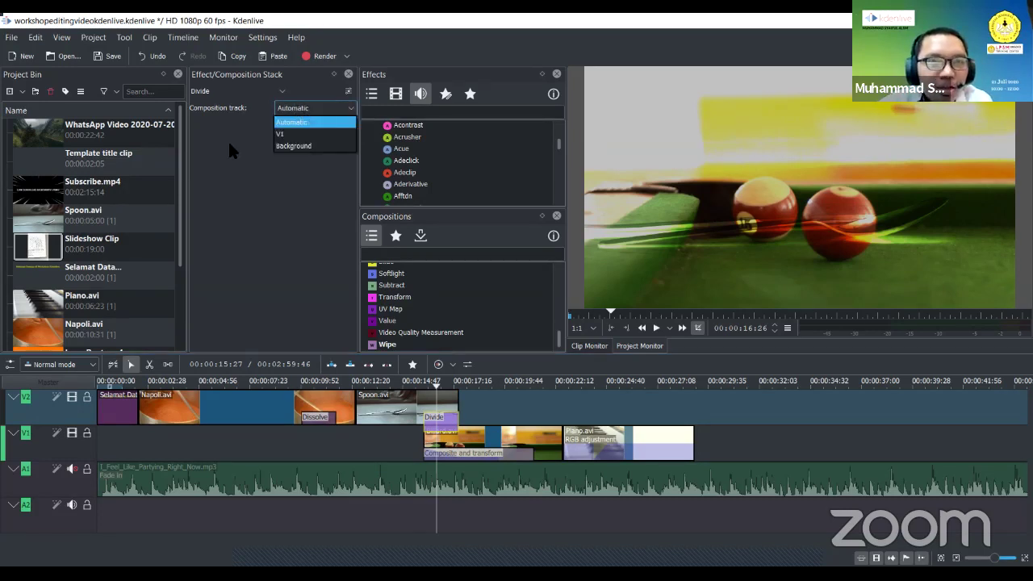
{"action": "left_click", "coordinate": [306, 112]}
{"action": "left_click", "coordinate": [306, 115]}
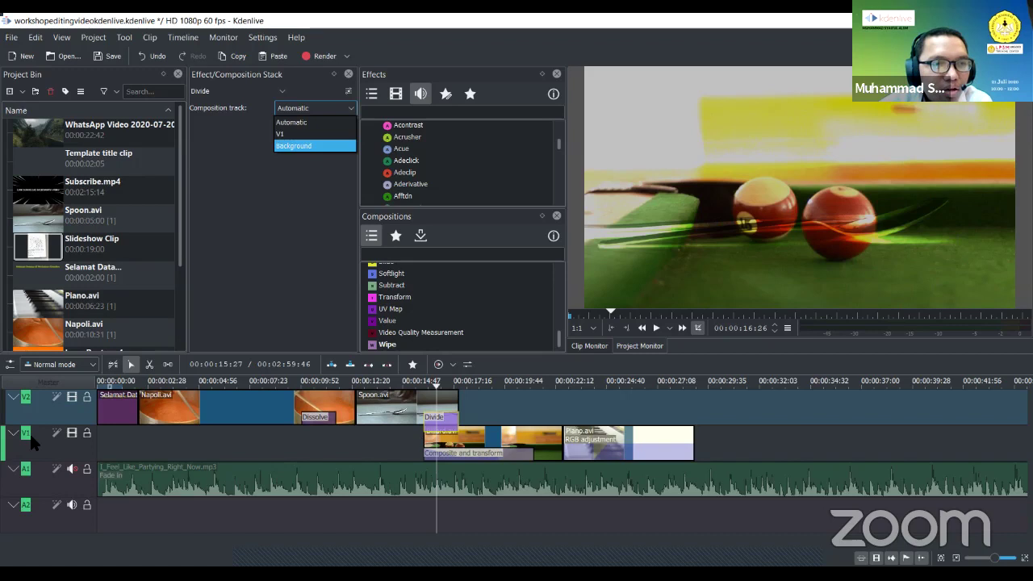
{"action": "left_click", "coordinate": [309, 107]}
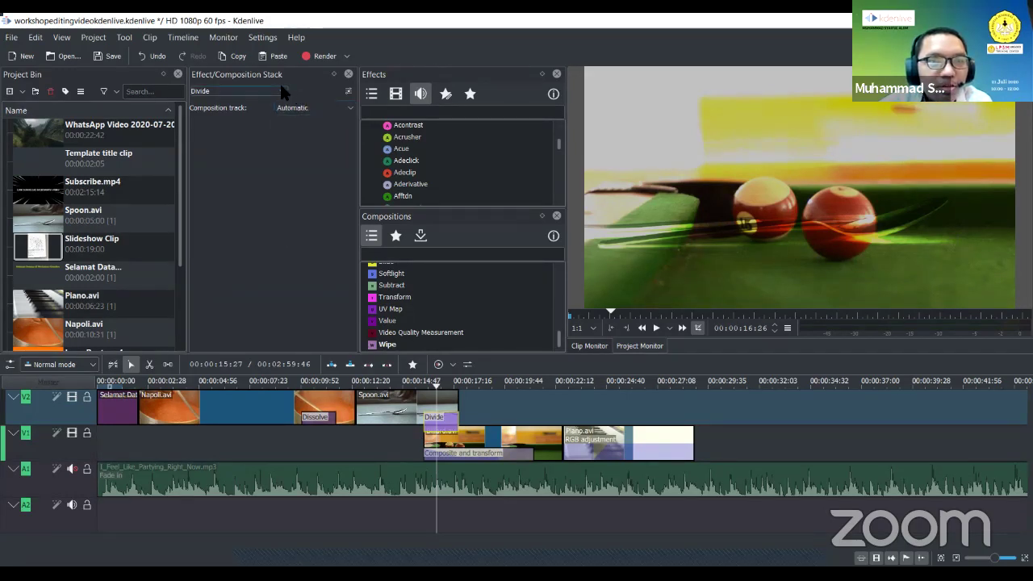
{"action": "left_click", "coordinate": [256, 91]}
{"action": "scroll", "coordinate": [242, 177], "scroll_direction": "down", "scroll_amount": 3}
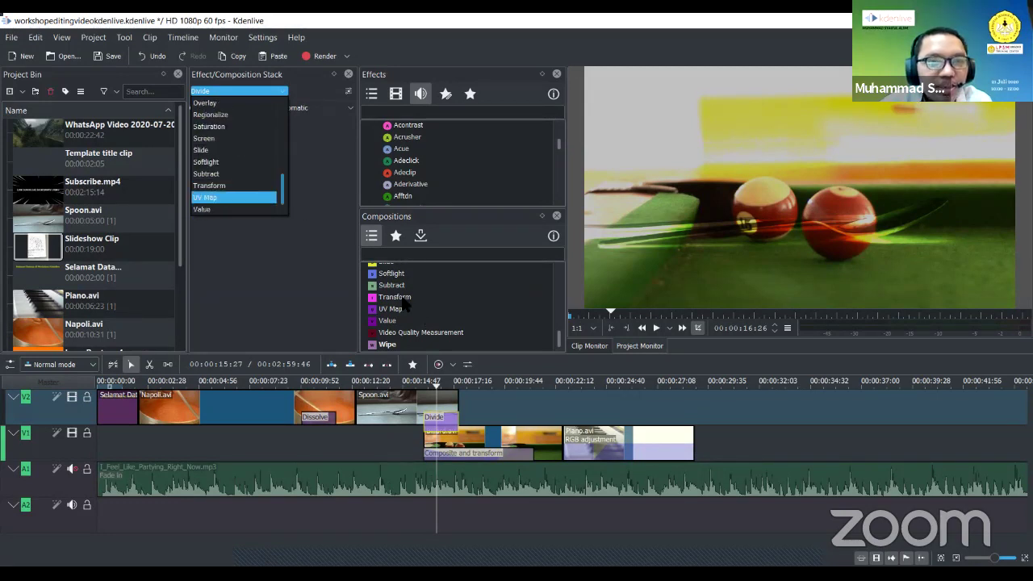
{"action": "scroll", "coordinate": [244, 158], "scroll_direction": "down", "scroll_amount": 2}
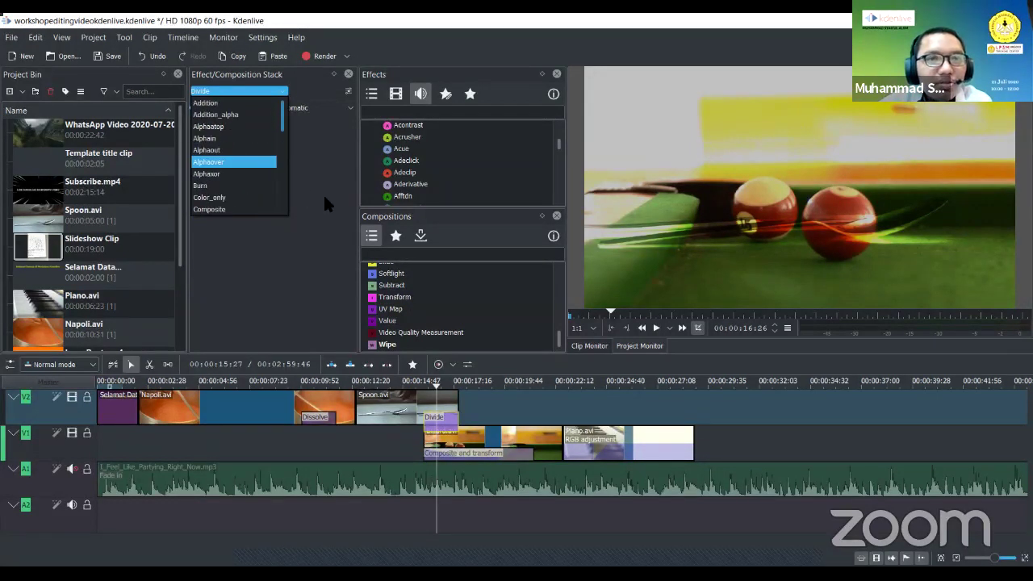
{"action": "left_click", "coordinate": [456, 428]}
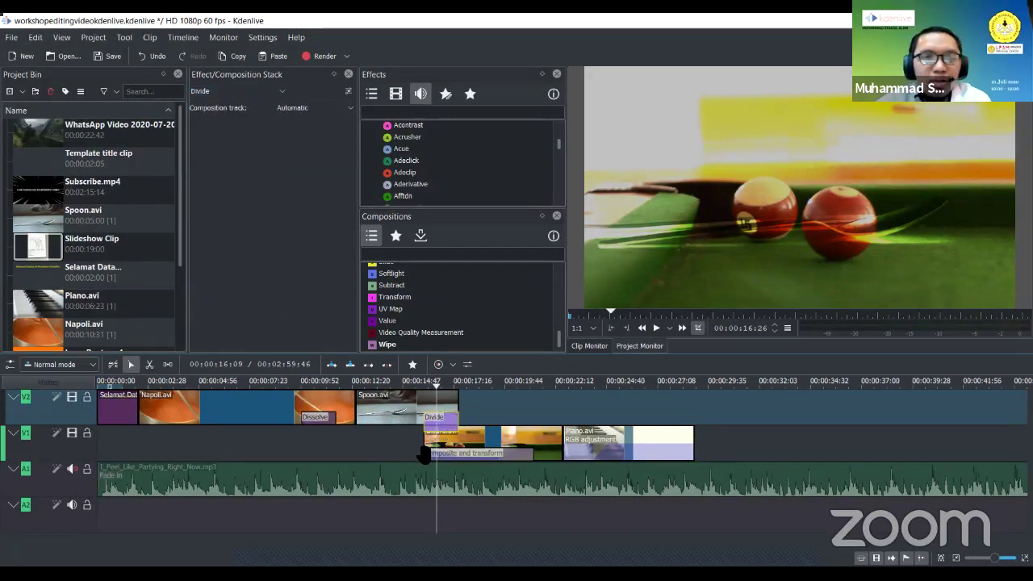
Compare the frames before and inside the Divide transition, and play the overlap from Spoon.avi into Billard.avi
{"action": "left_click", "coordinate": [416, 386]}
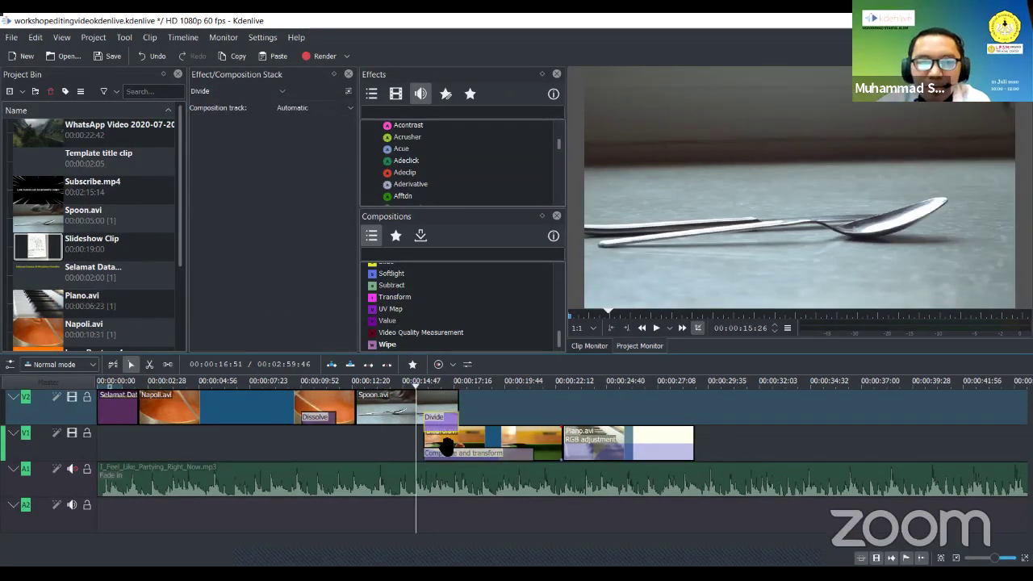
{"action": "left_click", "coordinate": [428, 385]}
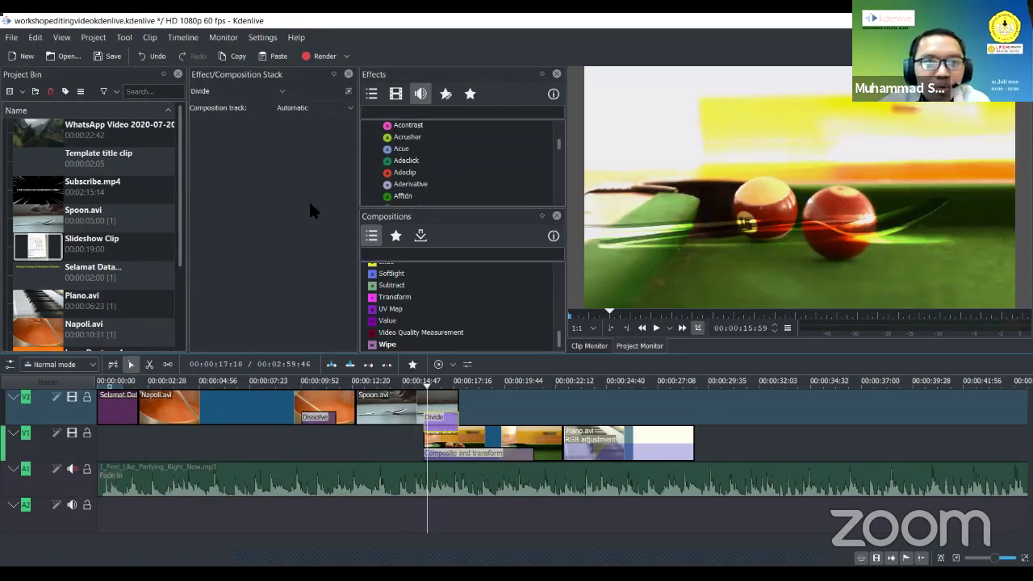
{"action": "left_click", "coordinate": [393, 297]}
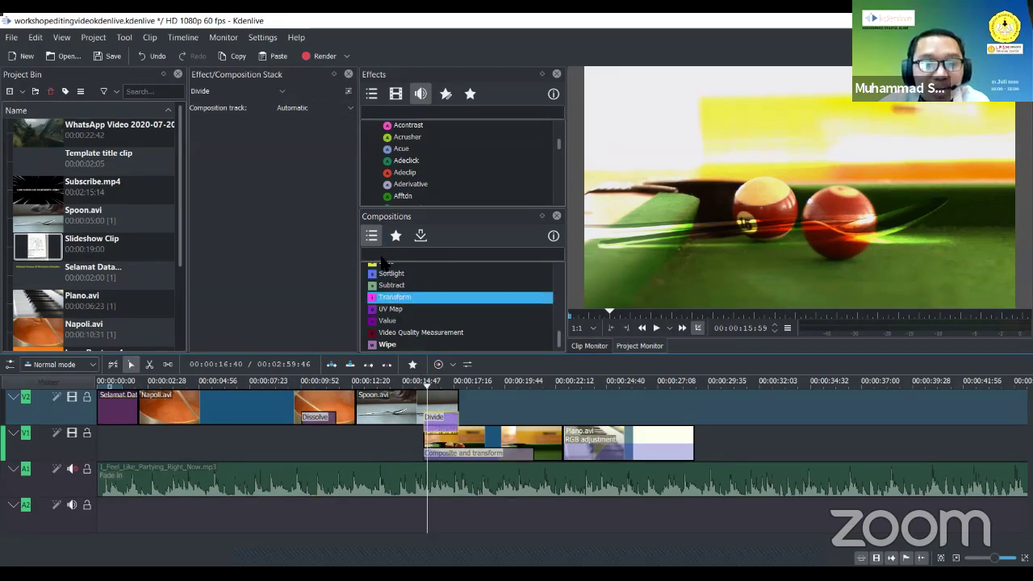
{"action": "left_click", "coordinate": [452, 498]}
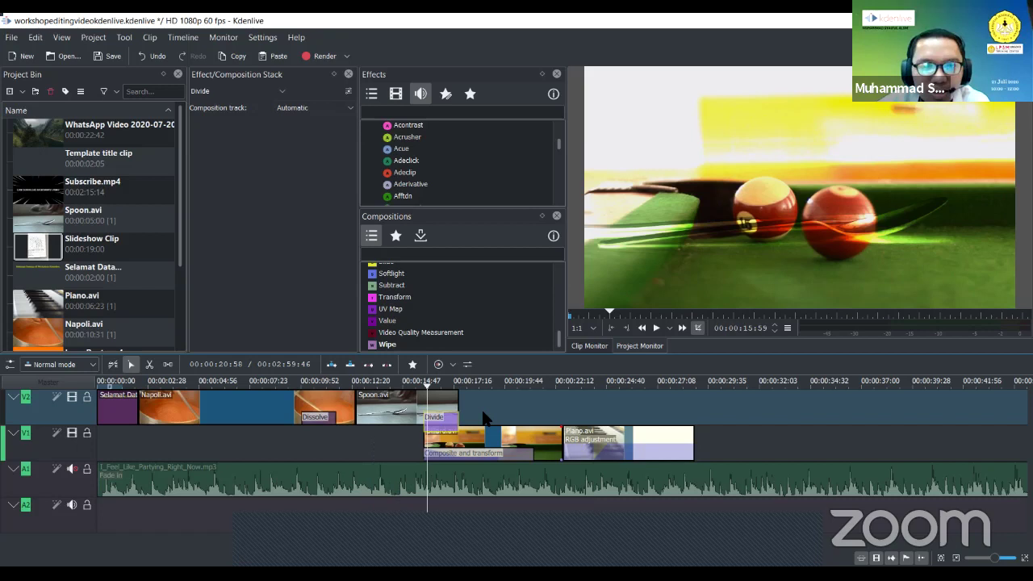
{"action": "left_click", "coordinate": [417, 385]}
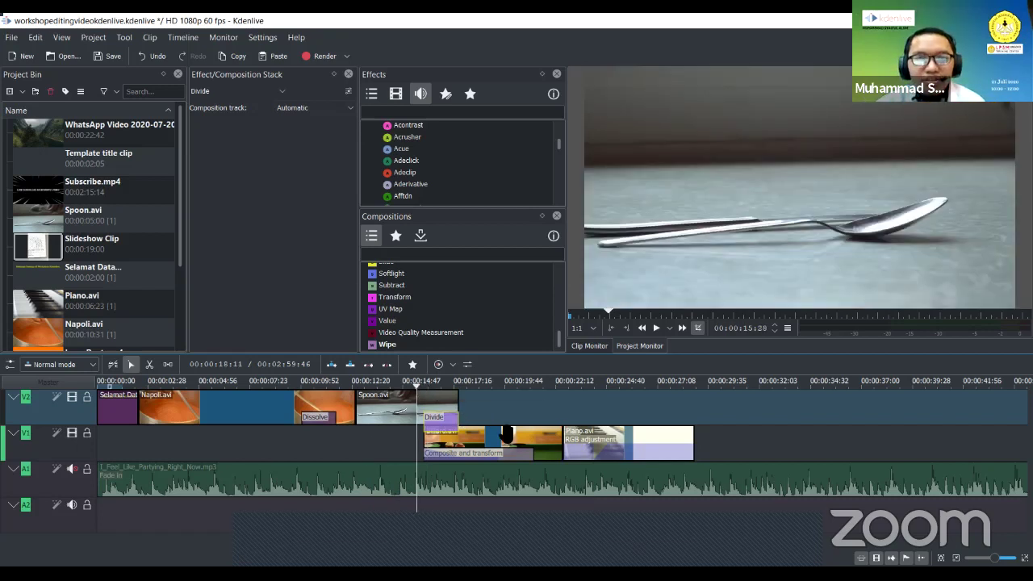
{"action": "key", "text": "space"}
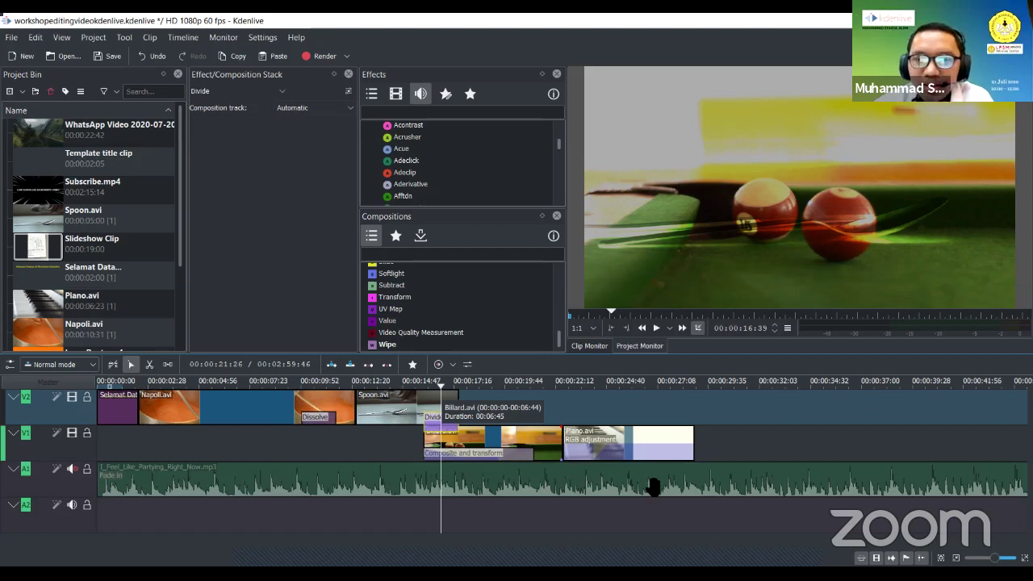
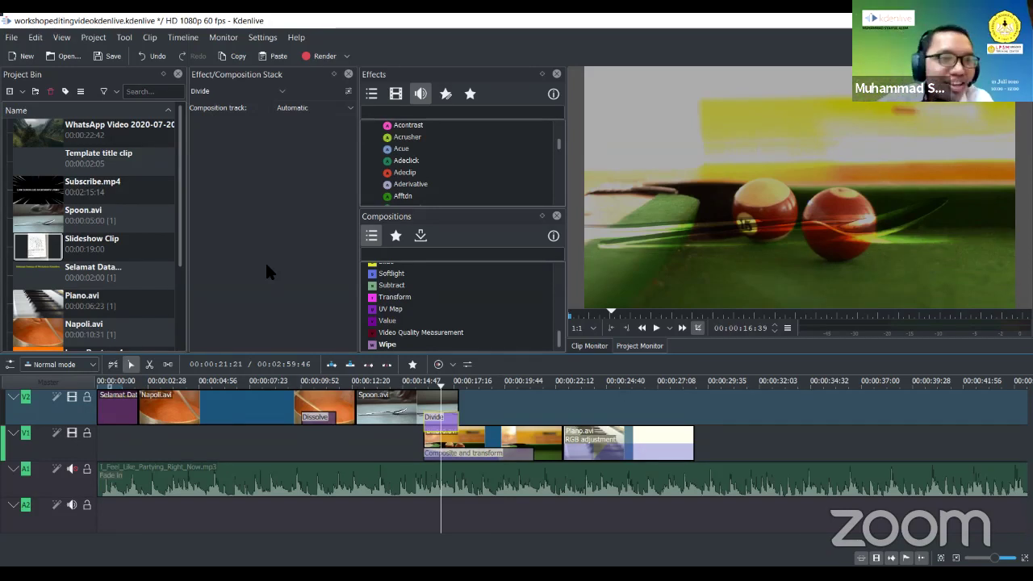
Open the Selamat Data... title clip from the project bin for viewing
{"action": "left_click", "coordinate": [88, 273]}
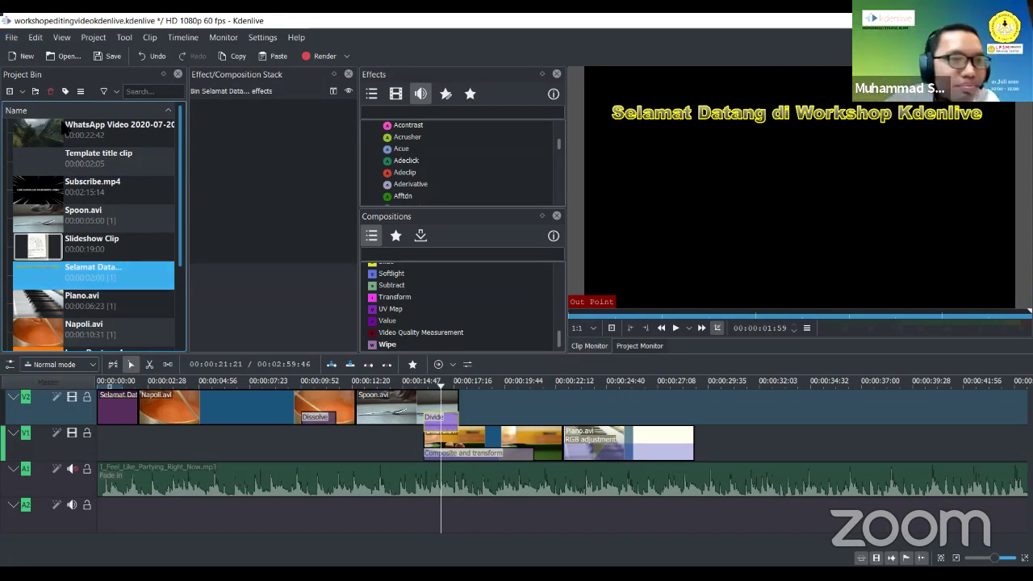
{"action": "left_click_drag", "start_coordinate": [394, 297], "coordinate": [538, 420]}
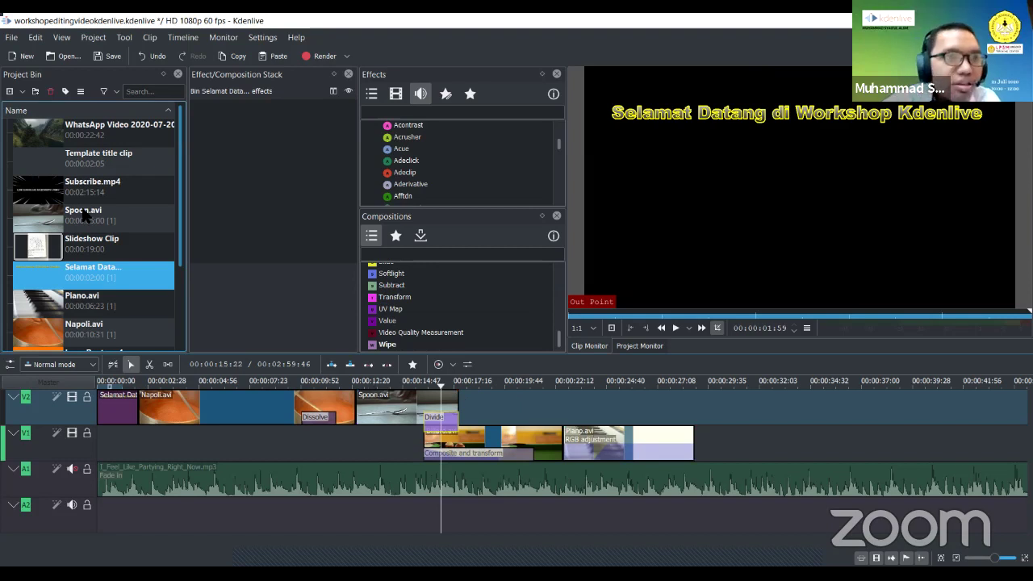
Move Piano.avi to the start of V1 beneath the title clip, and shift Billard.avi, Spoon.avi and Napoli.avi further along their tracks
{"action": "left_click", "coordinate": [93, 172]}
{"action": "left_click", "coordinate": [129, 399]}
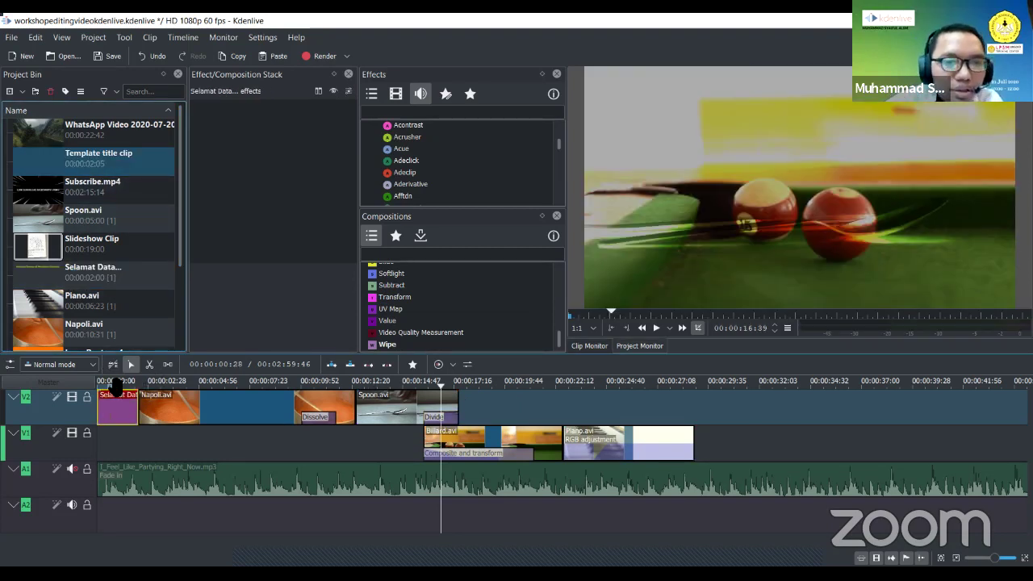
{"action": "left_click_drag", "start_coordinate": [646, 438], "coordinate": [185, 452]}
{"action": "left_click_drag", "start_coordinate": [375, 408], "coordinate": [653, 436]}
{"action": "left_click_drag", "start_coordinate": [169, 408], "coordinate": [349, 412]}
{"action": "left_click", "coordinate": [105, 443]}
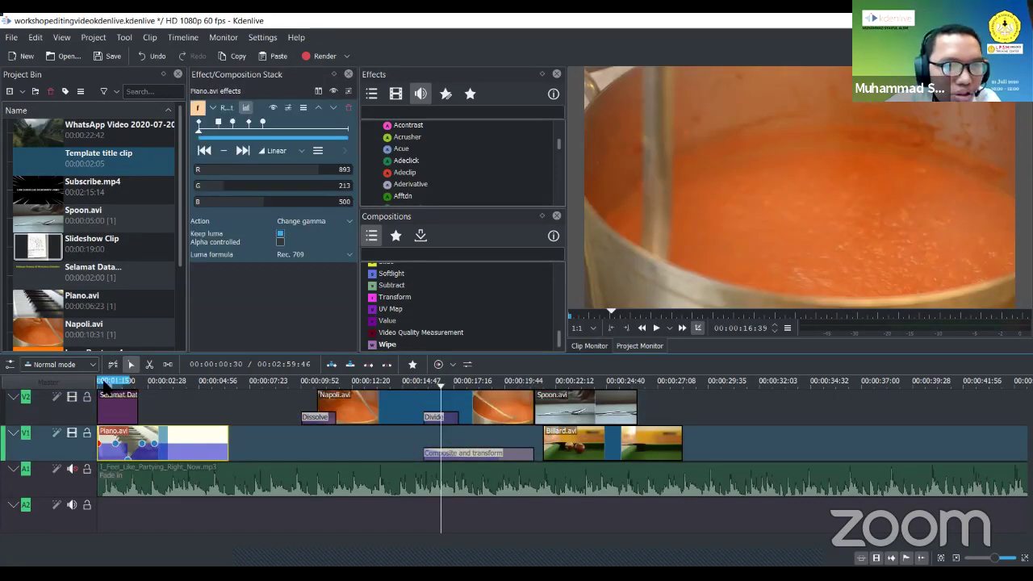
Preview the title over Piano.avi from the timeline start, clear the clip selection and return the playhead to the beginning
{"action": "key", "text": "Home"}
{"action": "key", "text": "space"}
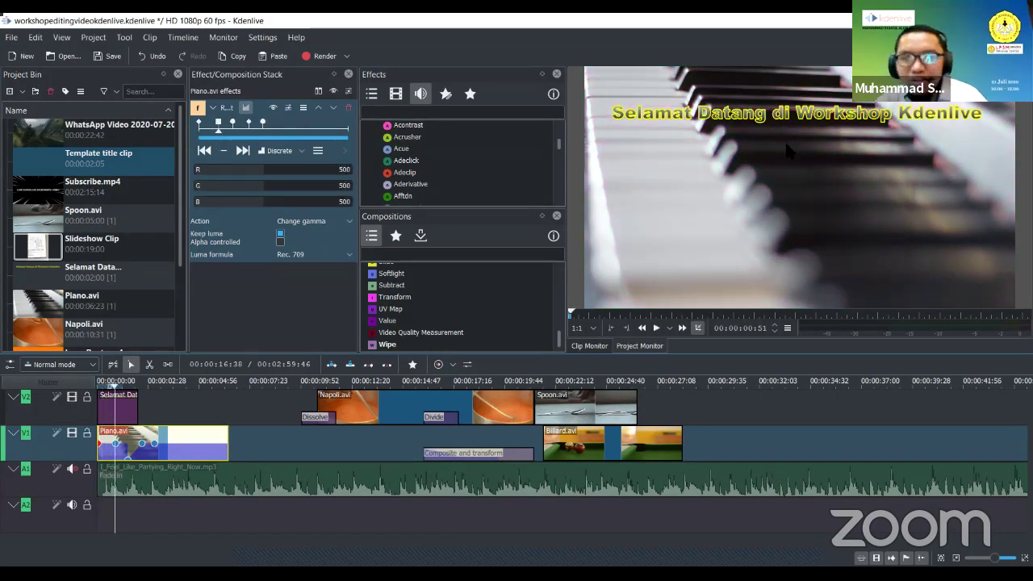
{"action": "key", "text": "space"}
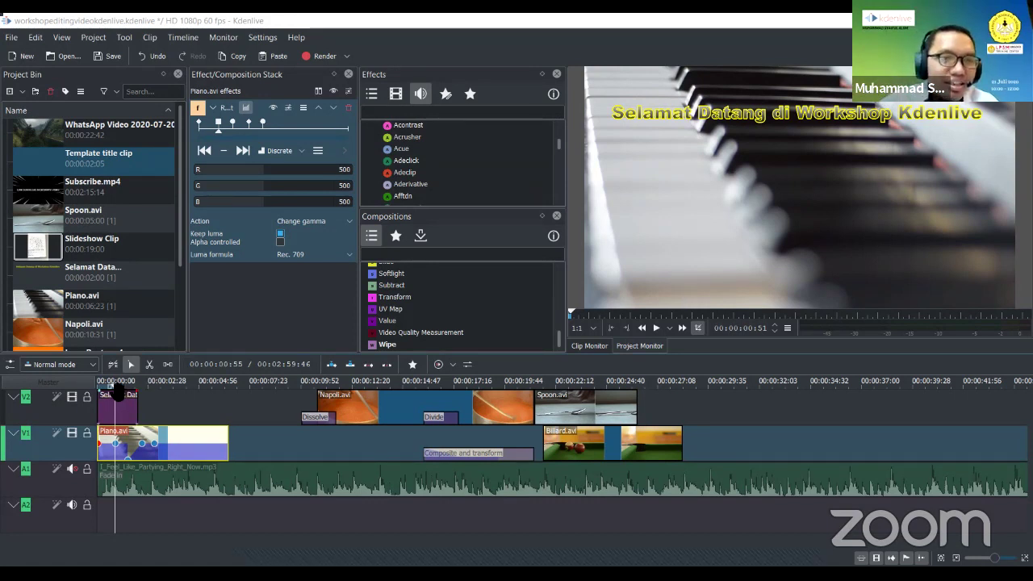
{"action": "left_click_drag", "start_coordinate": [115, 389], "coordinate": [99, 388]}
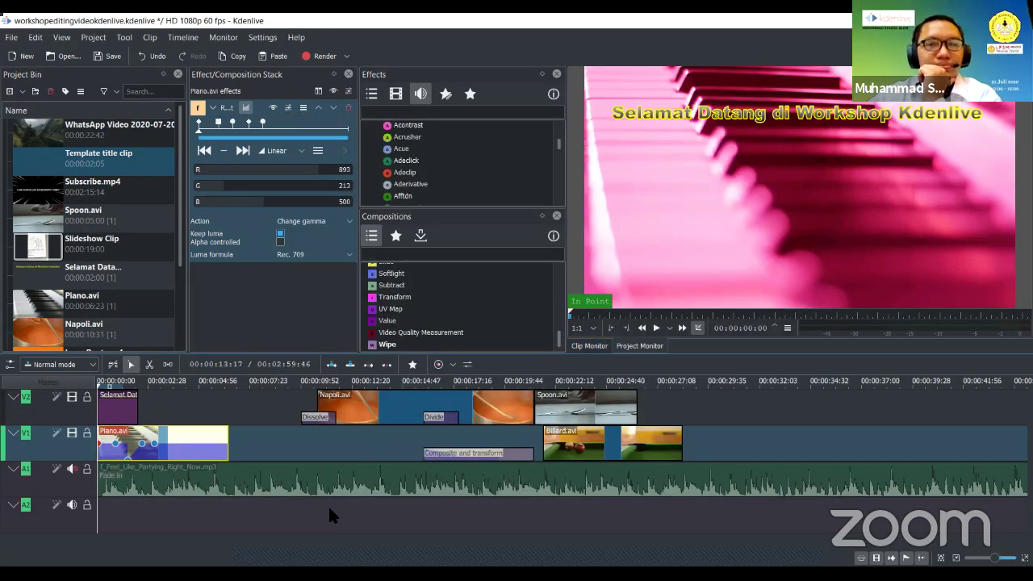
{"action": "left_click", "coordinate": [312, 532]}
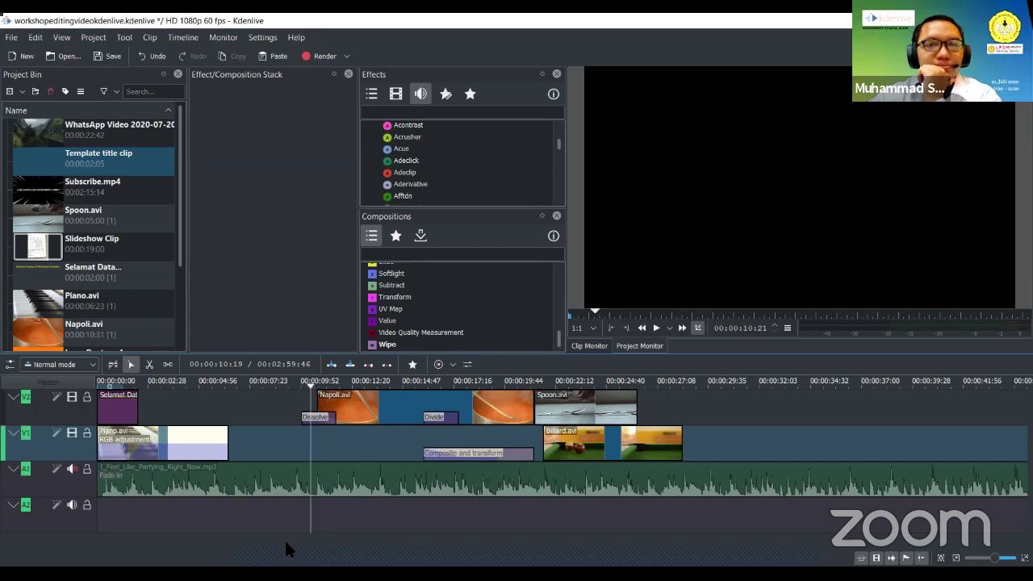
{"action": "left_click", "coordinate": [108, 385]}
{"action": "key", "text": "Home"}
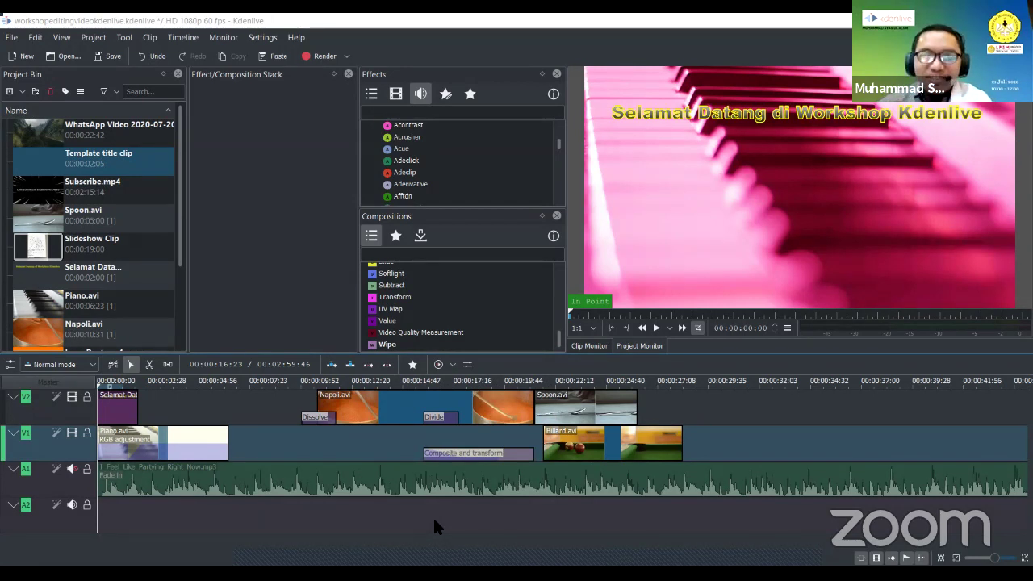
Inspect the settings of the Composite and transform composition and the RGB adjustment keyframes on Piano.avi
{"action": "left_click", "coordinate": [466, 455]}
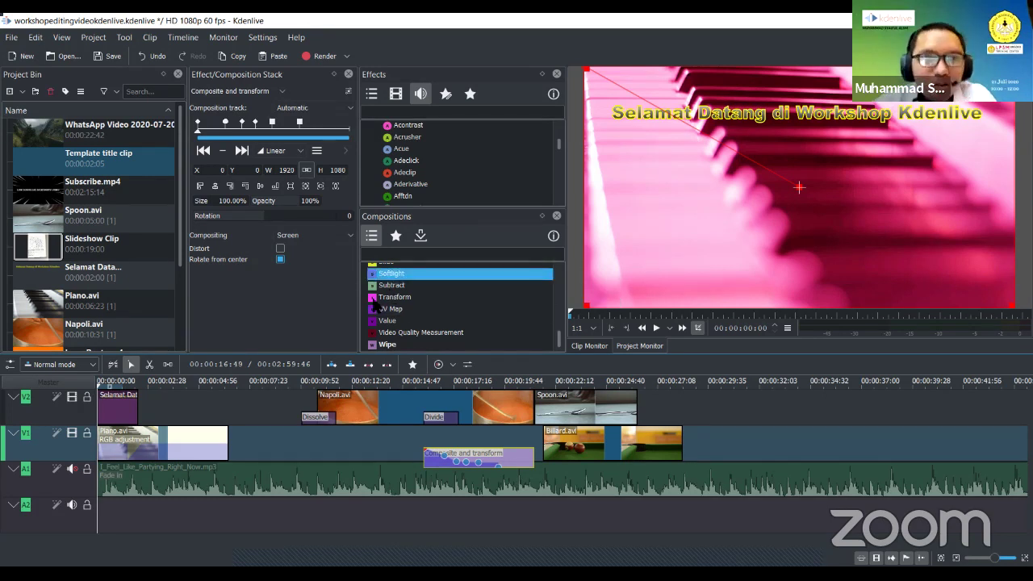
{"action": "left_click", "coordinate": [189, 439]}
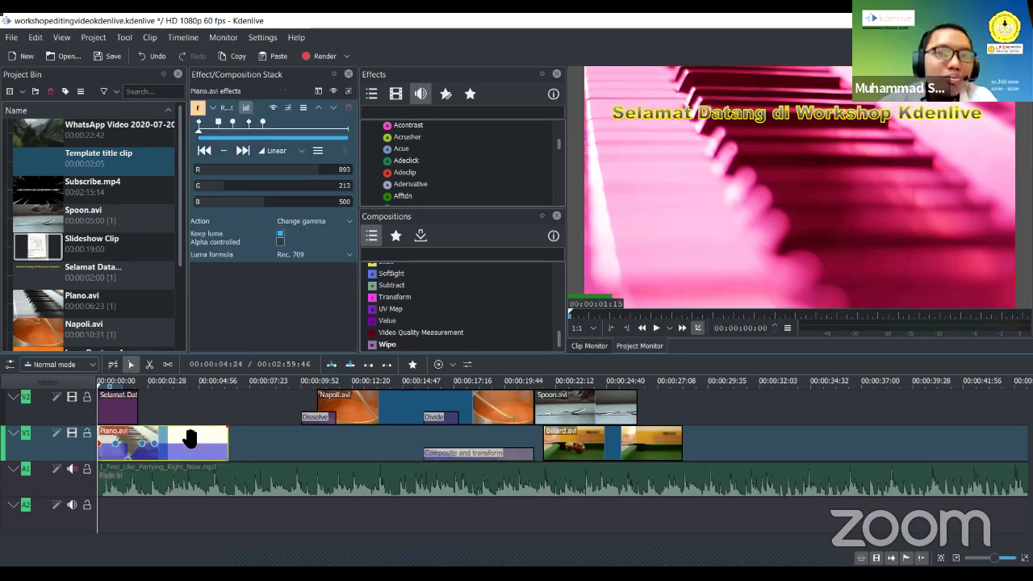
{"action": "double_click", "coordinate": [218, 122]}
Filter the audio effects by "f" and browse the filtered list down to the audio correction effects
{"action": "scroll", "coordinate": [425, 159], "scroll_direction": "up", "scroll_amount": 5}
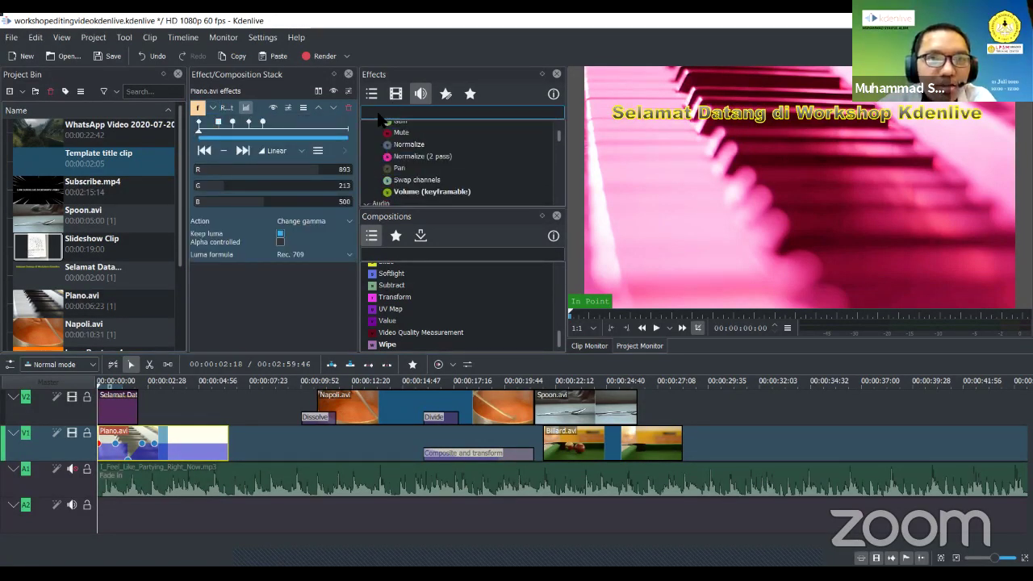
{"action": "left_click", "coordinate": [475, 134]}
{"action": "type", "text": "f"}
{"action": "left_click", "coordinate": [471, 150]}
{"action": "scroll", "coordinate": [471, 150], "scroll_direction": "down", "scroll_amount": 5}
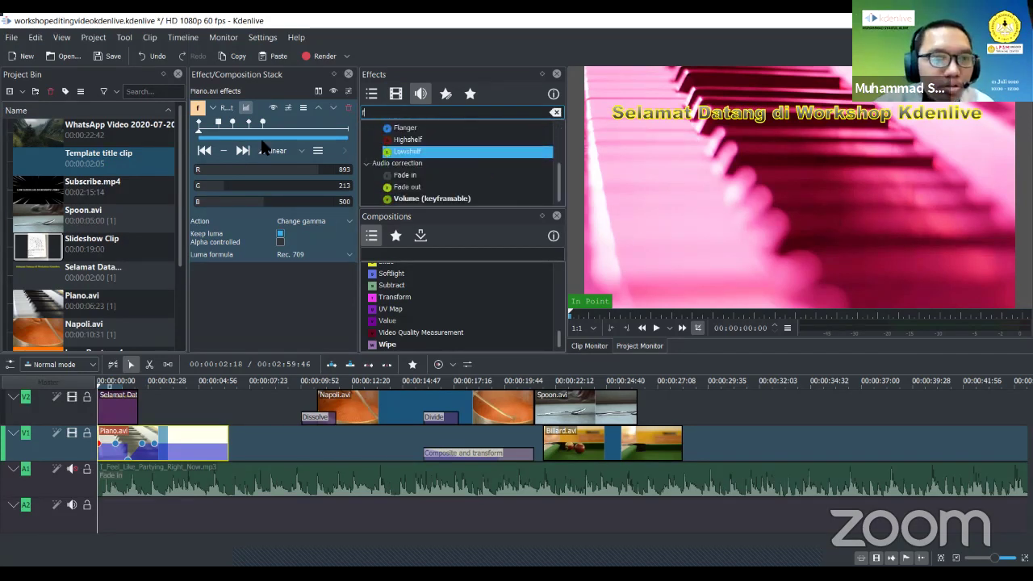
Shift Piano.avi slightly along V1 and return it to the track's start beneath the title clip
{"action": "left_click", "coordinate": [121, 452]}
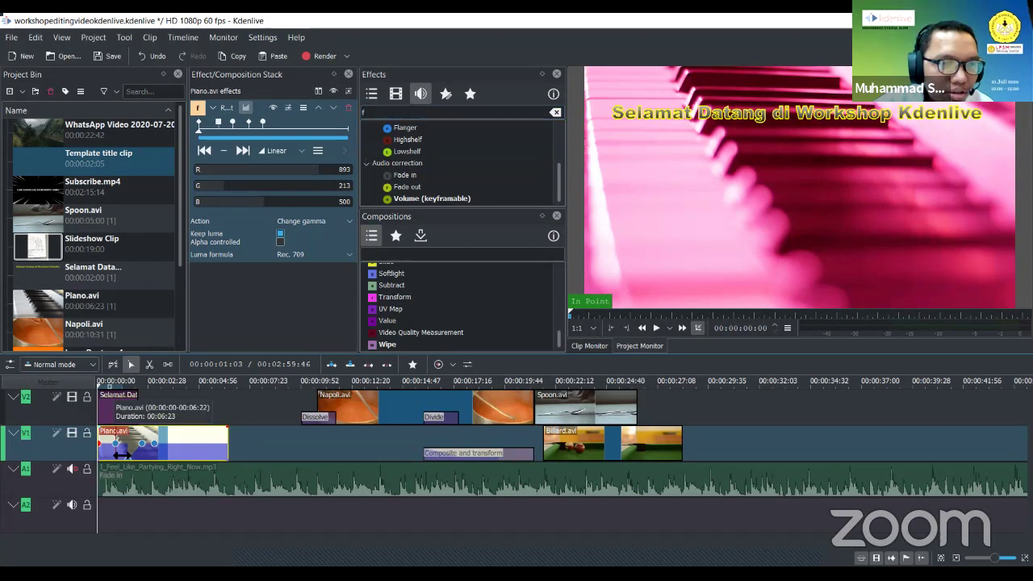
{"action": "left_click_drag", "start_coordinate": [188, 457], "coordinate": [215, 456]}
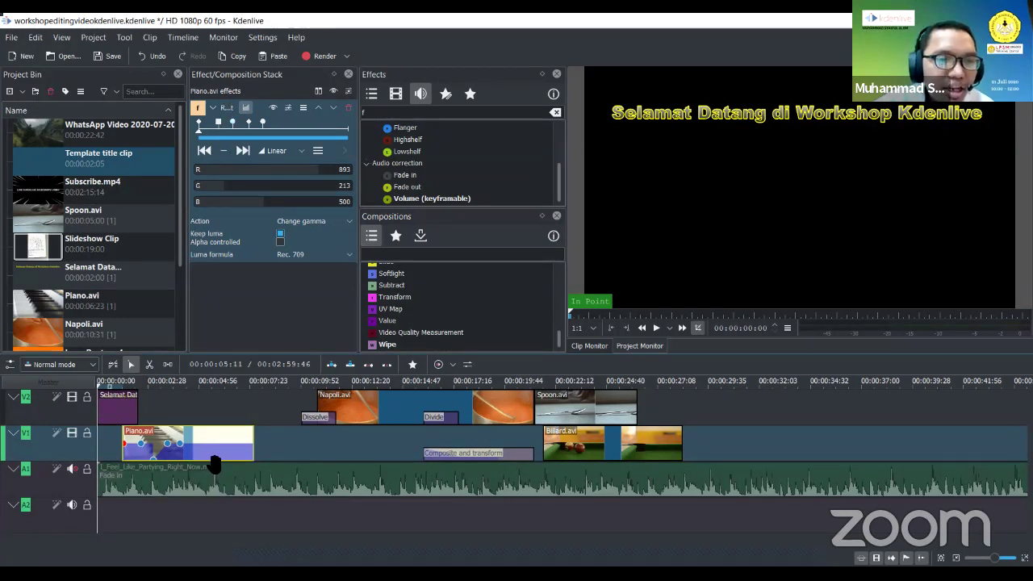
{"action": "left_click_drag", "start_coordinate": [177, 451], "coordinate": [152, 451]}
Search the audio effects for "rg" and the compositions for "merge", clearing both searches
{"action": "left_click", "coordinate": [422, 113]}
{"action": "type", "text": "rg"}
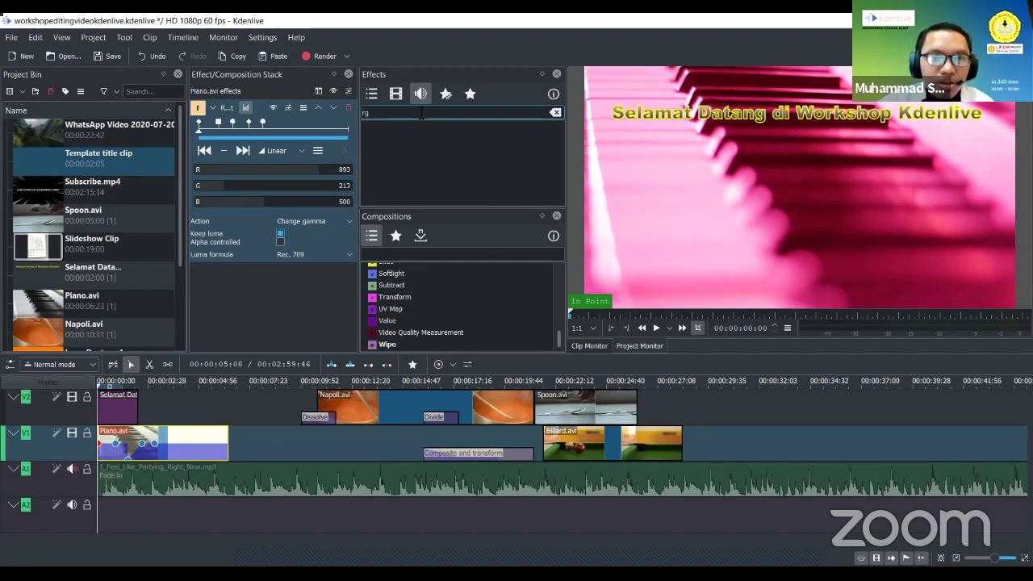
{"action": "key", "text": "BackSpace"}
{"action": "key", "text": "BackSpace"}
{"action": "left_click", "coordinate": [436, 256]}
{"action": "type", "text": "merge"}
{"action": "key", "text": "BackSpace"}
{"action": "key", "text": "BackSpace"}
{"action": "key", "text": "BackSpace"}
{"action": "key", "text": "BackSpace"}
{"action": "key", "text": "BackSpace"}
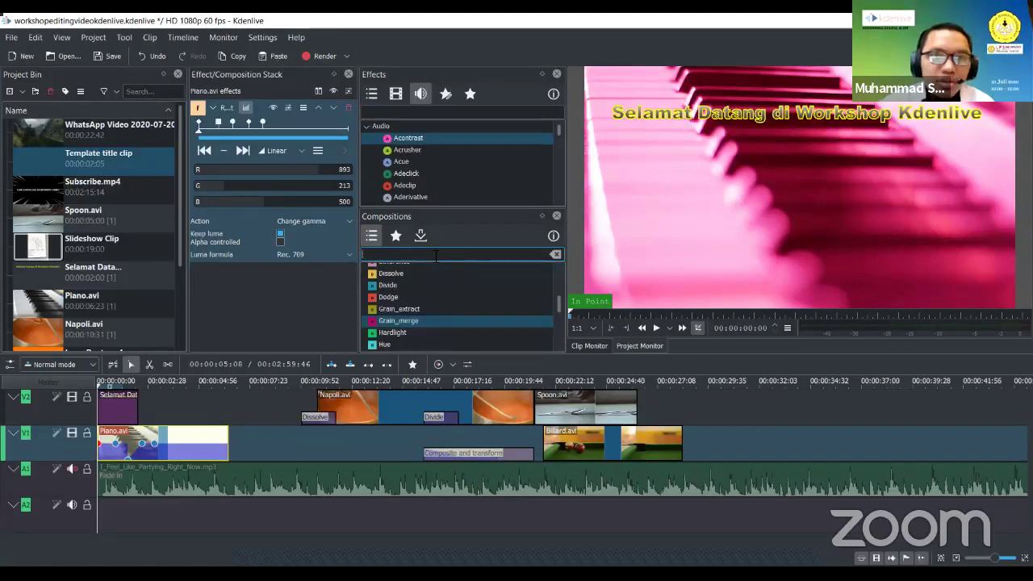
Limit the effects list to video effects, filter it by "rg" and select RGB adjustment under Colour
{"action": "left_click", "coordinate": [372, 136]}
{"action": "double_click", "coordinate": [373, 128]}
{"action": "left_click", "coordinate": [399, 252]}
{"action": "scroll", "coordinate": [441, 302], "scroll_direction": "up", "scroll_amount": 4}
{"action": "left_click", "coordinate": [420, 138]}
{"action": "left_click", "coordinate": [396, 94]}
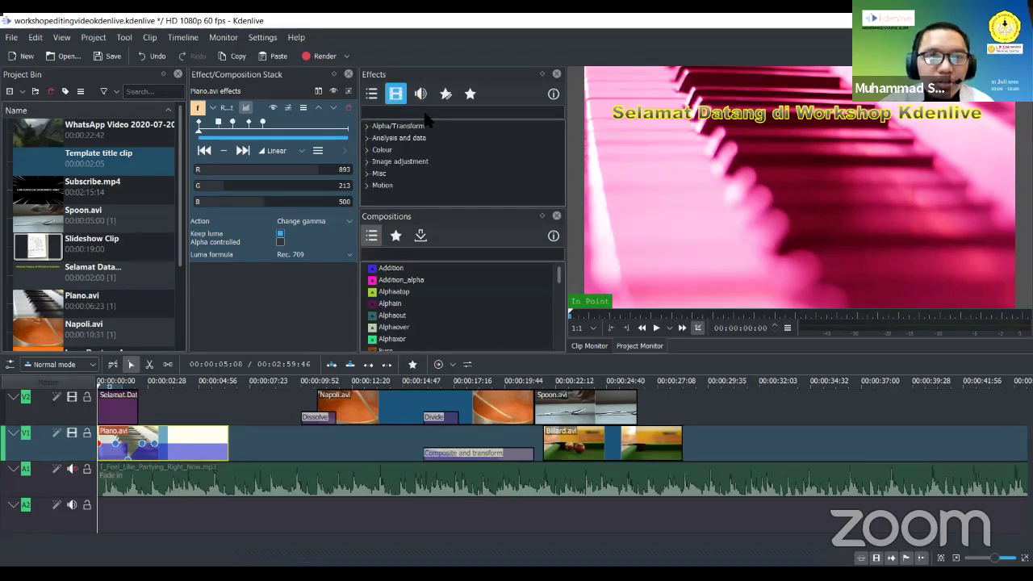
{"action": "left_click", "coordinate": [376, 111]}
{"action": "type", "text": "rg"}
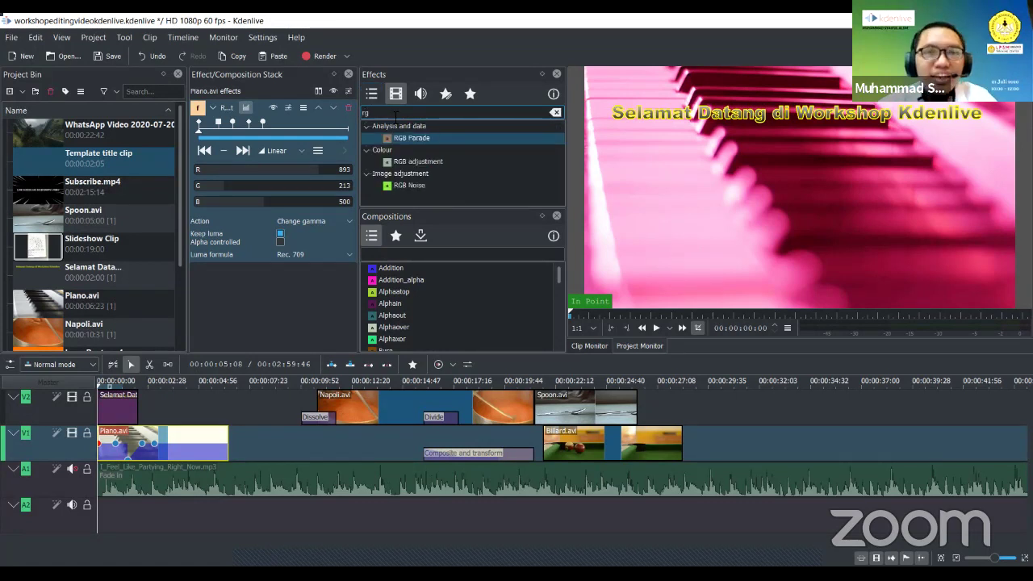
{"action": "left_click", "coordinate": [440, 164]}
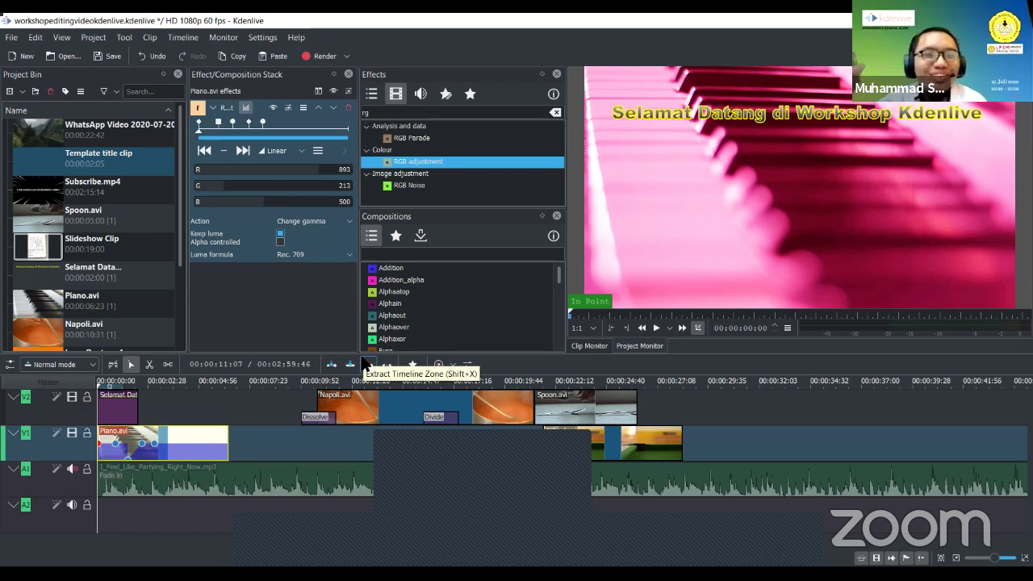
Play the opening from the timeline start to watch the RGB adjustment on Piano.avi, and return the playhead to the beginning
{"action": "left_click", "coordinate": [533, 281]}
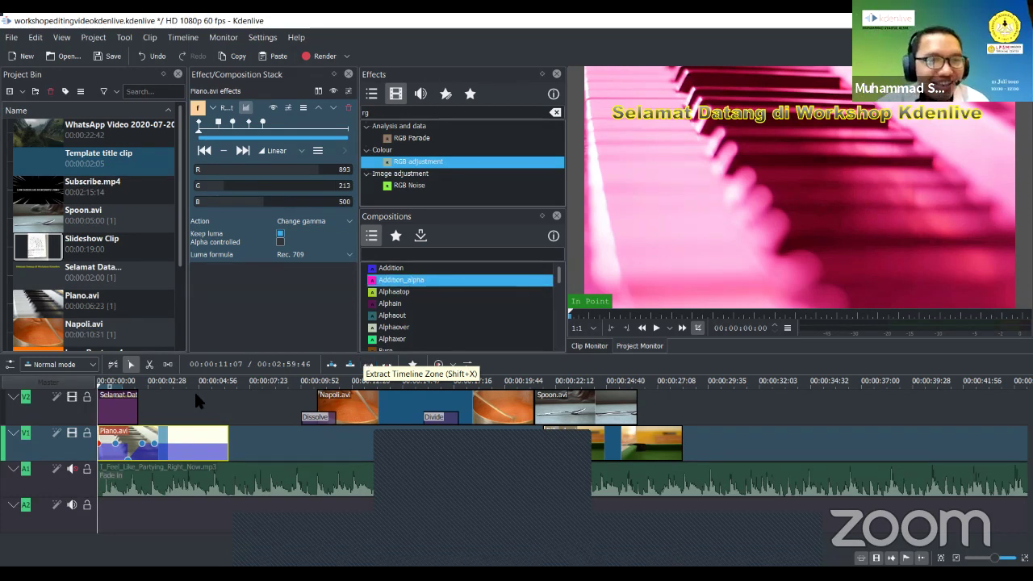
{"action": "left_click", "coordinate": [198, 402]}
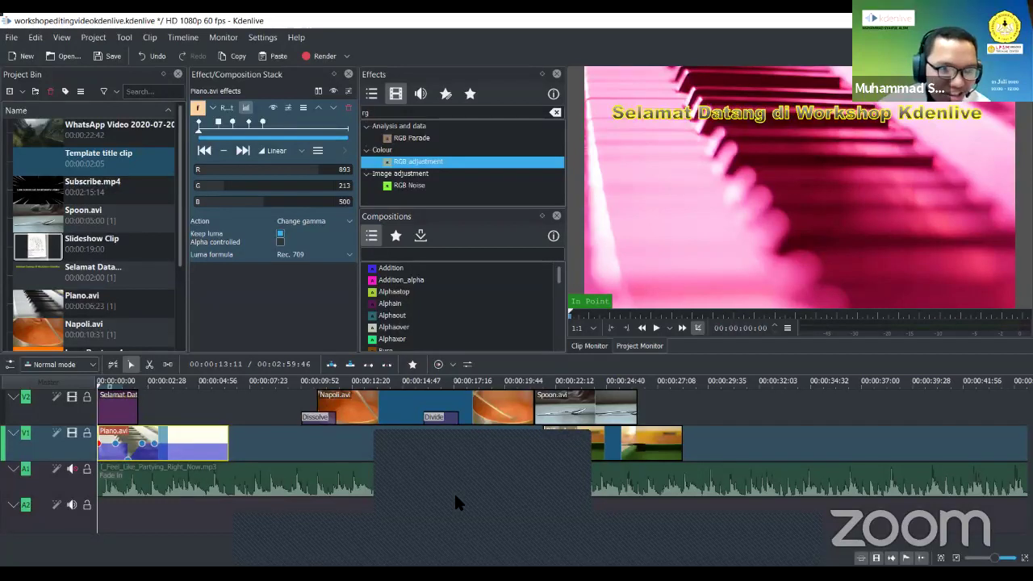
{"action": "key", "text": "Home"}
{"action": "key", "text": "space"}
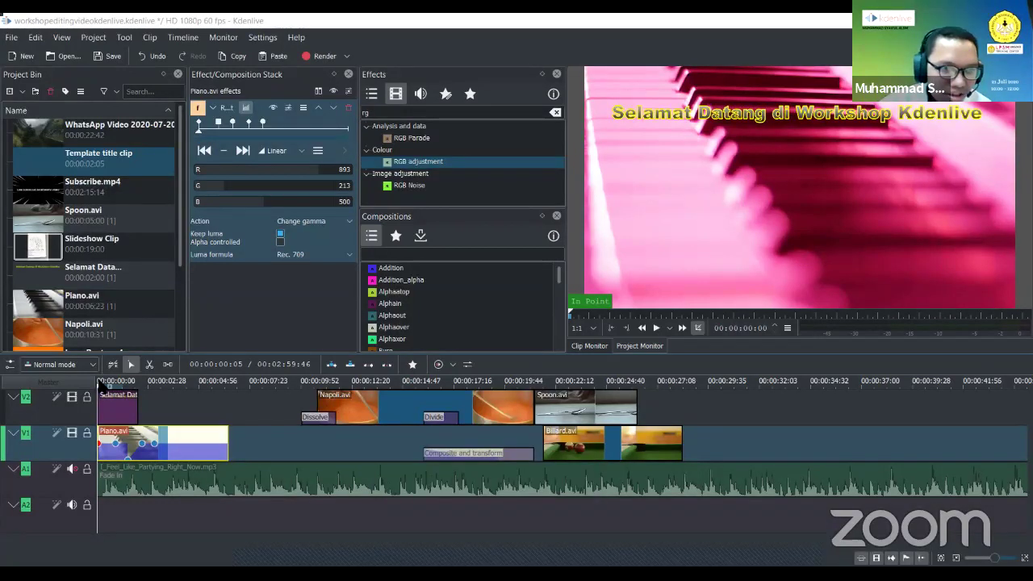
{"action": "key", "text": "space"}
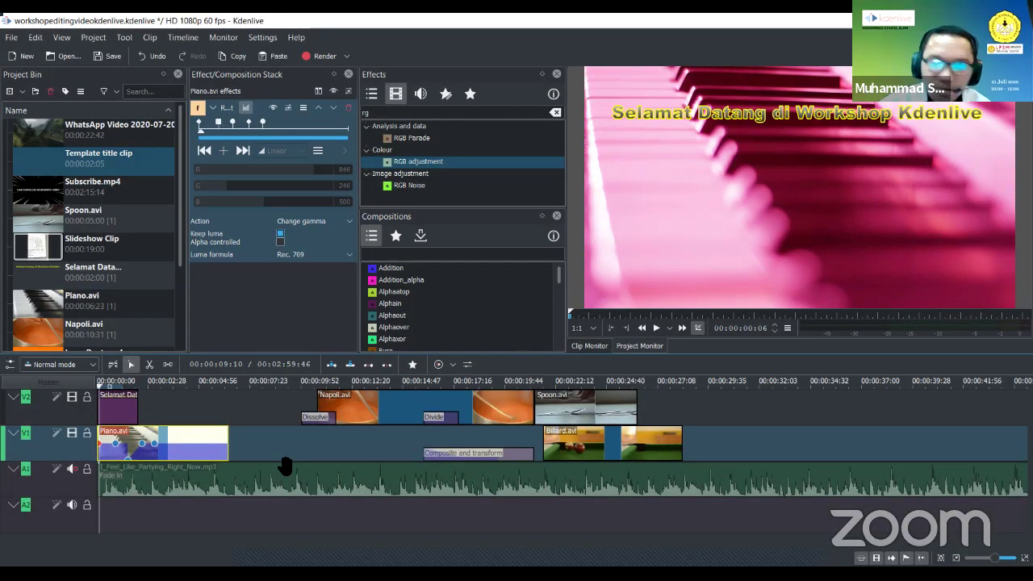
{"action": "key", "text": "space"}
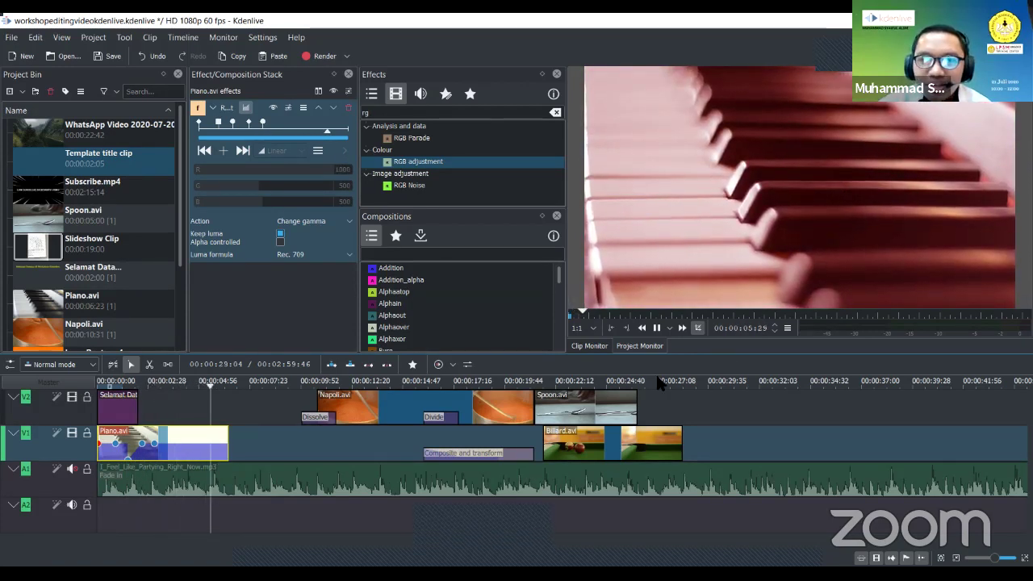
{"action": "left_click", "coordinate": [729, 245]}
{"action": "left_click_drag", "start_coordinate": [228, 387], "coordinate": [97, 384]}
{"action": "left_click", "coordinate": [169, 428]}
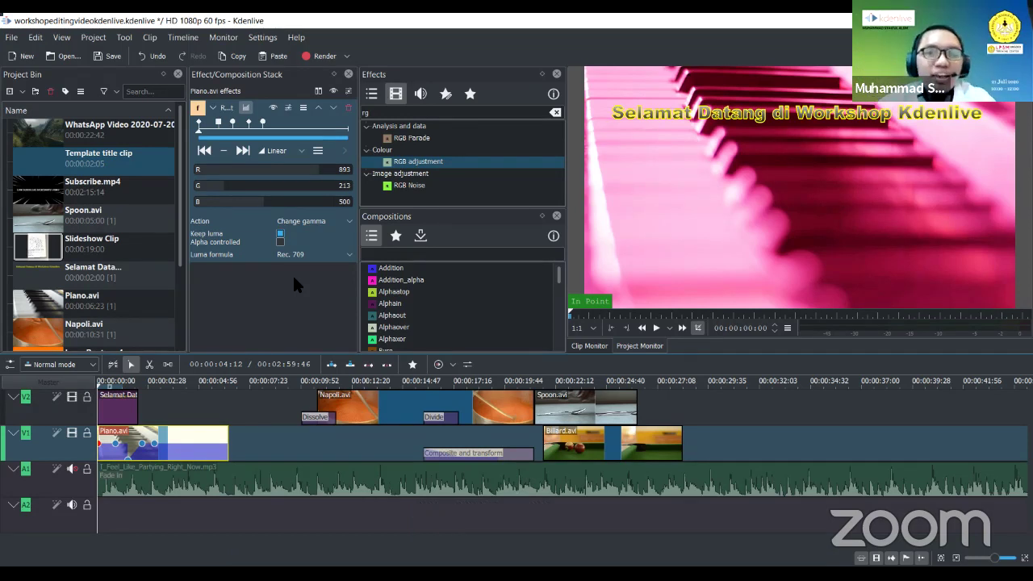
Collapse the Analysis and data and Image adjustment effect categories, keeping Colour expanded
{"action": "left_click", "coordinate": [367, 151]}
{"action": "left_click", "coordinate": [368, 126]}
{"action": "left_click", "coordinate": [368, 150]}
{"action": "left_click", "coordinate": [368, 138]}
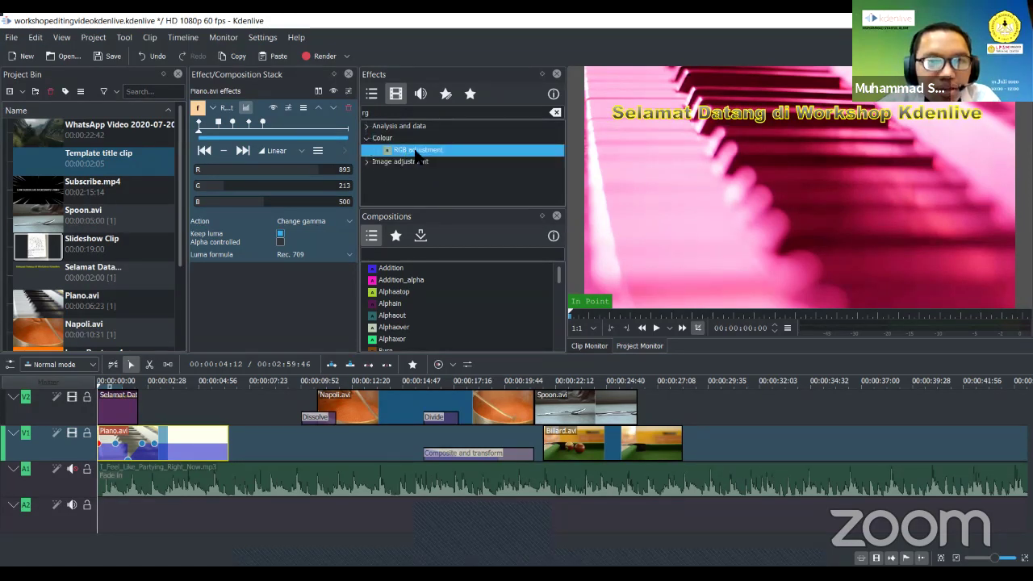
Delete the existing RGB adjustment effect from Piano.avi and apply a fresh RGB adjustment to the clip
{"action": "left_click", "coordinate": [187, 454]}
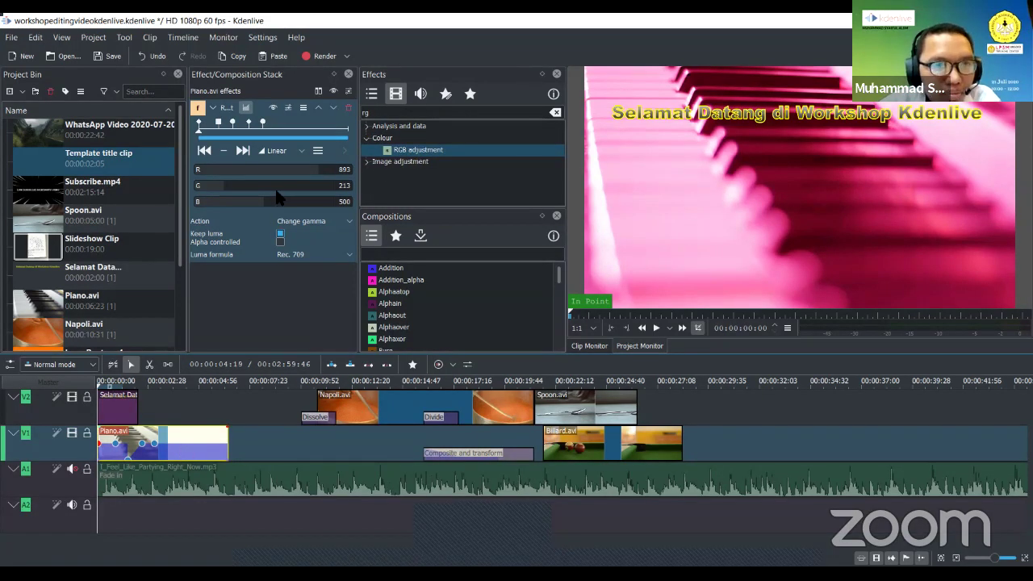
{"action": "left_click_drag", "start_coordinate": [179, 454], "coordinate": [155, 459]}
{"action": "left_click", "coordinate": [348, 107]}
{"action": "left_click", "coordinate": [417, 151]}
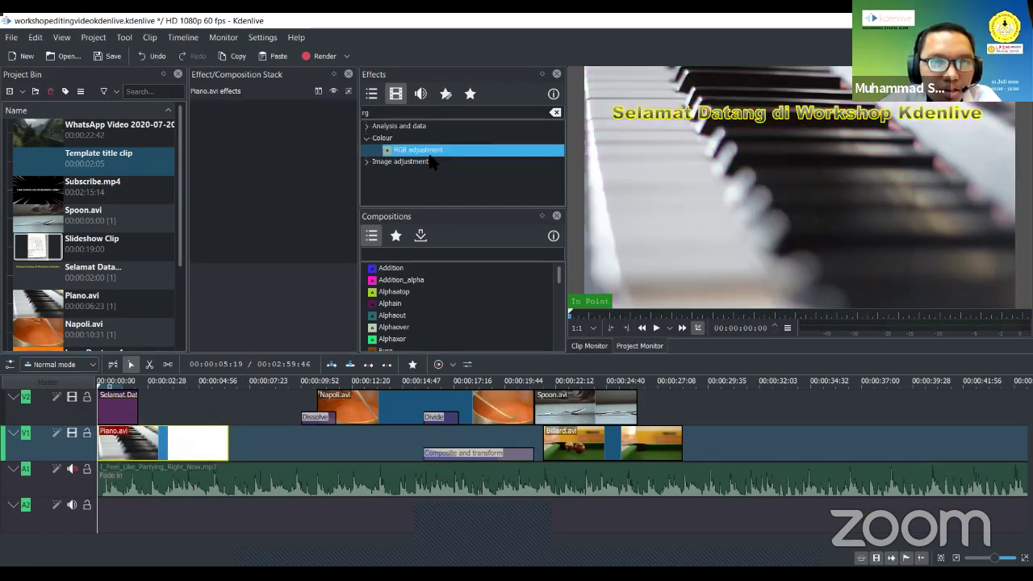
{"action": "left_click_drag", "start_coordinate": [418, 154], "coordinate": [193, 440]}
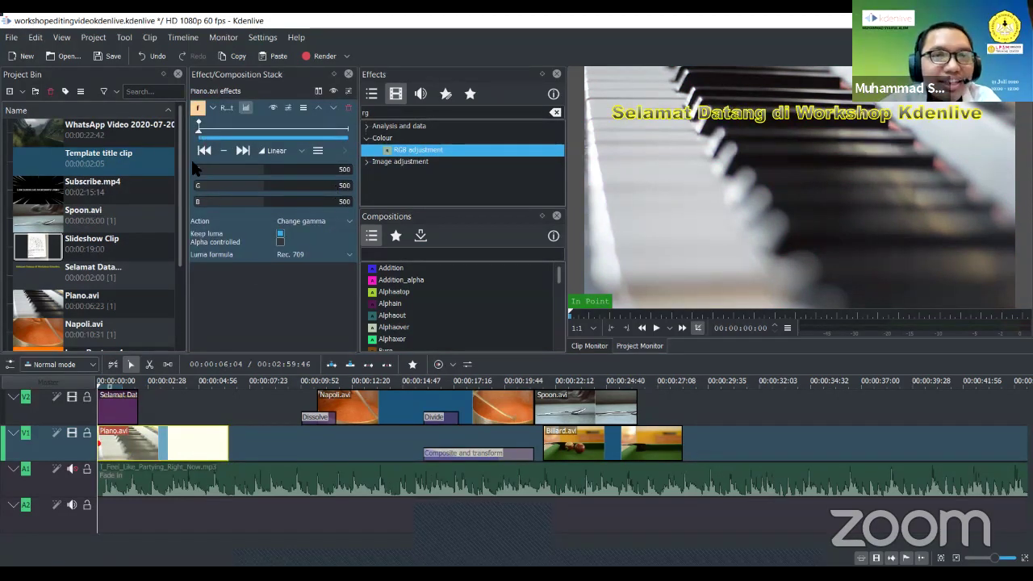
Review the new RGB adjustment's Action setting, its enable control and the available keyframe interpolation types
{"action": "left_click", "coordinate": [344, 217]}
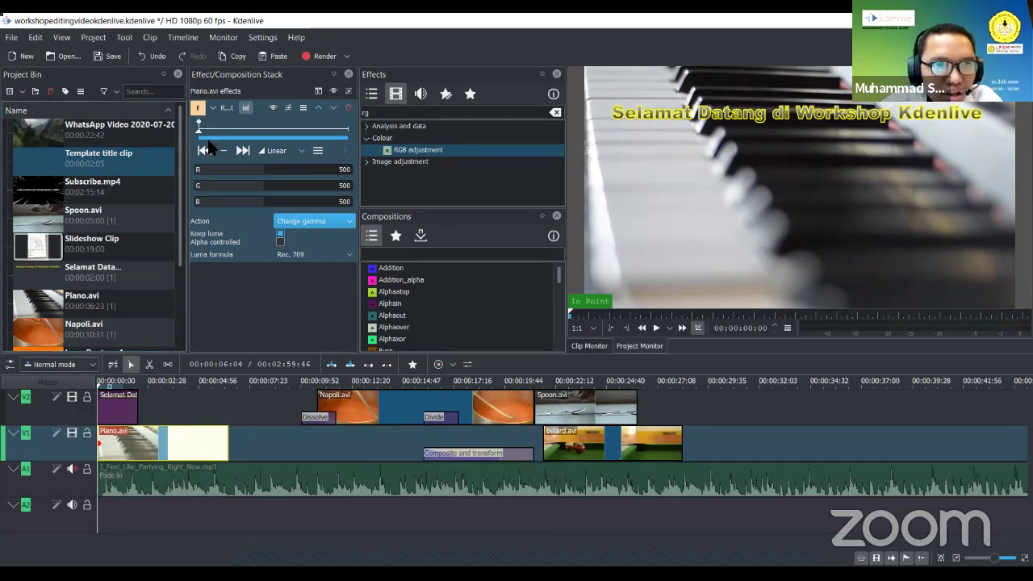
{"action": "left_click", "coordinate": [273, 108]}
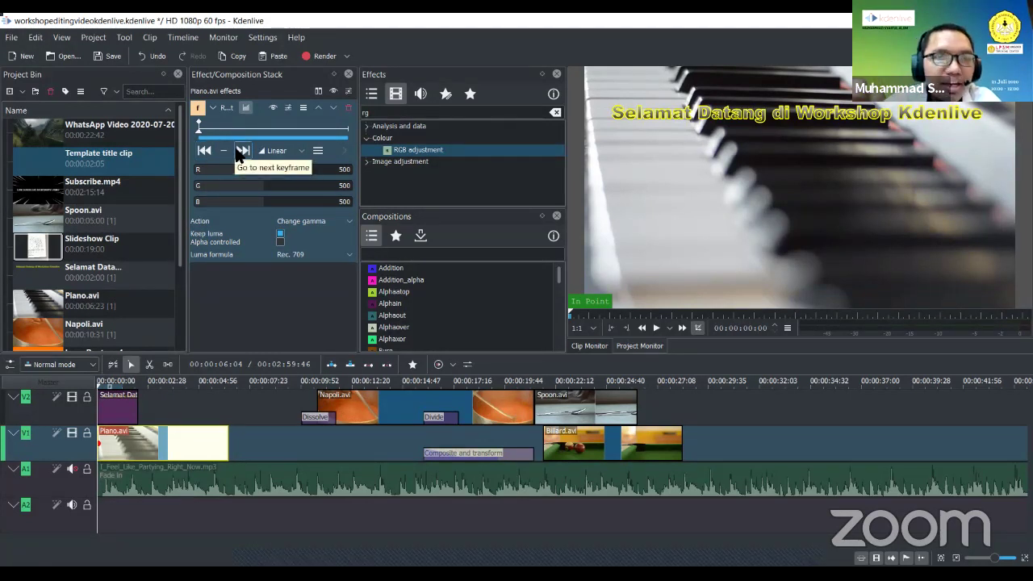
{"action": "left_click", "coordinate": [298, 151]}
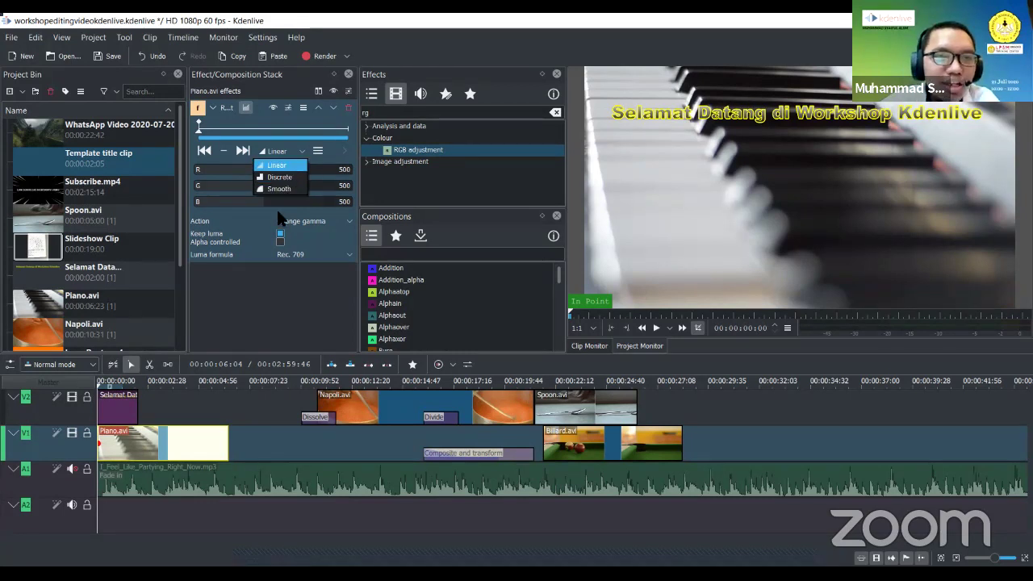
{"action": "left_click", "coordinate": [157, 402]}
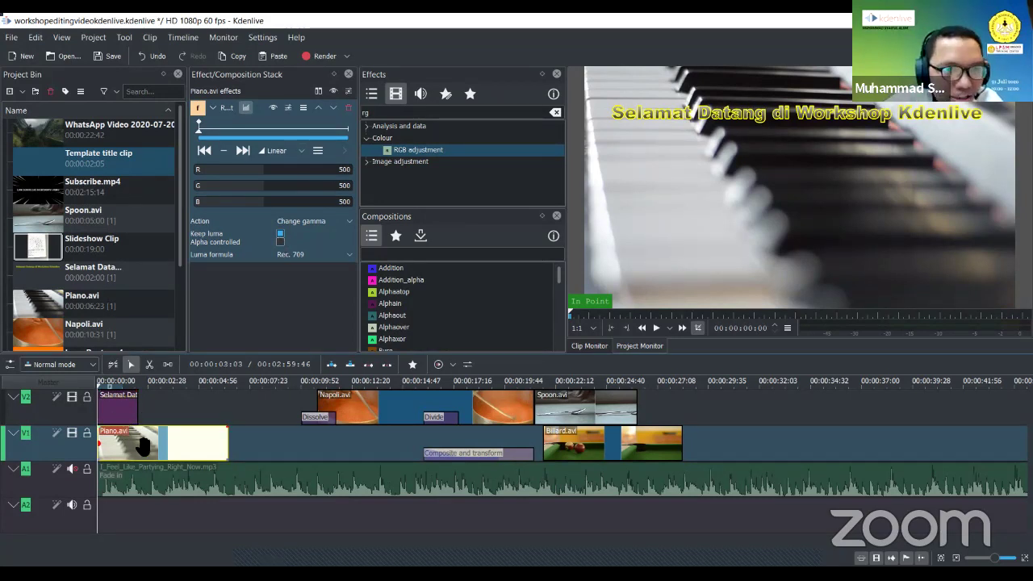
Vary the R value of Piano.avi's RGB adjustment, resetting it to 500 and finally lowering it to 0
{"action": "left_click_drag", "start_coordinate": [240, 173], "coordinate": [270, 189]}
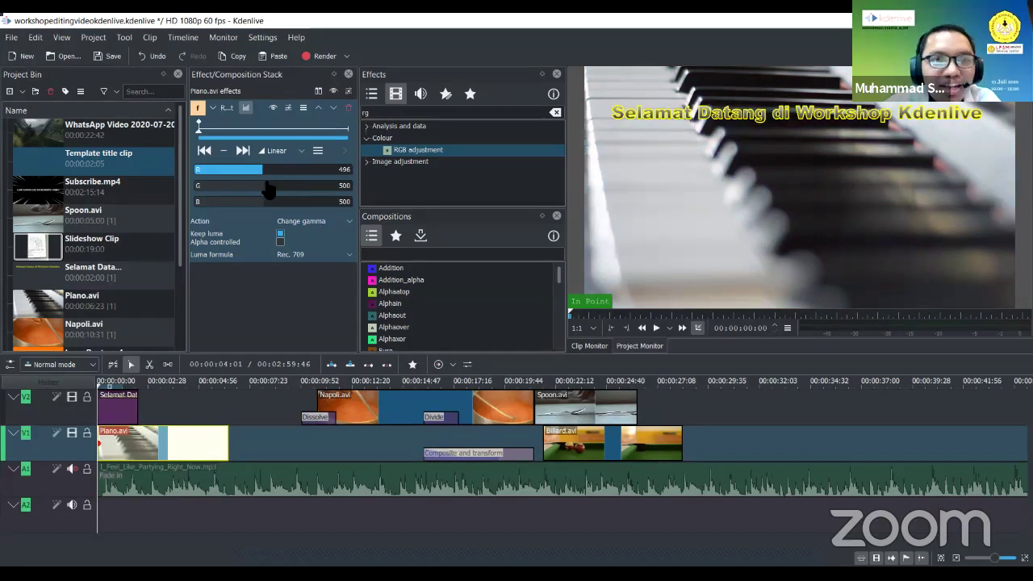
{"action": "double_click", "coordinate": [347, 170]}
{"action": "type", "text": "500"}
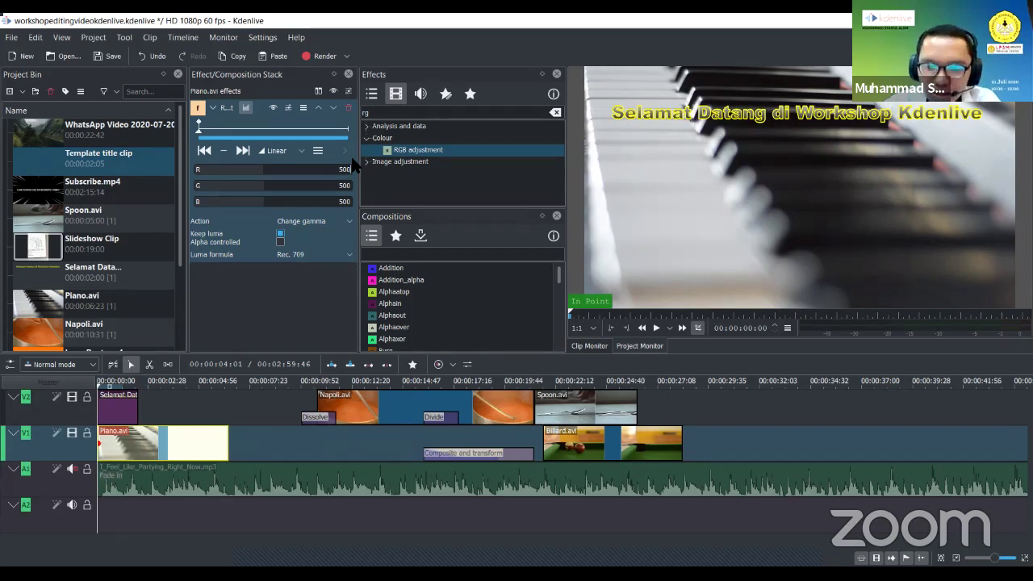
{"action": "left_click_drag", "start_coordinate": [317, 171], "coordinate": [194, 171]}
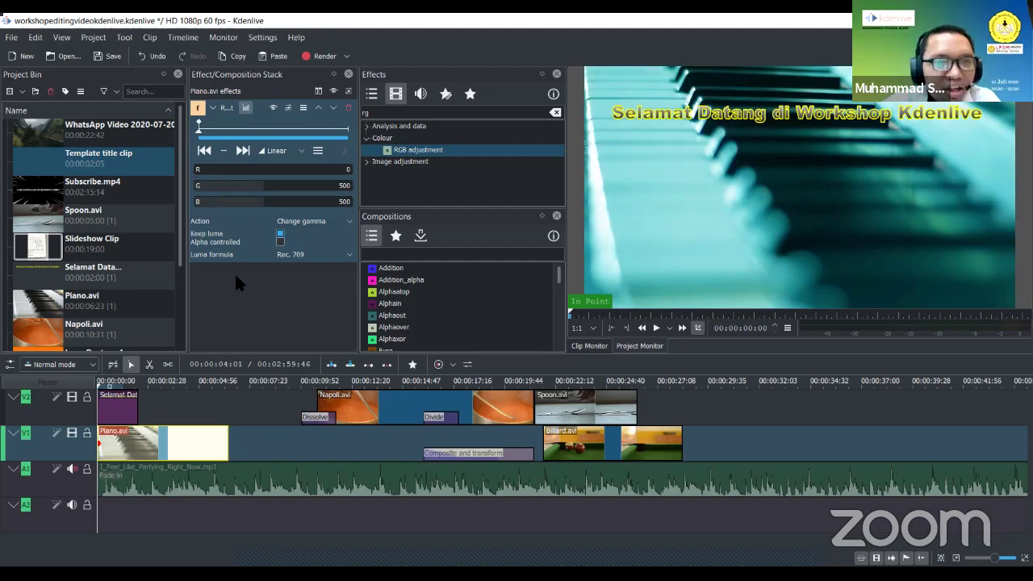
Add seven keyframes spread along Piano.avi's RGB adjustment after the initial keyframe
{"action": "left_click", "coordinate": [214, 129]}
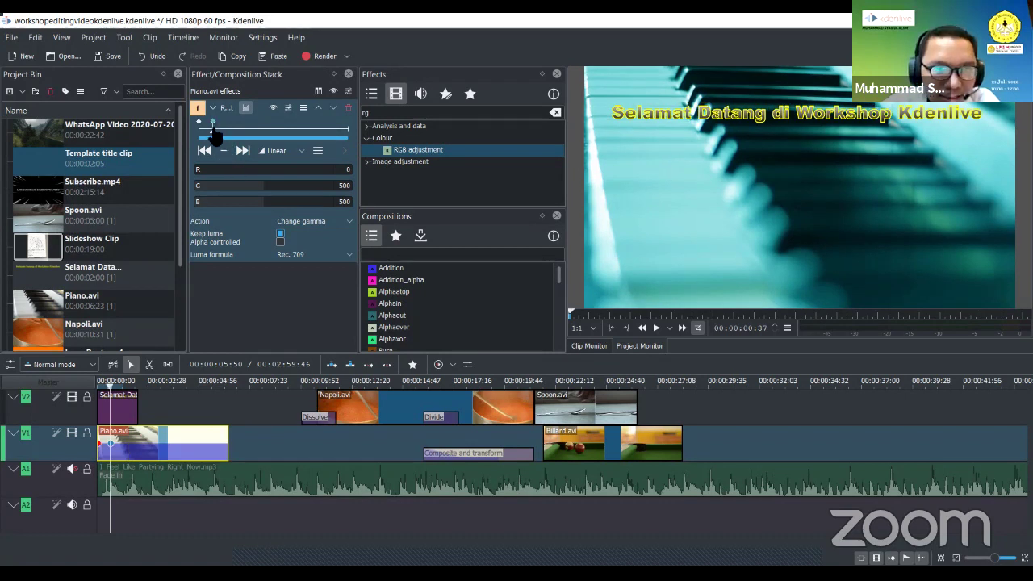
{"action": "double_click", "coordinate": [225, 125]}
{"action": "double_click", "coordinate": [237, 125]}
{"action": "double_click", "coordinate": [262, 126]}
{"action": "double_click", "coordinate": [287, 125]}
{"action": "double_click", "coordinate": [306, 125]}
{"action": "double_click", "coordinate": [328, 126]}
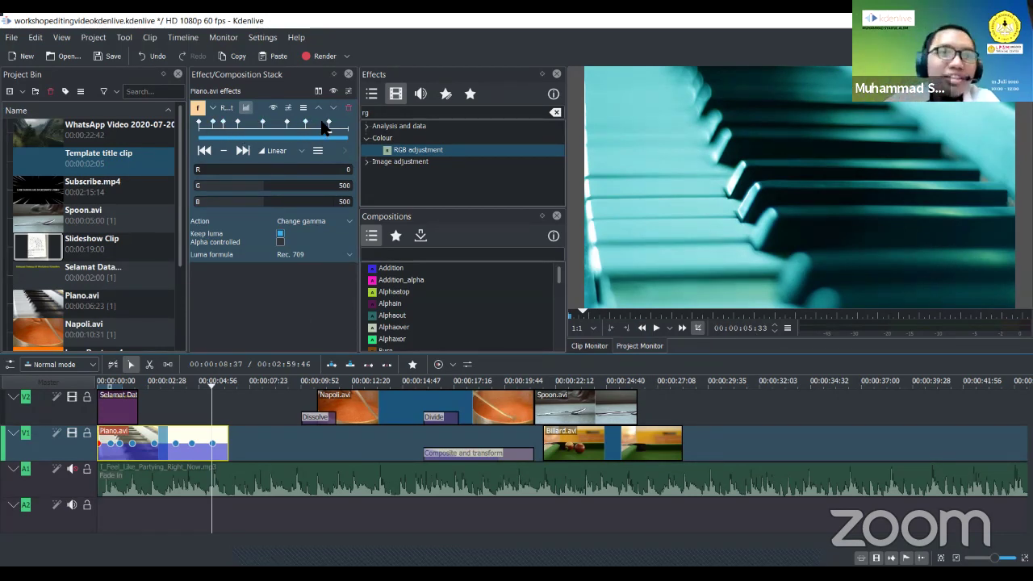
Set G to 1000 at the RGB adjustment's second keyframe, and R to 1000 and B to 0 at the third
{"action": "left_click", "coordinate": [212, 139]}
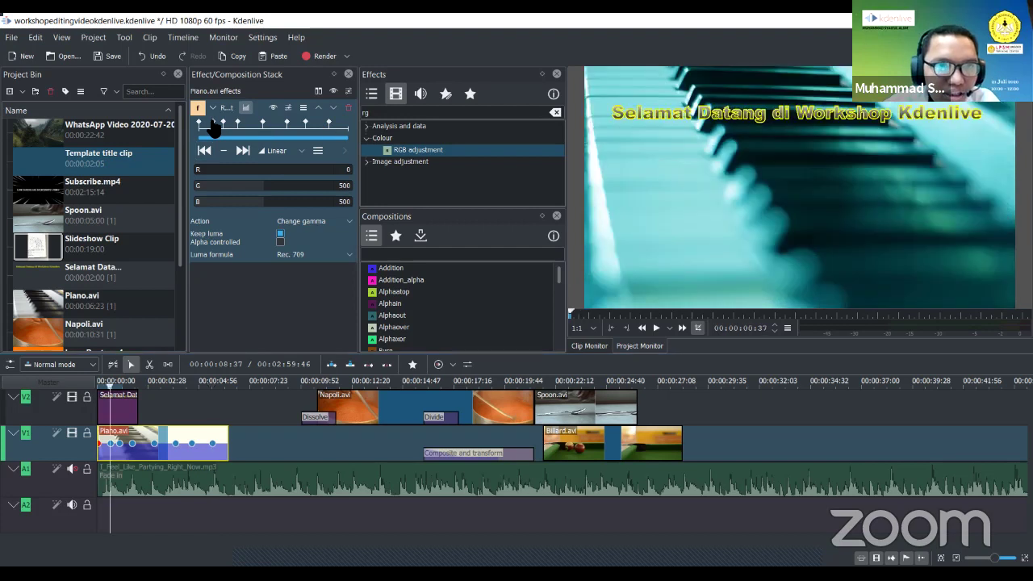
{"action": "left_click_drag", "start_coordinate": [272, 194], "coordinate": [350, 194]}
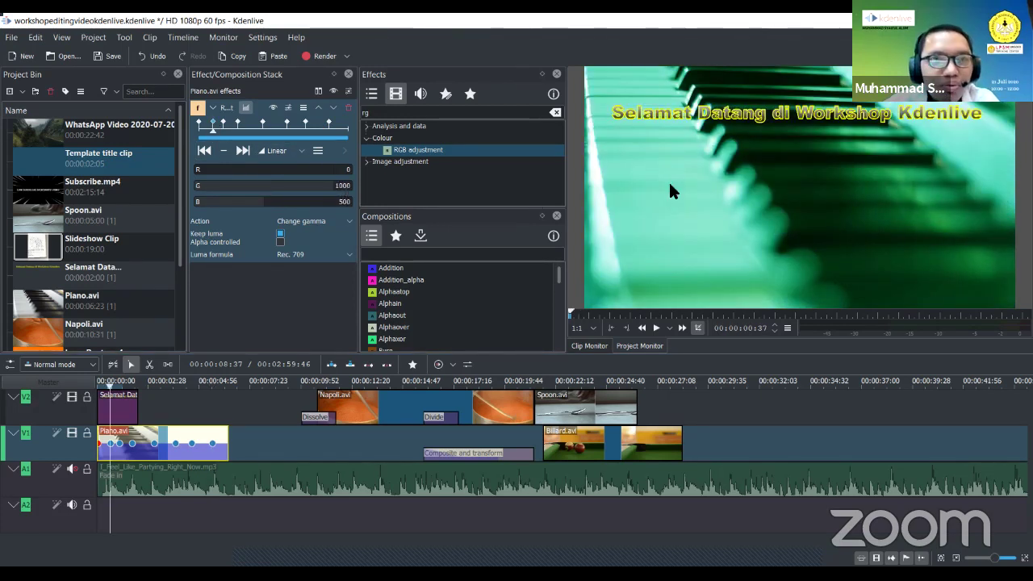
{"action": "left_click", "coordinate": [224, 124]}
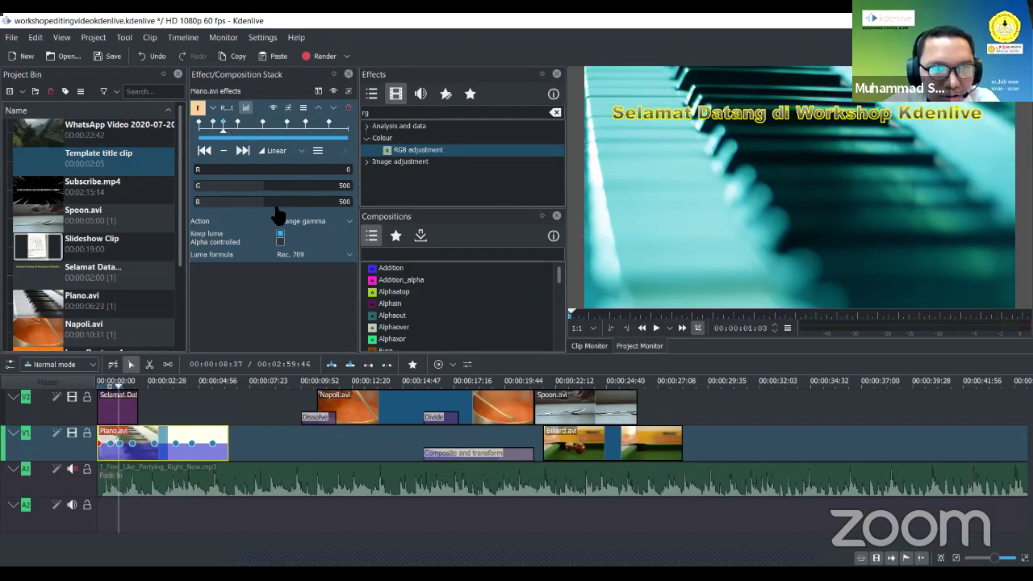
{"action": "left_click_drag", "start_coordinate": [218, 171], "coordinate": [355, 179]}
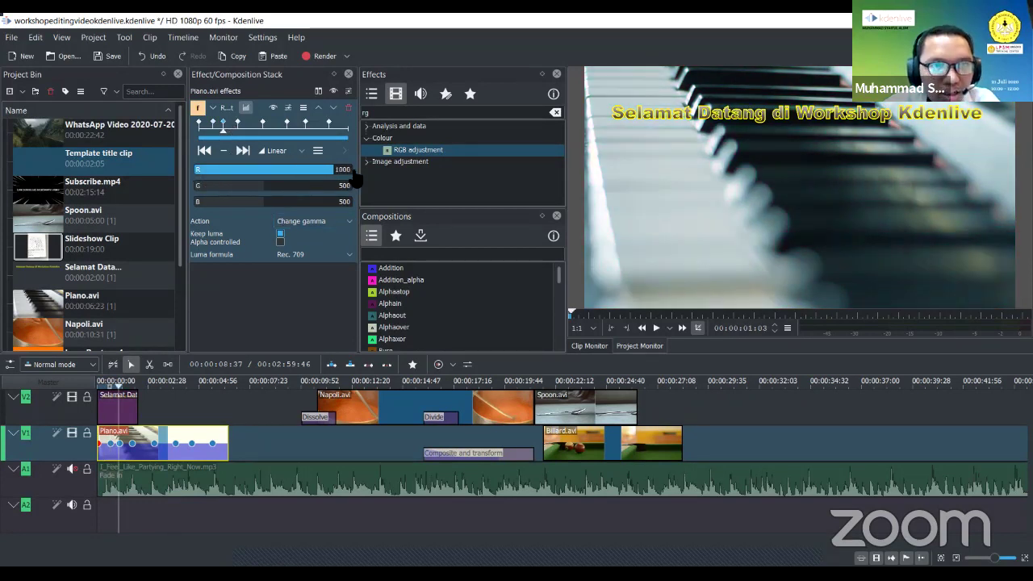
{"action": "left_click_drag", "start_coordinate": [266, 203], "coordinate": [179, 209]}
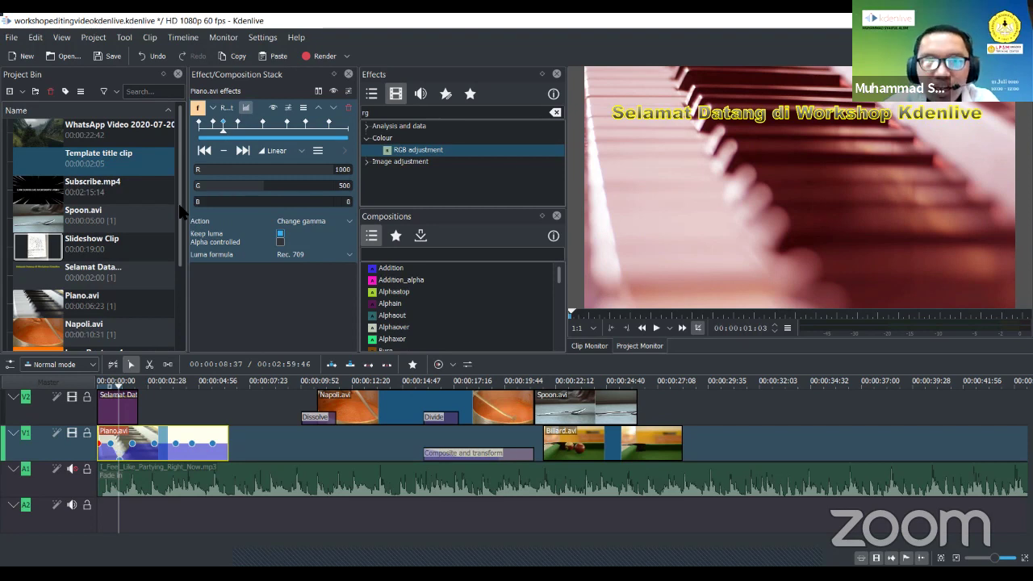
Set G to 1000 and B to 0 at the fourth keyframe, and R, G and B all to 1000 at the fifth
{"action": "left_click", "coordinate": [238, 123]}
{"action": "left_click_drag", "start_coordinate": [239, 192], "coordinate": [353, 186]}
{"action": "left_click_drag", "start_coordinate": [247, 202], "coordinate": [190, 207]}
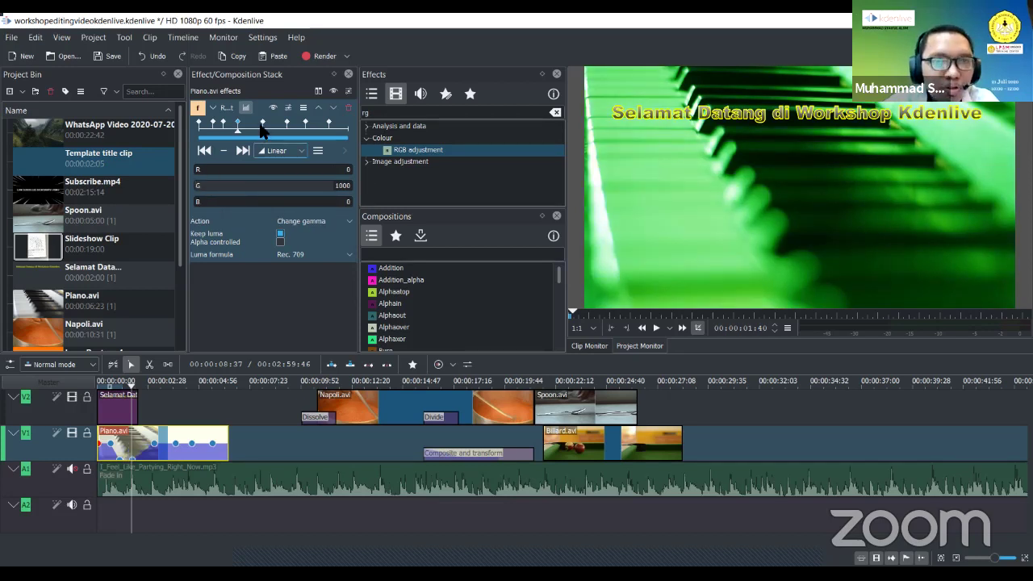
{"action": "left_click", "coordinate": [260, 123]}
{"action": "left_click_drag", "start_coordinate": [323, 187], "coordinate": [354, 170]}
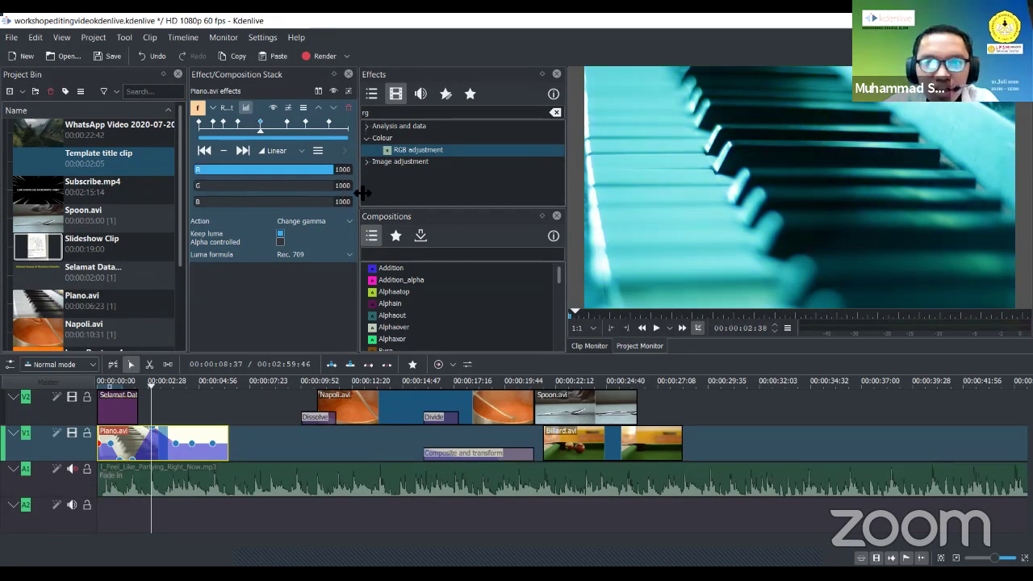
Set R, G and B all to 0 at the RGB adjustment's sixth keyframe
{"action": "left_click", "coordinate": [287, 122]}
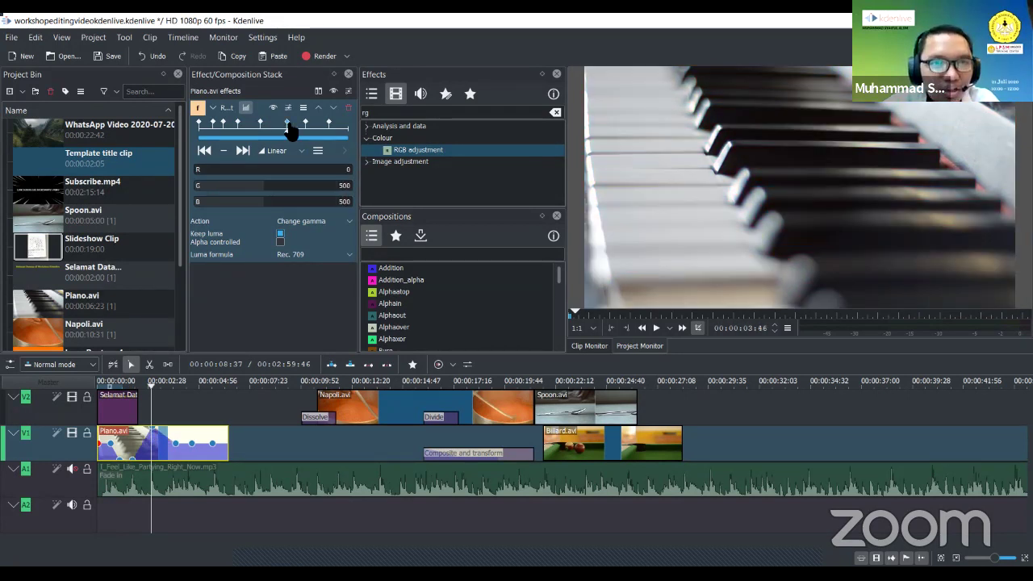
{"action": "left_click_drag", "start_coordinate": [198, 202], "coordinate": [195, 187]}
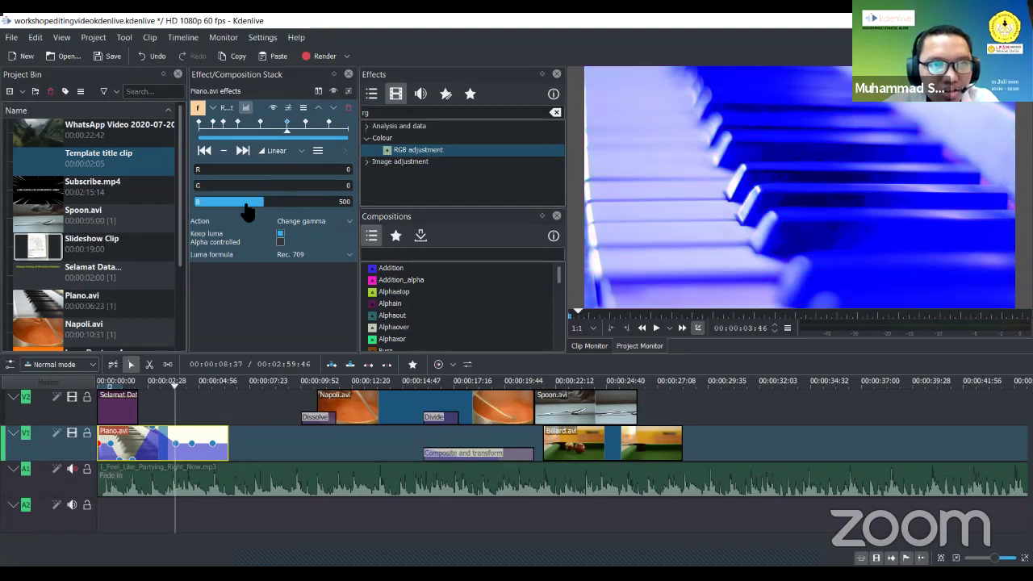
{"action": "left_click_drag", "start_coordinate": [267, 202], "coordinate": [192, 204]}
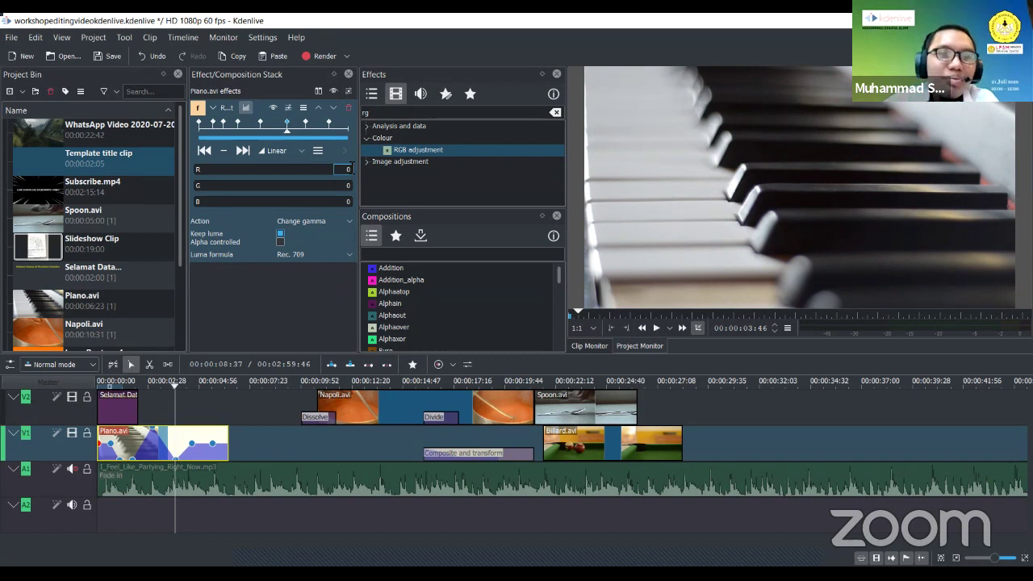
Set the seventh keyframe of the RGB adjustment to R 592, G 796 and B 273
{"action": "left_click", "coordinate": [305, 123]}
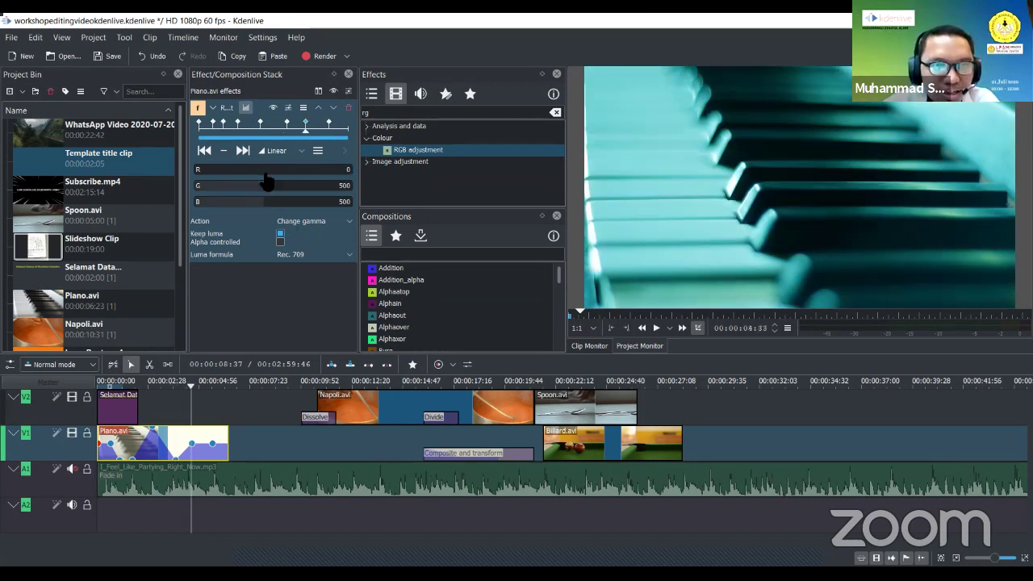
{"action": "left_click_drag", "start_coordinate": [258, 194], "coordinate": [312, 193]}
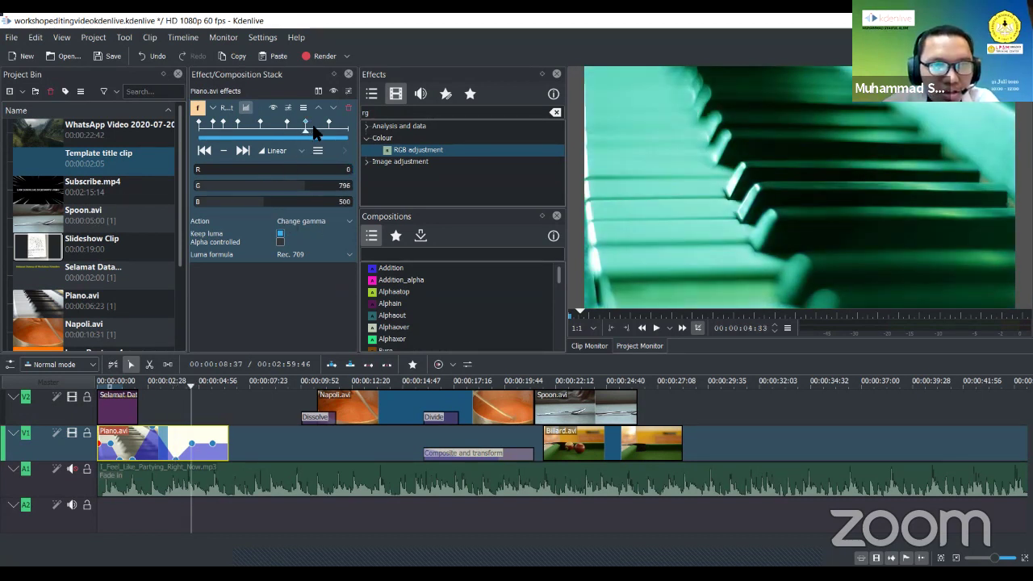
{"action": "left_click", "coordinate": [233, 202]}
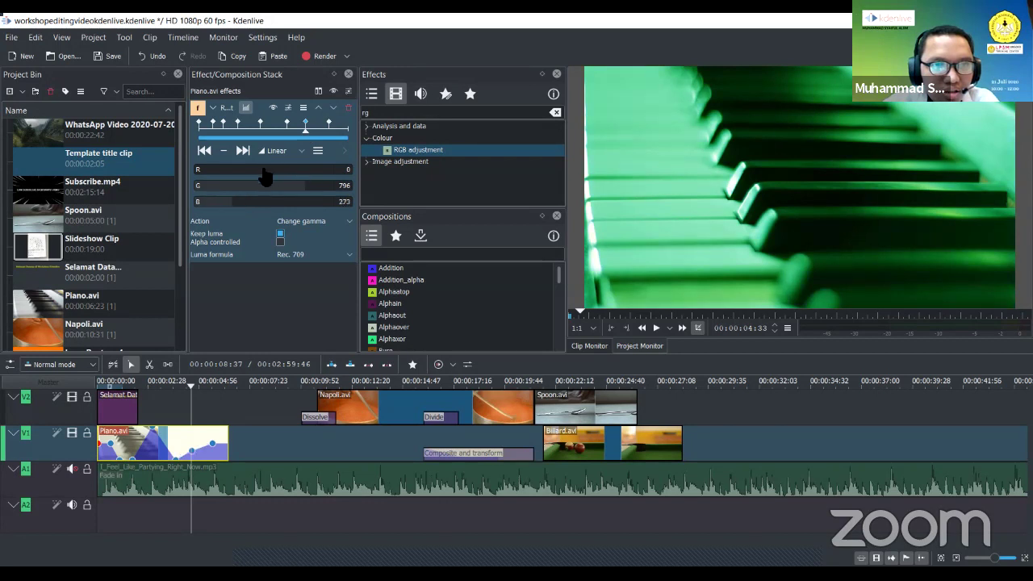
{"action": "left_click", "coordinate": [279, 170]}
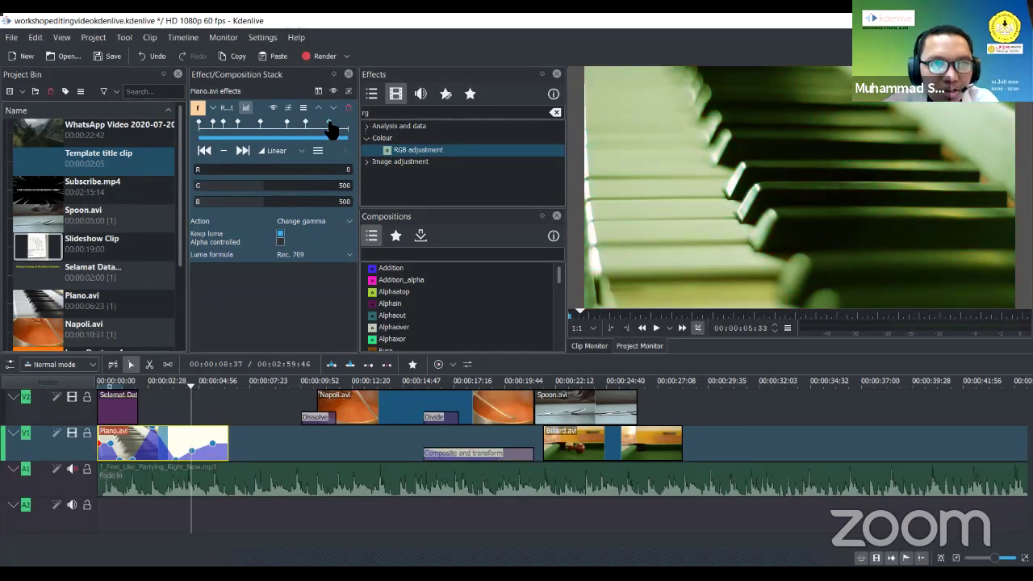
Set the last keyframe of the RGB adjustment to R 835, G 265 and B 677
{"action": "left_click", "coordinate": [326, 123]}
{"action": "left_click_drag", "start_coordinate": [284, 191], "coordinate": [231, 192]}
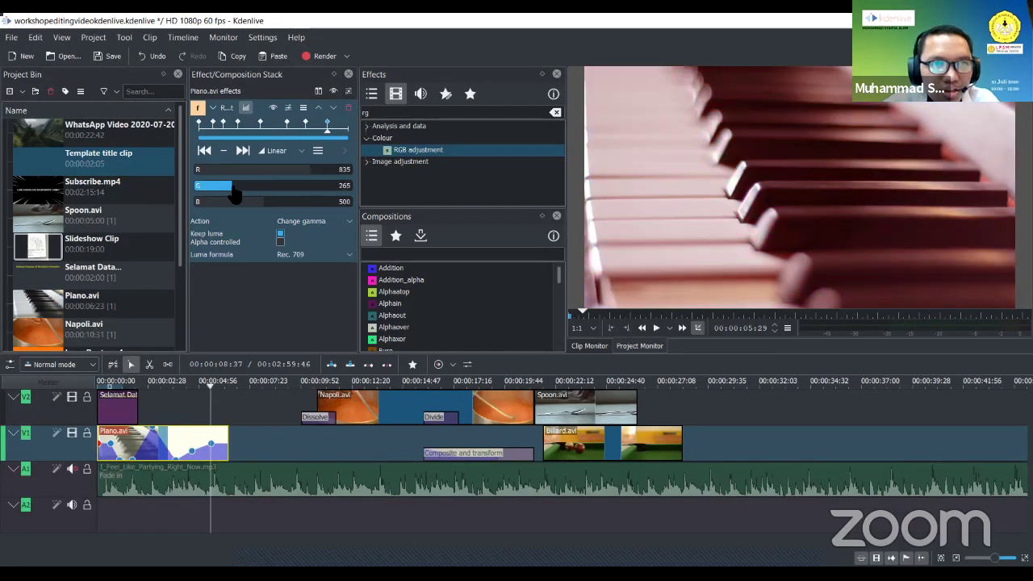
{"action": "left_click", "coordinate": [288, 204]}
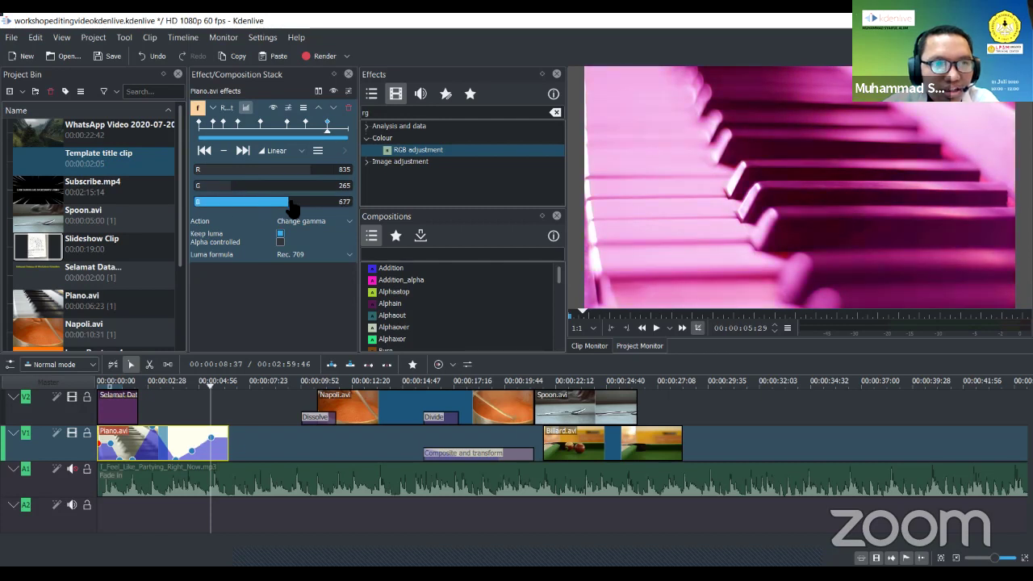
Examine Piano.avi's keyframe curve close up in the timeline and play the clip from the start to preview the colour changes
{"action": "left_click", "coordinate": [207, 388]}
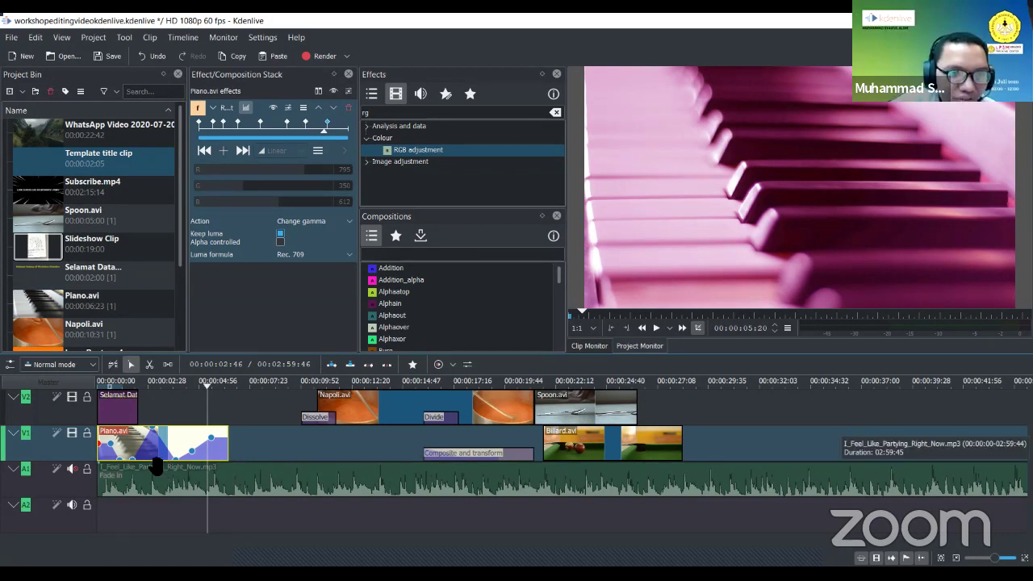
{"action": "scroll", "coordinate": [166, 464], "scroll_direction": "up", "scroll_amount": 3}
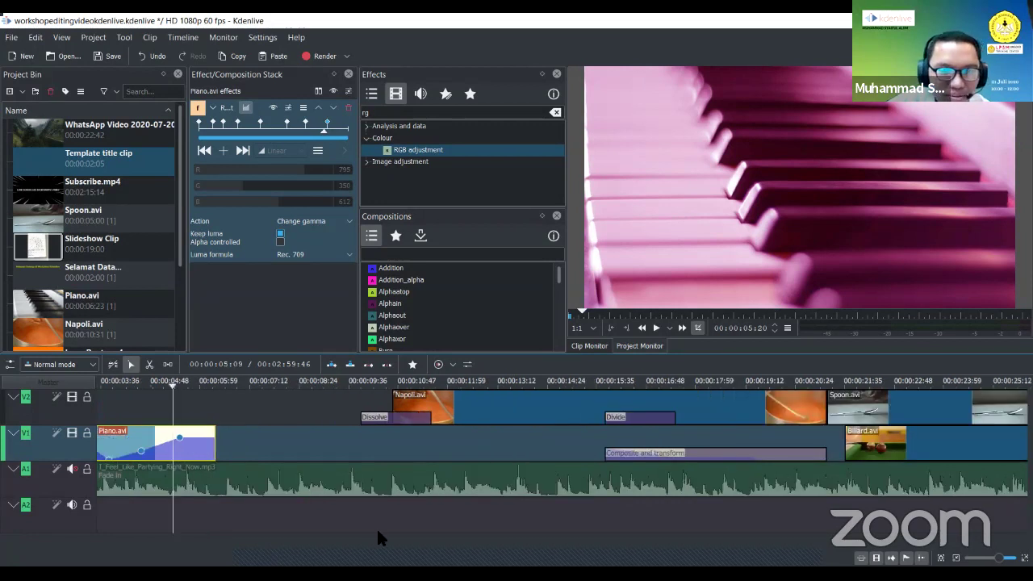
{"action": "scroll", "coordinate": [166, 445], "scroll_direction": "up", "scroll_amount": 2}
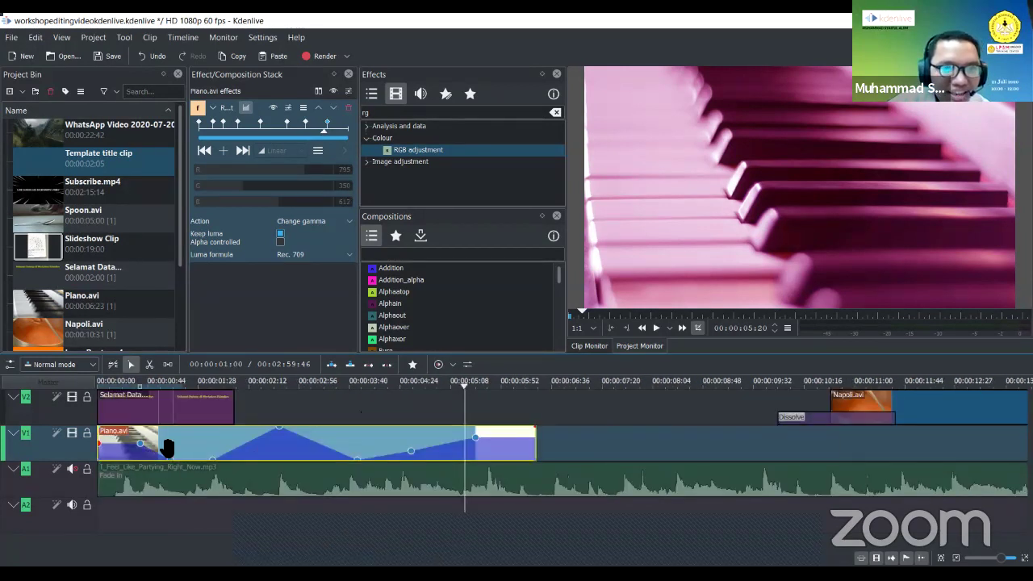
{"action": "scroll", "coordinate": [167, 448], "scroll_direction": "up", "scroll_amount": 2}
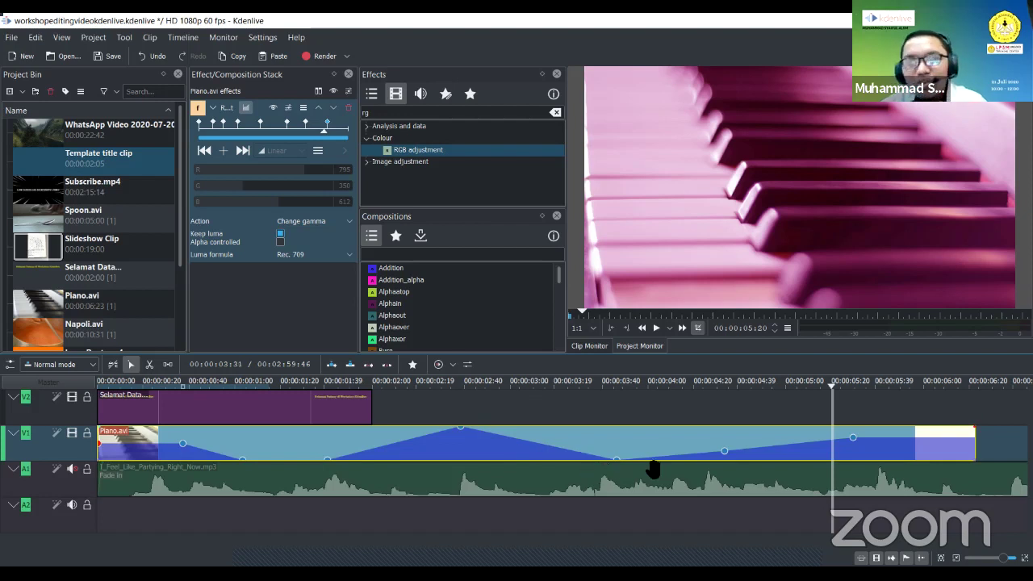
{"action": "left_click_drag", "start_coordinate": [773, 390], "coordinate": [99, 396]}
{"action": "key", "text": "space"}
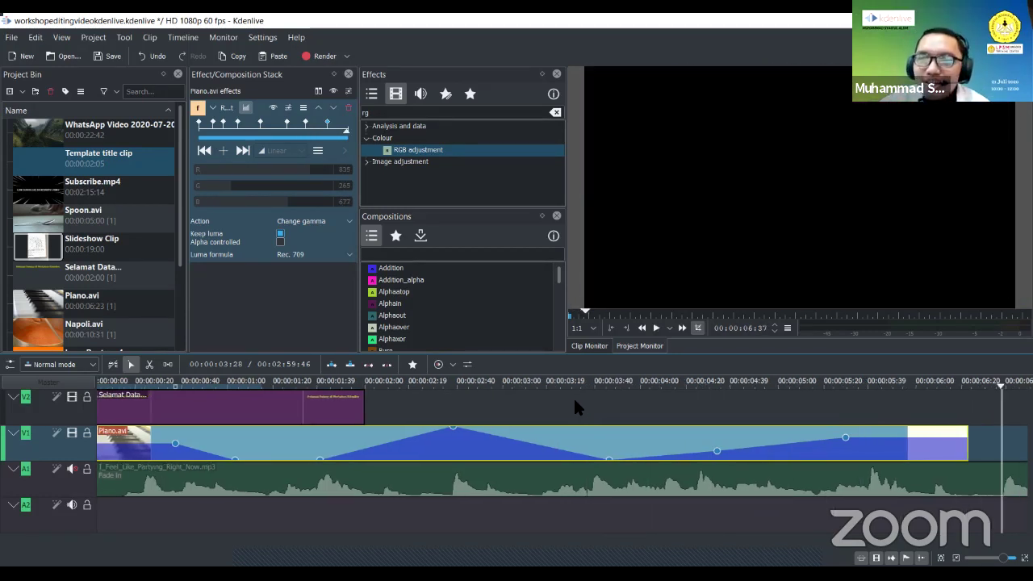
Set the interpolation of all eight RGB adjustment keyframes on Piano.avi to Discrete, from the first to the last
{"action": "left_click_drag", "start_coordinate": [1001, 384], "coordinate": [50, 376]}
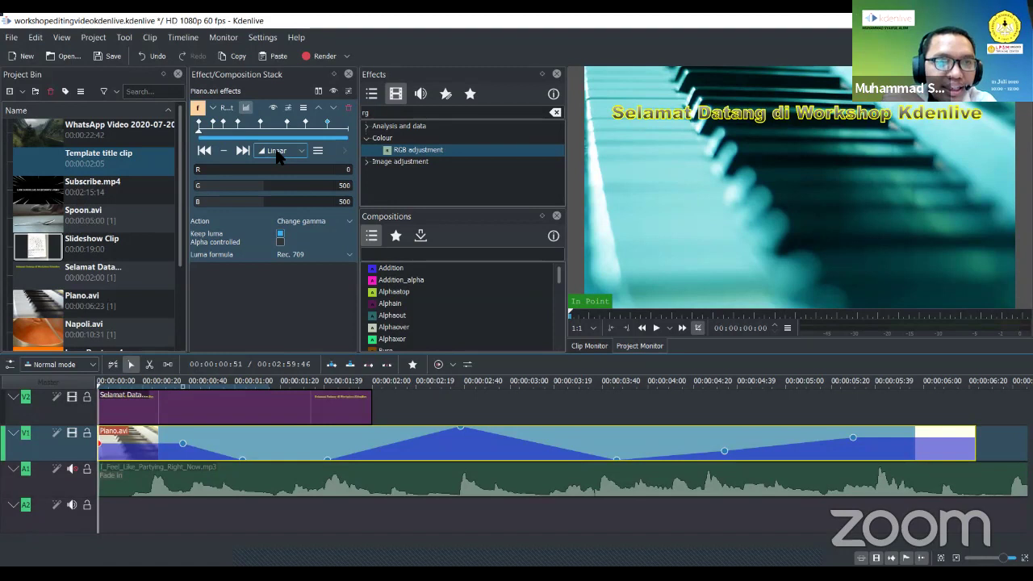
{"action": "left_click", "coordinate": [200, 124]}
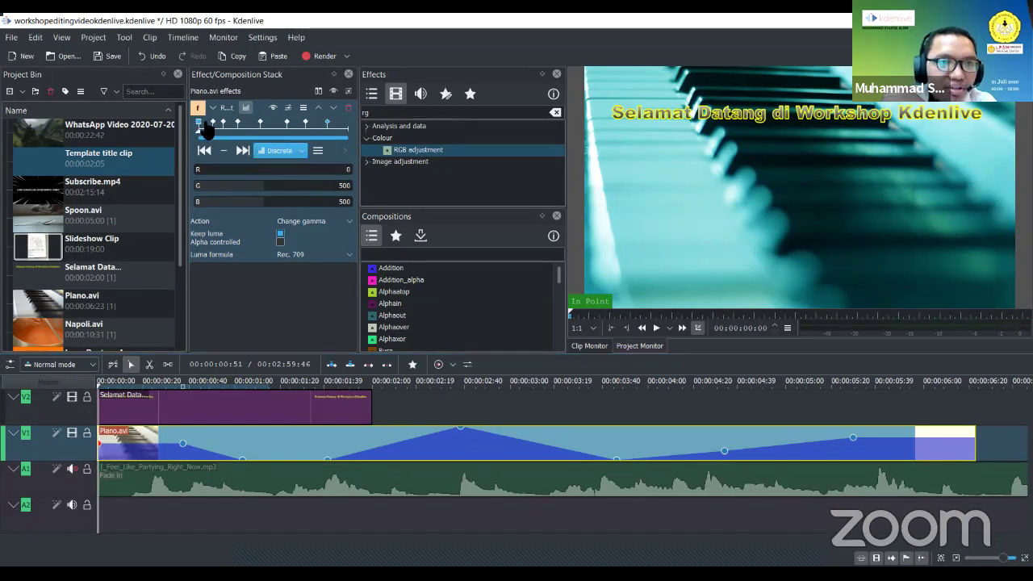
{"action": "left_click", "coordinate": [213, 123]}
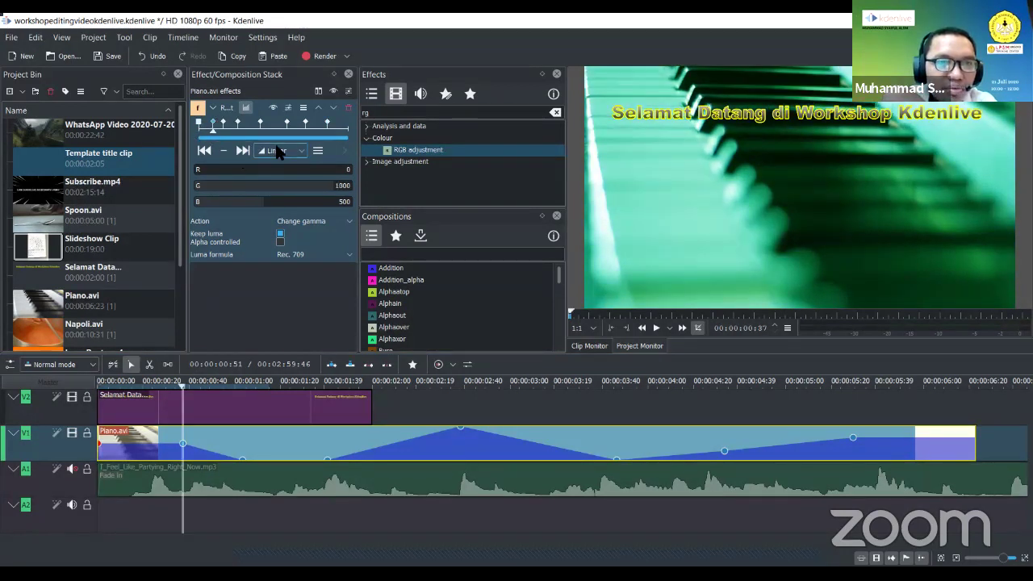
{"action": "key", "text": "alt+Right"}
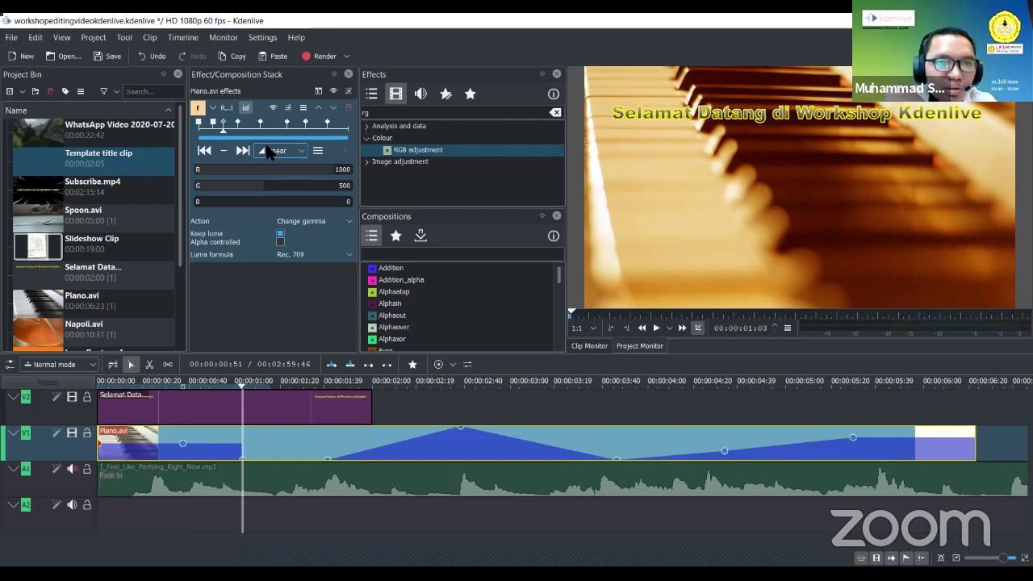
{"action": "key", "text": "alt+Right"}
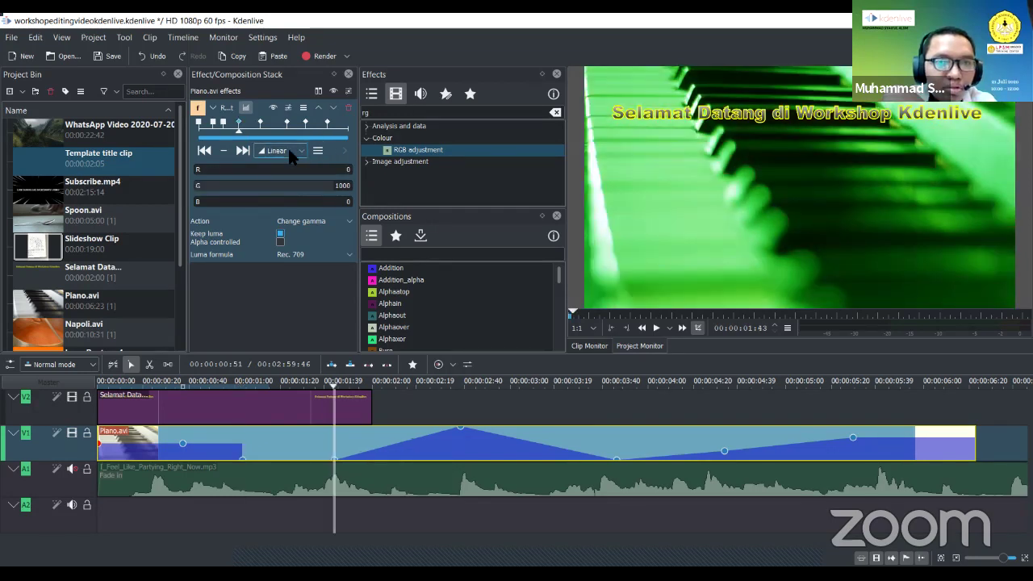
{"action": "key", "text": "alt+Right"}
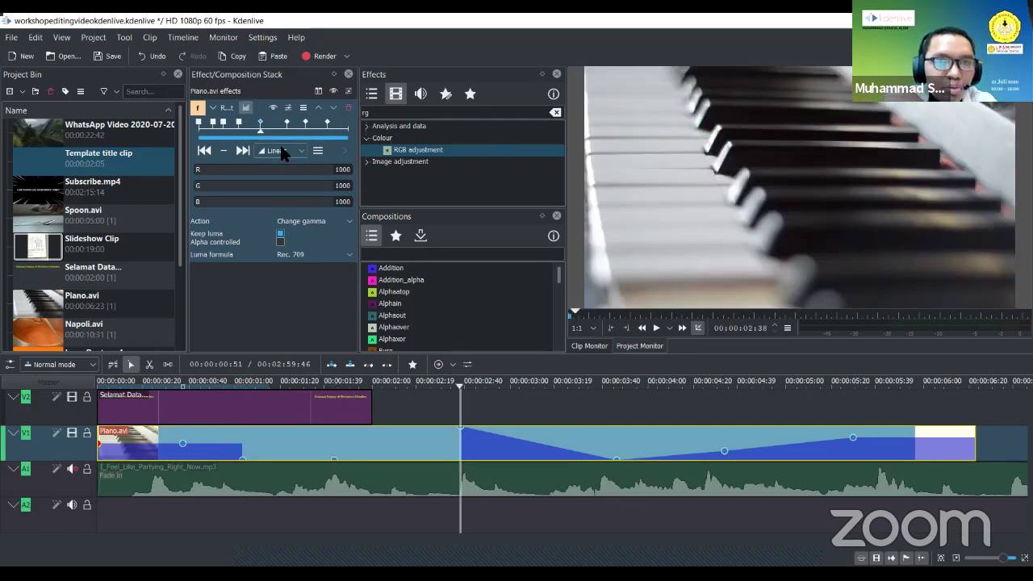
{"action": "key", "text": "alt+Right"}
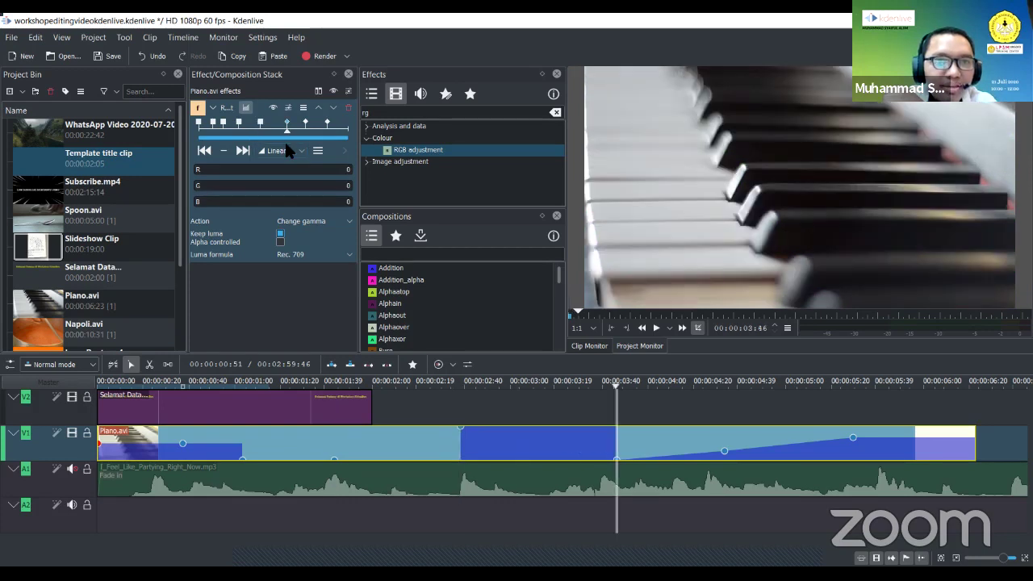
{"action": "key", "text": "alt+Right"}
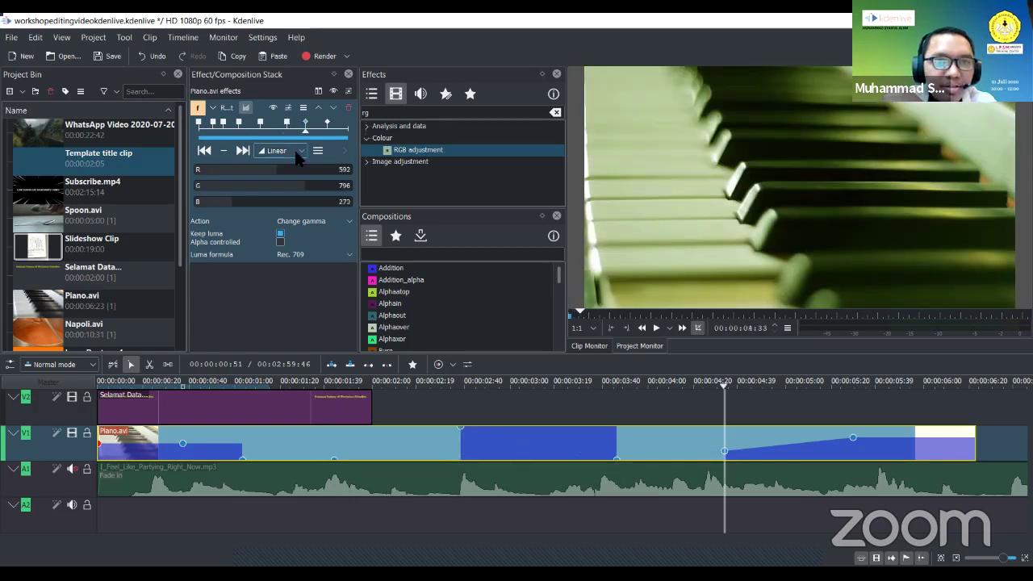
{"action": "key", "text": "alt+Right"}
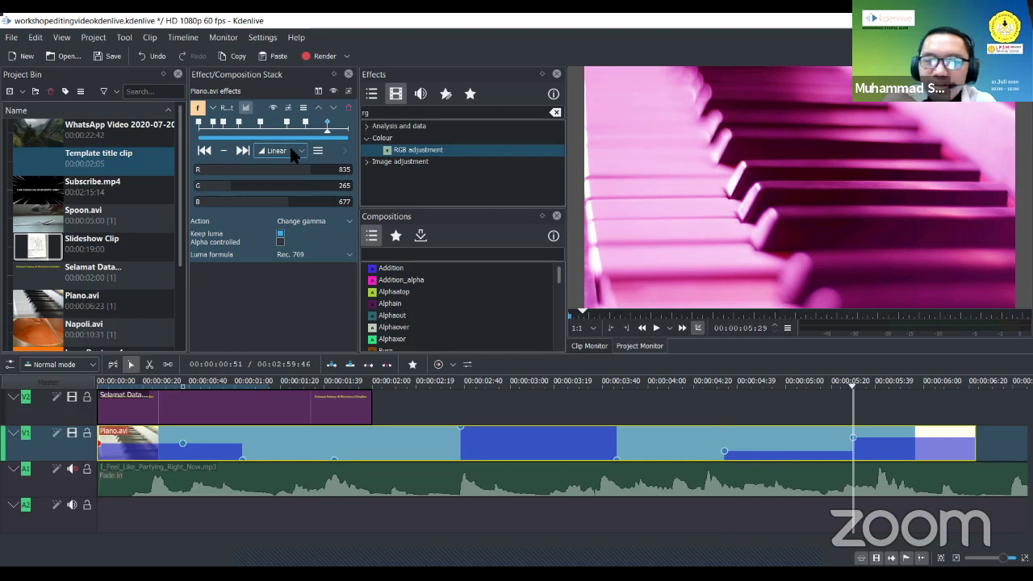
Play Piano.avi from the project start to preview the colour changes with Discrete keyframes, stopping near the clip's end
{"action": "left_click", "coordinate": [260, 383]}
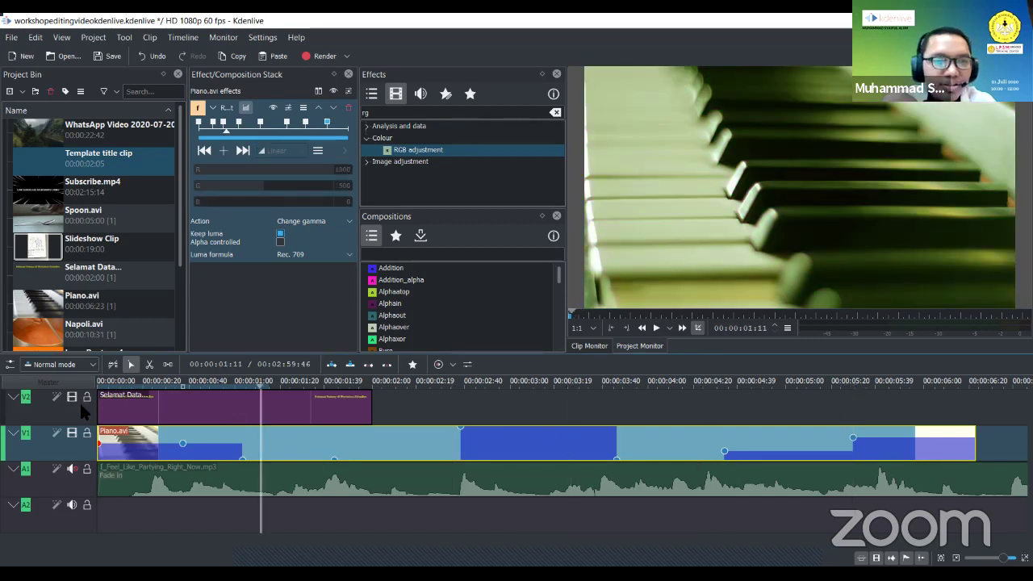
{"action": "key", "text": "Home"}
{"action": "key", "text": "space"}
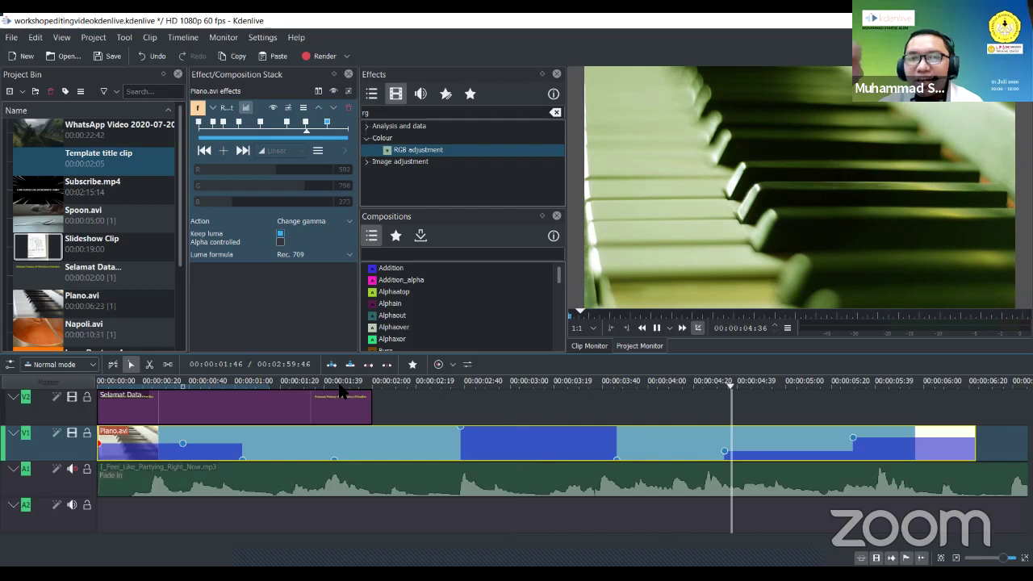
{"action": "key", "text": "space"}
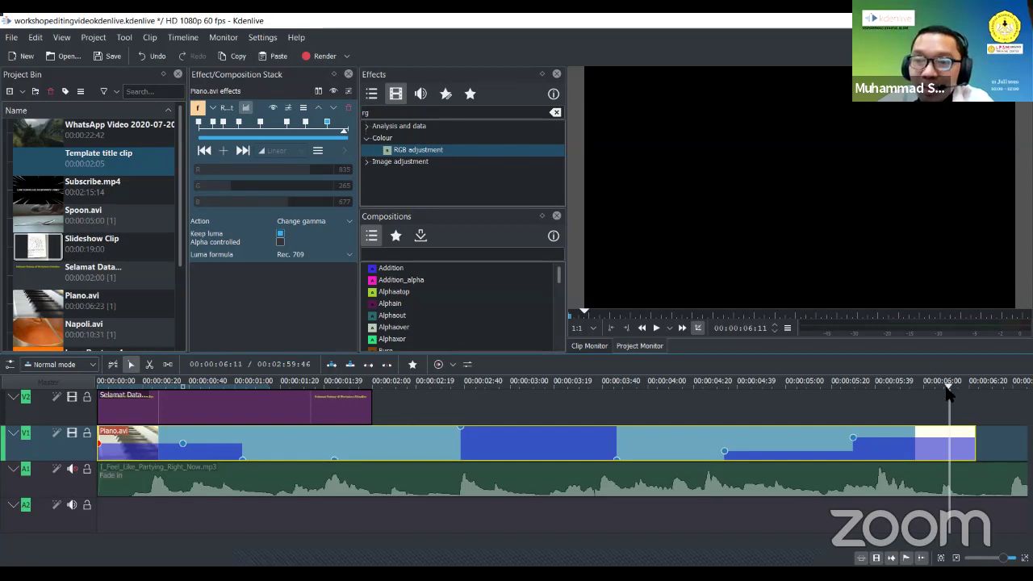
Set the interpolation of the eight existing RGB adjustment keyframes on Piano.avi to Smooth, working from the first to the last
{"action": "left_click_drag", "start_coordinate": [949, 391], "coordinate": [98, 385]}
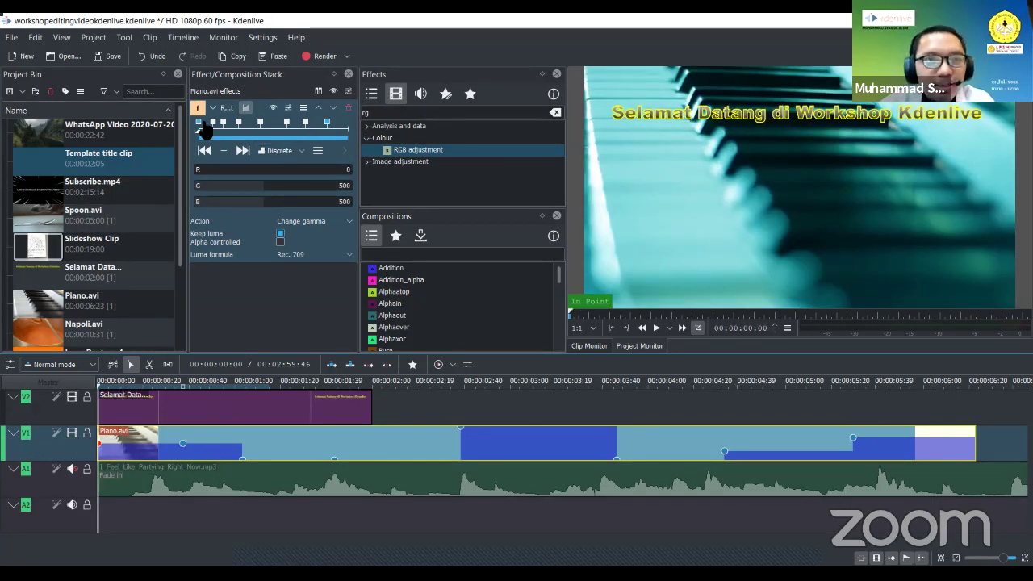
{"action": "scroll", "coordinate": [295, 155], "scroll_direction": "down", "scroll_amount": 1}
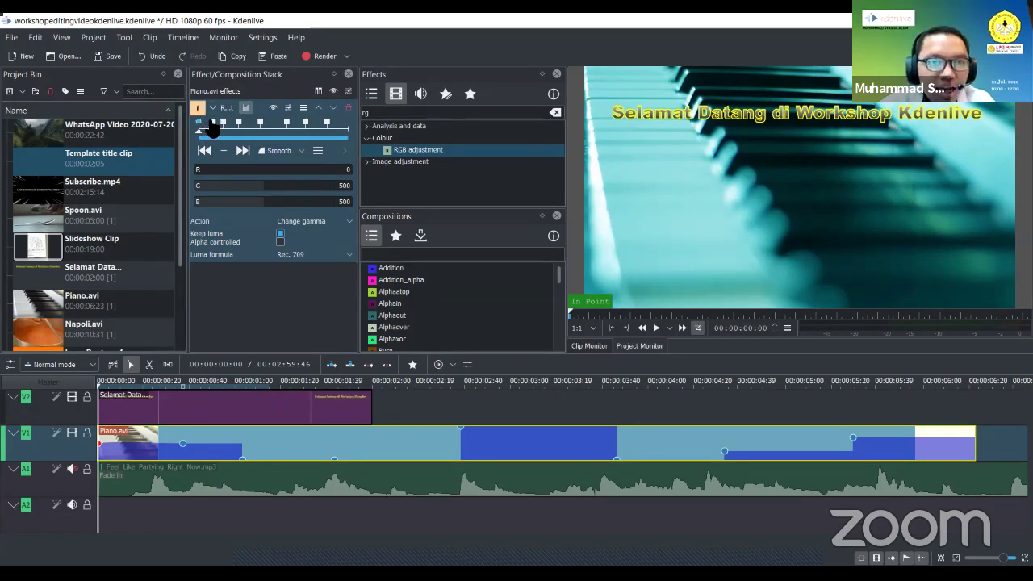
{"action": "left_click", "coordinate": [212, 121]}
{"action": "scroll", "coordinate": [286, 156], "scroll_direction": "up", "scroll_amount": 1}
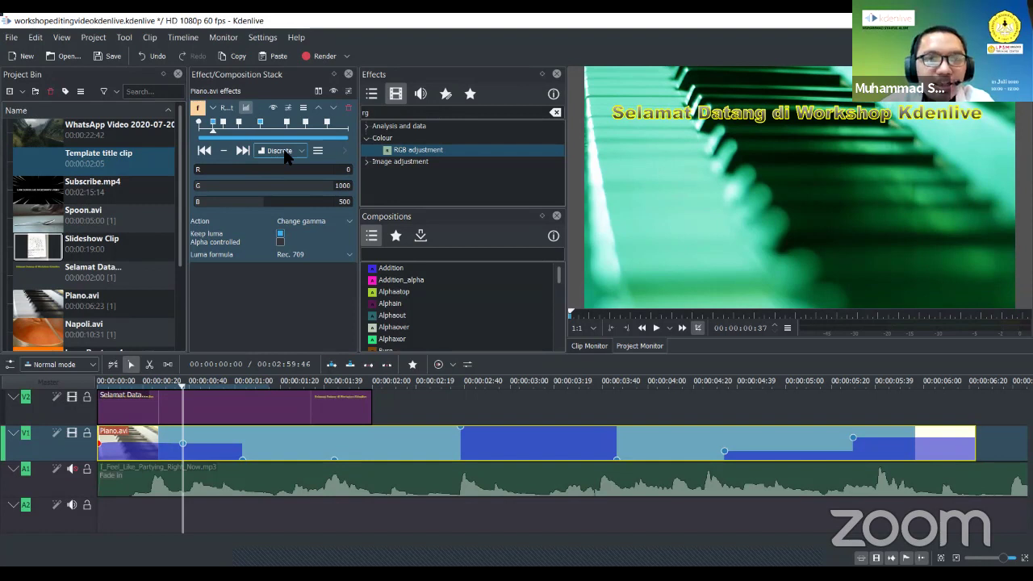
{"action": "scroll", "coordinate": [286, 156], "scroll_direction": "down", "scroll_amount": 1}
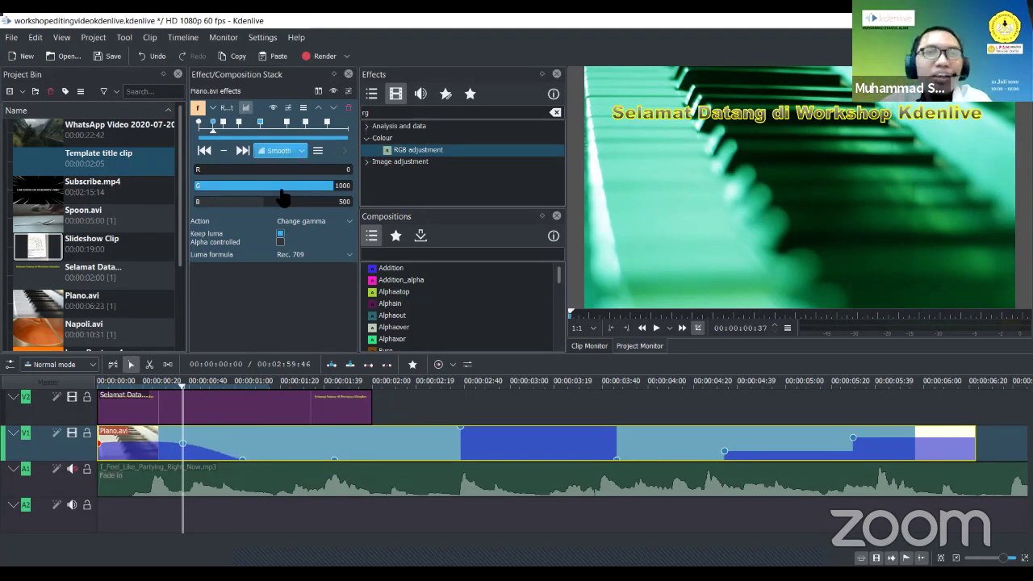
{"action": "left_click", "coordinate": [241, 150]}
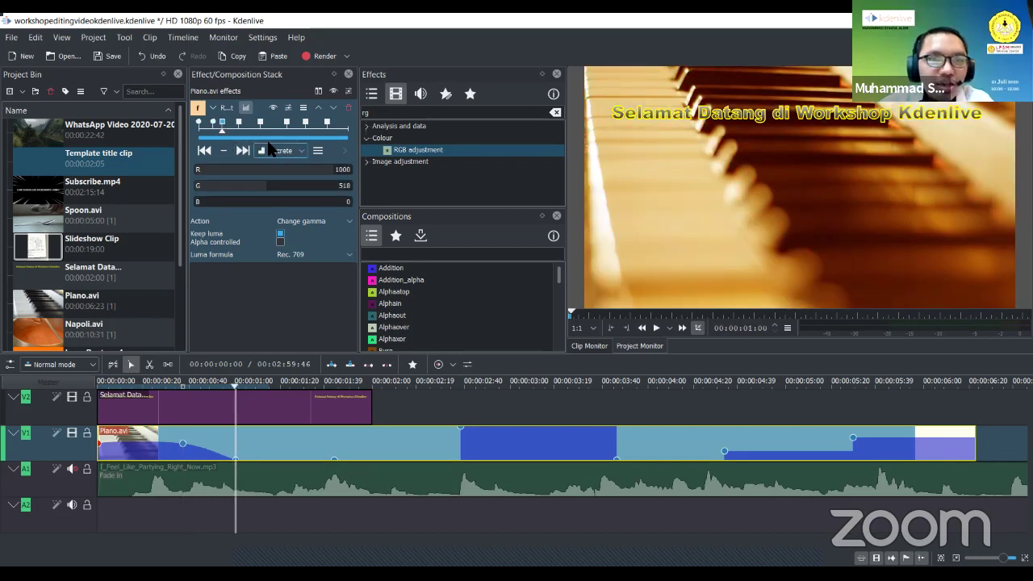
{"action": "left_click", "coordinate": [240, 122]}
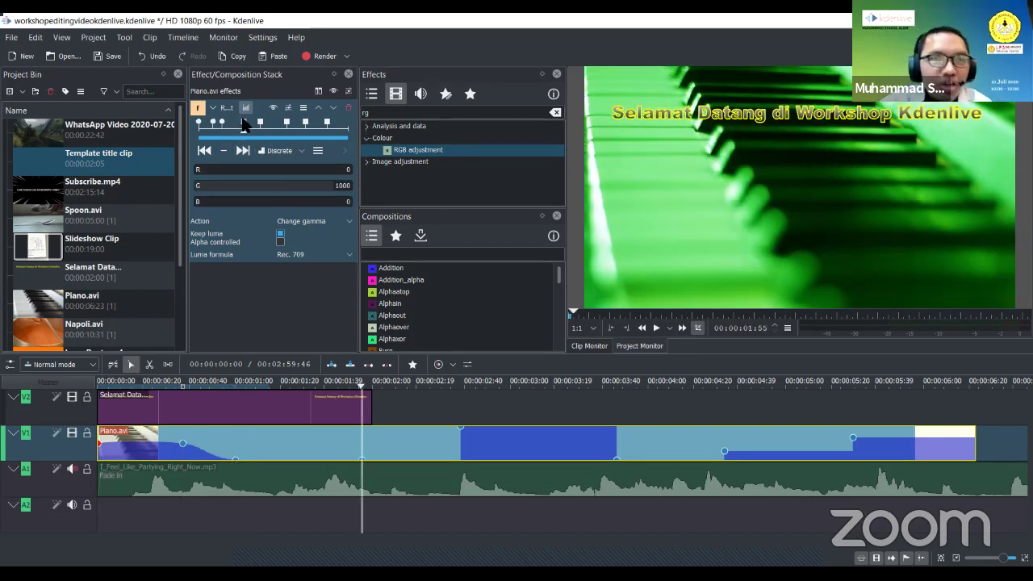
{"action": "left_click", "coordinate": [224, 122]}
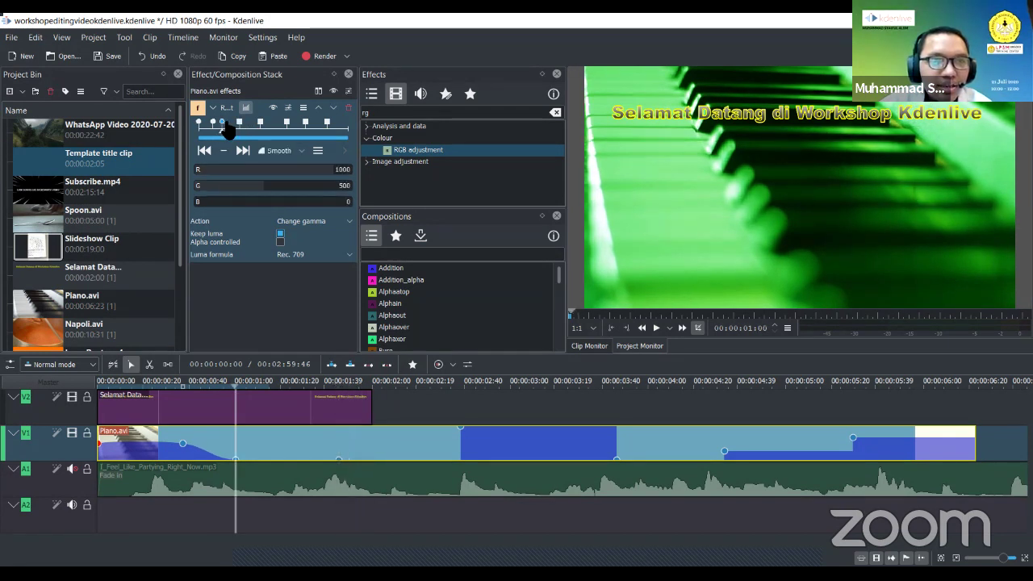
{"action": "left_click", "coordinate": [273, 186]}
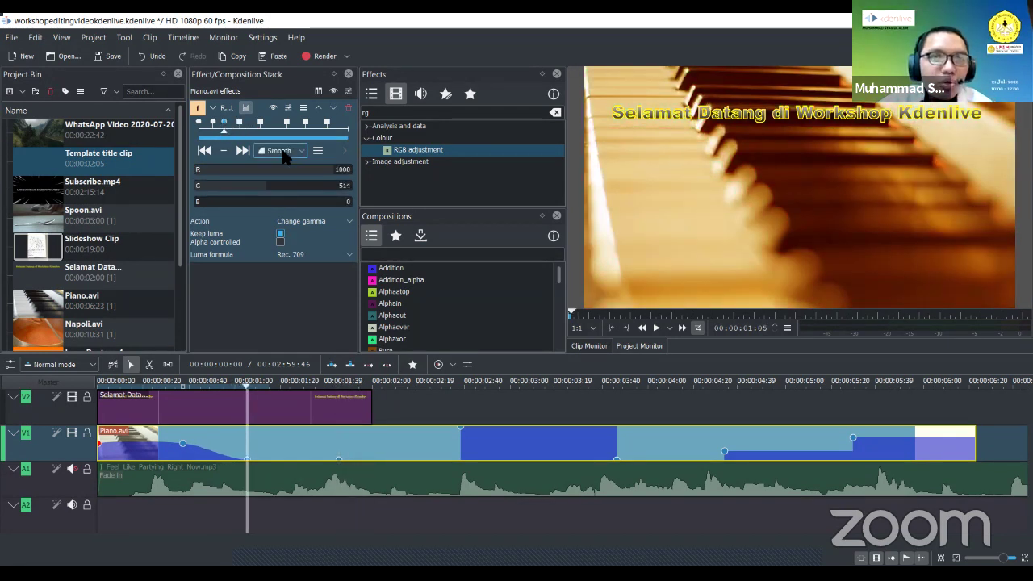
{"action": "left_click", "coordinate": [243, 150]}
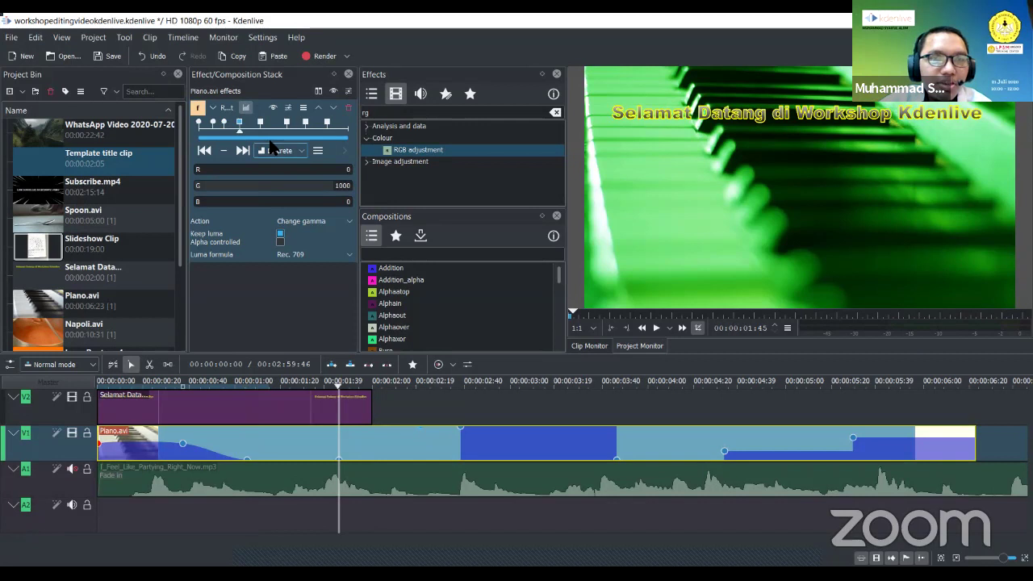
{"action": "left_click", "coordinate": [265, 135]}
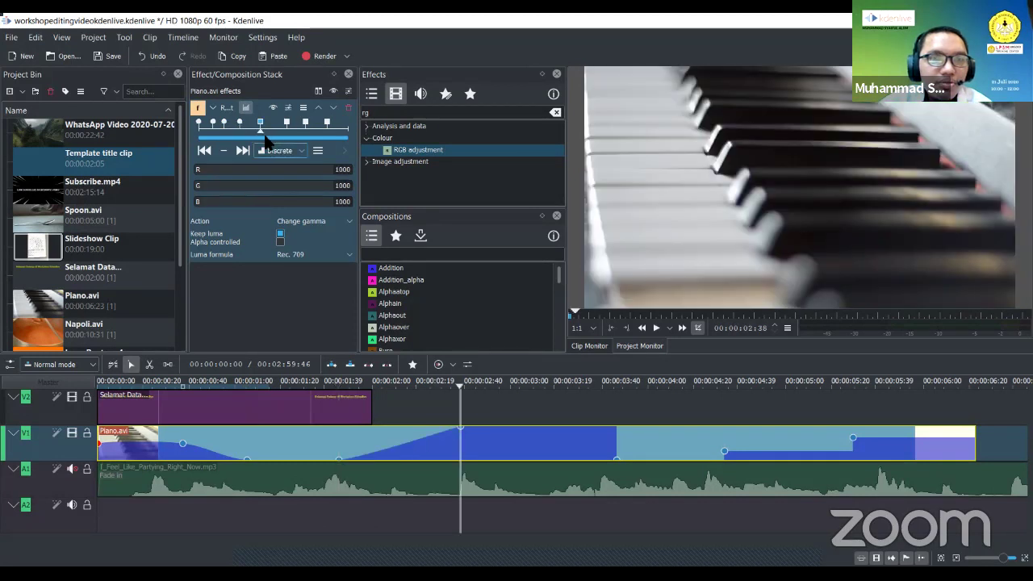
{"action": "left_click", "coordinate": [282, 136]}
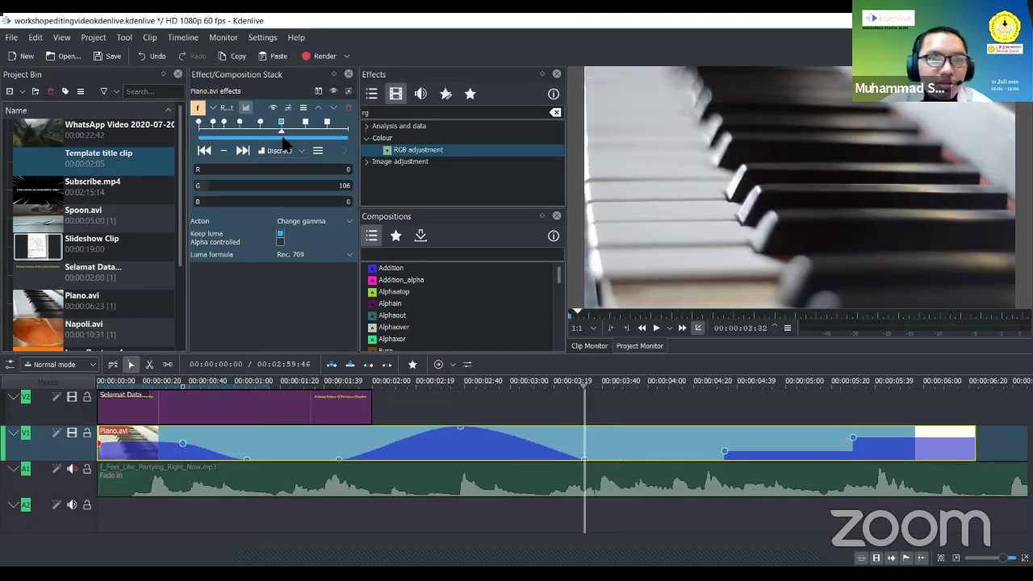
{"action": "key", "text": "alt+Right"}
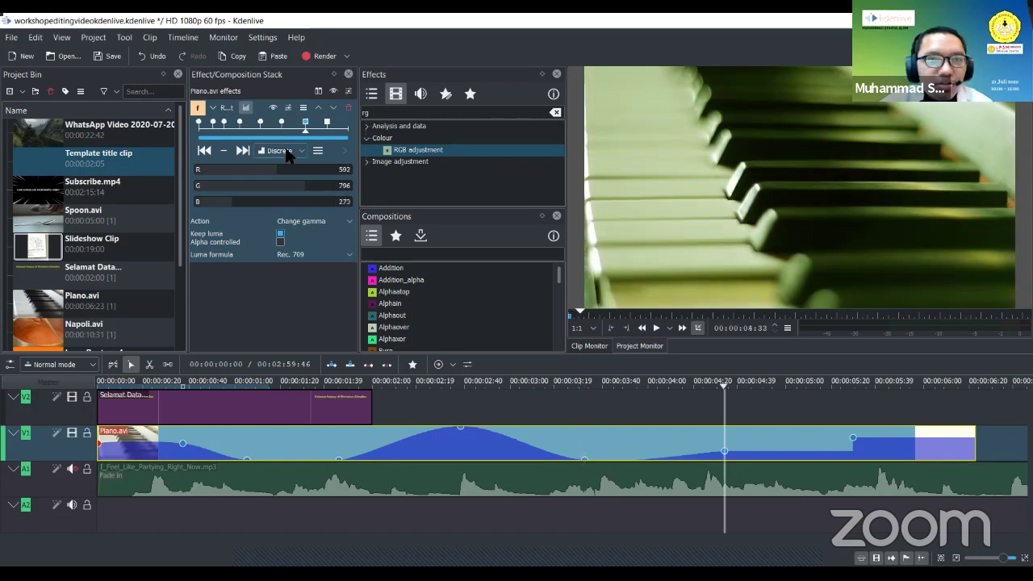
{"action": "key", "text": "alt+Right"}
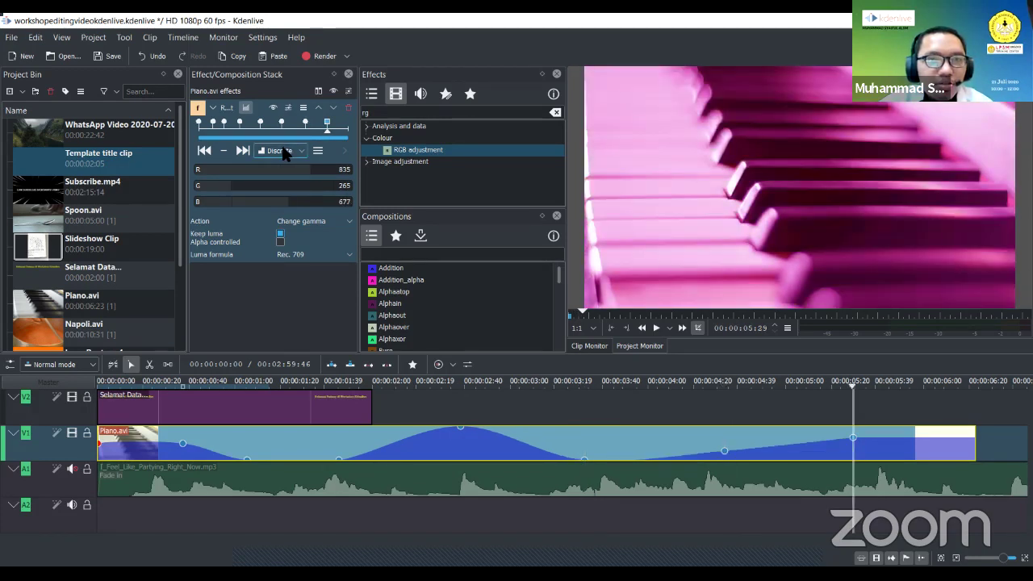
Add a final RGB adjustment keyframe at 00:00:06:02 with R 442, G 831, B 265 and Smooth interpolation
{"action": "key", "text": "alt+Right"}
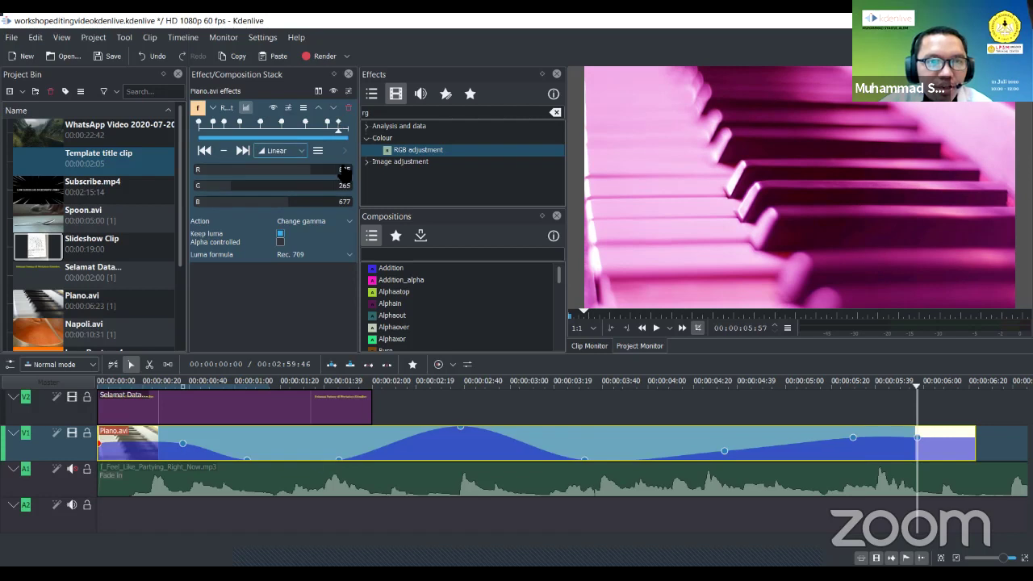
{"action": "mouse_move", "coordinate": [303, 173]}
{"action": "left_mouse_down"}
{"action": "mouse_move", "coordinate": [256, 173]}
{"action": "mouse_move", "coordinate": [242, 186]}
{"action": "mouse_move", "coordinate": [315, 188]}
{"action": "left_mouse_up"}
{"action": "left_click_drag", "start_coordinate": [291, 203], "coordinate": [230, 204]}
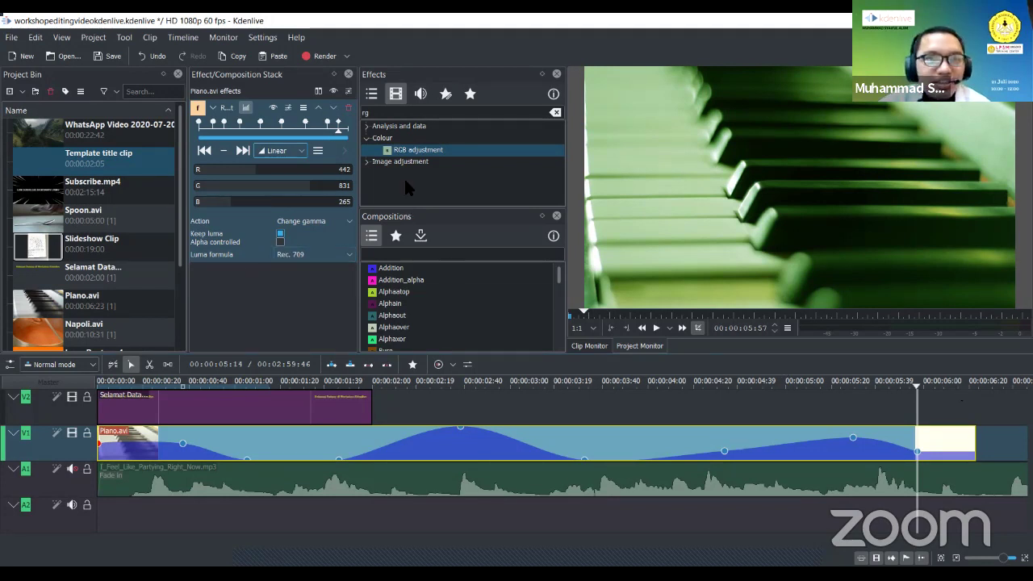
{"action": "left_click", "coordinate": [341, 129]}
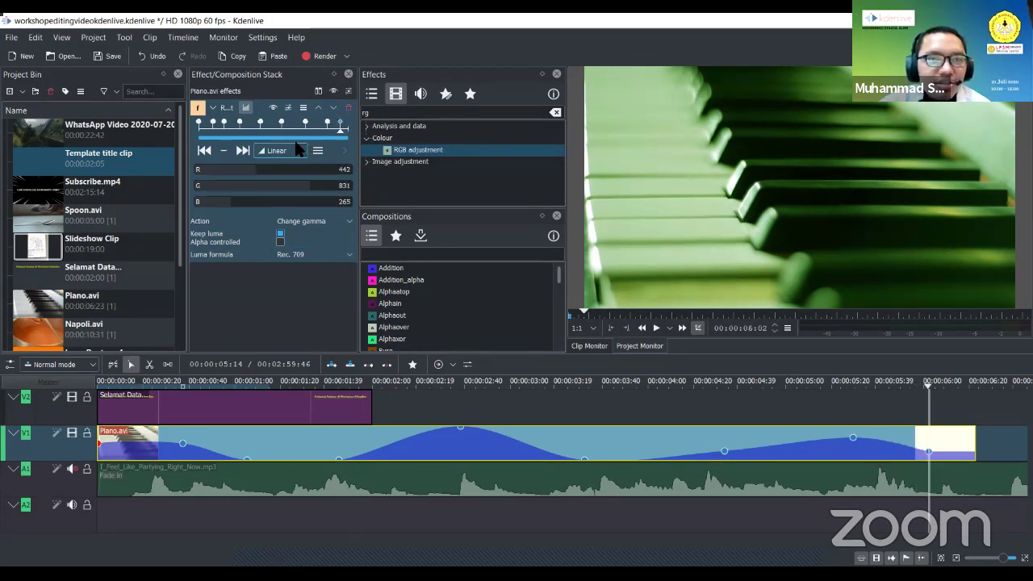
Play Piano.avi from the project start to preview the colour changes with Smooth keyframes, and return to the start
{"action": "left_click_drag", "start_coordinate": [525, 385], "coordinate": [149, 391]}
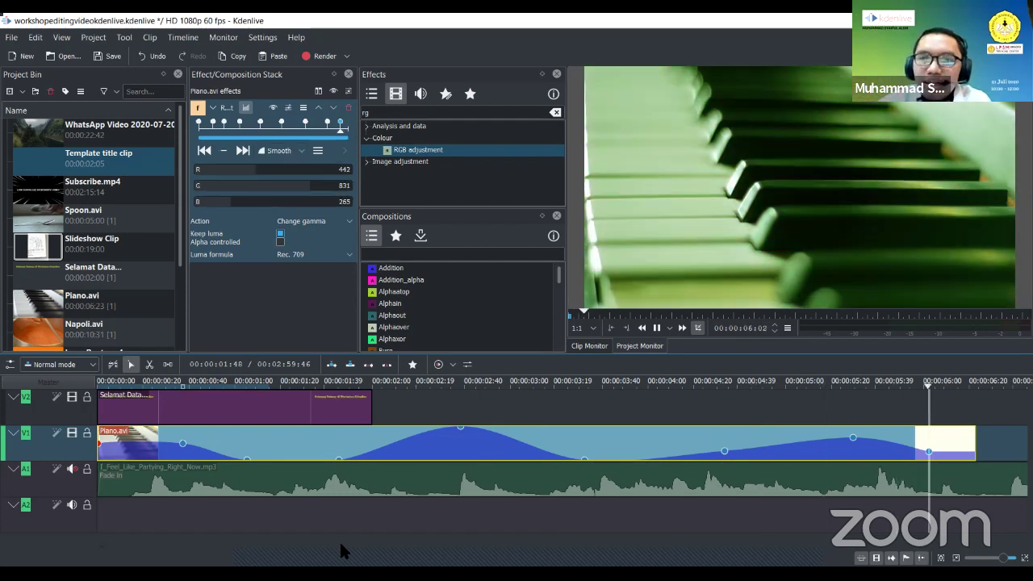
{"action": "key", "text": "space"}
{"action": "key", "text": "j"}
{"action": "key", "text": "j"}
{"action": "key", "text": "j"}
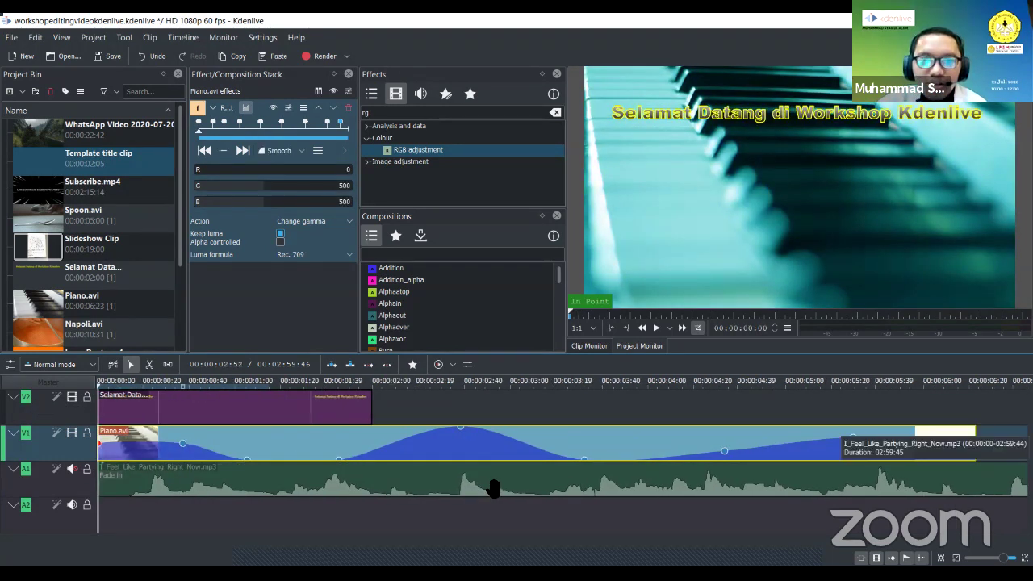
Review the Action choices of the RGB adjustment, keeping Change gamma
{"action": "left_click", "coordinate": [335, 224]}
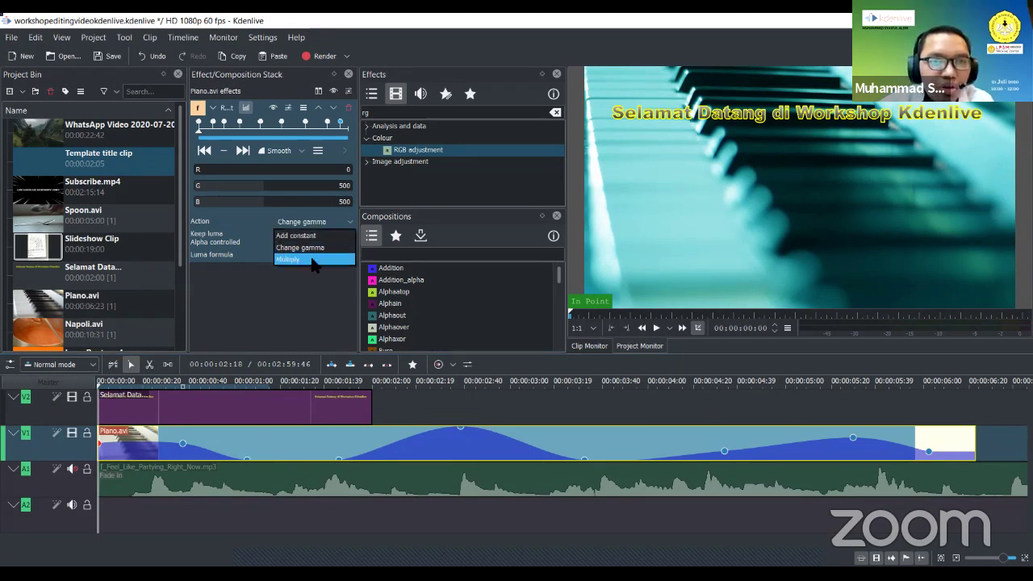
{"action": "left_click", "coordinate": [336, 219]}
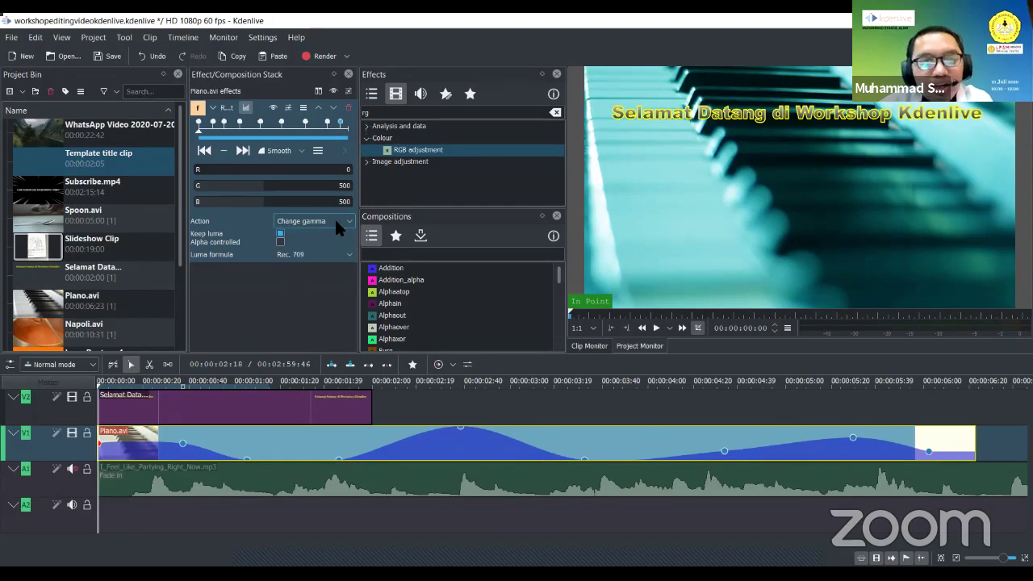
{"action": "left_click", "coordinate": [334, 220]}
{"action": "left_click", "coordinate": [297, 274]}
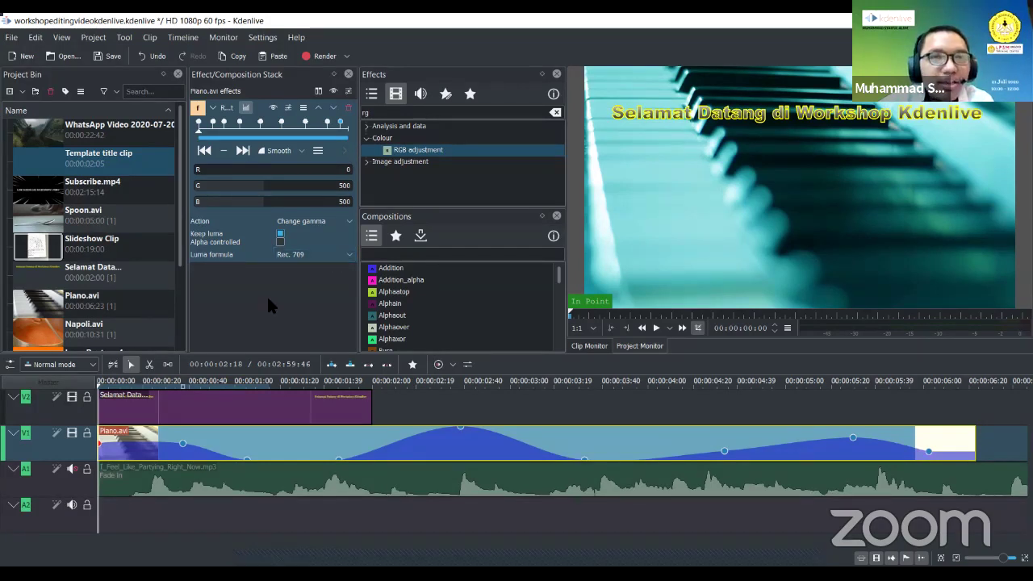
Examine the keyframe options of the RGB adjustment at the second keyframe and at 00:00:02:10
{"action": "left_click", "coordinate": [318, 151]}
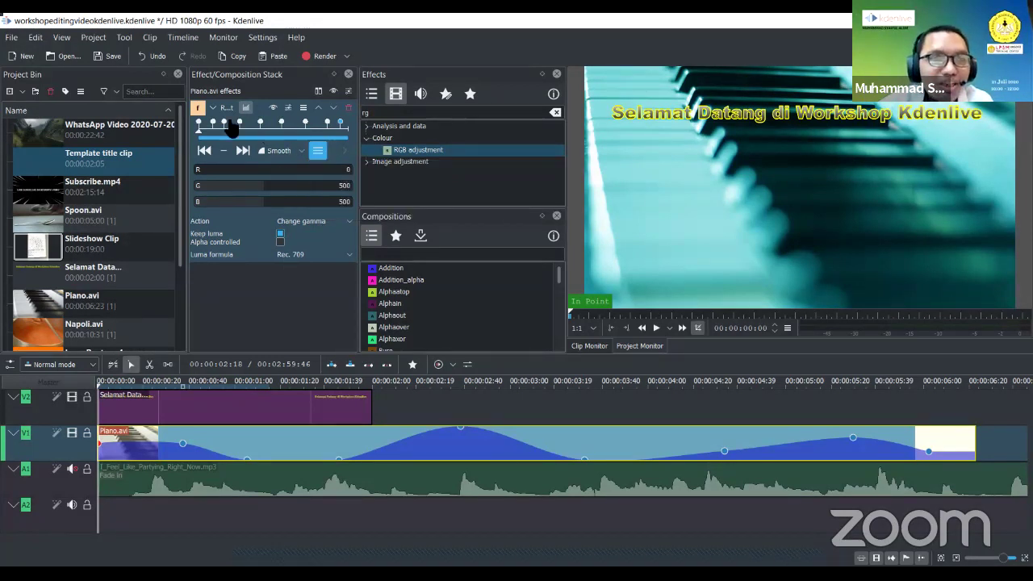
{"action": "left_click", "coordinate": [230, 129]}
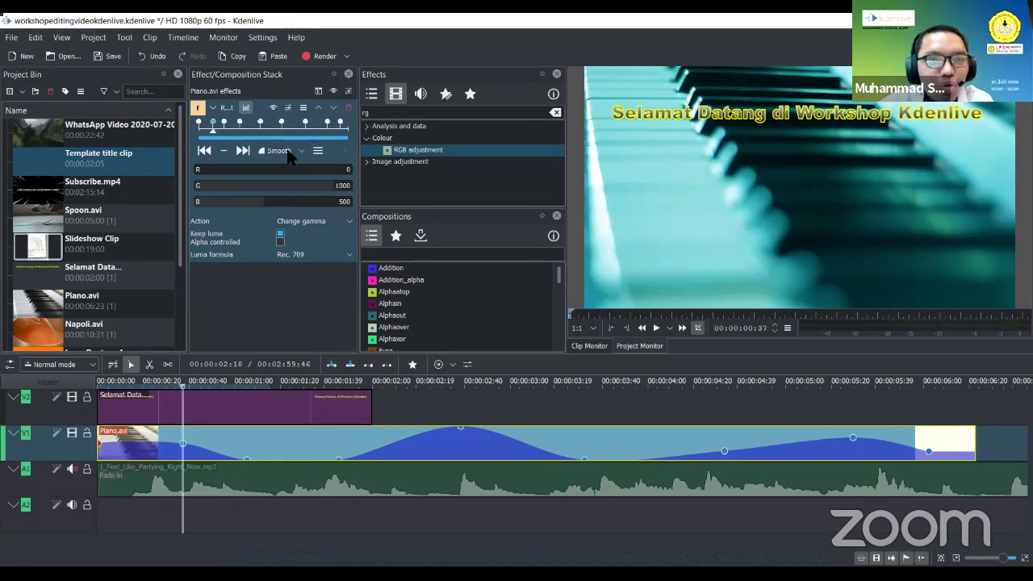
{"action": "left_click", "coordinate": [213, 123]}
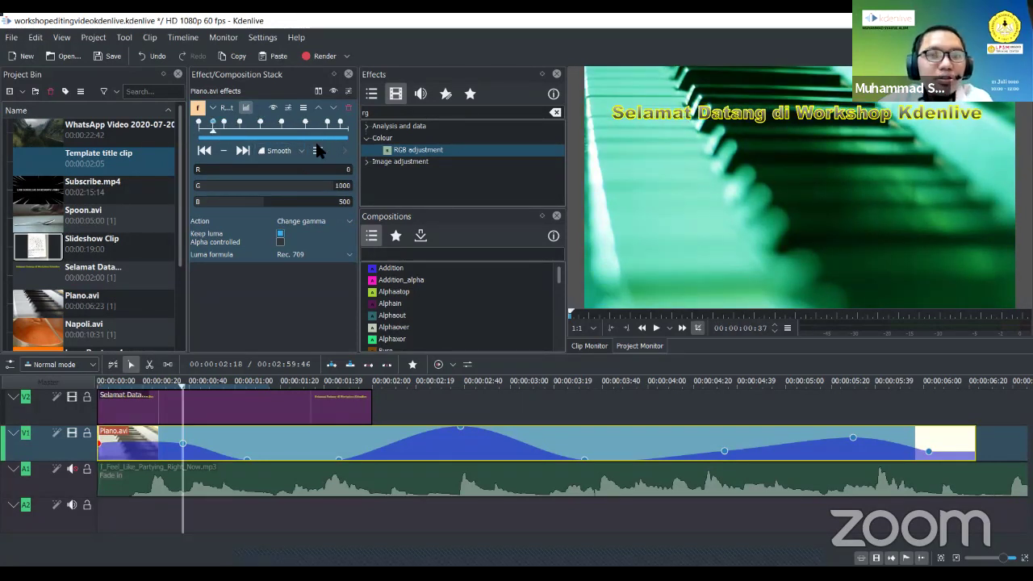
{"action": "left_click", "coordinate": [318, 151]}
{"action": "left_click", "coordinate": [264, 132]}
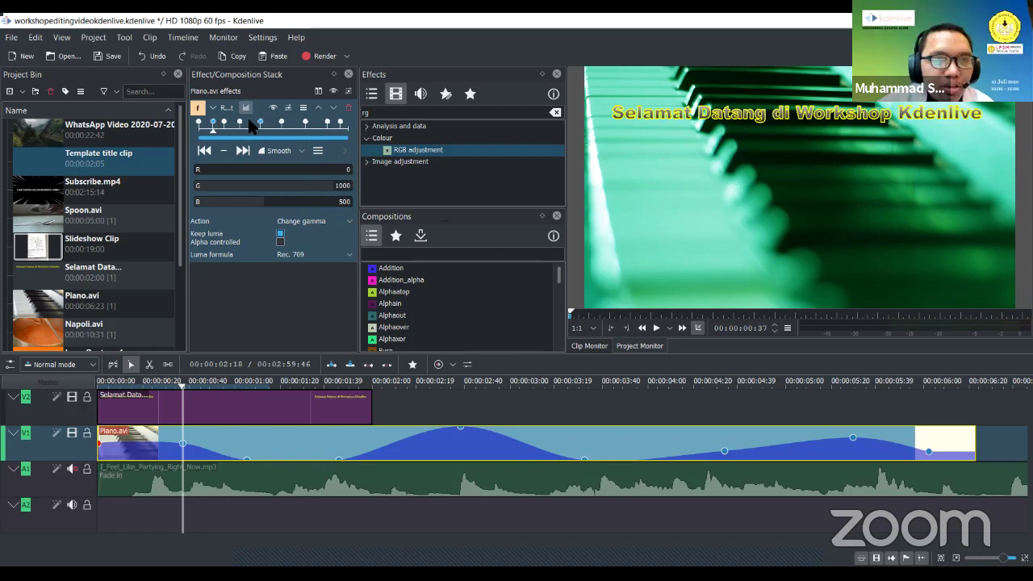
{"action": "left_click", "coordinate": [249, 123]}
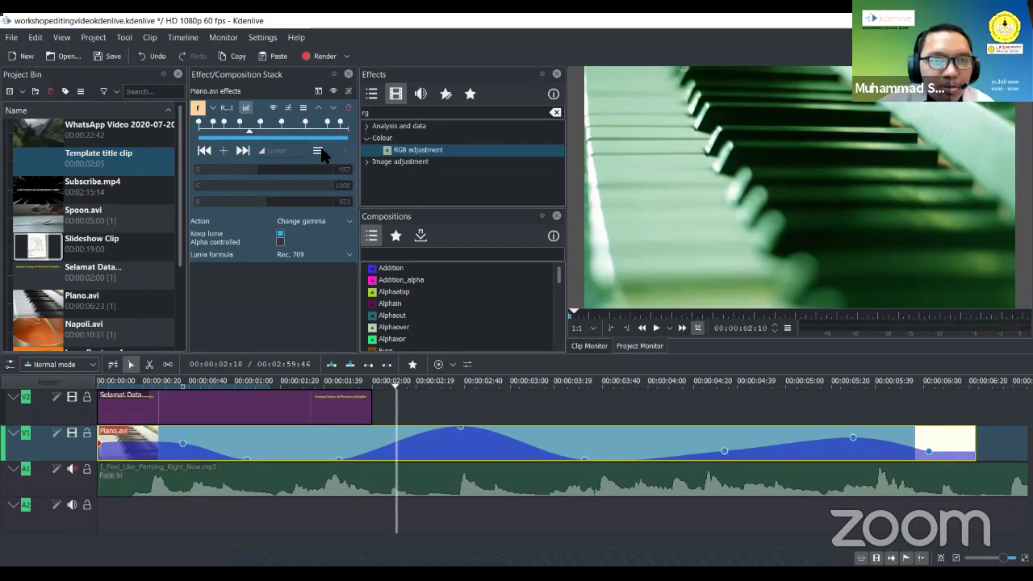
{"action": "left_click", "coordinate": [318, 150]}
{"action": "left_click", "coordinate": [253, 127]}
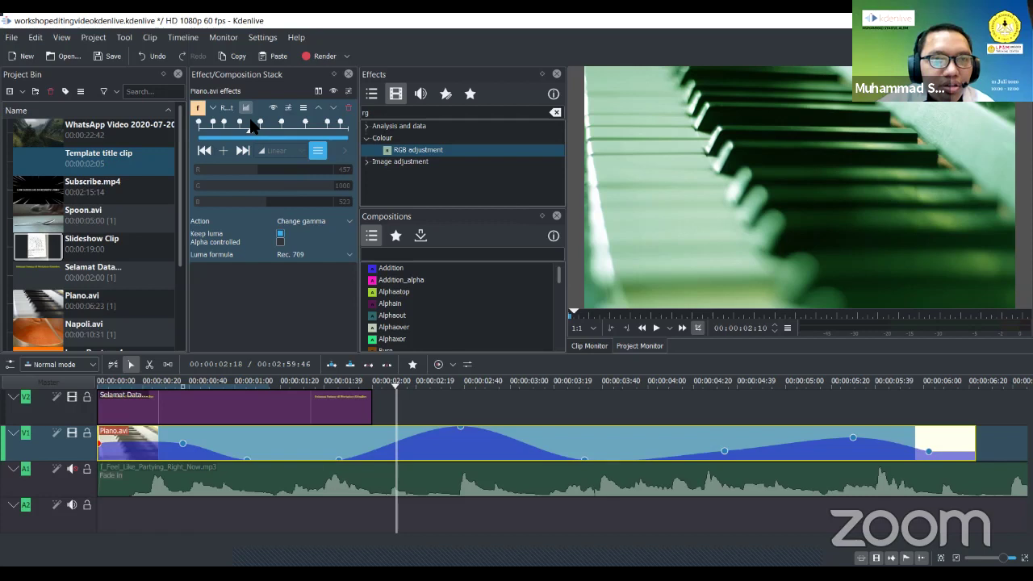
Import the copied keyframe data, mapping G to B with destination range 0 to 1000 and a limit of 20 keyframes
{"action": "left_click", "coordinate": [318, 150]}
{"action": "left_click", "coordinate": [410, 227]}
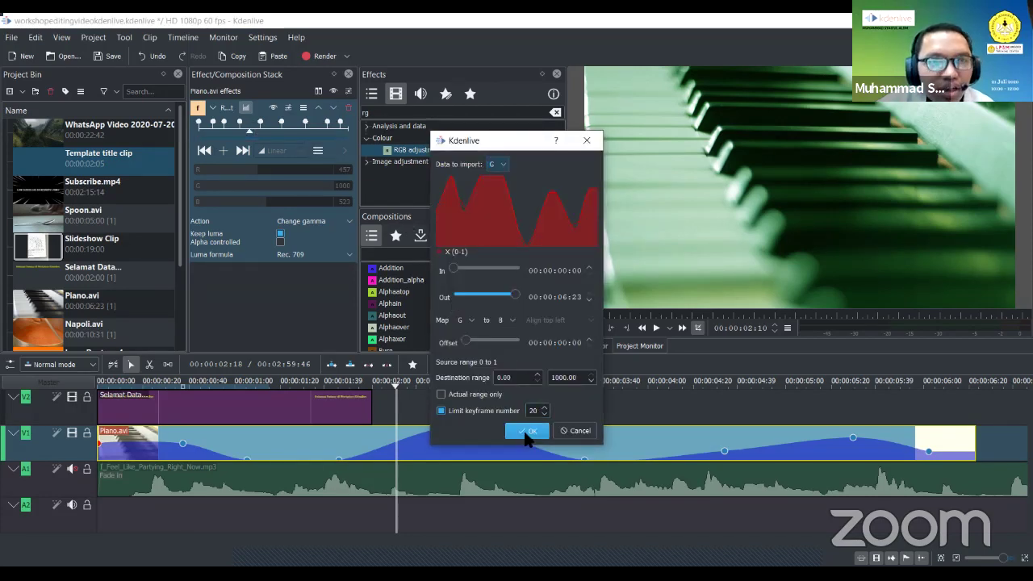
{"action": "left_click", "coordinate": [529, 429]}
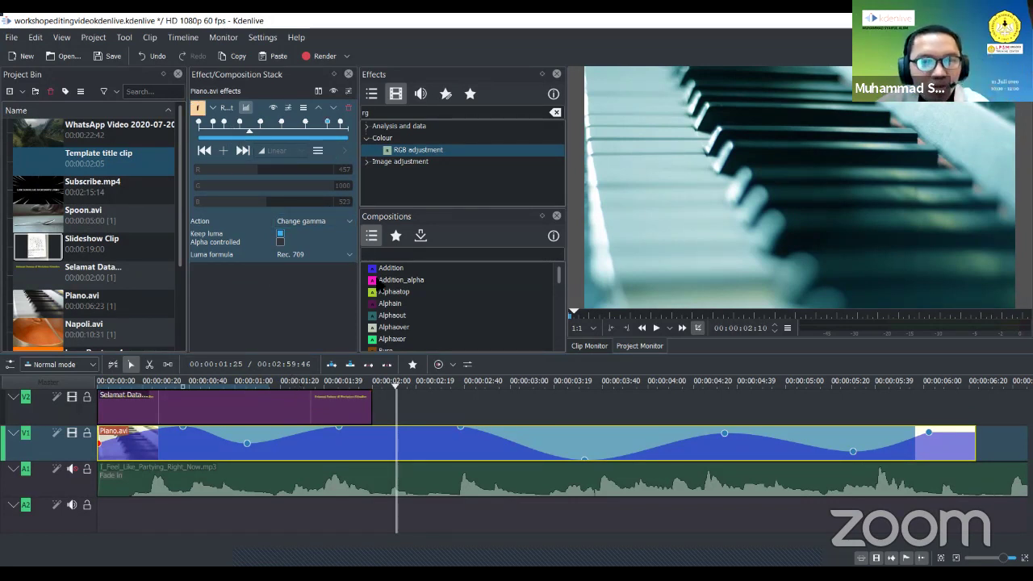
Reselect Piano.avi and play it from the project start to preview the imported blue keyframe values
{"action": "left_click", "coordinate": [279, 488]}
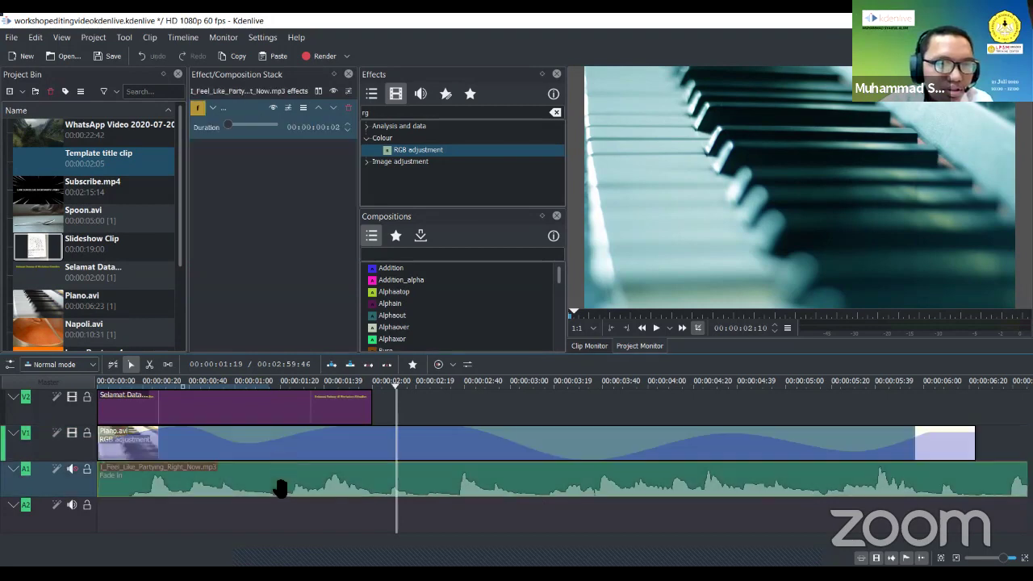
{"action": "left_click", "coordinate": [276, 443]}
{"action": "left_click_drag", "start_coordinate": [396, 390], "coordinate": [59, 393]}
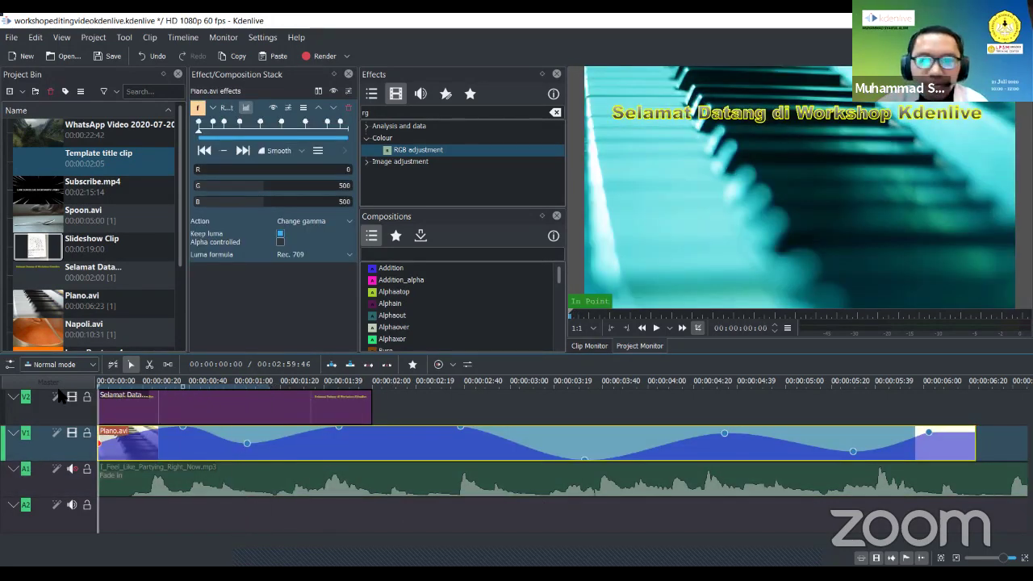
{"action": "key", "text": "space"}
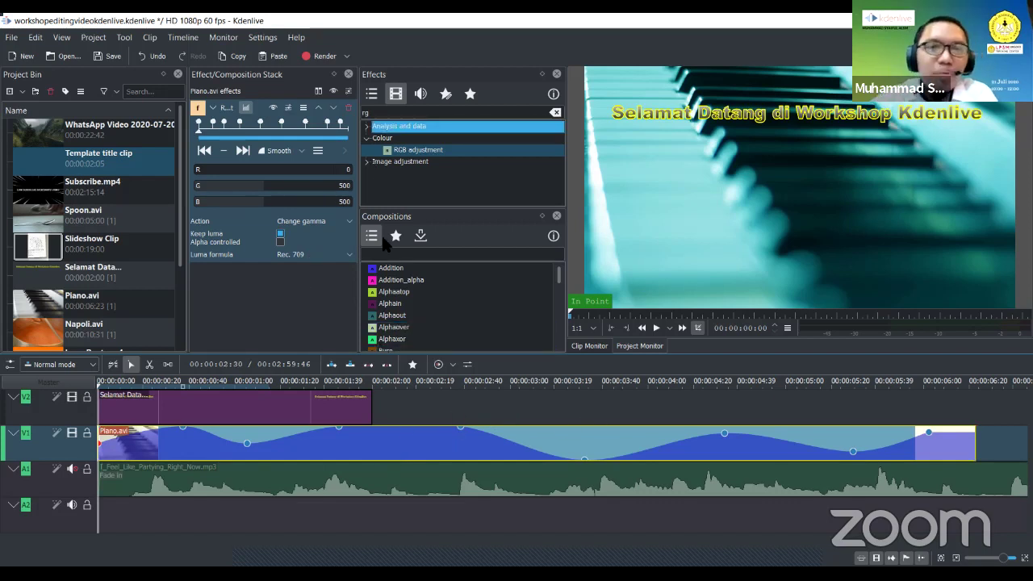
Expand the Analysis and data, Colour and Image adjustment categories to view the matching RGB effects, and return to the effect search
{"action": "left_click", "coordinate": [368, 138]}
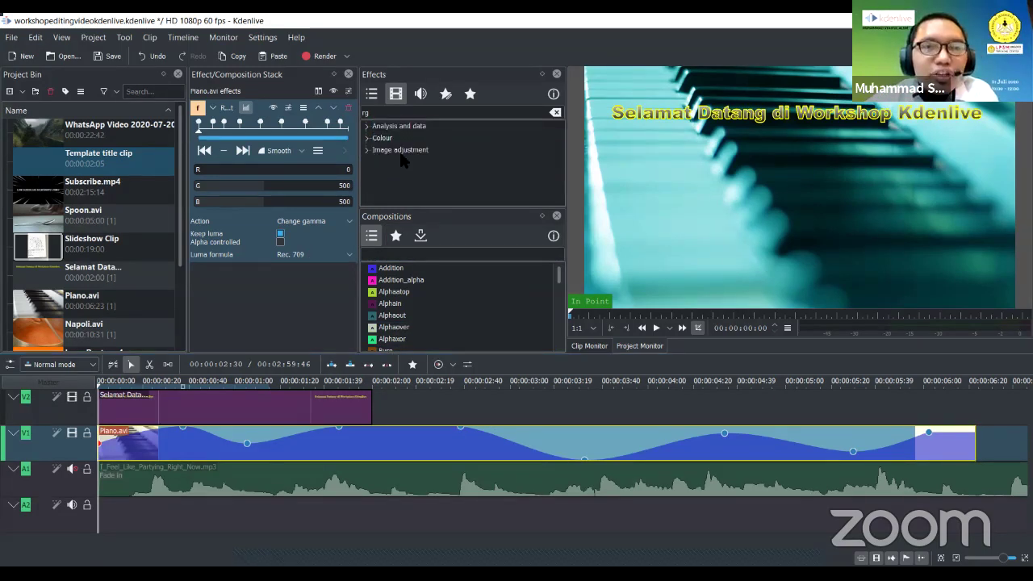
{"action": "left_click", "coordinate": [367, 127]}
{"action": "left_click", "coordinate": [369, 163]}
{"action": "left_click", "coordinate": [368, 162]}
{"action": "left_click", "coordinate": [367, 150]}
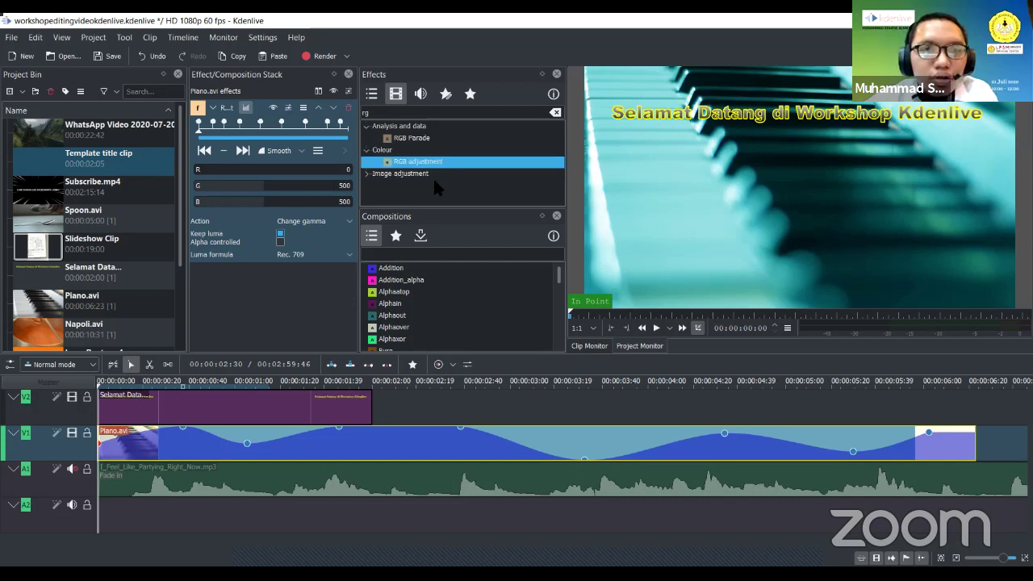
{"action": "left_click", "coordinate": [368, 174]}
{"action": "left_click", "coordinate": [393, 113]}
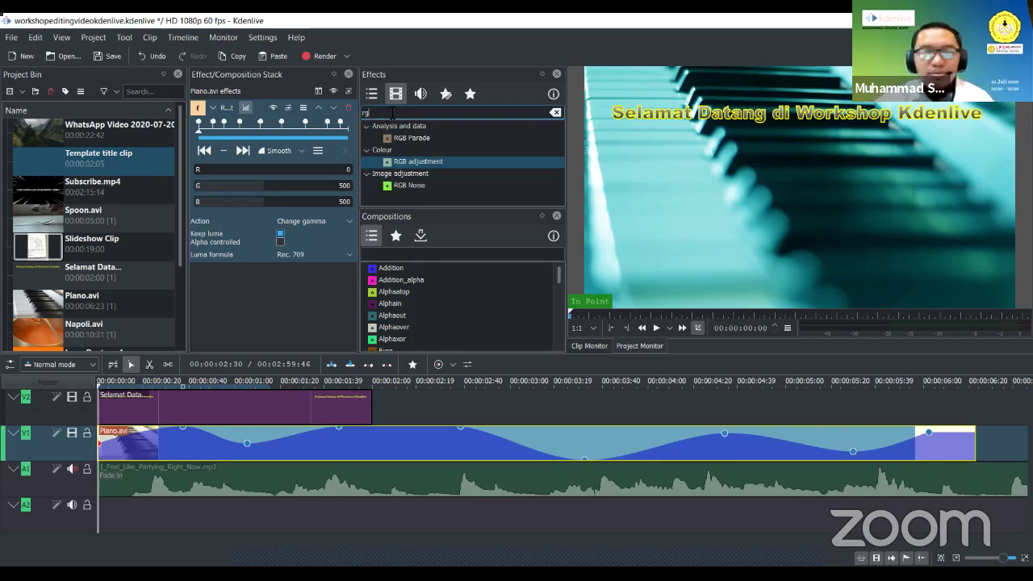
Clear the RGB effect search and select the Chroma Key: Basic effect in the Alpha/Transform category
{"action": "key", "text": "BackSpace"}
{"action": "key", "text": "BackSpace"}
{"action": "type", "text": "c"}
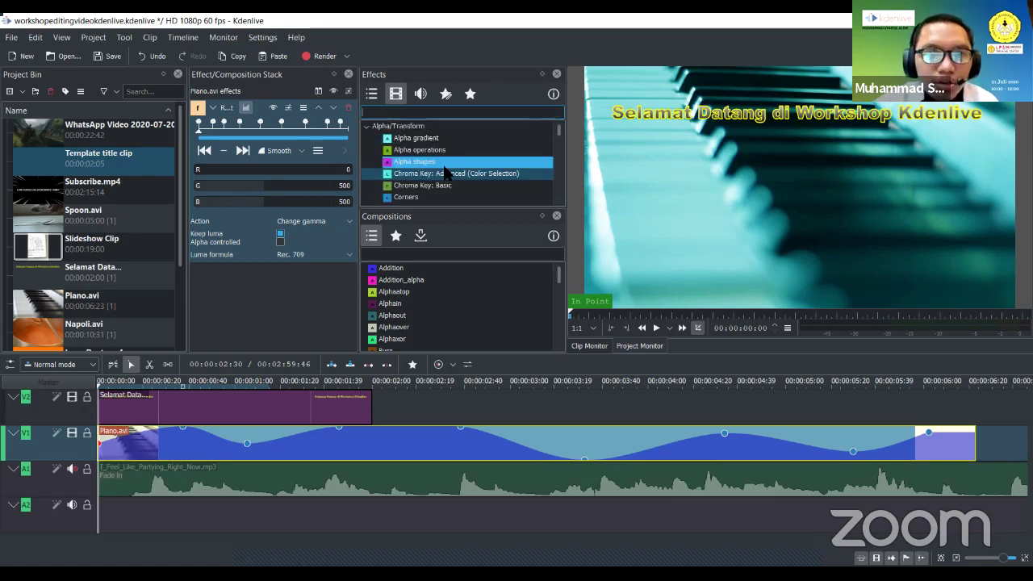
{"action": "scroll", "coordinate": [400, 161], "scroll_direction": "down", "scroll_amount": 1}
{"action": "left_click", "coordinate": [412, 152]}
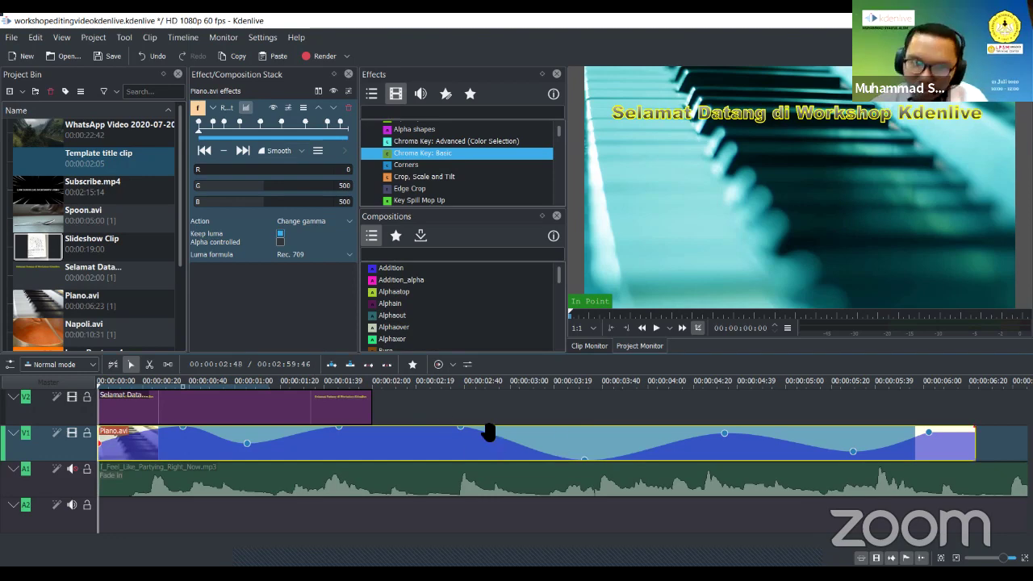
Move the Billard.avi clip about one second later on track V1
{"action": "scroll", "coordinate": [521, 440], "scroll_direction": "down", "scroll_amount": 1}
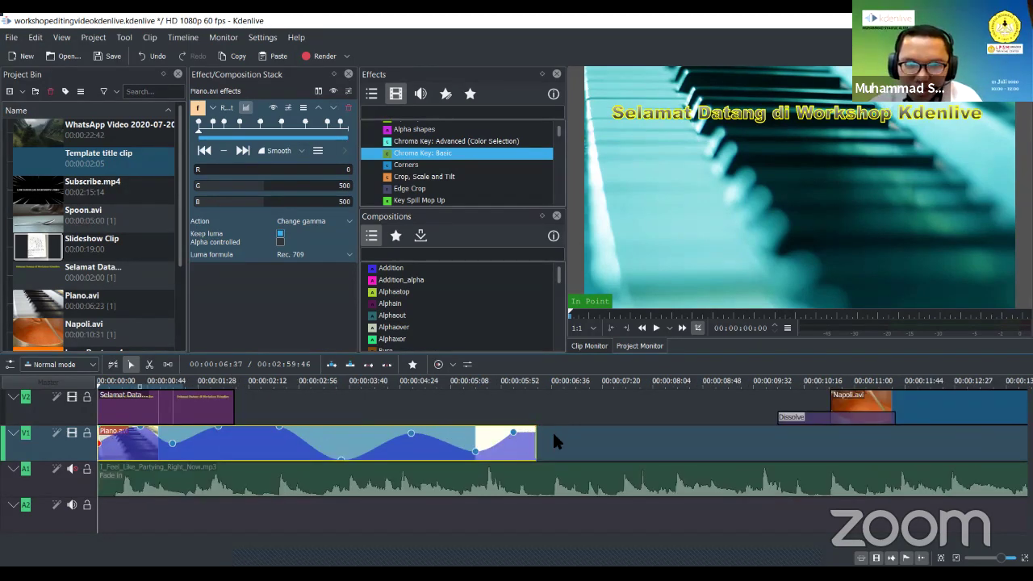
{"action": "scroll", "coordinate": [555, 440], "scroll_direction": "down", "scroll_amount": 3}
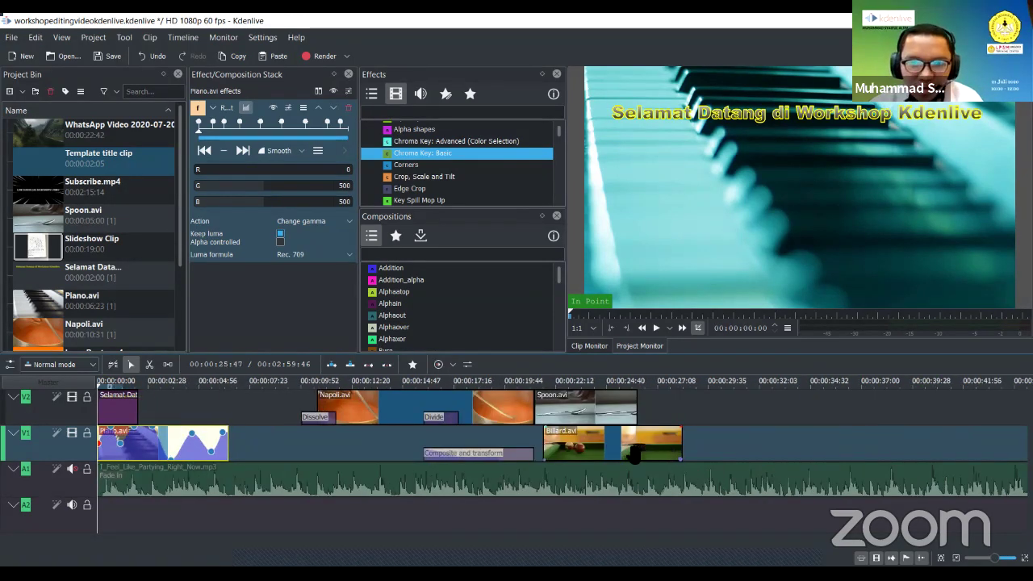
{"action": "left_click", "coordinate": [635, 457]}
{"action": "left_click_drag", "start_coordinate": [634, 456], "coordinate": [655, 457]}
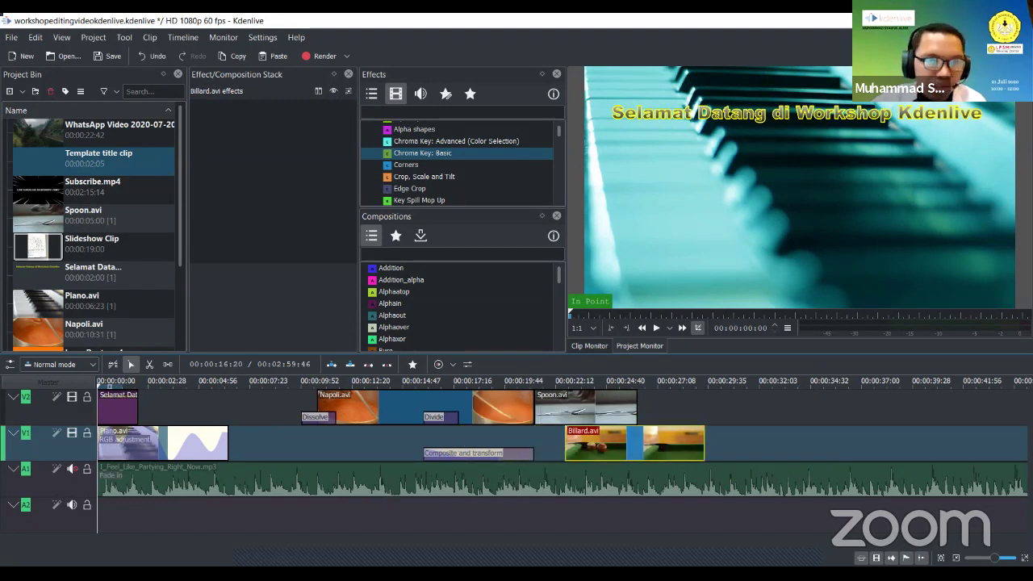
Clear the clip selection and move the playhead back to the start of the project
{"action": "left_click", "coordinate": [247, 439]}
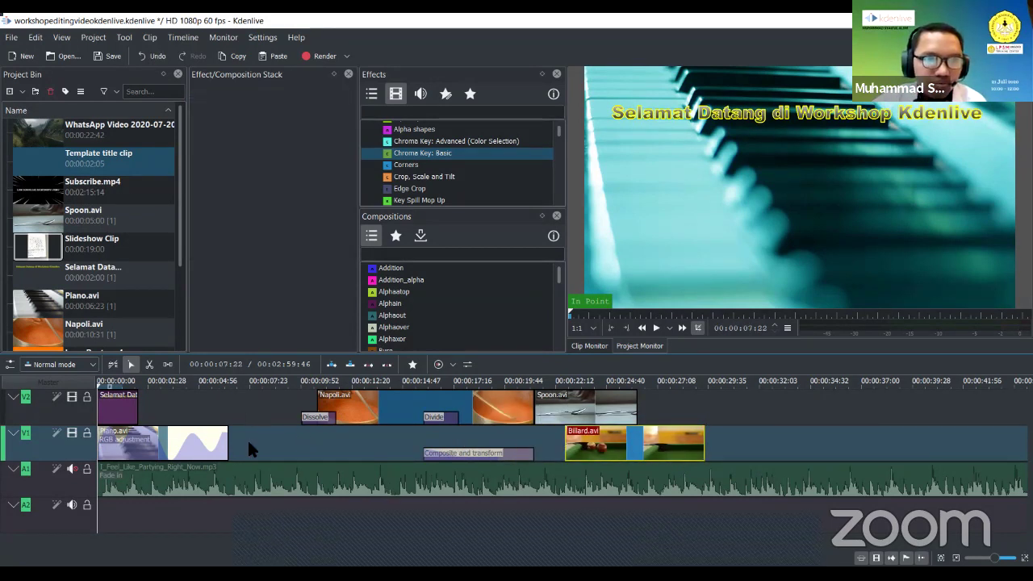
{"action": "key", "text": "Home"}
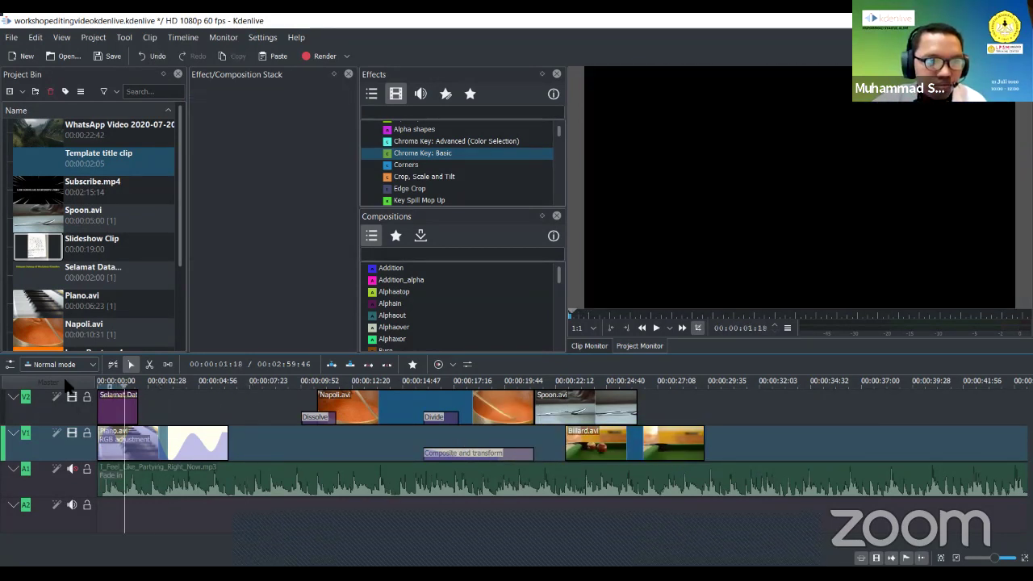
Replace the RGB adjustment effect on the Piano.avi clip with the Chroma Key: Basic effect
{"action": "scroll", "coordinate": [168, 436], "scroll_direction": "up", "scroll_amount": 2}
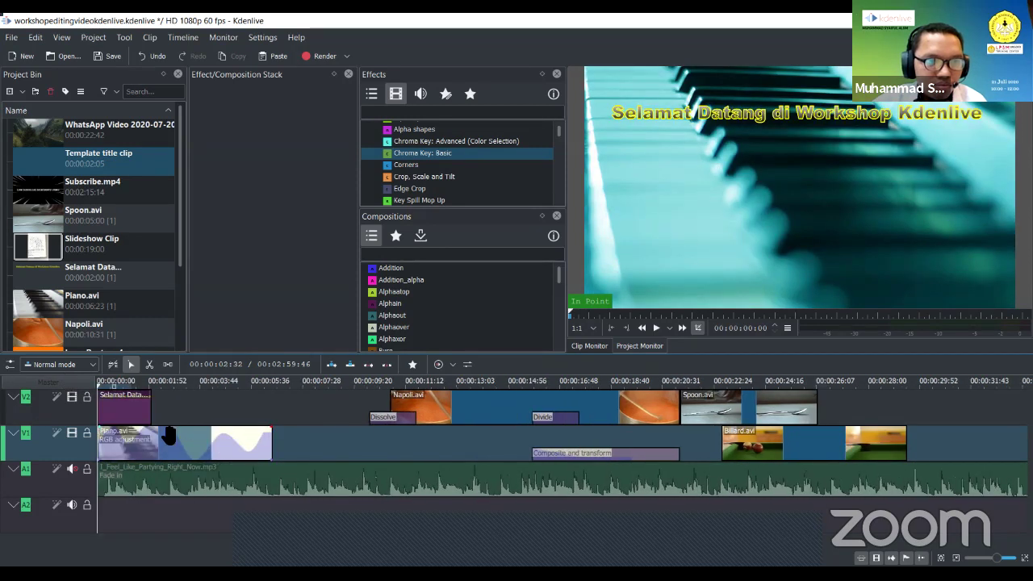
{"action": "scroll", "coordinate": [214, 432], "scroll_direction": "up", "scroll_amount": 2}
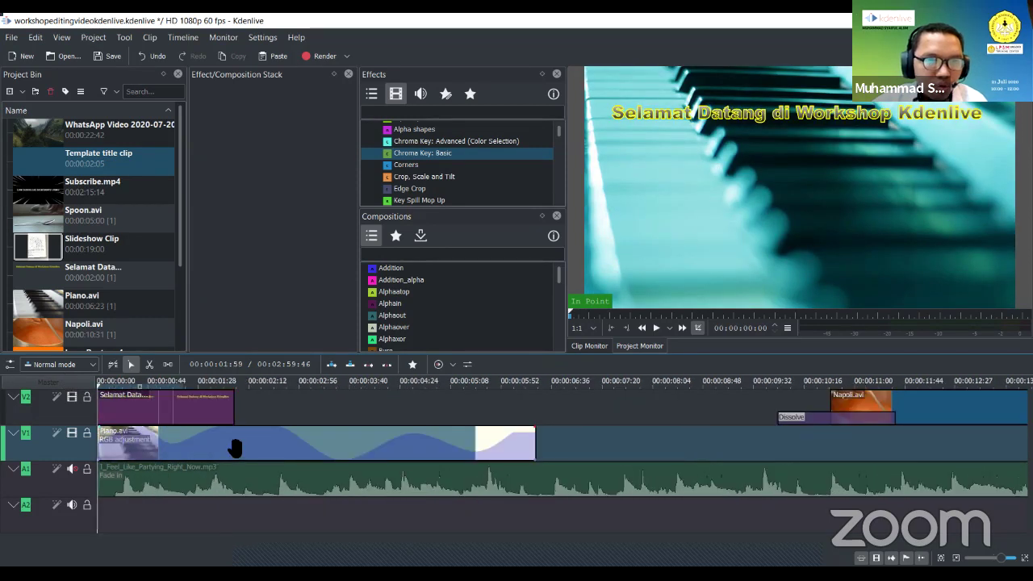
{"action": "left_click", "coordinate": [233, 450]}
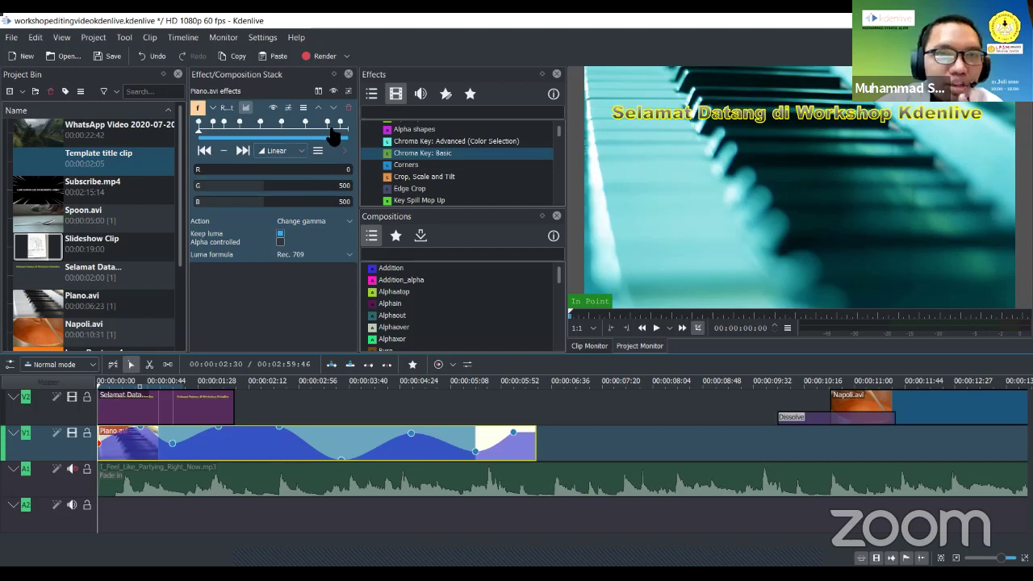
{"action": "left_click", "coordinate": [348, 108]}
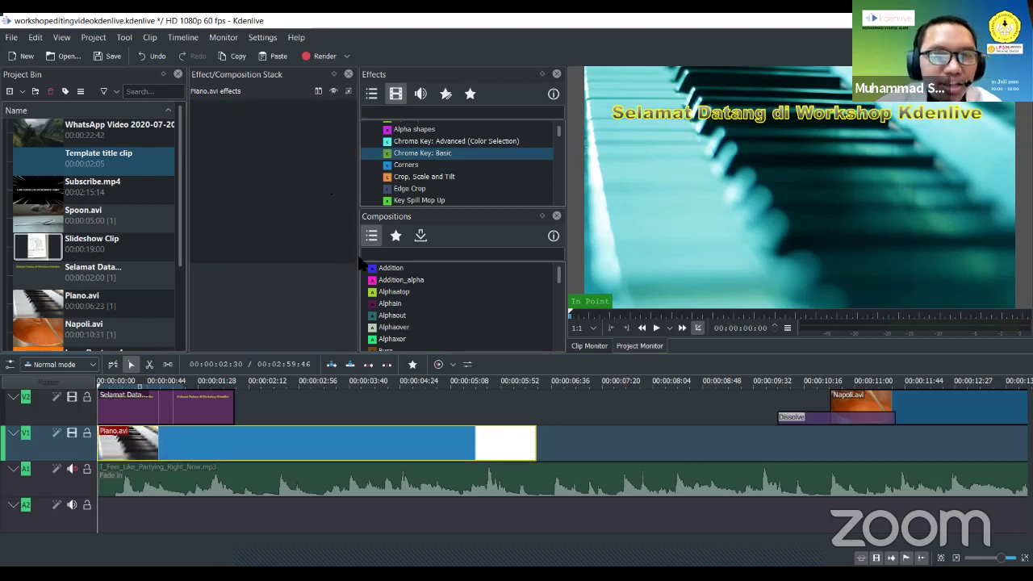
{"action": "left_click", "coordinate": [455, 154]}
{"action": "mouse_move", "coordinate": [452, 158]}
{"action": "left_mouse_down"}
{"action": "mouse_move", "coordinate": [254, 305]}
{"action": "mouse_move", "coordinate": [271, 453]}
{"action": "left_mouse_up"}
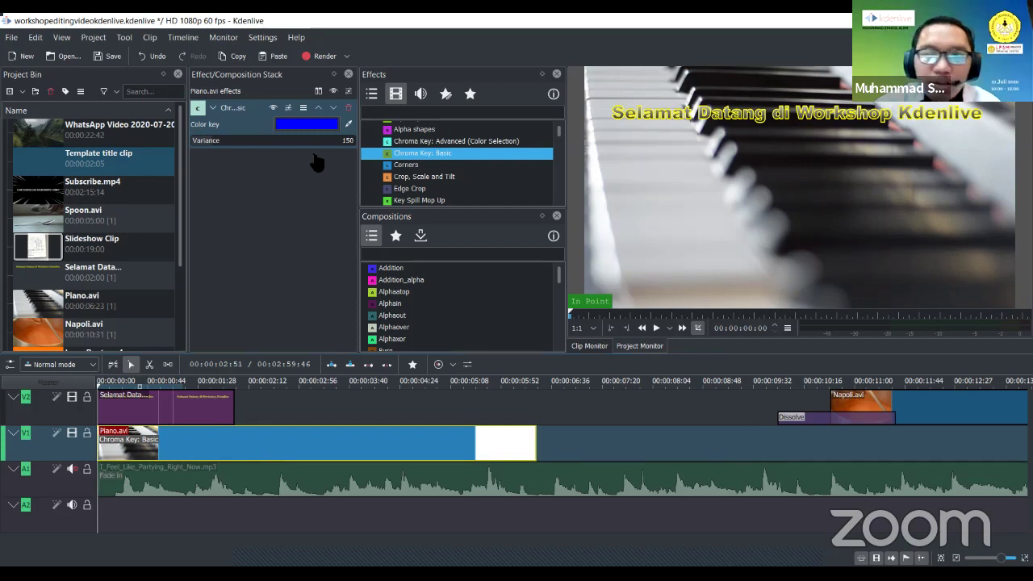
{"action": "left_click", "coordinate": [317, 129]}
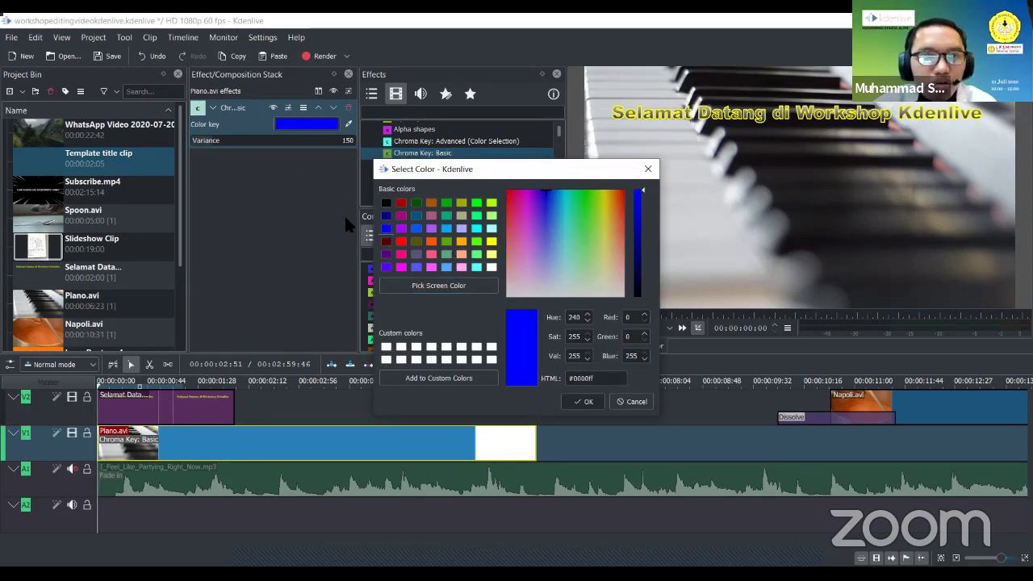
{"action": "left_click", "coordinate": [296, 216]}
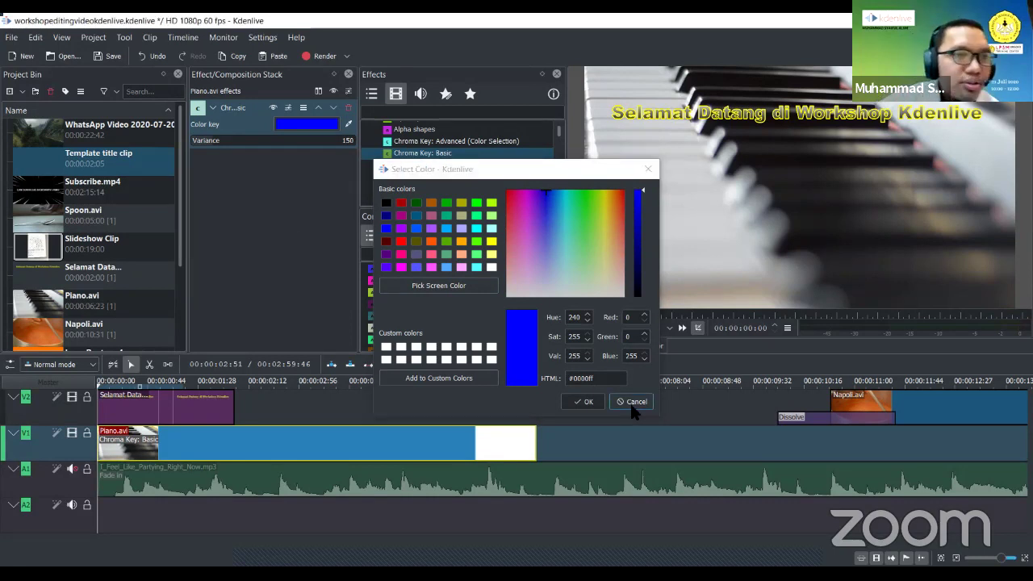
{"action": "left_click", "coordinate": [633, 403]}
Shift the Piano.avi clip to about 9 s on V1 and try to place Subscribe.mp4 at the start of that track
{"action": "key", "text": "Down"}
{"action": "left_click_drag", "start_coordinate": [495, 445], "coordinate": [819, 445]}
{"action": "left_click_drag", "start_coordinate": [96, 190], "coordinate": [156, 430]}
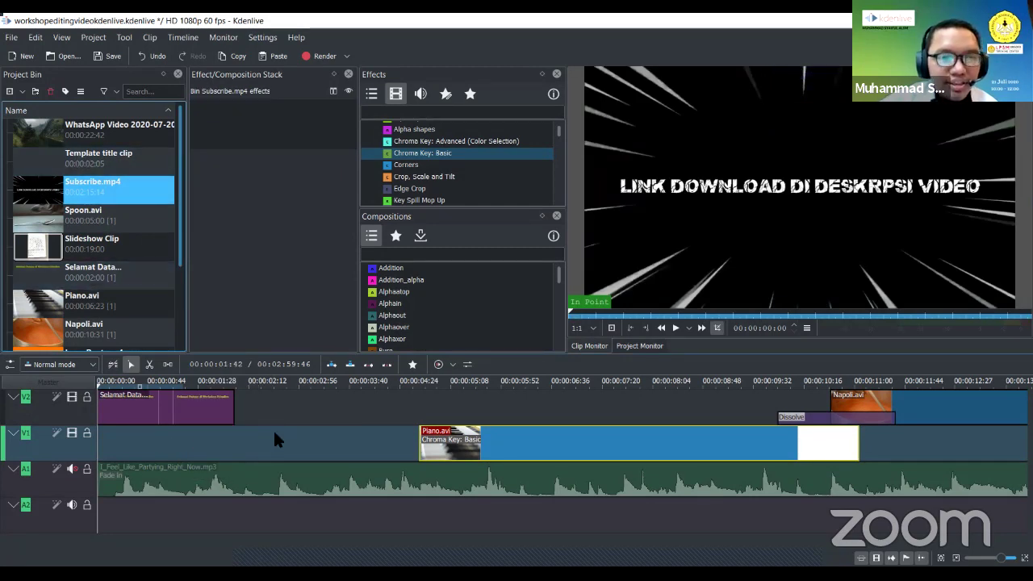
{"action": "left_click_drag", "start_coordinate": [566, 448], "coordinate": [763, 444]}
{"action": "left_click_drag", "start_coordinate": [93, 190], "coordinate": [188, 443]}
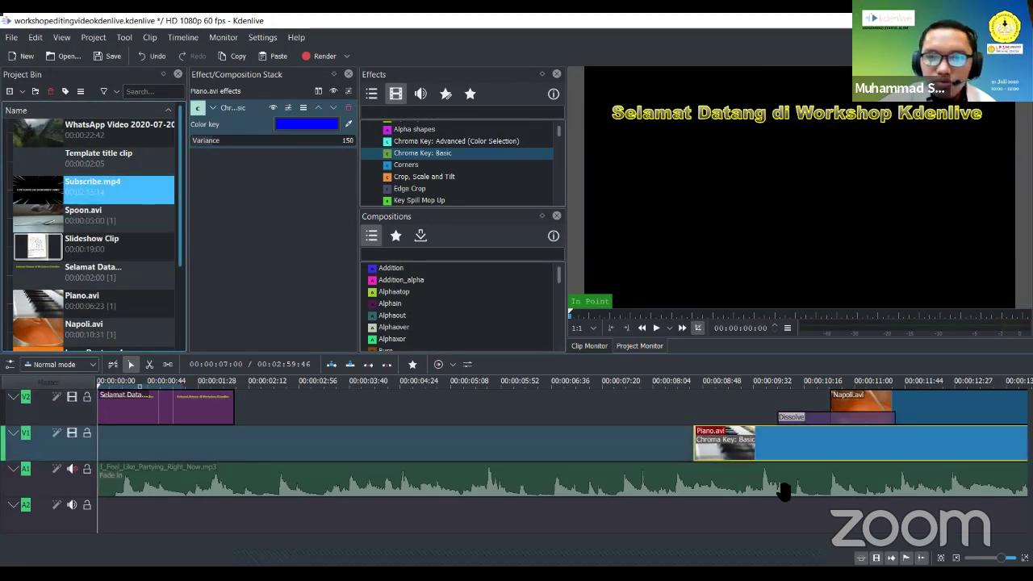
Move the Billard.avi clip to about 32 s and the Piano.avi clip to about 18 s on track V1
{"action": "scroll", "coordinate": [783, 444], "scroll_direction": "down", "scroll_amount": 4}
{"action": "left_click", "coordinate": [888, 456]}
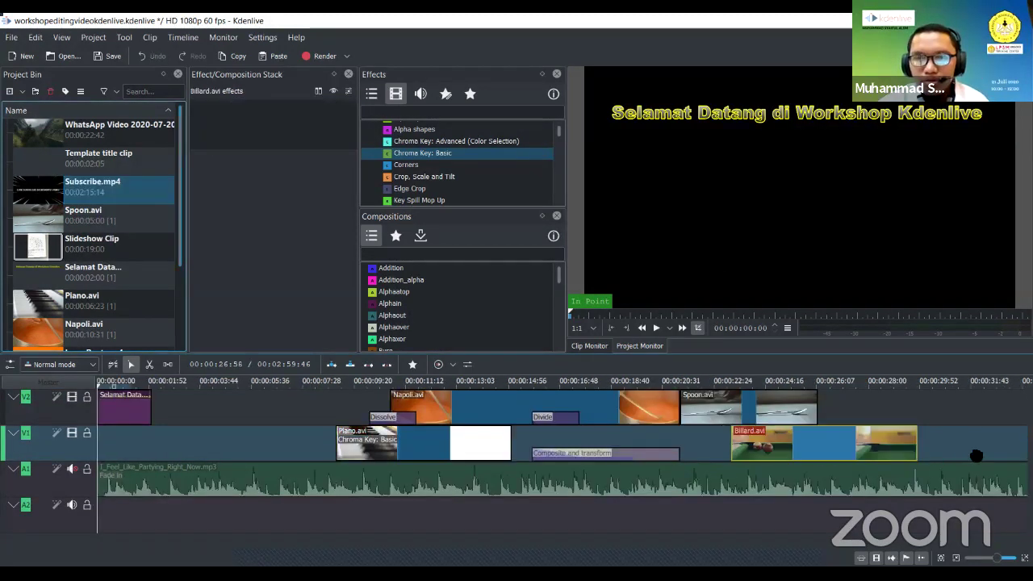
{"action": "left_click", "coordinate": [720, 441]}
{"action": "left_click_drag", "start_coordinate": [452, 448], "coordinate": [705, 448]}
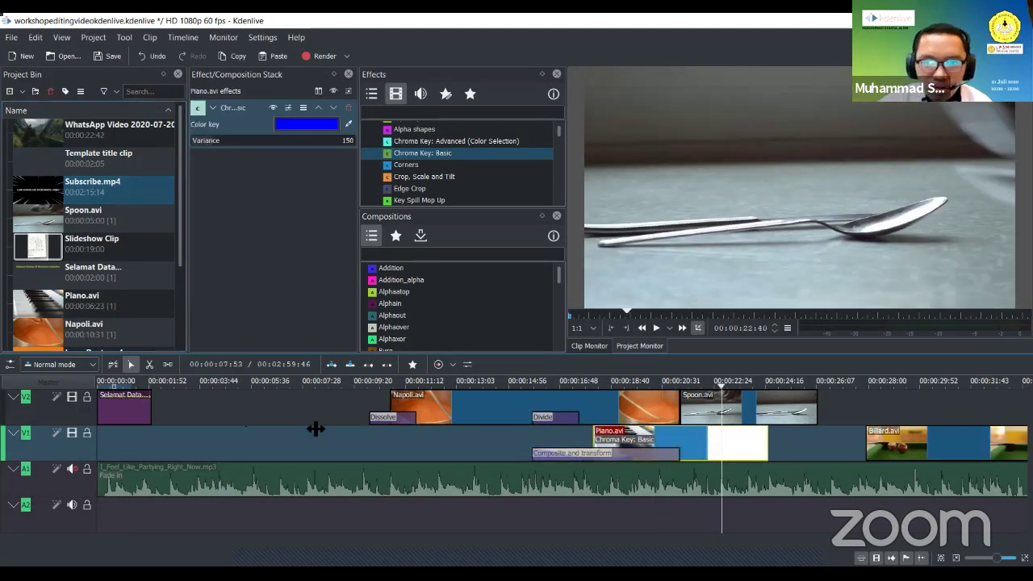
{"action": "scroll", "coordinate": [507, 440], "scroll_direction": "down", "scroll_amount": 2}
{"action": "left_click_drag", "start_coordinate": [570, 448], "coordinate": [628, 448]}
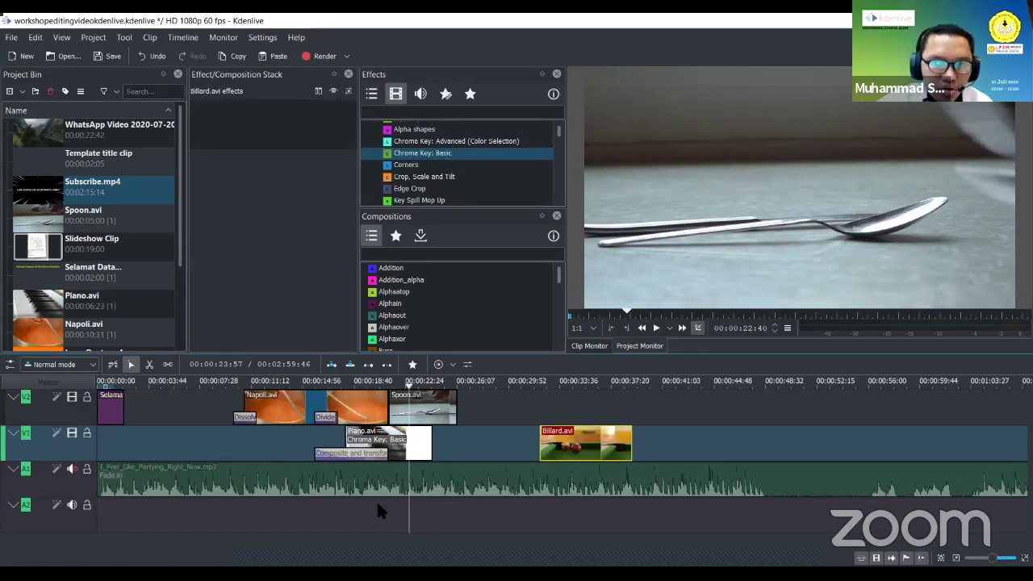
Insert a new video track above V2 and return the playhead to the start of the timeline
{"action": "key", "text": "Home"}
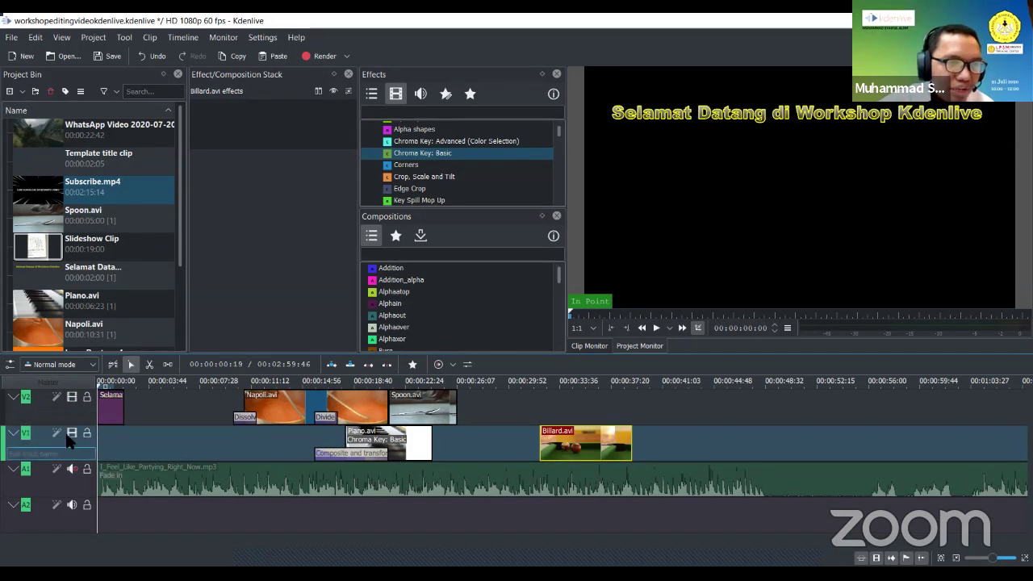
{"action": "right_click", "coordinate": [40, 435]}
{"action": "left_click", "coordinate": [77, 445]}
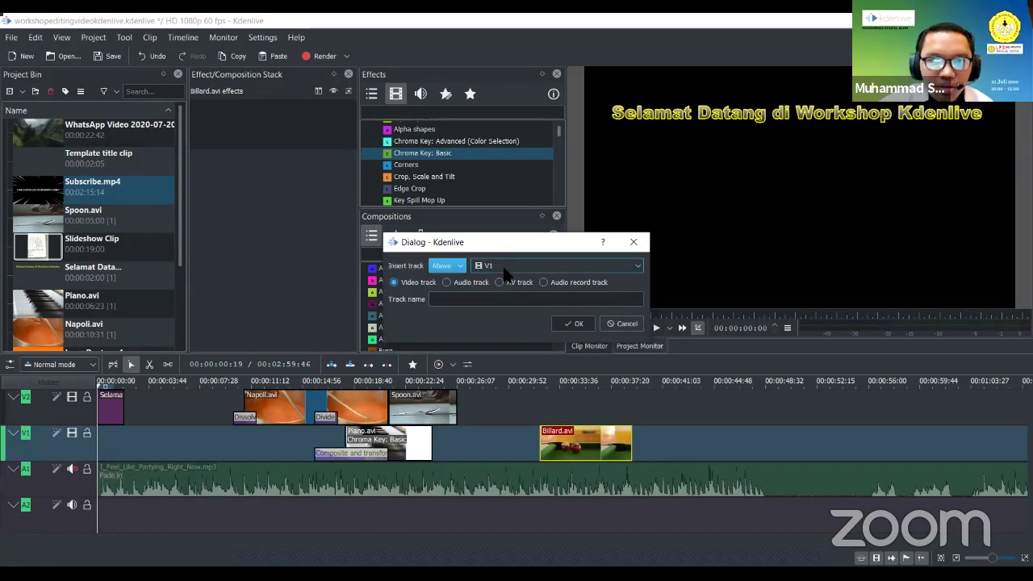
{"action": "left_click", "coordinate": [508, 267]}
{"action": "left_click", "coordinate": [508, 283]}
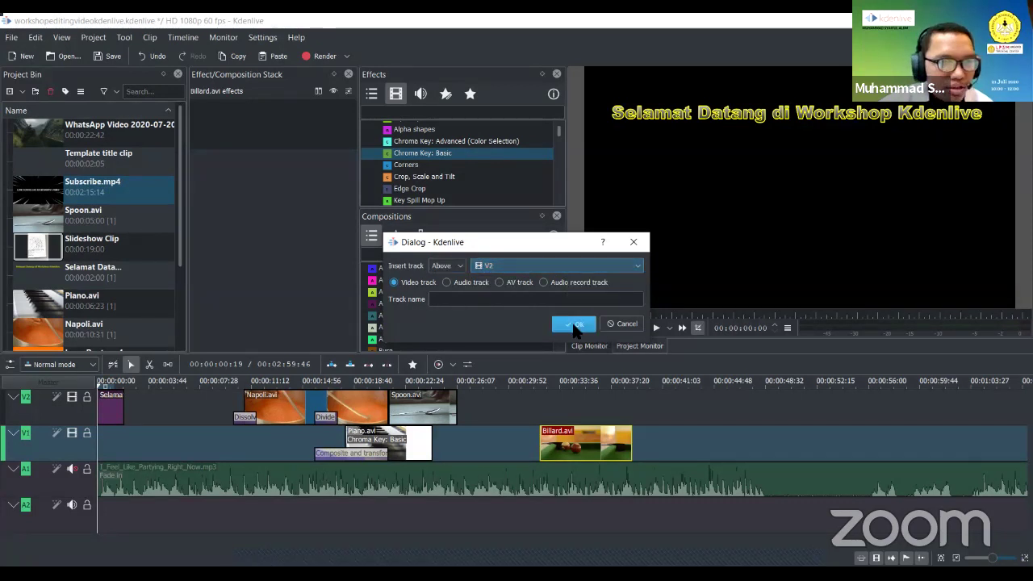
{"action": "left_click", "coordinate": [146, 399]}
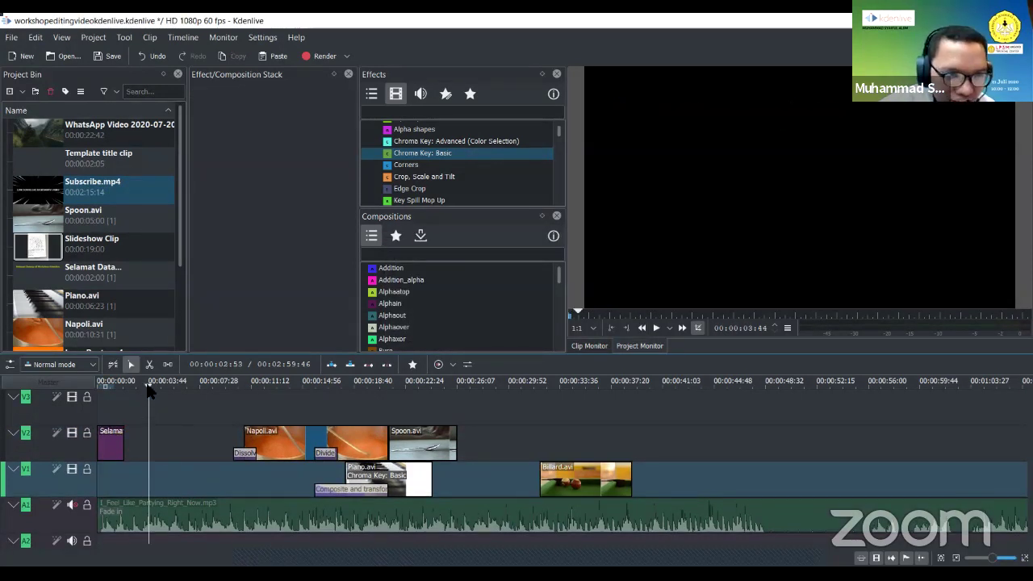
{"action": "key", "text": "Home"}
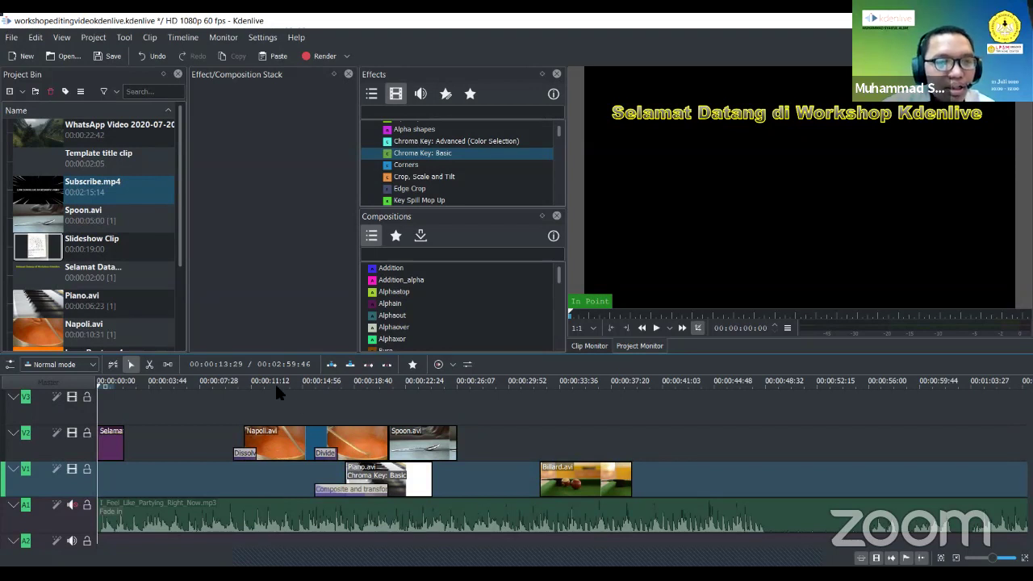
{"action": "scroll", "coordinate": [50, 507], "scroll_direction": "down", "scroll_amount": 1}
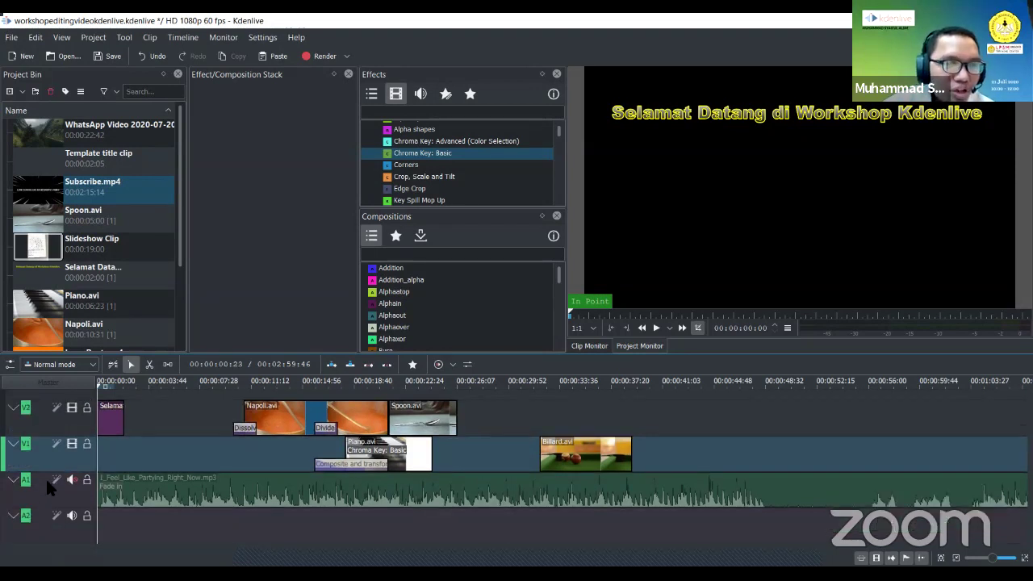
{"action": "right_click", "coordinate": [37, 486]}
{"action": "left_click", "coordinate": [81, 496]}
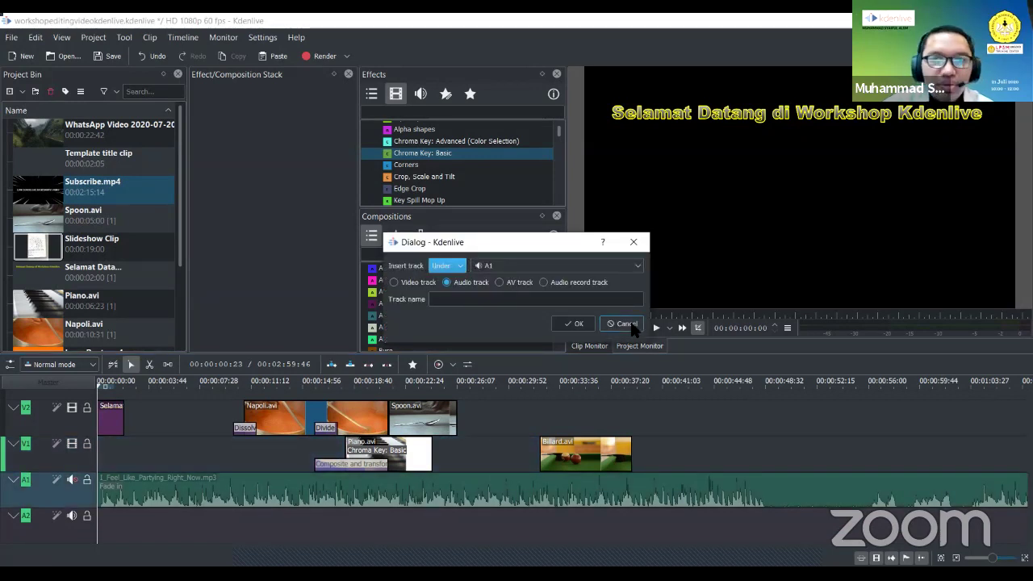
{"action": "left_click", "coordinate": [626, 324]}
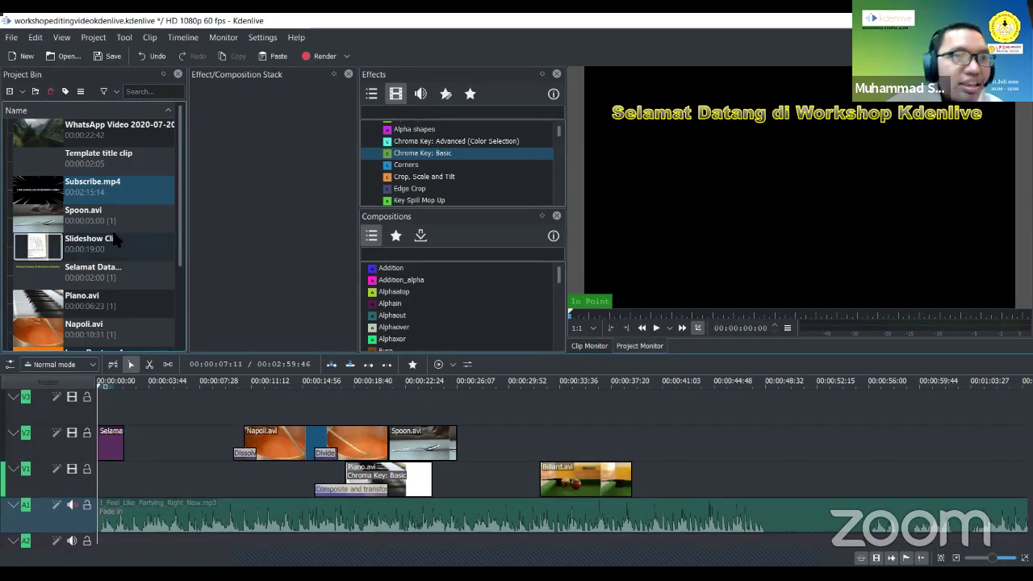
Place the Subscribe.mp4 clip at the start of the empty video track V3
{"action": "left_click_drag", "start_coordinate": [90, 186], "coordinate": [95, 410]}
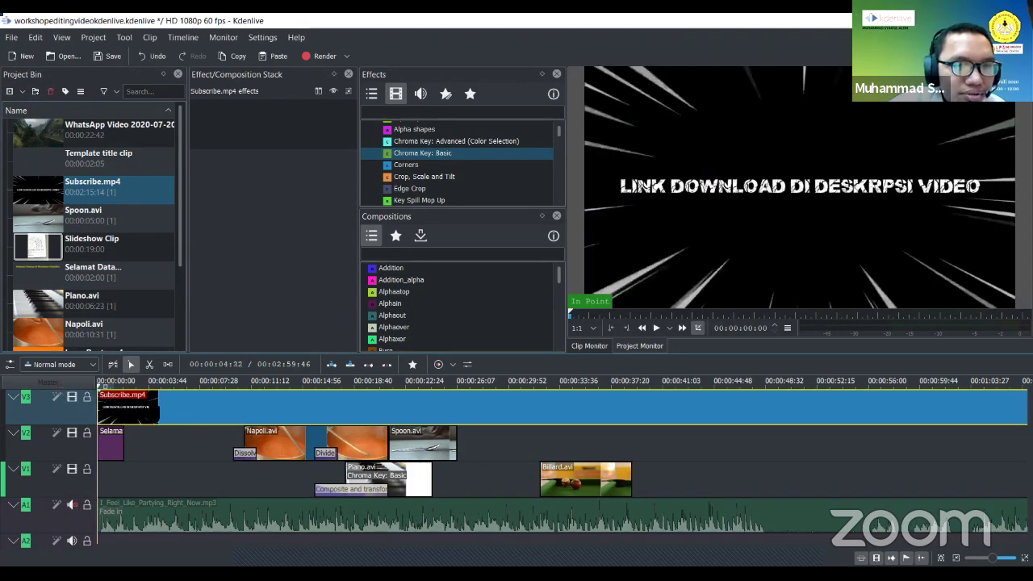
{"action": "scroll", "coordinate": [161, 423], "scroll_direction": "up", "scroll_amount": 2}
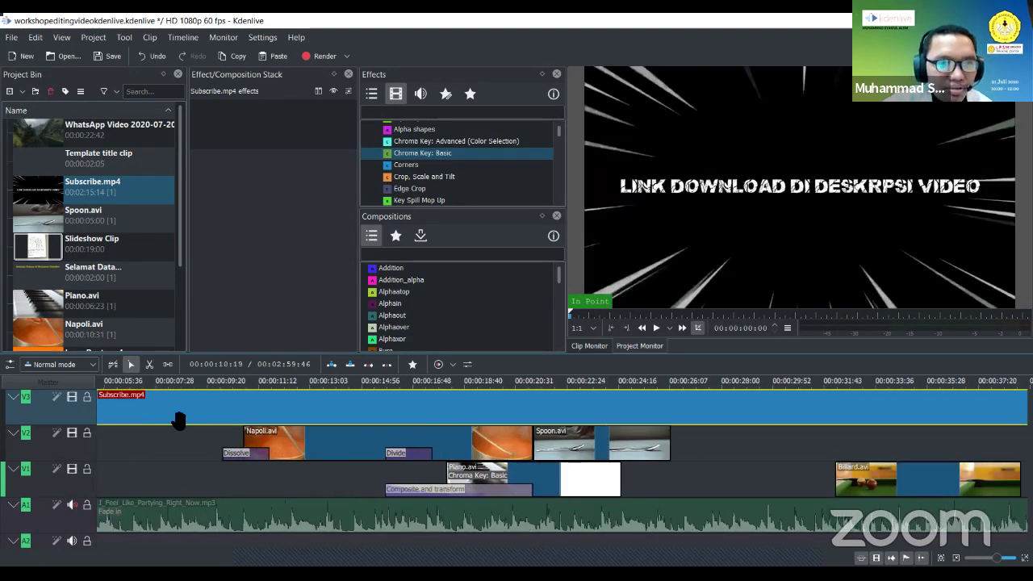
{"action": "scroll", "coordinate": [166, 426], "scroll_direction": "up", "scroll_amount": 4}
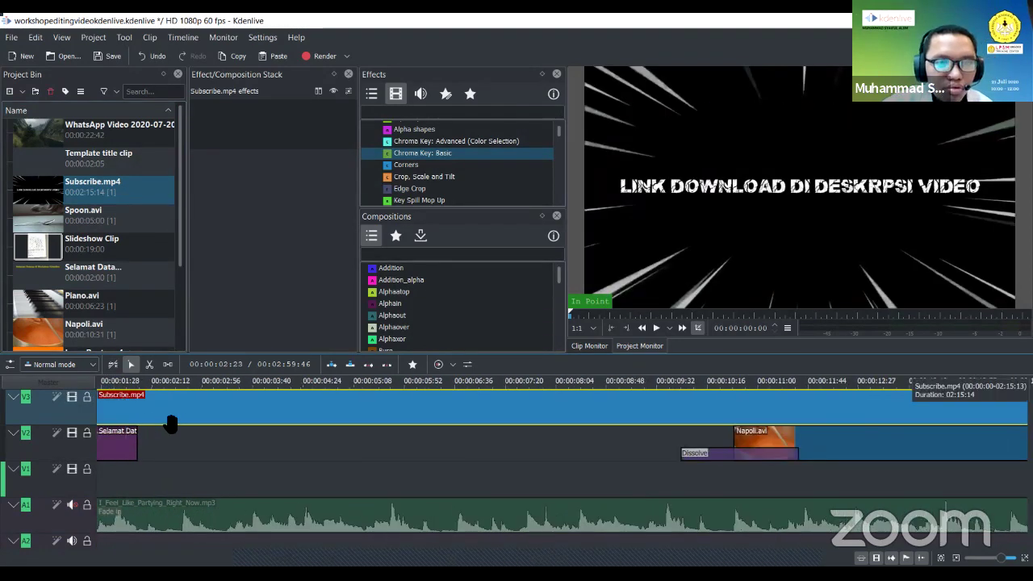
{"action": "scroll", "coordinate": [148, 418], "scroll_direction": "up", "scroll_amount": 2}
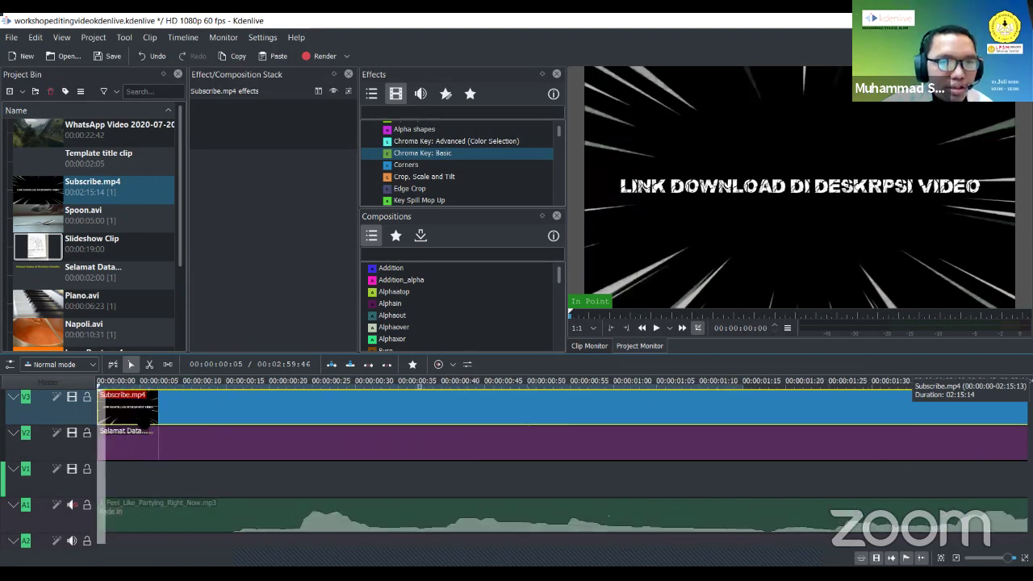
{"action": "left_click", "coordinate": [364, 456]}
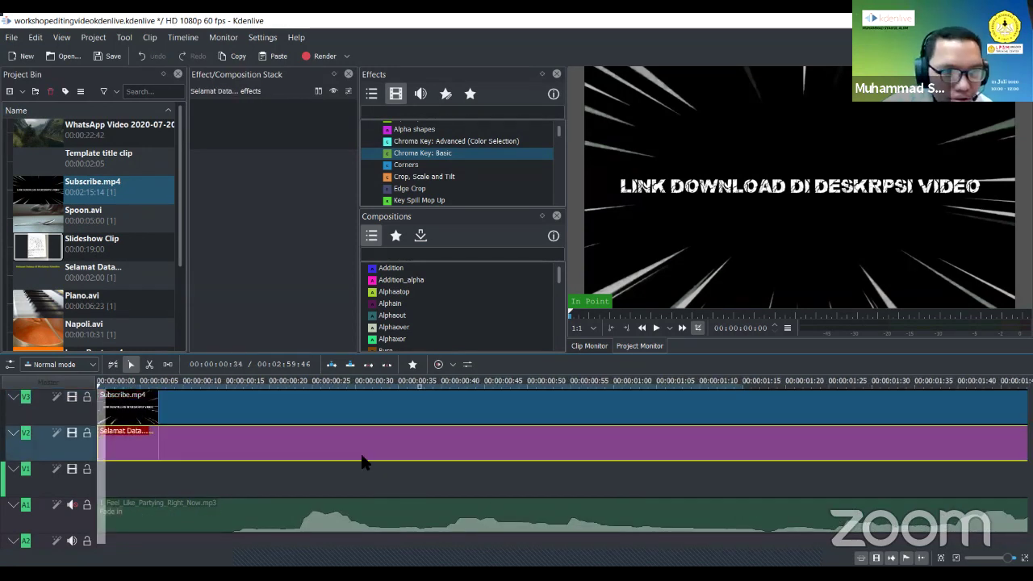
Play the beginning of the timeline to preview the Subscribe.mp4 clip
{"action": "left_click", "coordinate": [130, 384]}
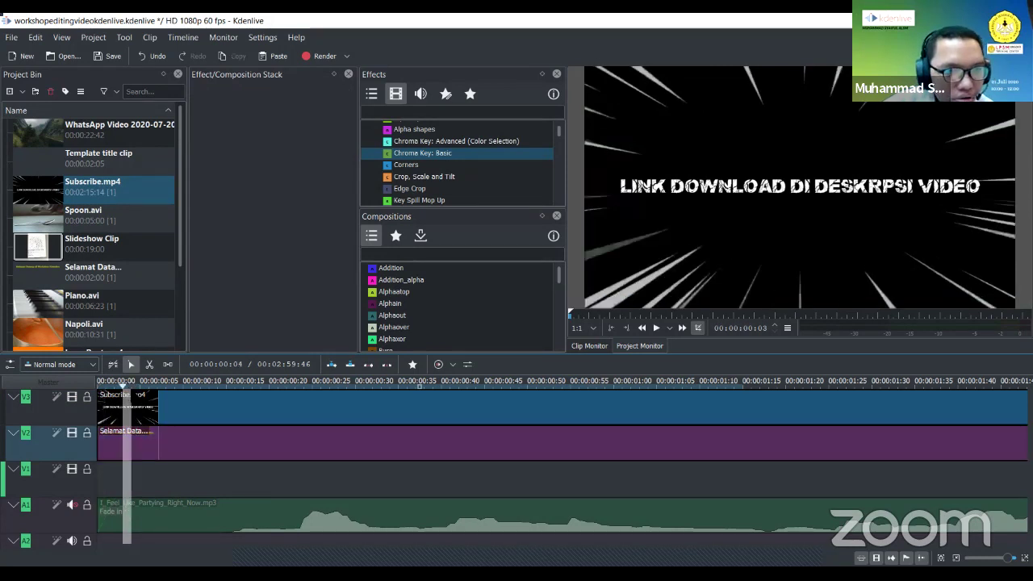
{"action": "key", "text": "space"}
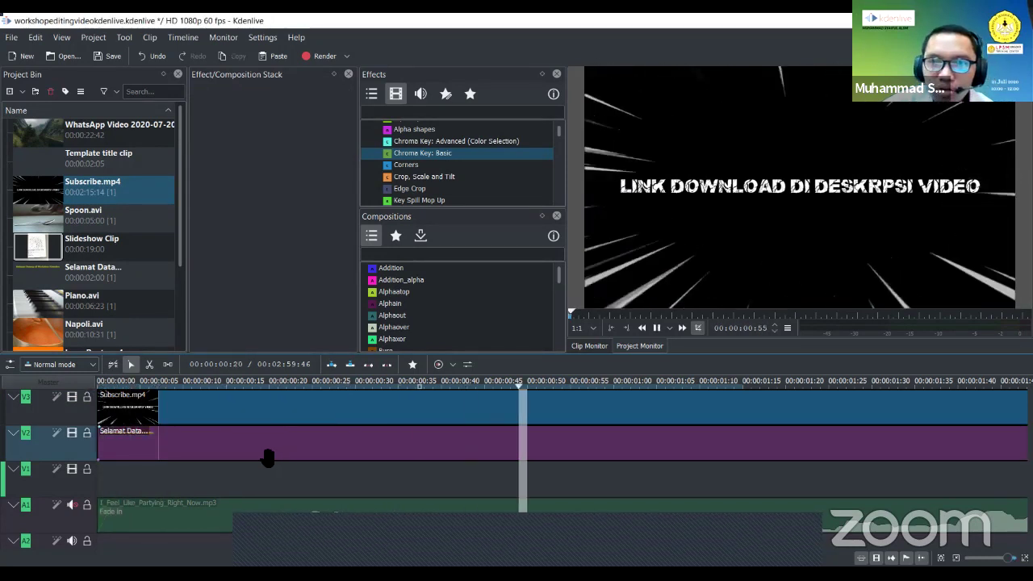
{"action": "key", "text": "space"}
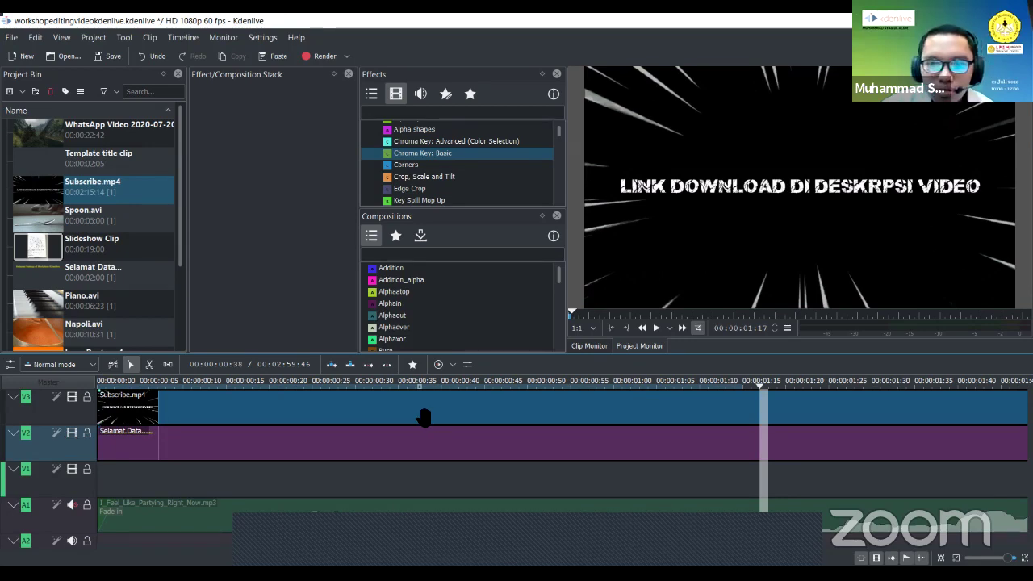
{"action": "scroll", "coordinate": [428, 416], "scroll_direction": "up", "scroll_amount": 5}
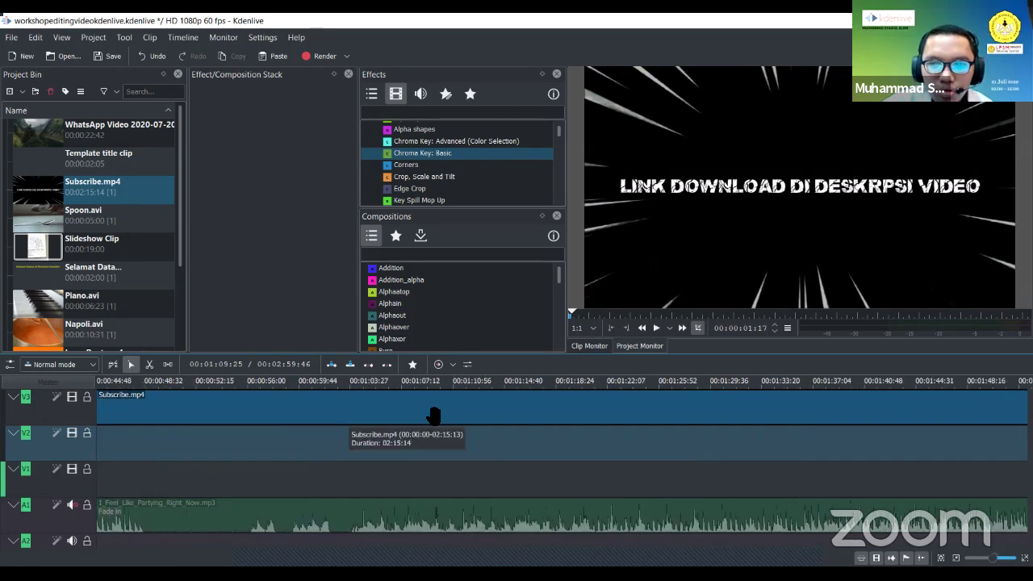
{"action": "scroll", "coordinate": [433, 413], "scroll_direction": "down", "scroll_amount": 5}
{"action": "key", "text": "space"}
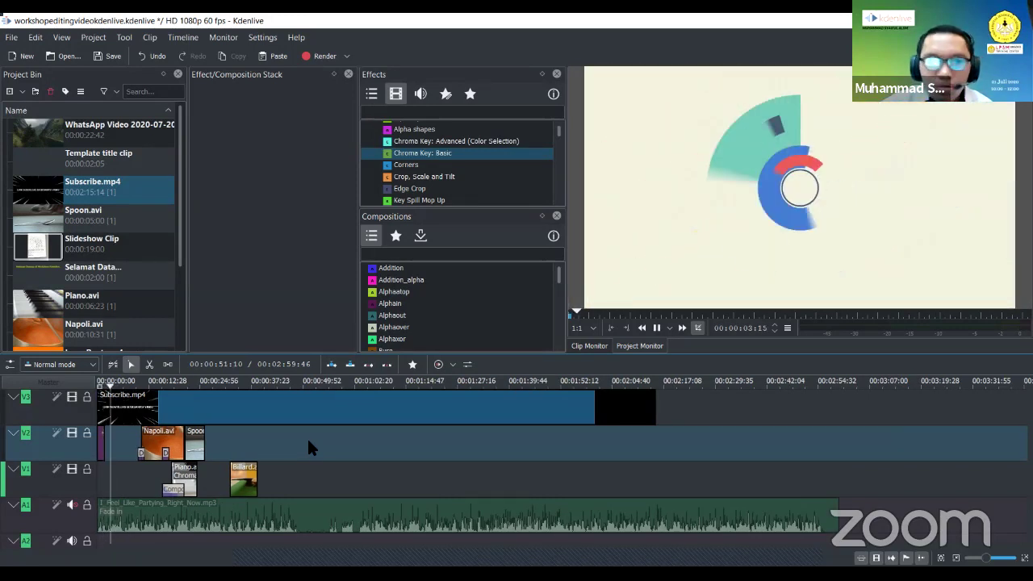
{"action": "key", "text": "space"}
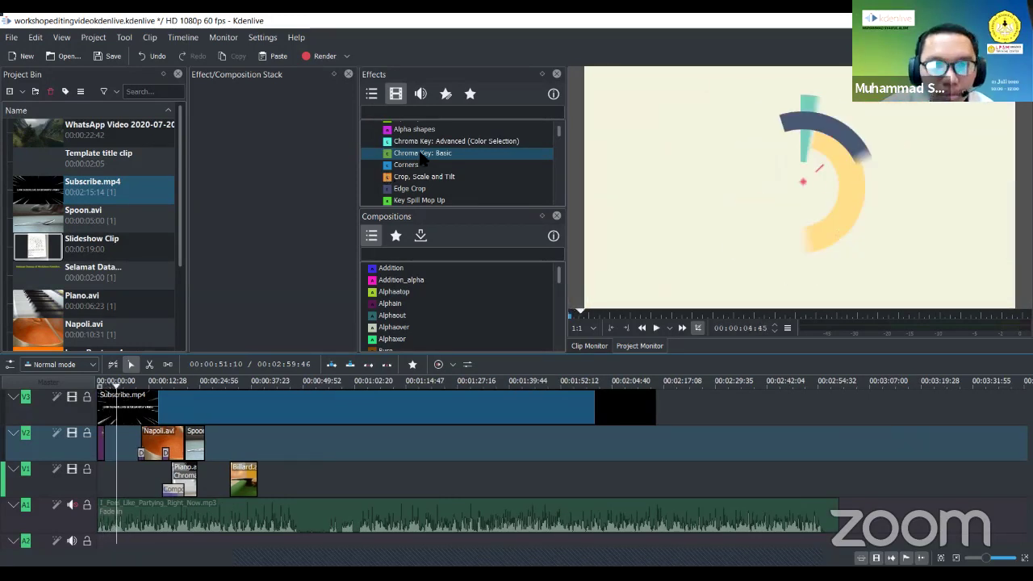
Apply the Chroma Key: Basic effect to the Subscribe.mp4 clip on V3 and open its effect settings
{"action": "left_click", "coordinate": [423, 156]}
{"action": "left_click_drag", "start_coordinate": [435, 160], "coordinate": [293, 409]}
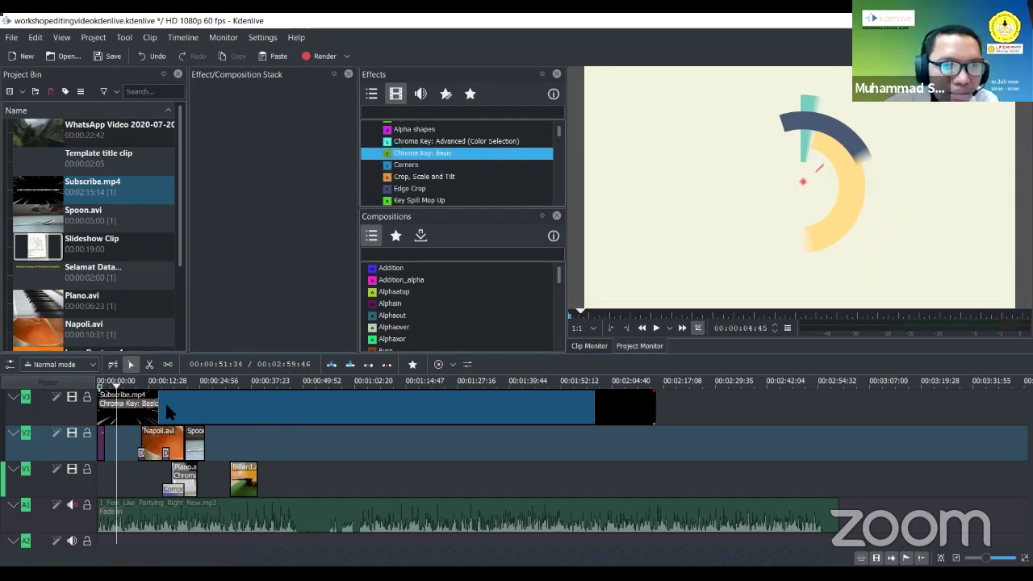
{"action": "left_click", "coordinate": [133, 404]}
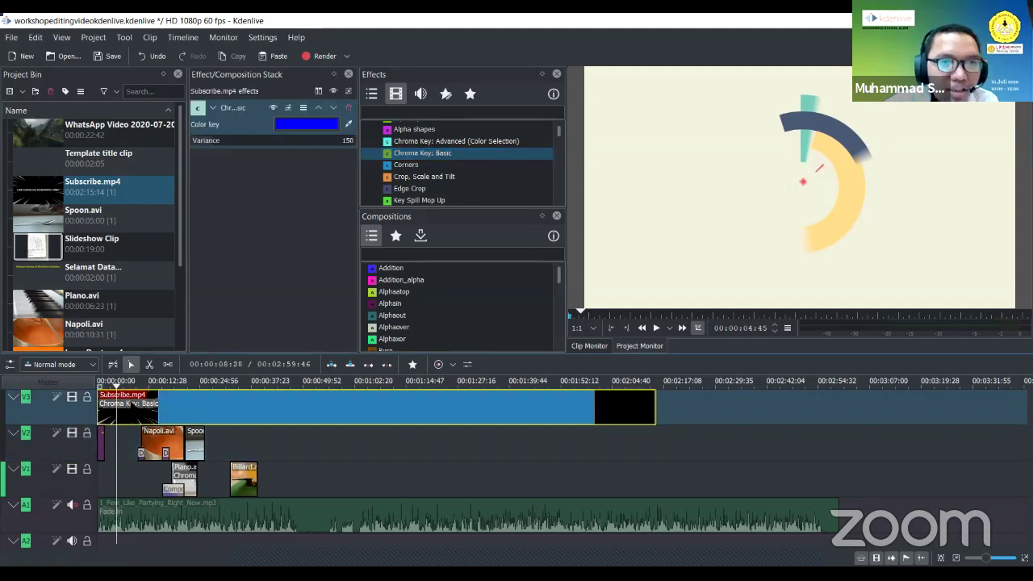
{"action": "left_click", "coordinate": [303, 125]}
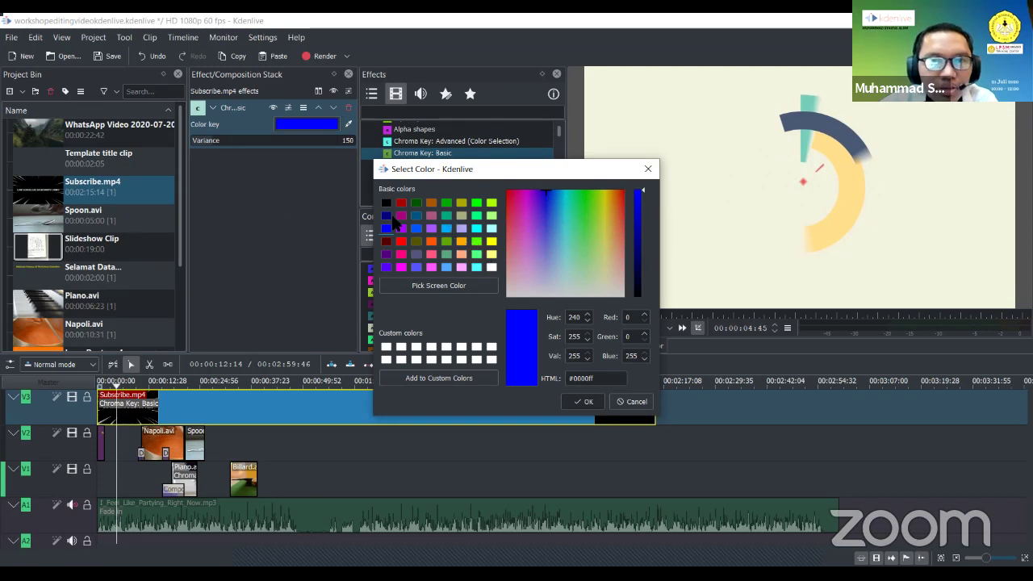
{"action": "left_click", "coordinate": [630, 404]}
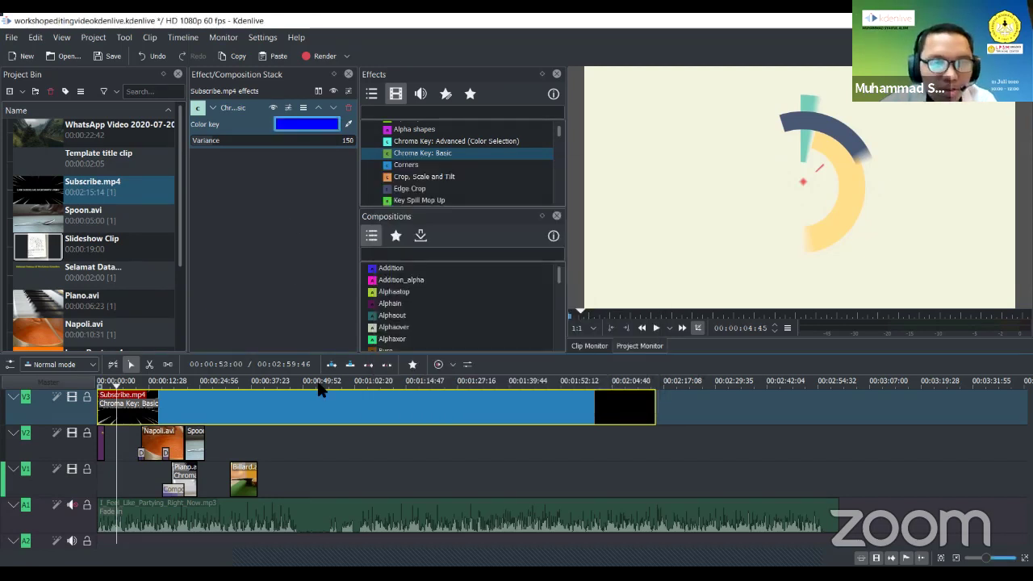
Play and scrub the timeline around 50 to 56 seconds to locate the green-screen Subscribe button in Subscribe.mp4
{"action": "left_click", "coordinate": [319, 384]}
{"action": "key", "text": "space"}
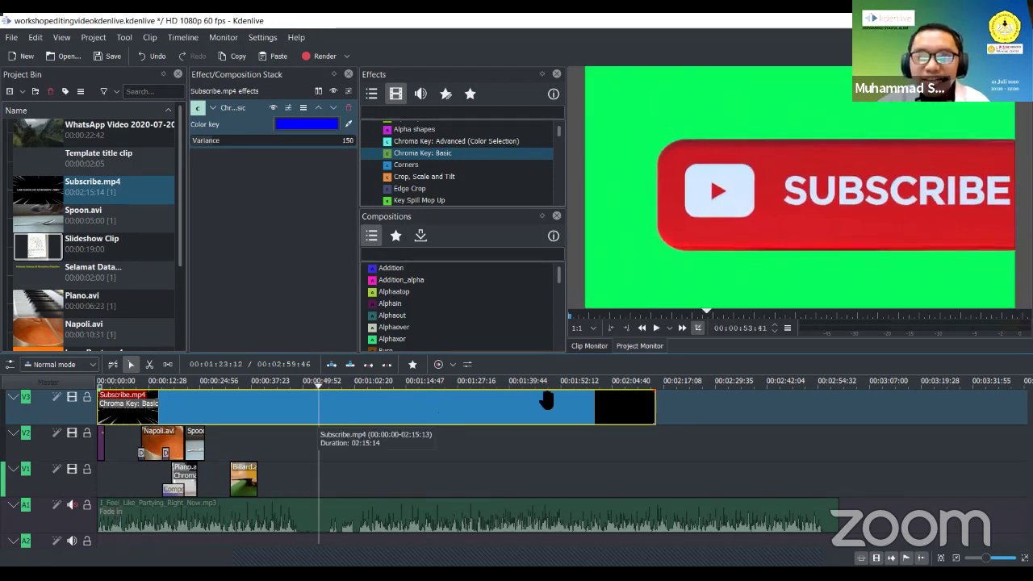
{"action": "key", "text": "space"}
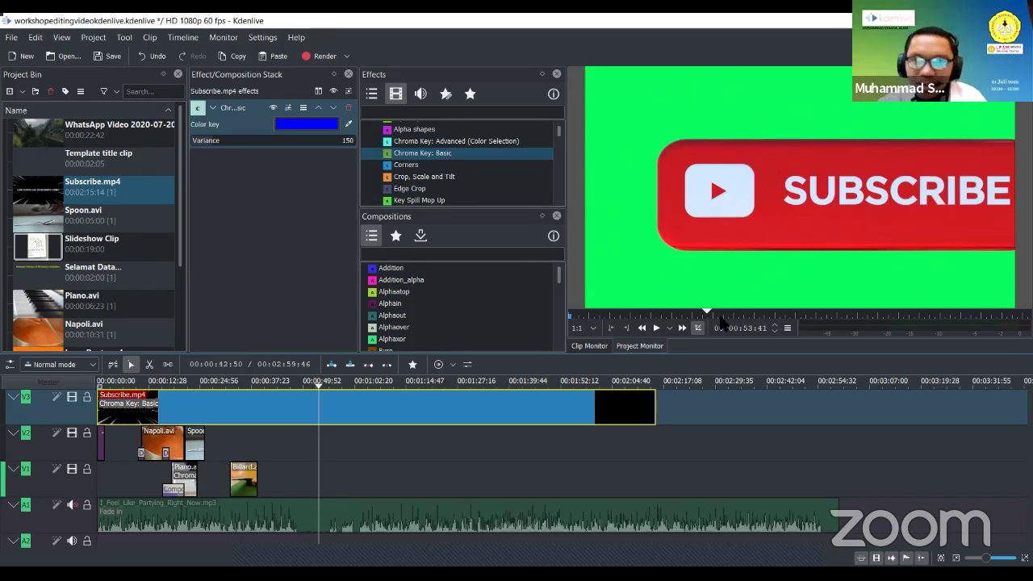
{"action": "mouse_move", "coordinate": [335, 390]}
{"action": "left_mouse_down"}
{"action": "mouse_move", "coordinate": [355, 391]}
{"action": "mouse_move", "coordinate": [321, 391]}
{"action": "left_mouse_up"}
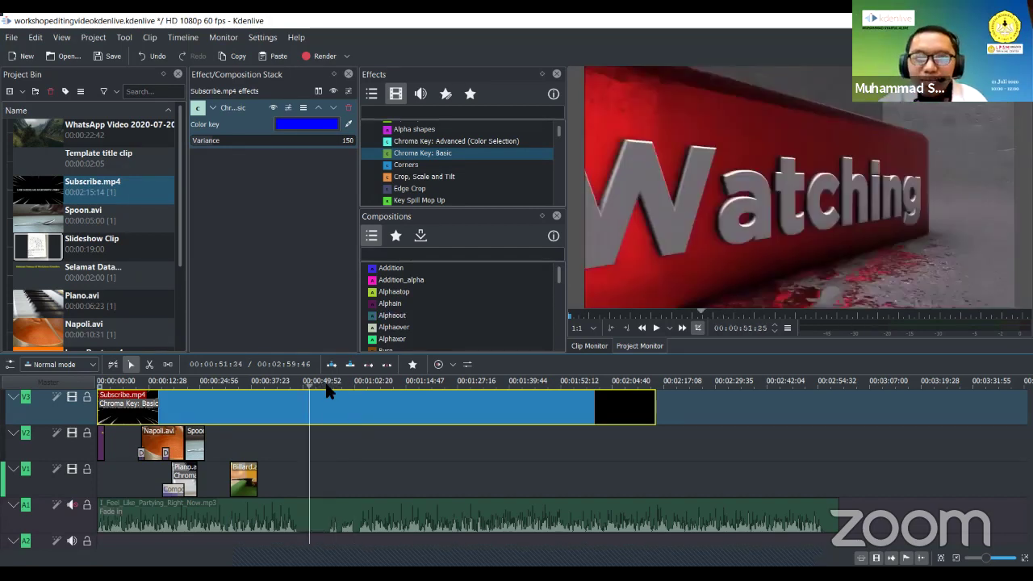
{"action": "key", "text": "space"}
{"action": "left_click", "coordinate": [341, 384]}
{"action": "left_click", "coordinate": [330, 384]}
Set the color key of the Chroma Key: Basic effect on Subscribe.mp4 to green, #00ff00
{"action": "key", "text": "space"}
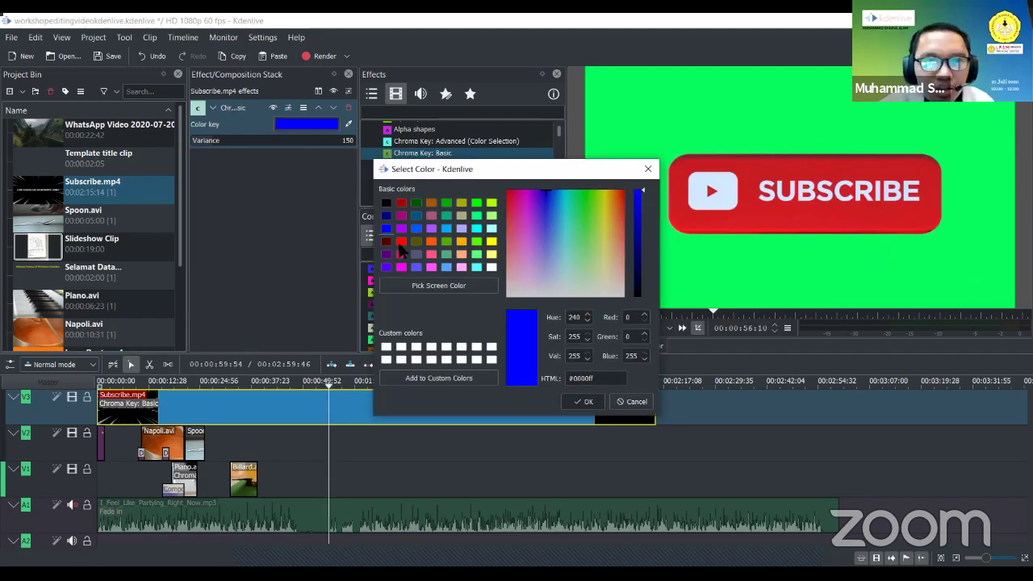
{"action": "left_click", "coordinate": [476, 203]}
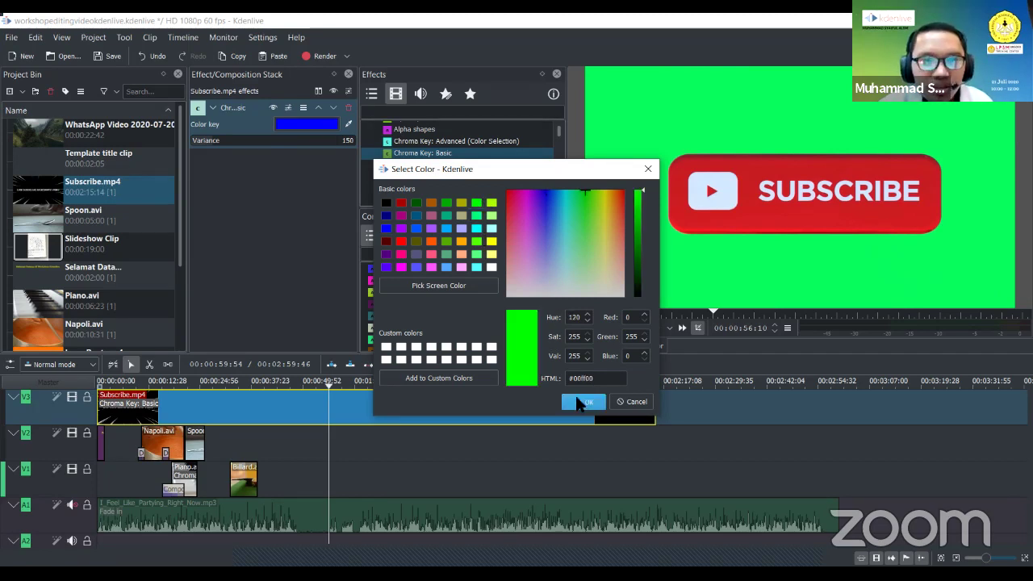
{"action": "key", "text": "Return"}
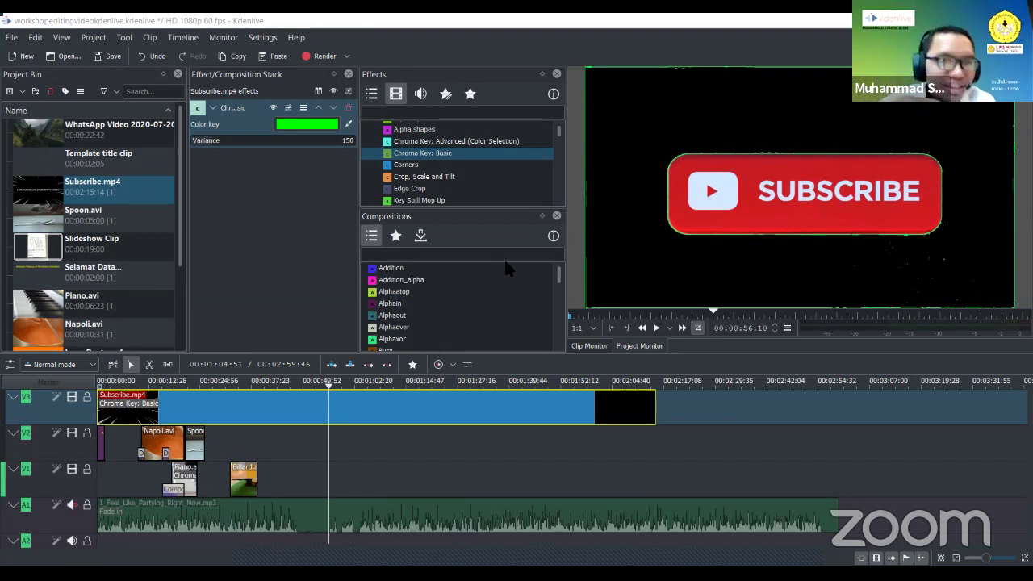
Move Napoli.avi on V2 beneath the green-screen section of Subscribe.mp4 at about 56 seconds and preview the keyed result
{"action": "left_click_drag", "start_coordinate": [170, 444], "coordinate": [340, 444]}
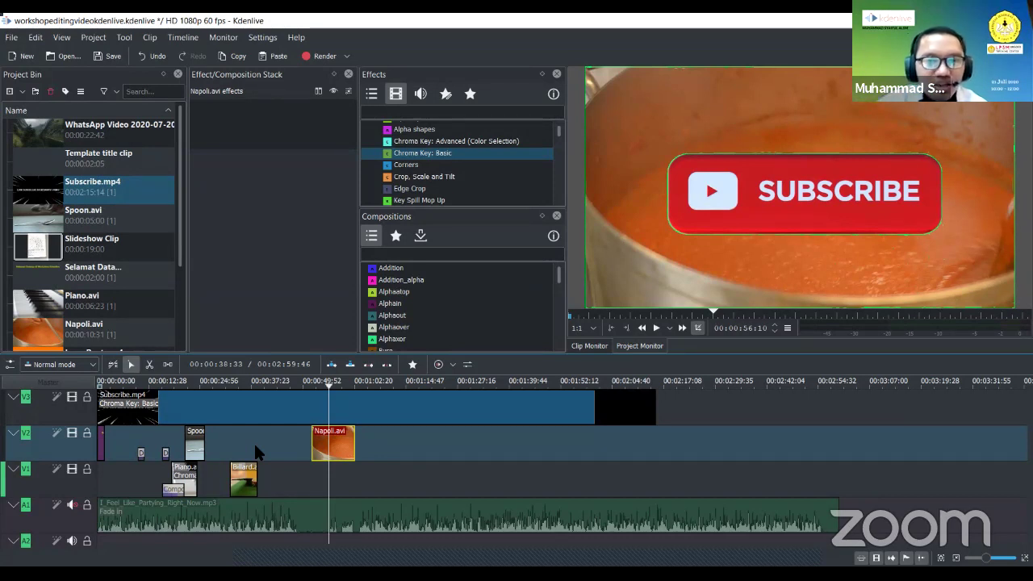
{"action": "left_click", "coordinate": [281, 382]}
{"action": "key", "text": "space"}
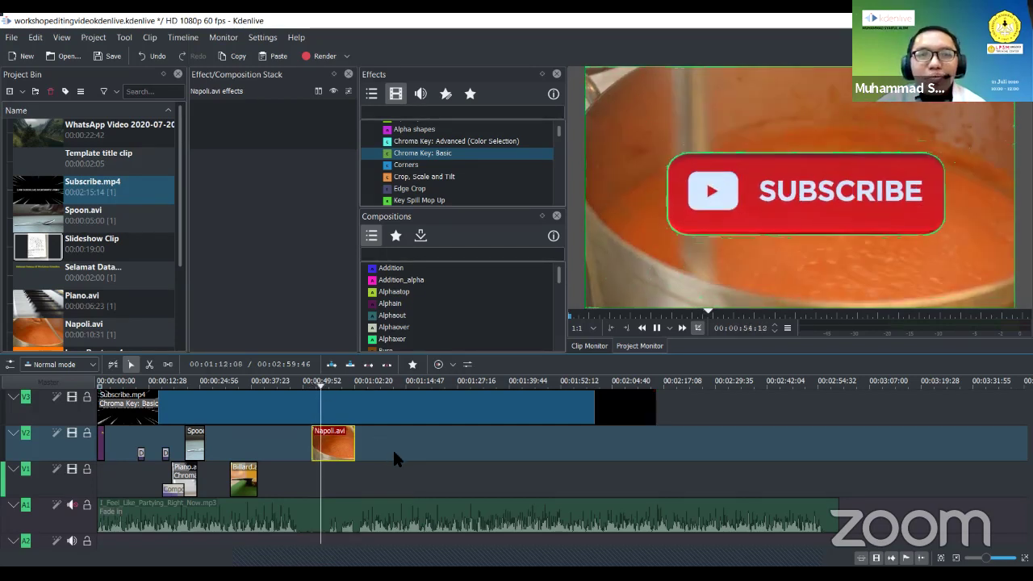
{"action": "key", "text": "space"}
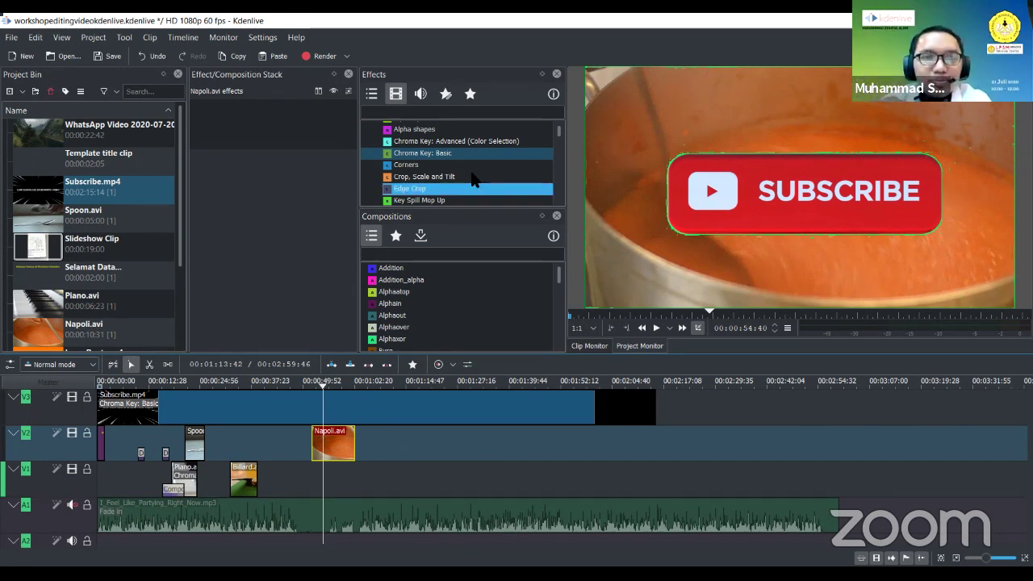
Shift Napoli.avi slightly earlier on V2 and play the keyed section from about 50 seconds
{"action": "left_click_drag", "start_coordinate": [354, 449], "coordinate": [346, 449]}
{"action": "left_click_drag", "start_coordinate": [342, 385], "coordinate": [307, 385]}
{"action": "key", "text": "space"}
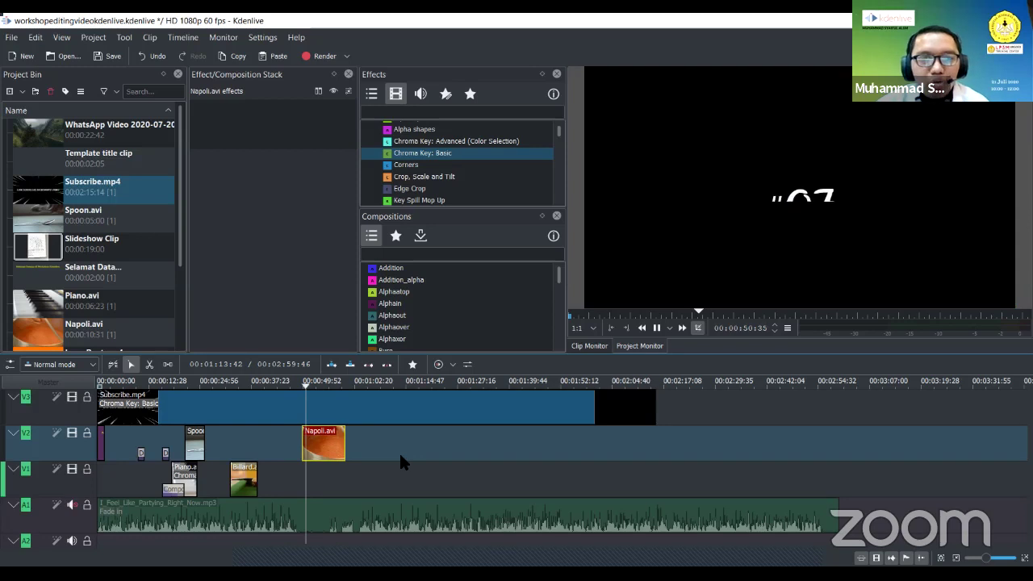
{"action": "key", "text": "space"}
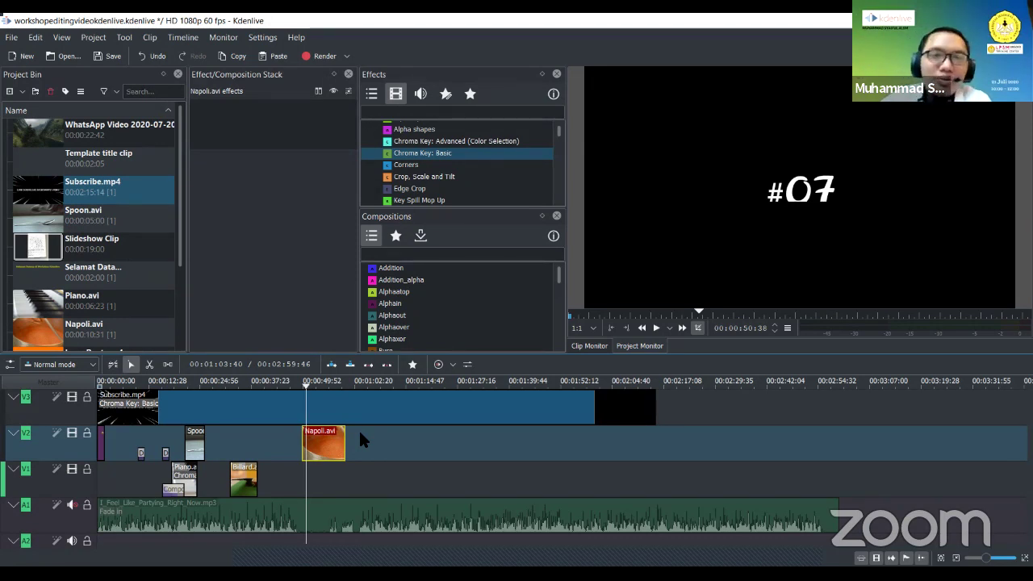
{"action": "left_click_drag", "start_coordinate": [313, 391], "coordinate": [300, 390]}
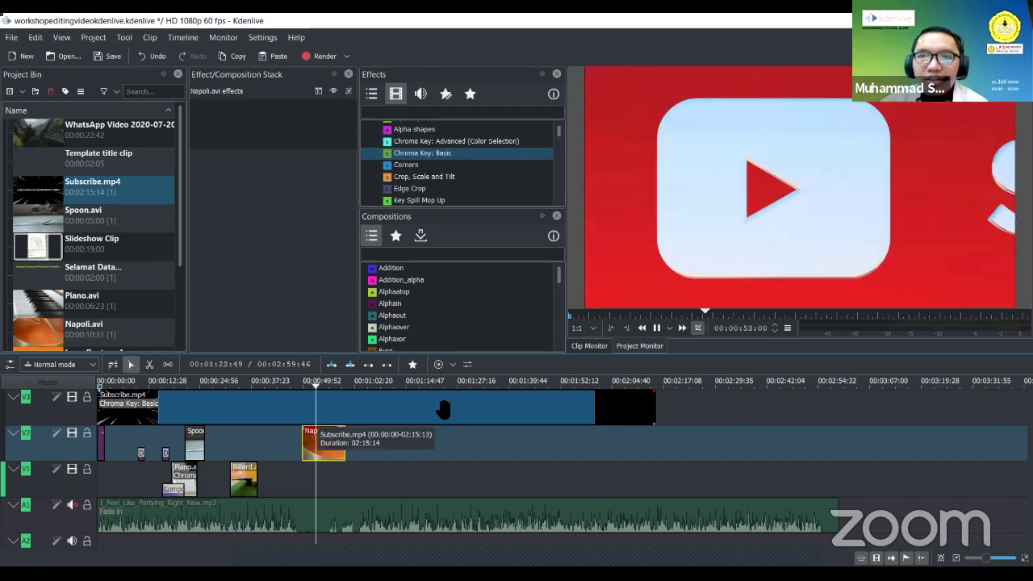
{"action": "key", "text": "space"}
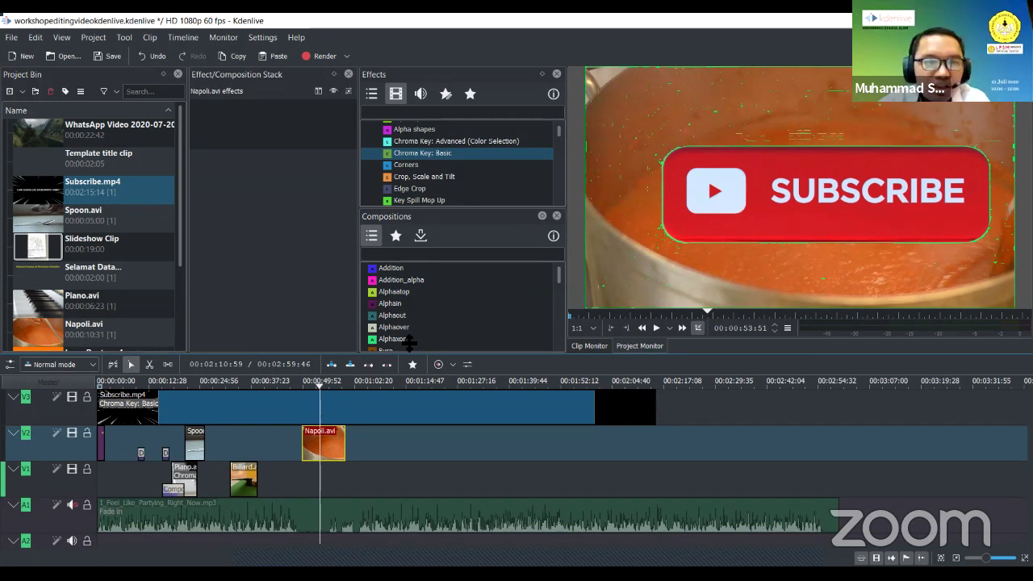
Move Napoli.avi on V2 past the end of Subscribe.mp4 and remove the Chroma Key: Basic effect from Subscribe.mp4
{"action": "left_click_drag", "start_coordinate": [322, 444], "coordinate": [731, 449]}
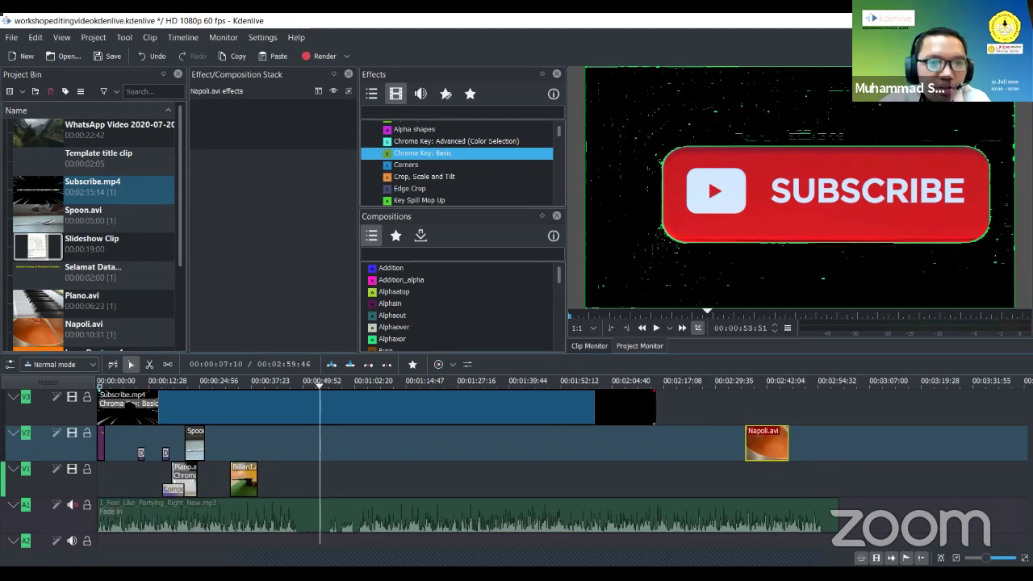
{"action": "left_click", "coordinate": [129, 407]}
{"action": "left_click", "coordinate": [307, 123]}
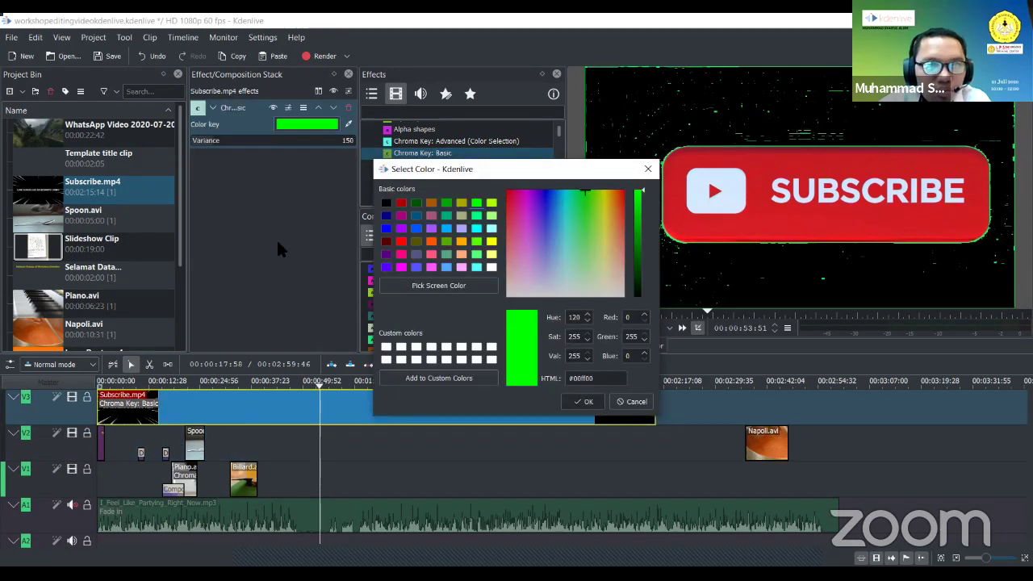
{"action": "left_click", "coordinate": [348, 108]}
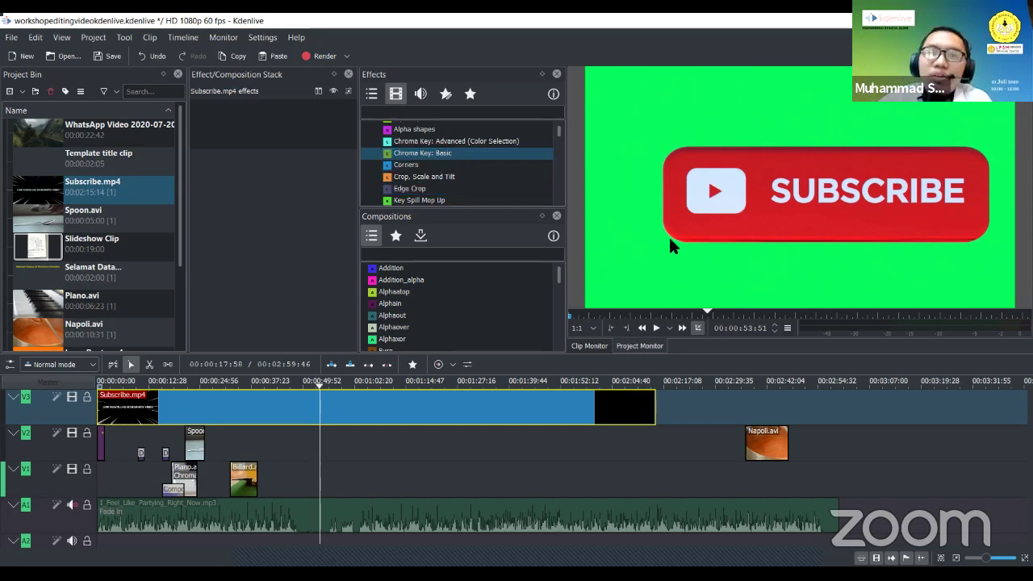
Return Napoli.avi to beneath the green-screen section and apply Chroma Key: Advanced (Color Selection) to Subscribe.mp4 on V3
{"action": "left_click_drag", "start_coordinate": [775, 449], "coordinate": [327, 440]}
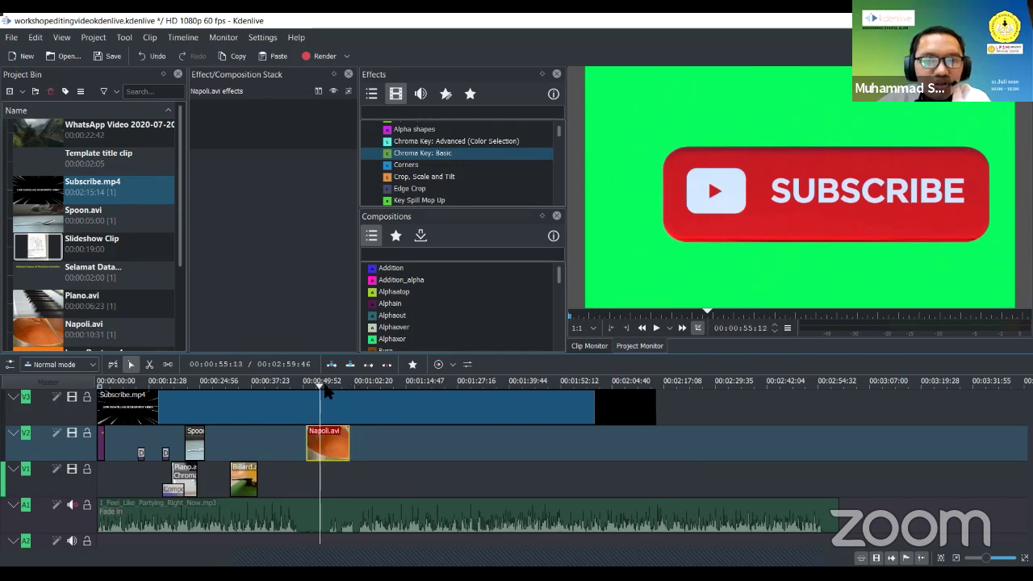
{"action": "left_click", "coordinate": [315, 383]}
{"action": "left_click", "coordinate": [452, 141]}
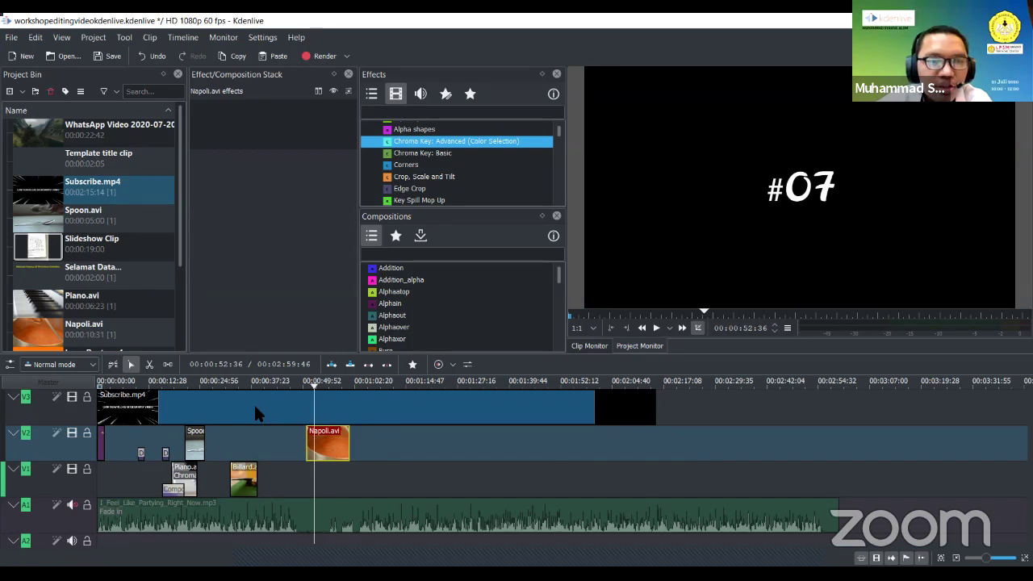
{"action": "left_click", "coordinate": [198, 401]}
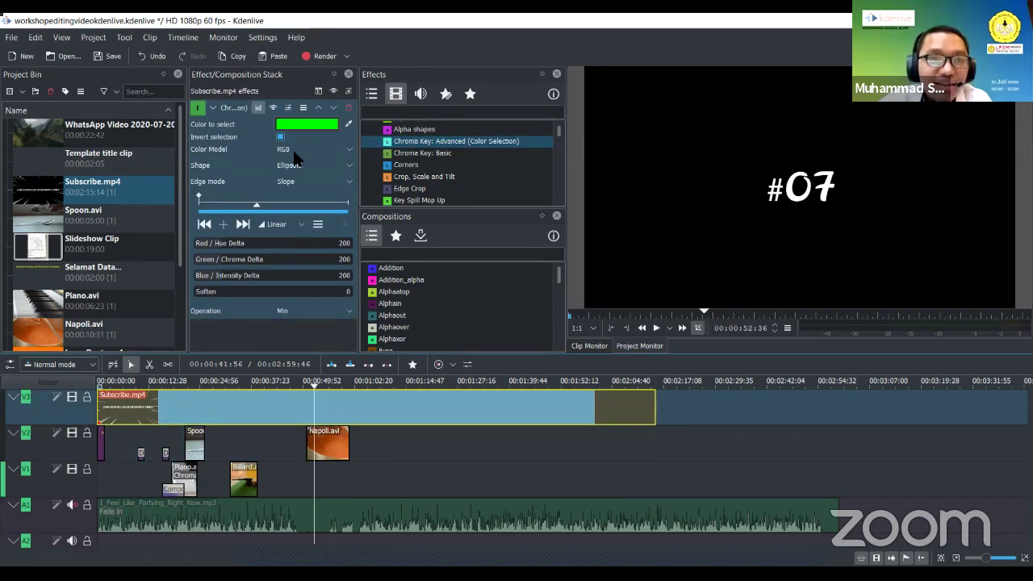
Move Napoli.avi a little earlier on V2 and play the timeline from about 9 seconds
{"action": "mouse_move", "coordinate": [328, 448]}
{"action": "left_mouse_down"}
{"action": "mouse_move", "coordinate": [284, 444]}
{"action": "mouse_move", "coordinate": [311, 448]}
{"action": "left_mouse_up"}
{"action": "left_click", "coordinate": [184, 408]}
{"action": "left_click", "coordinate": [161, 380]}
{"action": "left_click", "coordinate": [137, 380]}
{"action": "left_click", "coordinate": [542, 349]}
{"action": "key", "text": "space"}
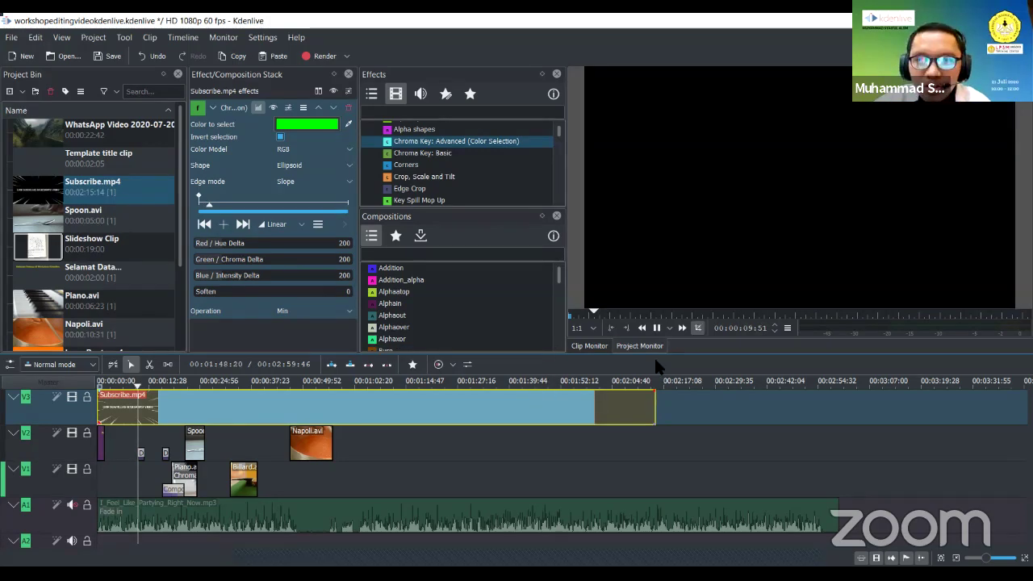
Preview the advanced chroma key on Subscribe.mp4 over Spoon.avi and at the start of Napoli.avi
{"action": "left_click", "coordinate": [194, 385]}
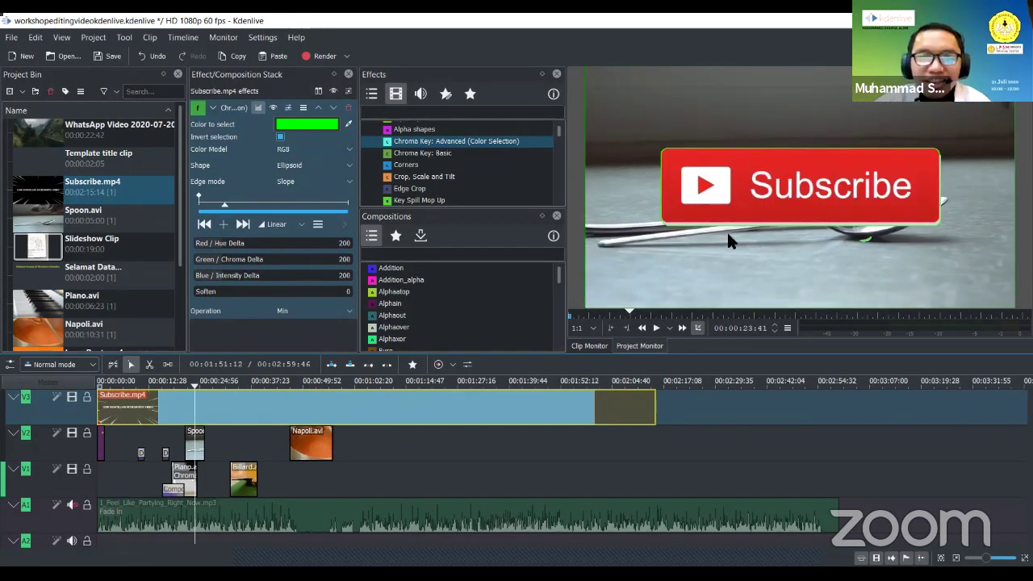
{"action": "key", "text": "space"}
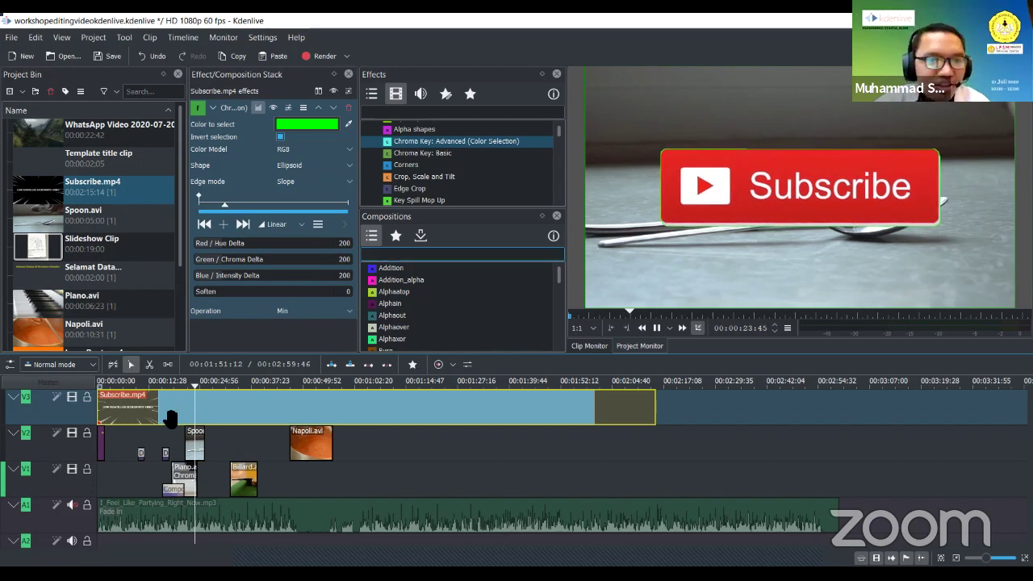
{"action": "left_click", "coordinate": [185, 387]}
{"action": "key", "text": "space"}
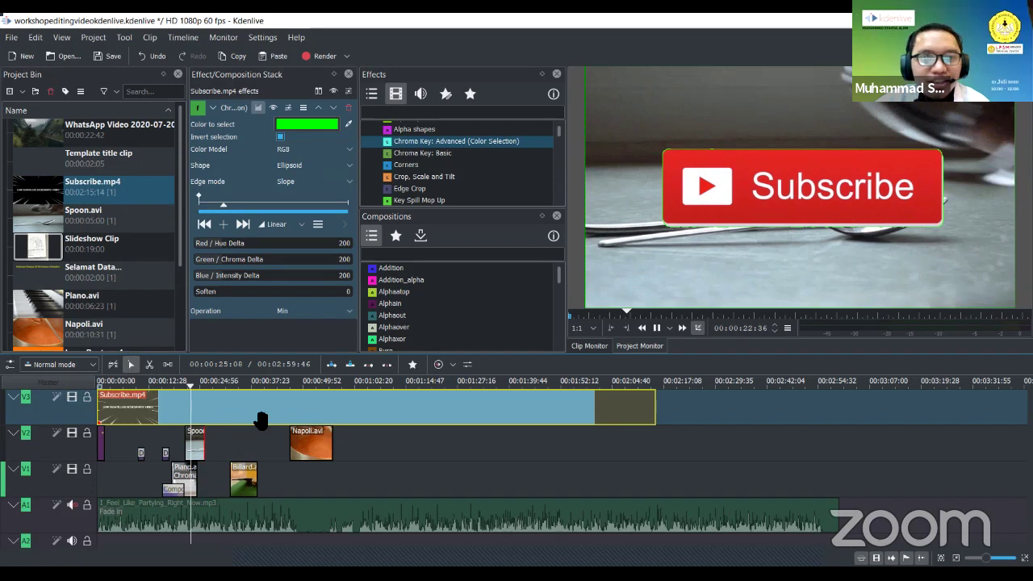
{"action": "left_click", "coordinate": [298, 384]}
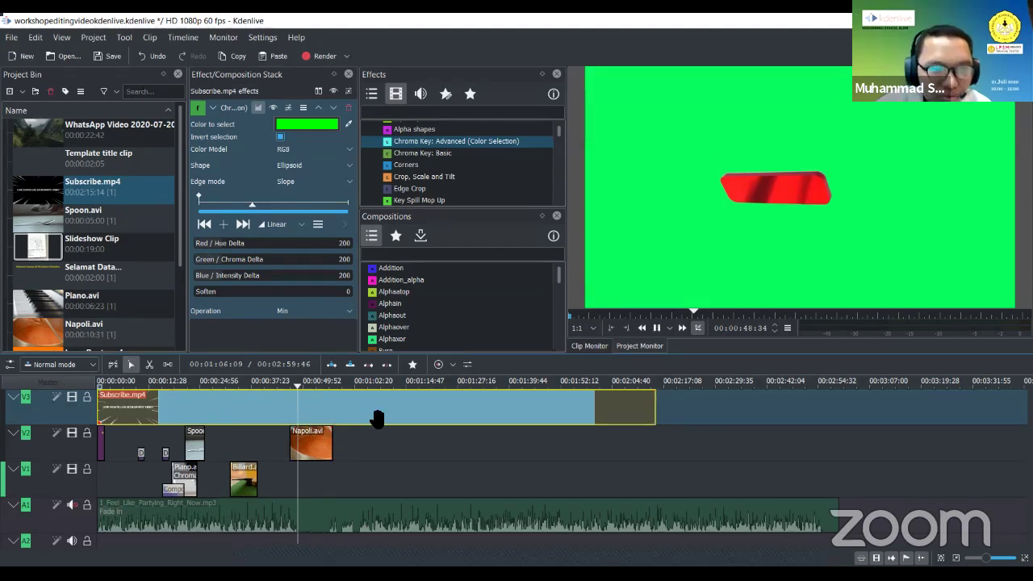
{"action": "key", "text": "space"}
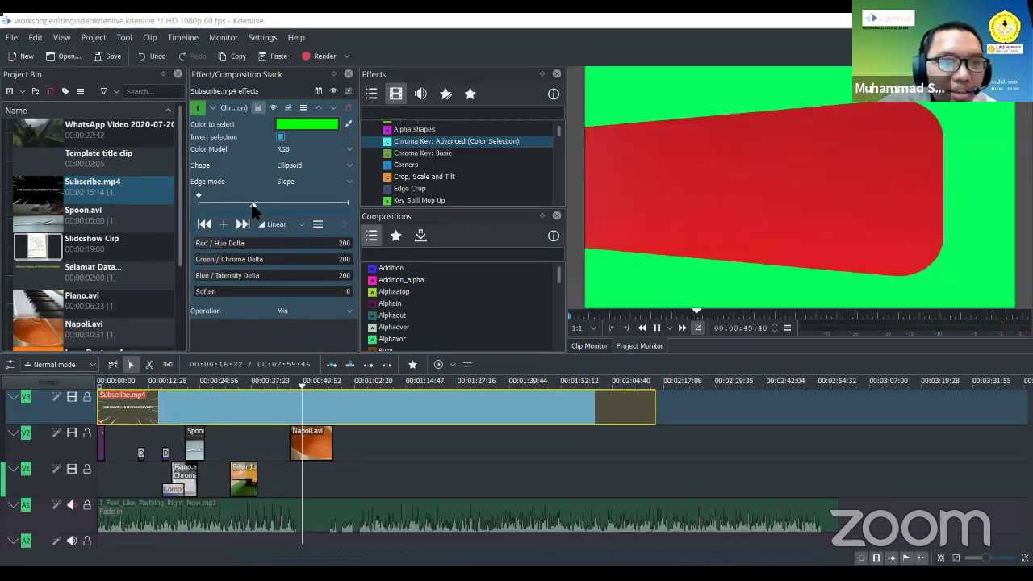
{"action": "mouse_move", "coordinate": [253, 207]}
{"action": "left_mouse_down"}
{"action": "mouse_move", "coordinate": [291, 209]}
{"action": "mouse_move", "coordinate": [218, 207]}
{"action": "mouse_move", "coordinate": [249, 212]}
{"action": "left_mouse_up"}
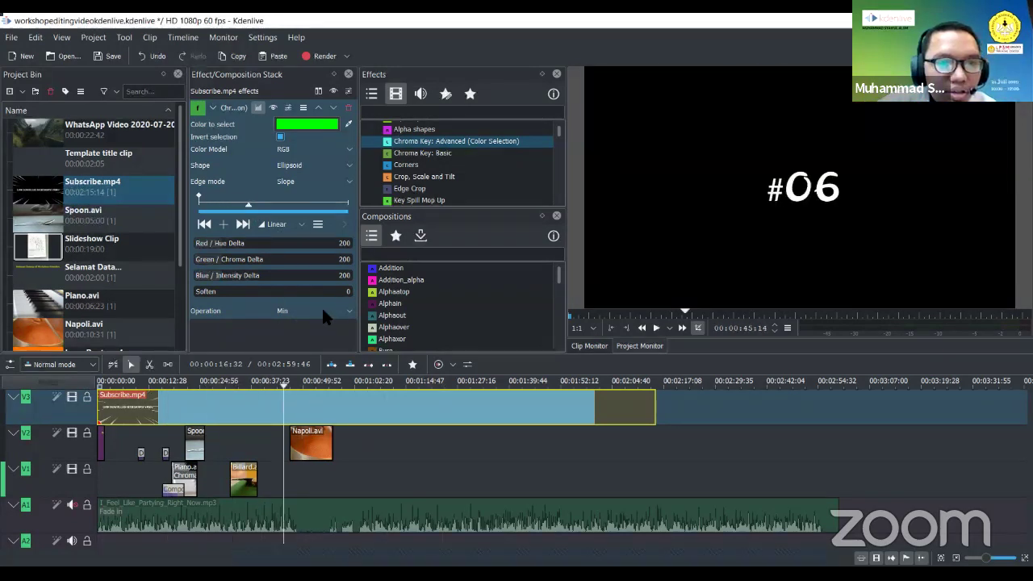
{"action": "left_click", "coordinate": [297, 386]}
{"action": "key", "text": "space"}
Place Spoon.avi and Napoli.avi end to end on V2 from about 13 seconds, beneath the Subscribe animation, and preview them
{"action": "left_click", "coordinate": [311, 442]}
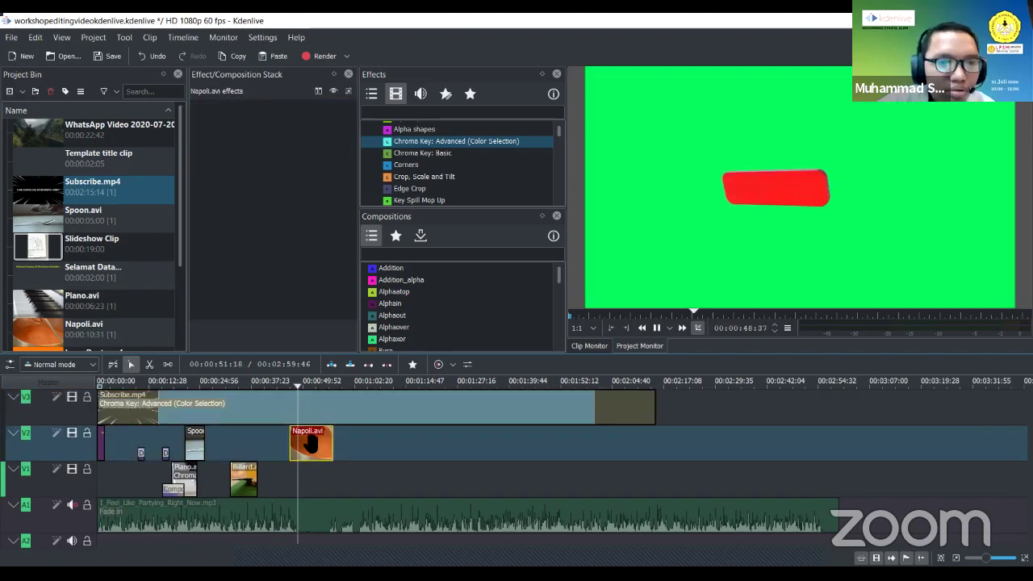
{"action": "left_click_drag", "start_coordinate": [311, 442], "coordinate": [192, 442]}
{"action": "left_click_drag", "start_coordinate": [198, 384], "coordinate": [169, 384]}
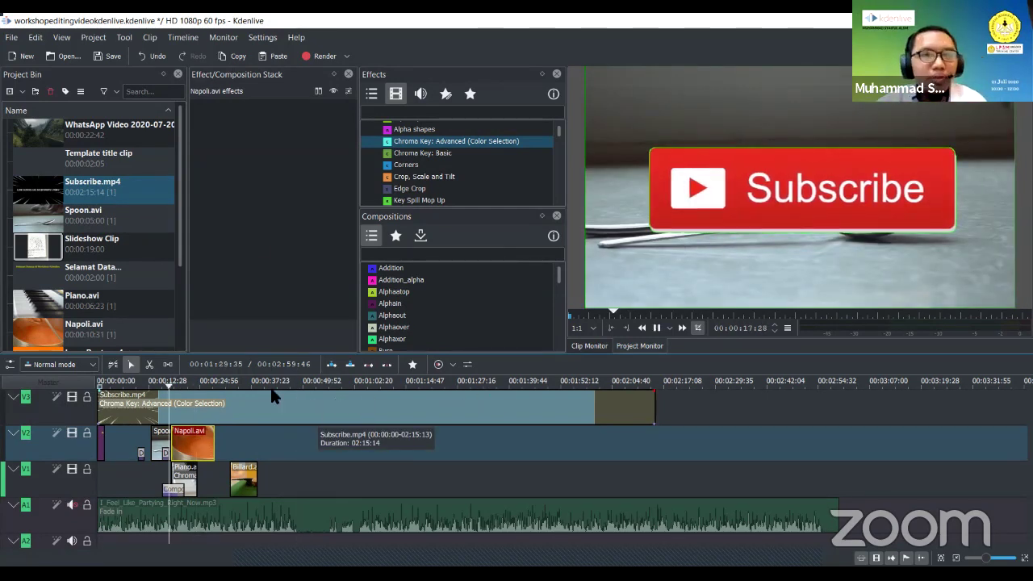
Review the Edge mode options of the chroma key on Subscribe.mp4 and toggle Invert selection off and back on
{"action": "left_click", "coordinate": [282, 411]}
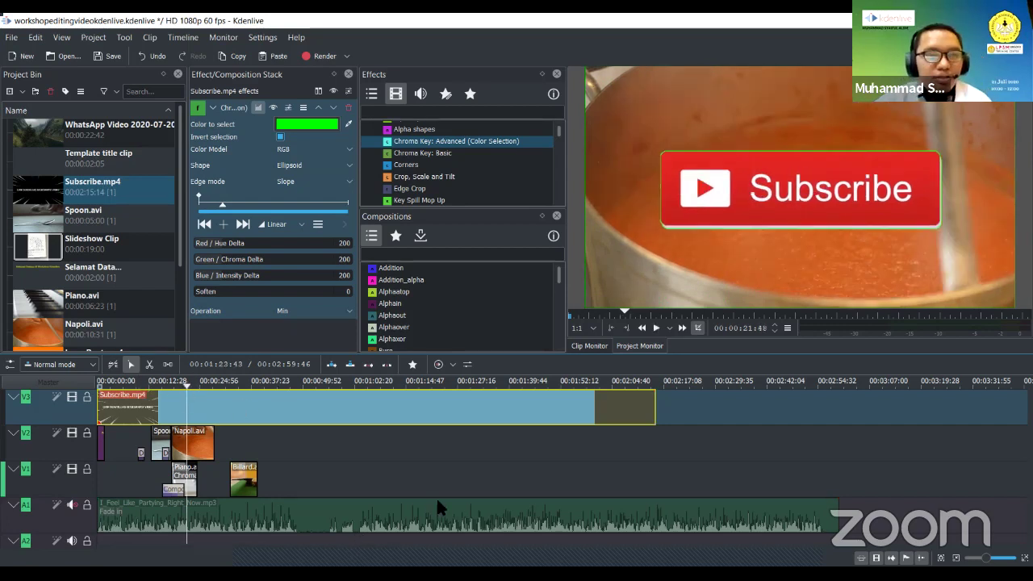
{"action": "left_click", "coordinate": [335, 183]}
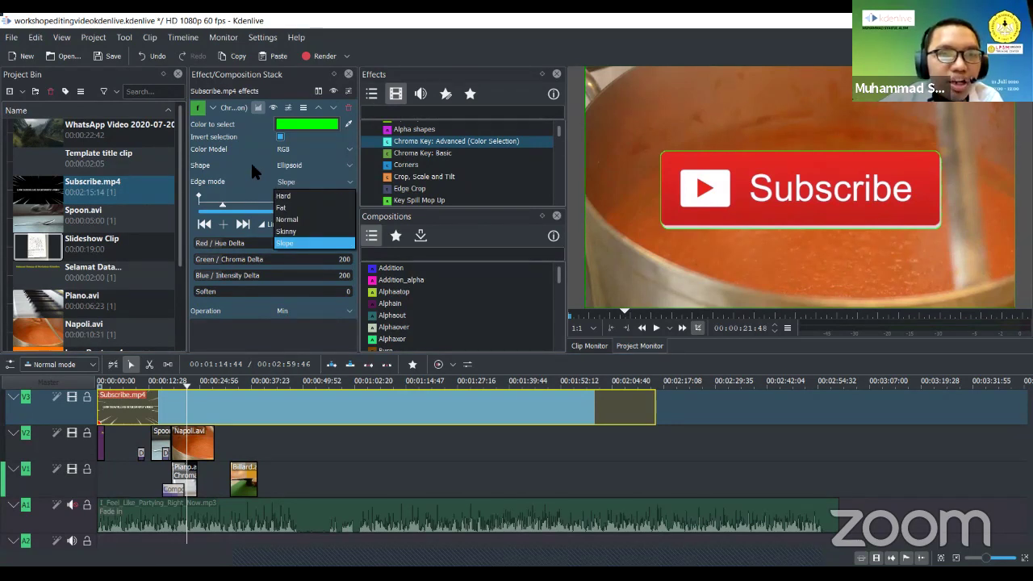
{"action": "left_click", "coordinate": [343, 132]}
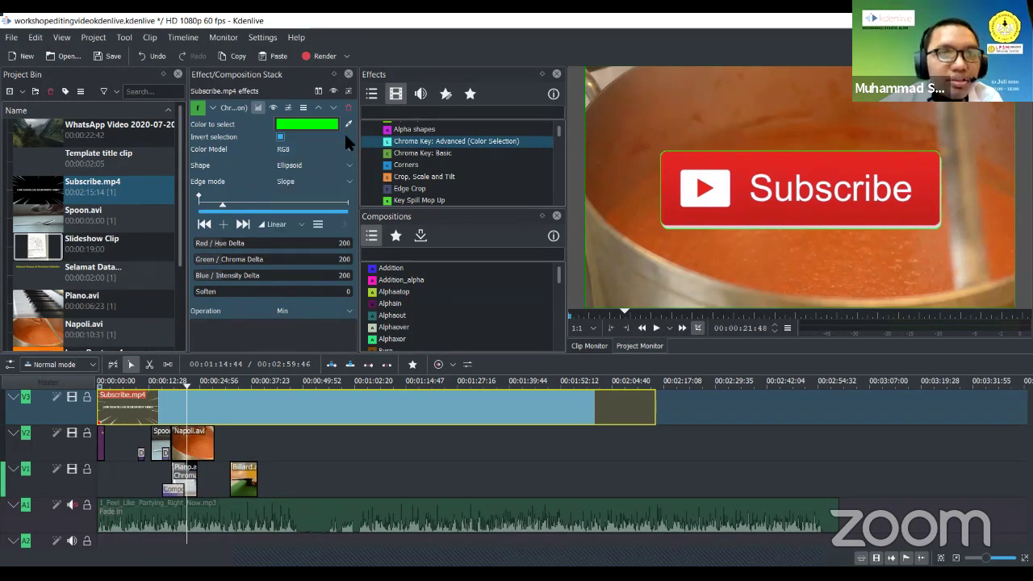
{"action": "left_click", "coordinate": [281, 138]}
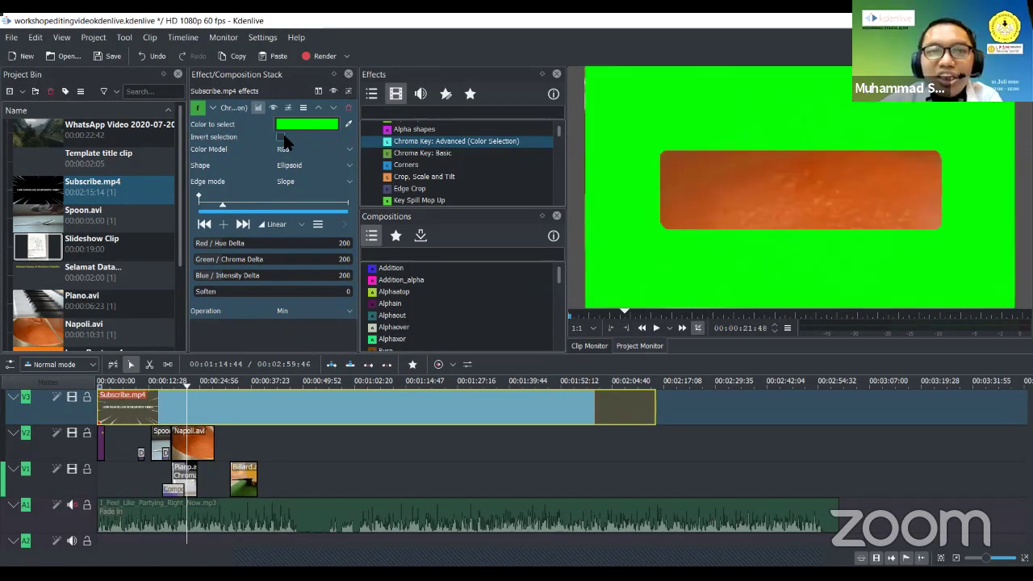
{"action": "left_click", "coordinate": [281, 137]}
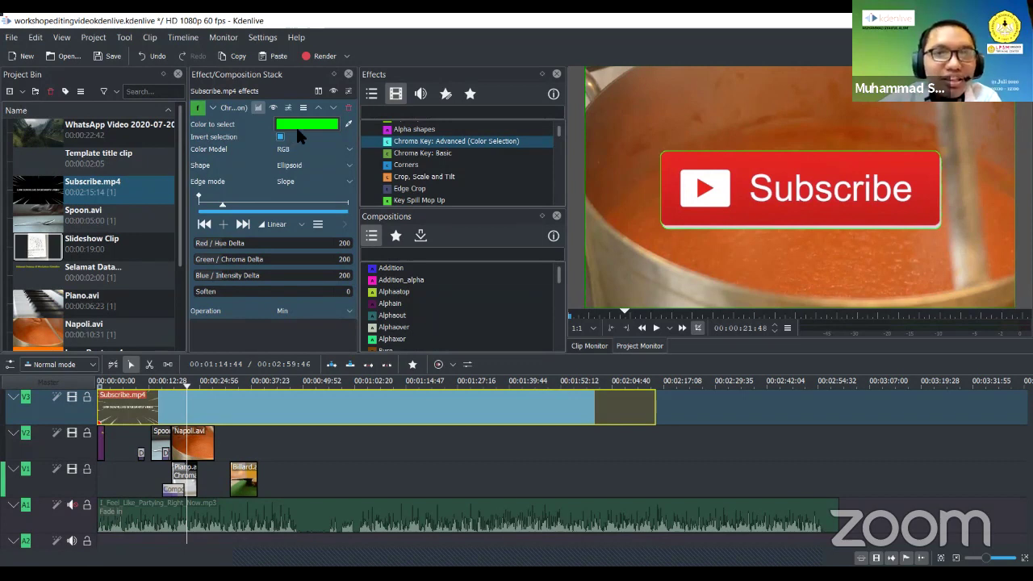
{"action": "left_click", "coordinate": [297, 128]}
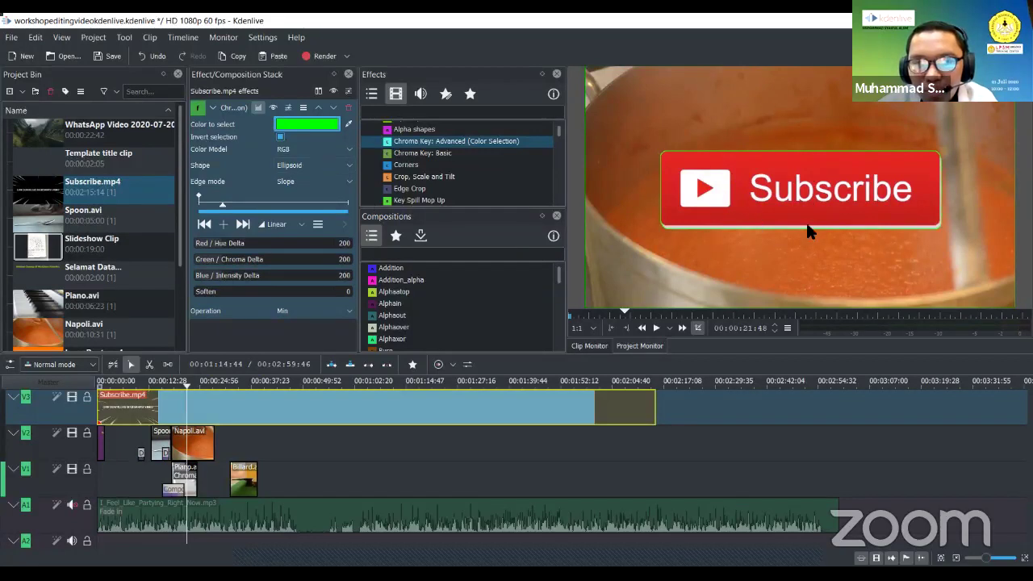
{"action": "left_click", "coordinate": [607, 345]}
{"action": "left_click", "coordinate": [640, 345]}
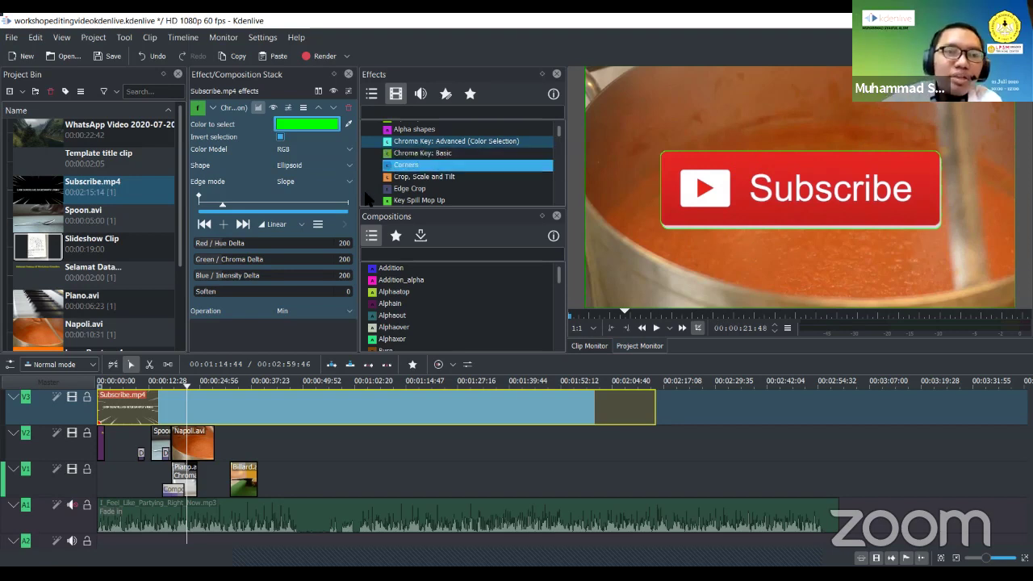
Try Red / Hue Delta, Green / Chroma Delta and Soften at 1000 and Blue / Intensity Delta at 4 in Subscribe.mp4's chroma key
{"action": "left_click_drag", "start_coordinate": [252, 247], "coordinate": [347, 248]}
{"action": "left_click_drag", "start_coordinate": [283, 267], "coordinate": [206, 278]}
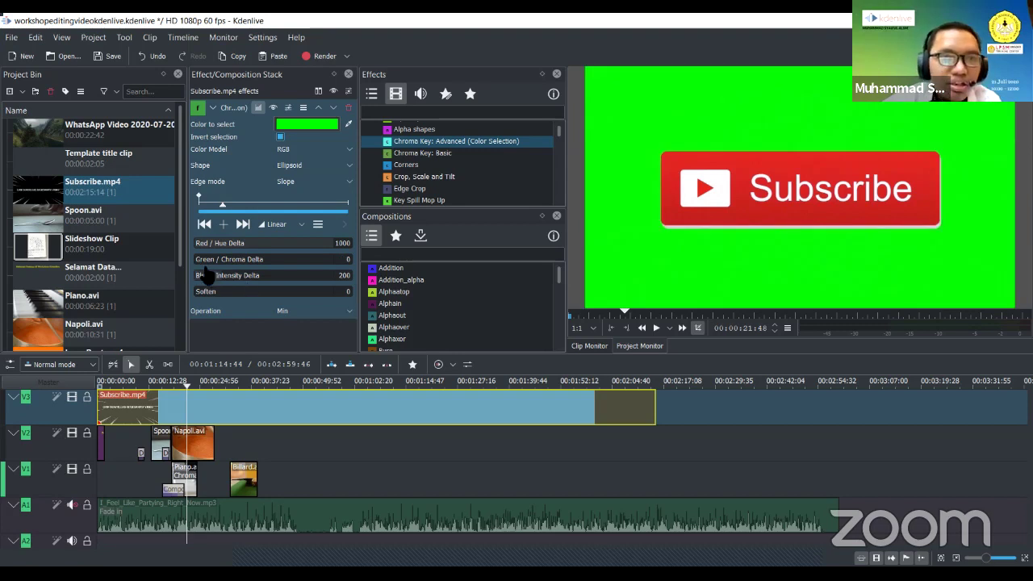
{"action": "left_click_drag", "start_coordinate": [290, 266], "coordinate": [194, 254]}
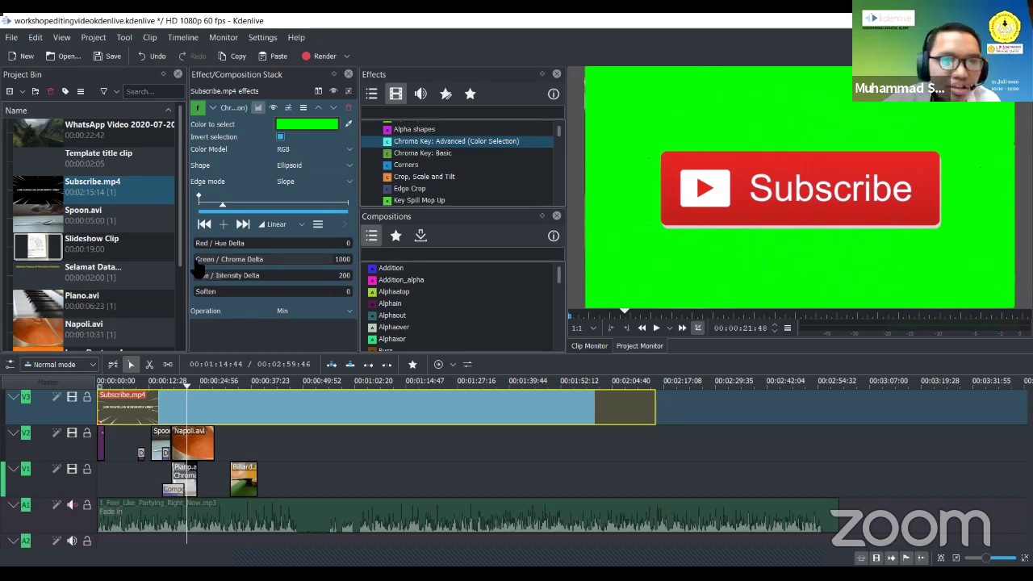
{"action": "left_click_drag", "start_coordinate": [198, 244], "coordinate": [355, 250]}
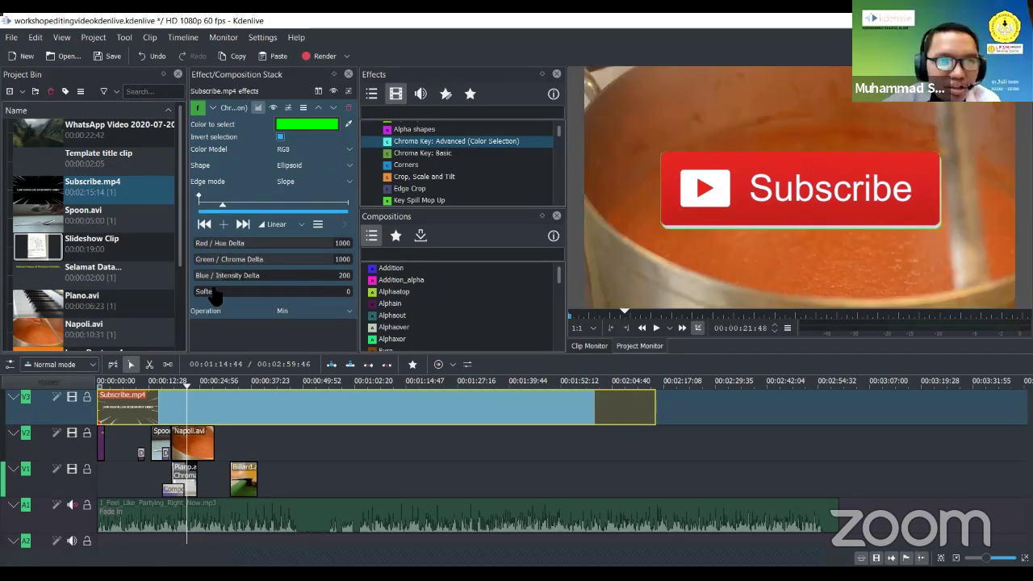
{"action": "left_click_drag", "start_coordinate": [300, 300], "coordinate": [345, 302]}
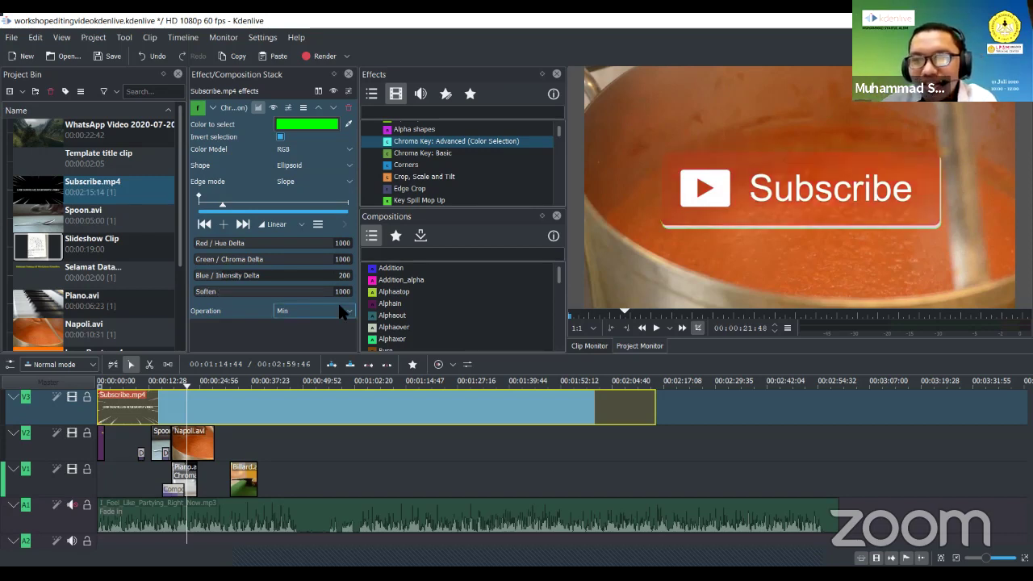
{"action": "left_click_drag", "start_coordinate": [272, 283], "coordinate": [199, 283]}
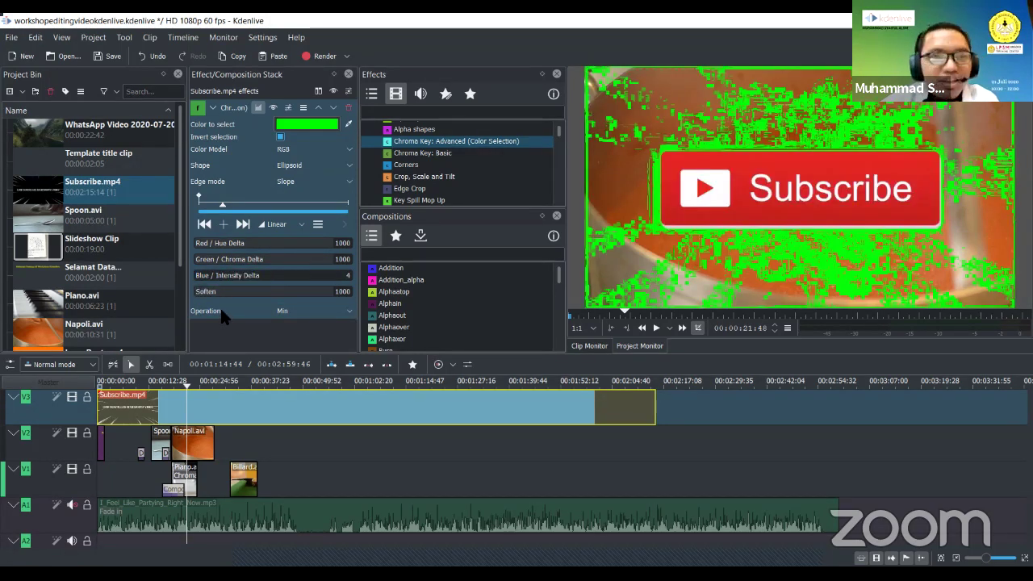
Try sampling an orange key color from the soup in the preview at about 19 seconds and play the result
{"action": "left_click", "coordinate": [178, 387]}
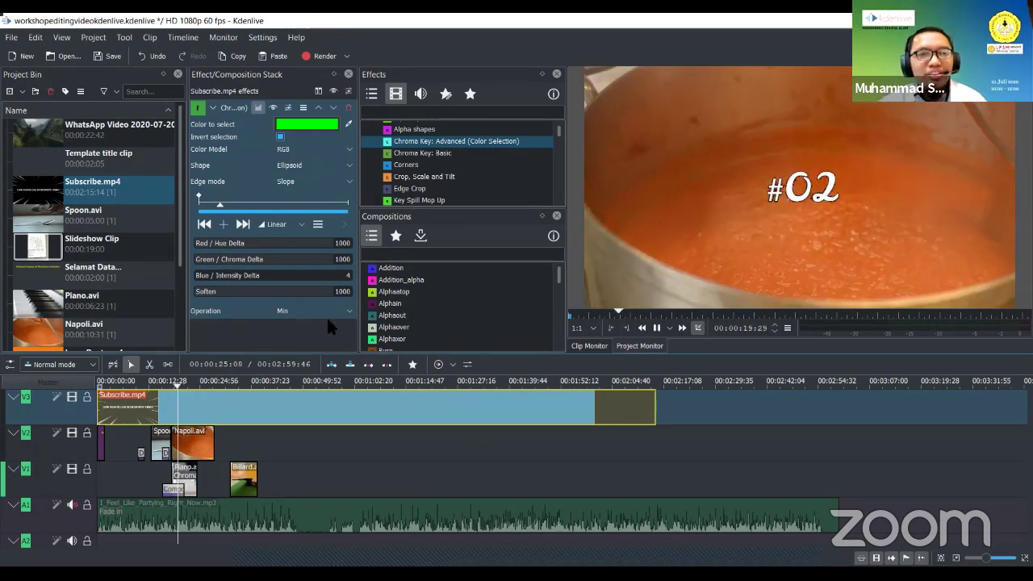
{"action": "key", "text": "space"}
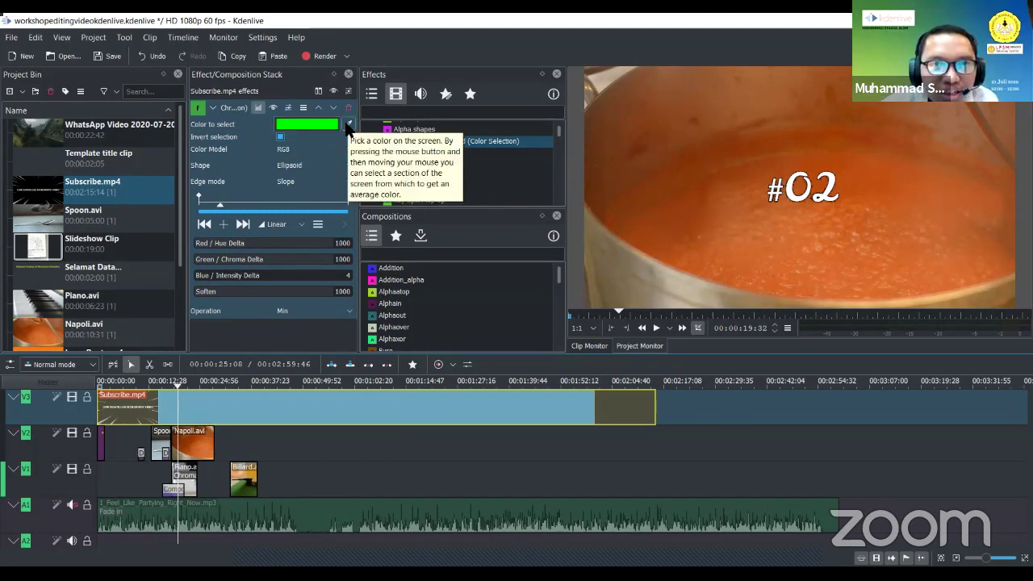
{"action": "left_click", "coordinate": [348, 125]}
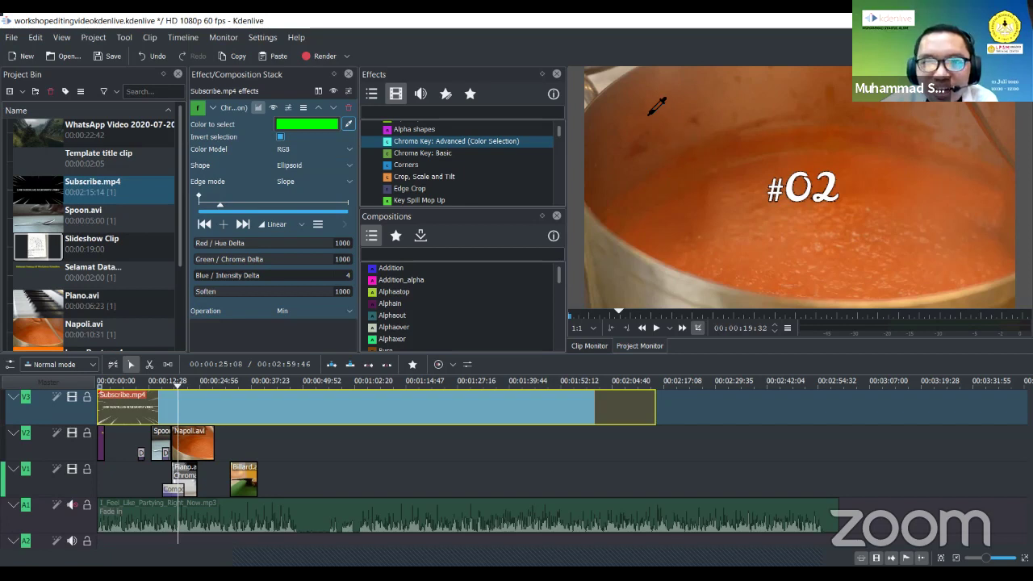
{"action": "left_click", "coordinate": [352, 124]}
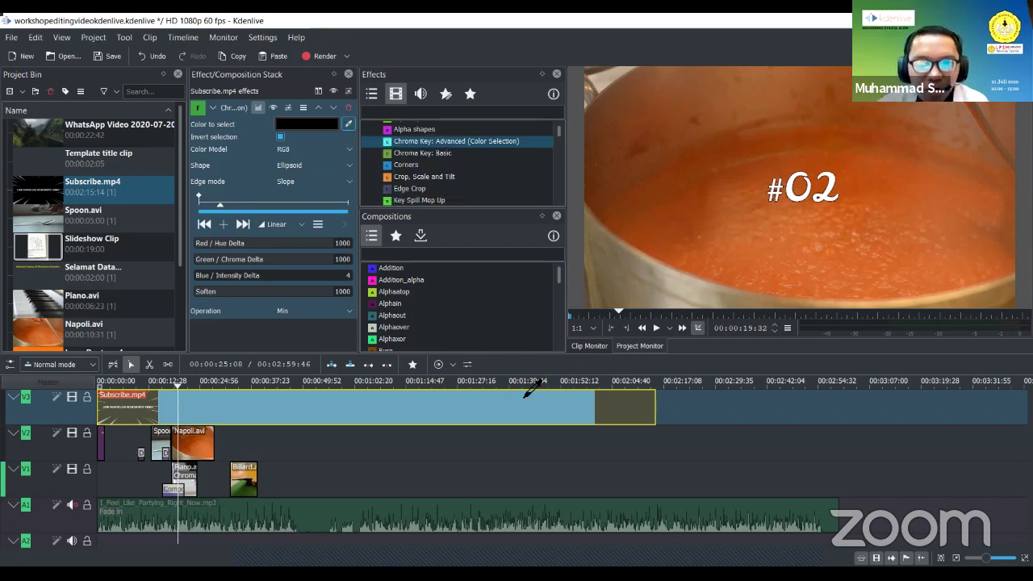
{"action": "left_click", "coordinate": [766, 250]}
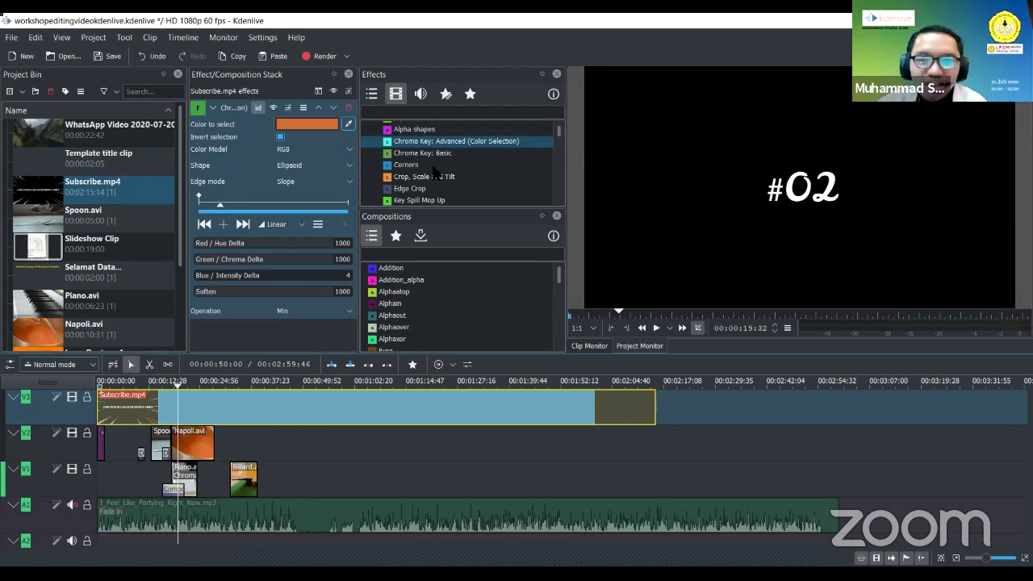
{"action": "key", "text": "space"}
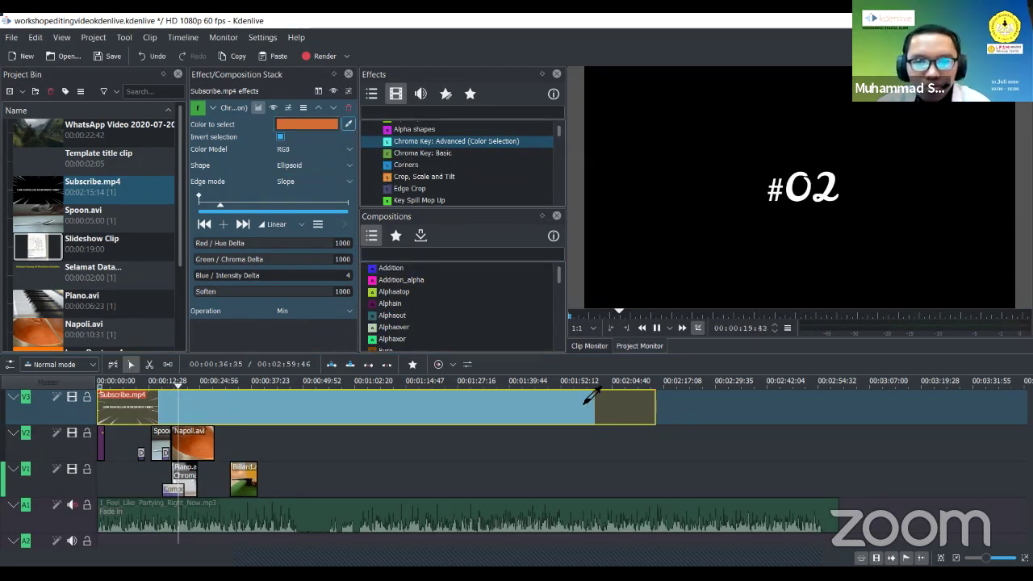
Play from about 17 seconds and sample the green background around the Subscribe button as the key color
{"action": "left_click", "coordinate": [169, 384]}
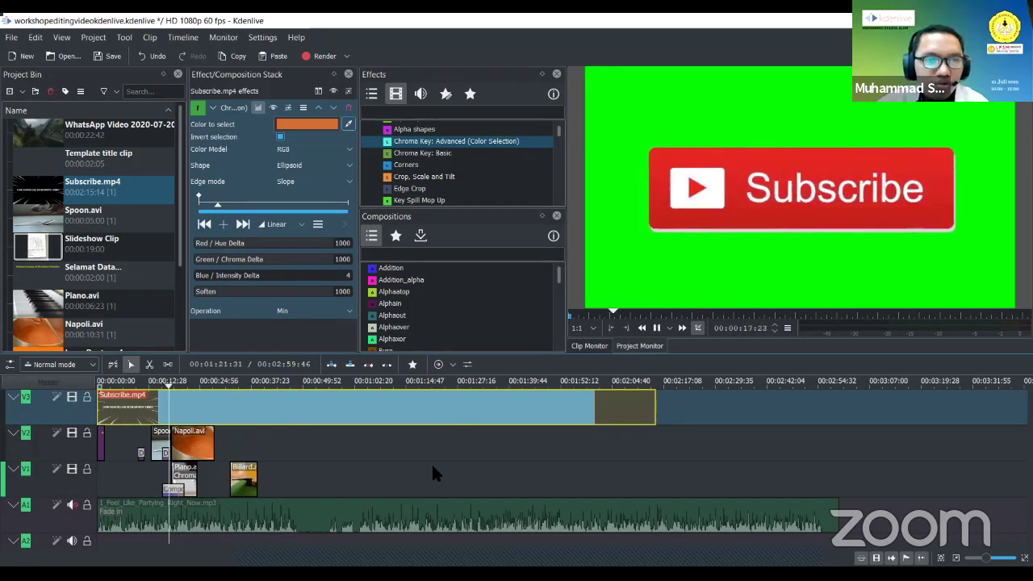
{"action": "left_click", "coordinate": [349, 126]}
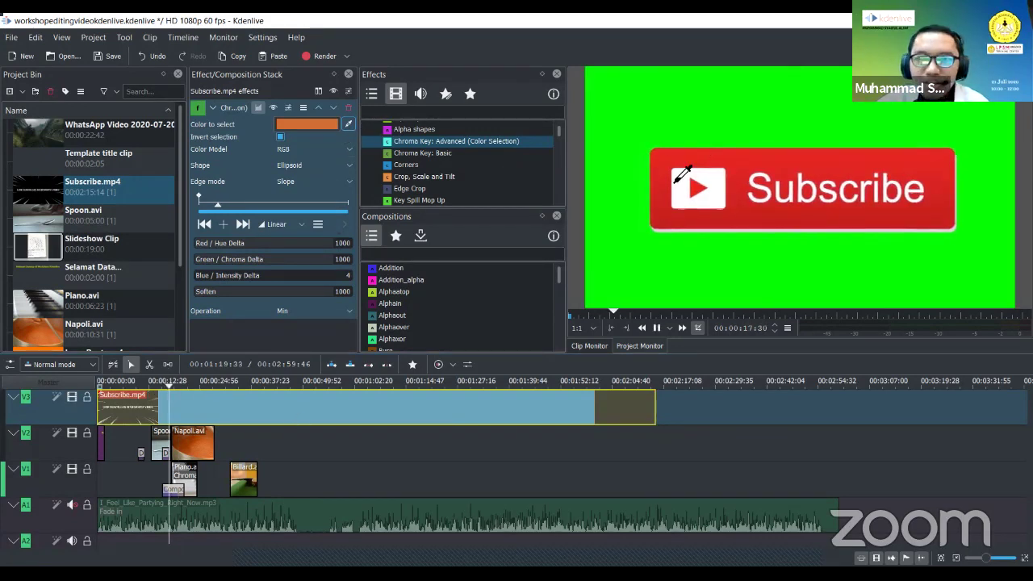
{"action": "left_click", "coordinate": [677, 144]}
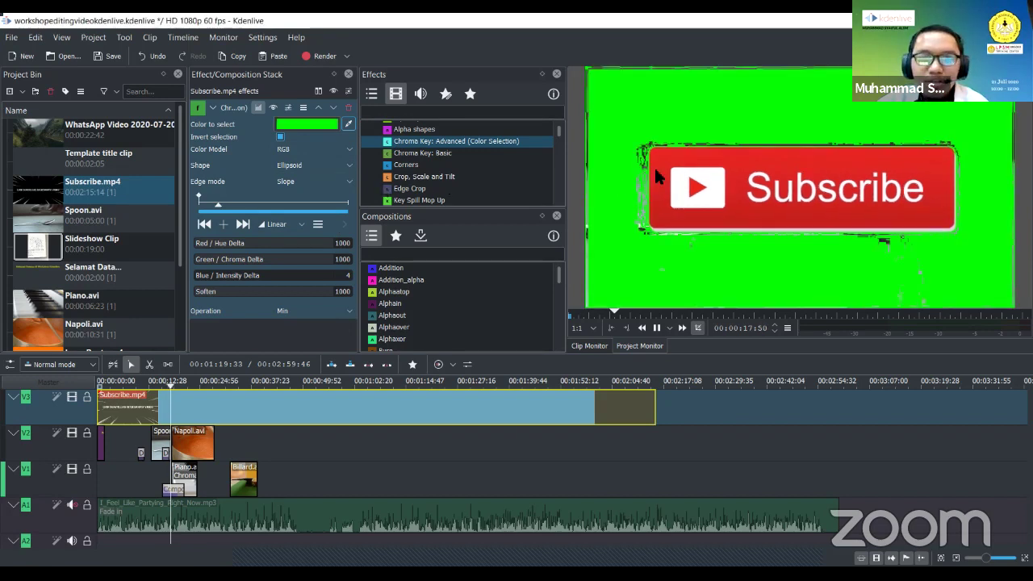
{"action": "left_click", "coordinate": [393, 315]}
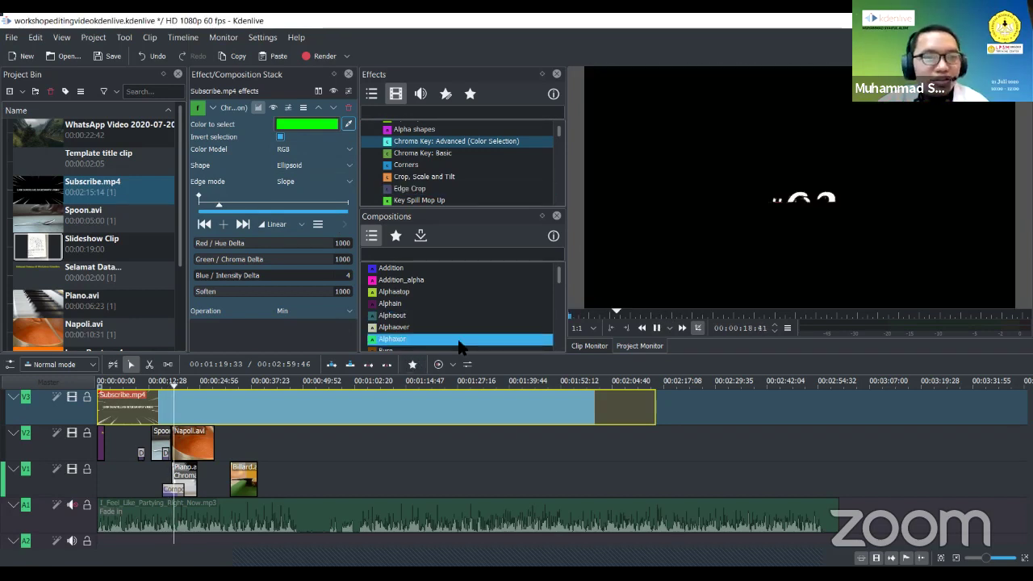
Move the playhead back to about 15 seconds, resample the green background as the key color, and play
{"action": "left_click", "coordinate": [175, 390]}
{"action": "left_click_drag", "start_coordinate": [172, 388], "coordinate": [162, 388]}
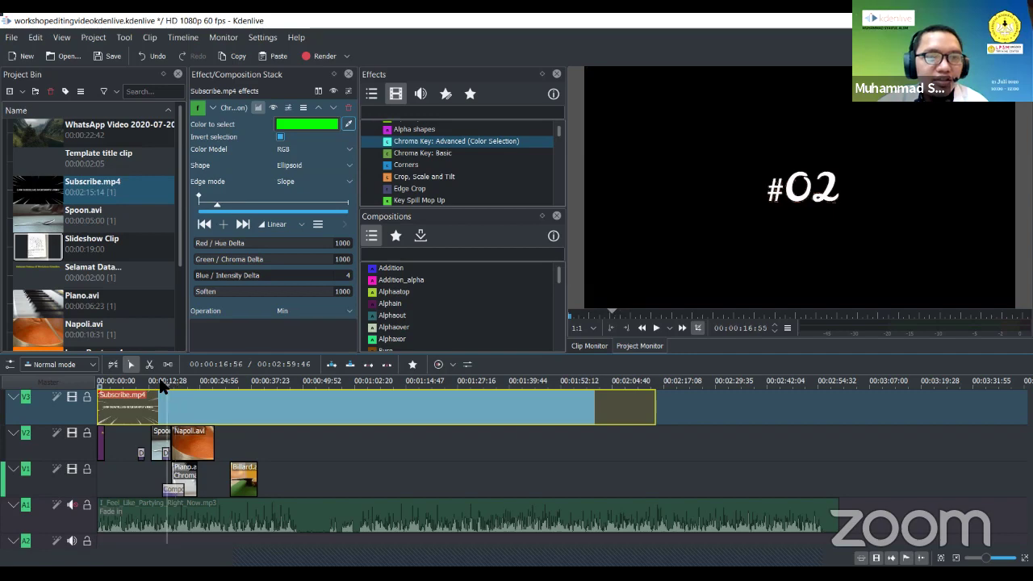
{"action": "left_click", "coordinate": [325, 130]}
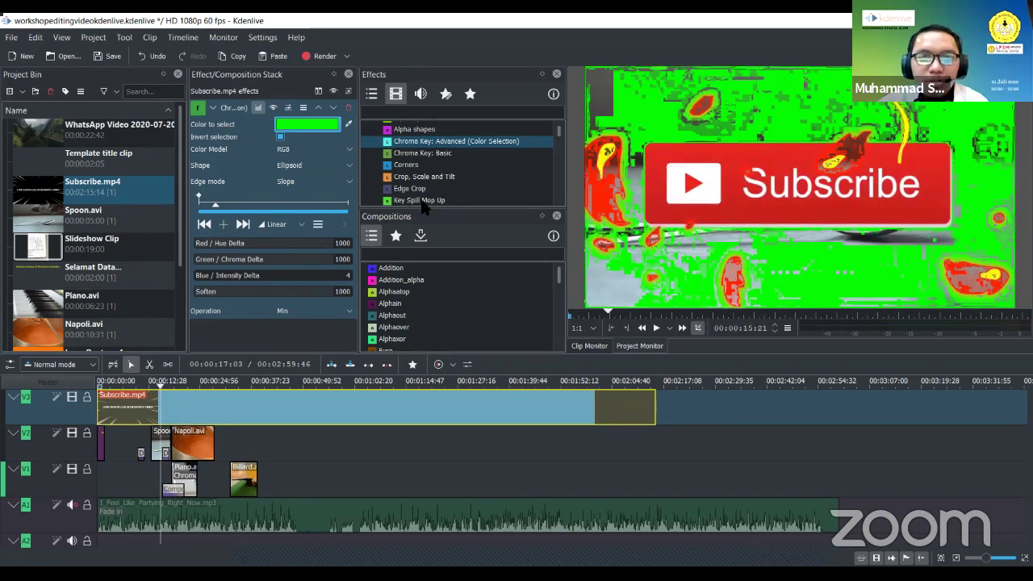
{"action": "left_click", "coordinate": [646, 170]}
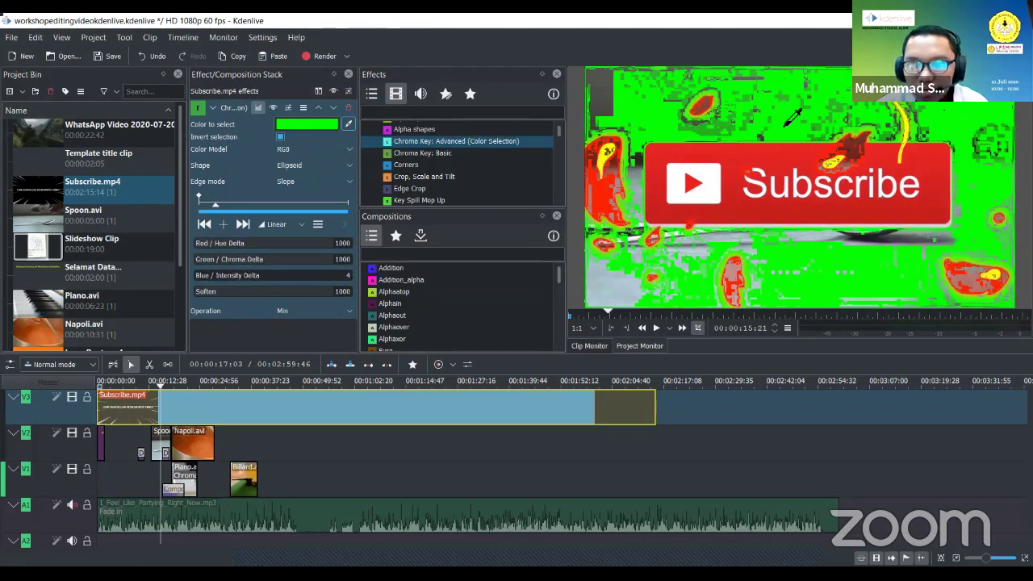
{"action": "key", "text": "space"}
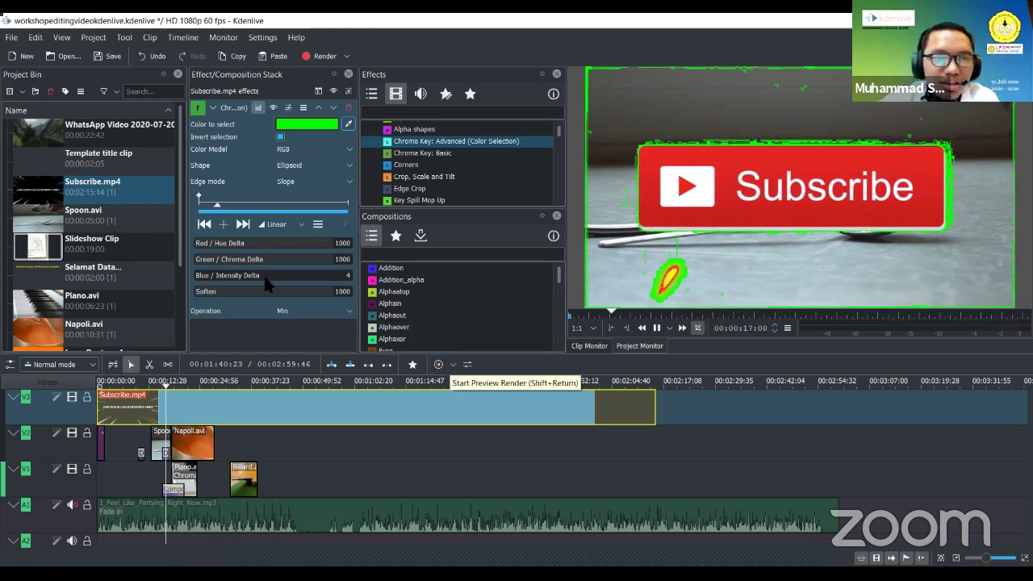
Set the Red / Hue, Green / Chroma and Blue / Intensity Deltas and Soften to 0, and preview from about 17 seconds
{"action": "left_click_drag", "start_coordinate": [264, 276], "coordinate": [337, 276]}
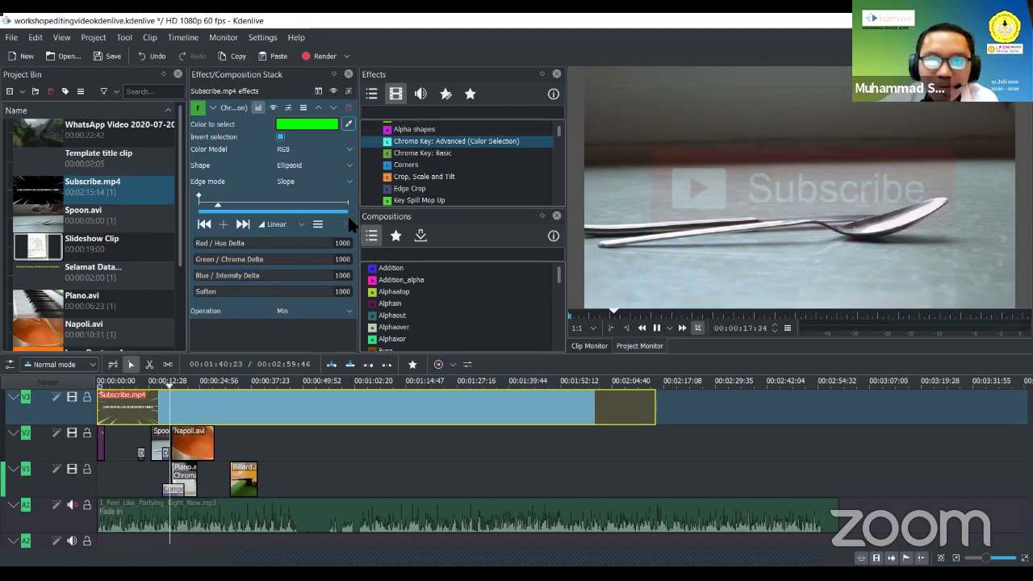
{"action": "left_click_drag", "start_coordinate": [240, 246], "coordinate": [194, 260]}
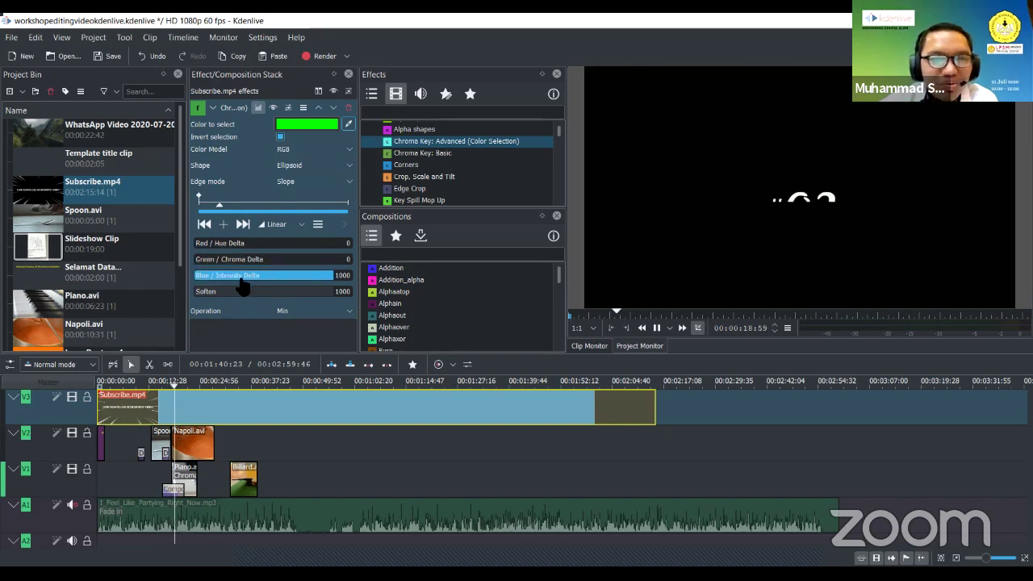
{"action": "left_click_drag", "start_coordinate": [270, 297], "coordinate": [194, 295]}
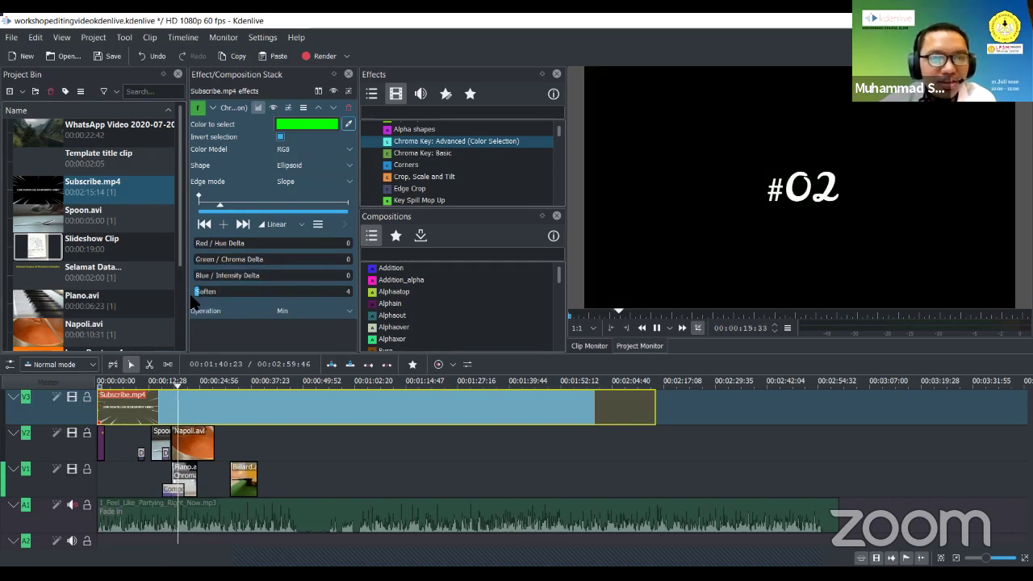
{"action": "left_click", "coordinate": [168, 381]}
{"action": "key", "text": "space"}
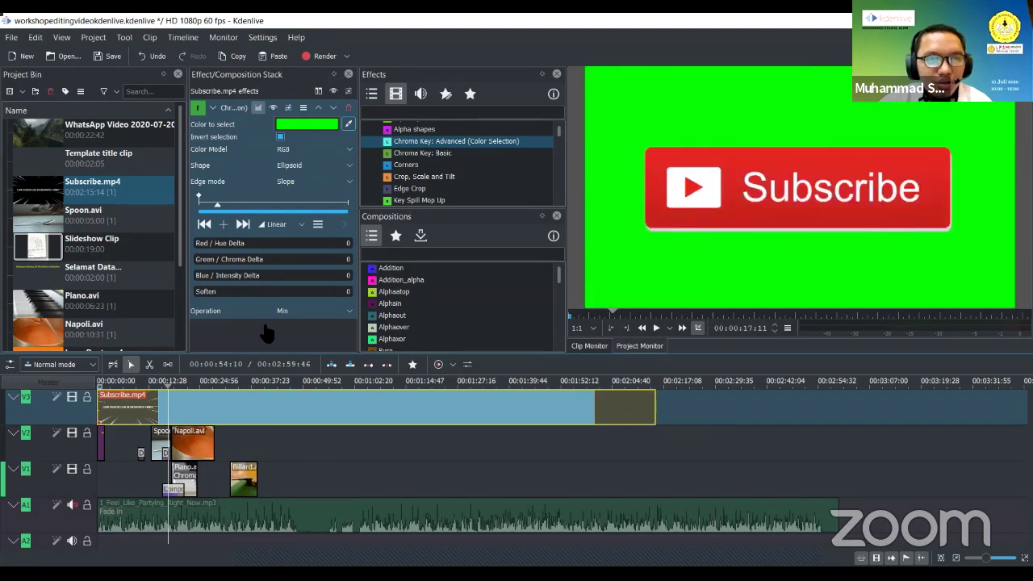
{"action": "key", "text": "space"}
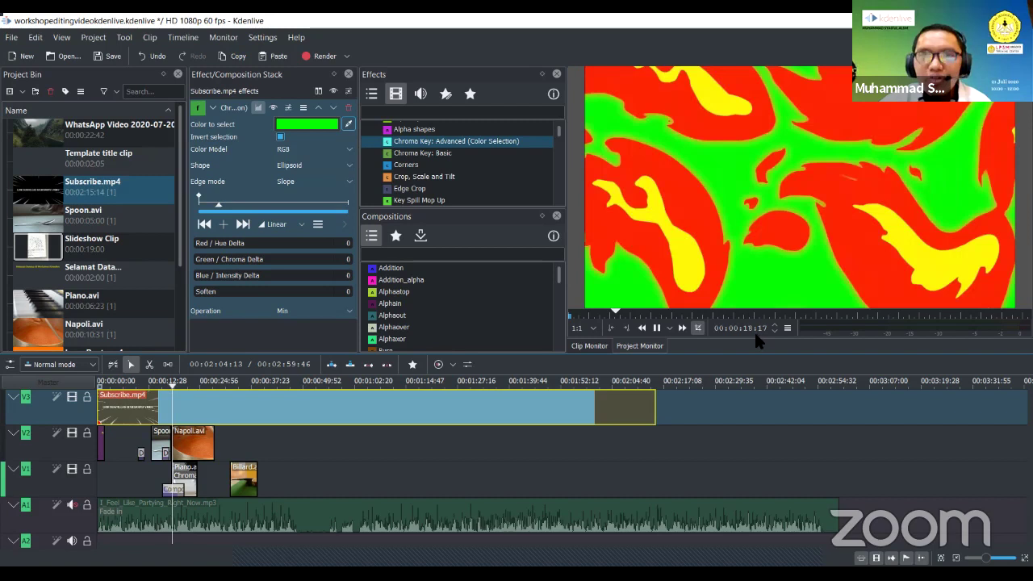
{"action": "key", "text": "space"}
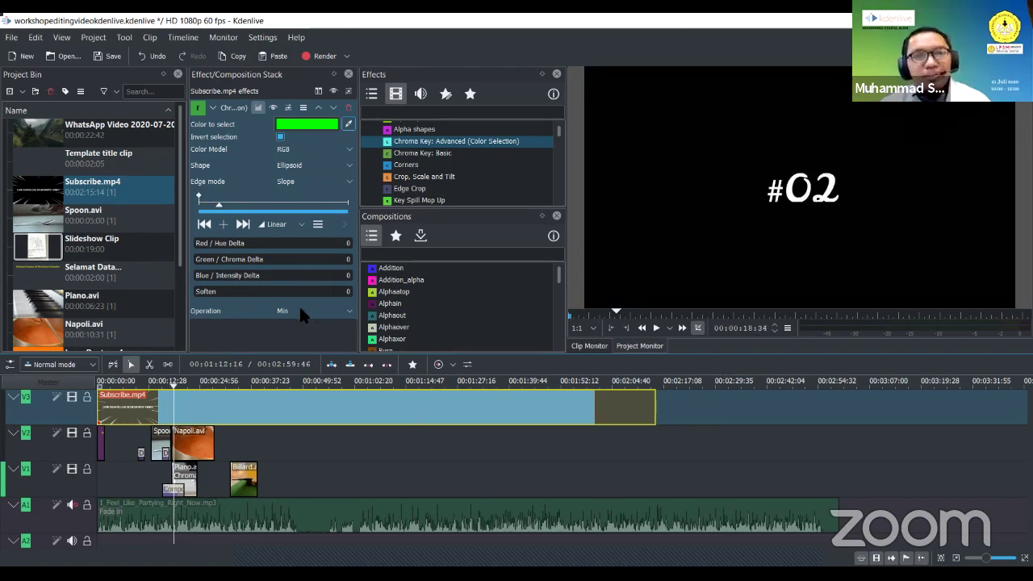
Set the chroma key's Edge mode to Hard and play the Subscribe animation from about 16 seconds
{"action": "left_click", "coordinate": [296, 226]}
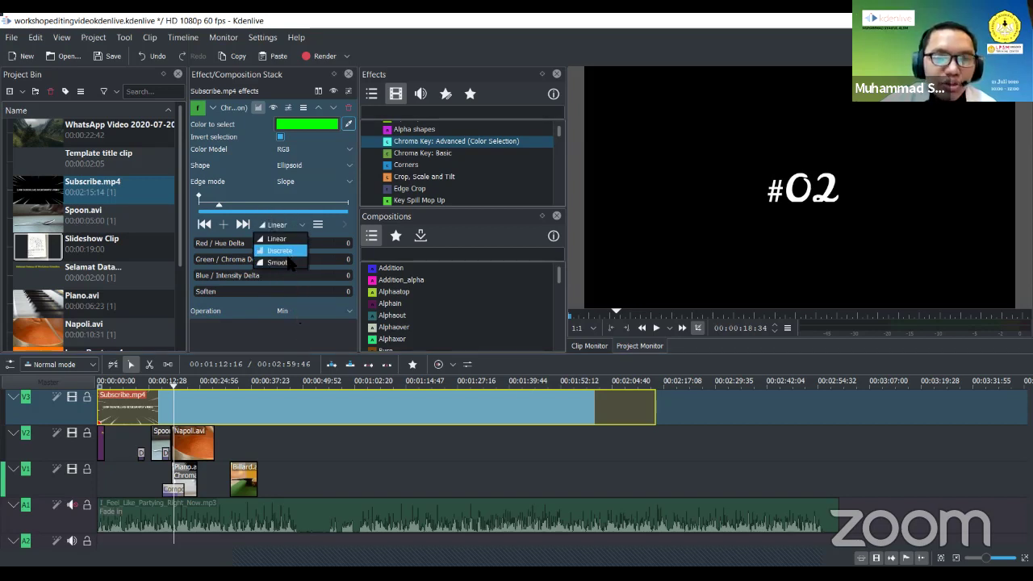
{"action": "left_click", "coordinate": [307, 180]}
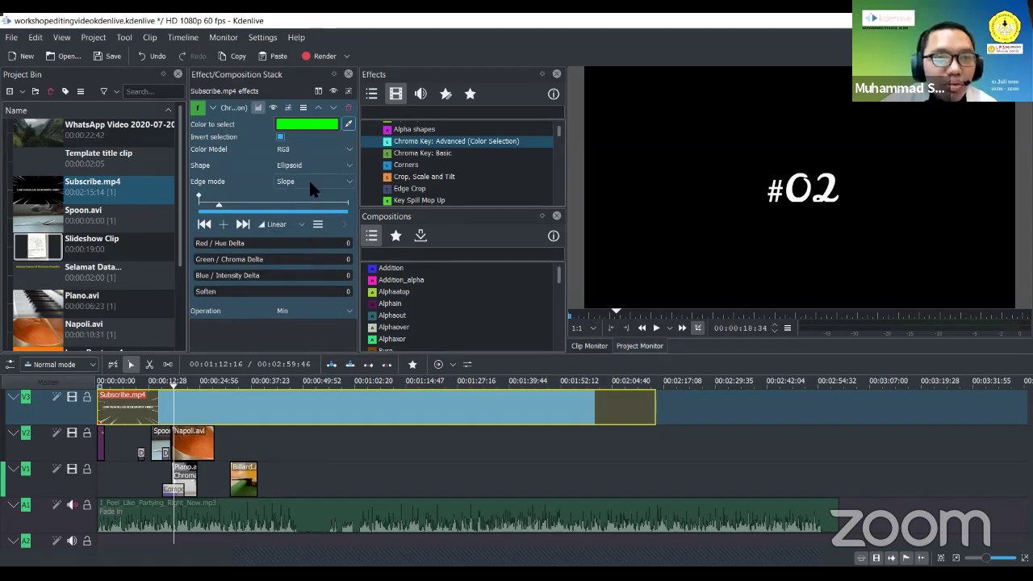
{"action": "left_click", "coordinate": [309, 181]}
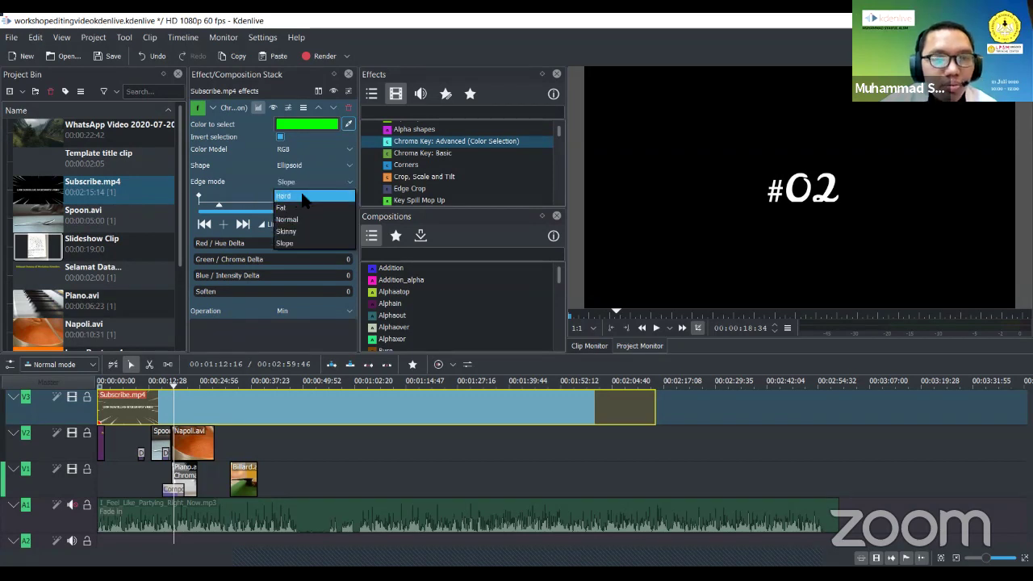
{"action": "left_click", "coordinate": [303, 196]}
{"action": "left_click", "coordinate": [166, 393]}
{"action": "key", "text": "space"}
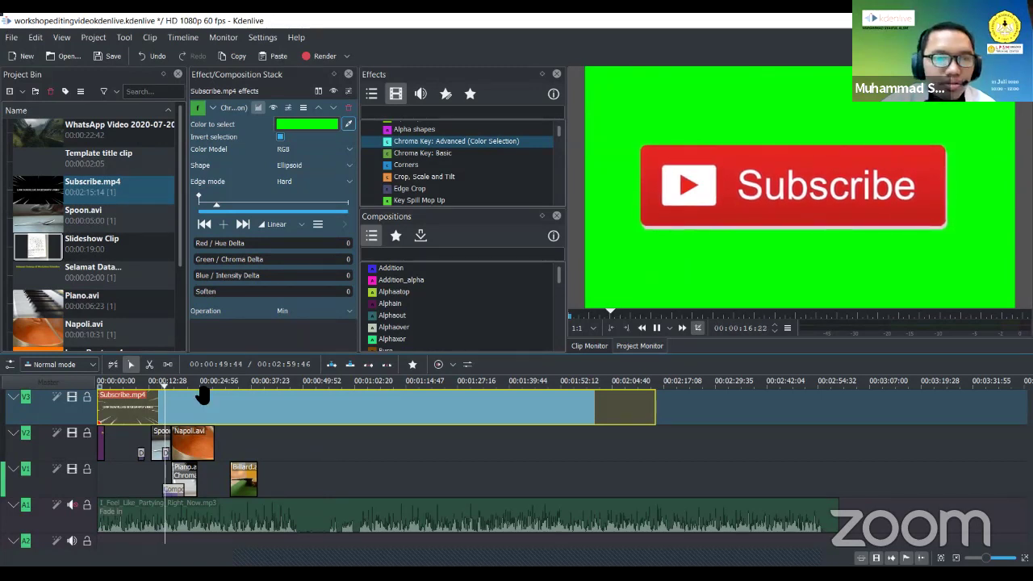
Try Green / Chroma Delta at 1000 with Red / Hue Delta at 0, and preview from about 13 and 20 seconds
{"action": "left_click_drag", "start_coordinate": [251, 244], "coordinate": [353, 237]}
{"action": "left_click_drag", "start_coordinate": [266, 253], "coordinate": [189, 242]}
{"action": "left_click_drag", "start_coordinate": [317, 259], "coordinate": [365, 271]}
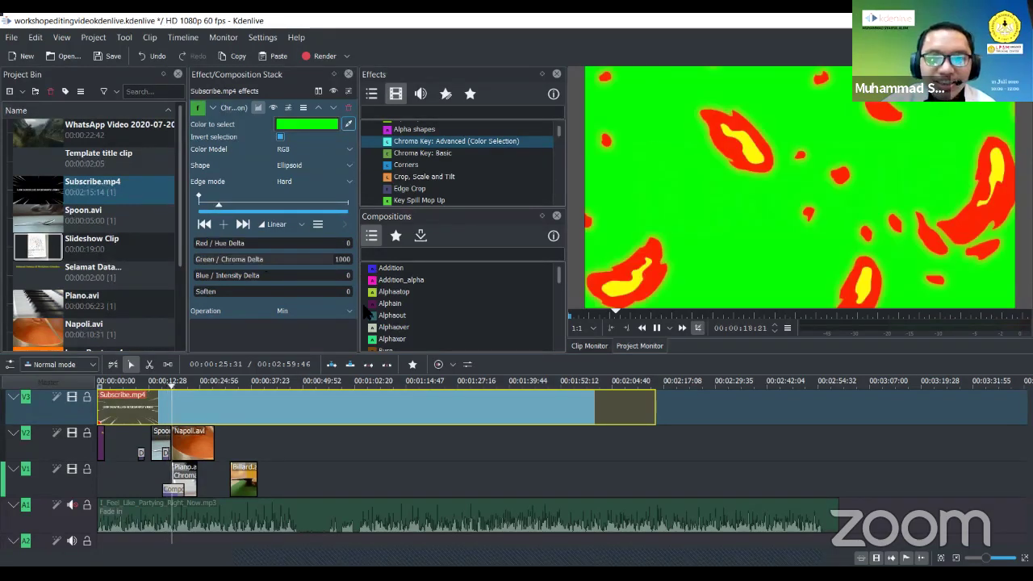
{"action": "left_click_drag", "start_coordinate": [166, 387], "coordinate": [153, 386]}
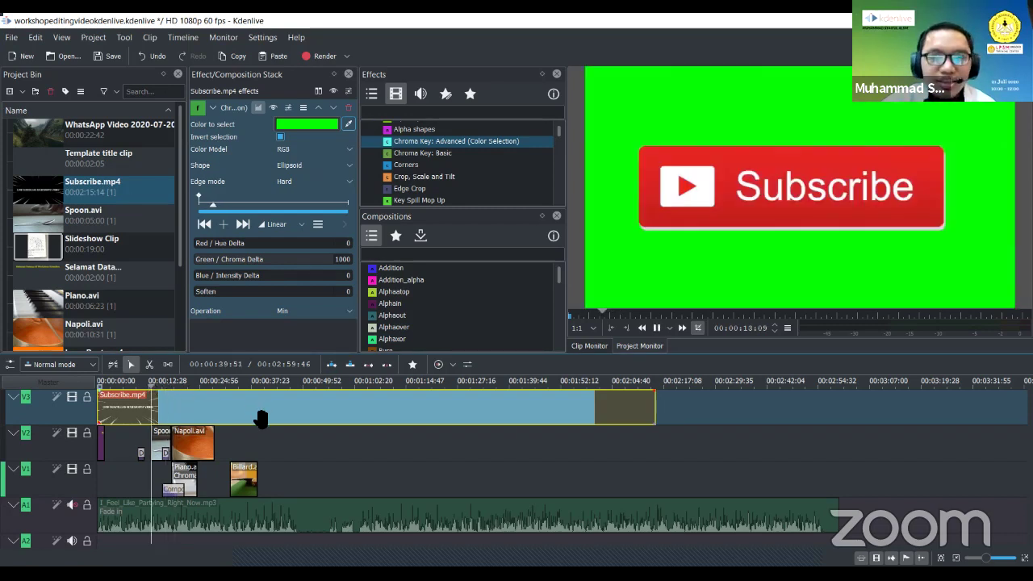
{"action": "left_click", "coordinate": [197, 385]}
{"action": "left_click", "coordinate": [180, 384]}
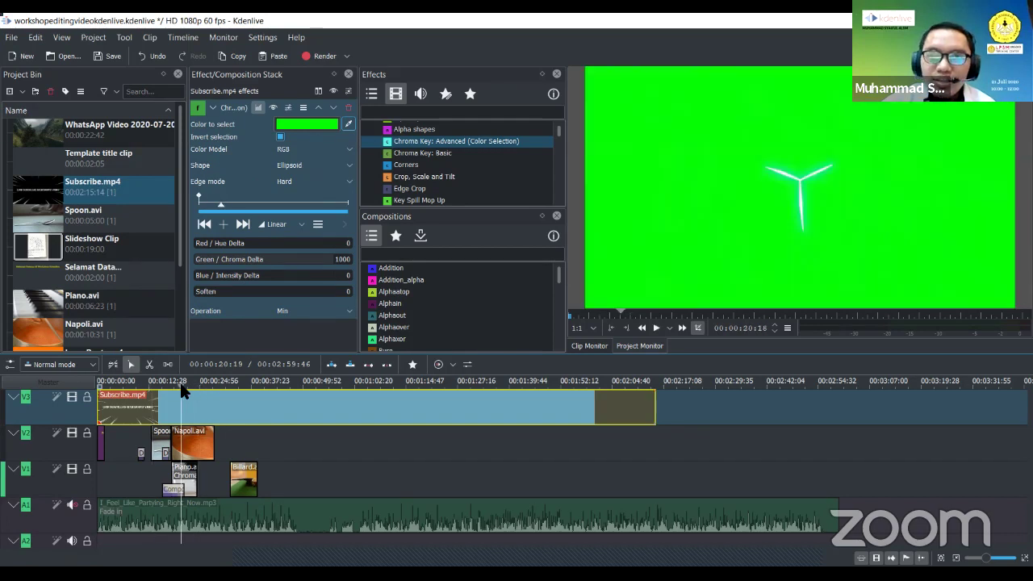
{"action": "key", "text": "space"}
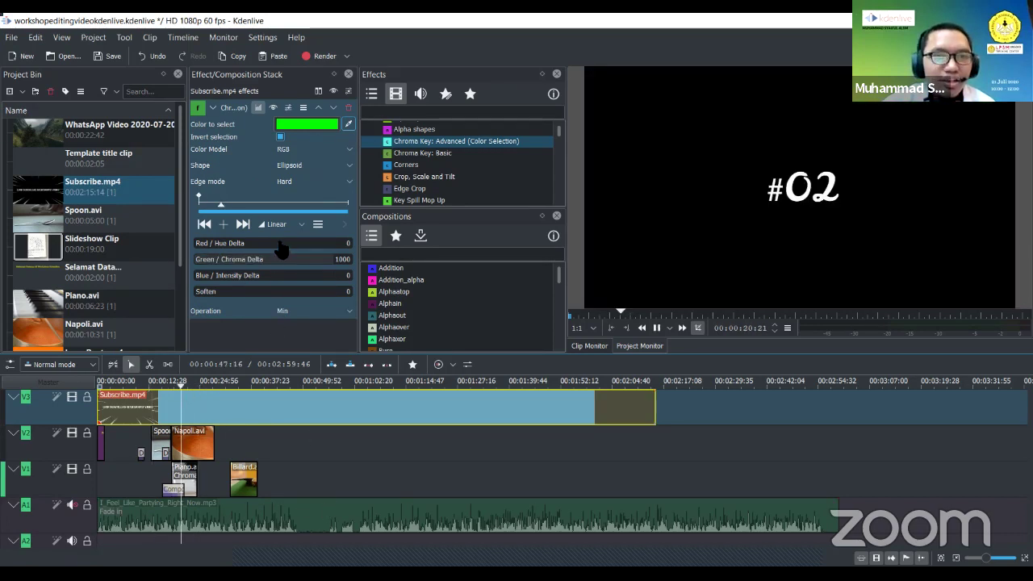
Set the chroma key's Red / Hue, Green / Chroma and Blue / Intensity Deltas to 500 and Soften to 523
{"action": "left_click_drag", "start_coordinate": [279, 243], "coordinate": [266, 247]}
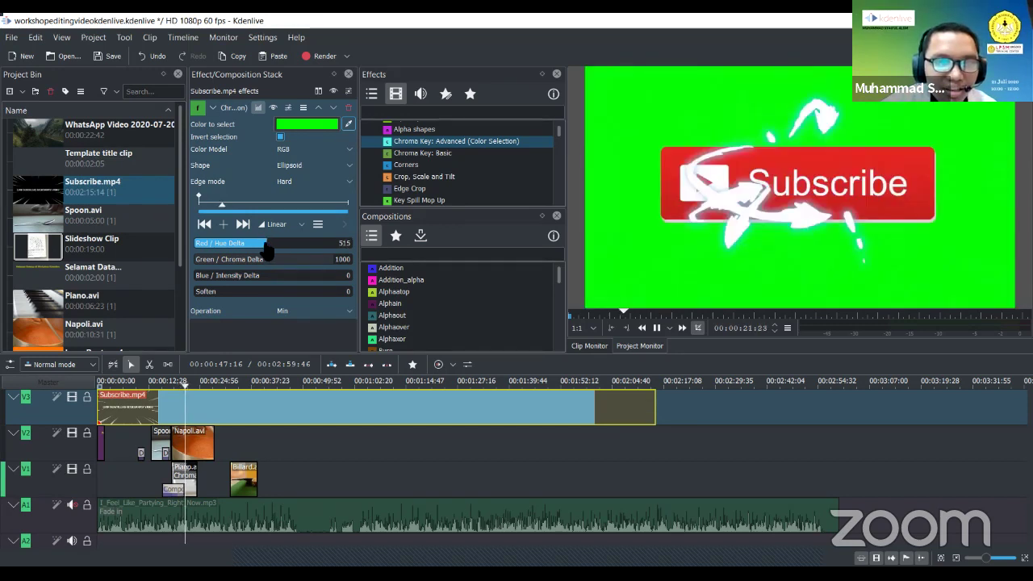
{"action": "left_click", "coordinate": [263, 260]}
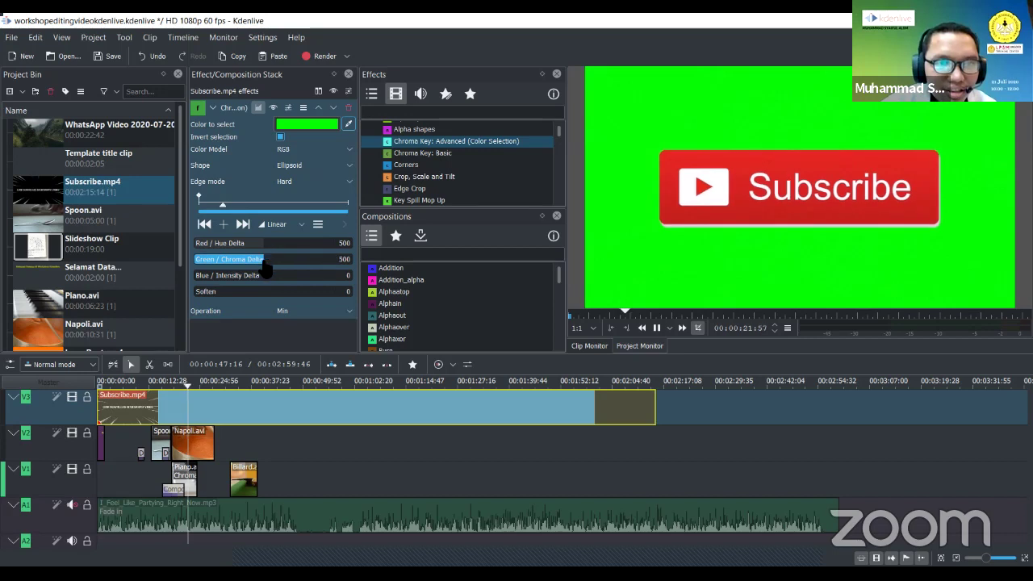
{"action": "left_click", "coordinate": [260, 276]}
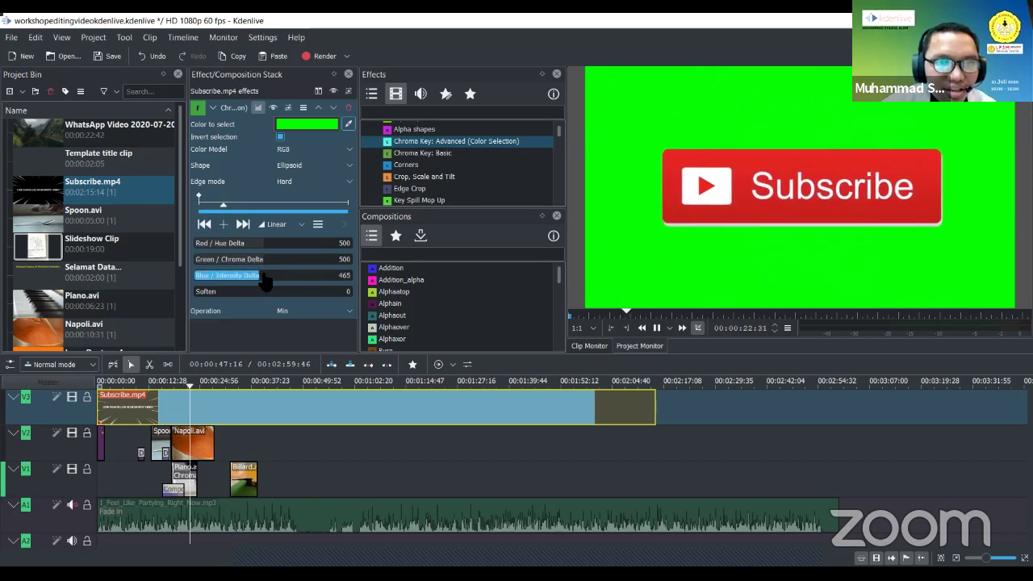
{"action": "left_click", "coordinate": [264, 276]}
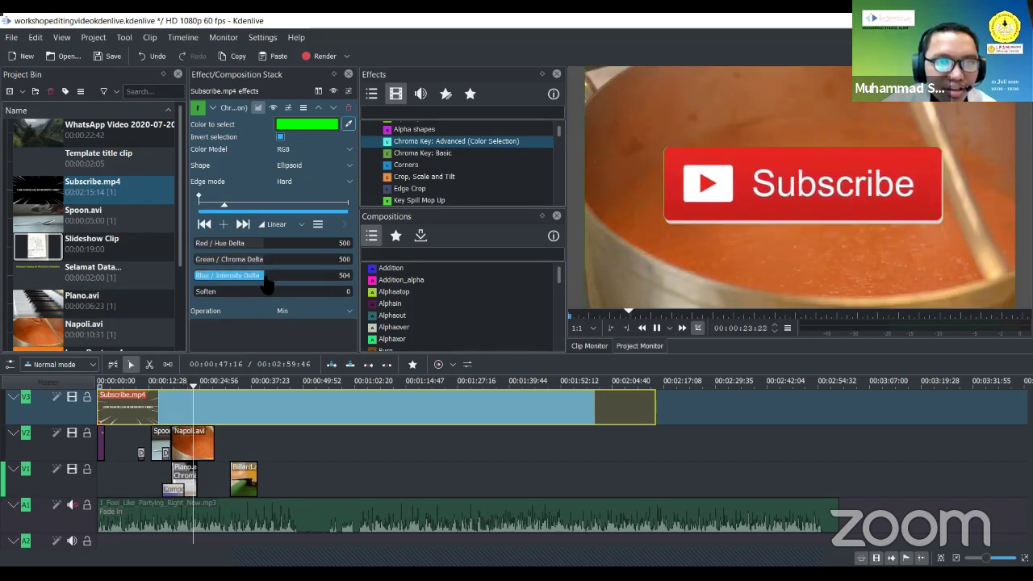
{"action": "left_click", "coordinate": [262, 275]}
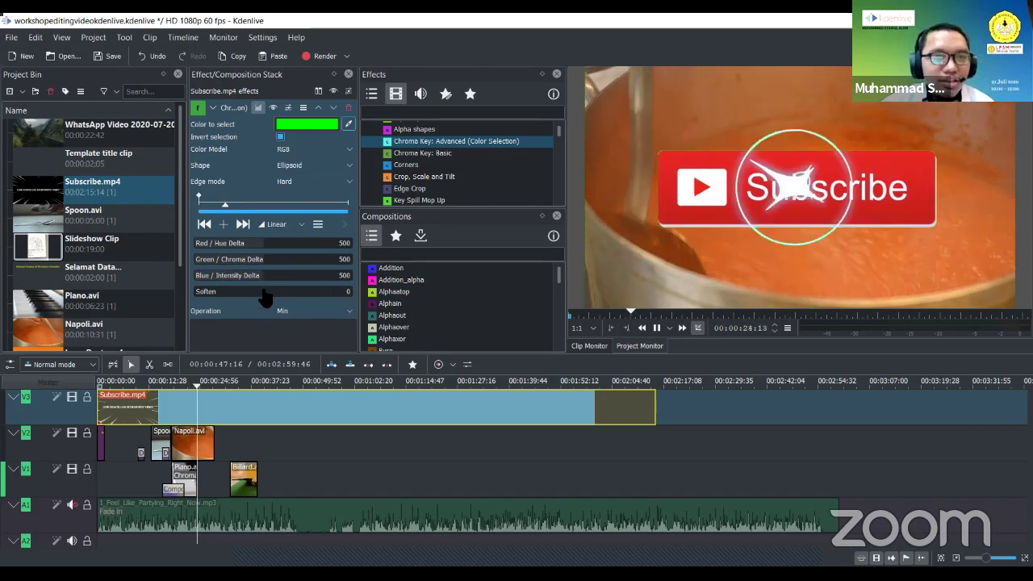
{"action": "left_click", "coordinate": [265, 292]}
{"action": "left_click", "coordinate": [270, 292]}
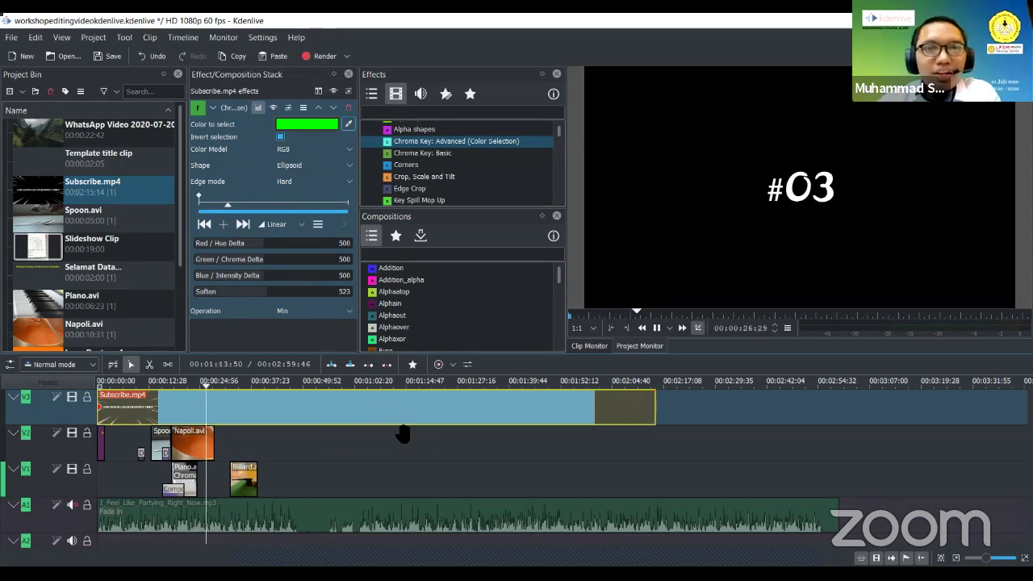
Replay the keyed Subscribe animation from about 24 seconds and look through the available compositions
{"action": "scroll", "coordinate": [442, 321], "scroll_direction": "down", "scroll_amount": 10}
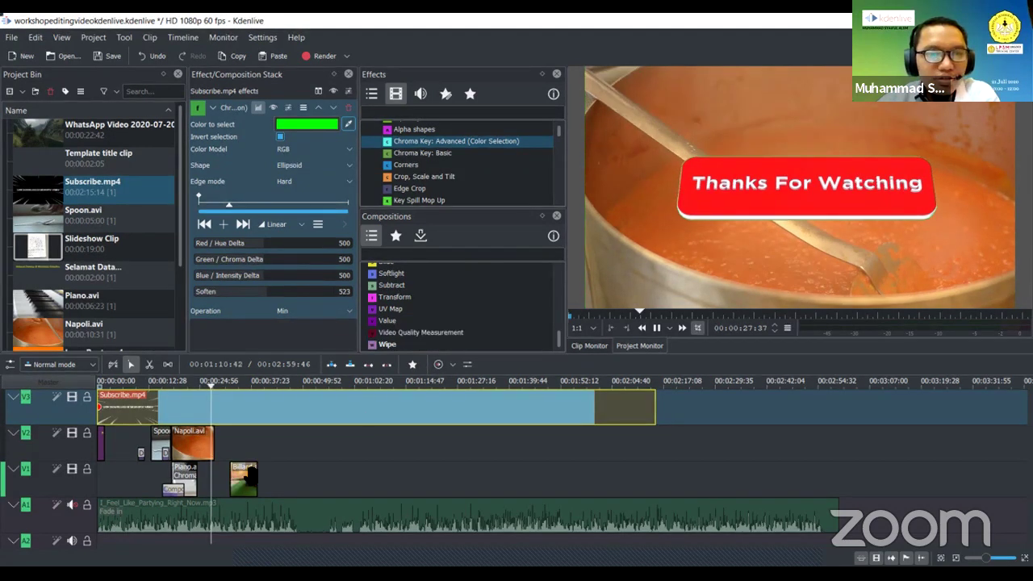
{"action": "left_click", "coordinate": [245, 476]}
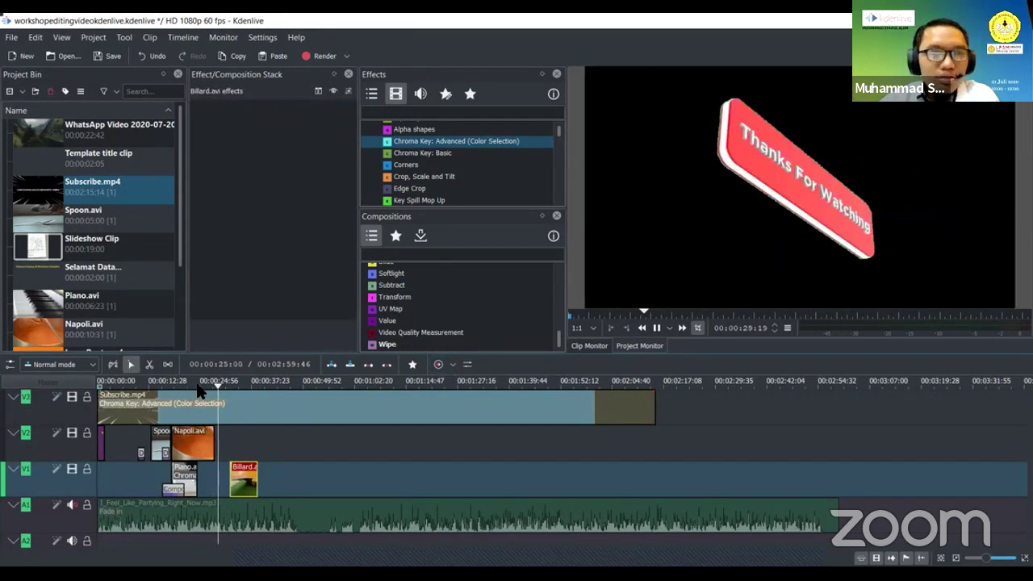
{"action": "left_click", "coordinate": [199, 384]}
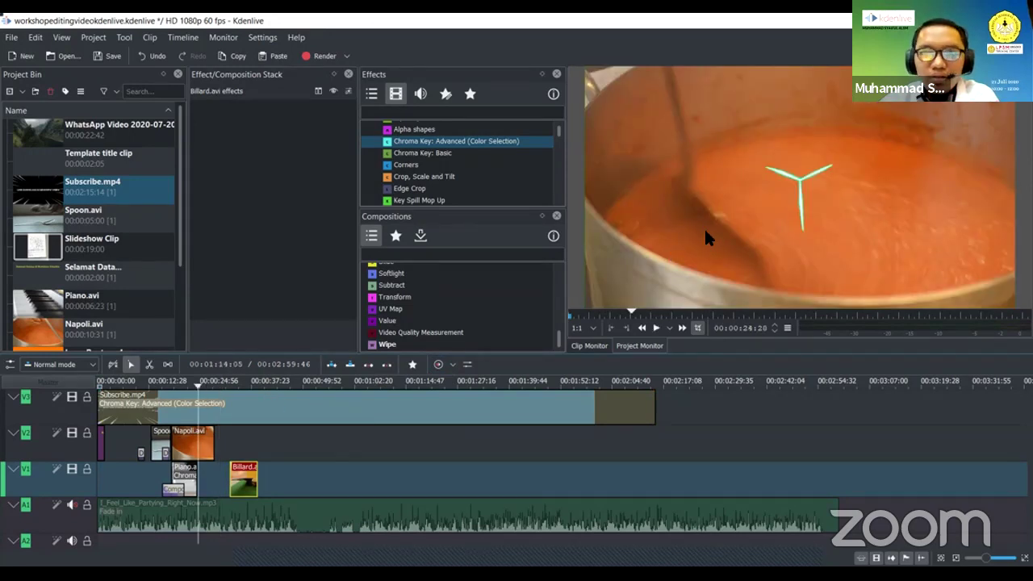
{"action": "left_click", "coordinate": [656, 327]}
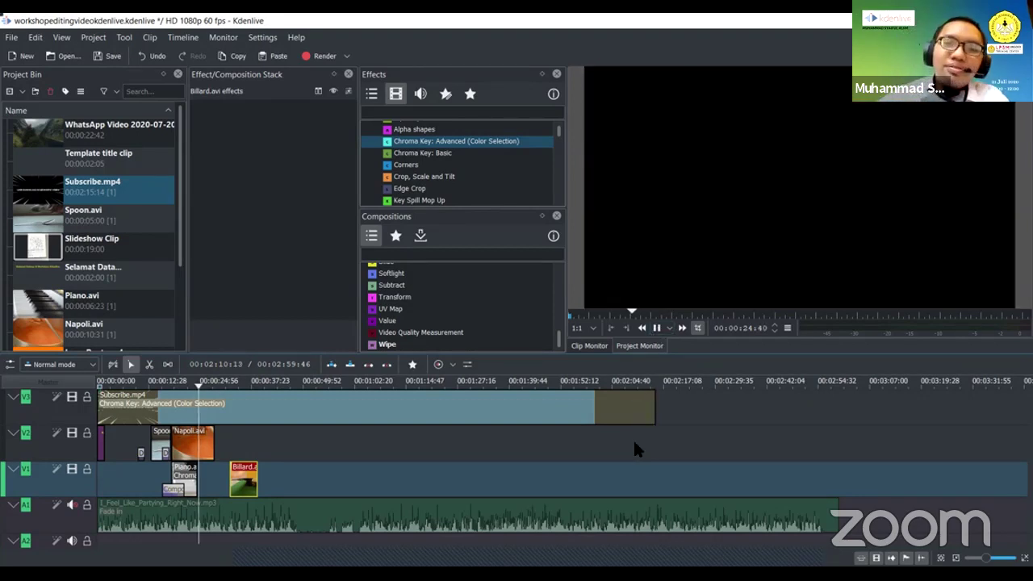
{"action": "left_click", "coordinate": [449, 334]}
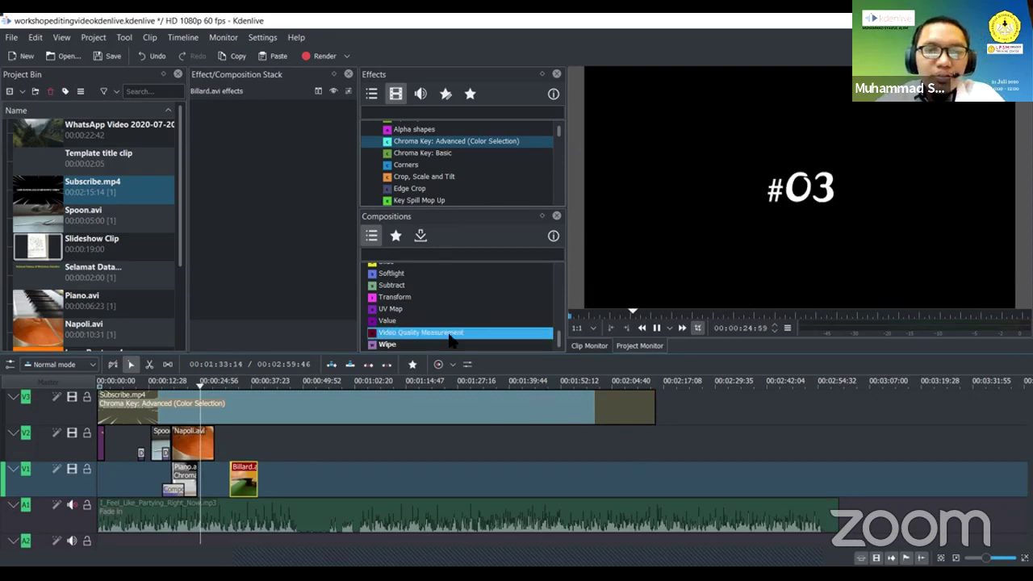
{"action": "scroll", "coordinate": [452, 323], "scroll_direction": "up", "scroll_amount": 10}
{"action": "scroll", "coordinate": [464, 302], "scroll_direction": "down", "scroll_amount": 5}
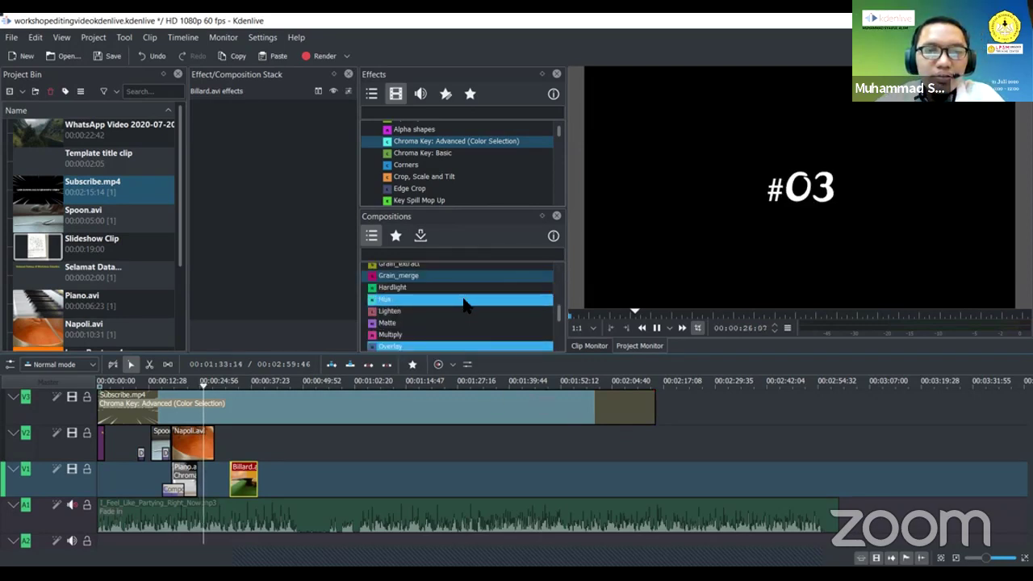
{"action": "scroll", "coordinate": [464, 302], "scroll_direction": "down", "scroll_amount": 4}
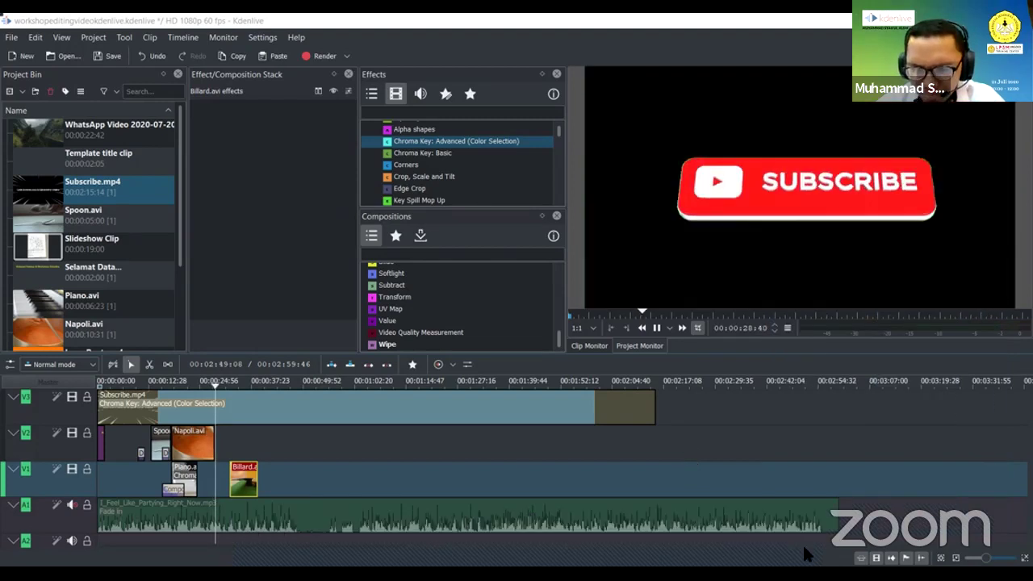
Return the playhead to the start of the timeline and inspect the title clip at the beginning of V2
{"action": "left_click", "coordinate": [693, 403]}
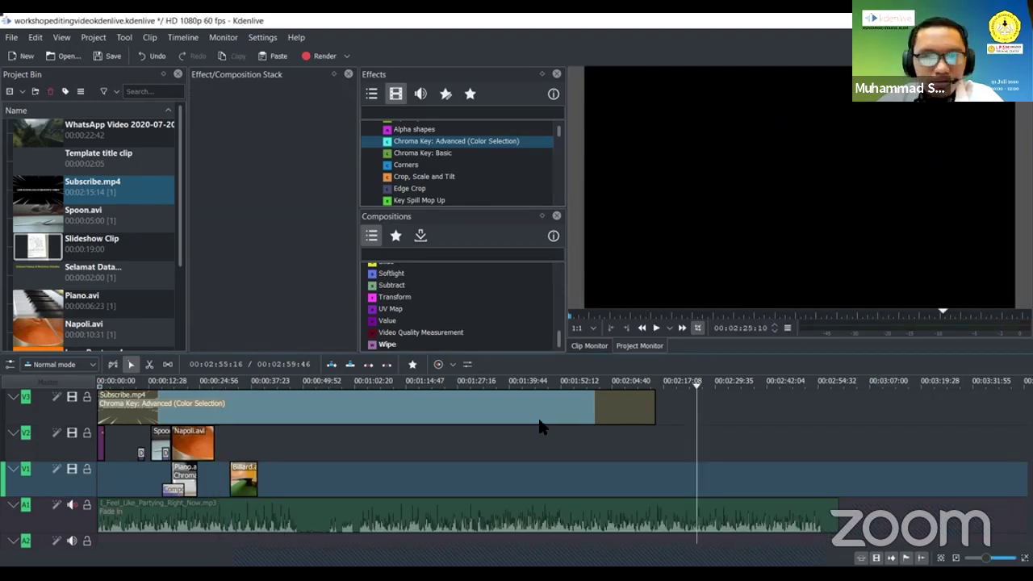
{"action": "left_click", "coordinate": [111, 385]}
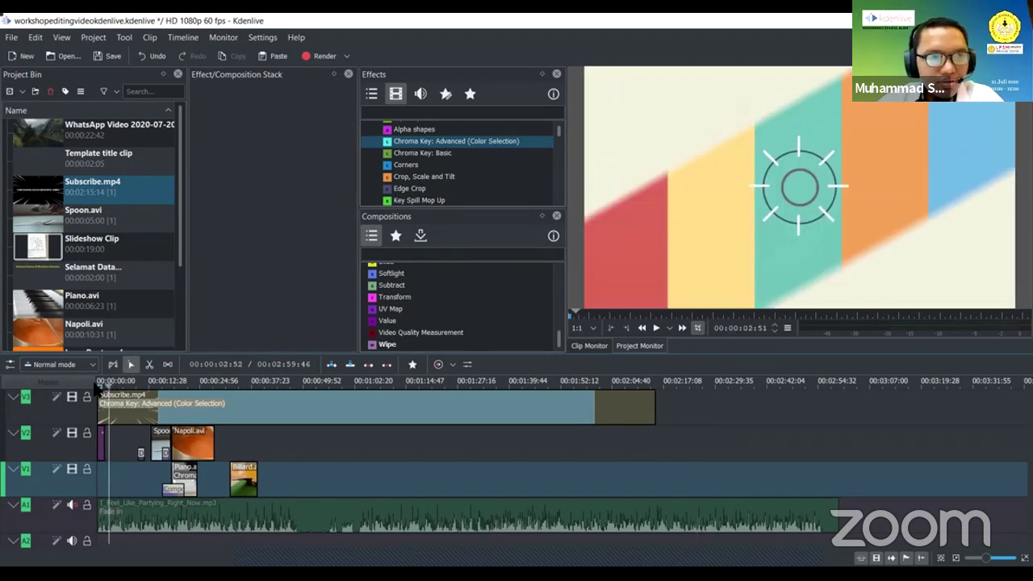
{"action": "left_click", "coordinate": [293, 483]}
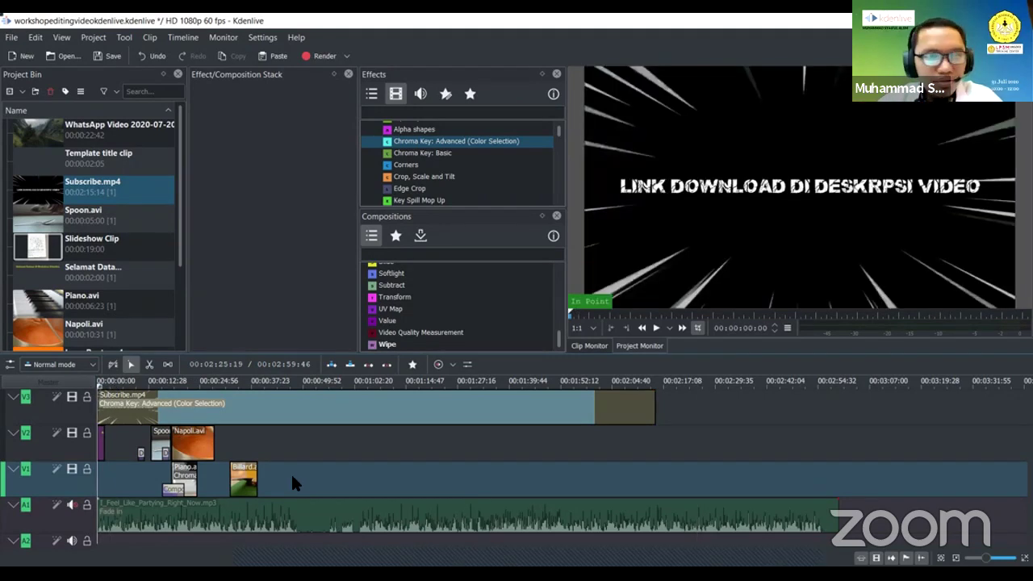
{"action": "left_click", "coordinate": [104, 442]}
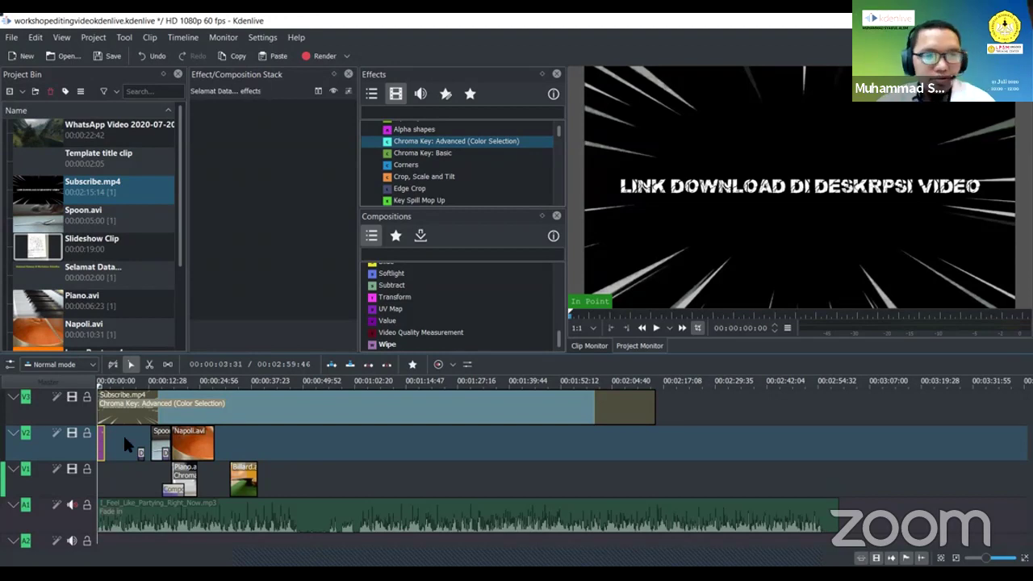
{"action": "scroll", "coordinate": [133, 451], "scroll_direction": "up", "scroll_amount": 2, "text": "ctrl"}
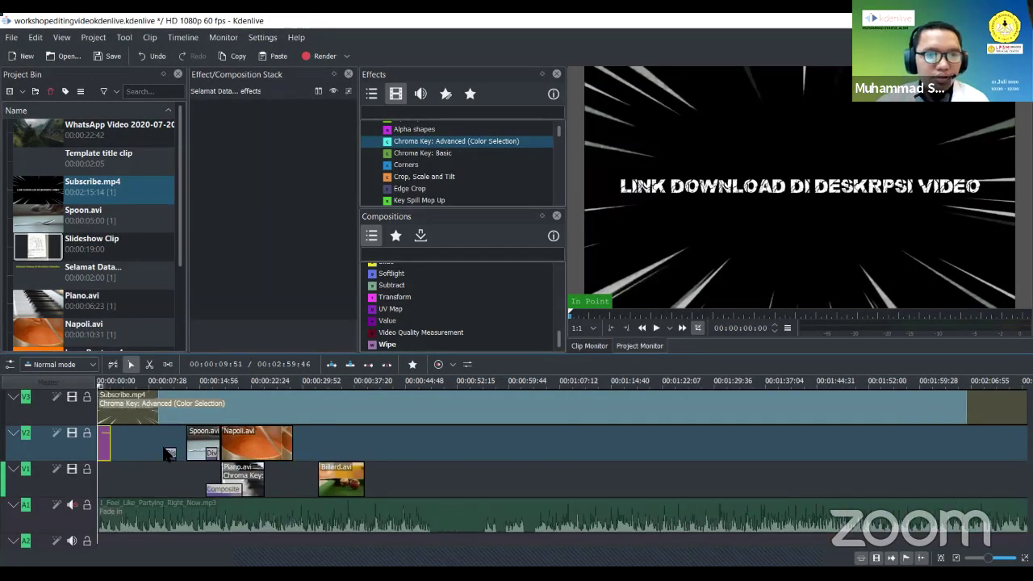
{"action": "scroll", "coordinate": [119, 436], "scroll_direction": "up", "scroll_amount": 1, "text": "ctrl"}
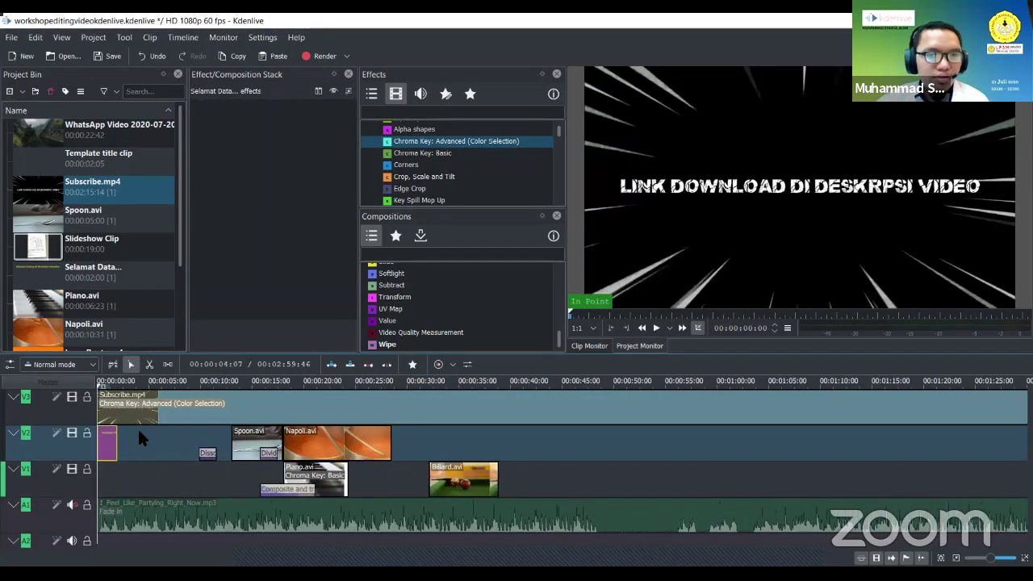
{"action": "scroll", "coordinate": [137, 427], "scroll_direction": "up", "scroll_amount": 1, "text": "ctrl"}
{"action": "scroll", "coordinate": [137, 428], "scroll_direction": "up", "scroll_amount": 1, "text": "ctrl"}
{"action": "scroll", "coordinate": [142, 427], "scroll_direction": "up", "scroll_amount": 1, "text": "ctrl"}
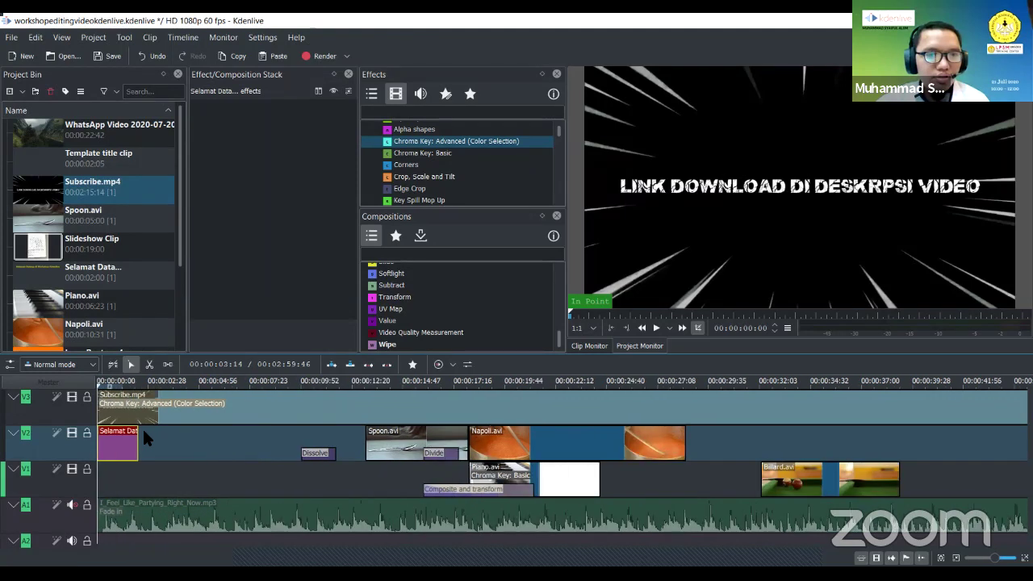
Select Subscribe.mp4 on V3 and try to place a Wipe composition on it at about 20 seconds
{"action": "left_click", "coordinate": [241, 412]}
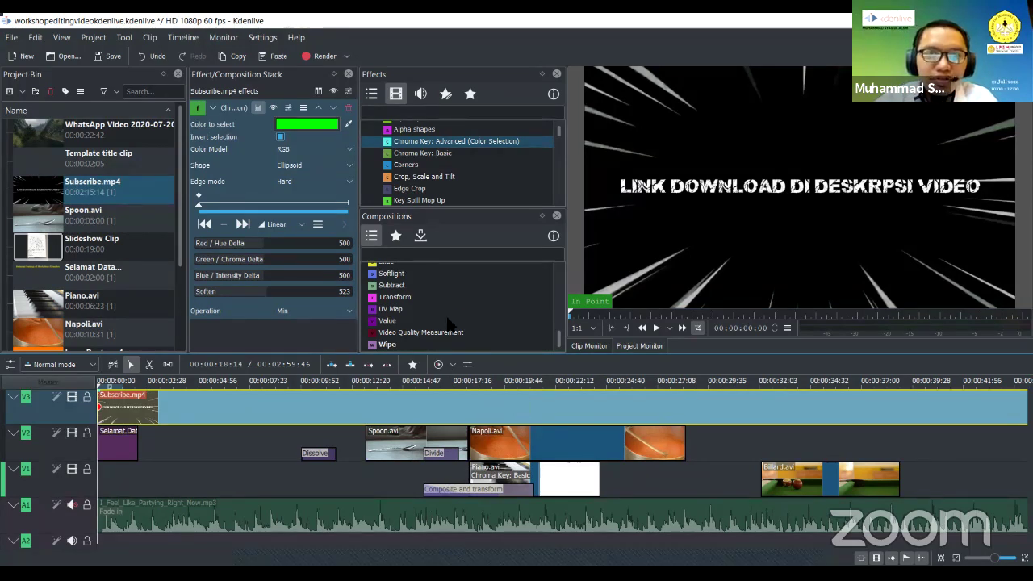
{"action": "scroll", "coordinate": [465, 307], "scroll_direction": "up", "scroll_amount": 5}
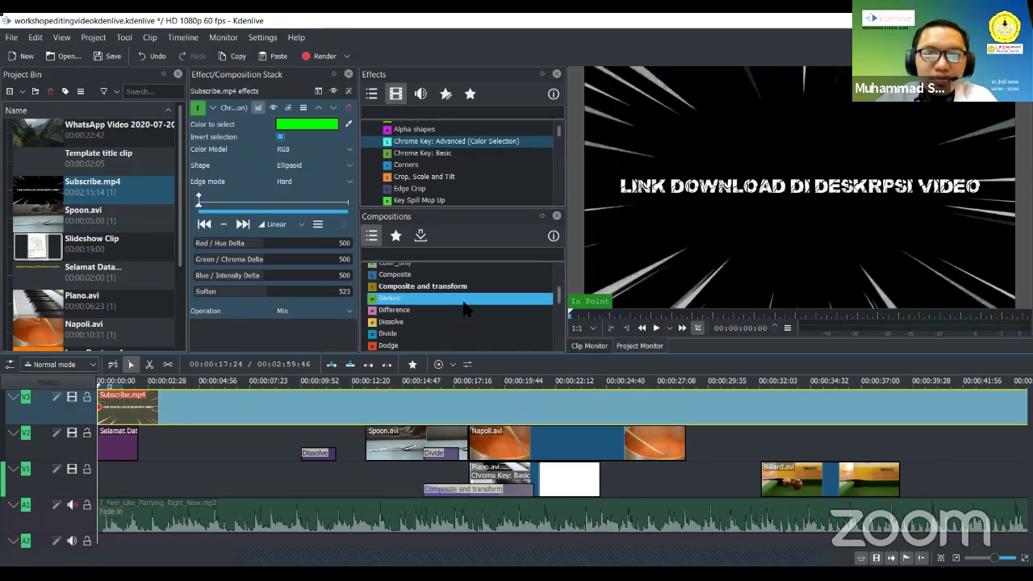
{"action": "scroll", "coordinate": [465, 307], "scroll_direction": "up", "scroll_amount": 3}
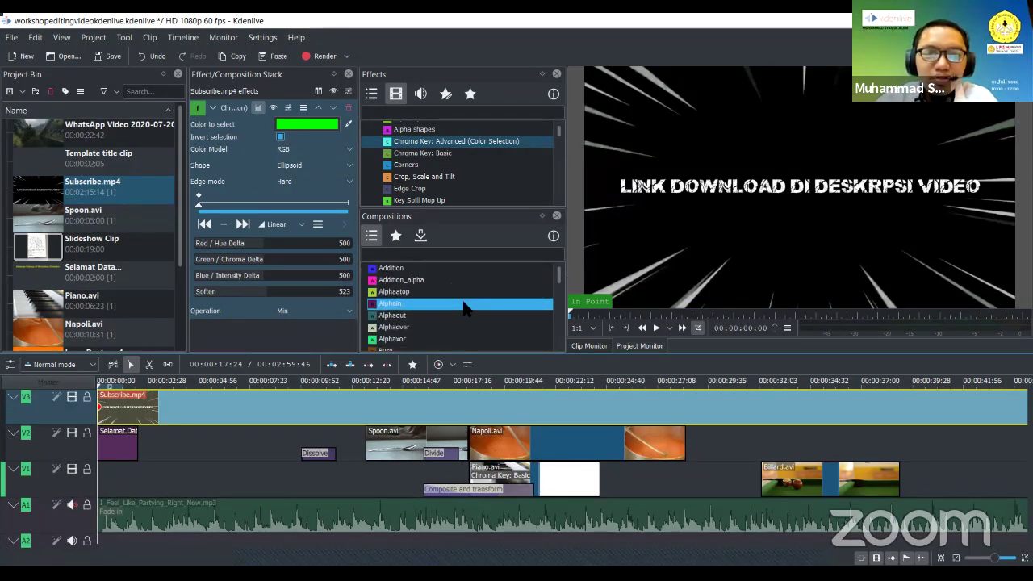
{"action": "scroll", "coordinate": [462, 327], "scroll_direction": "down", "scroll_amount": 8}
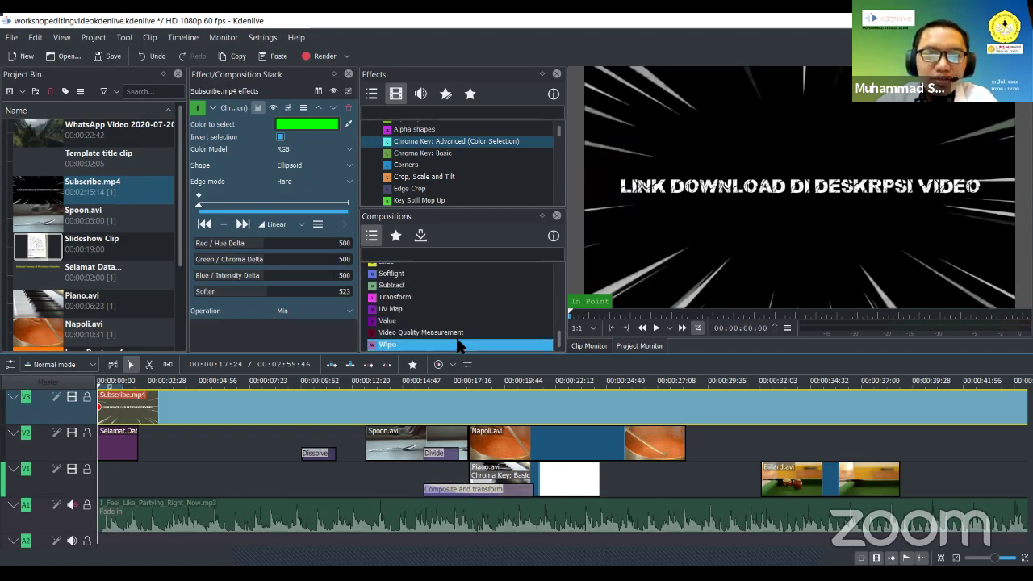
{"action": "left_click_drag", "start_coordinate": [458, 345], "coordinate": [508, 410]}
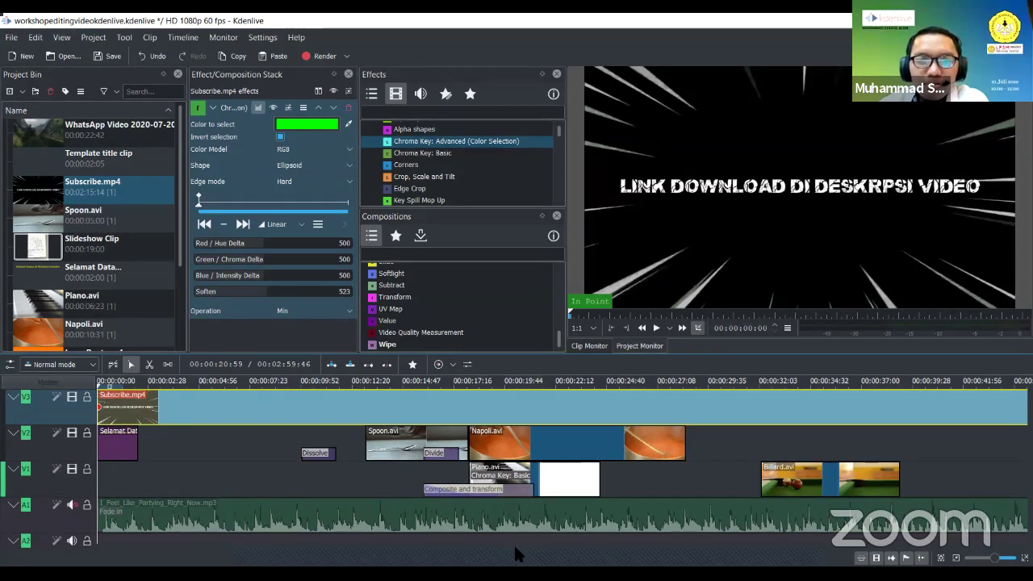
Preview the timeline briefly from about 10 seconds and check the frames at about 19 and 17 seconds
{"action": "mouse_move", "coordinate": [301, 391]}
{"action": "left_mouse_down"}
{"action": "mouse_move", "coordinate": [292, 387]}
{"action": "mouse_move", "coordinate": [343, 384]}
{"action": "mouse_move", "coordinate": [307, 386]}
{"action": "left_mouse_up"}
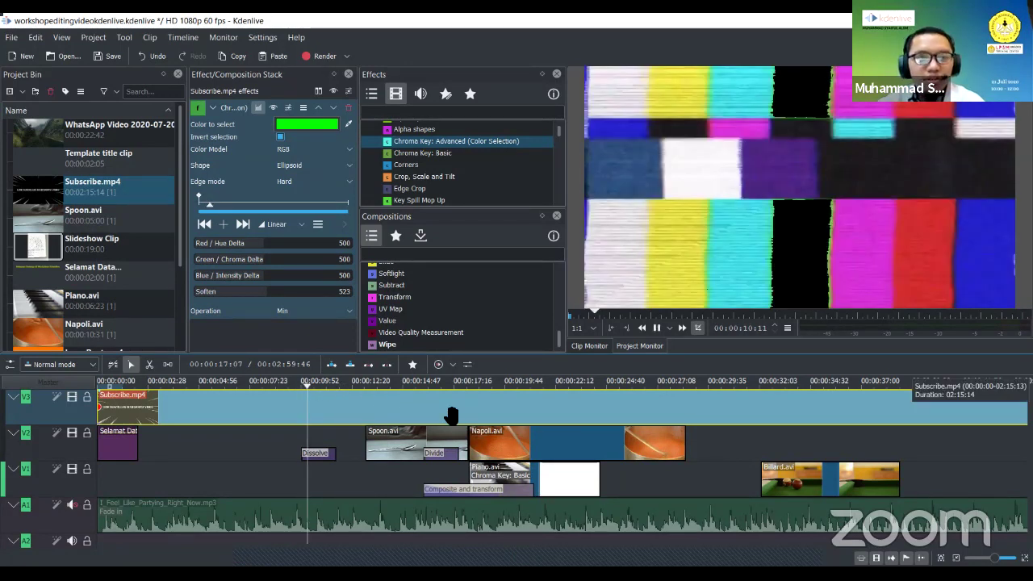
{"action": "key", "text": "space"}
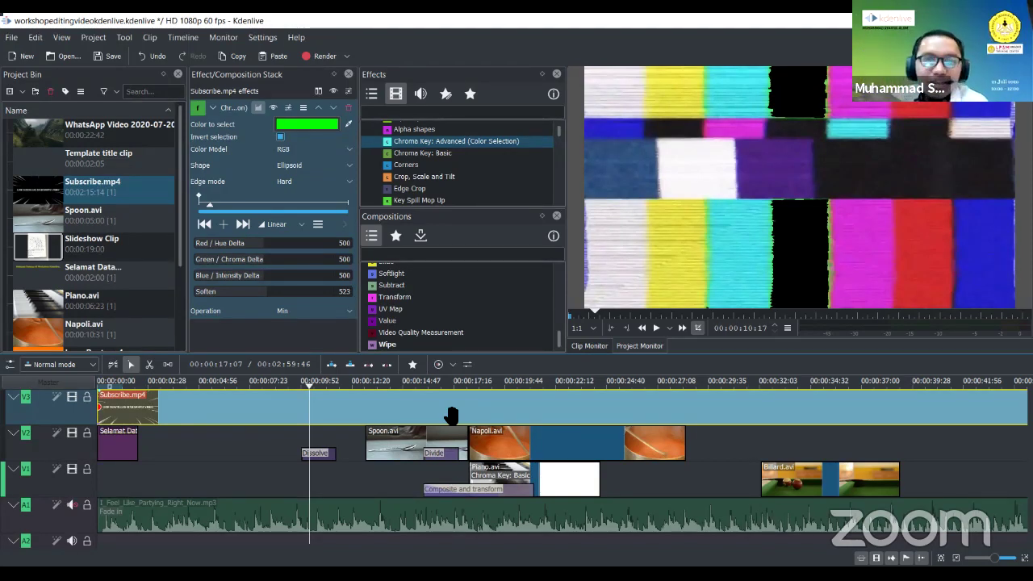
{"action": "left_click_drag", "start_coordinate": [504, 385], "coordinate": [493, 389]}
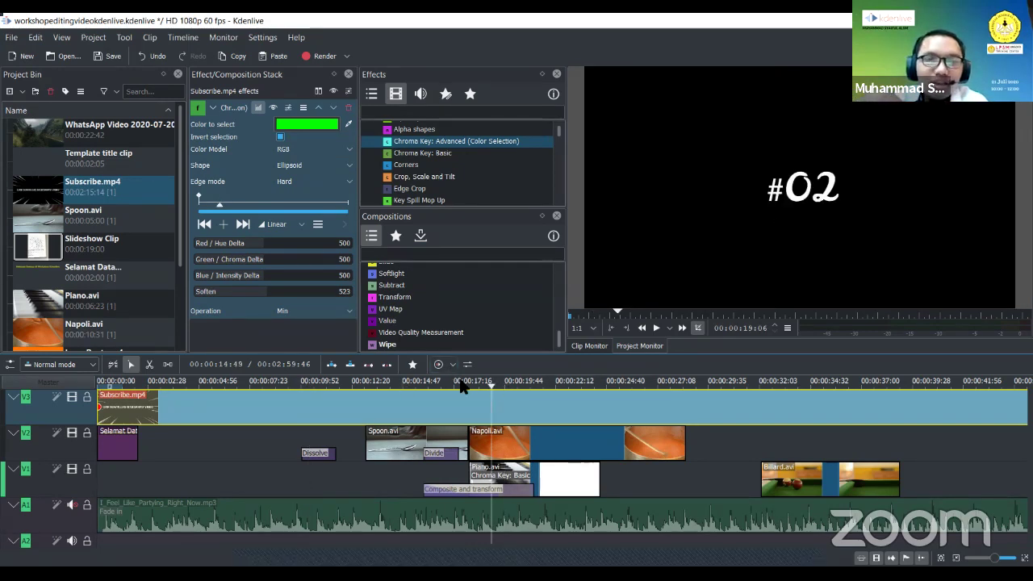
{"action": "left_click", "coordinate": [460, 382]}
Add a Wipe composition to Subscribe.mp4 on V3, spanning about 12 to 15 seconds over the start of Spoon.avi
{"action": "left_click", "coordinate": [435, 296]}
{"action": "scroll", "coordinate": [436, 291], "scroll_direction": "up", "scroll_amount": 5}
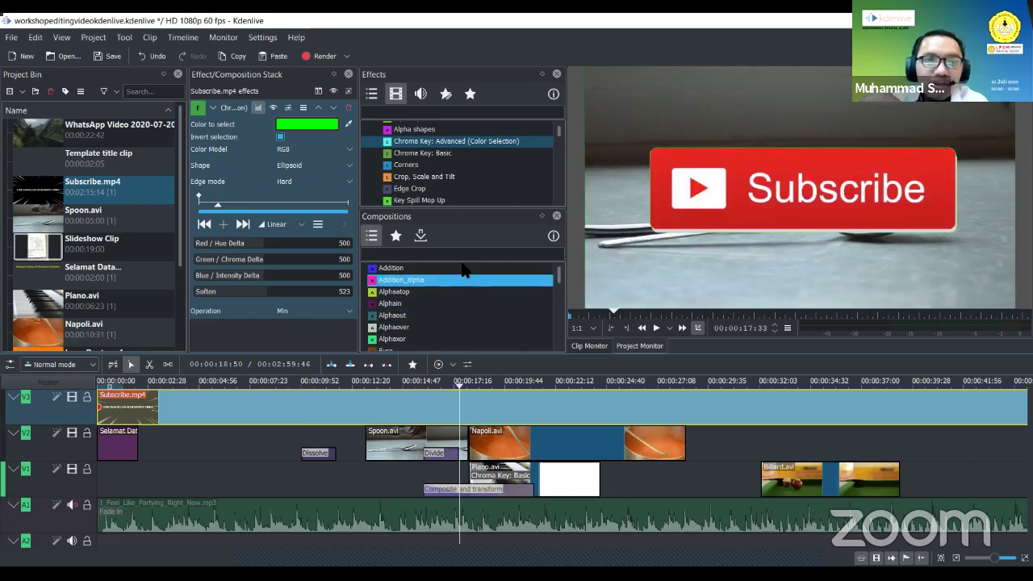
{"action": "scroll", "coordinate": [460, 307], "scroll_direction": "down", "scroll_amount": 10}
{"action": "left_click_drag", "start_coordinate": [444, 345], "coordinate": [346, 418]}
{"action": "left_click_drag", "start_coordinate": [412, 433], "coordinate": [346, 422]}
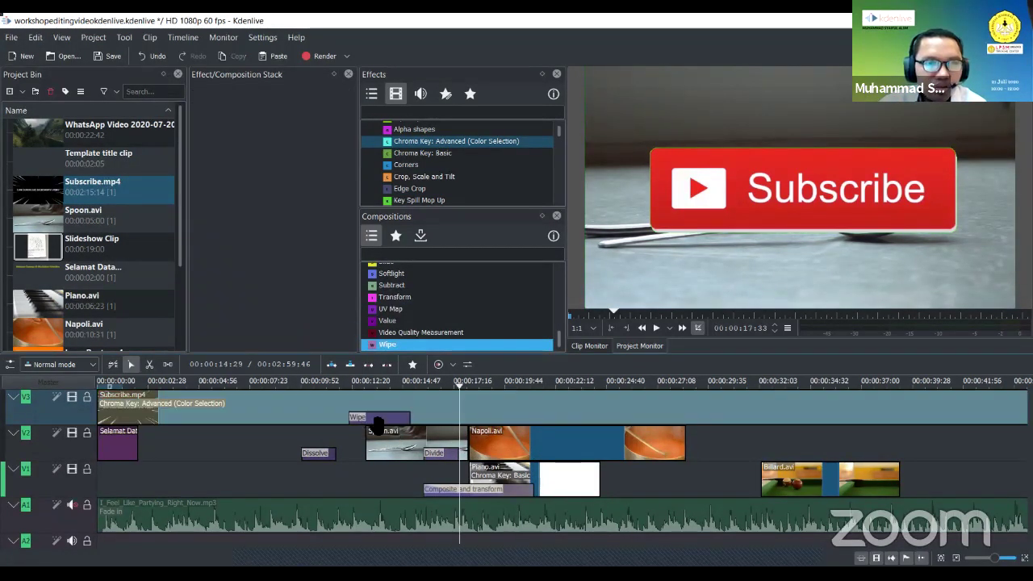
Preview the Wipe on V3 from about 10 to 15 seconds and return the playhead to the timeline start
{"action": "left_click", "coordinate": [356, 381]}
{"action": "key", "text": "space"}
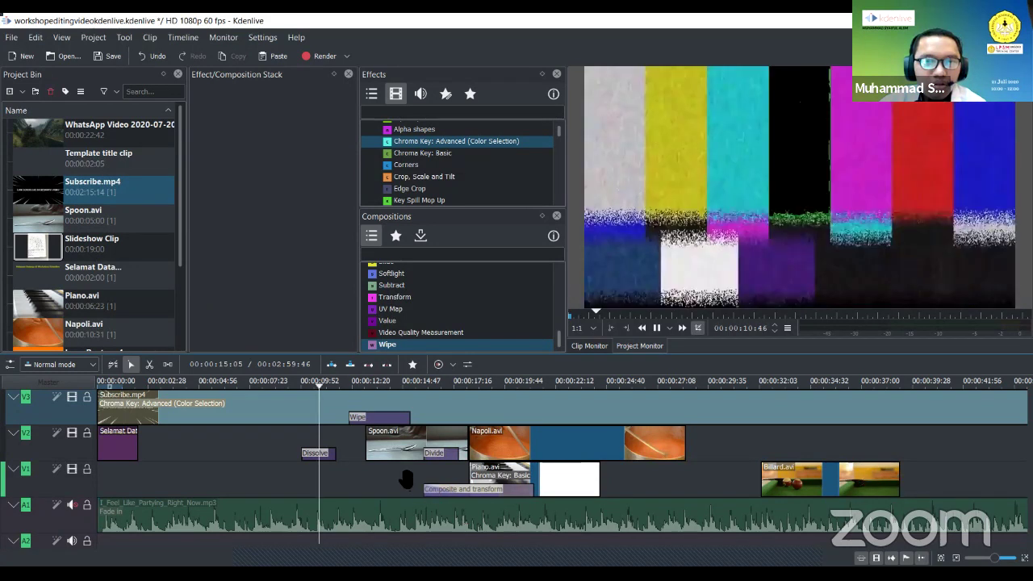
{"action": "key", "text": "space"}
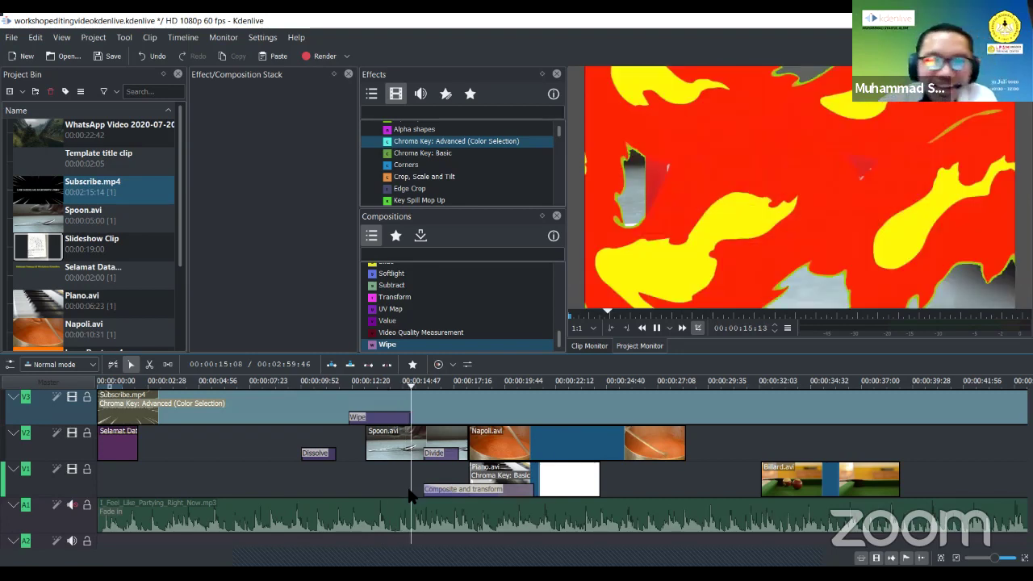
{"action": "left_click", "coordinate": [426, 390]}
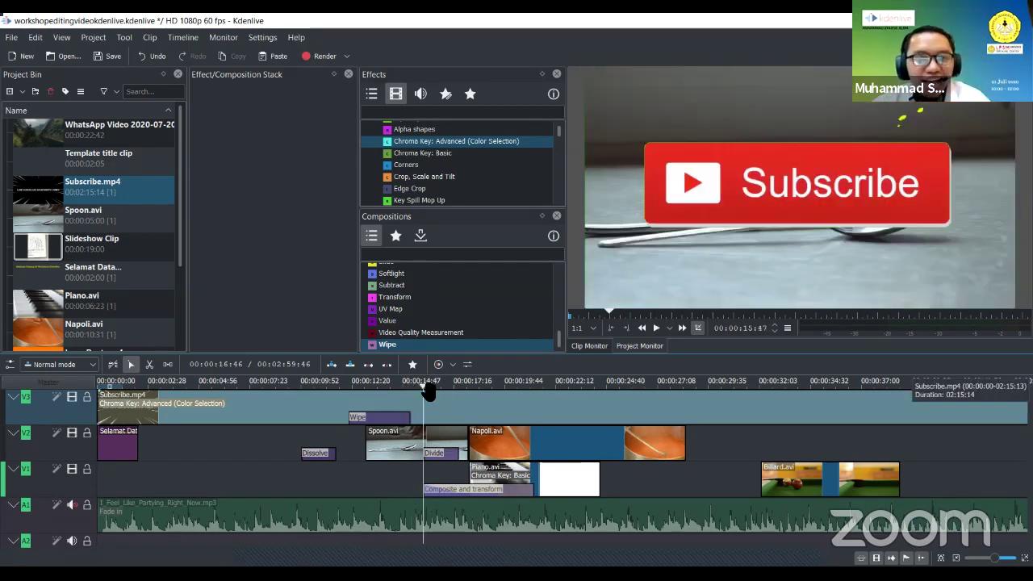
{"action": "left_click_drag", "start_coordinate": [287, 385], "coordinate": [97, 385]}
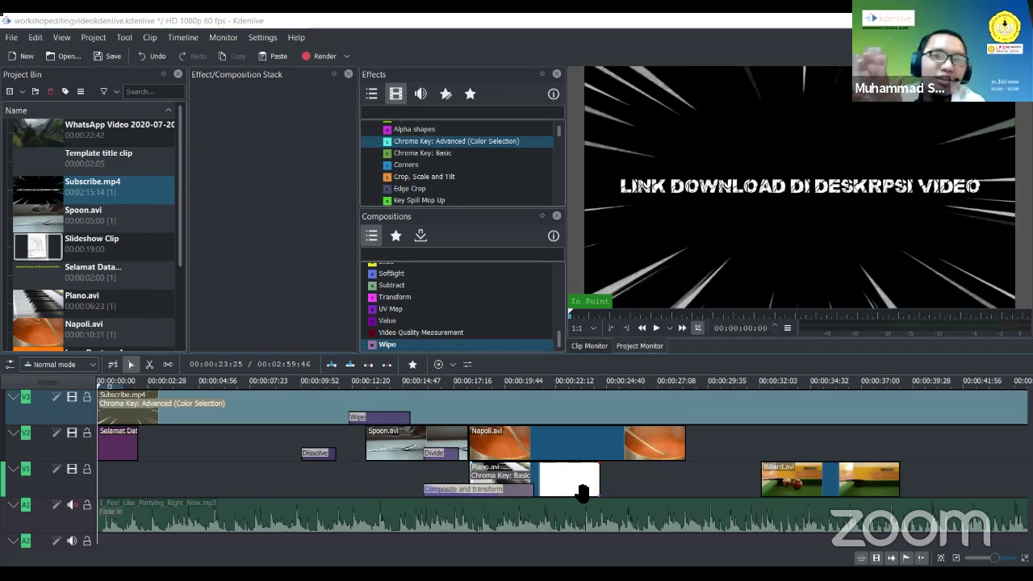
{"action": "left_click", "coordinate": [408, 396]}
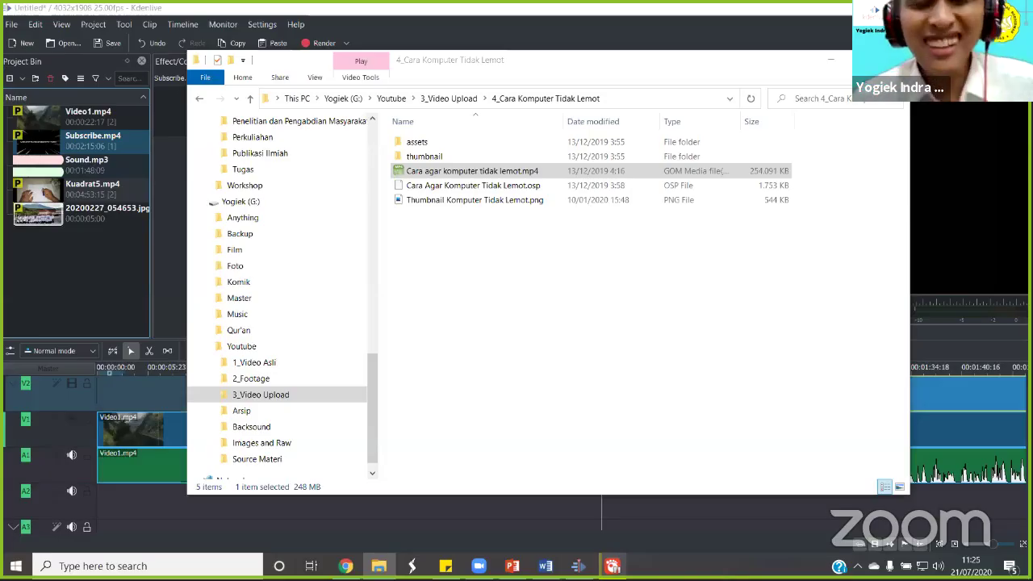
Play Cara agar komputer tidak lemot.mp4 in GOM Player from its start, pausing at about 19 seconds to set the volume to 30%
{"action": "left_click", "coordinate": [482, 294]}
{"action": "left_click", "coordinate": [437, 172]}
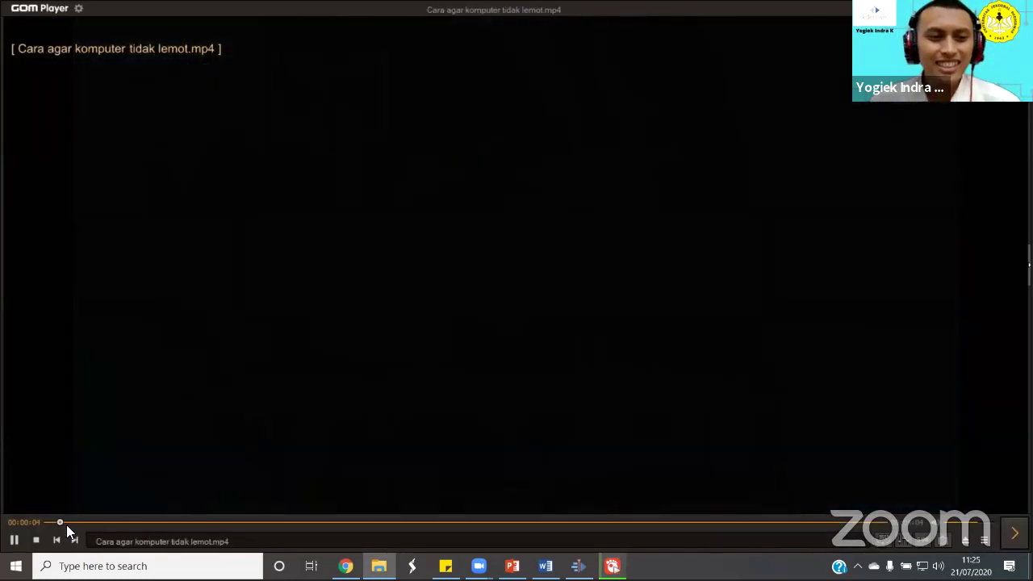
{"action": "left_click_drag", "start_coordinate": [63, 522], "coordinate": [11, 522]}
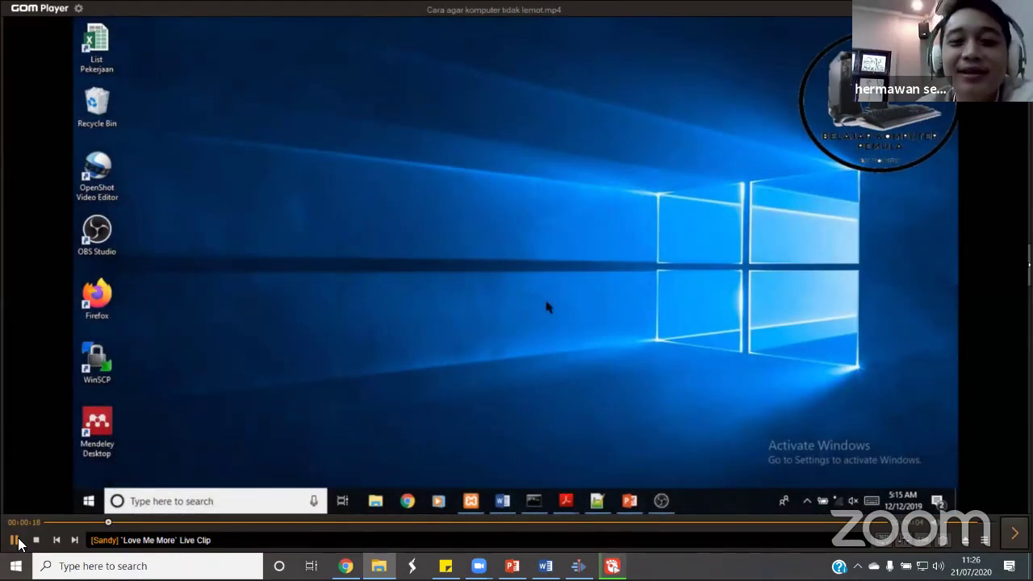
{"action": "left_click", "coordinate": [16, 540]}
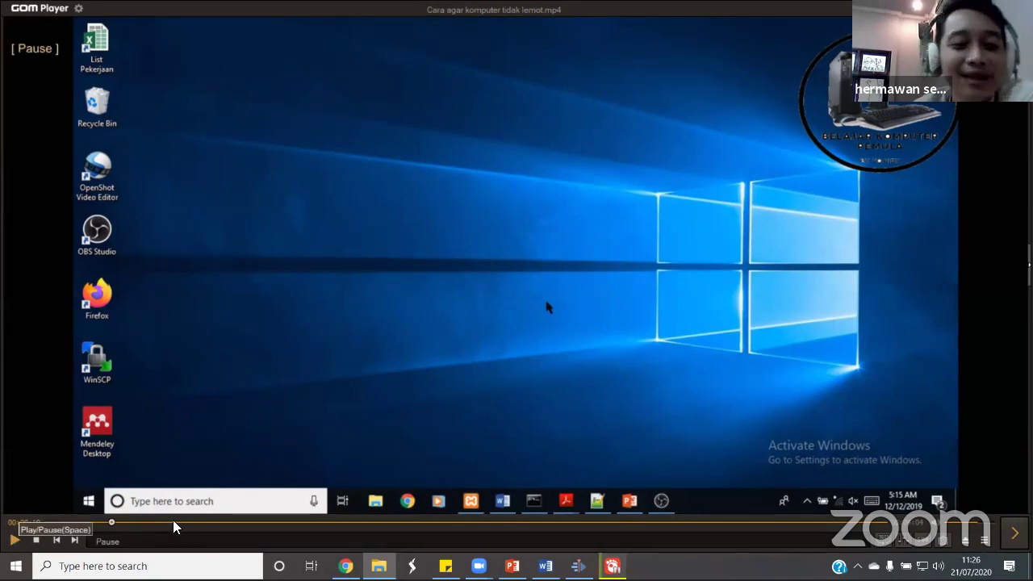
{"action": "left_click", "coordinate": [203, 523]}
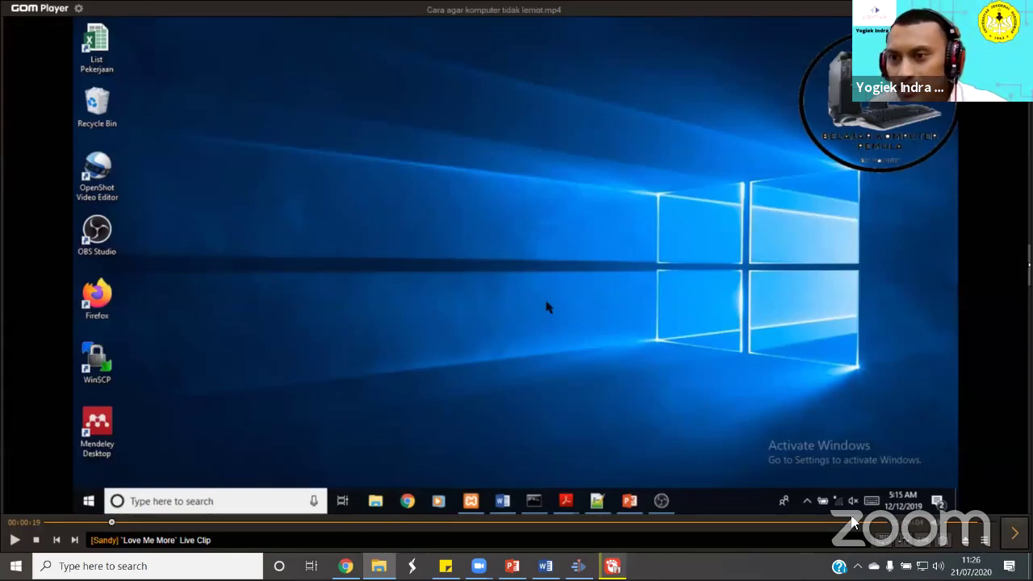
{"action": "left_click", "coordinate": [959, 527]}
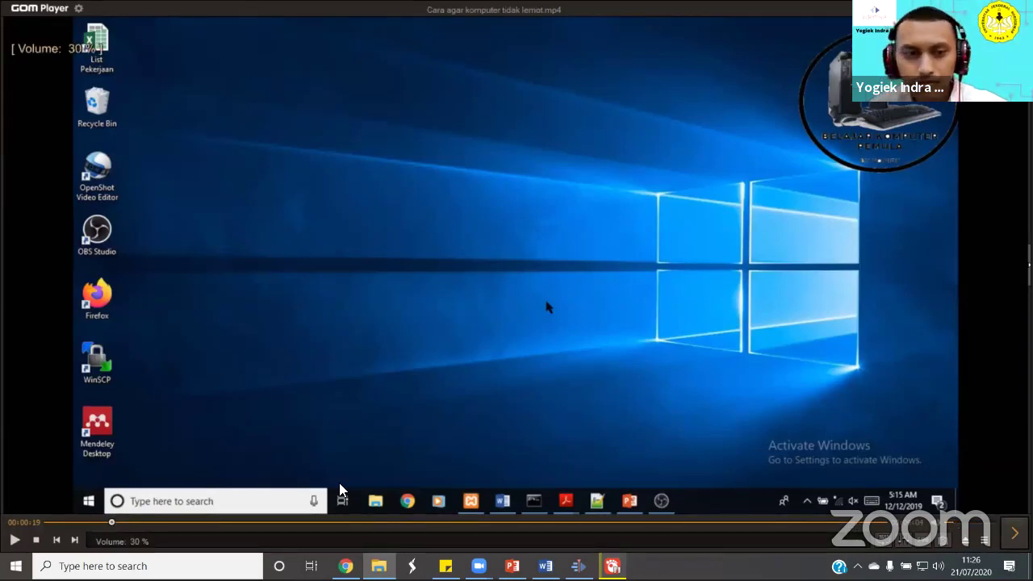
{"action": "left_click", "coordinate": [14, 540]}
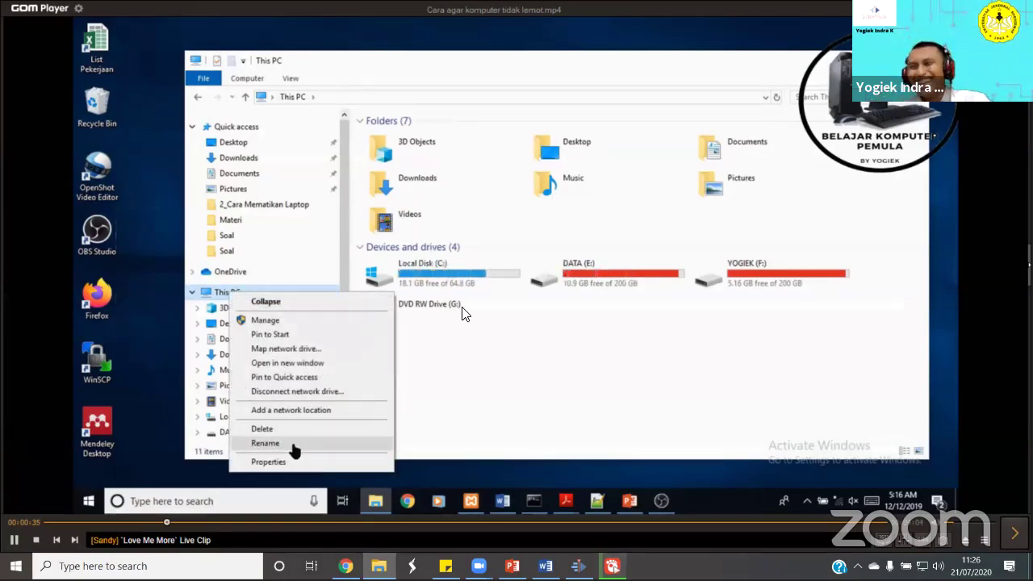
Skim through the playing video at about 0:49 and 1:29, ending near 3:29
{"action": "left_click", "coordinate": [212, 523]}
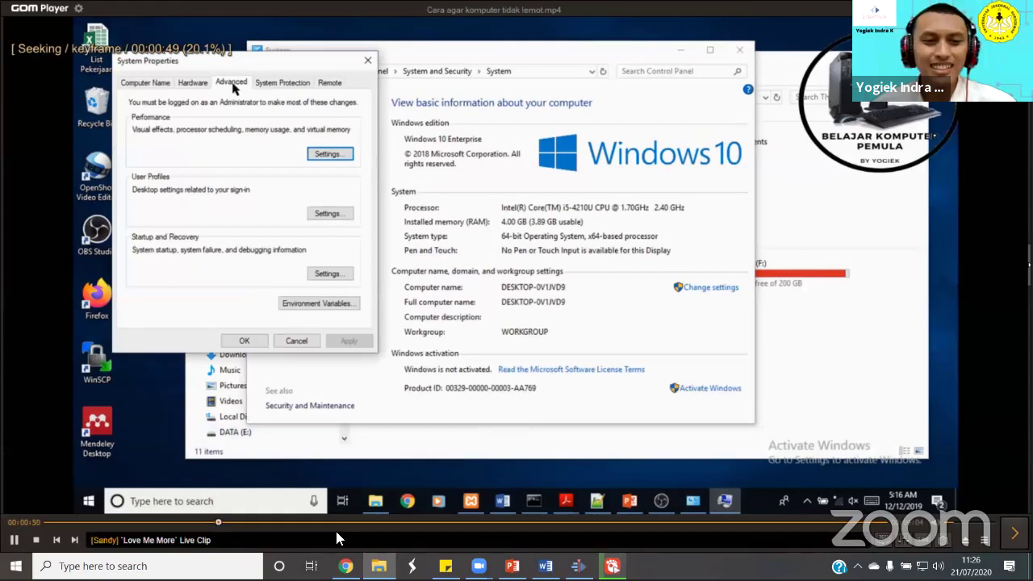
{"action": "left_click", "coordinate": [352, 523]}
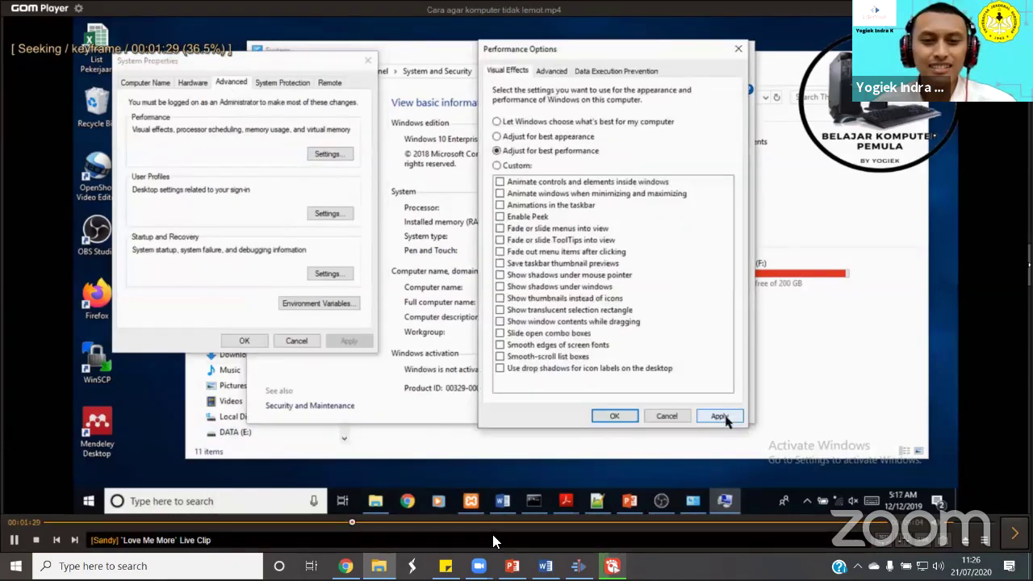
{"action": "left_click", "coordinate": [667, 523]}
{"action": "left_click", "coordinate": [749, 523]}
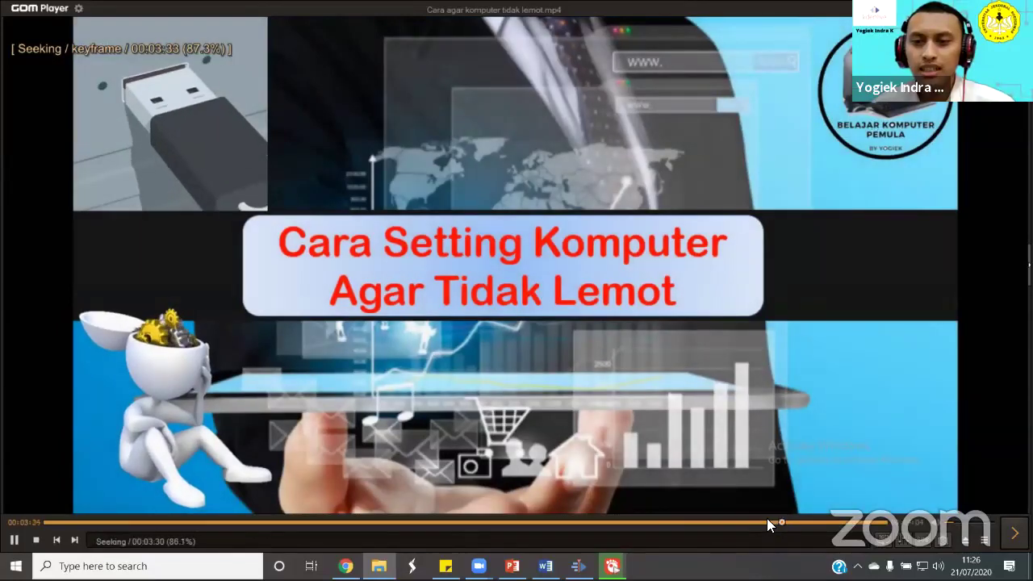
{"action": "left_click", "coordinate": [767, 523]}
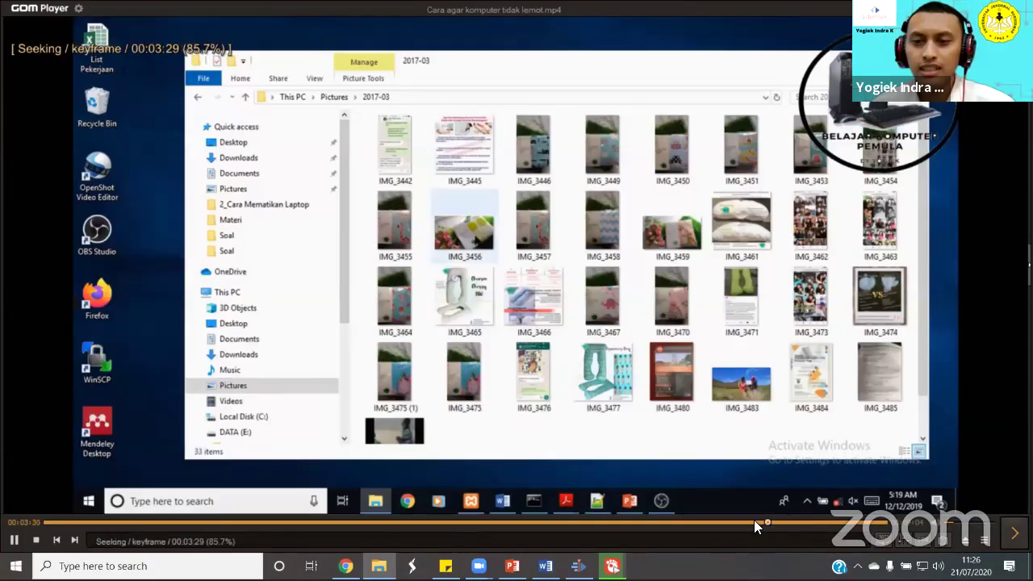
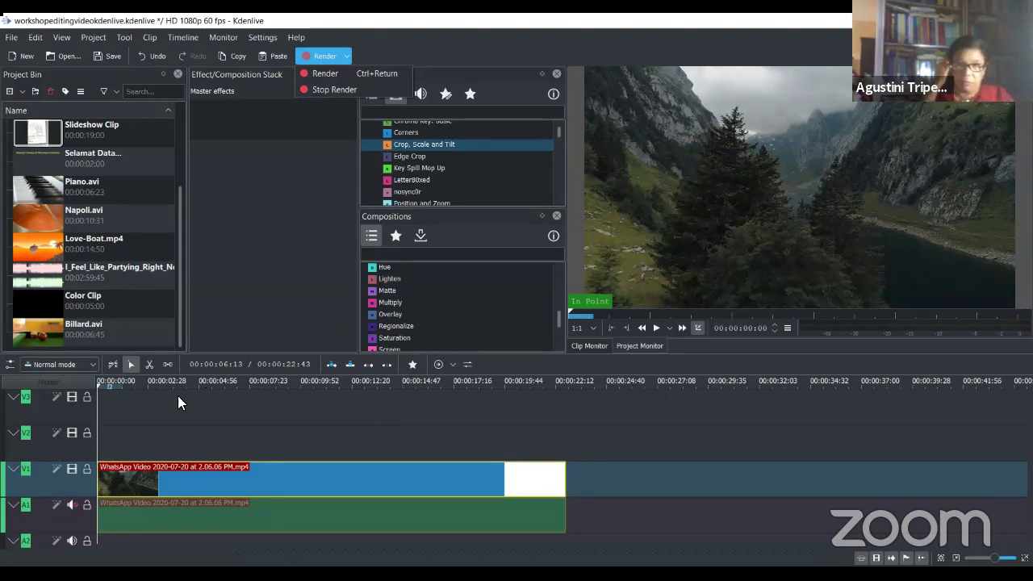
Switch to Kdenlive, open the render settings and limit rendering to the selected zone, keeping the dialog clear of the timeline
{"action": "left_click", "coordinate": [335, 73]}
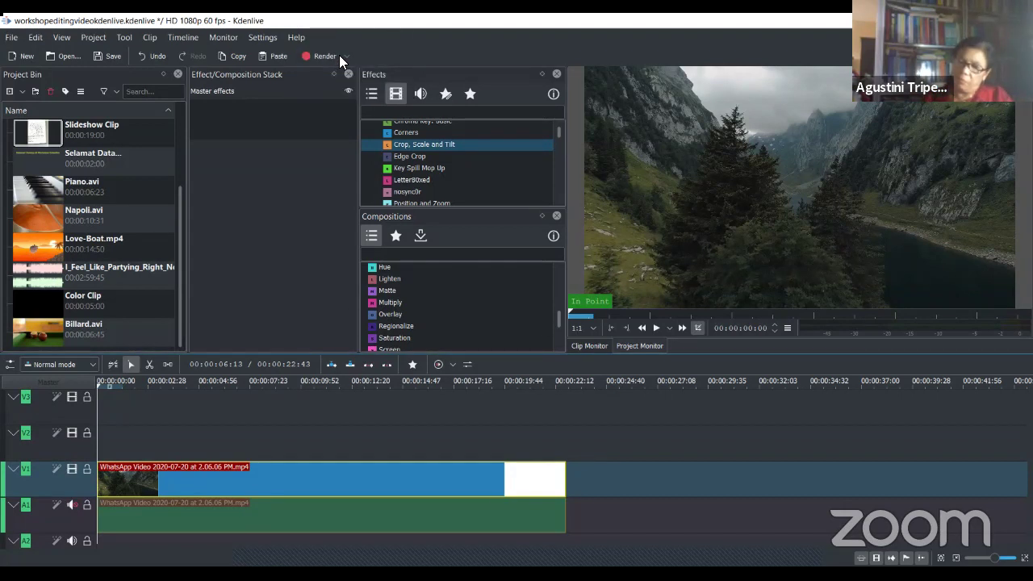
{"action": "left_click", "coordinate": [337, 55]}
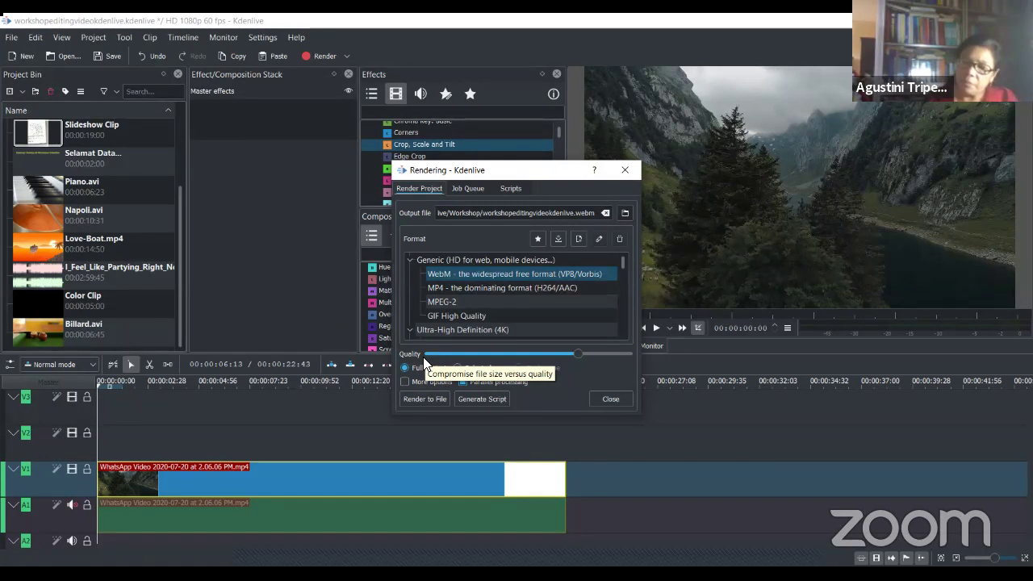
{"action": "left_click", "coordinate": [489, 367]}
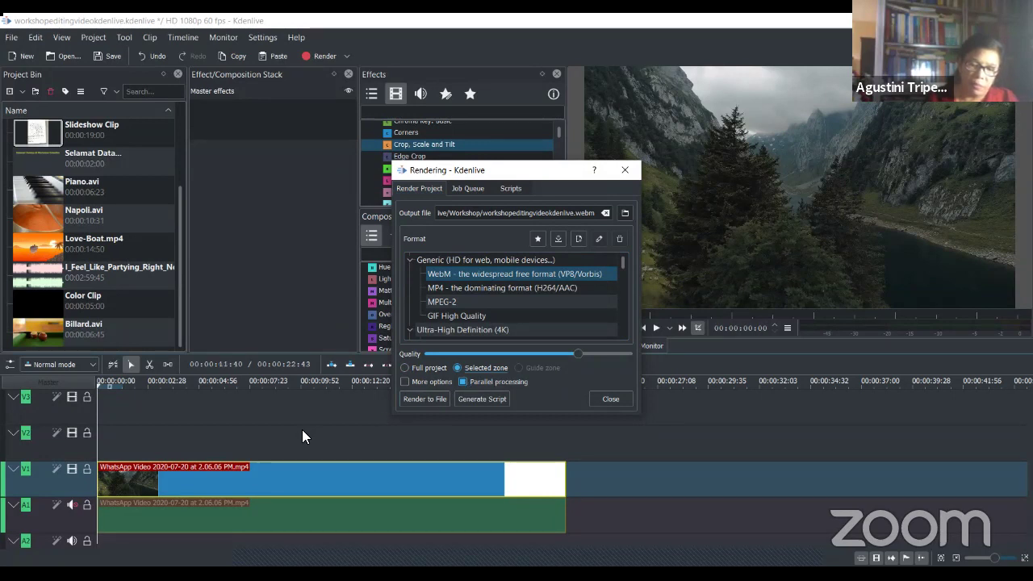
{"action": "left_click_drag", "start_coordinate": [477, 176], "coordinate": [499, 107]}
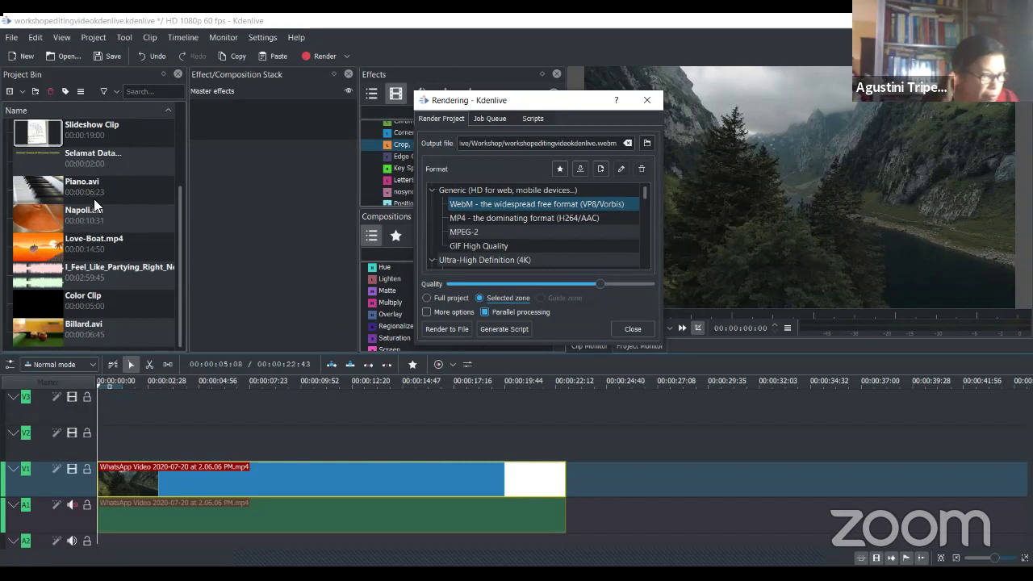
Insert the Selamat Data... title clip at the start of V1 and place the WhatsApp Video clip directly after it
{"action": "left_click_drag", "start_coordinate": [195, 474], "coordinate": [276, 474]}
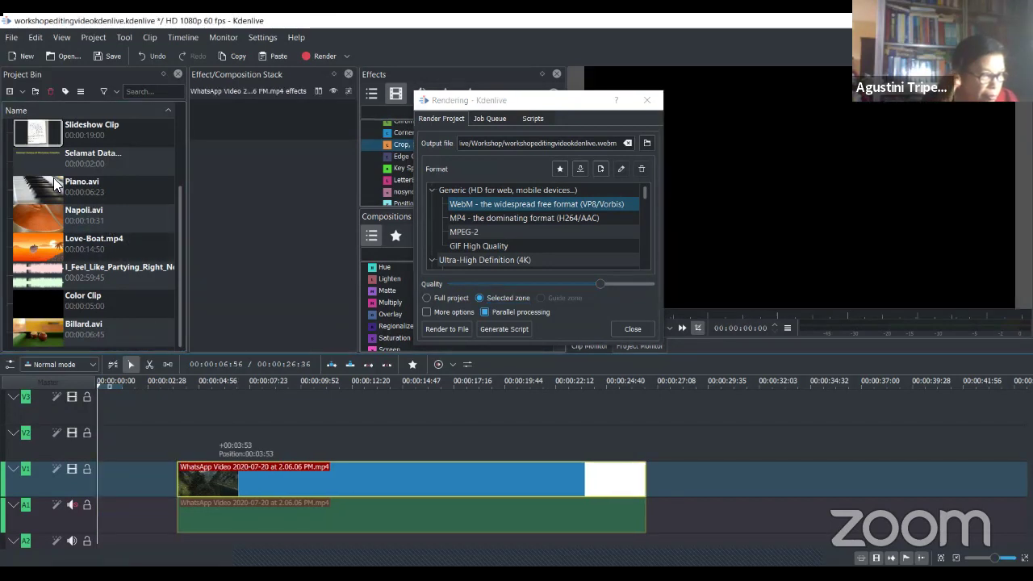
{"action": "left_click_drag", "start_coordinate": [32, 157], "coordinate": [105, 476]}
{"action": "left_click_drag", "start_coordinate": [183, 491], "coordinate": [144, 489]}
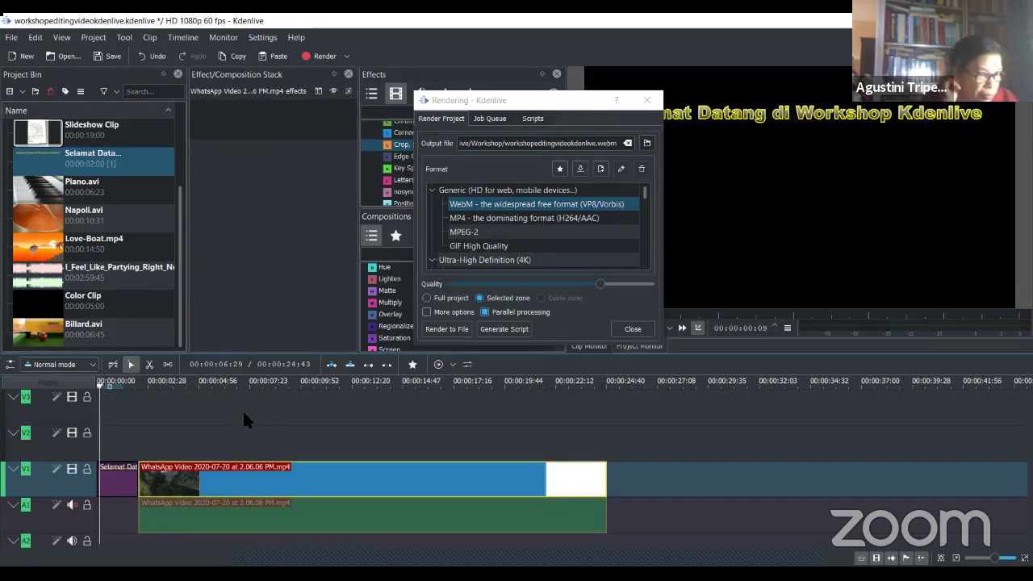
Extend the render zone from the timeline start to about 10 seconds and set the playhead at about 9 seconds
{"action": "left_click", "coordinate": [104, 386]}
{"action": "left_click", "coordinate": [97, 387]}
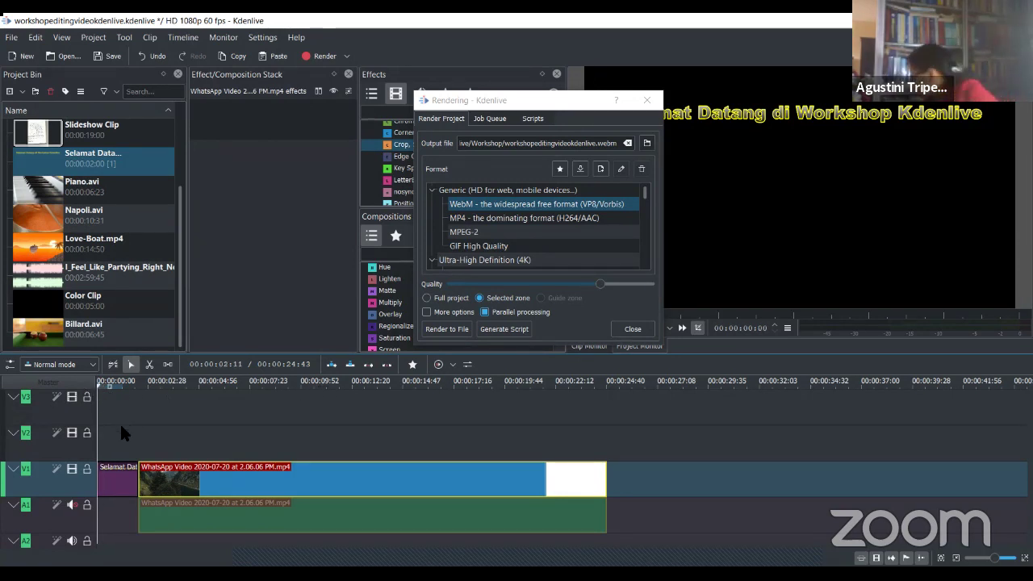
{"action": "left_click", "coordinate": [99, 386]}
{"action": "left_click", "coordinate": [97, 385]}
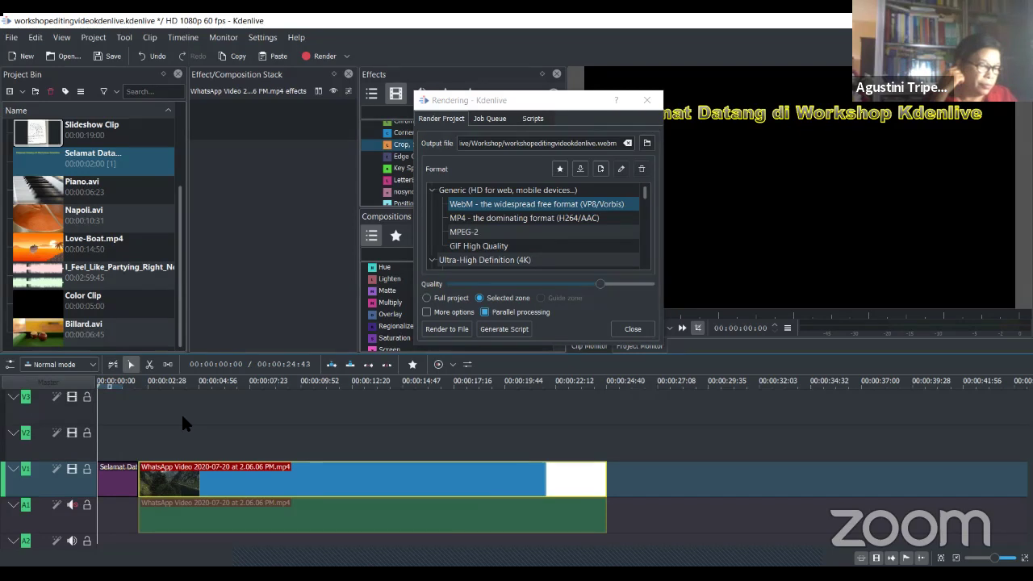
{"action": "left_click", "coordinate": [315, 386]}
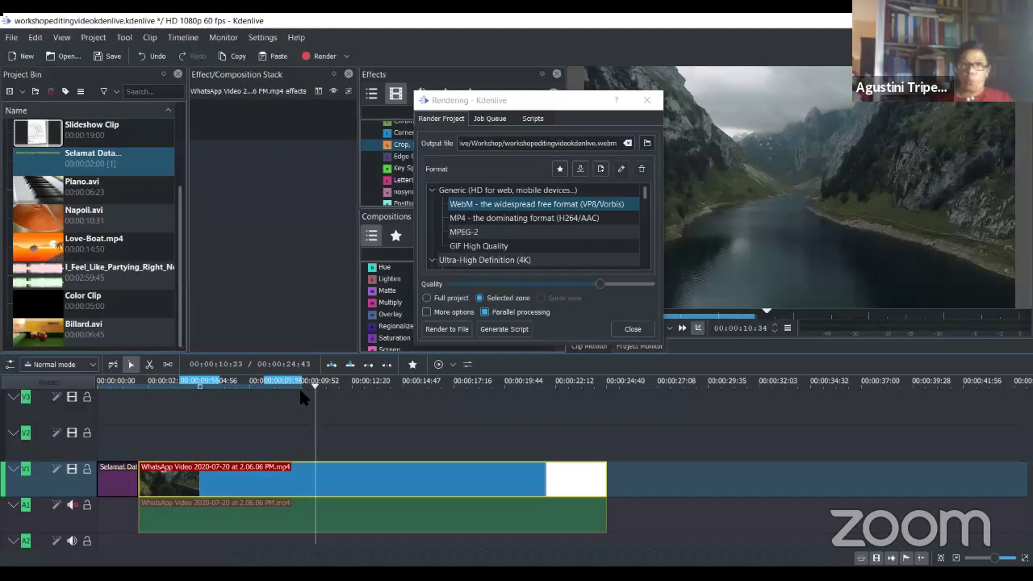
{"action": "left_click", "coordinate": [314, 386]}
{"action": "left_click", "coordinate": [285, 384]}
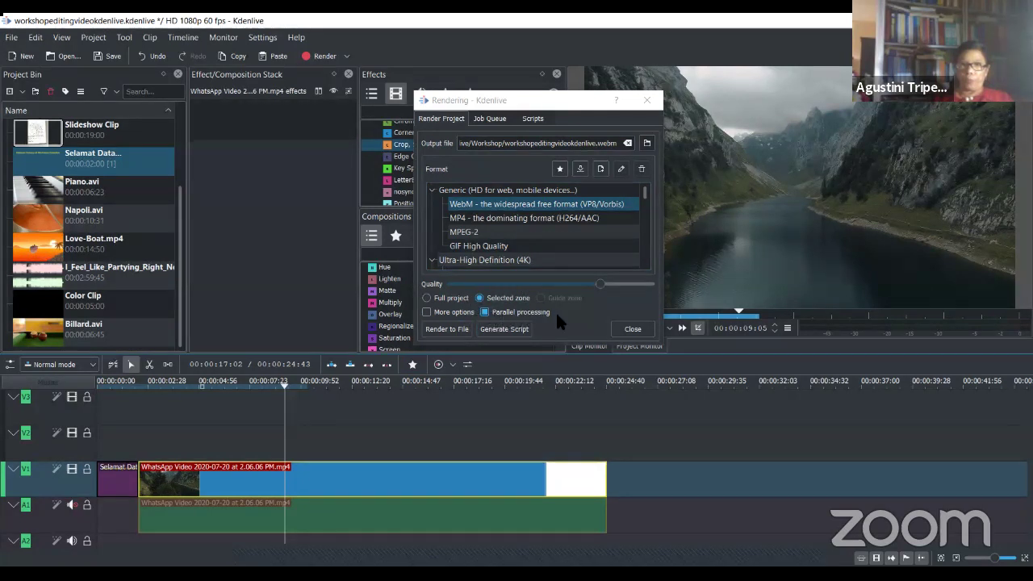
Show the additional render options and collapse the video format groups, leaving the Generic formats expanded
{"action": "left_click", "coordinate": [451, 312]}
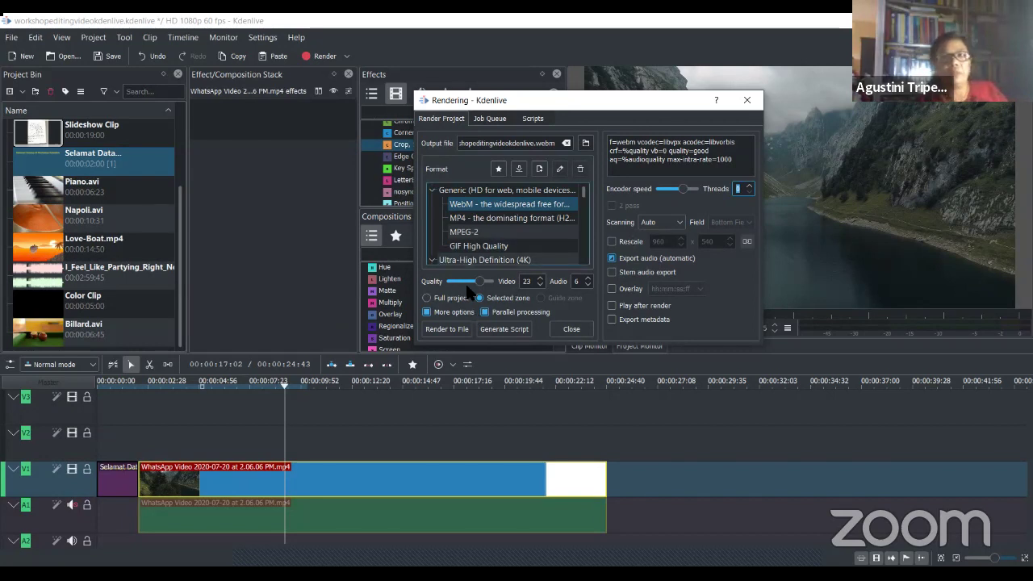
{"action": "left_click", "coordinate": [433, 191]}
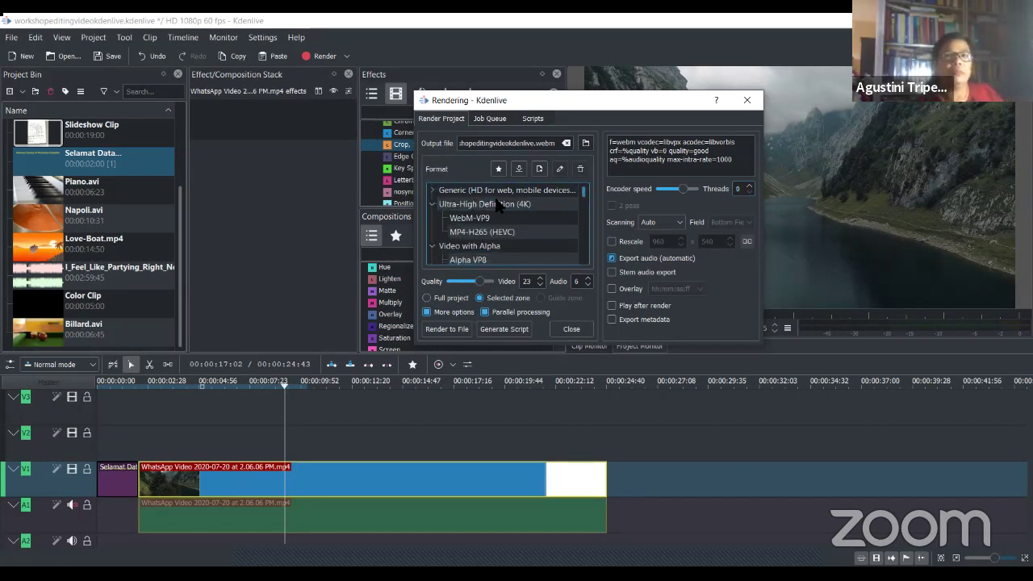
{"action": "left_click", "coordinate": [434, 204]}
{"action": "left_click", "coordinate": [433, 218]}
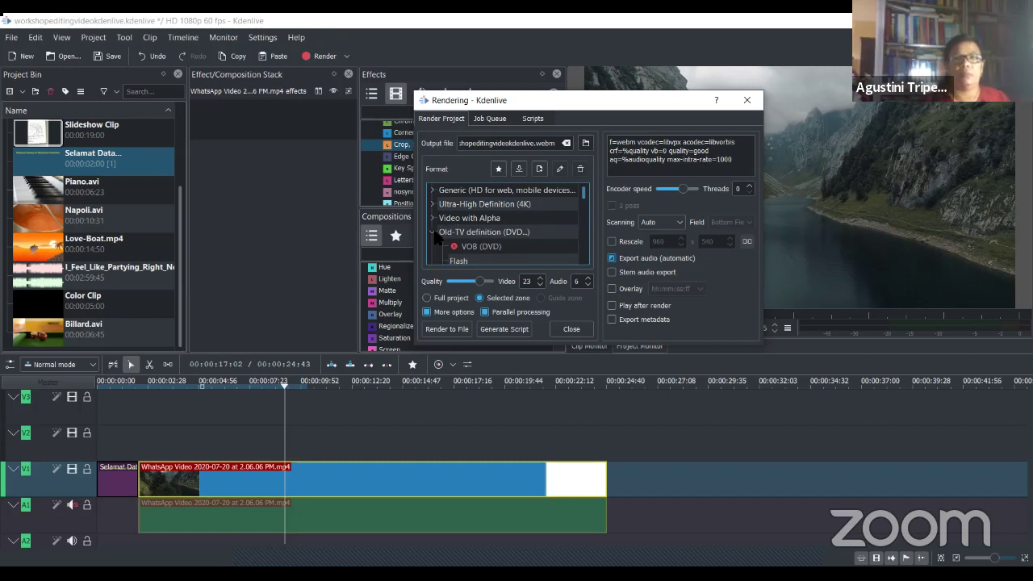
{"action": "left_click", "coordinate": [477, 191]}
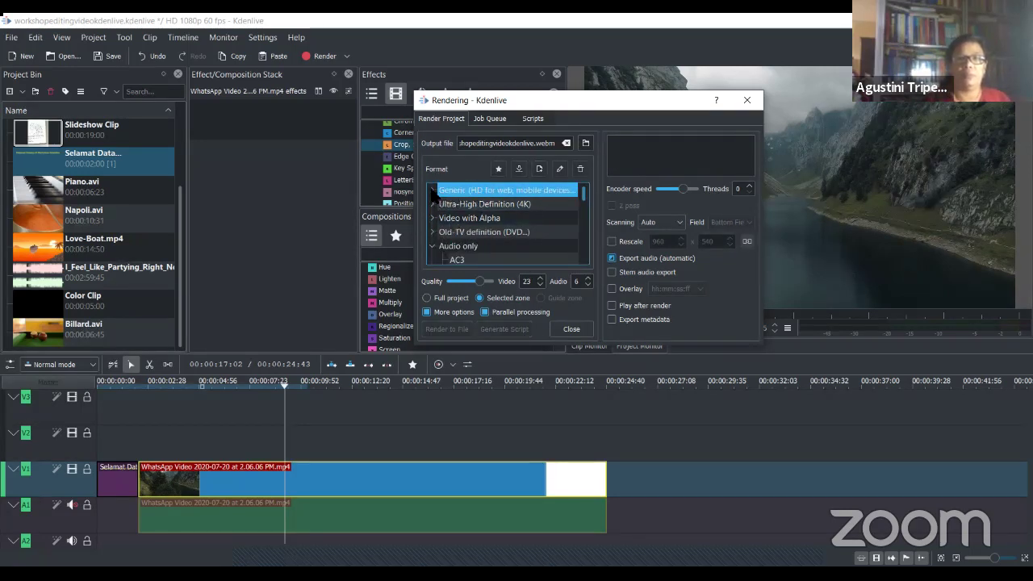
{"action": "left_click", "coordinate": [433, 190]}
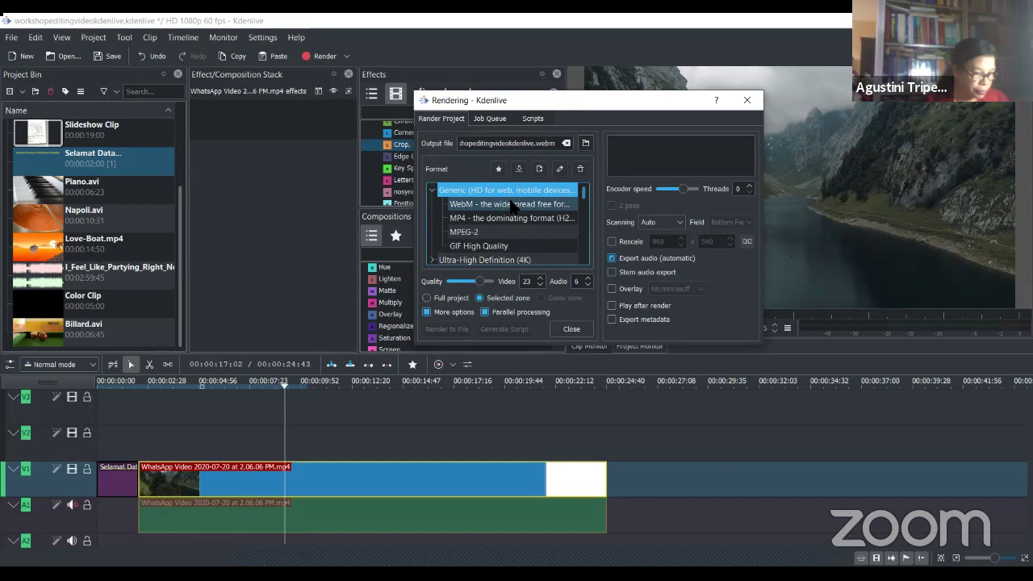
Try the Generic render formats WebM, MP4, MPEG-2 and GIF High Quality, ending on MP4 (H264/AAC)
{"action": "left_click", "coordinate": [514, 208]}
{"action": "left_click", "coordinate": [510, 218]}
{"action": "left_click", "coordinate": [492, 231]}
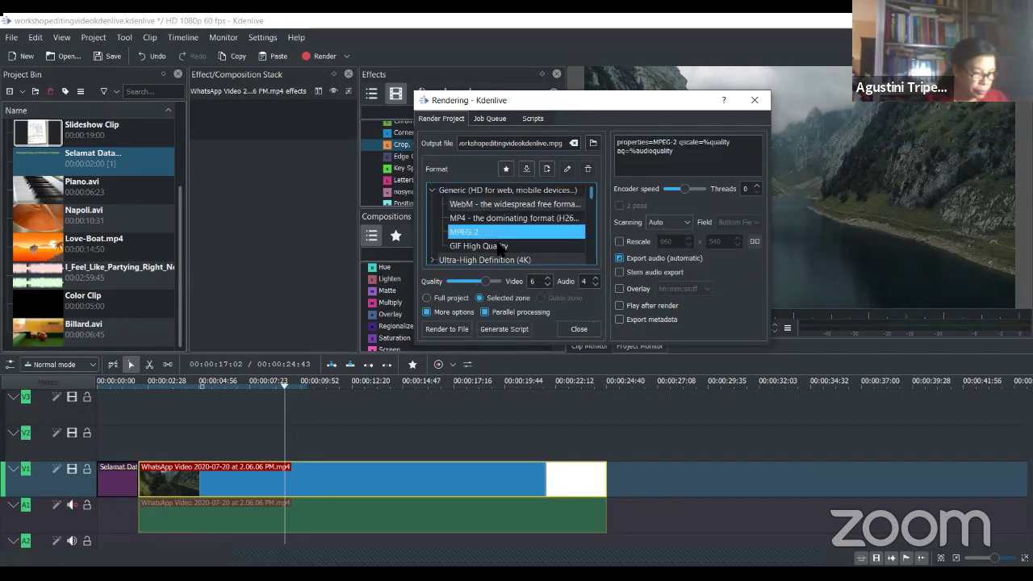
{"action": "left_click", "coordinate": [505, 246]}
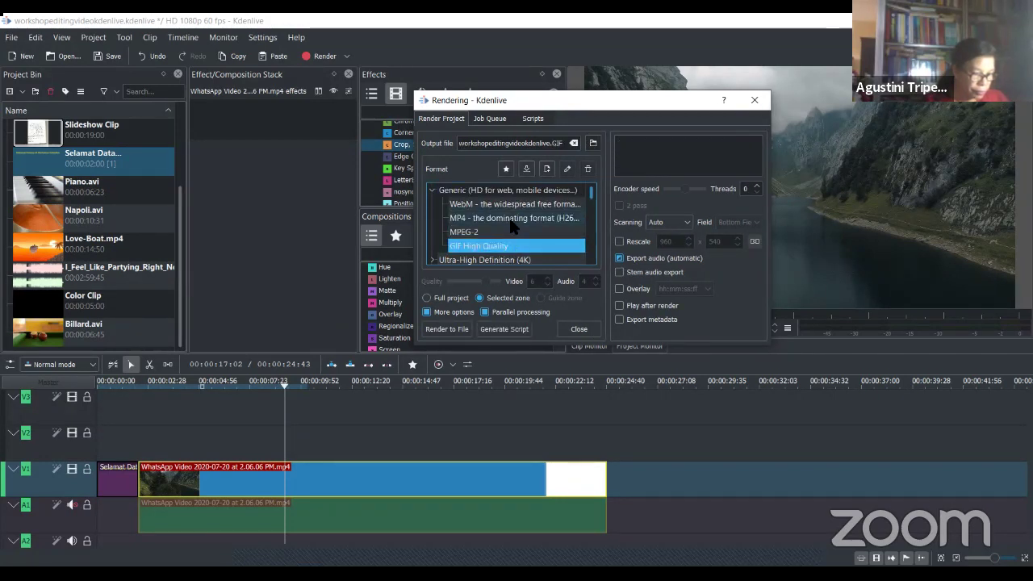
{"action": "left_click", "coordinate": [511, 221]}
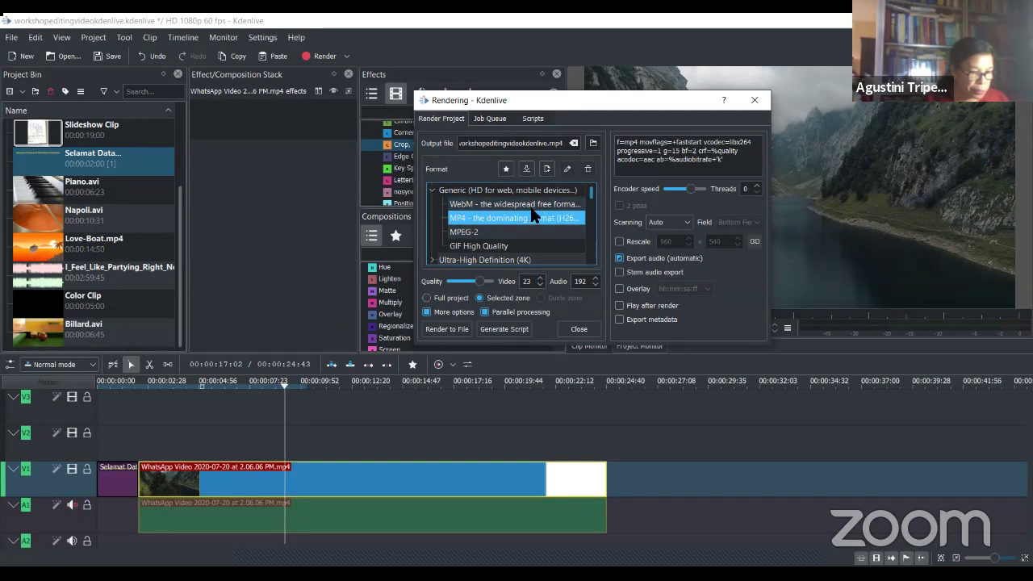
Expand the Ultra-High Definition (4K) formats, try WebM-VP9 and select MP4-H265 (HEVC) as the render format
{"action": "scroll", "coordinate": [523, 224], "scroll_direction": "down", "scroll_amount": 1}
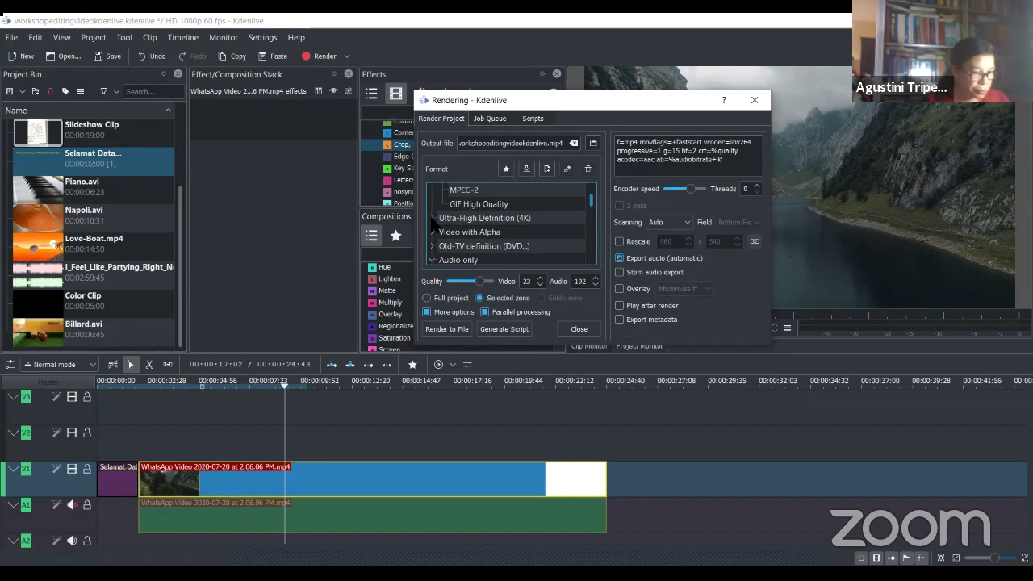
{"action": "left_click", "coordinate": [432, 219]}
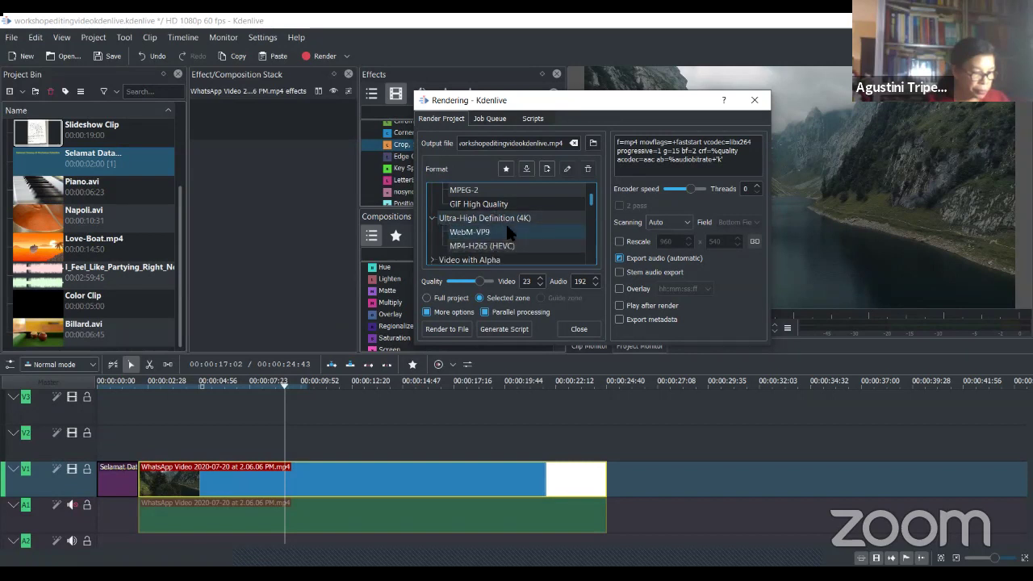
{"action": "left_click", "coordinate": [454, 498]}
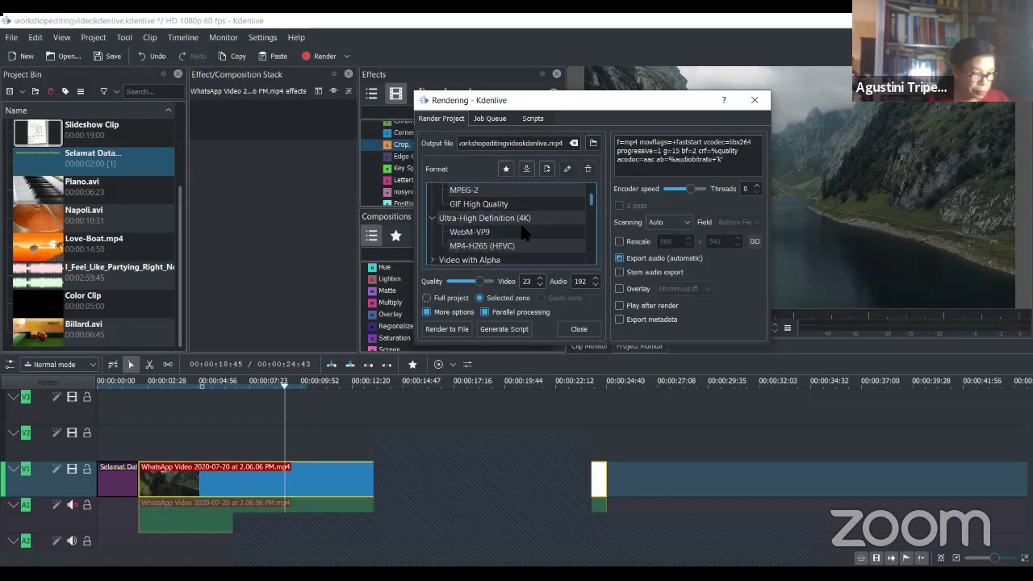
{"action": "left_click", "coordinate": [517, 232]}
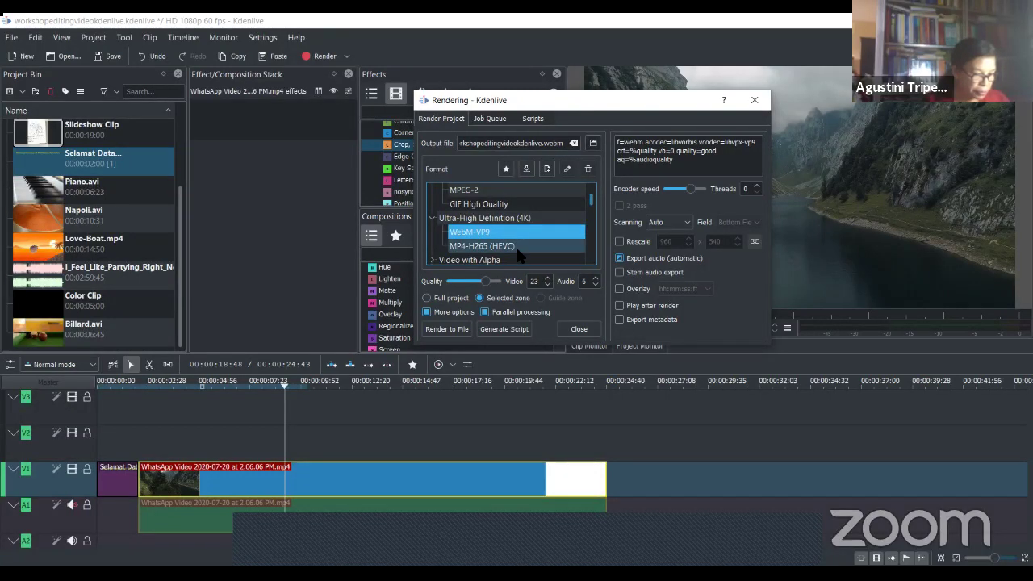
{"action": "left_click", "coordinate": [517, 246]}
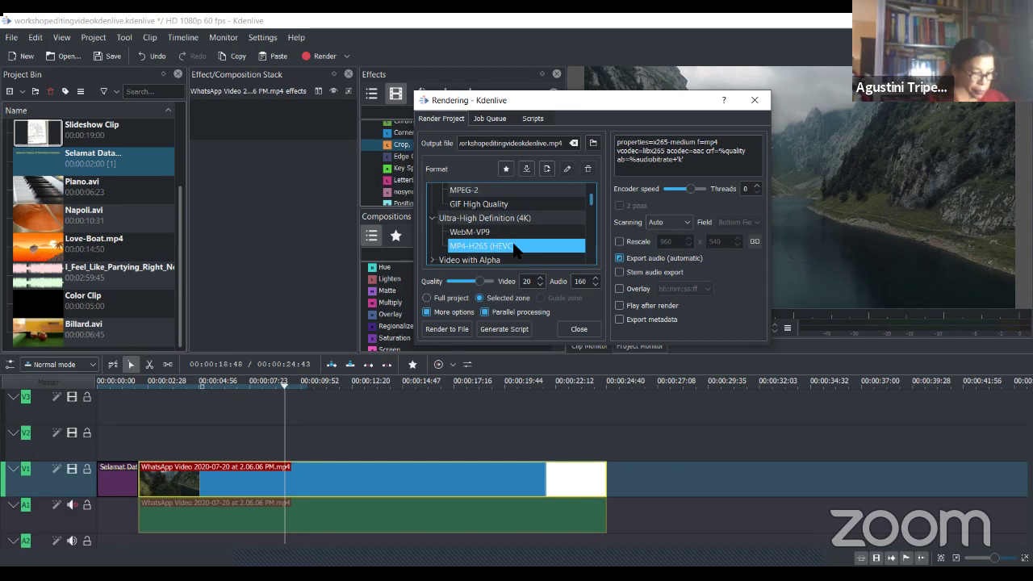
{"action": "scroll", "coordinate": [515, 251], "scroll_direction": "down", "scroll_amount": 1}
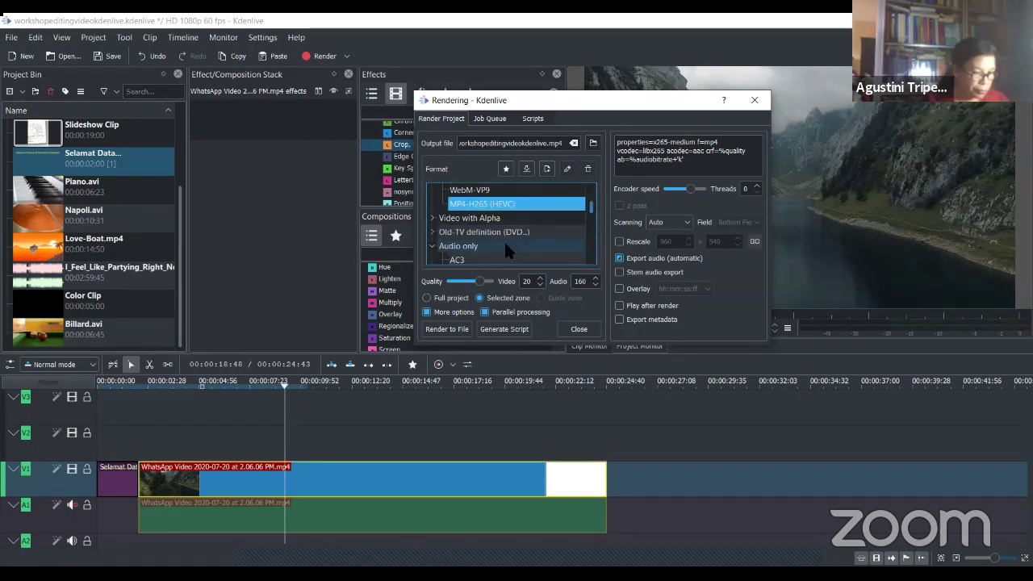
Browse the remaining render format groups, including Video with Alpha, Audio only and Images sequence, and return to the Generic formats
{"action": "left_click", "coordinate": [433, 218]}
{"action": "scroll", "coordinate": [507, 223], "scroll_direction": "down", "scroll_amount": 2}
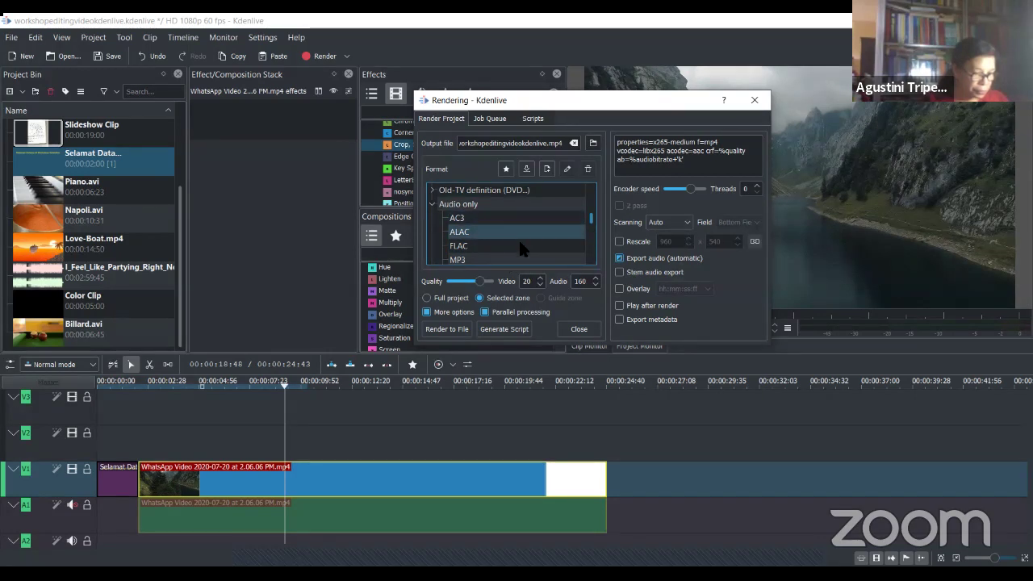
{"action": "scroll", "coordinate": [516, 234], "scroll_direction": "up", "scroll_amount": 6}
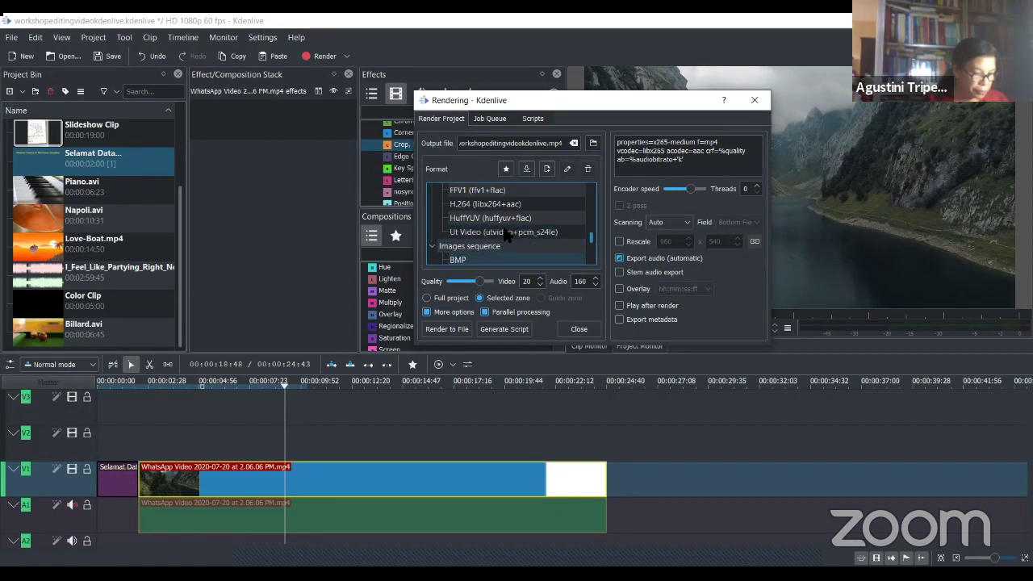
{"action": "scroll", "coordinate": [507, 234], "scroll_direction": "down", "scroll_amount": 2}
{"action": "scroll", "coordinate": [505, 240], "scroll_direction": "up", "scroll_amount": 5}
{"action": "scroll", "coordinate": [508, 242], "scroll_direction": "up", "scroll_amount": 2}
{"action": "scroll", "coordinate": [509, 236], "scroll_direction": "down", "scroll_amount": 1}
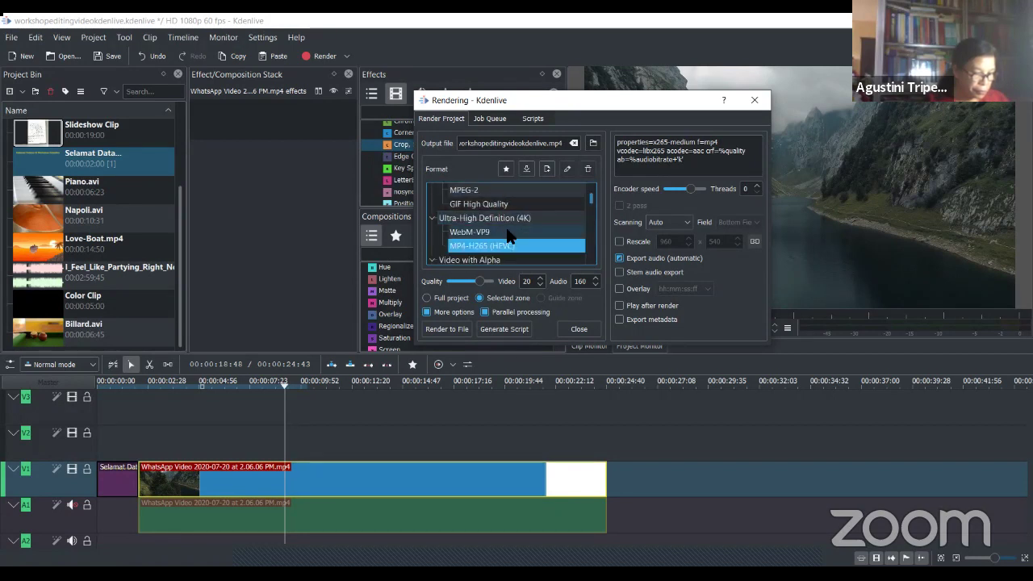
{"action": "scroll", "coordinate": [507, 234], "scroll_direction": "down", "scroll_amount": 1}
{"action": "scroll", "coordinate": [505, 229], "scroll_direction": "up", "scroll_amount": 2}
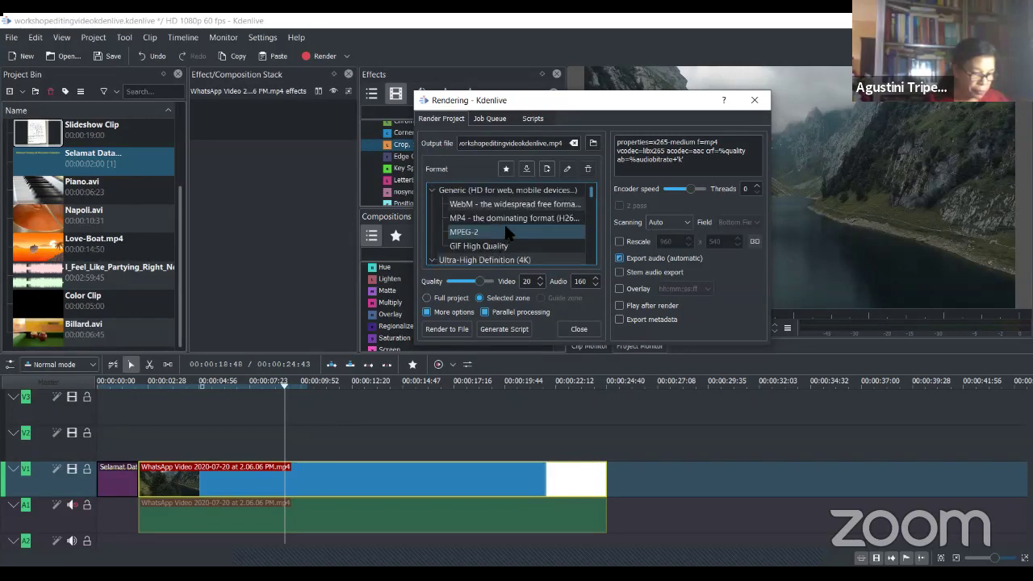
Set the render format to Generic MP4 (H264/AAC) and widen the Rendering dialog to show the full format names
{"action": "left_click", "coordinate": [500, 204]}
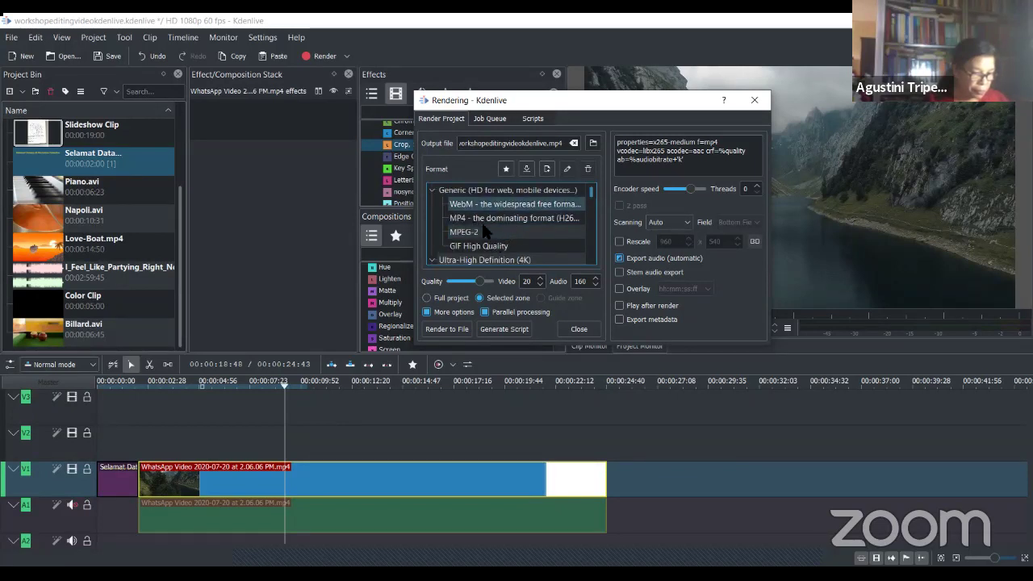
{"action": "left_click", "coordinate": [484, 218]}
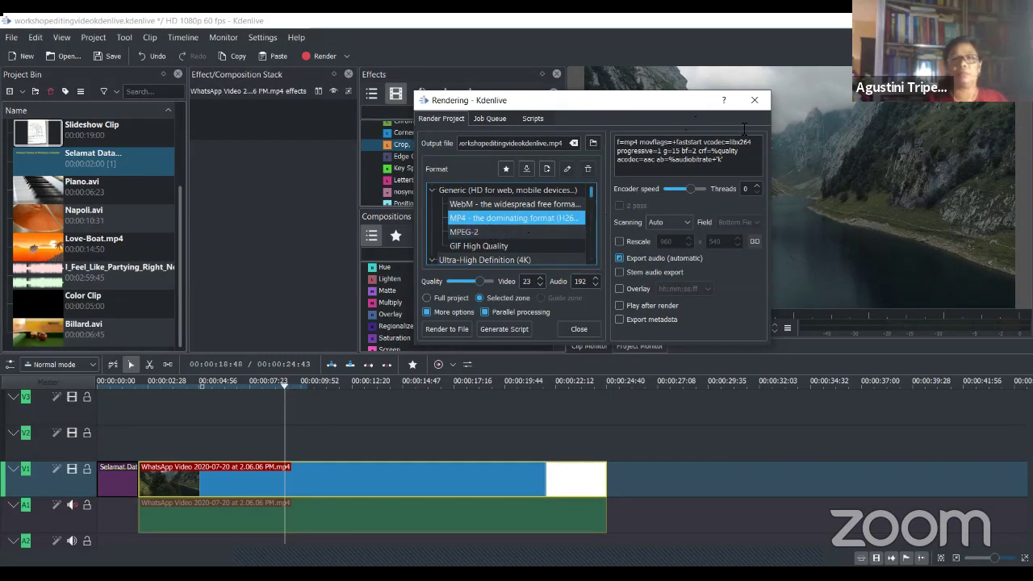
{"action": "left_click_drag", "start_coordinate": [771, 134], "coordinate": [897, 133]}
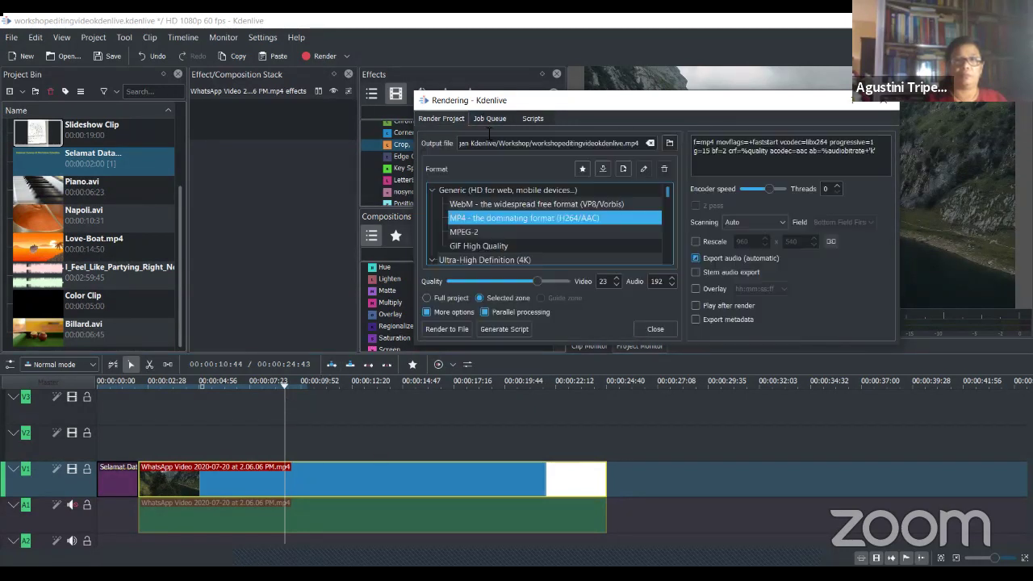
Shorten the render zone to run from the timeline start to about 5.5 seconds and render it to workshopeditingvideokdenlive.mp4
{"action": "left_click", "coordinate": [284, 388]}
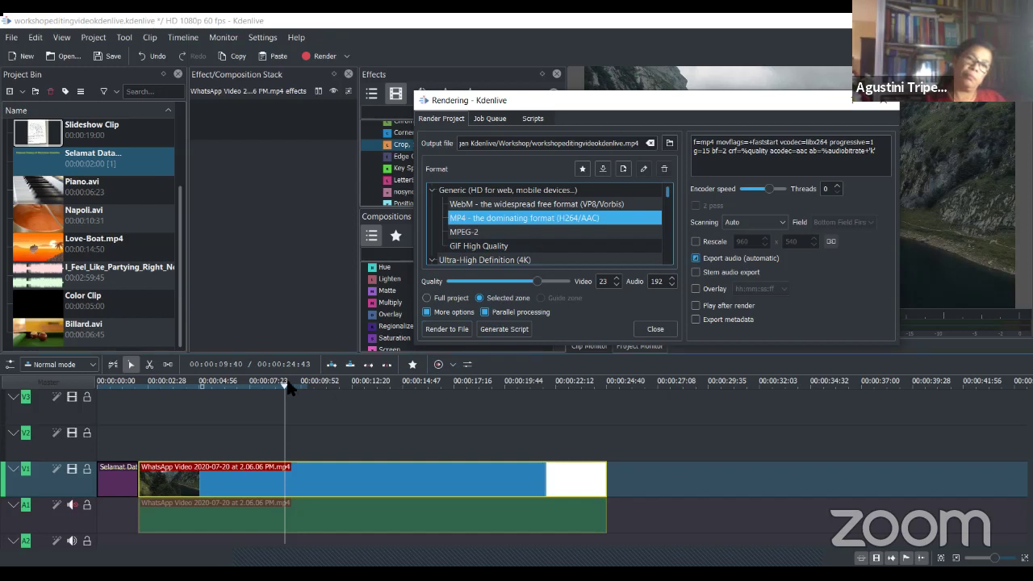
{"action": "left_click", "coordinate": [226, 390]}
{"action": "left_click", "coordinate": [305, 390]}
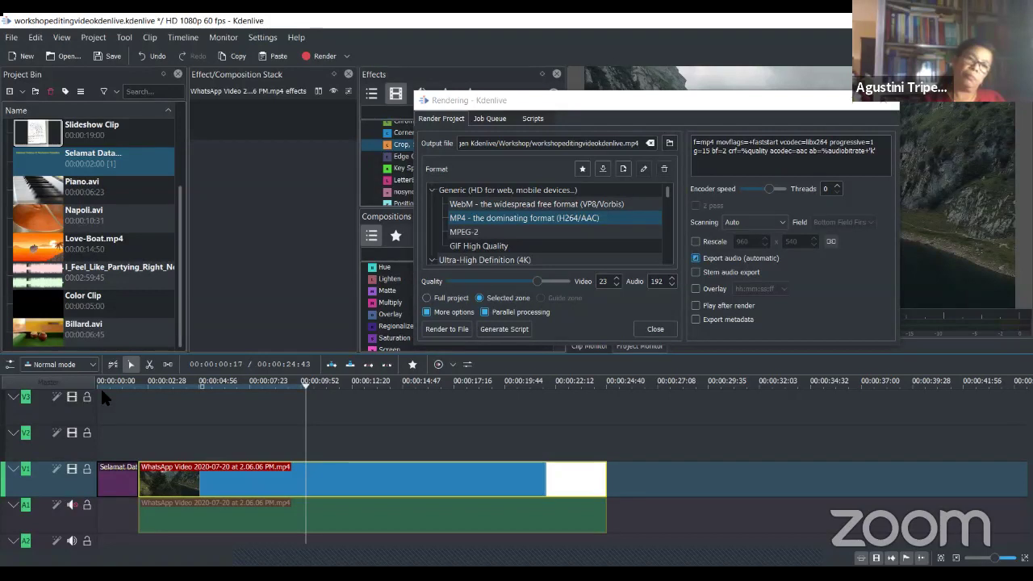
{"action": "left_click_drag", "start_coordinate": [306, 389], "coordinate": [131, 388]}
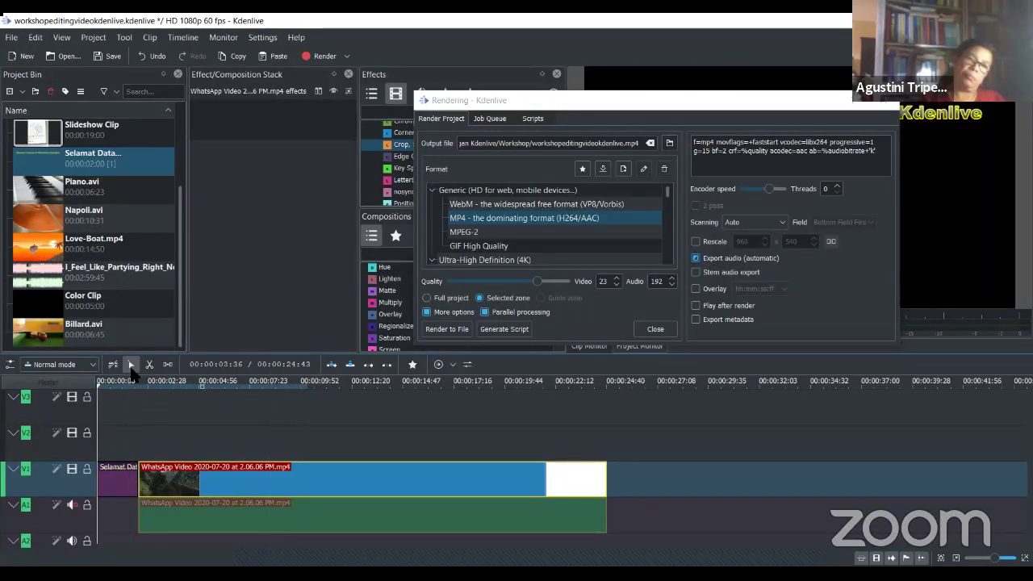
{"action": "left_click", "coordinate": [399, 385]}
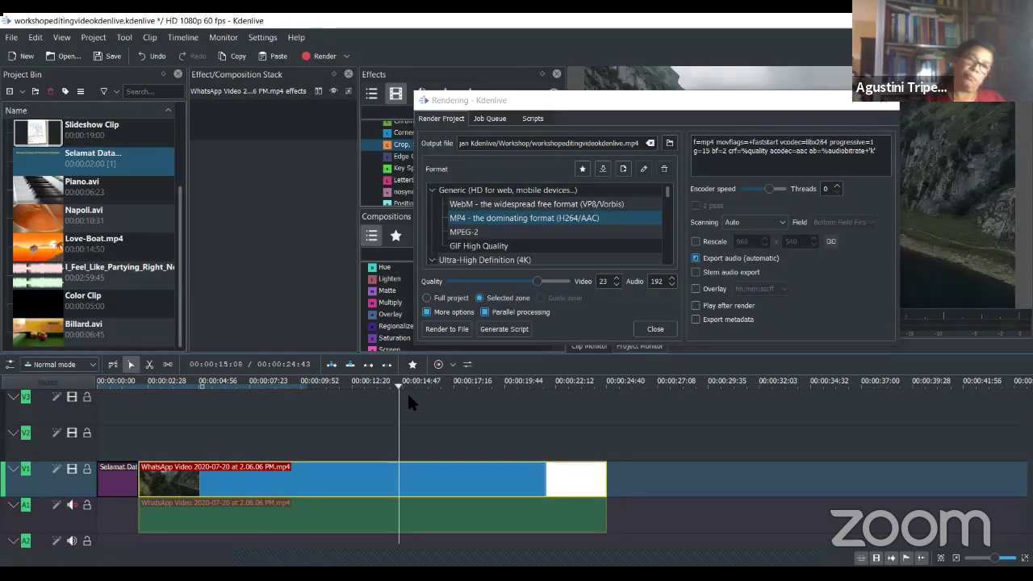
{"action": "left_click", "coordinate": [312, 385]}
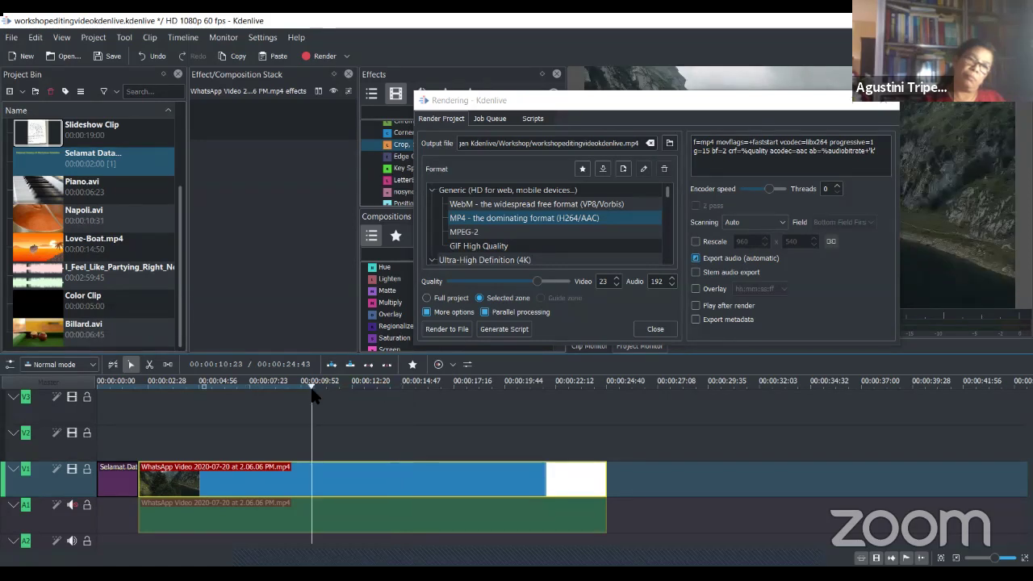
{"action": "left_click", "coordinate": [212, 385]}
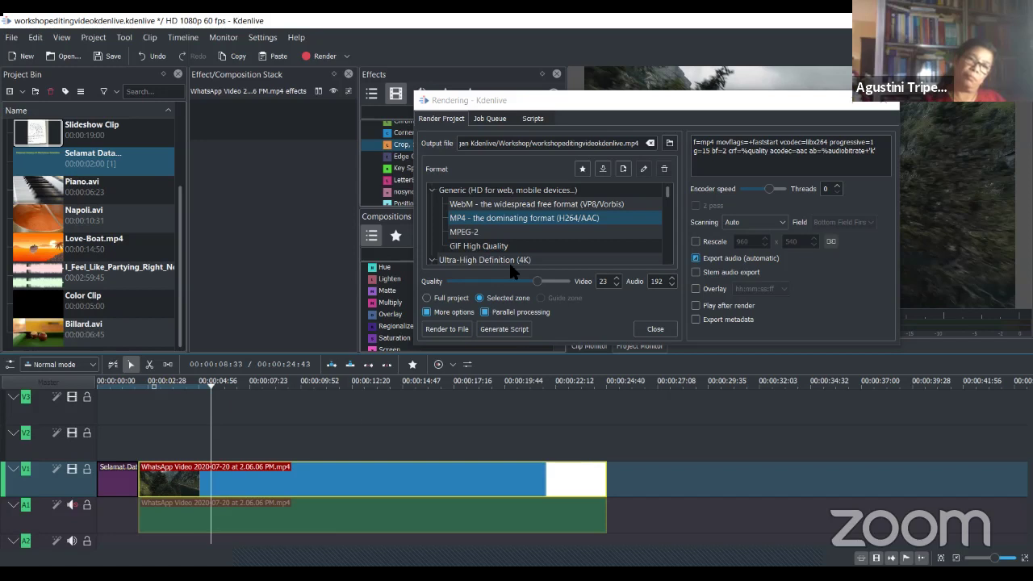
{"action": "left_click", "coordinate": [459, 329]}
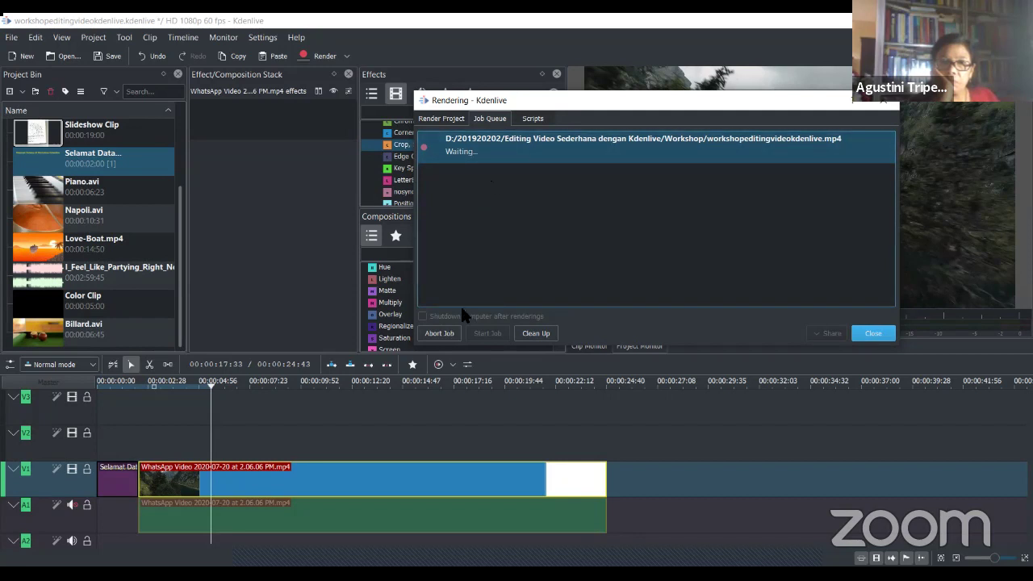
Reopen the project render settings and set the render zone from about 8 to about 20 seconds on the timeline
{"action": "left_click", "coordinate": [438, 118]}
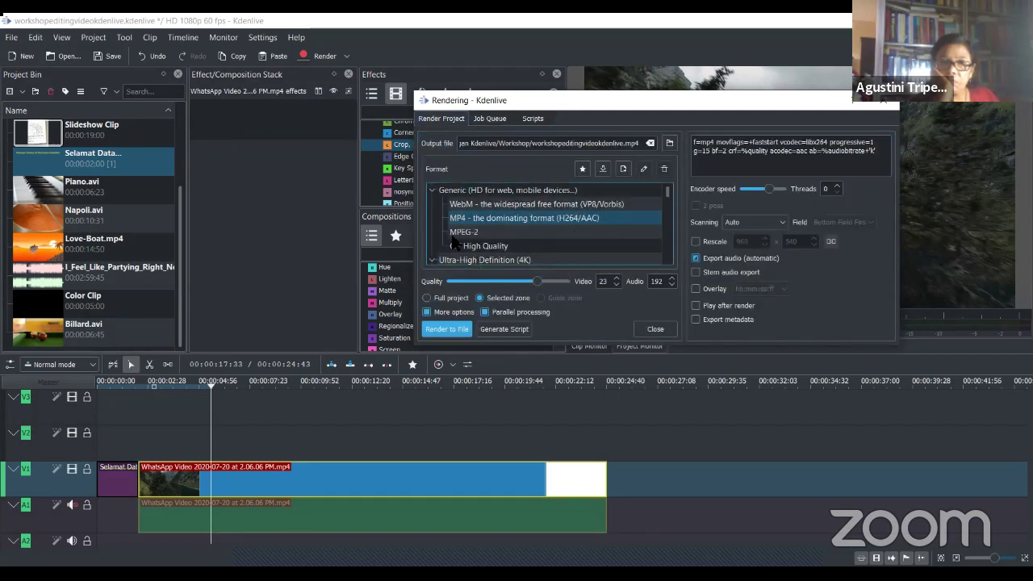
{"action": "left_click", "coordinate": [263, 386]}
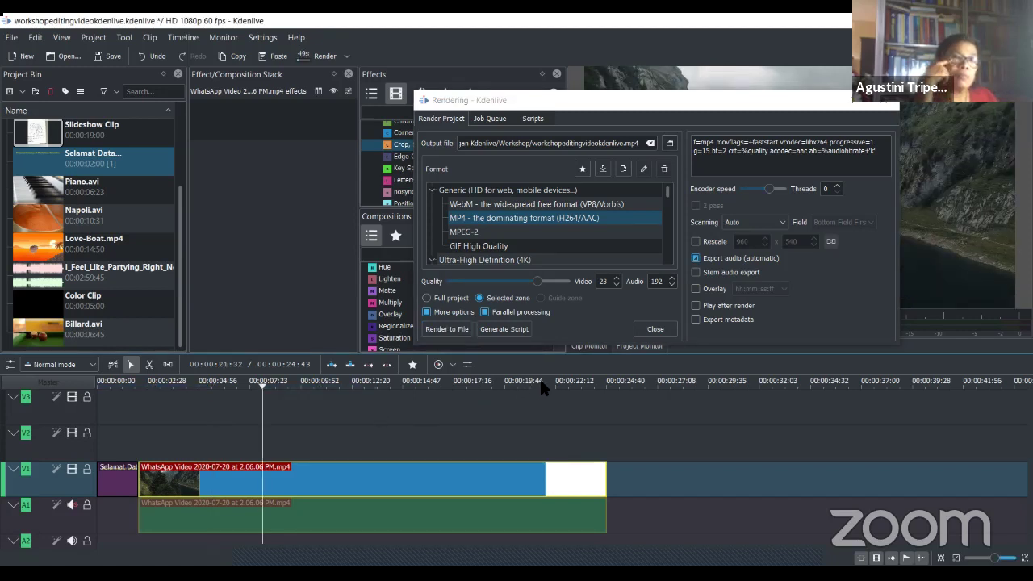
{"action": "left_click", "coordinate": [266, 387]}
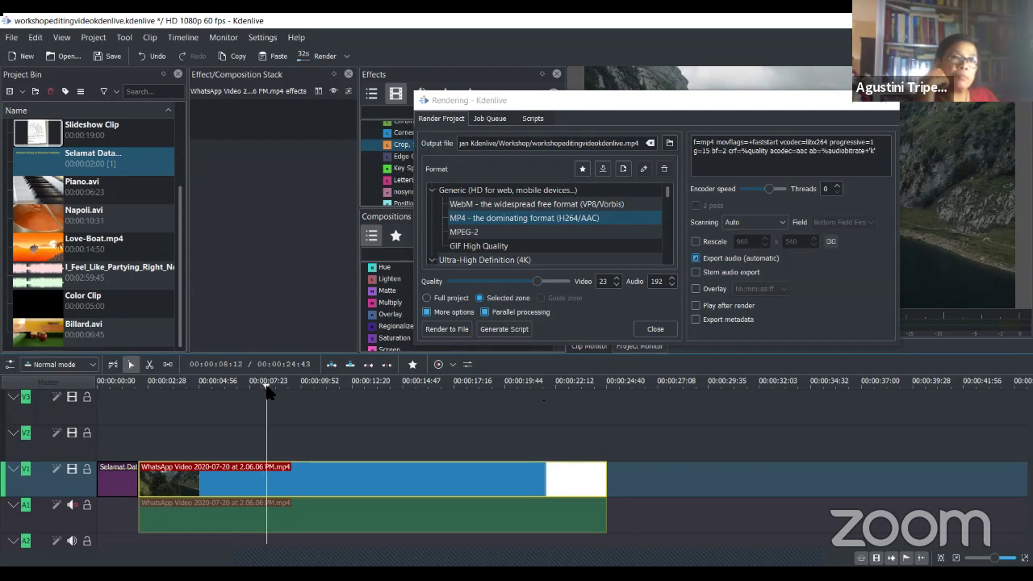
{"action": "left_click", "coordinate": [510, 386]}
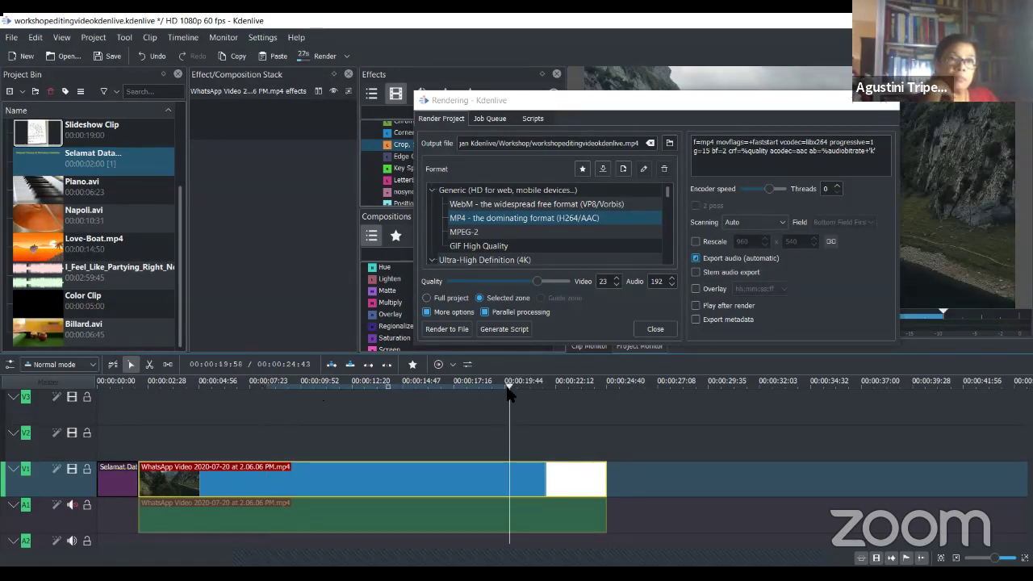
Decline overwriting the existing output, rename the file workshopeditingvideokdenlive2.mp4 and render the selected zone
{"action": "left_click", "coordinate": [448, 329]}
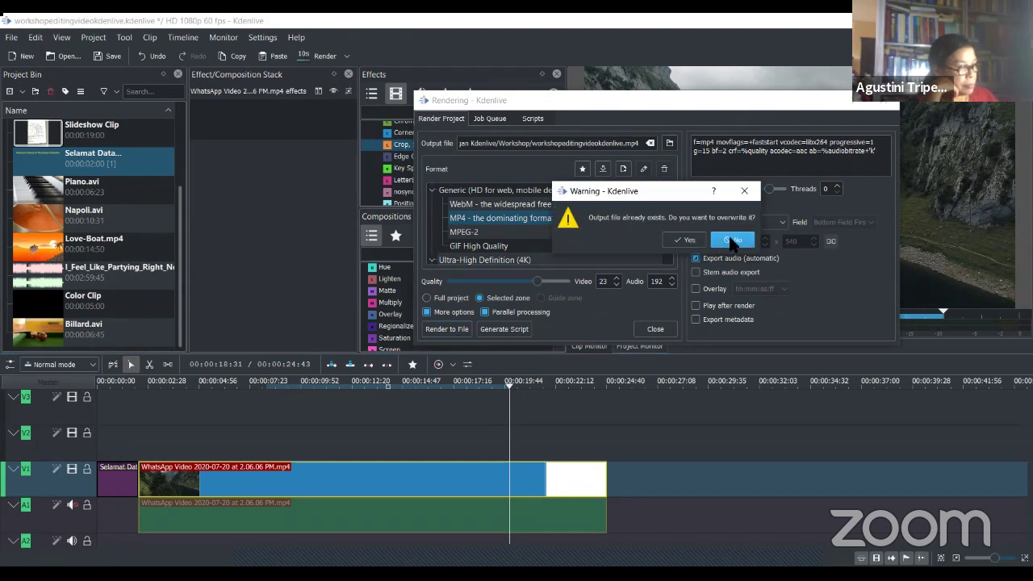
{"action": "left_click", "coordinate": [734, 246]}
{"action": "left_click", "coordinate": [627, 144]}
{"action": "type", "text": "2"}
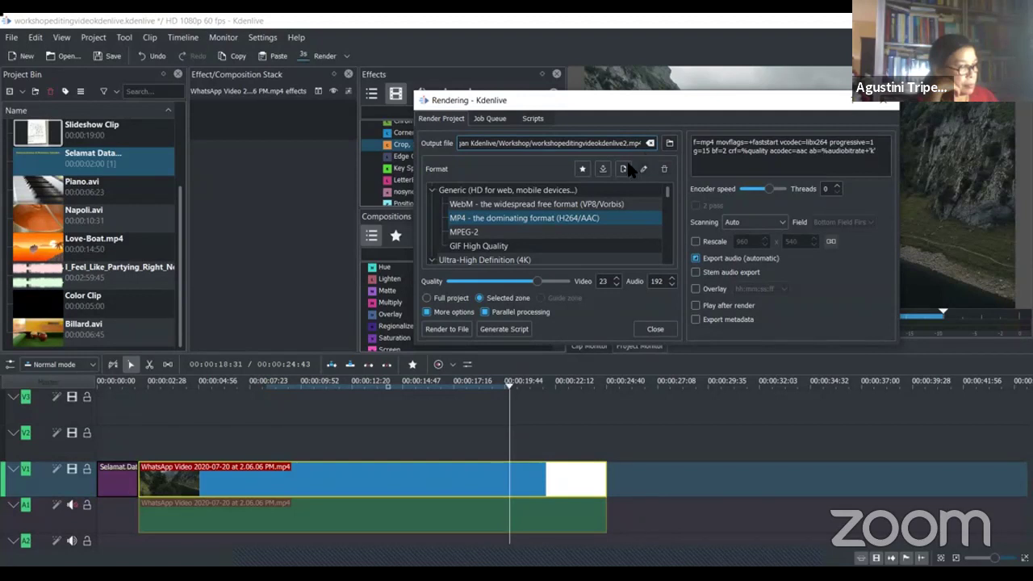
{"action": "left_click", "coordinate": [446, 330]}
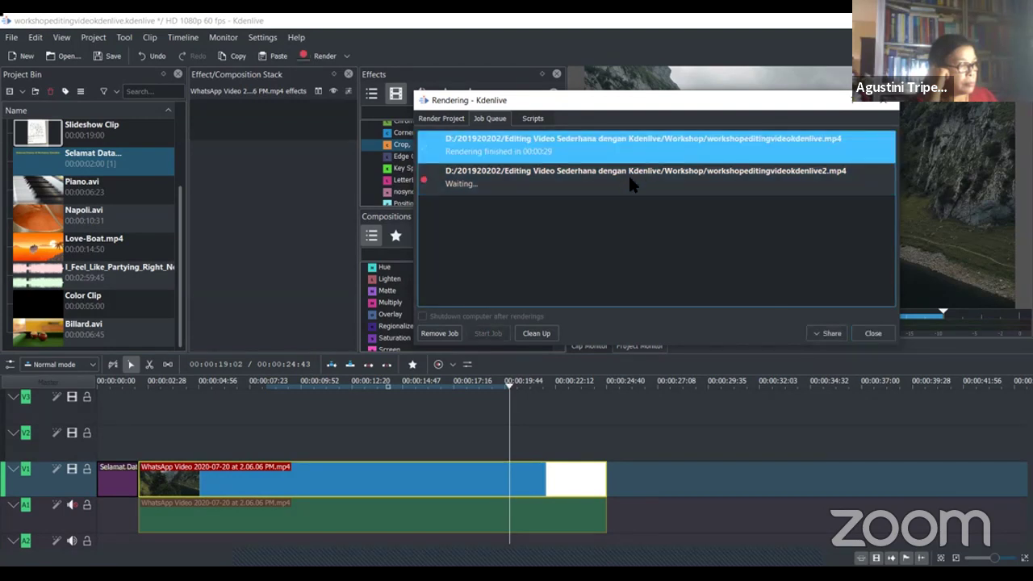
Play the first rendered video, workshopeditingvideokdenlive.mp4, from the render job list, pause it and return to Kdenlive
{"action": "left_click", "coordinate": [625, 135]}
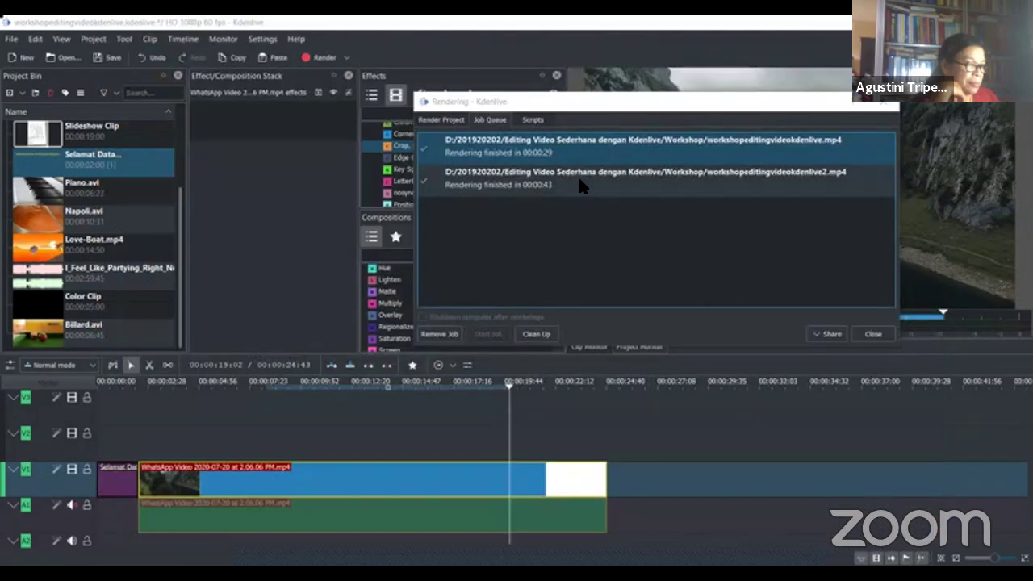
{"action": "left_click", "coordinate": [601, 185]}
{"action": "left_click", "coordinate": [272, 374]}
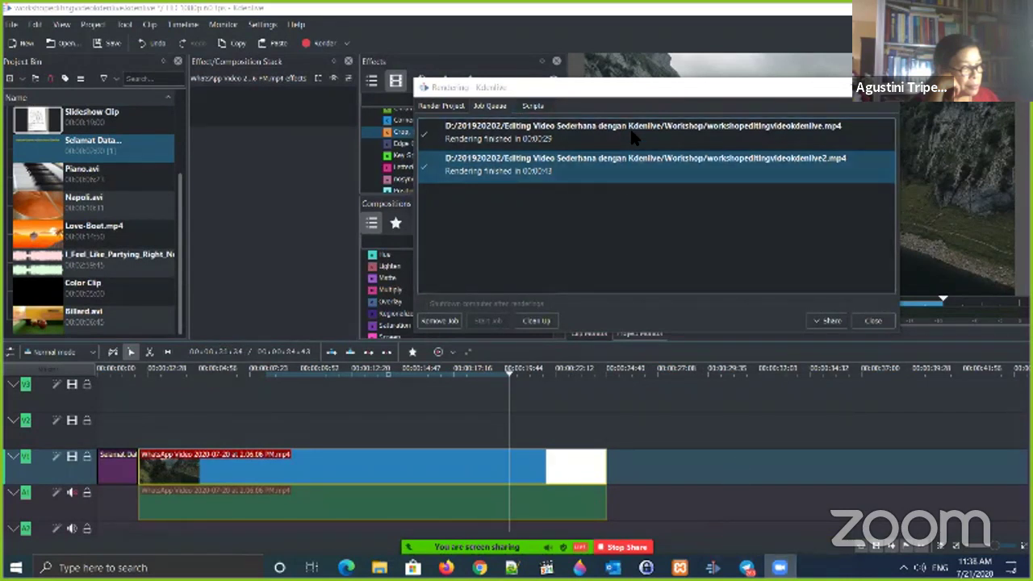
{"action": "double_click", "coordinate": [573, 133]}
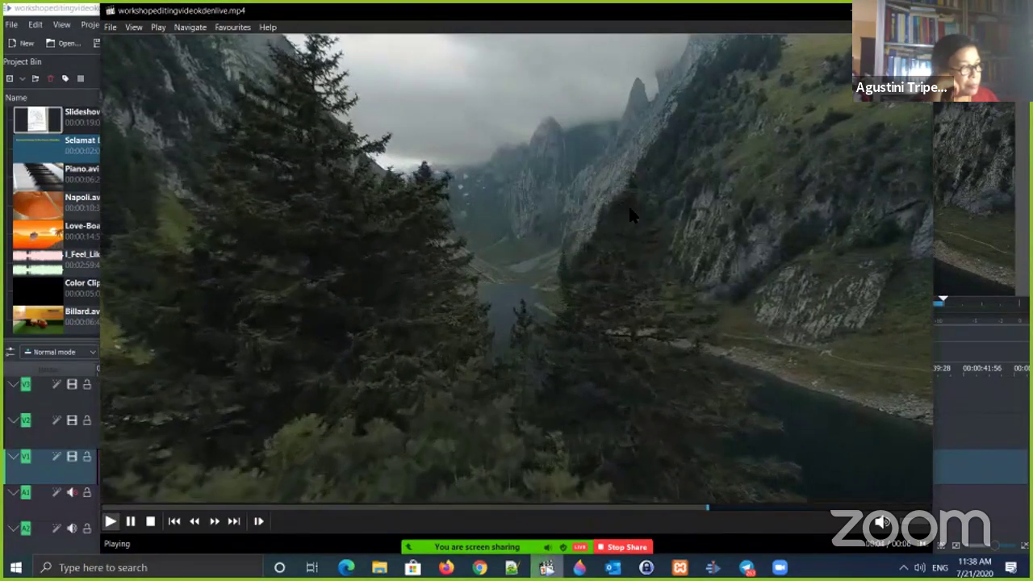
{"action": "left_click", "coordinate": [626, 251]}
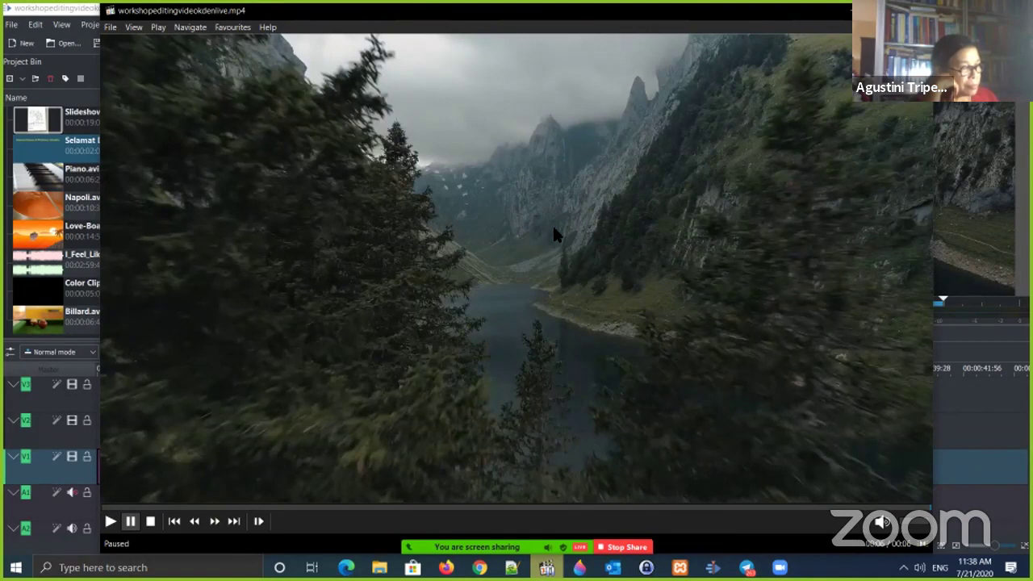
{"action": "key", "text": "alt+Tab"}
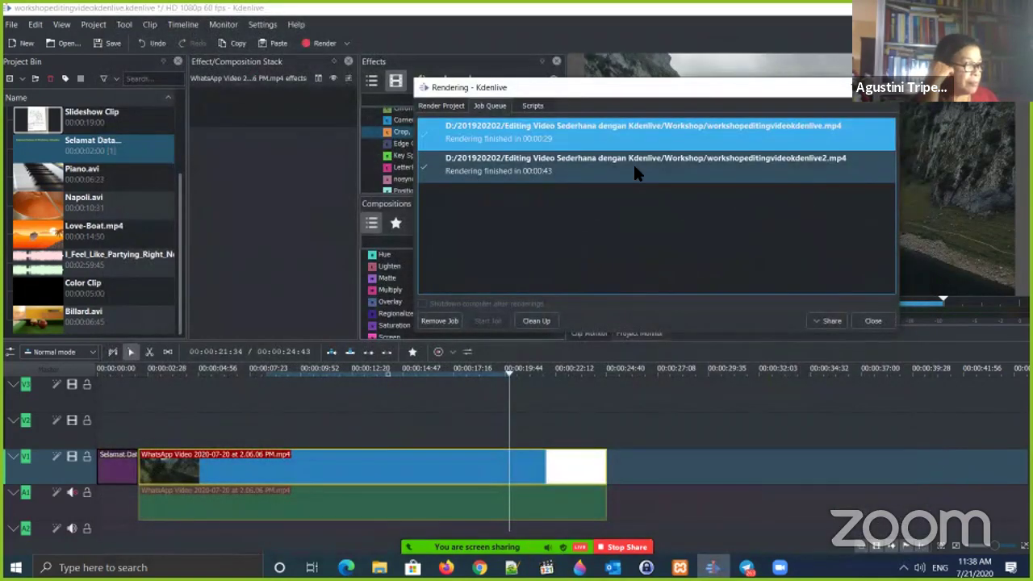
Play the second rendered video, workshopeditingvideokdenlive2.mp4, close the player and admit the participants waiting to join the Zoom meeting
{"action": "double_click", "coordinate": [633, 166]}
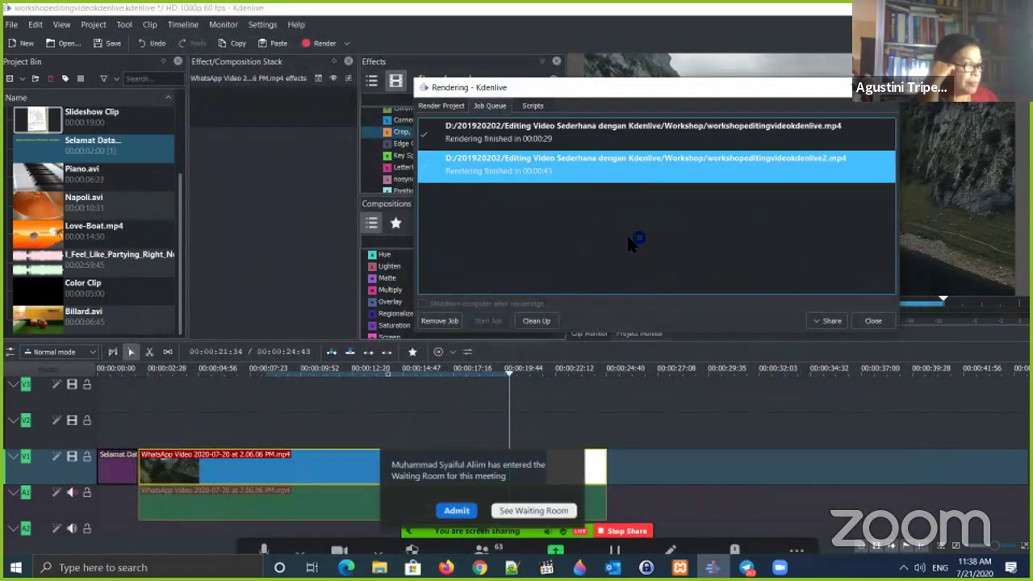
{"action": "left_click", "coordinate": [452, 489]}
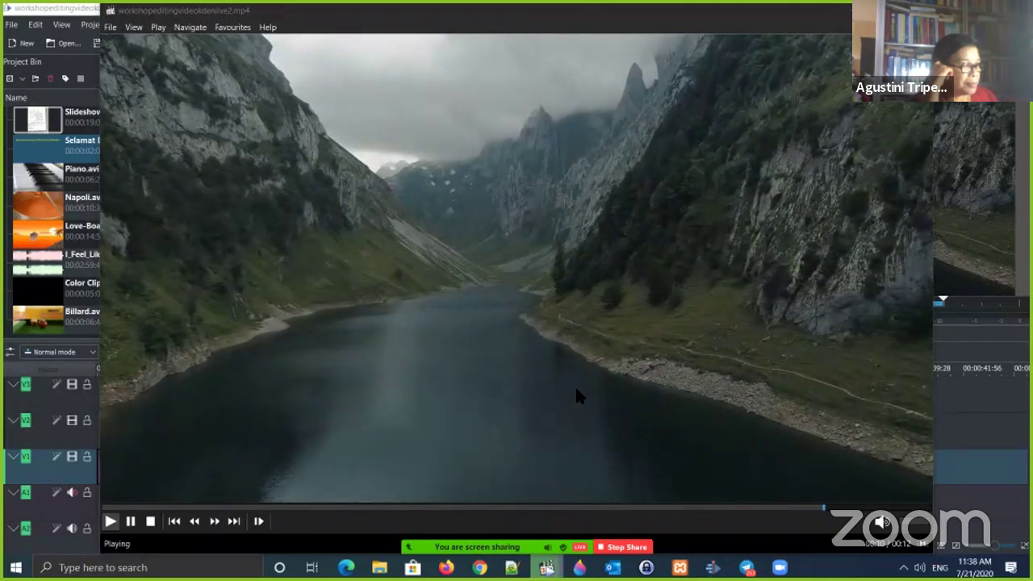
{"action": "key", "text": "space"}
{"action": "key", "text": "alt+F4"}
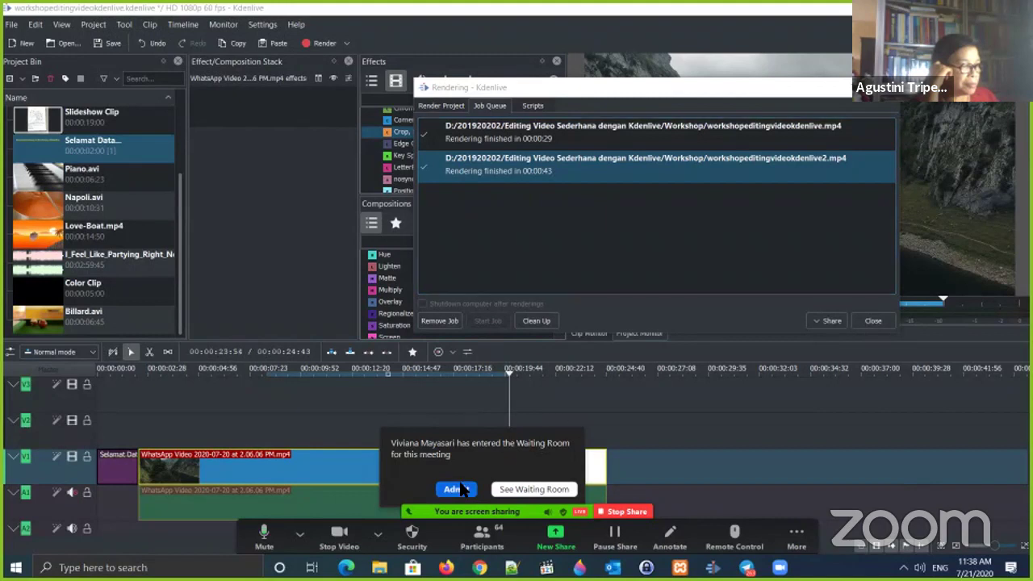
{"action": "left_click", "coordinate": [460, 487]}
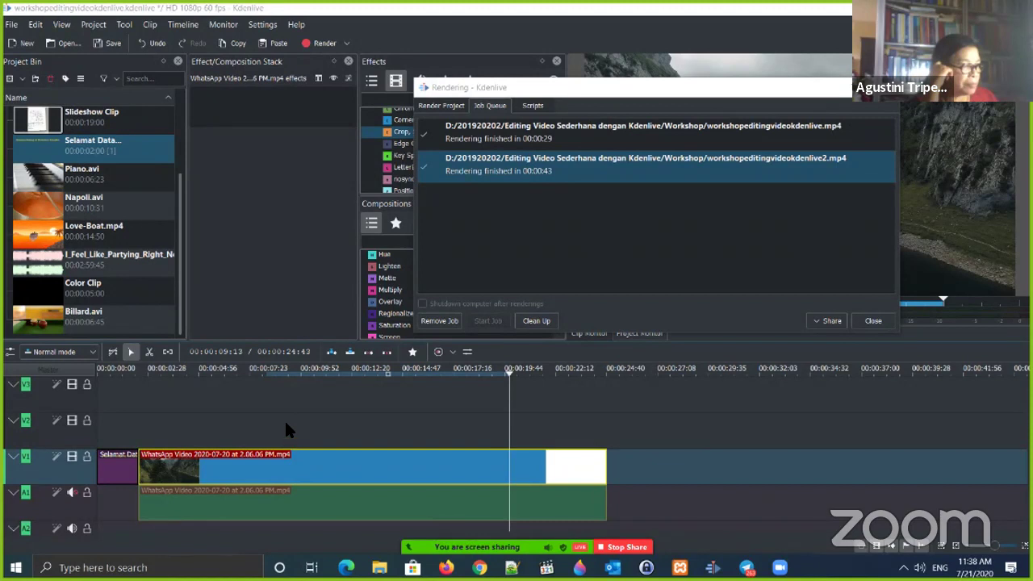
Review the Generic and Ultra-High Definition (4K) render formats and the finished render jobs, ending on the project render settings
{"action": "left_click", "coordinate": [442, 106]}
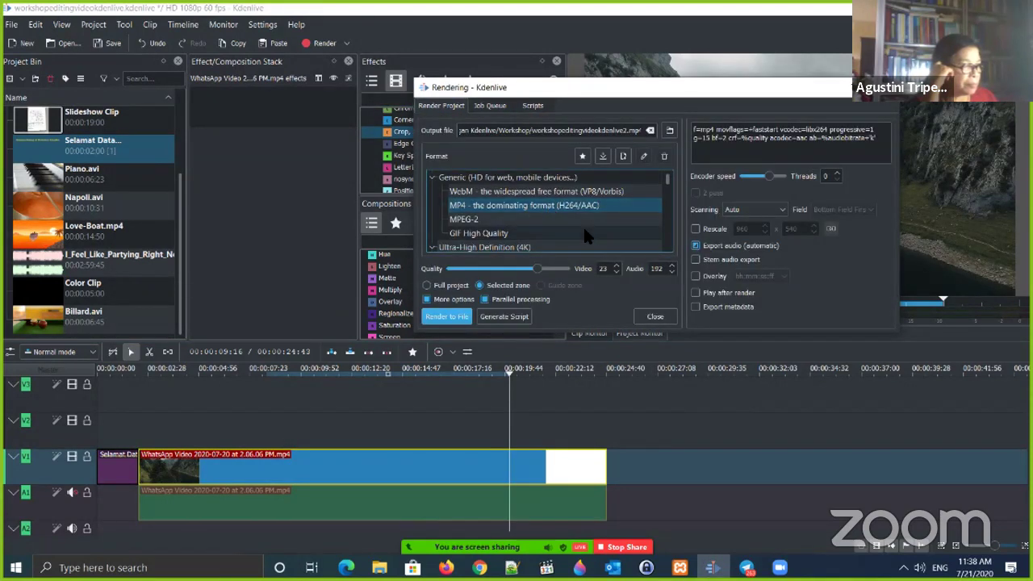
{"action": "scroll", "coordinate": [584, 227], "scroll_direction": "down", "scroll_amount": 1}
{"action": "scroll", "coordinate": [567, 208], "scroll_direction": "up", "scroll_amount": 1}
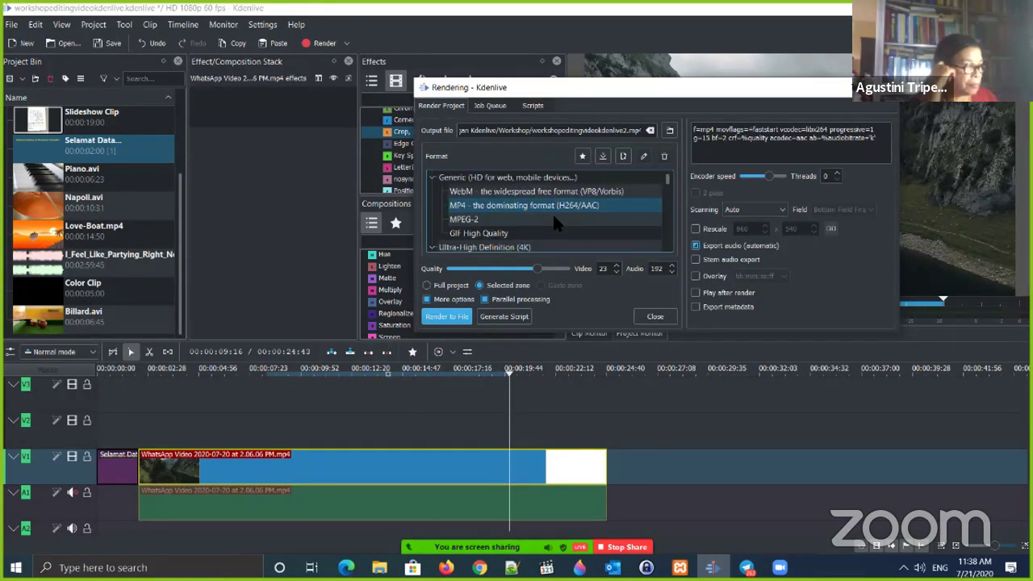
{"action": "scroll", "coordinate": [551, 213], "scroll_direction": "down", "scroll_amount": 1}
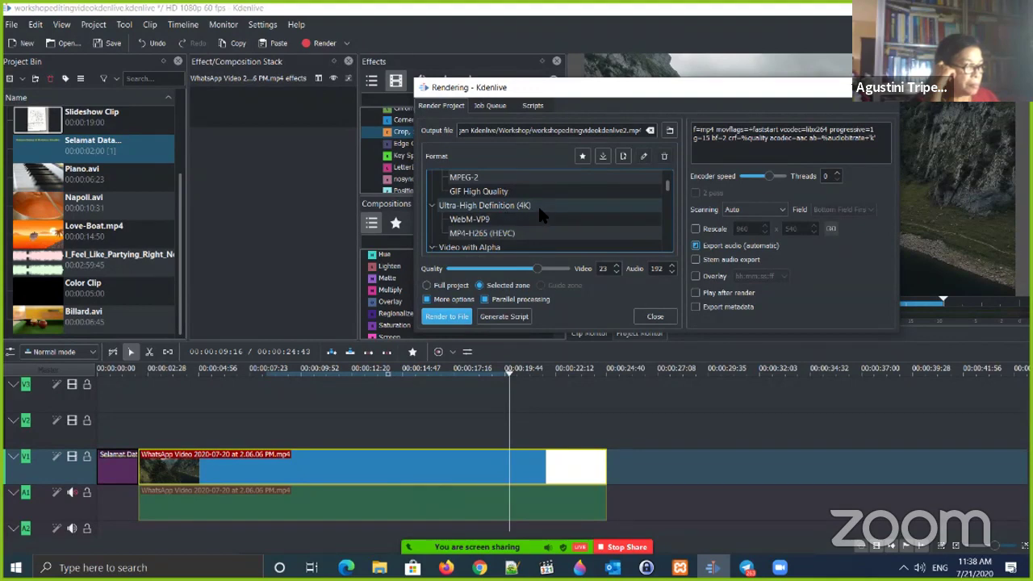
{"action": "left_click", "coordinate": [491, 105]}
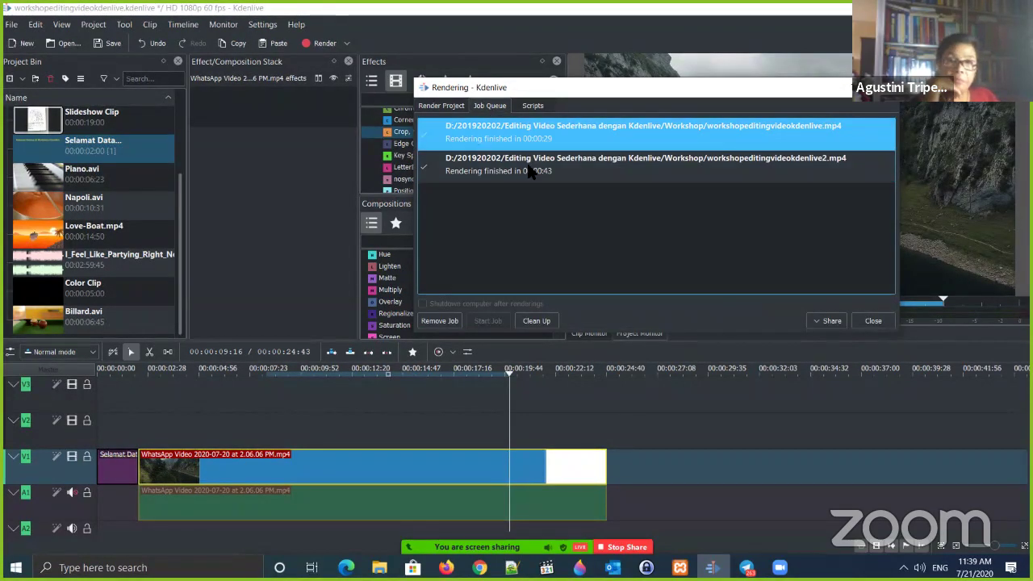
{"action": "left_click", "coordinate": [442, 105]}
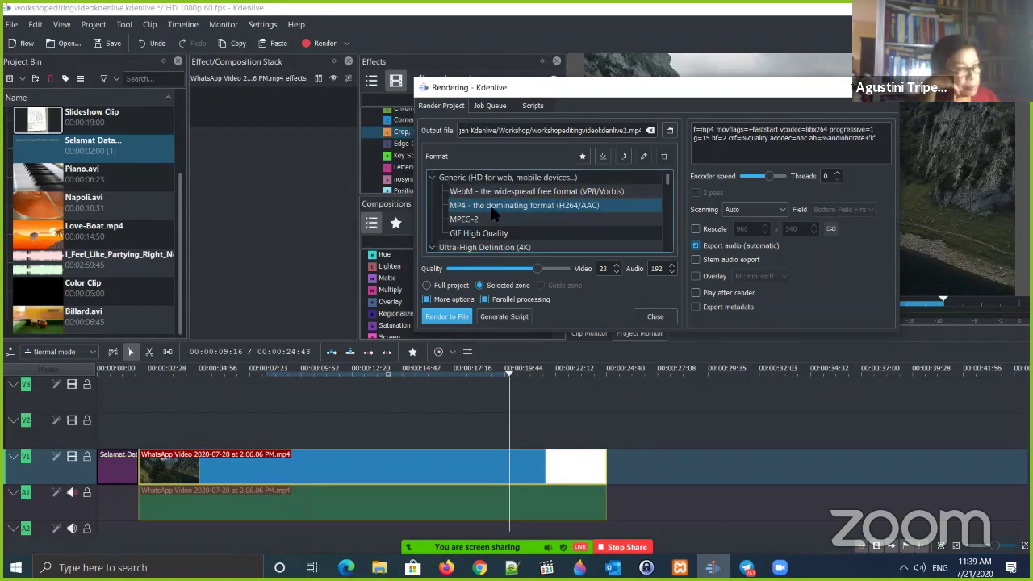
Select the MP4 (H264/AAC) render format and check the sharing options for the finished render jobs
{"action": "left_click", "coordinate": [546, 206]}
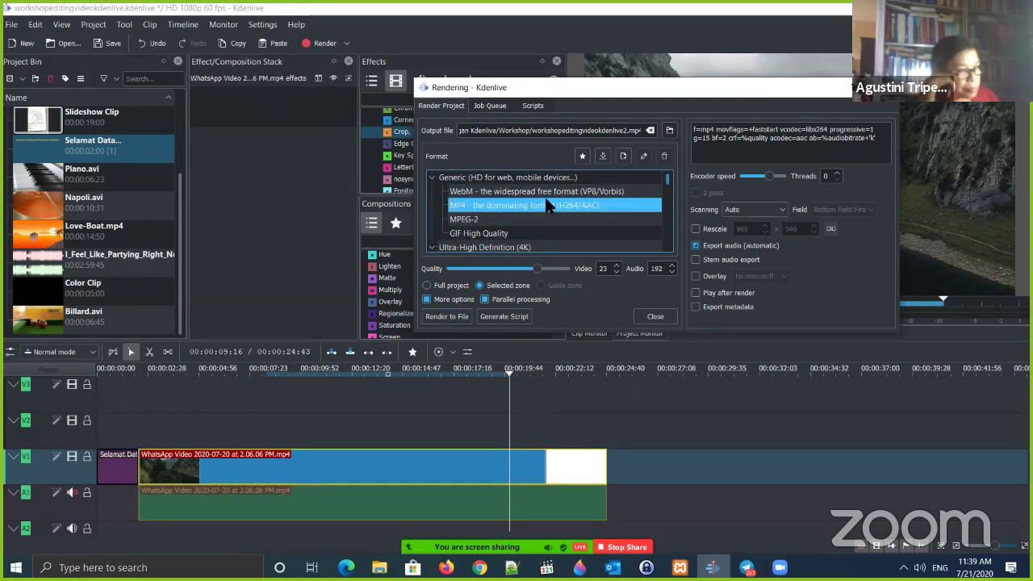
{"action": "left_click", "coordinate": [498, 105]}
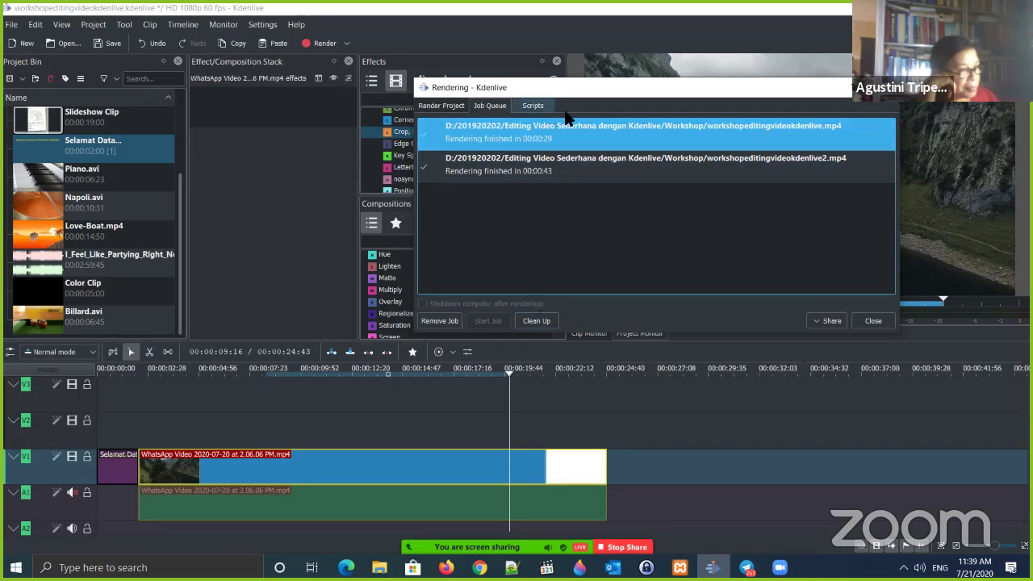
{"action": "left_click", "coordinate": [818, 321]}
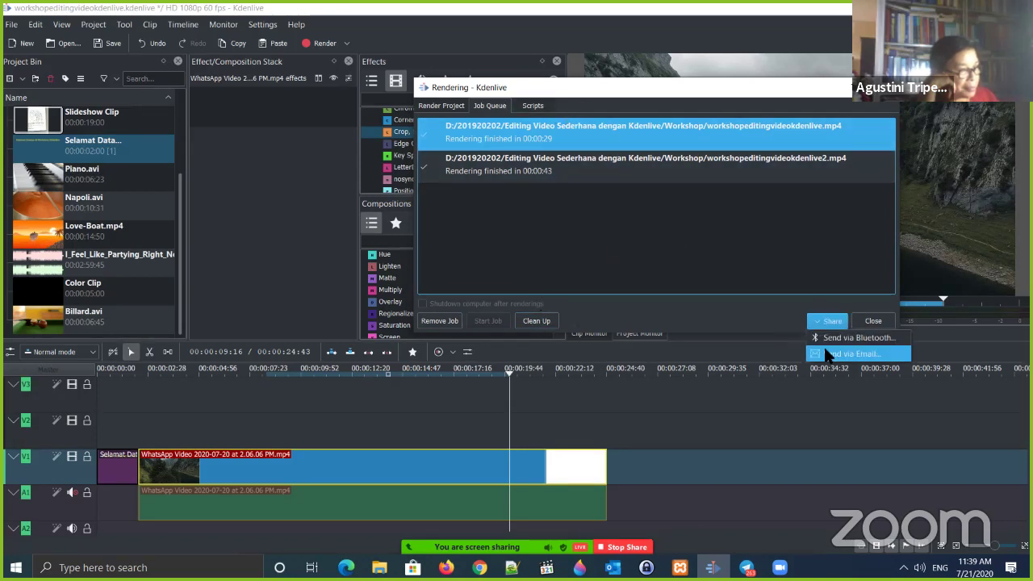
{"action": "left_click", "coordinate": [824, 321]}
{"action": "left_click", "coordinate": [822, 321]}
{"action": "left_click", "coordinate": [785, 319]}
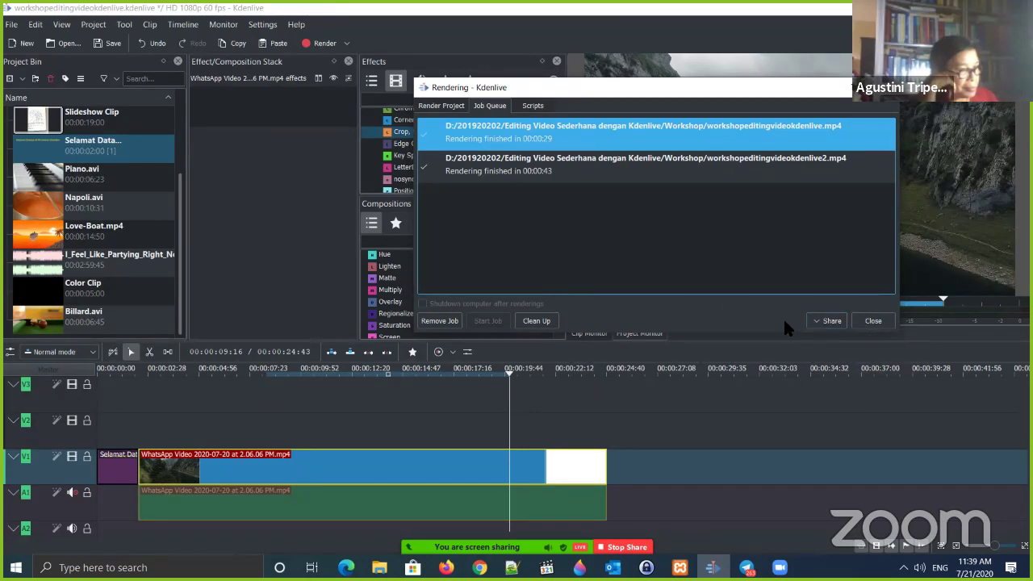
{"action": "left_click", "coordinate": [831, 323]}
{"action": "left_click", "coordinate": [763, 315]}
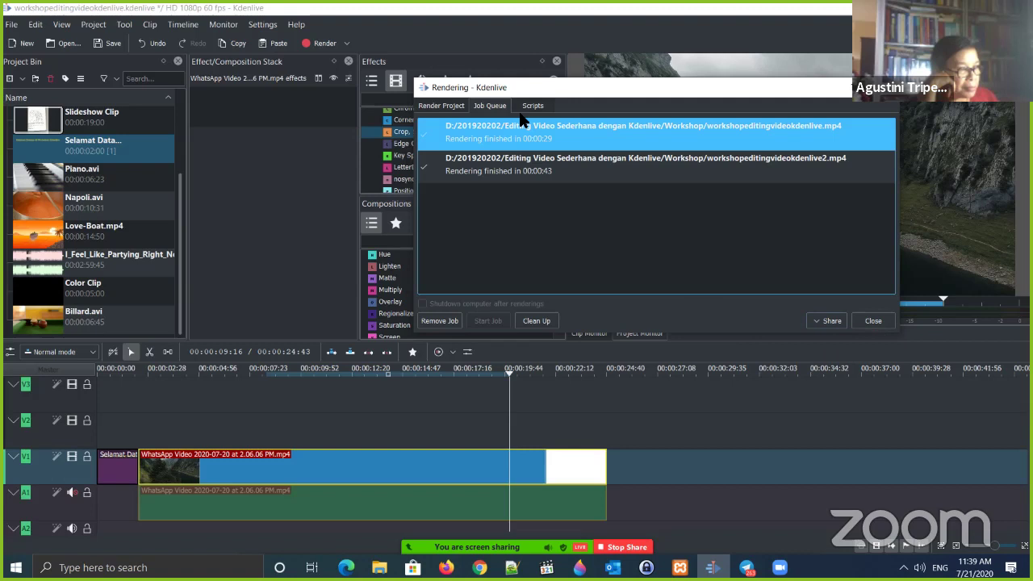
View the stored render scripts, return to the project render settings and admit the participant waiting to join the Zoom meeting
{"action": "left_click", "coordinate": [531, 106]}
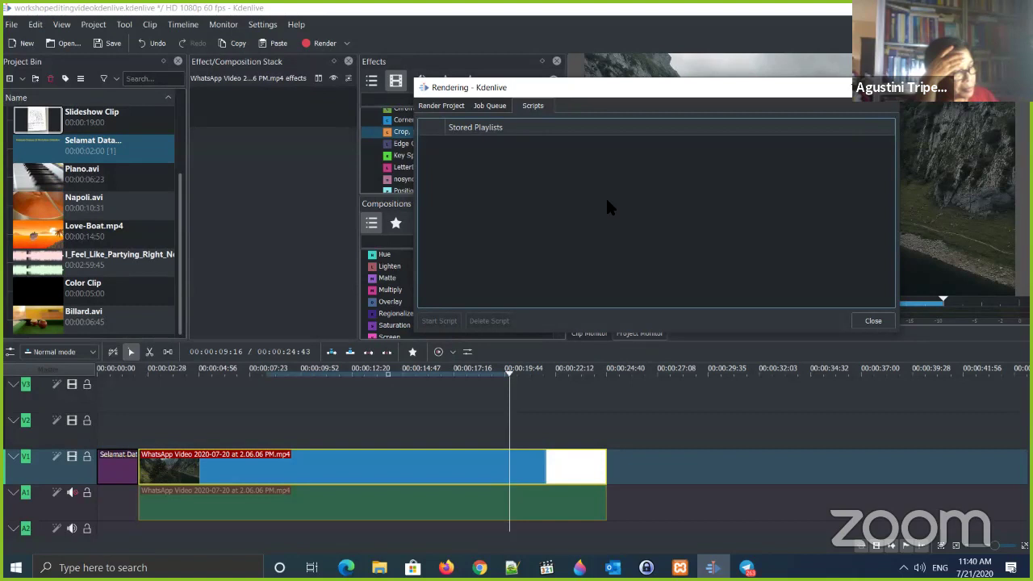
{"action": "left_click", "coordinate": [452, 107]}
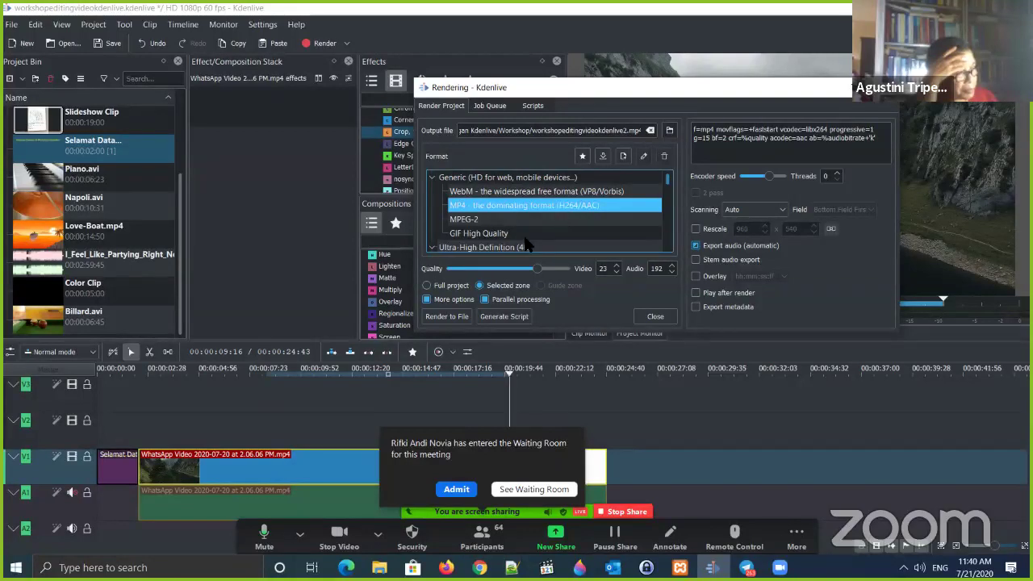
{"action": "left_click", "coordinate": [456, 489]}
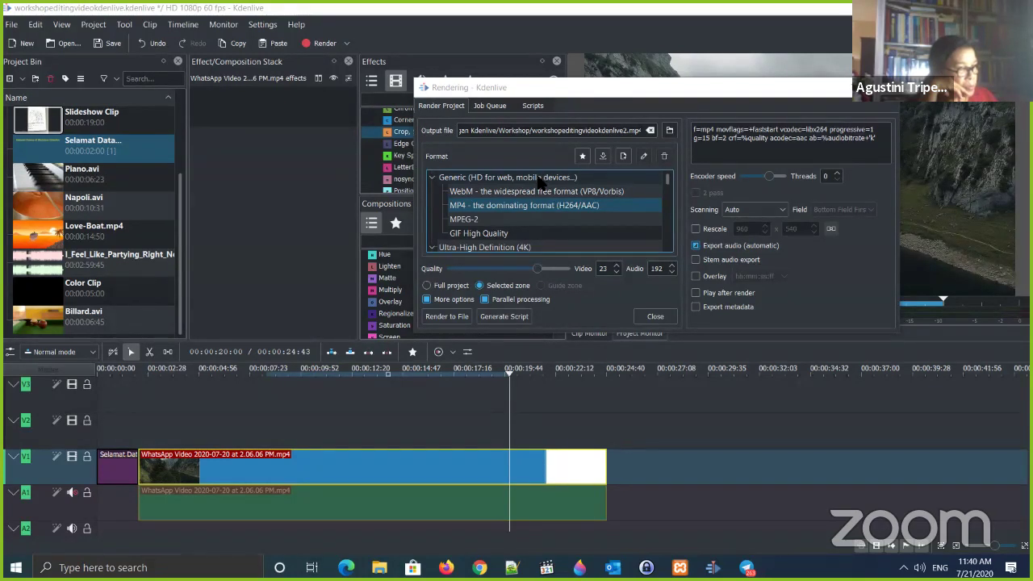
Select the MP4-H265 (HEVC) format under Ultra-High Definition (4K) and look through the list of render formats
{"action": "scroll", "coordinate": [570, 206], "scroll_direction": "down", "scroll_amount": 1}
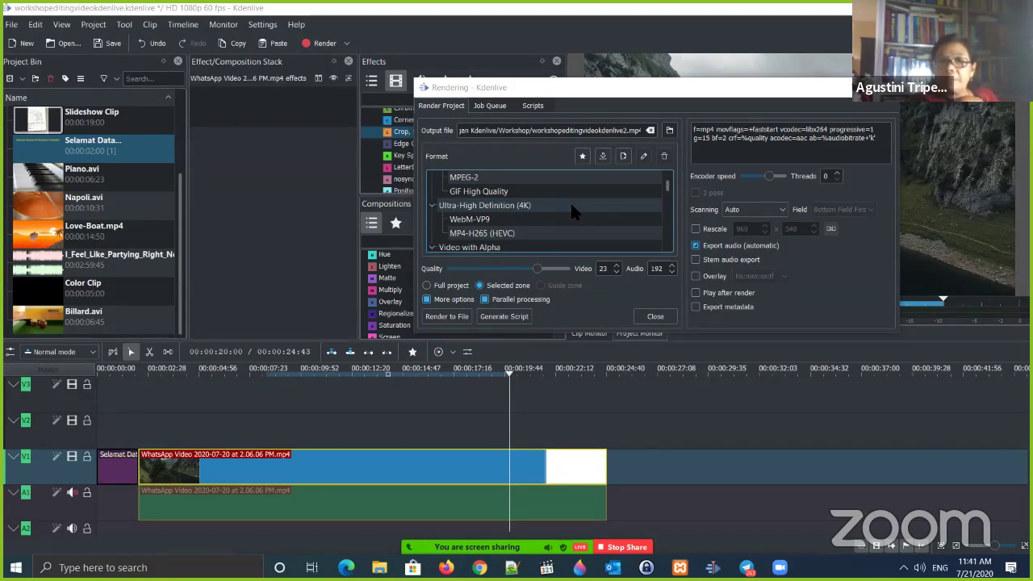
{"action": "left_click", "coordinate": [482, 232]}
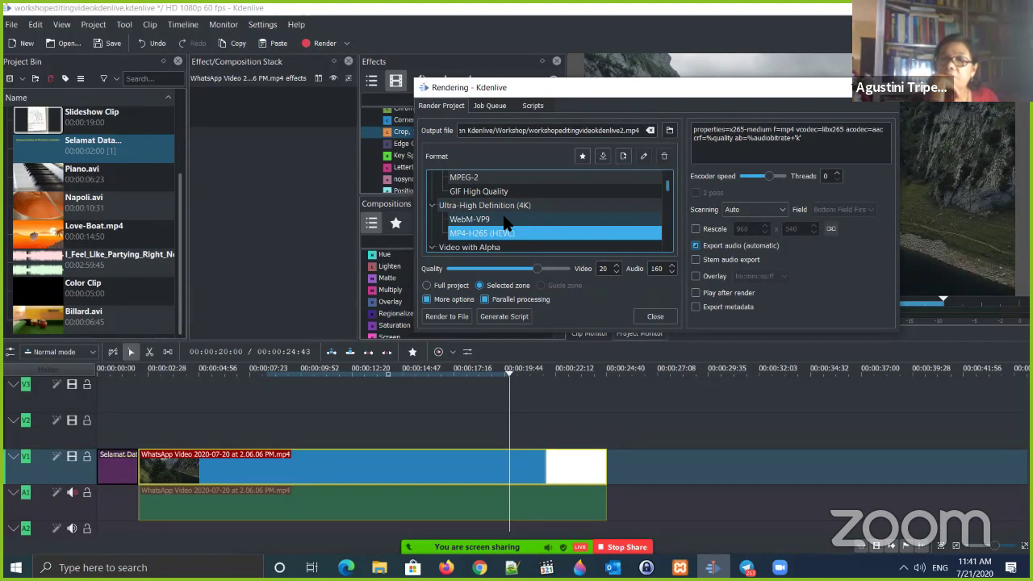
{"action": "scroll", "coordinate": [554, 213], "scroll_direction": "down", "scroll_amount": 5}
{"action": "scroll", "coordinate": [554, 212], "scroll_direction": "up", "scroll_amount": 5}
{"action": "scroll", "coordinate": [586, 230], "scroll_direction": "up", "scroll_amount": 1}
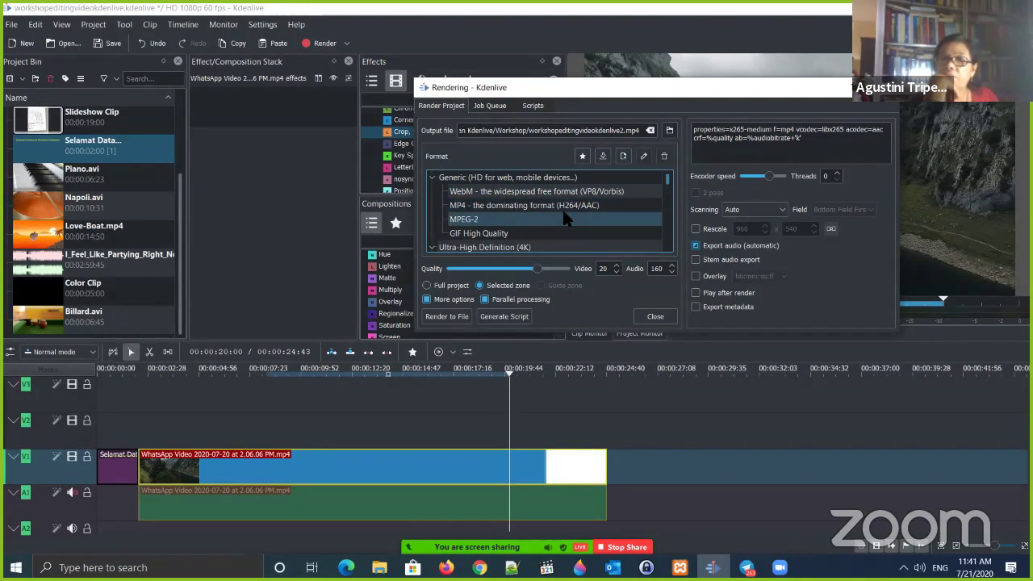
{"action": "scroll", "coordinate": [565, 214], "scroll_direction": "down", "scroll_amount": 6}
{"action": "scroll", "coordinate": [581, 230], "scroll_direction": "up", "scroll_amount": 4}
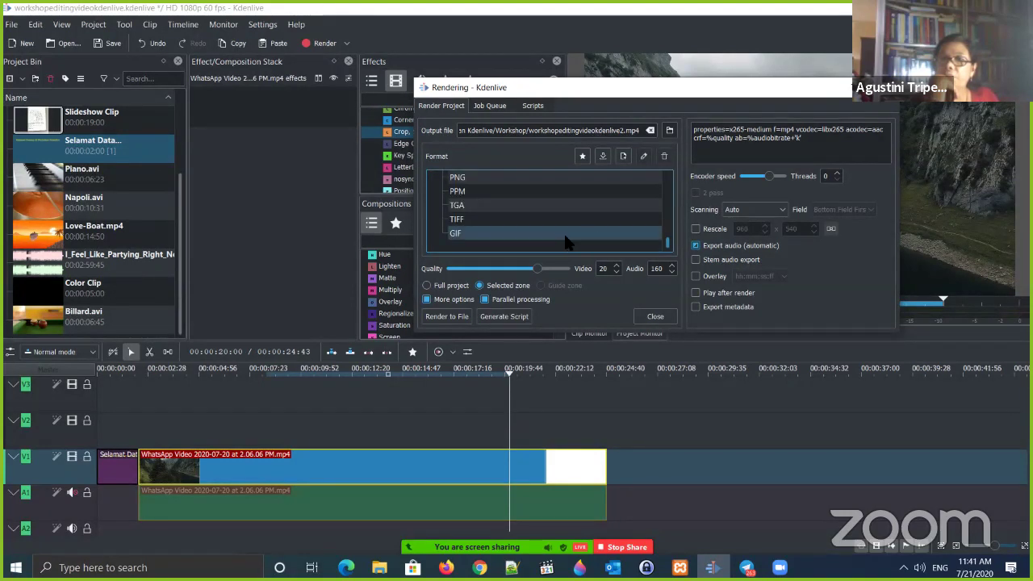
{"action": "scroll", "coordinate": [563, 230], "scroll_direction": "up", "scroll_amount": 2}
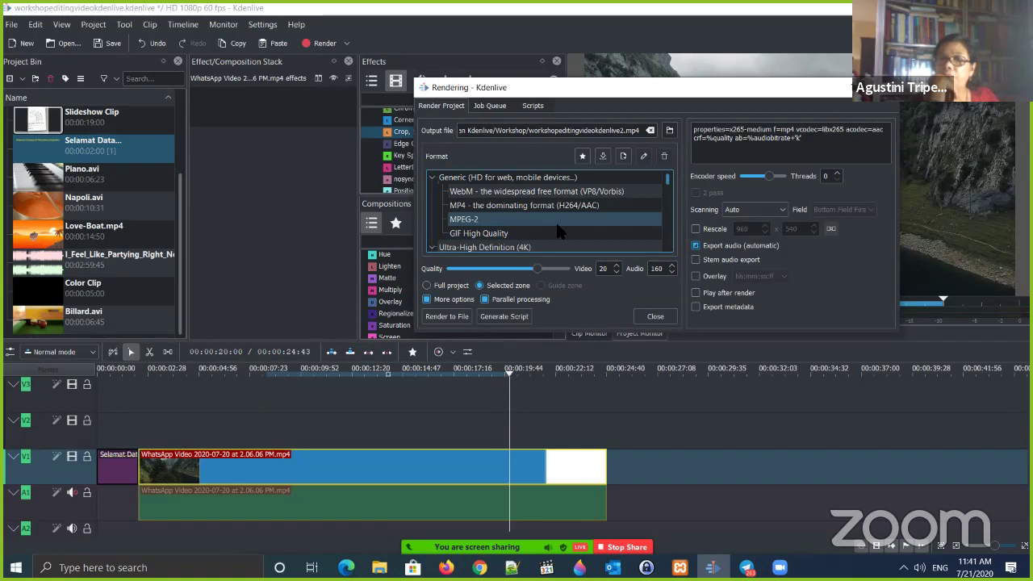
{"action": "scroll", "coordinate": [559, 232], "scroll_direction": "down", "scroll_amount": 1}
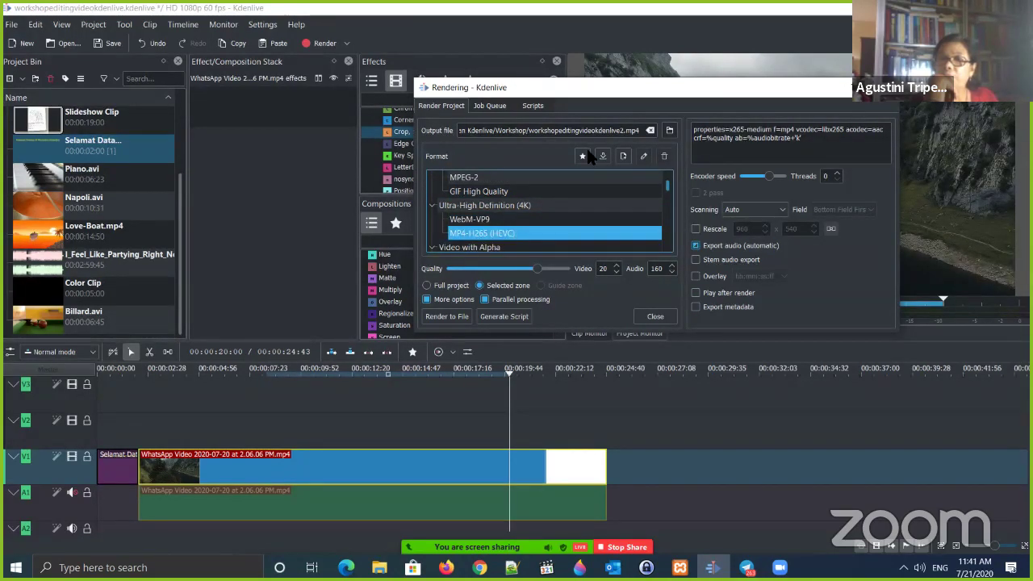
Review the render job queue and stored scripts, and look through the available formats from Generic to the image sequences
{"action": "left_click", "coordinate": [489, 106]}
{"action": "left_click", "coordinate": [532, 106]}
{"action": "left_click", "coordinate": [436, 106]}
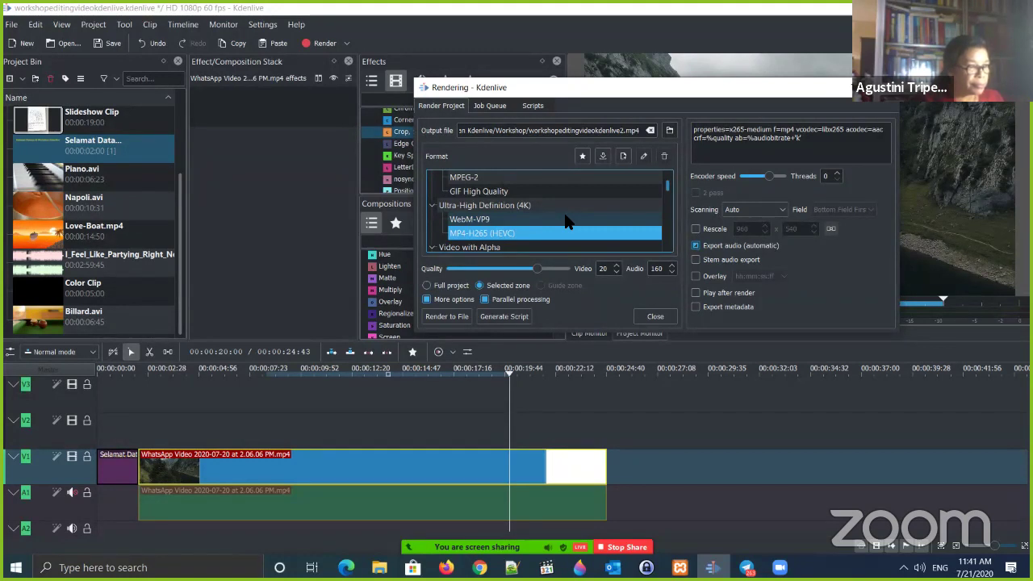
{"action": "scroll", "coordinate": [565, 222], "scroll_direction": "up", "scroll_amount": 1}
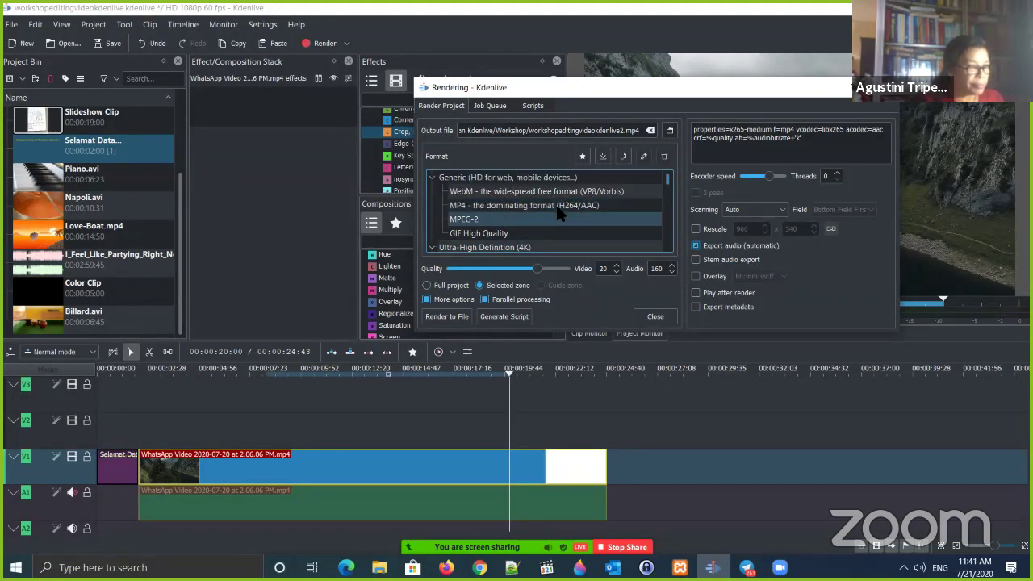
{"action": "scroll", "coordinate": [557, 230], "scroll_direction": "down", "scroll_amount": 10}
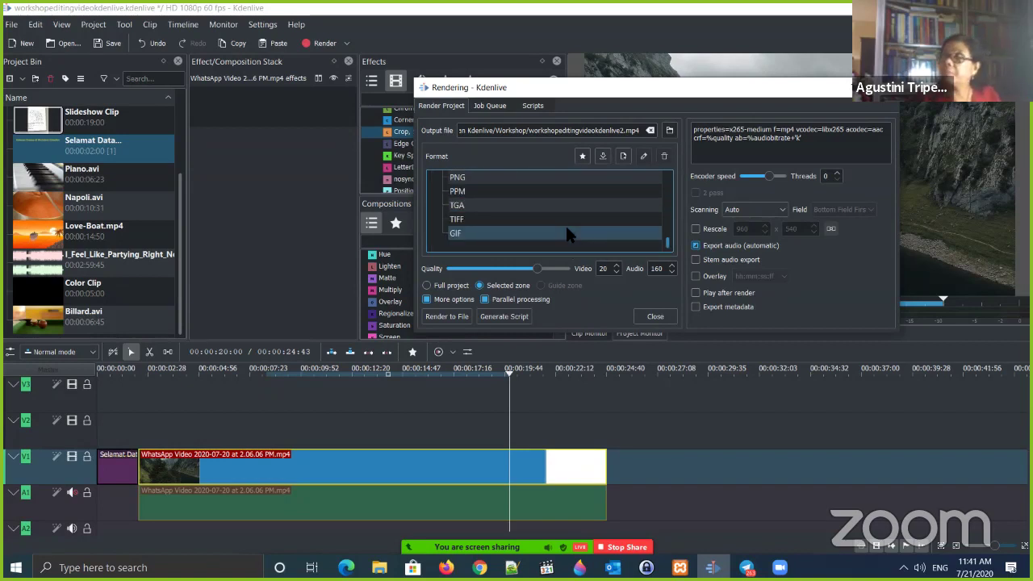
{"action": "scroll", "coordinate": [565, 232], "scroll_direction": "up", "scroll_amount": 10}
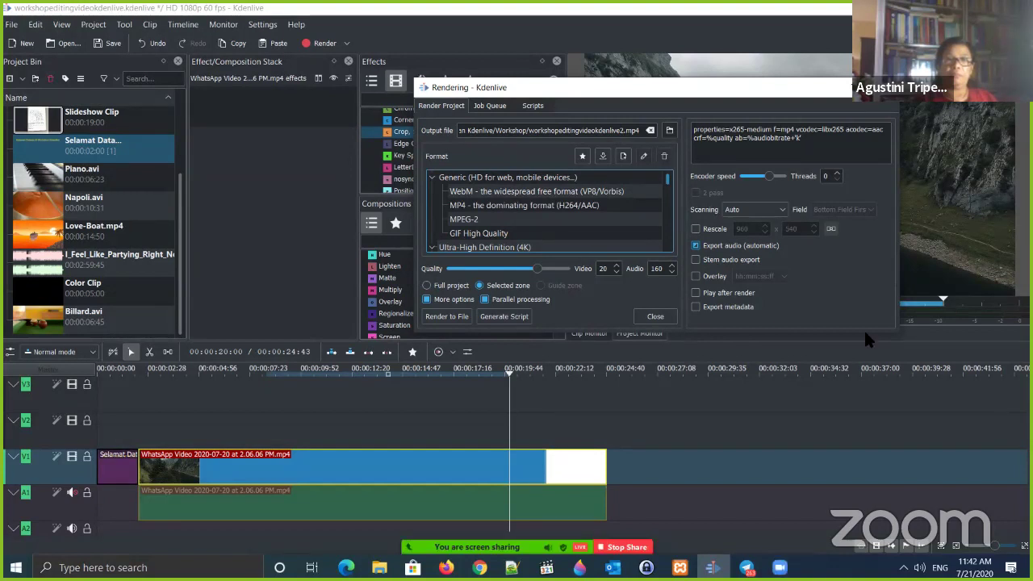
Close the rendering settings, and open and close the Zoom participants list
{"action": "left_click", "coordinate": [880, 94]}
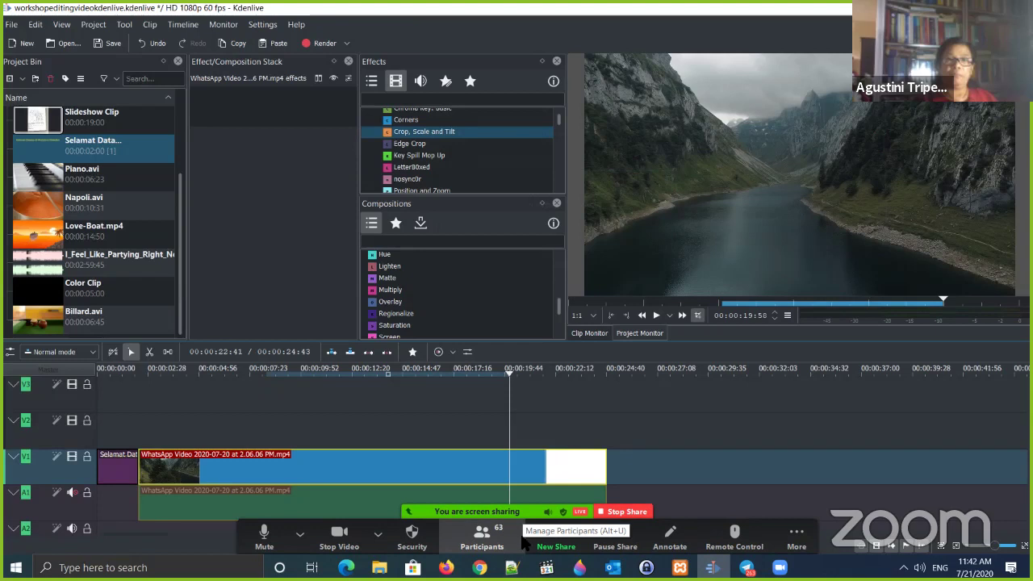
{"action": "left_click", "coordinate": [521, 536]}
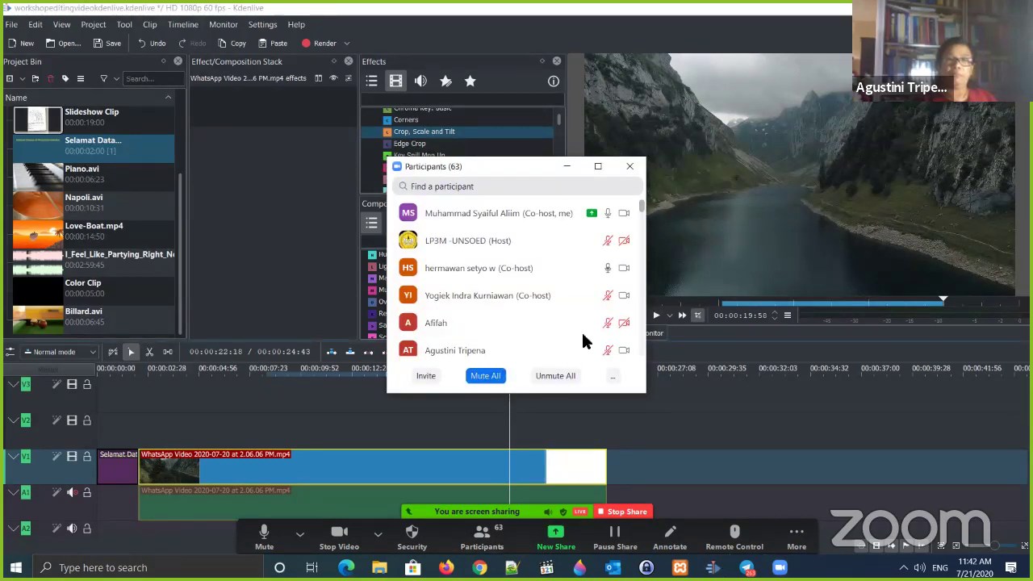
{"action": "left_click", "coordinate": [629, 166]}
{"action": "scroll", "coordinate": [457, 167], "scroll_direction": "up", "scroll_amount": 3}
{"action": "left_click", "coordinate": [457, 164]}
{"action": "left_click_drag", "start_coordinate": [331, 381], "coordinate": [361, 460]}
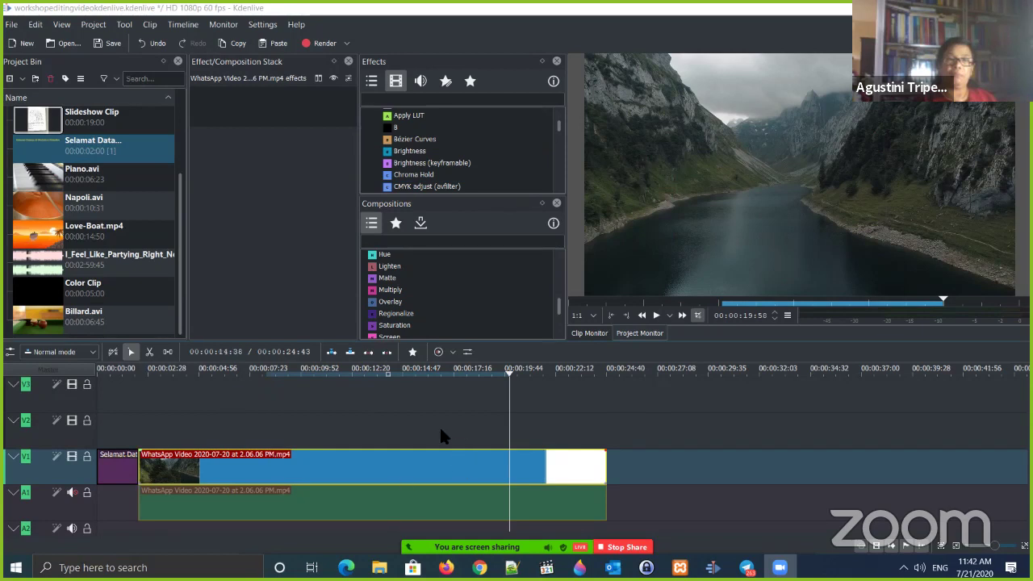
Place the I_Feel_Like_Partying_Right_Now.mp3 clip from the project bin at the start of audio track A2
{"action": "scroll", "coordinate": [134, 267], "scroll_direction": "up", "scroll_amount": 3}
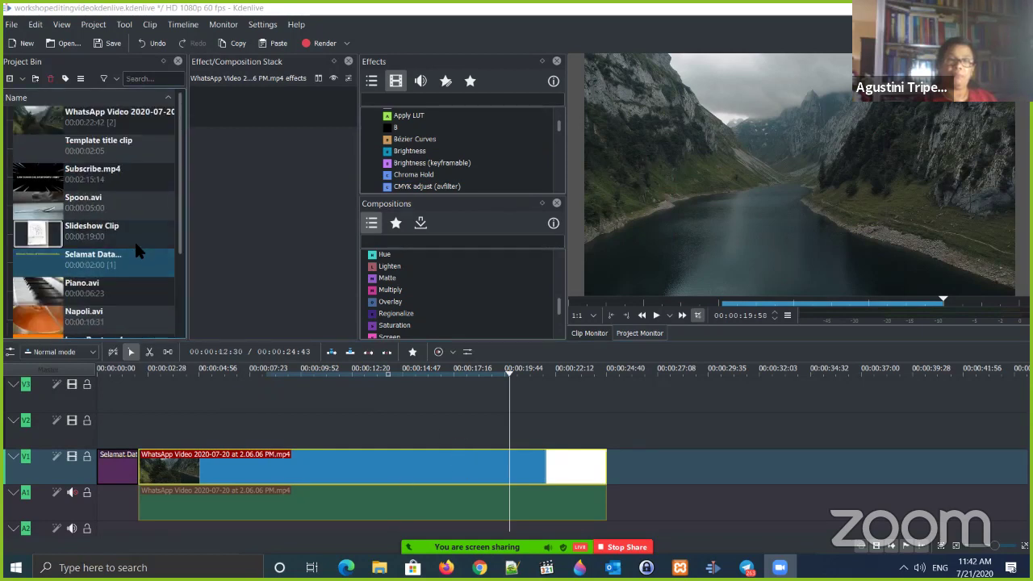
{"action": "scroll", "coordinate": [125, 260], "scroll_direction": "down", "scroll_amount": 3}
{"action": "left_click_drag", "start_coordinate": [125, 260], "coordinate": [97, 463]}
Play the timeline from its start to hear the added music, and pause it
{"action": "left_click", "coordinate": [113, 369]}
{"action": "key", "text": "Home"}
{"action": "key", "text": "space"}
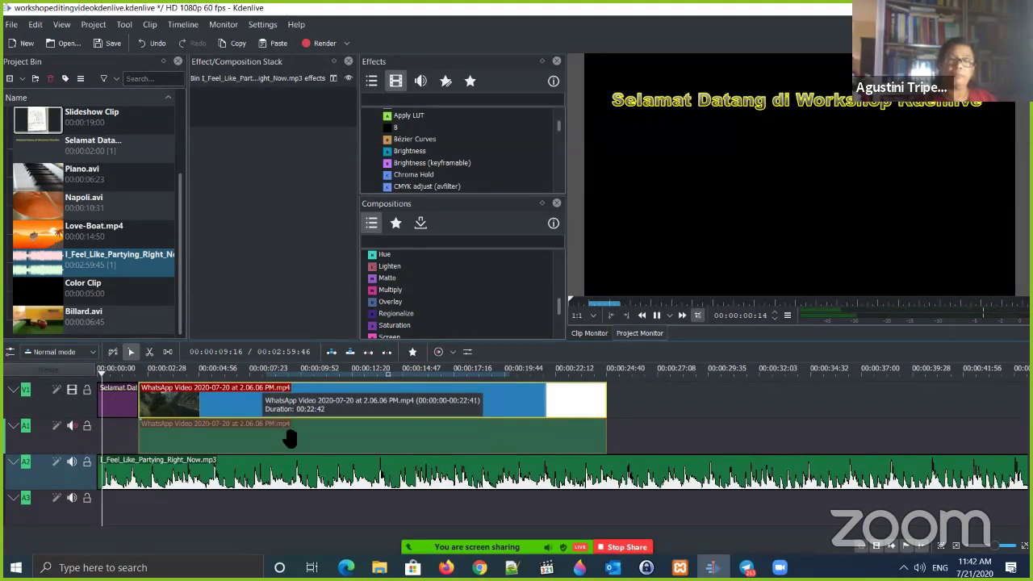
{"action": "key", "text": "space"}
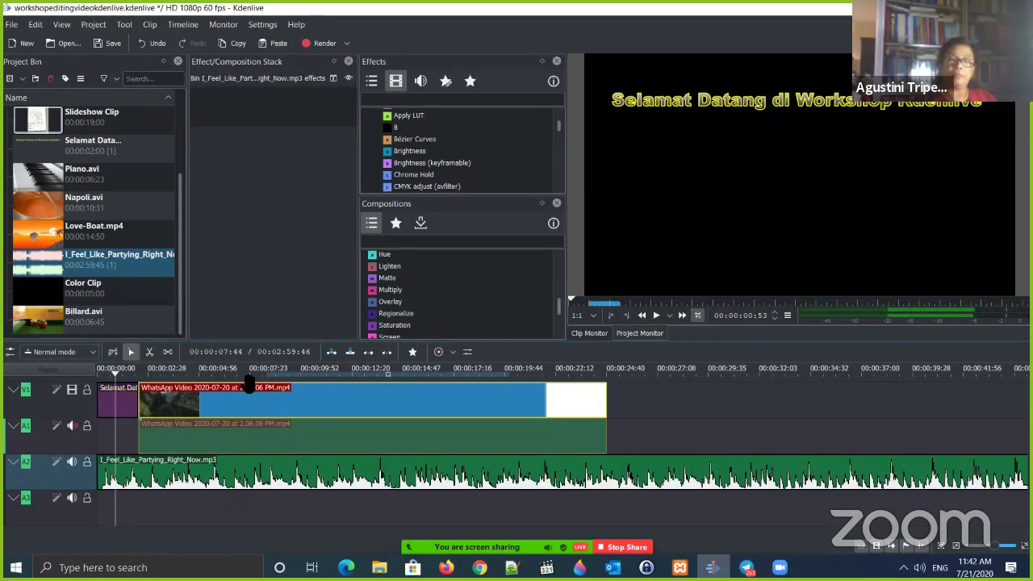
{"action": "left_click", "coordinate": [232, 466]}
{"action": "right_click", "coordinate": [255, 468]}
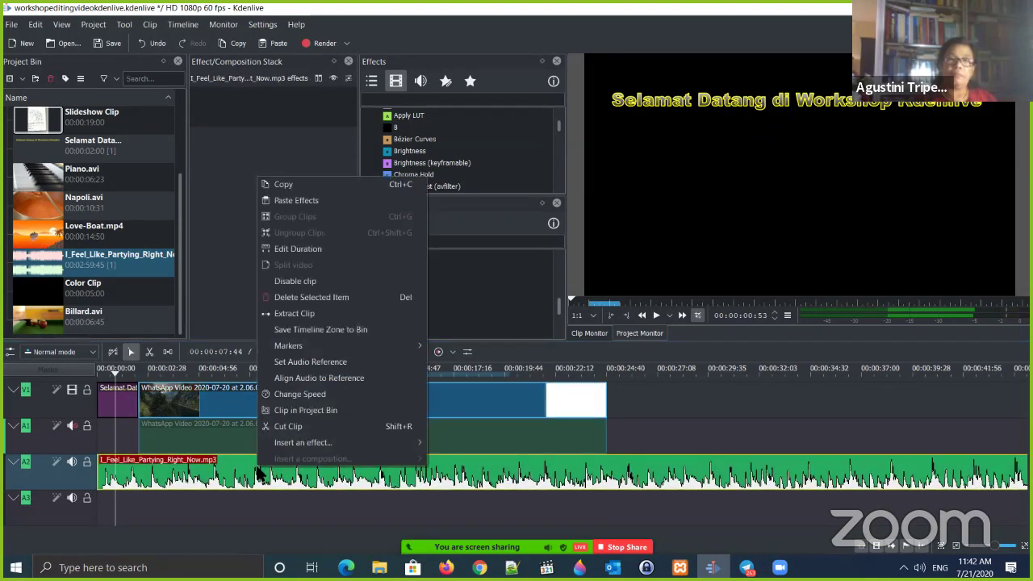
{"action": "mouse_move", "coordinate": [394, 451]}
{"action": "left_click", "coordinate": [659, 427]}
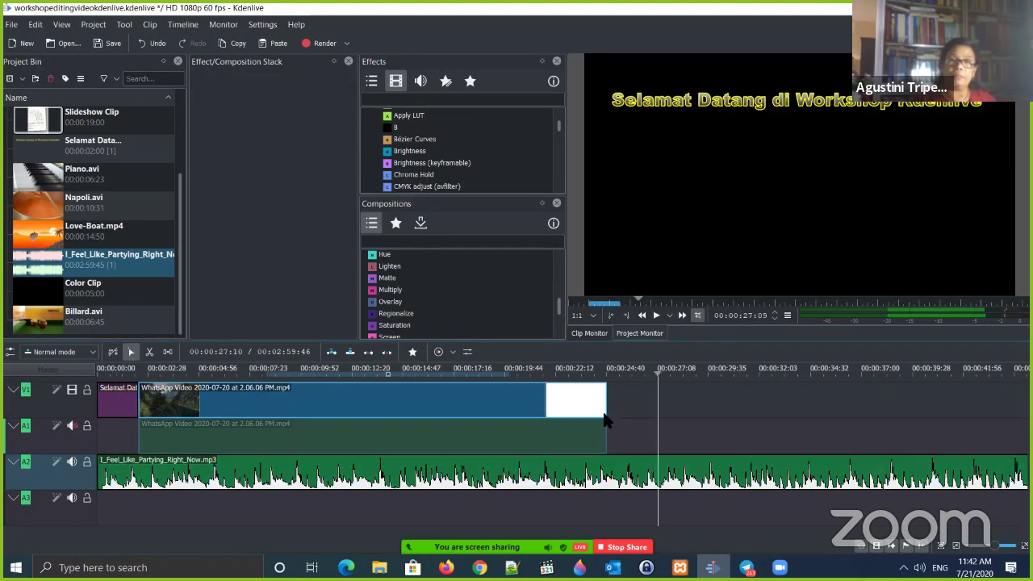
Collapse the expanded effect category and look through the video effect categories
{"action": "scroll", "coordinate": [452, 153], "scroll_direction": "up", "scroll_amount": 2}
{"action": "scroll", "coordinate": [451, 142], "scroll_direction": "up", "scroll_amount": 3}
{"action": "left_click", "coordinate": [367, 113]}
{"action": "left_click", "coordinate": [368, 137]}
{"action": "left_click", "coordinate": [452, 150]}
{"action": "scroll", "coordinate": [421, 180], "scroll_direction": "down", "scroll_amount": 3}
{"action": "scroll", "coordinate": [421, 178], "scroll_direction": "up", "scroll_amount": 3}
{"action": "left_click", "coordinate": [425, 158]}
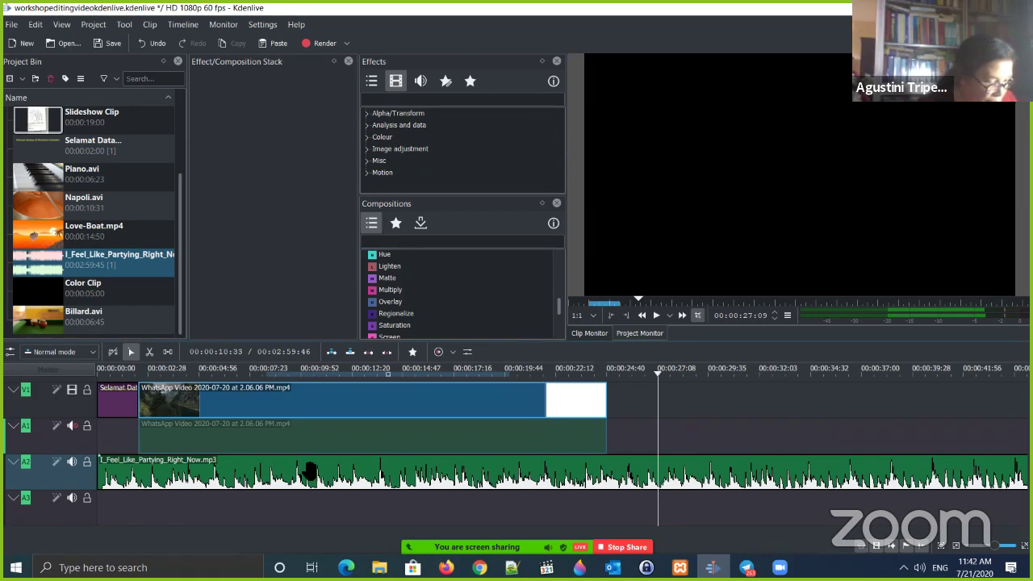
Select the music clip on track A2, show the audio effects and look through the first category
{"action": "left_click", "coordinate": [307, 473]}
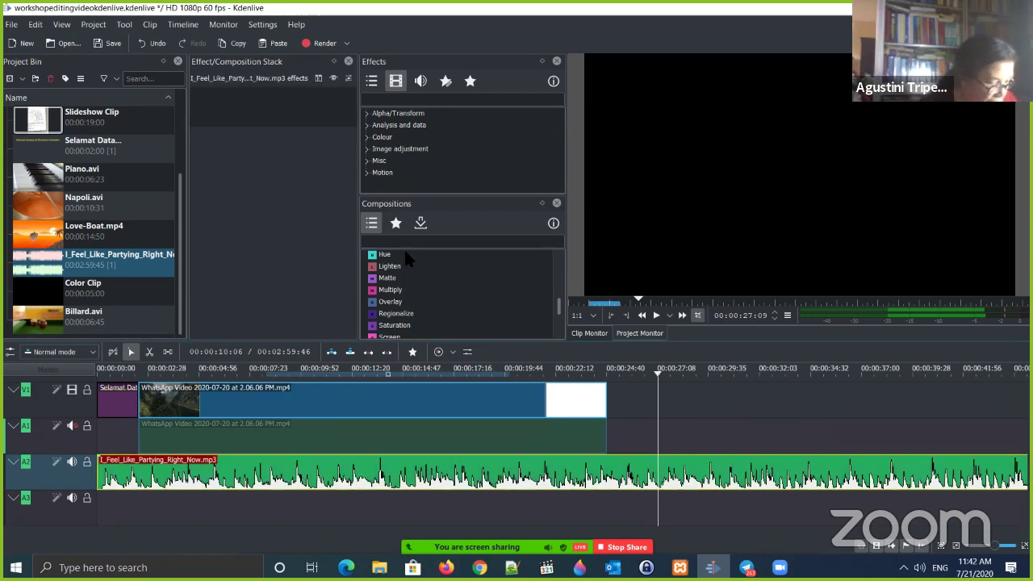
{"action": "left_click", "coordinate": [421, 81]}
{"action": "left_click", "coordinate": [368, 115]}
{"action": "scroll", "coordinate": [459, 159], "scroll_direction": "down", "scroll_amount": 3}
{"action": "scroll", "coordinate": [457, 166], "scroll_direction": "up", "scroll_amount": 8}
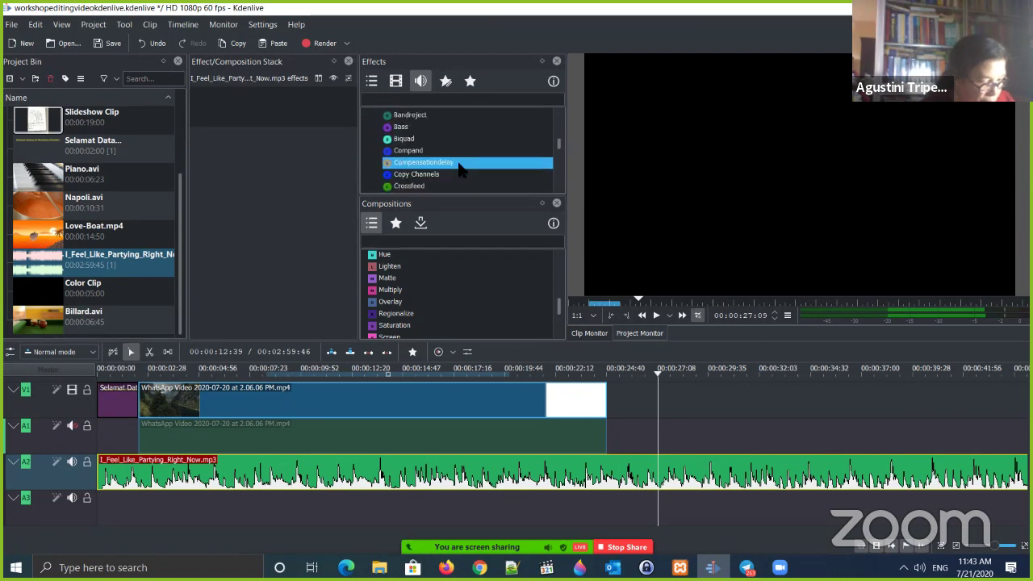
Find the audio Fade in effect and apply it to the start of the music clip on track A2
{"action": "left_click", "coordinate": [368, 114]}
{"action": "left_click", "coordinate": [368, 125]}
{"action": "left_click", "coordinate": [436, 137]}
{"action": "scroll", "coordinate": [454, 149], "scroll_direction": "down", "scroll_amount": 1}
{"action": "left_click", "coordinate": [443, 163]}
{"action": "left_click", "coordinate": [428, 140]}
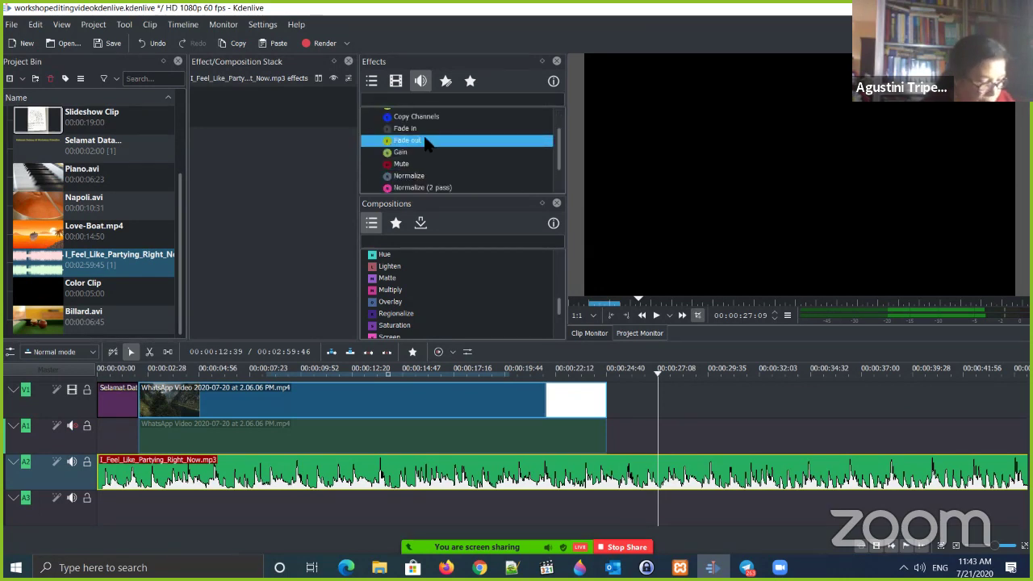
{"action": "left_click", "coordinate": [409, 129]}
{"action": "left_click_drag", "start_coordinate": [408, 136], "coordinate": [272, 365]}
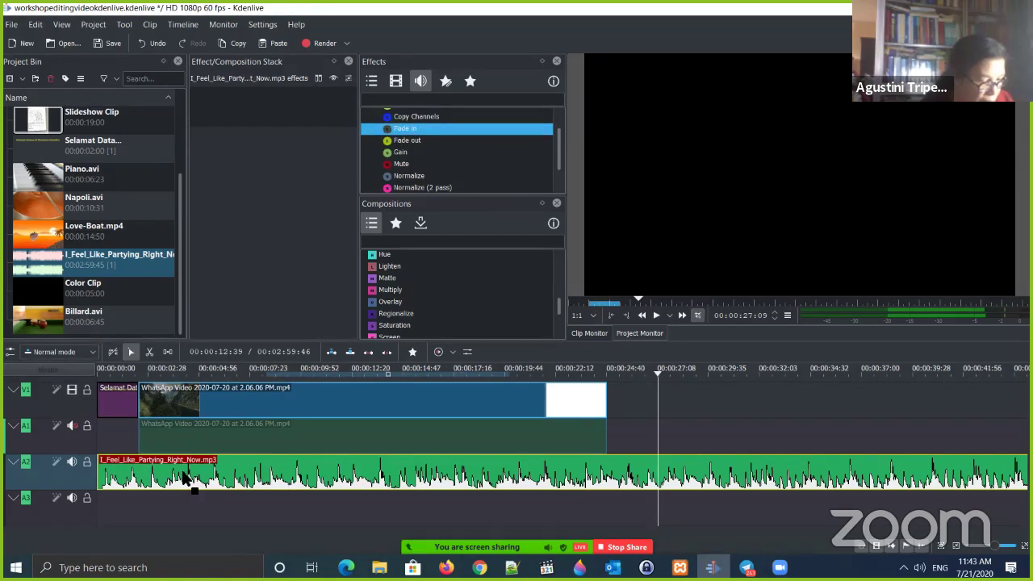
{"action": "left_click_drag", "start_coordinate": [137, 478], "coordinate": [139, 476]}
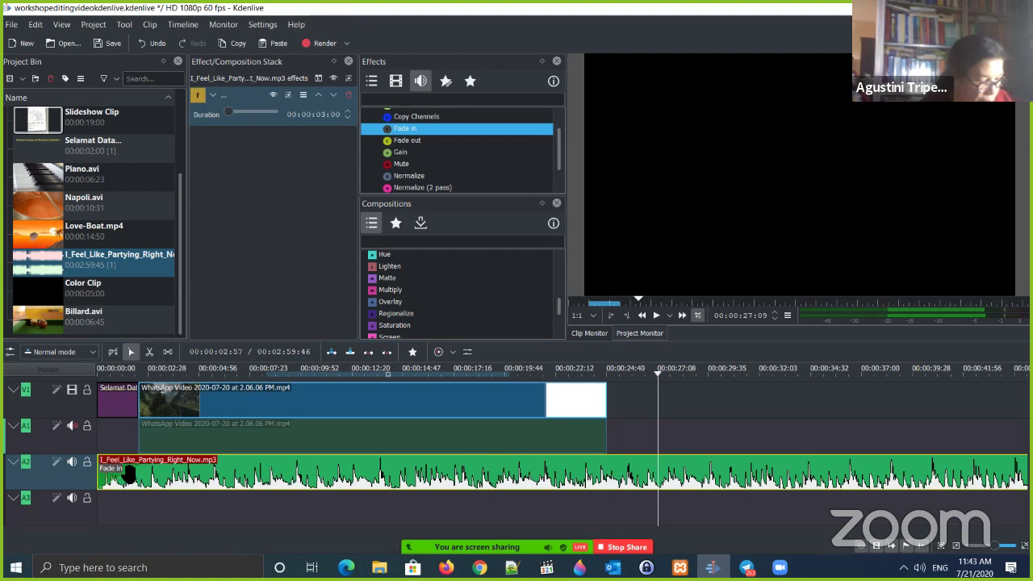
Play the timeline from the beginning to hear the music's fade-in, and pause playback
{"action": "left_click", "coordinate": [113, 373]}
{"action": "left_click", "coordinate": [98, 371]}
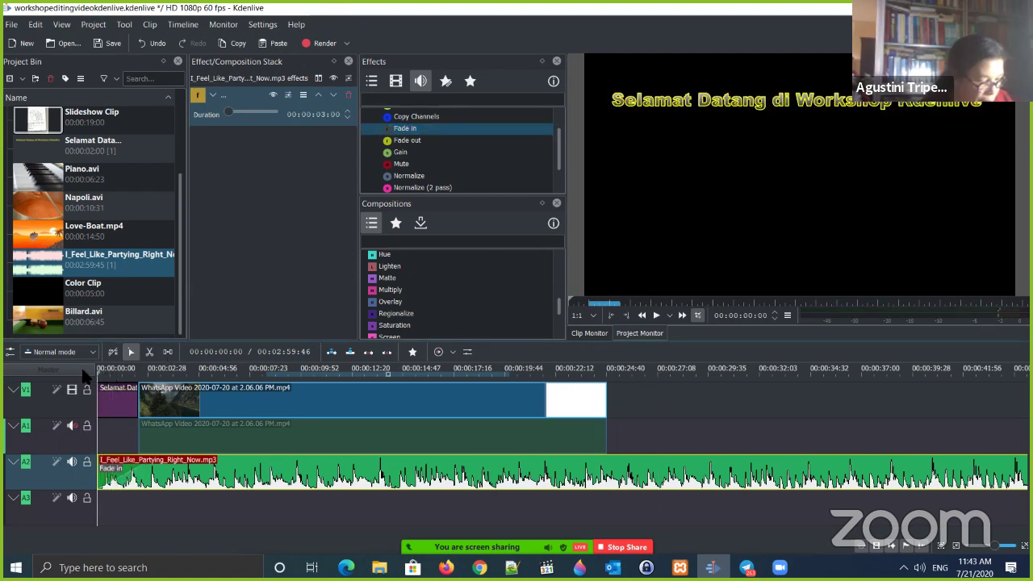
{"action": "key", "text": "space"}
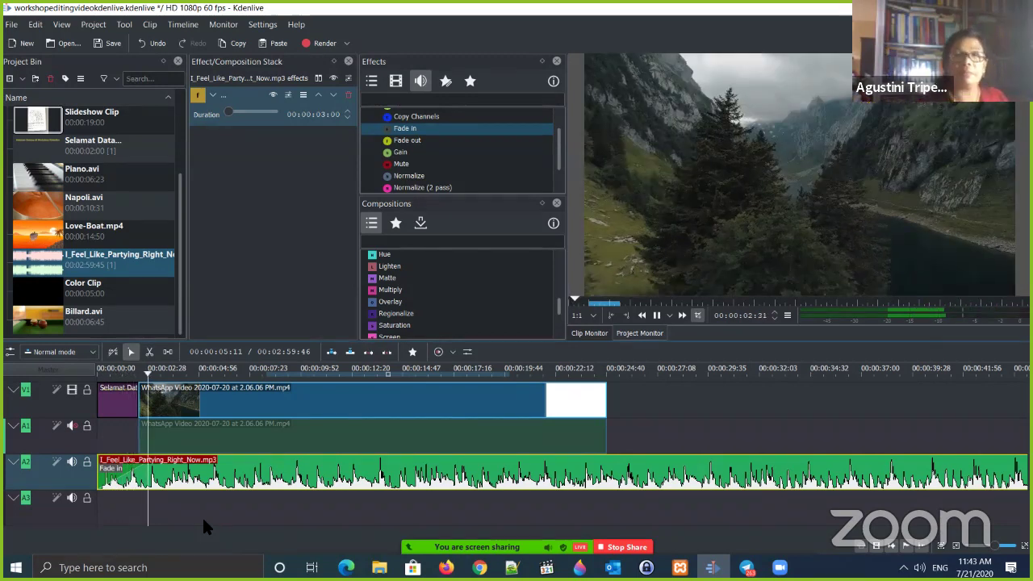
{"action": "key", "text": "space"}
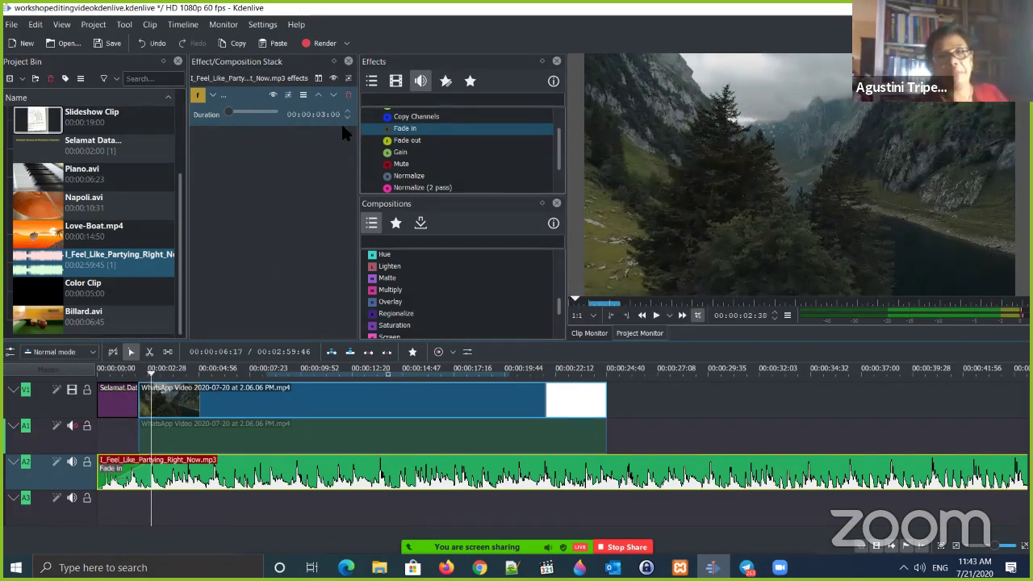
Set the fade-in duration of the music clip to 00:00:10:00
{"action": "scroll", "coordinate": [343, 110], "scroll_direction": "up", "scroll_amount": 3}
{"action": "scroll", "coordinate": [341, 117], "scroll_direction": "up", "scroll_amount": 2}
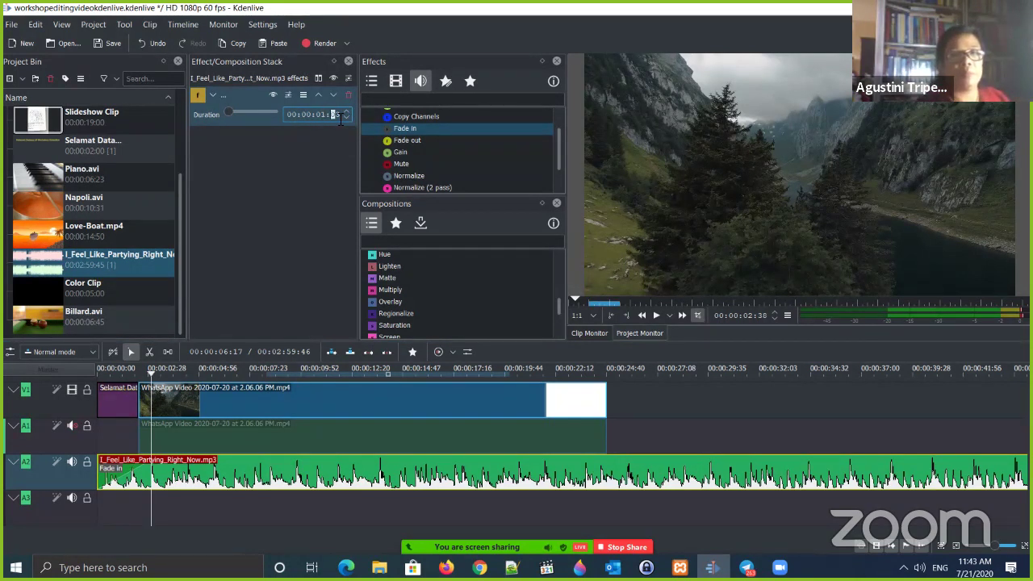
{"action": "key", "text": "Left"}
{"action": "key", "text": "Left"}
{"action": "key", "text": "Left"}
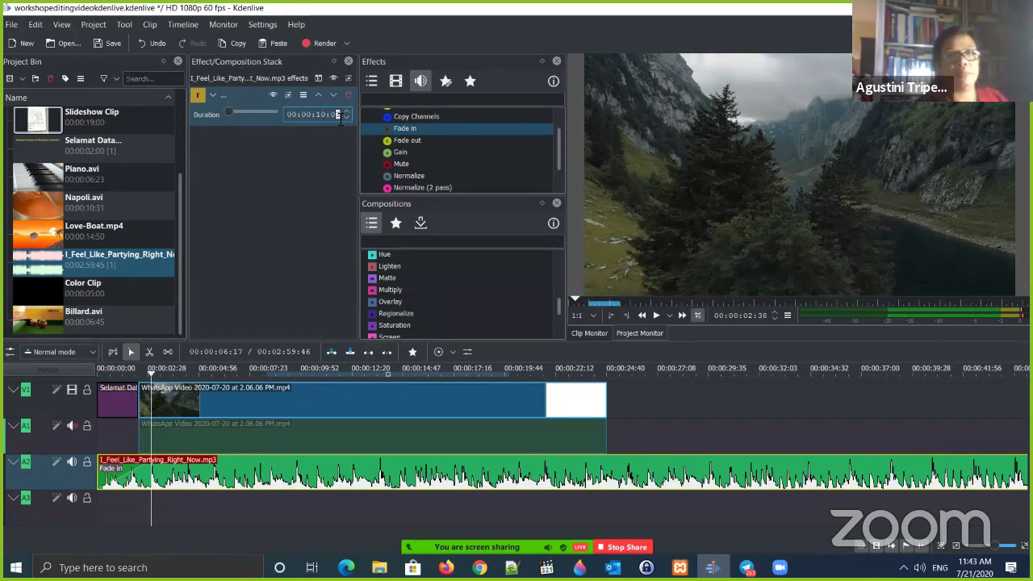
{"action": "key", "text": "Return"}
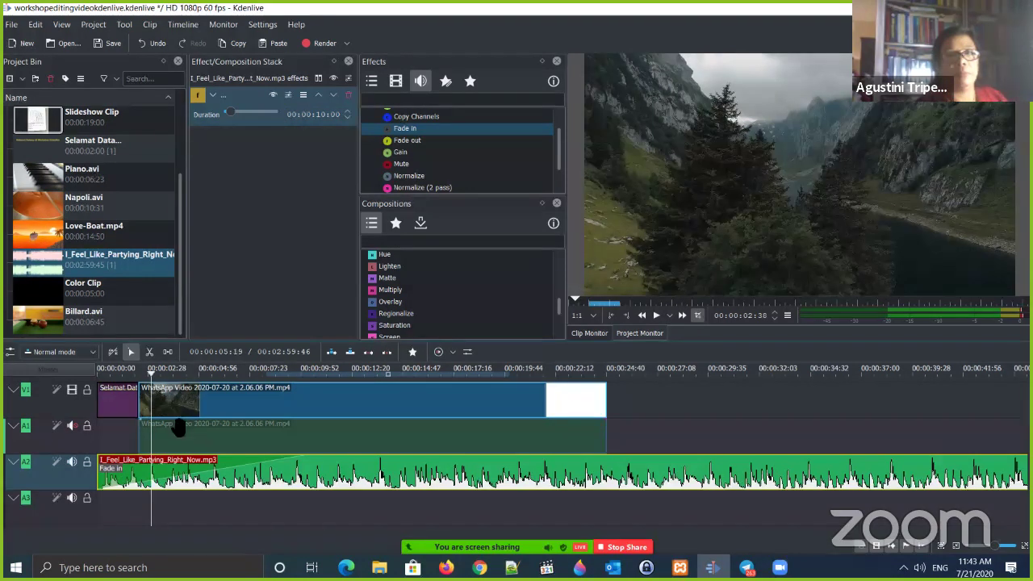
Play the timeline from the very beginning to hear the ten-second fade-in, and pause playback
{"action": "left_click_drag", "start_coordinate": [113, 373], "coordinate": [93, 373]}
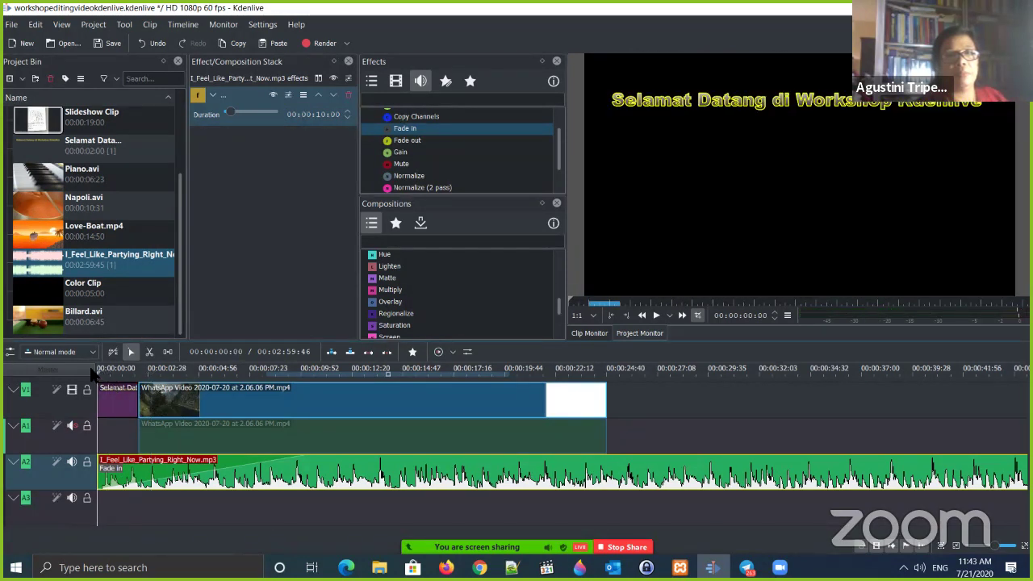
{"action": "key", "text": "space"}
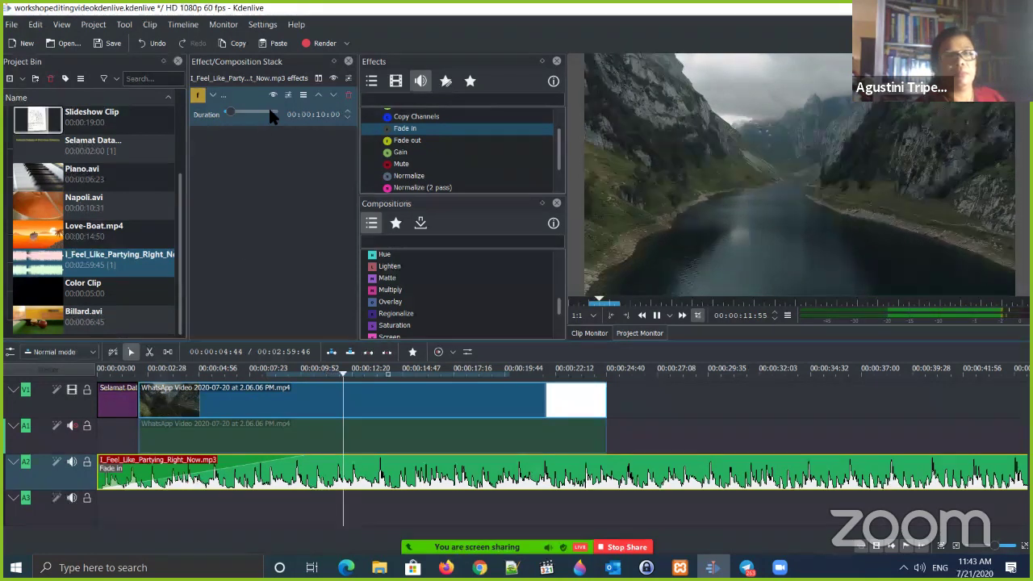
{"action": "key", "text": "space"}
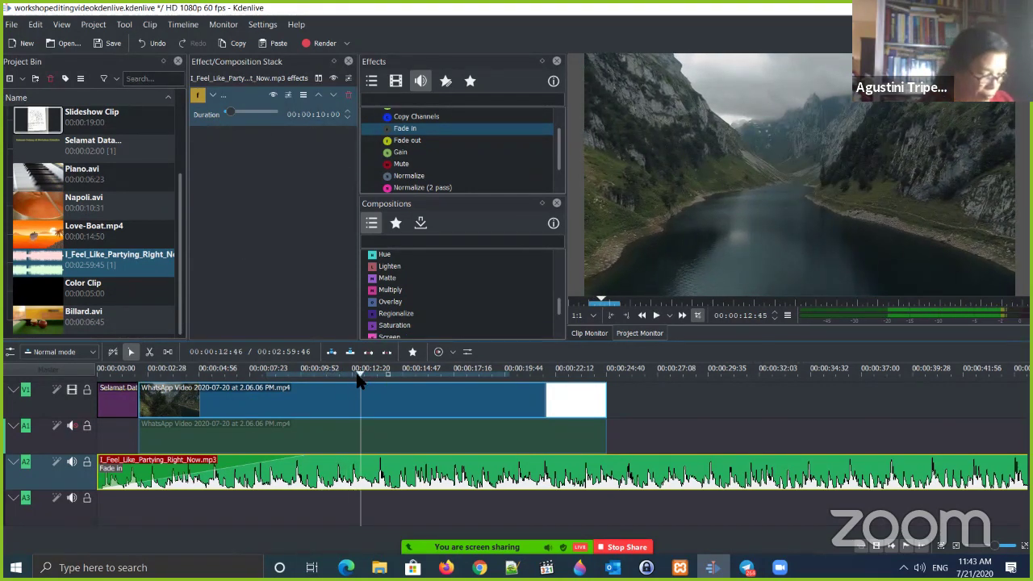
Return the playhead to the start of the timeline and reduce the music clip's fade-in duration to 00:00:00:00
{"action": "left_click_drag", "start_coordinate": [360, 376], "coordinate": [97, 373]}
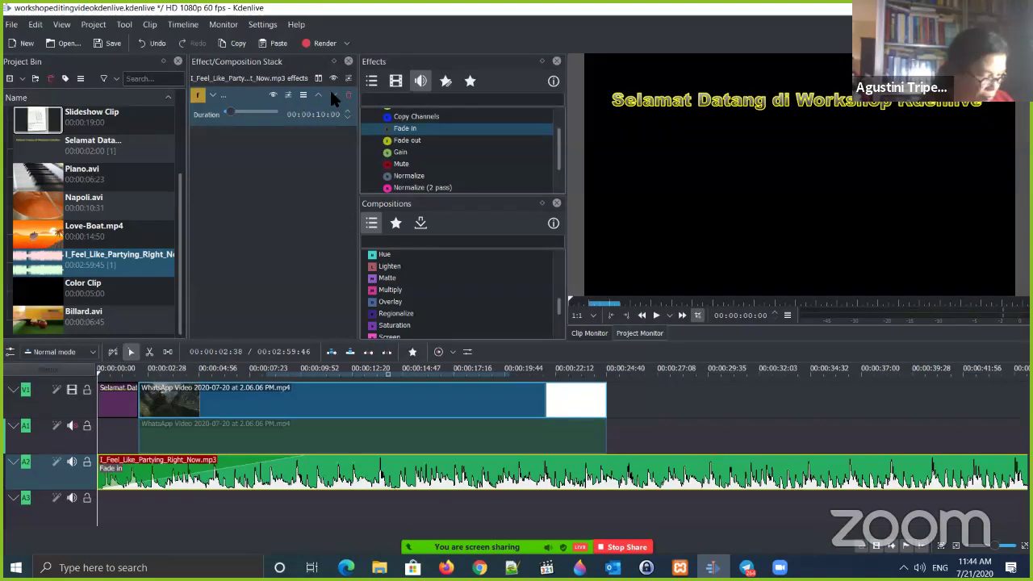
{"action": "left_click", "coordinate": [303, 95]}
{"action": "left_click", "coordinate": [246, 193]}
{"action": "mouse_move", "coordinate": [231, 110]}
{"action": "left_mouse_down"}
{"action": "mouse_move", "coordinate": [244, 109]}
{"action": "mouse_move", "coordinate": [226, 111]}
{"action": "left_mouse_up"}
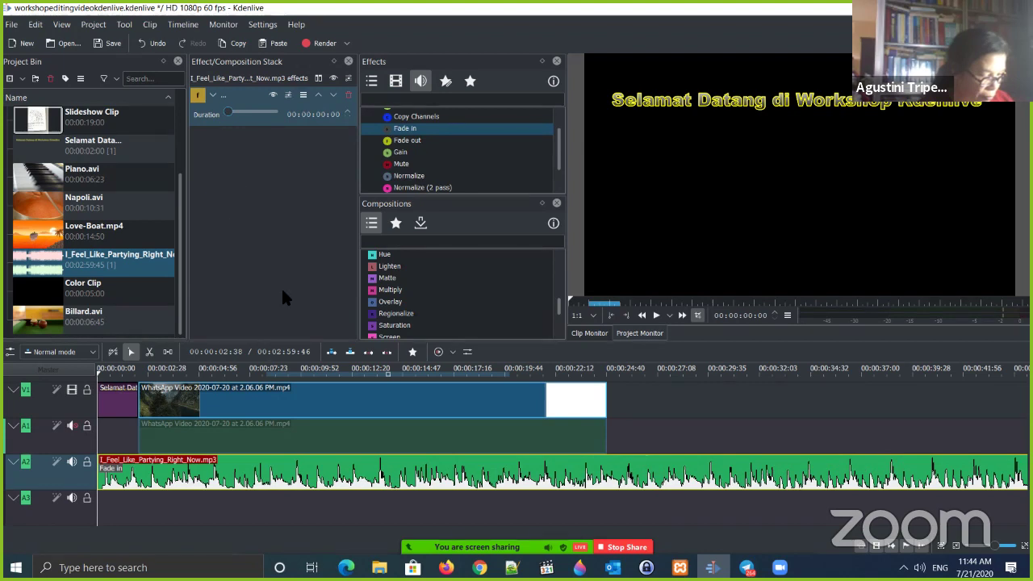
Look through the Audio correction effects, collapse that category and expand the Audio category
{"action": "scroll", "coordinate": [460, 138], "scroll_direction": "up", "scroll_amount": 1}
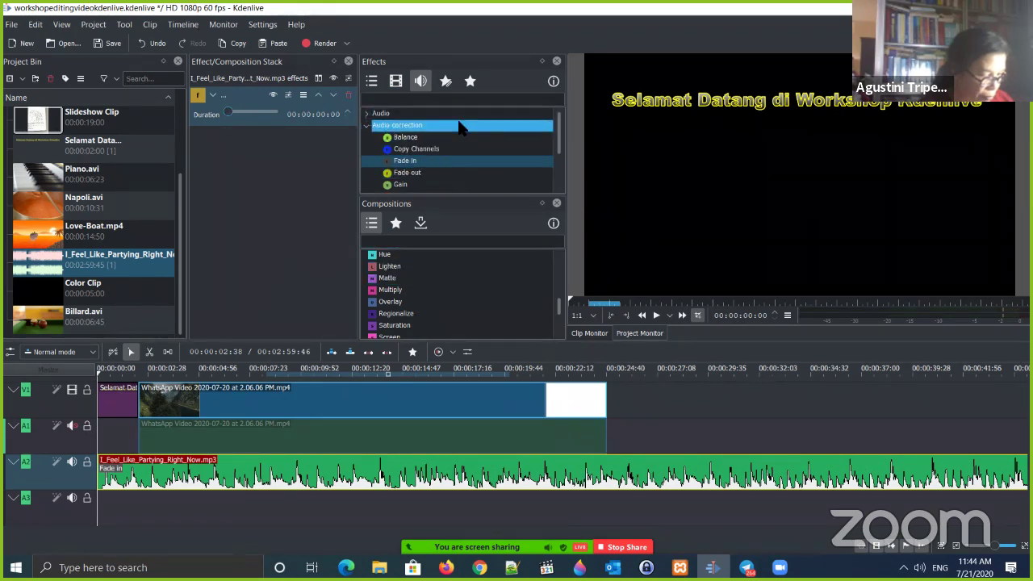
{"action": "scroll", "coordinate": [473, 143], "scroll_direction": "down", "scroll_amount": 1}
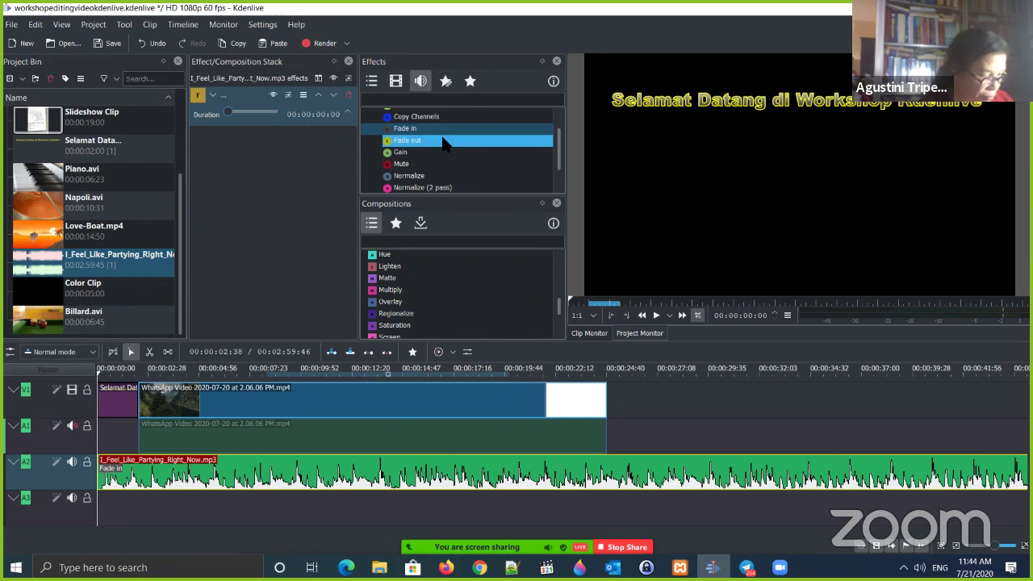
{"action": "left_click", "coordinate": [426, 165]}
{"action": "scroll", "coordinate": [456, 173], "scroll_direction": "down", "scroll_amount": 1}
{"action": "scroll", "coordinate": [460, 173], "scroll_direction": "up", "scroll_amount": 2}
{"action": "left_click", "coordinate": [367, 126]}
{"action": "left_click", "coordinate": [366, 114]}
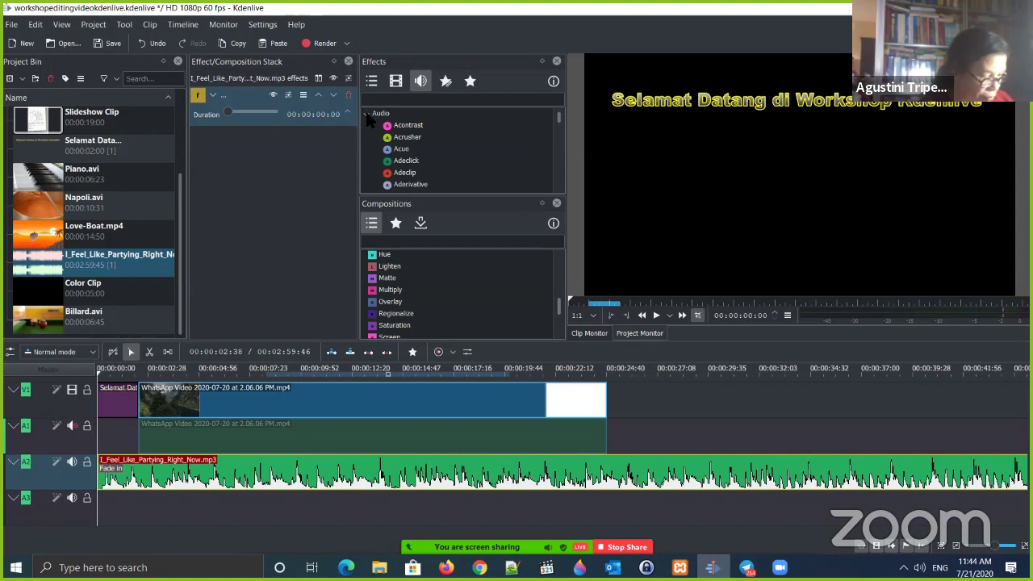
Find the Bass effect in the Audio category and apply it to the music clip on track A2
{"action": "scroll", "coordinate": [455, 161], "scroll_direction": "down", "scroll_amount": 6}
{"action": "scroll", "coordinate": [485, 155], "scroll_direction": "down", "scroll_amount": 1}
{"action": "left_click_drag", "start_coordinate": [458, 174], "coordinate": [289, 417]}
{"action": "left_click_drag", "start_coordinate": [257, 478], "coordinate": [301, 477]}
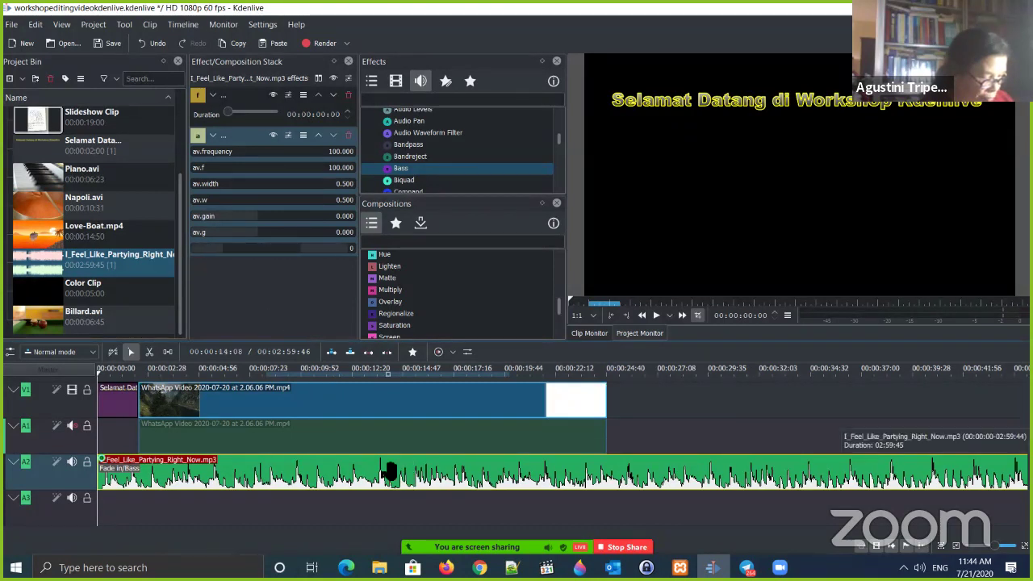
Look through the Audio effects, collapsing and re-expanding the category
{"action": "scroll", "coordinate": [467, 169], "scroll_direction": "up", "scroll_amount": 5}
{"action": "scroll", "coordinate": [468, 173], "scroll_direction": "down", "scroll_amount": 5}
{"action": "scroll", "coordinate": [473, 172], "scroll_direction": "up", "scroll_amount": 8}
{"action": "double_click", "coordinate": [396, 113]}
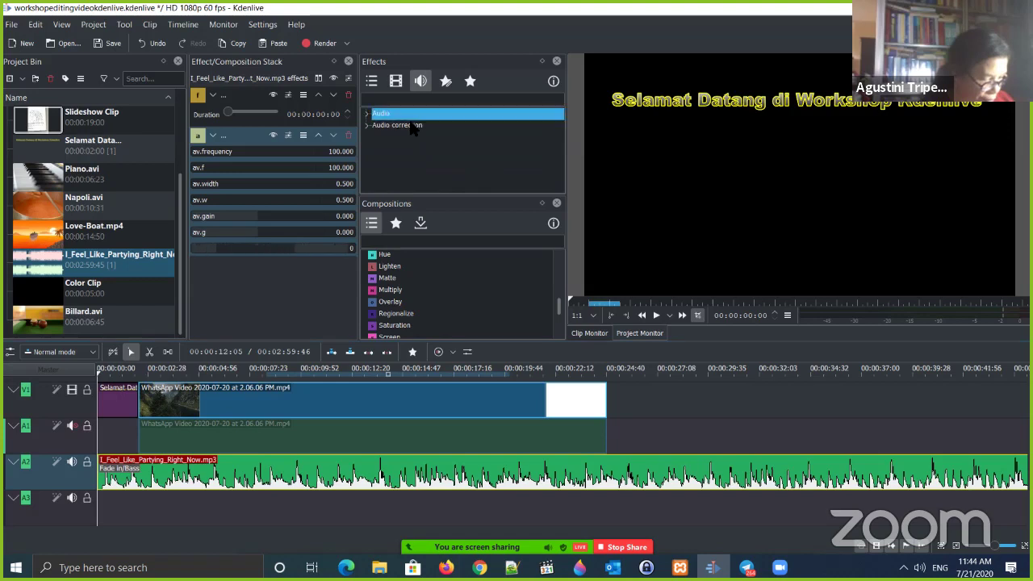
{"action": "double_click", "coordinate": [380, 113]}
{"action": "left_click", "coordinate": [450, 149]}
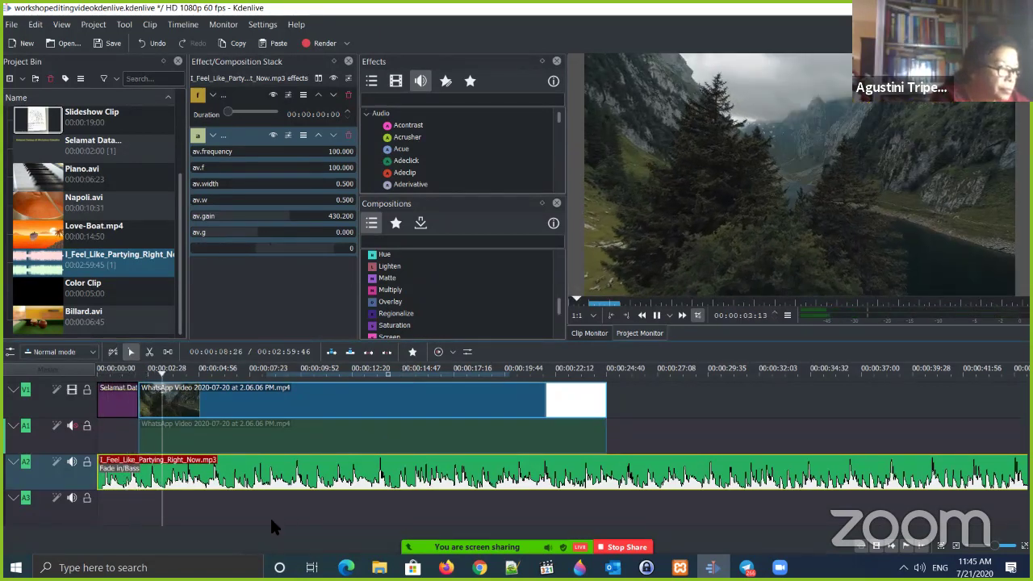
Pause playback, switch to Zoom to check the meeting's participants list, and close the list
{"action": "key", "text": "space"}
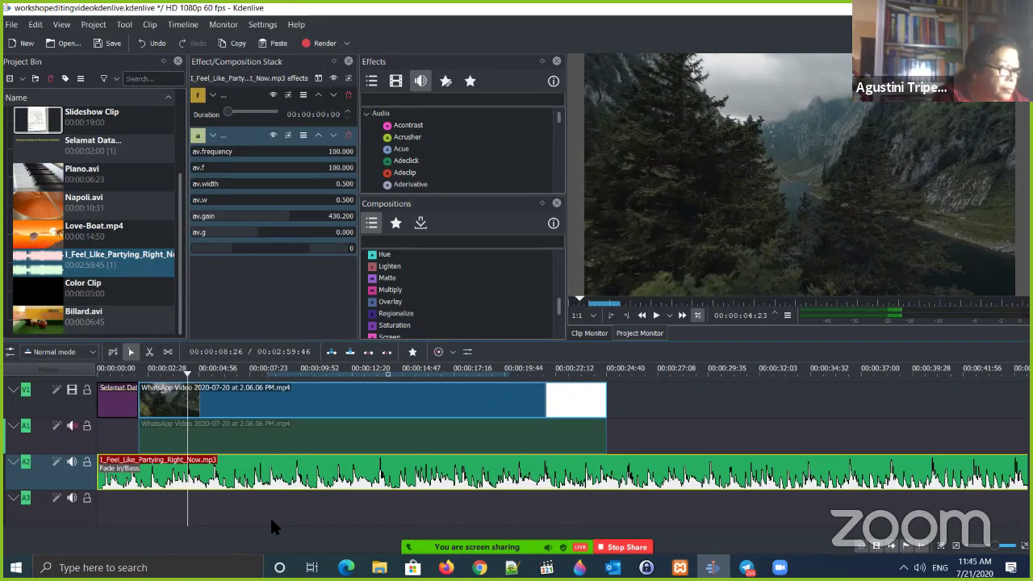
{"action": "mouse_move", "coordinate": [485, 545]}
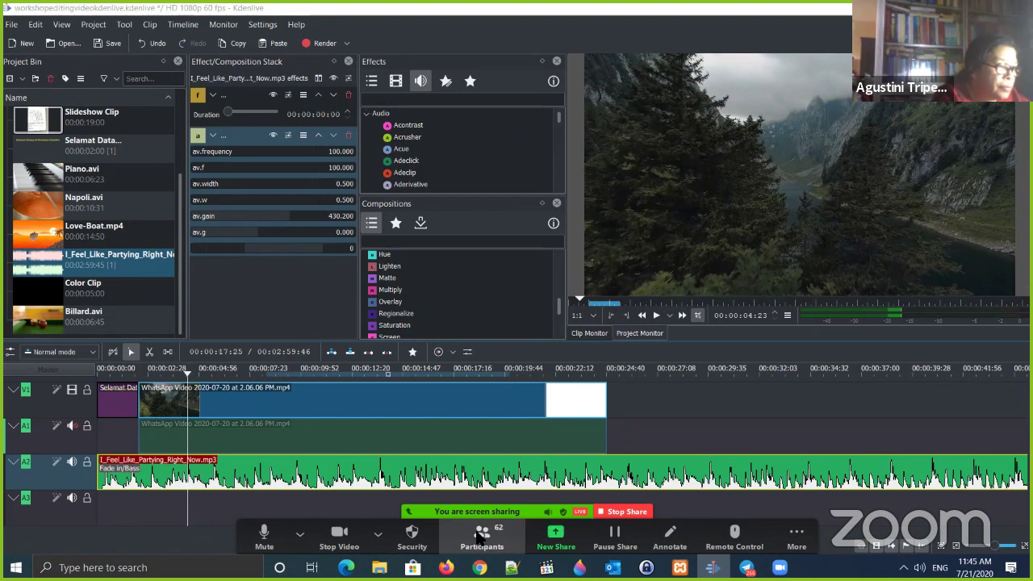
{"action": "left_click", "coordinate": [480, 537]}
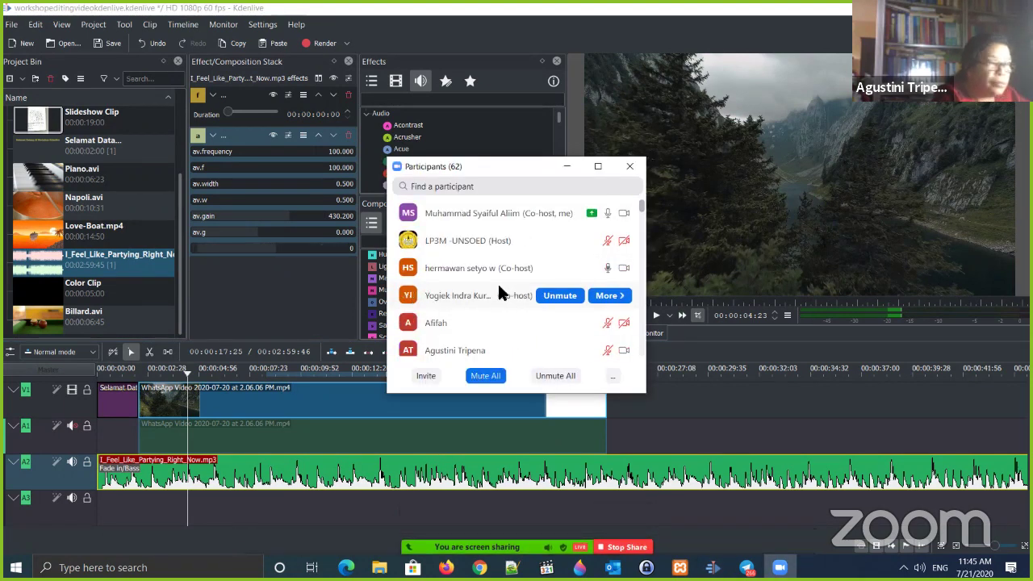
{"action": "left_click", "coordinate": [631, 167]}
Return to Kdenlive and look through the list of compositions down to Wipe
{"action": "left_click", "coordinate": [496, 305]}
{"action": "scroll", "coordinate": [485, 298], "scroll_direction": "up", "scroll_amount": 6}
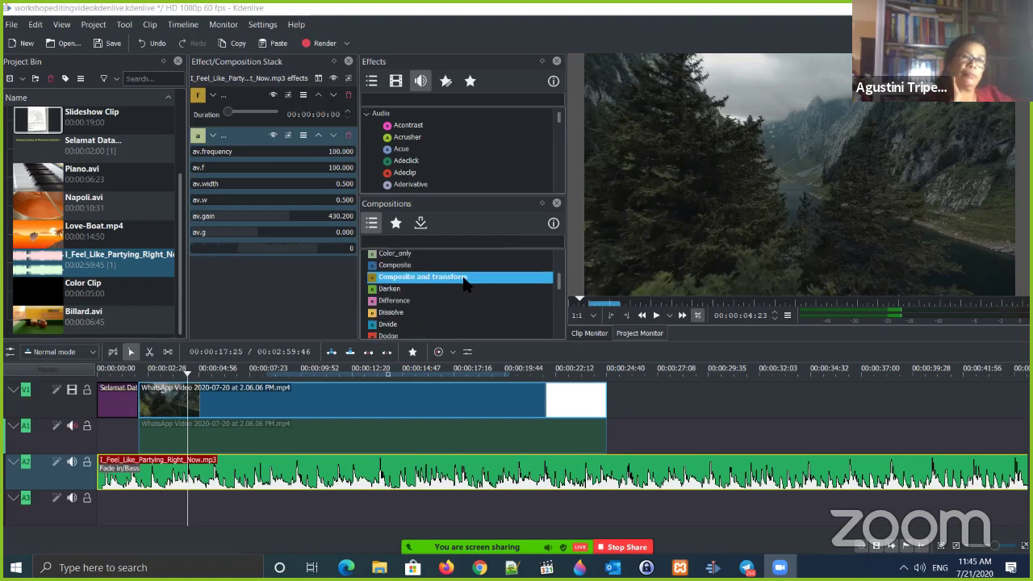
{"action": "scroll", "coordinate": [465, 287], "scroll_direction": "down", "scroll_amount": 10}
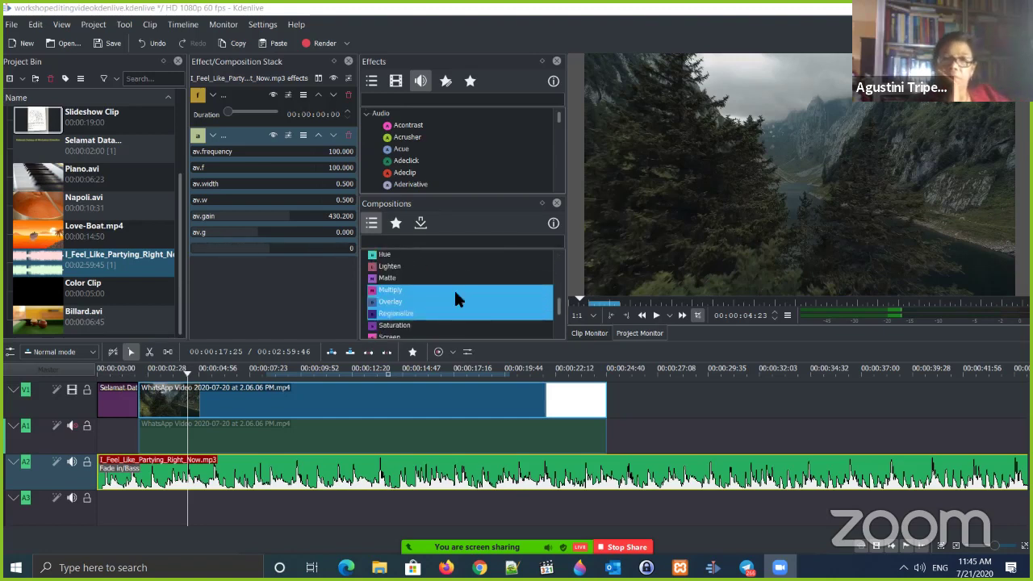
{"action": "scroll", "coordinate": [427, 321], "scroll_direction": "up", "scroll_amount": 10}
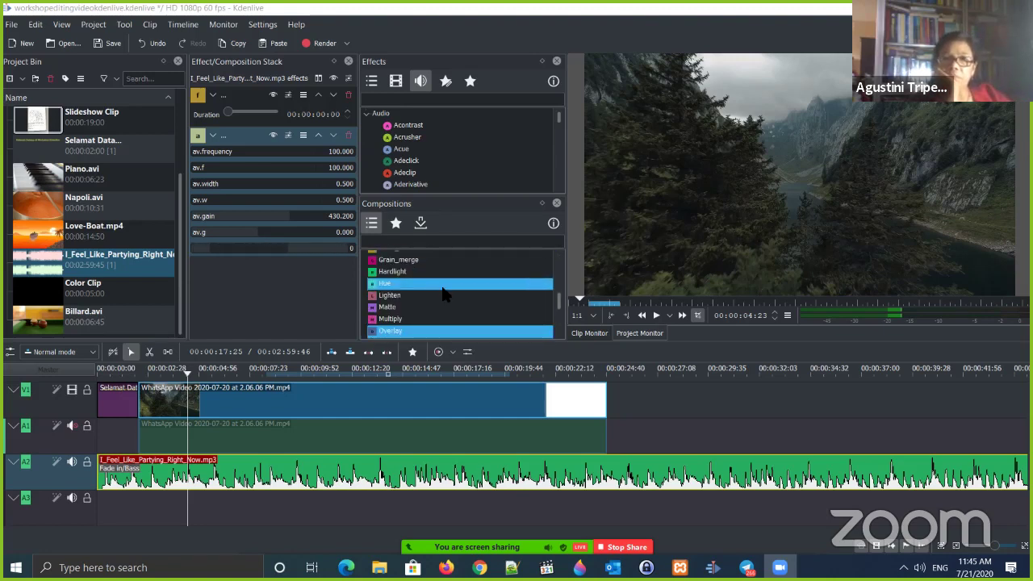
{"action": "scroll", "coordinate": [421, 315], "scroll_direction": "down", "scroll_amount": 10}
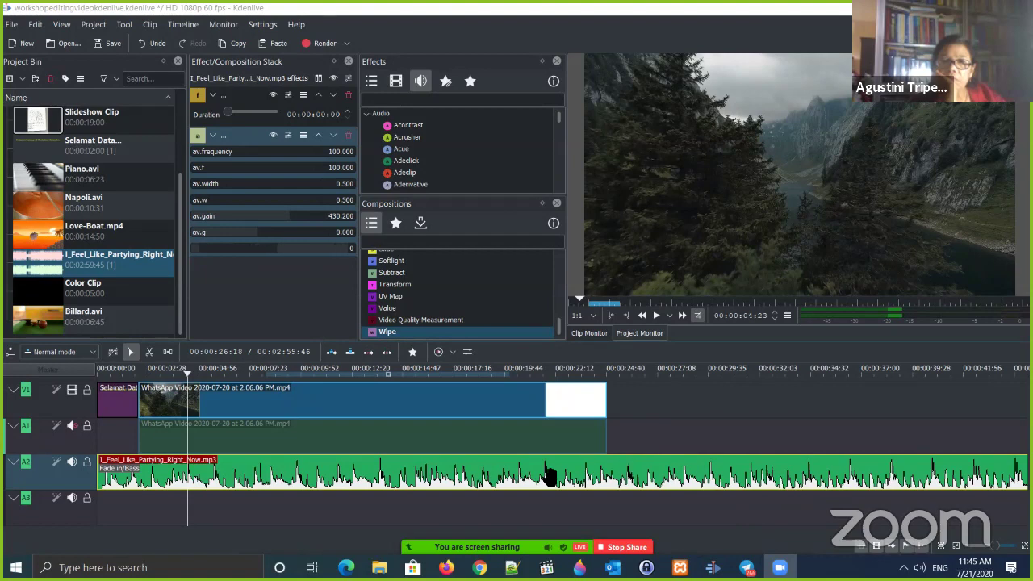
Scrub through the timeline past the end of the video clip and return the playhead to the beginning
{"action": "left_click", "coordinate": [301, 386]}
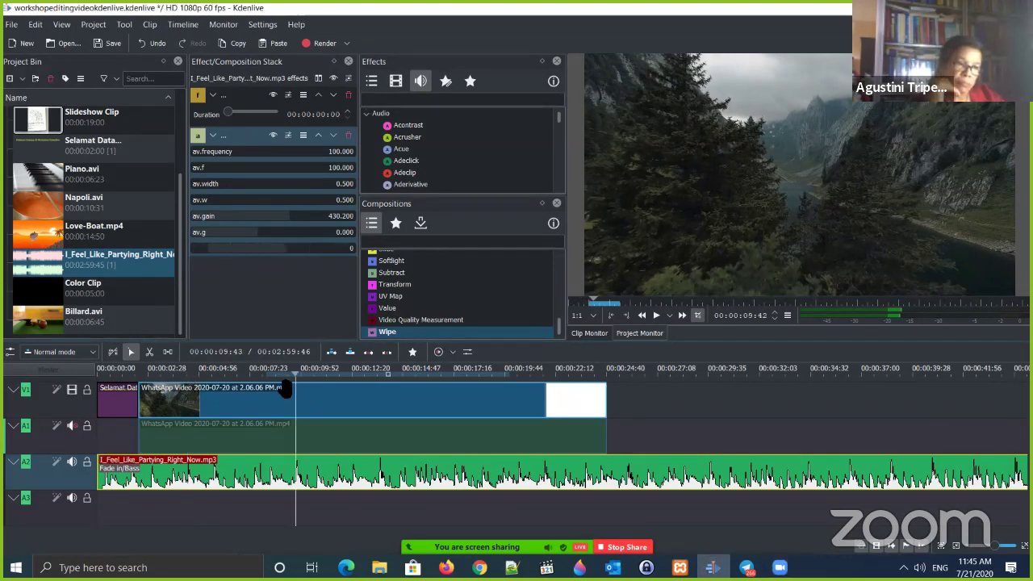
{"action": "left_click", "coordinate": [537, 370]}
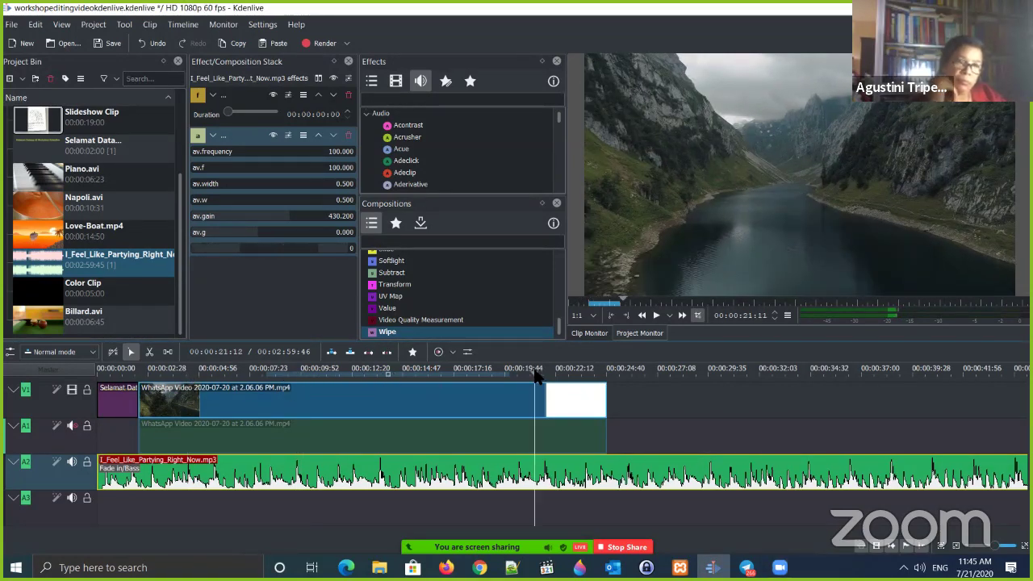
{"action": "key", "text": "space"}
{"action": "left_click_drag", "start_coordinate": [663, 371], "coordinate": [133, 371]}
{"action": "left_click", "coordinate": [101, 372]}
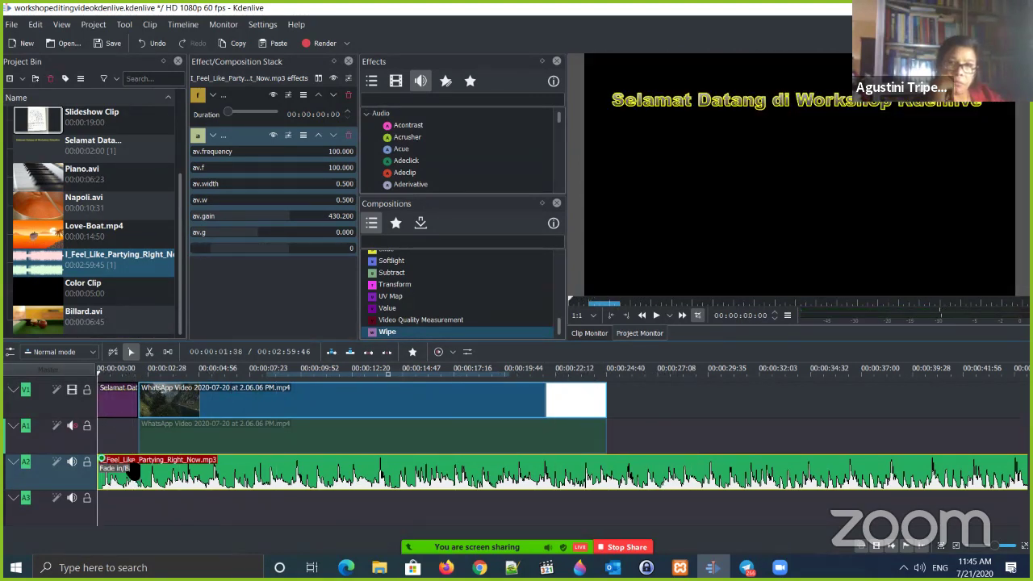
Mute the music track A2 and unmute it again
{"action": "scroll", "coordinate": [32, 438], "scroll_direction": "up", "scroll_amount": 2}
{"action": "scroll", "coordinate": [32, 438], "scroll_direction": "down", "scroll_amount": 2}
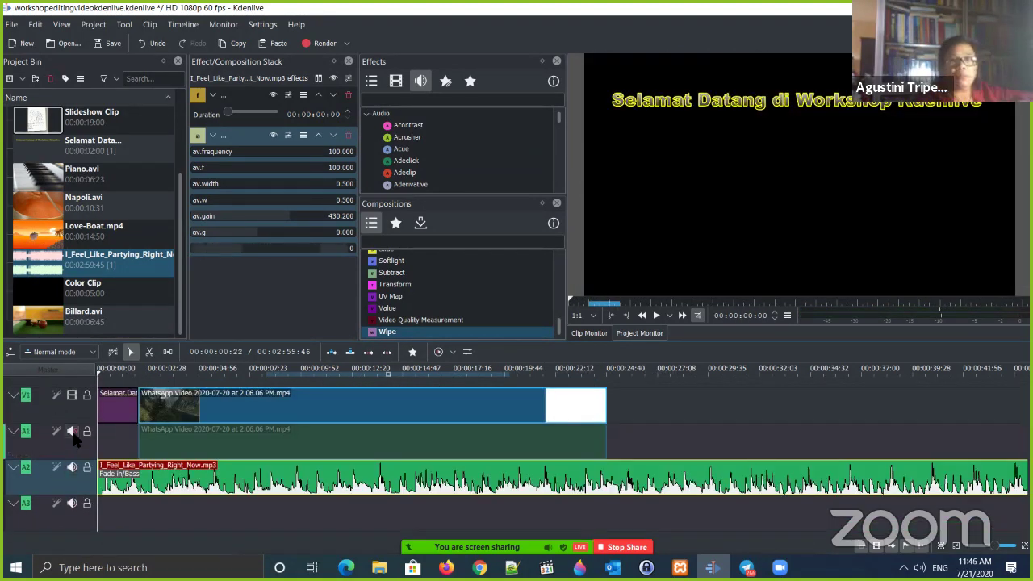
{"action": "left_click", "coordinate": [72, 468]}
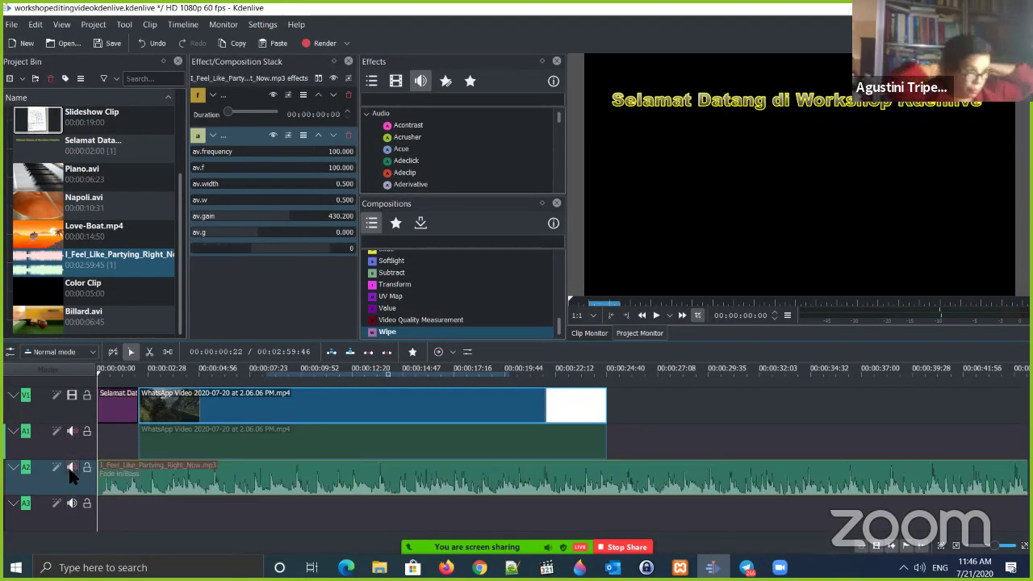
{"action": "left_click", "coordinate": [71, 470]}
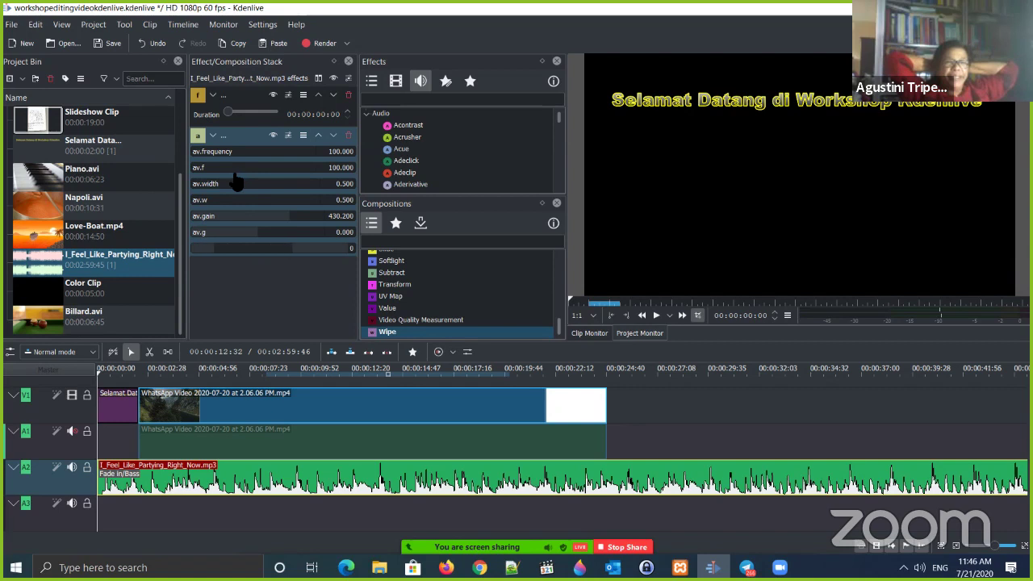
Set the Bass effect's av.gain to 900 and av.g to -900, and start playback to hear the result
{"action": "left_click_drag", "start_coordinate": [269, 216], "coordinate": [347, 216]}
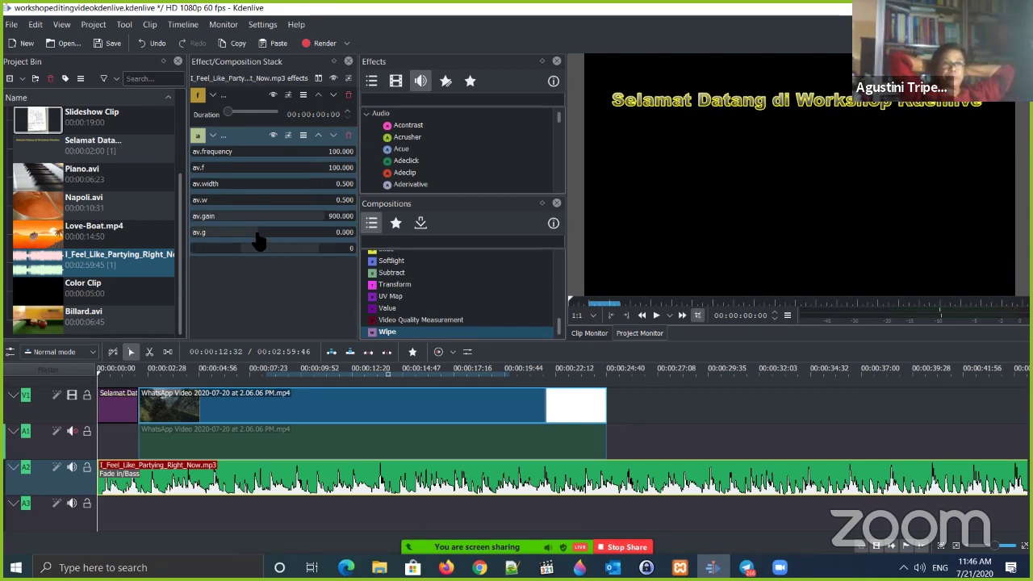
{"action": "left_click_drag", "start_coordinate": [292, 234], "coordinate": [246, 329]}
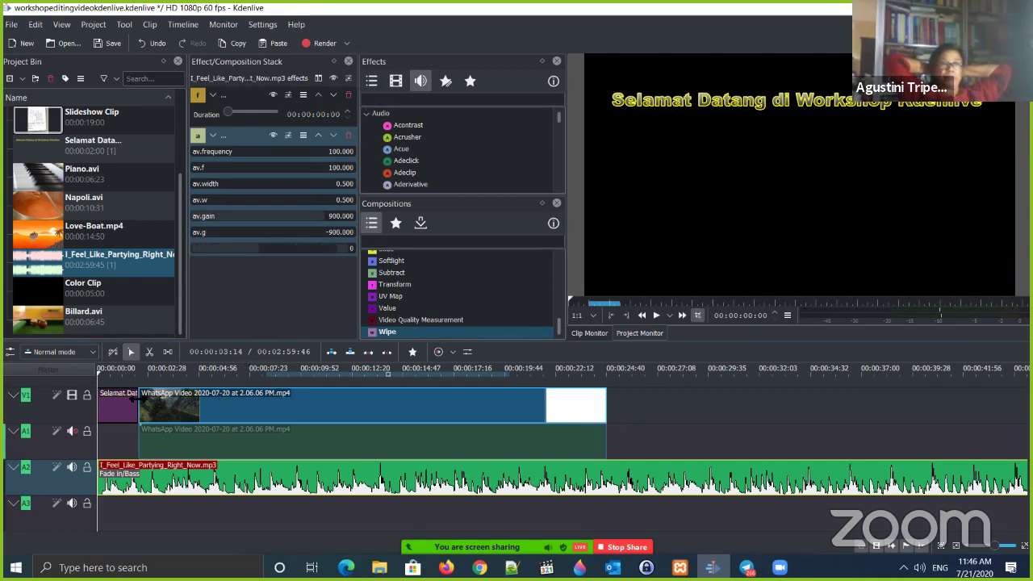
{"action": "key", "text": "space"}
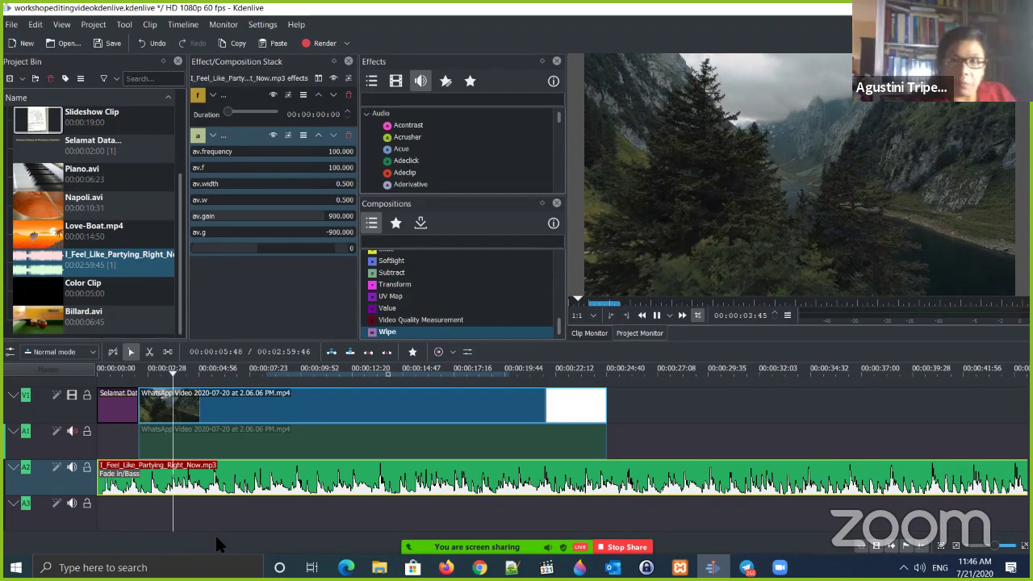
Change the Bass effect's av.g to -219.6 and av.gain to 176.4, and remove the effect from the music clip
{"action": "left_click_drag", "start_coordinate": [215, 240], "coordinate": [280, 233]}
{"action": "left_click", "coordinate": [235, 216]}
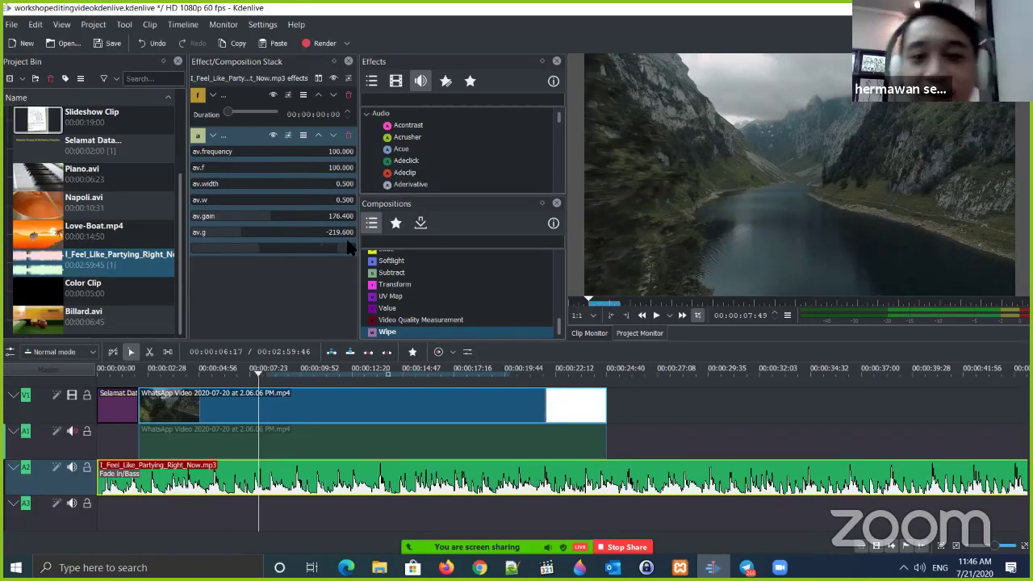
{"action": "left_click", "coordinate": [349, 133]}
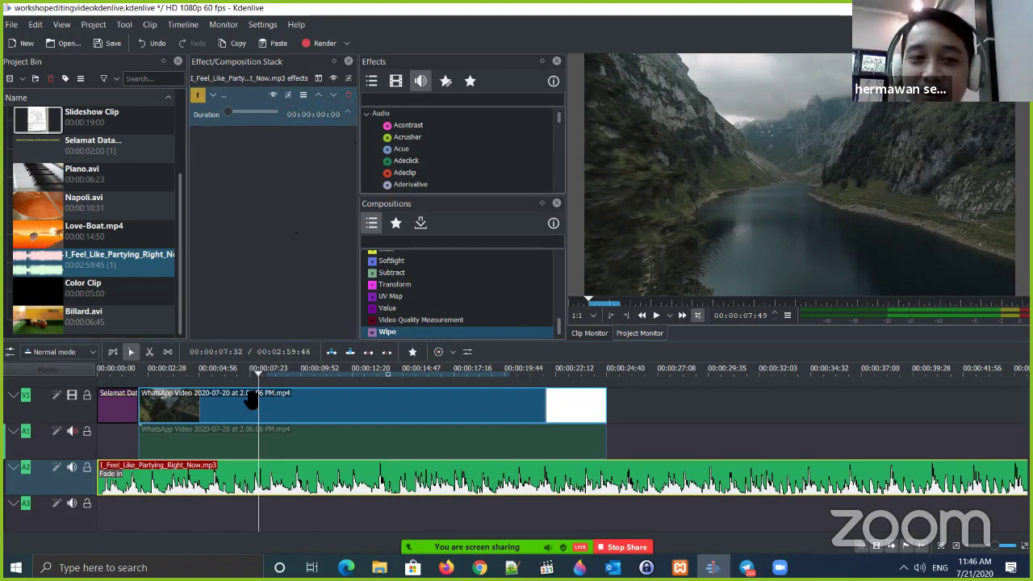
{"action": "key", "text": "Home"}
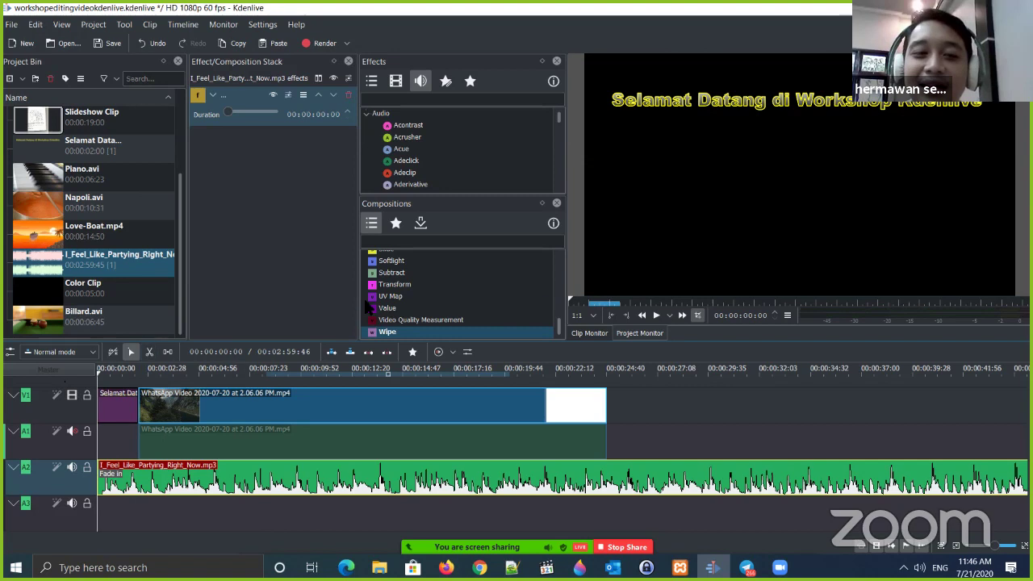
Delete the music clip from track A2 and place Love-Boat.mp4 on track V2, overlapping the end of the WhatsApp video clip
{"action": "scroll", "coordinate": [448, 299], "scroll_direction": "up", "scroll_amount": 5}
{"action": "scroll", "coordinate": [448, 299], "scroll_direction": "down", "scroll_amount": 4}
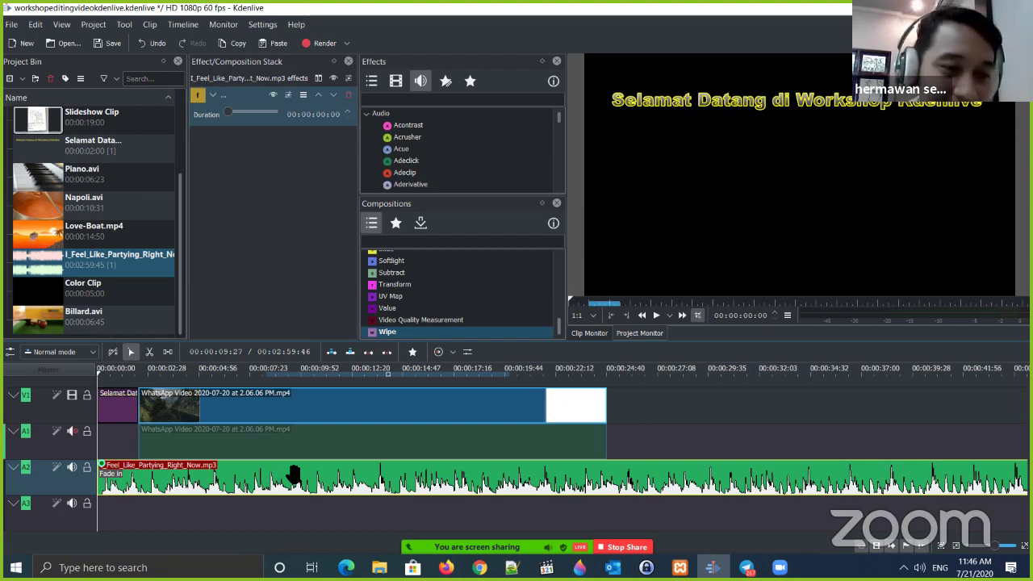
{"action": "key", "text": "Delete"}
{"action": "left_click_drag", "start_coordinate": [121, 232], "coordinate": [600, 438]}
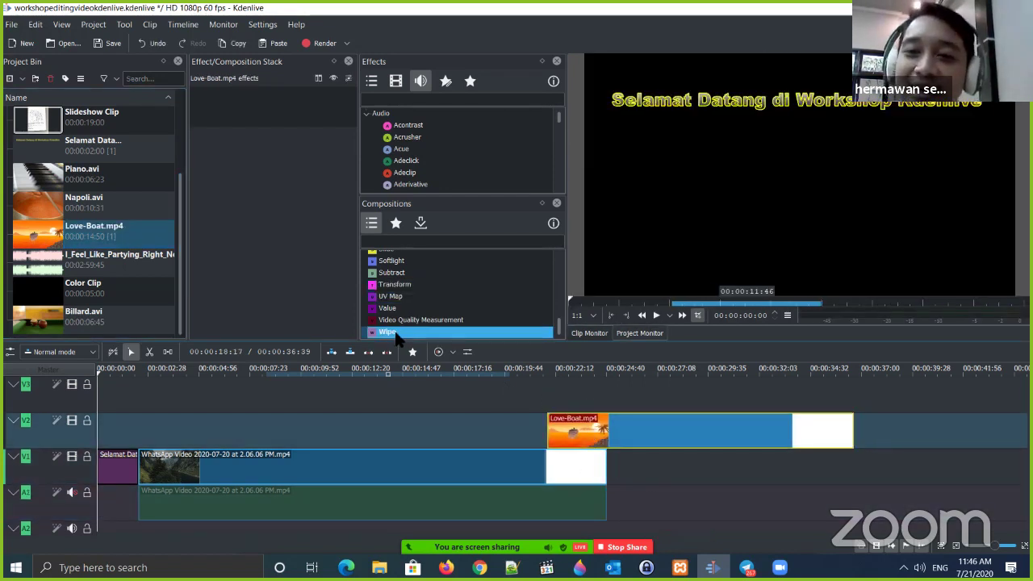
Add a Wipe composition where Love-Boat.mp4 overlaps the WhatsApp video clip, and play back the transition
{"action": "left_click_drag", "start_coordinate": [478, 381], "coordinate": [552, 447]}
{"action": "left_click", "coordinate": [509, 373]}
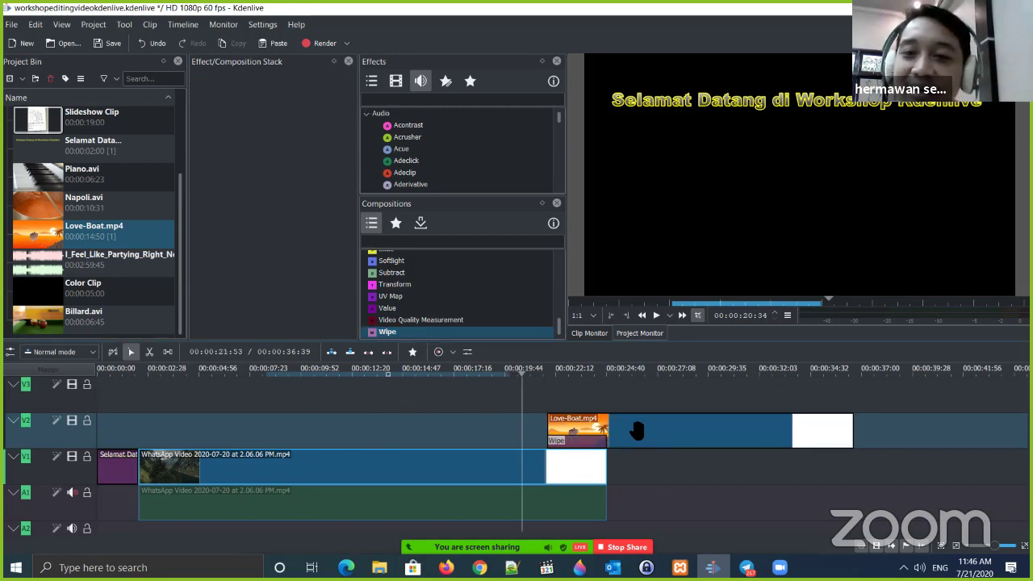
{"action": "key", "text": "space"}
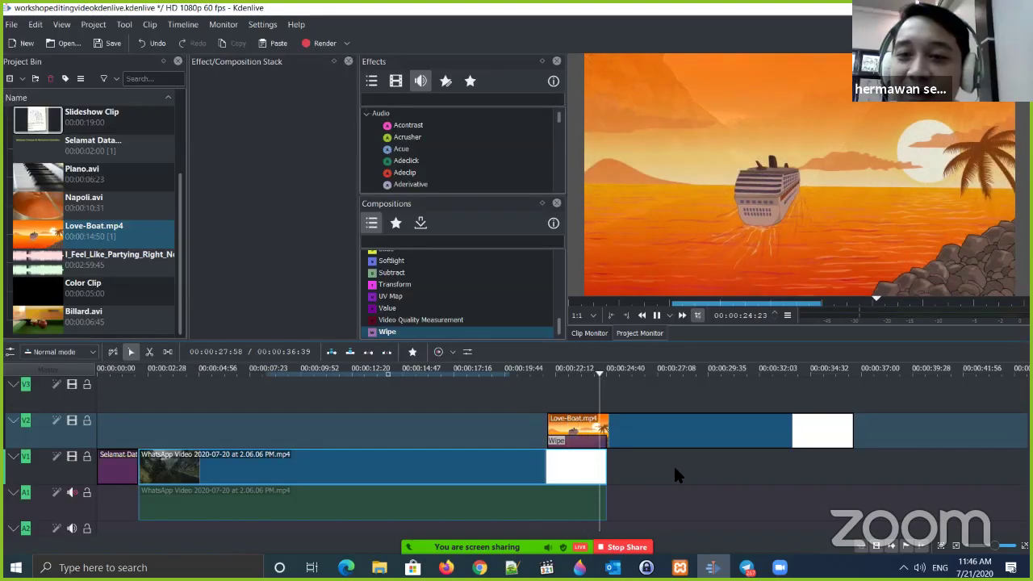
{"action": "key", "text": "space"}
Look through the Wipe composition's wipe methods without changing them, and delete the composition from Love-Boat.mp4
{"action": "left_click", "coordinate": [569, 441]}
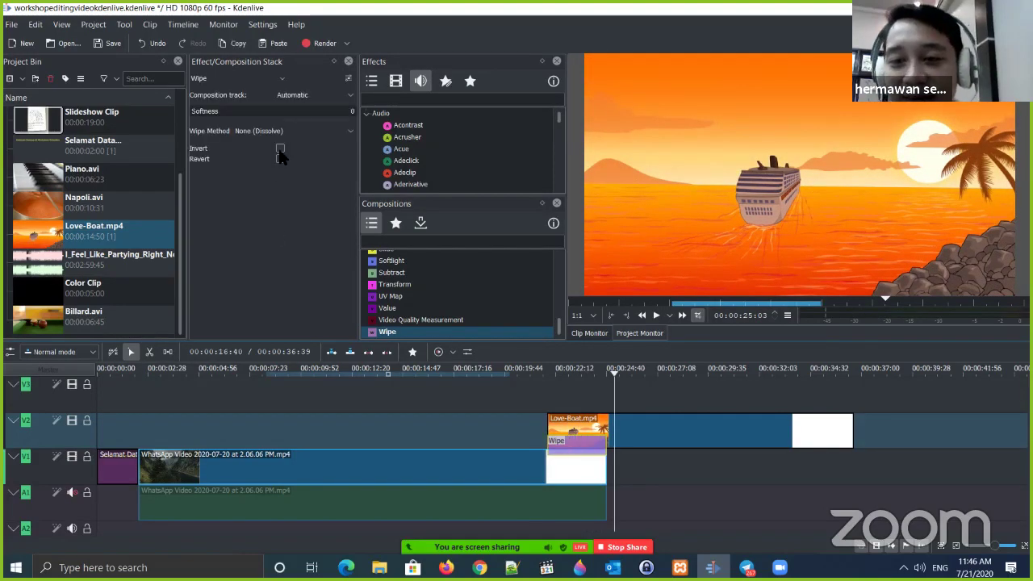
{"action": "left_click", "coordinate": [284, 130]}
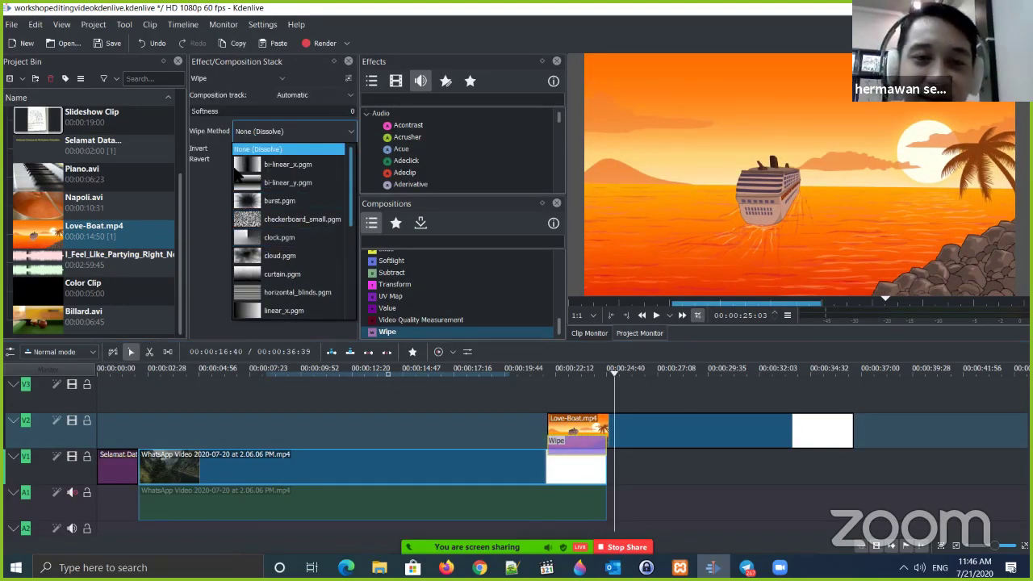
{"action": "left_click", "coordinate": [433, 256]}
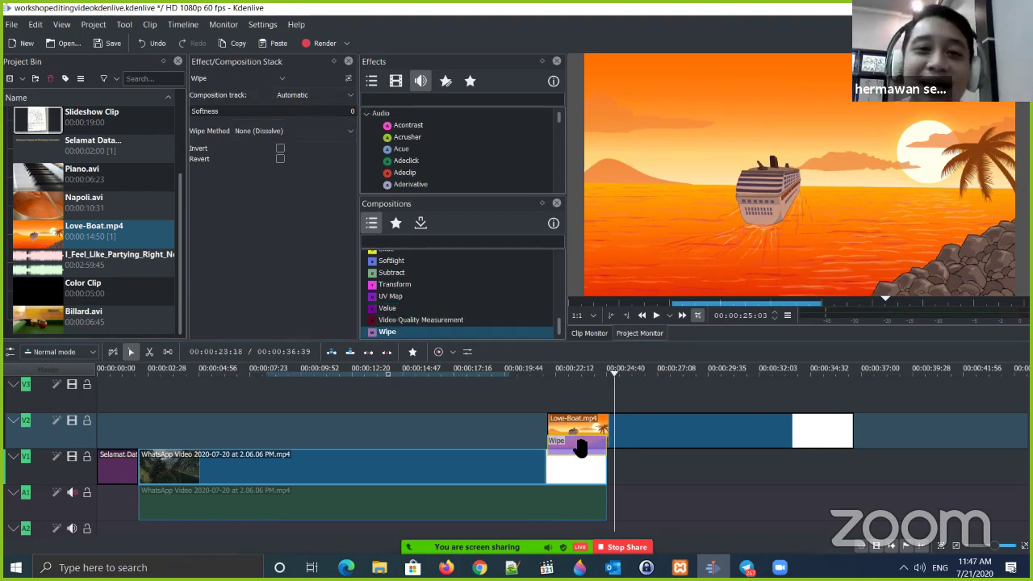
{"action": "key", "text": "Delete"}
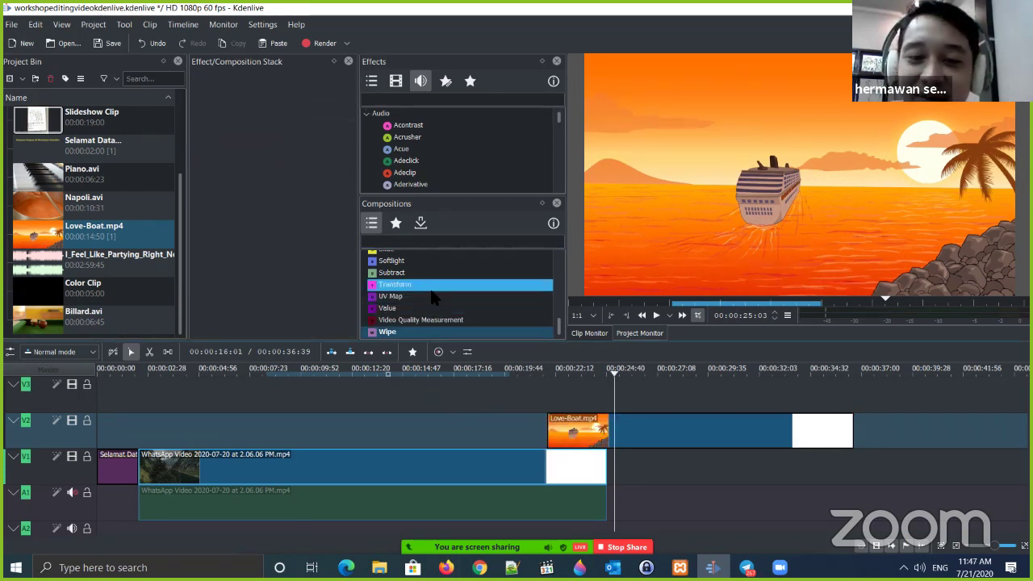
Shift Love-Boat.mp4 slightly earlier on track V2, and preview the frames just before and after its start
{"action": "left_click", "coordinate": [435, 285]}
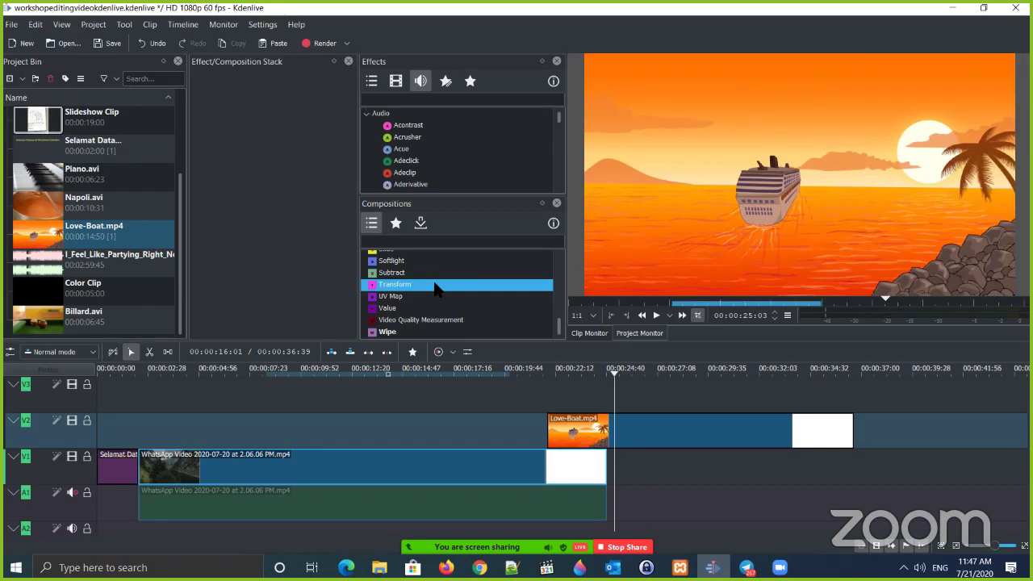
{"action": "left_click_drag", "start_coordinate": [587, 379], "coordinate": [539, 376]}
{"action": "left_click_drag", "start_coordinate": [662, 436], "coordinate": [662, 436]}
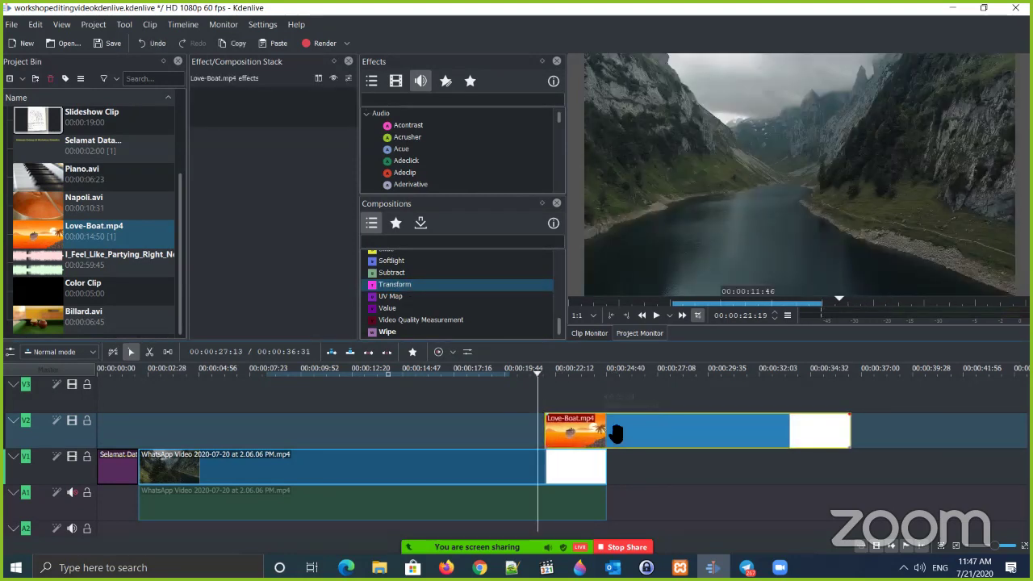
{"action": "left_click", "coordinate": [551, 376]}
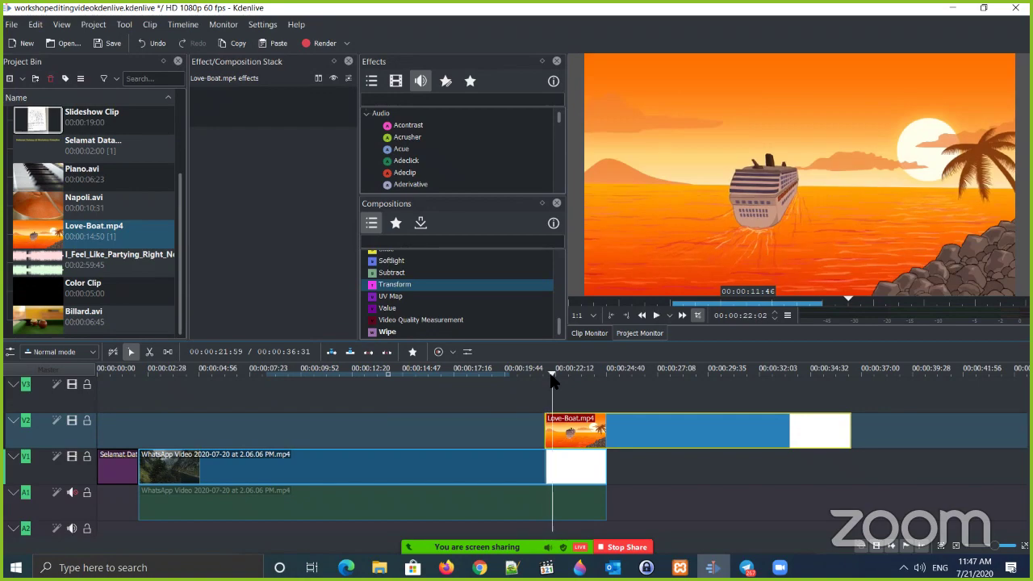